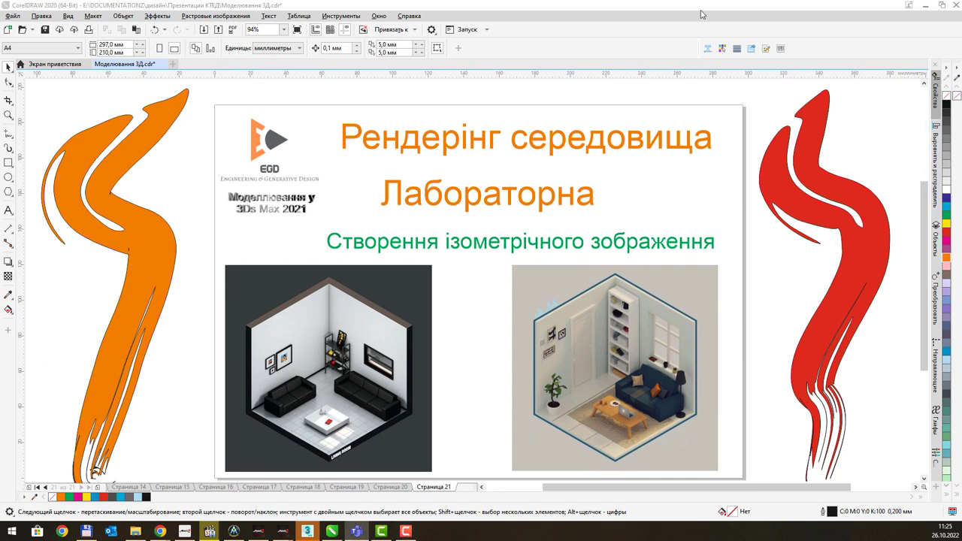
Minimize the CorelDRAW presentation to reveal the empty 3ds Max scene.
left_click(922, 4)
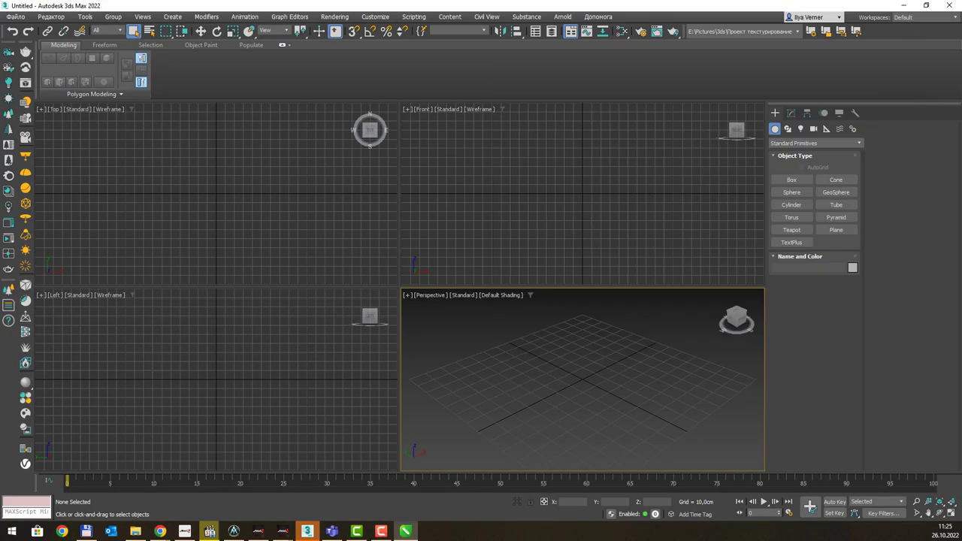
Maximize the Perspective viewport so it fills the workspace.
left_click(563, 227)
key("alt+w")
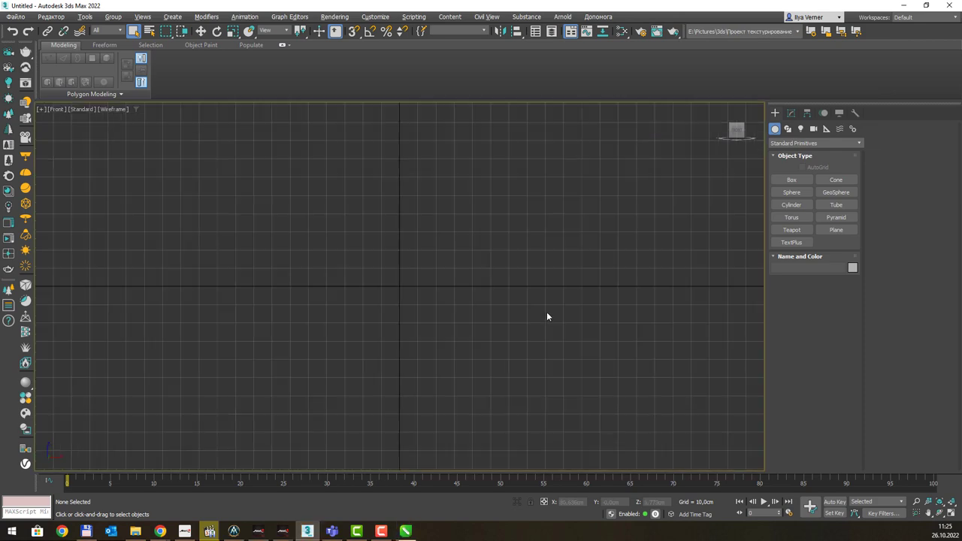
key("alt+w")
left_click(546, 333)
key("alt+w")
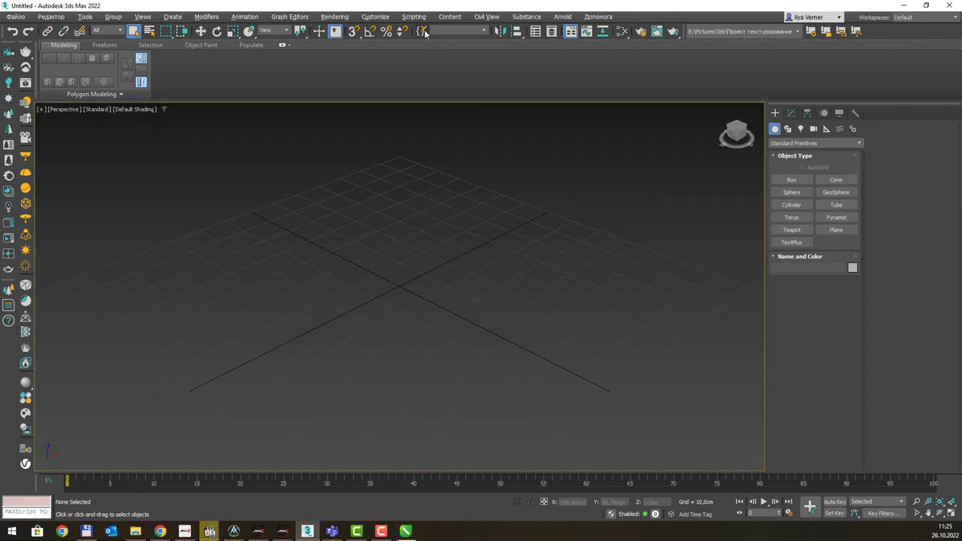
Confirm Metric Centimeters for display and system units in Units Setup.
left_click(368, 18)
left_click(406, 184)
left_click(470, 185)
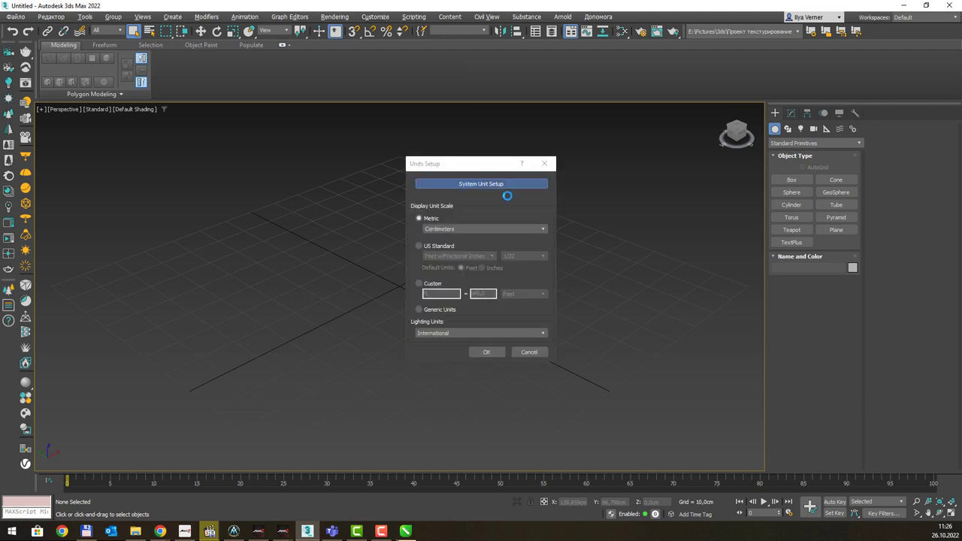
left_click(480, 312)
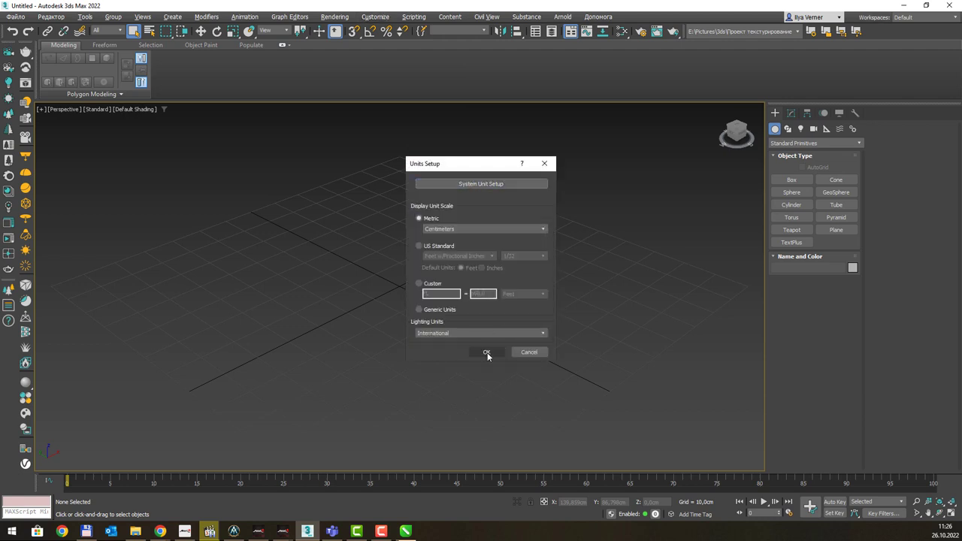
left_click(486, 352)
left_click(811, 193)
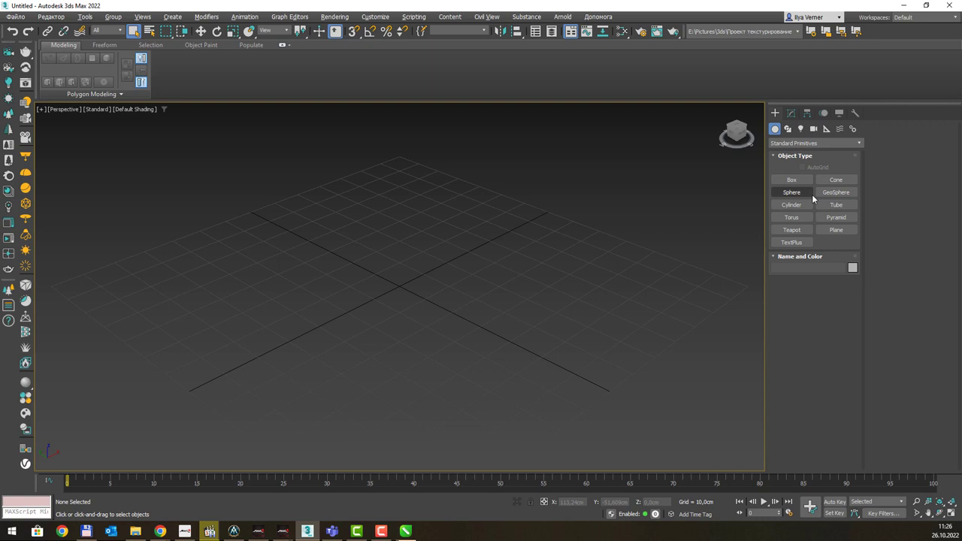
Draw a flat box in the Perspective view and turn on edged faces.
left_click(791, 180)
left_click_drag(450, 193, 430, 441)
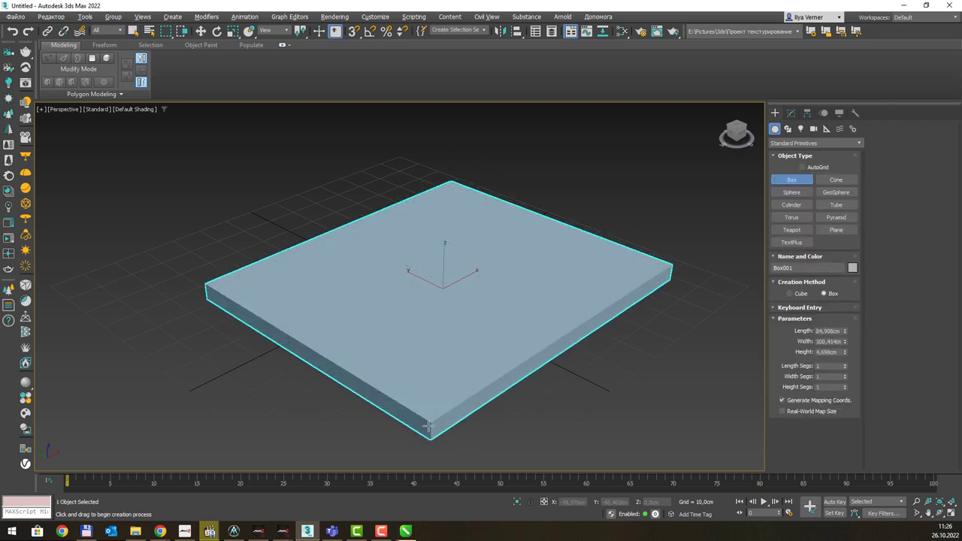
left_click(428, 425)
right_click(428, 426)
key("F4")
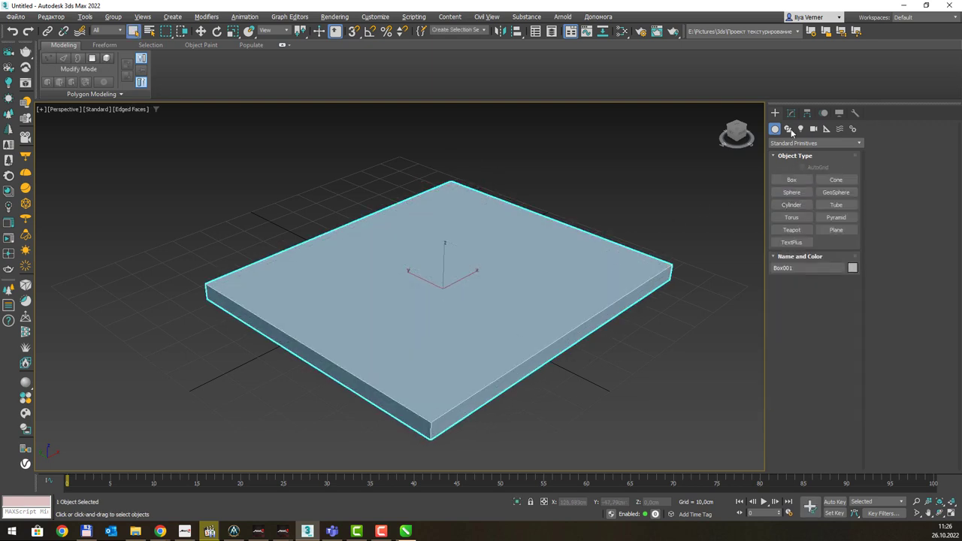
Set the box to Length 400, Width 400, Height 10 cm and frame it in view.
left_click(791, 113)
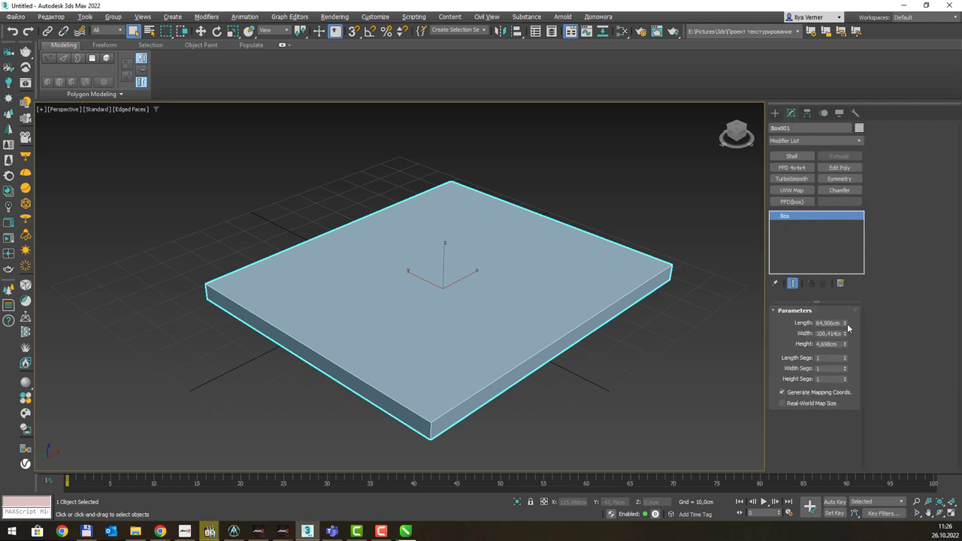
left_click_drag(844, 323, 844, 308)
double_click(834, 324)
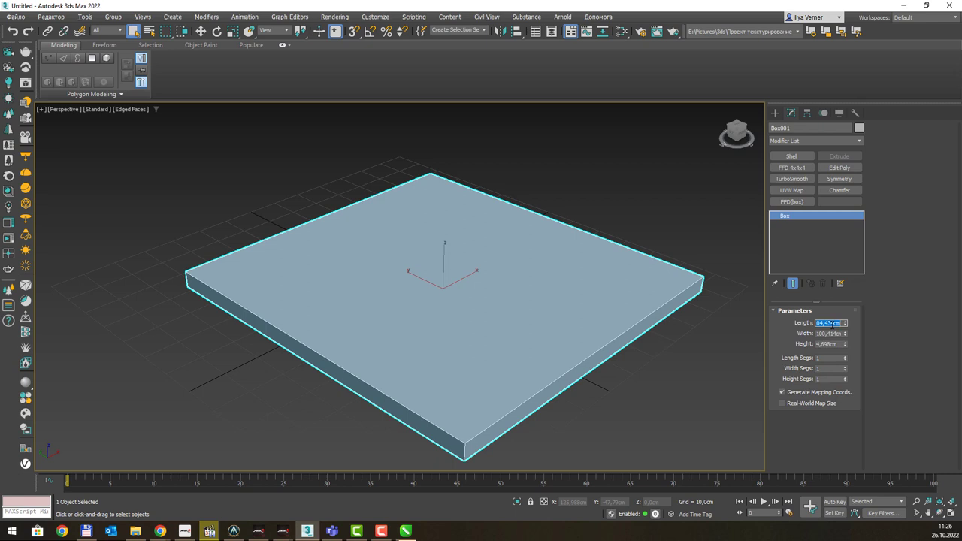
type("400")
key("Tab")
type("400")
key("Tab")
type("10")
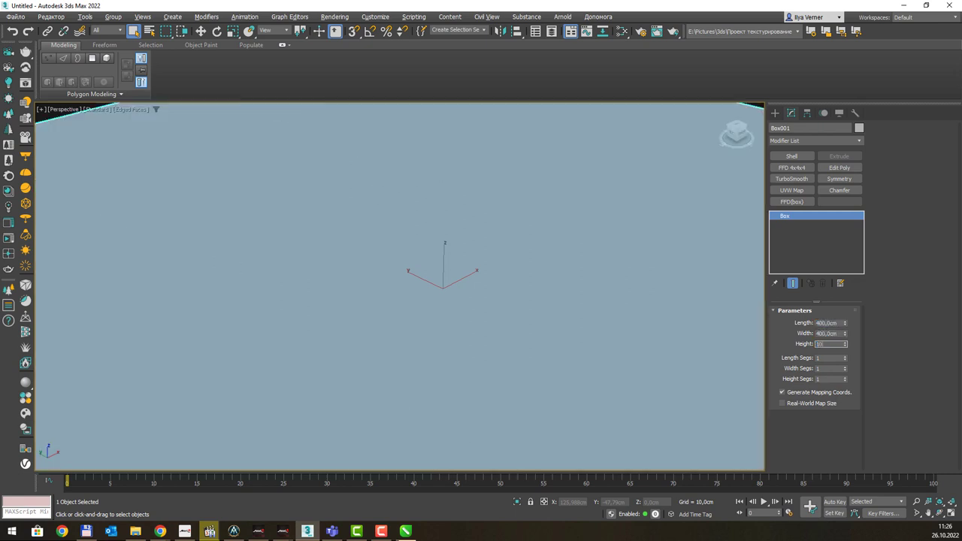
key("Return")
key("z")
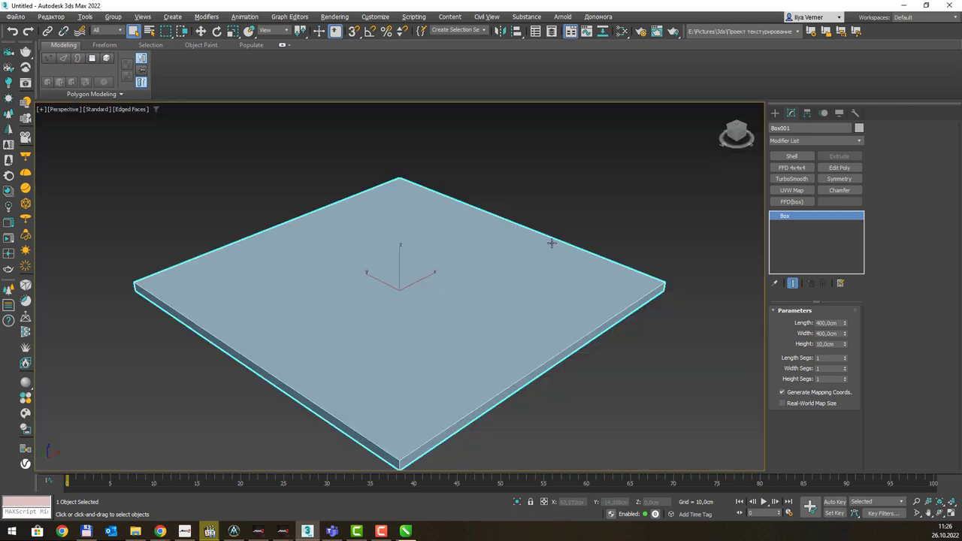
middle_click_drag(545, 243, 531, 227)
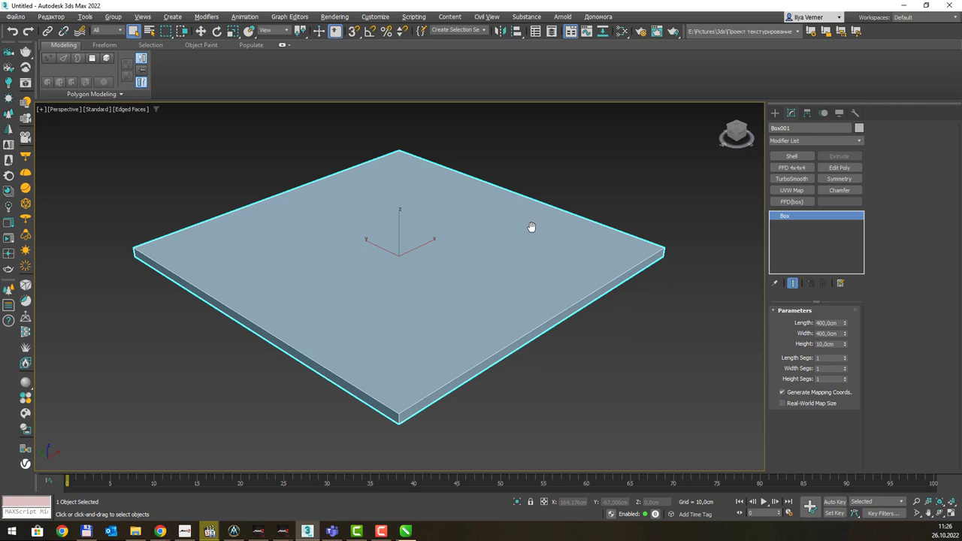
mouse_move(554, 208)
middle_mouse_down()
mouse_move(541, 243)
mouse_move(546, 223)
middle_mouse_up()
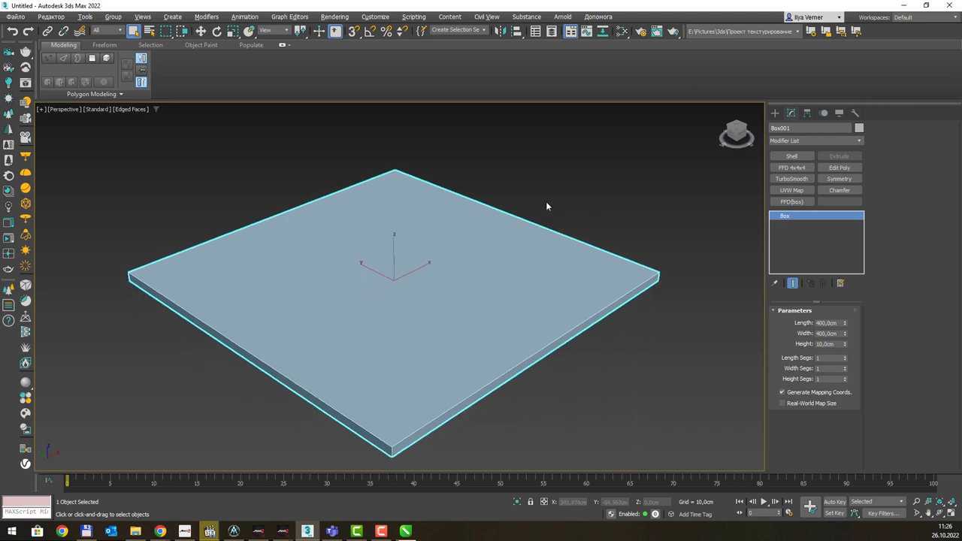
Draw a new box on the slab's surface with AutoGrid enabled.
left_click(774, 114)
left_click(808, 177)
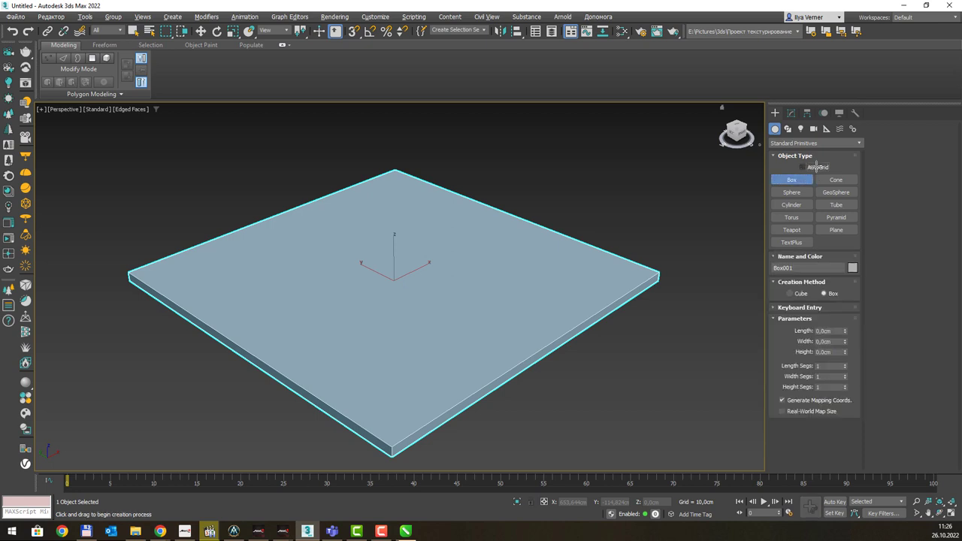
left_click(816, 167)
mouse_move(456, 225)
left_mouse_down()
mouse_move(554, 310)
mouse_move(560, 304)
left_mouse_up()
left_click(561, 304)
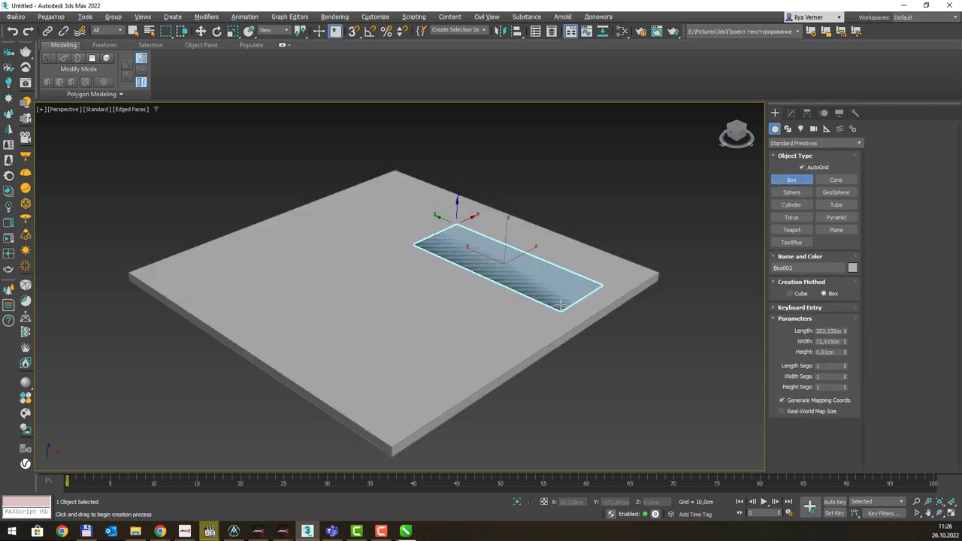
right_click(560, 301)
Size the new box to 200 × 80 × 50 cm, then switch back to CorelDRAW.
left_click(790, 113)
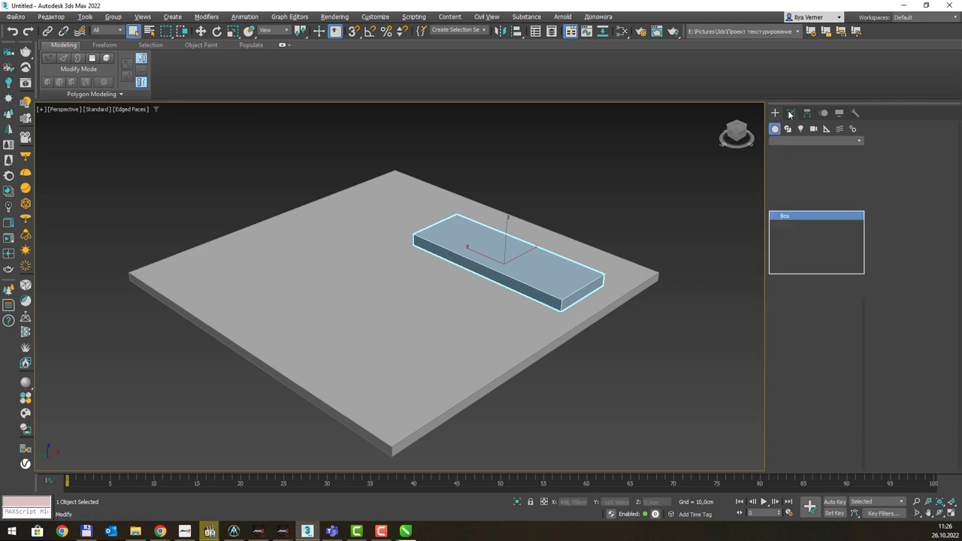
left_click_drag(845, 323, 845, 312)
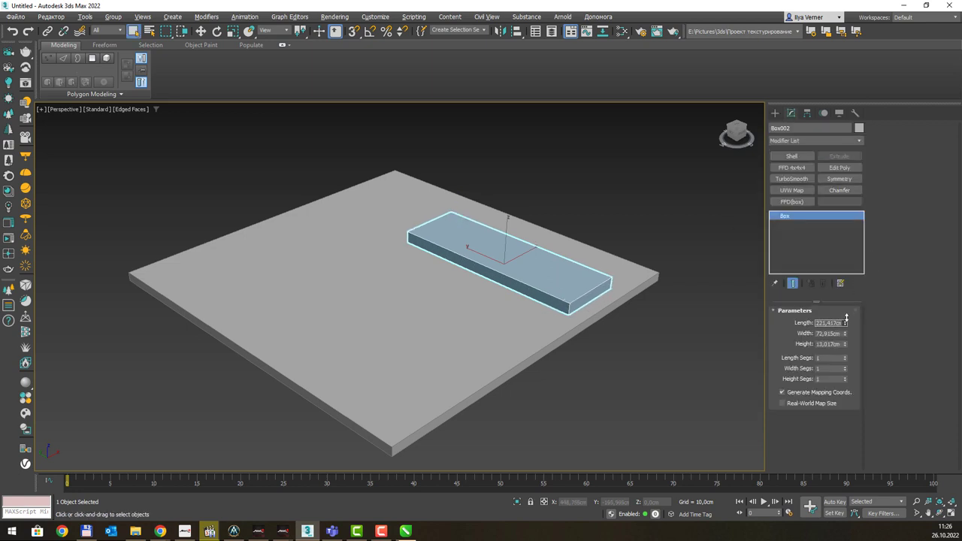
type("200")
key("Return")
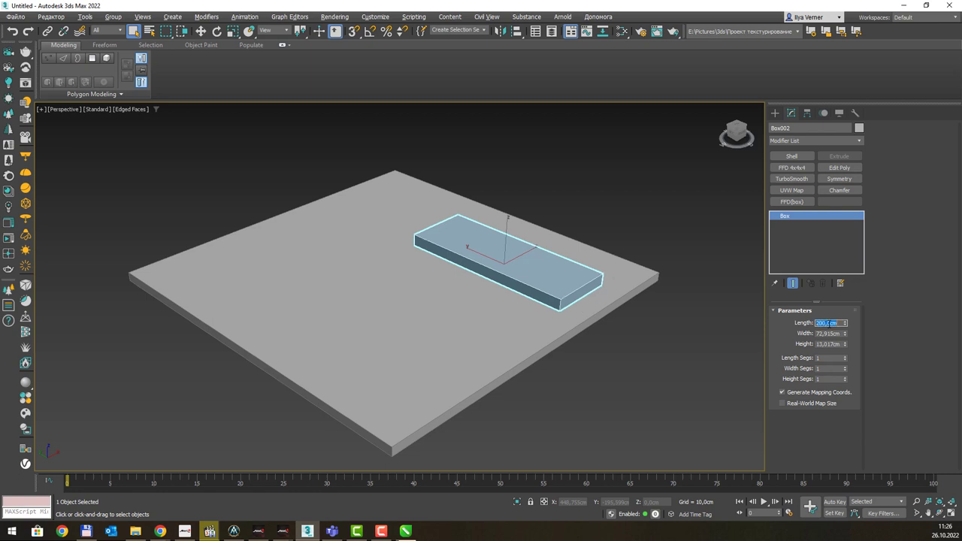
key("Tab")
type("100")
key("Return")
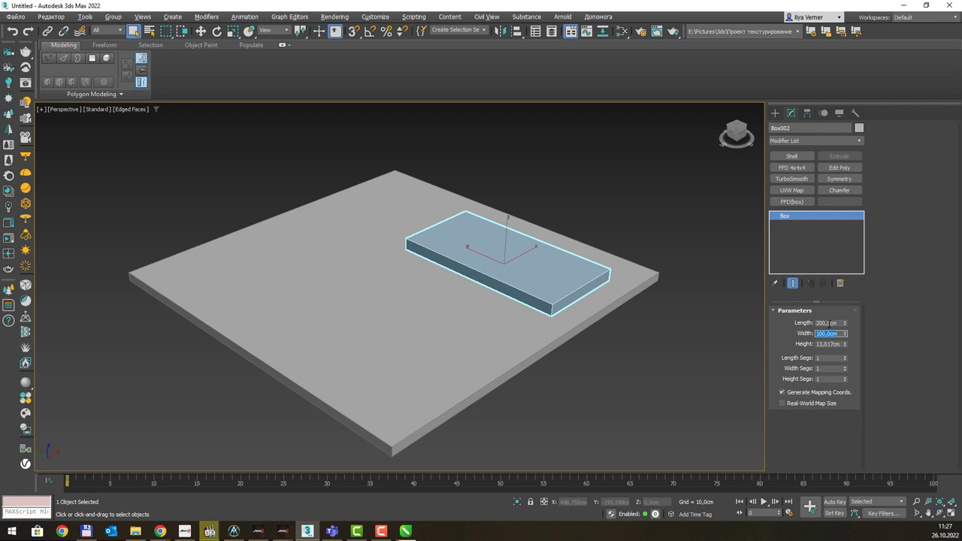
type("80")
key("Return")
key("Tab")
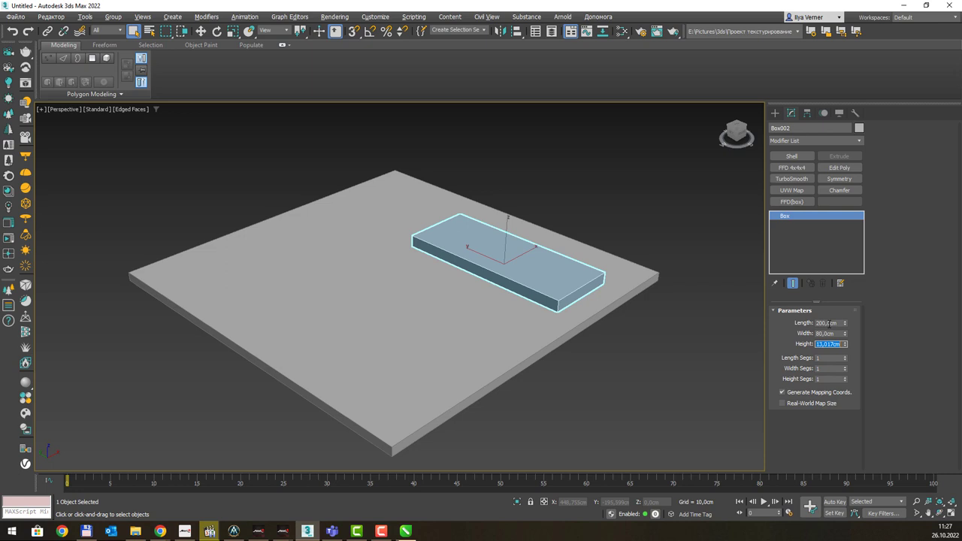
type("50")
key("Return")
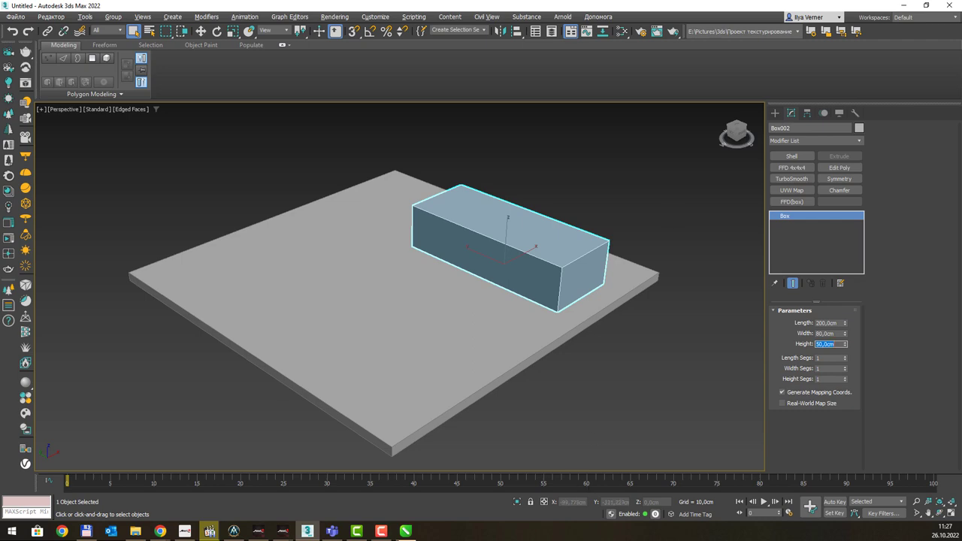
key("alt+Tab")
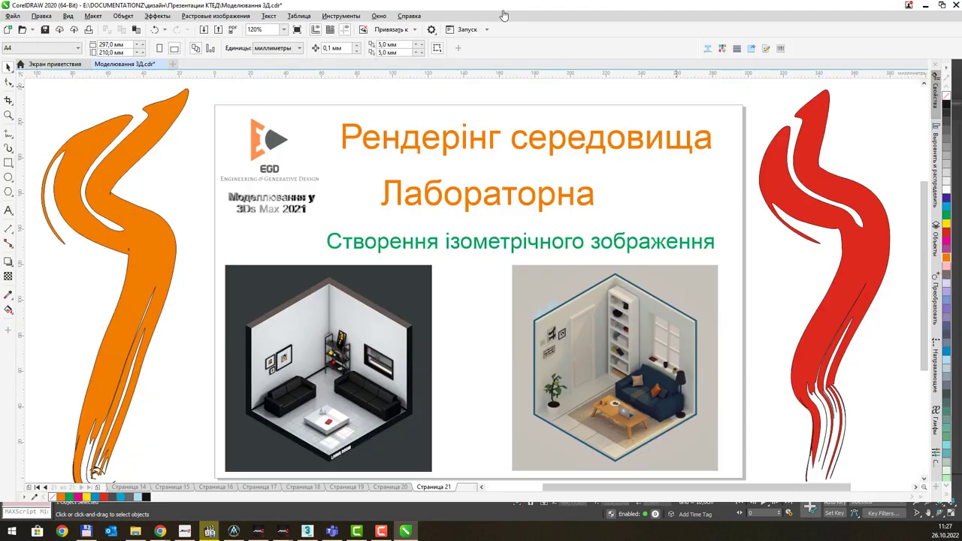
Zoom and pan across the dark living-room reference render, then minimize CorelDRAW.
scroll(318, 385, "up", 2)
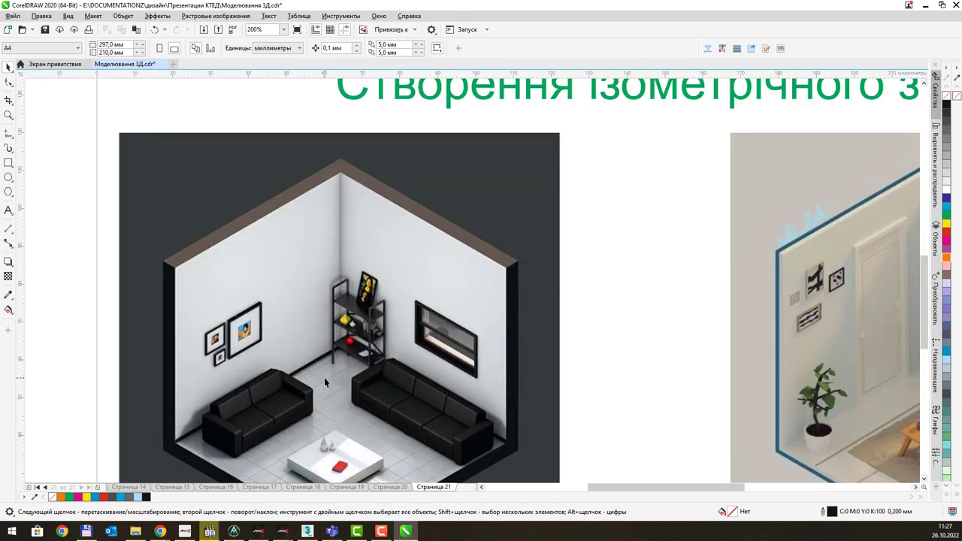
middle_click_drag(599, 296, 655, 242)
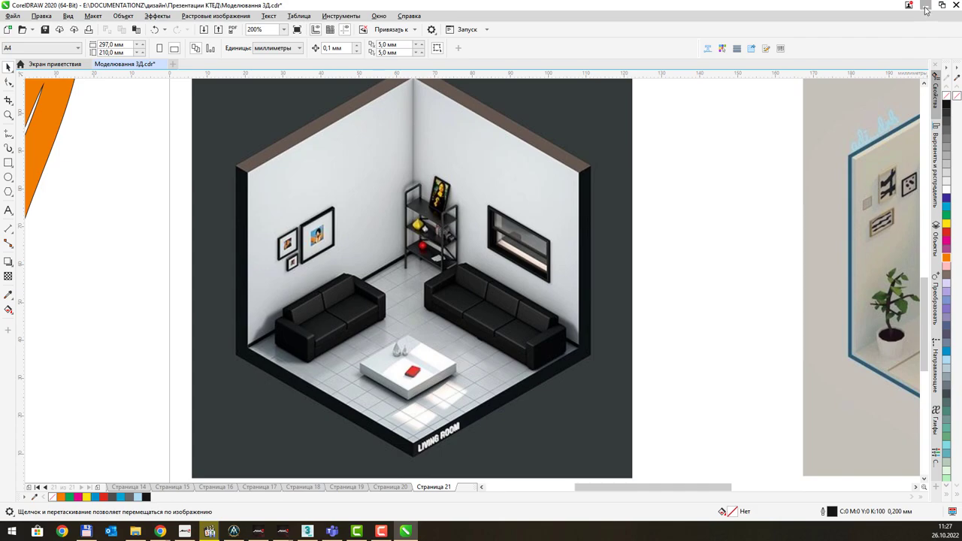
left_click(924, 6)
Copy the box to the left and rotate the copy 90° with angle snap.
key("w")
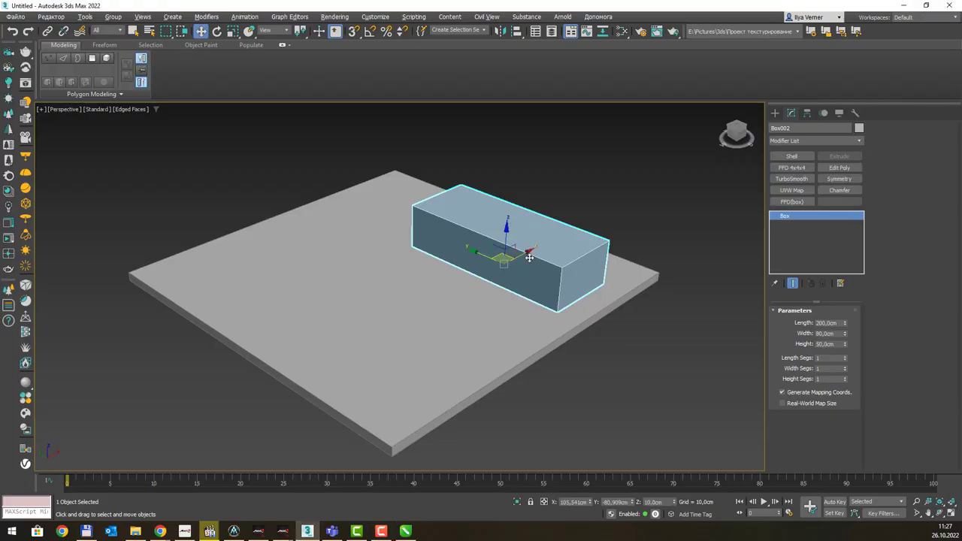
mouse_move(511, 253)
left_mouse_down("shift")
mouse_move(315, 272)
mouse_move(331, 307)
left_mouse_up("shift")
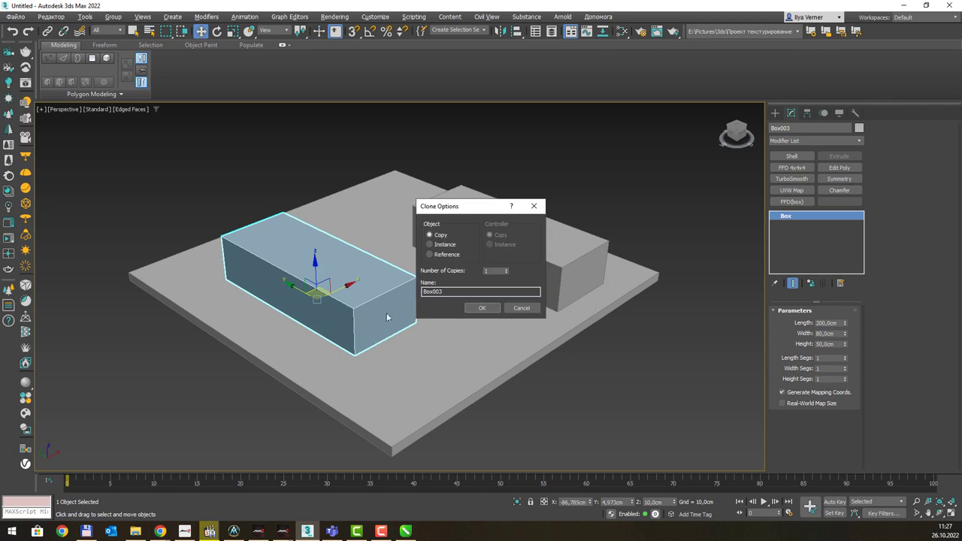
left_click(470, 307)
key("e")
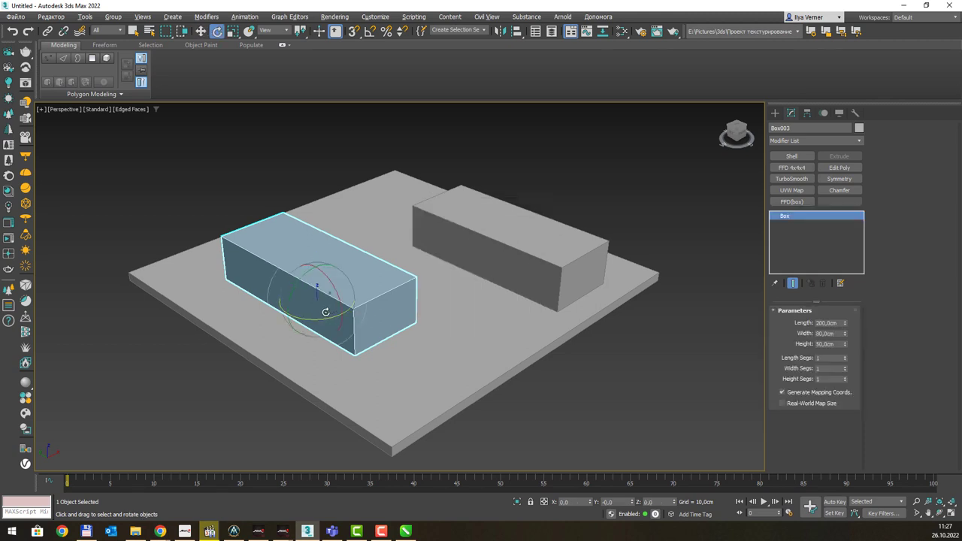
key("a")
left_click_drag(330, 320, 368, 304)
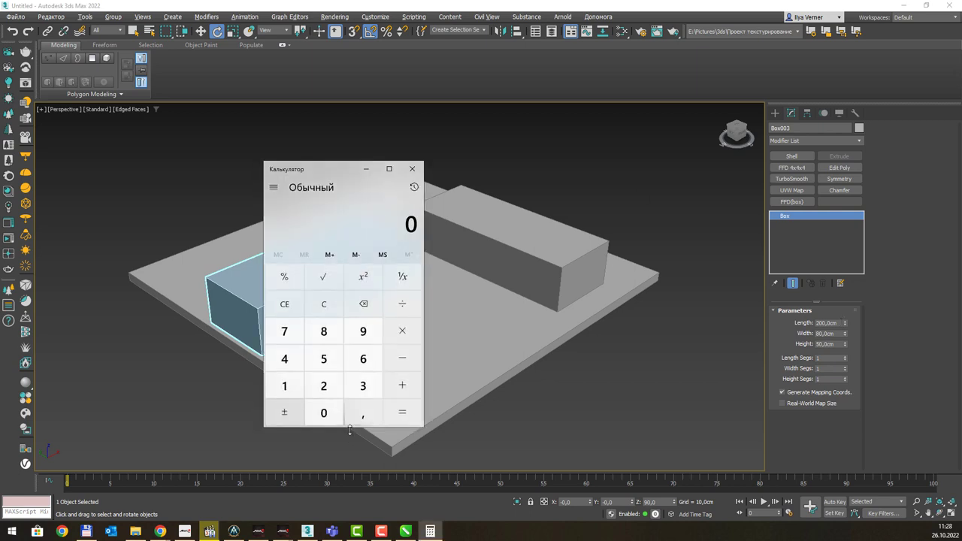
Set the copy's length to 122 cm and move it to the floor's upper left.
type("200")
type("/3")
key("Return")
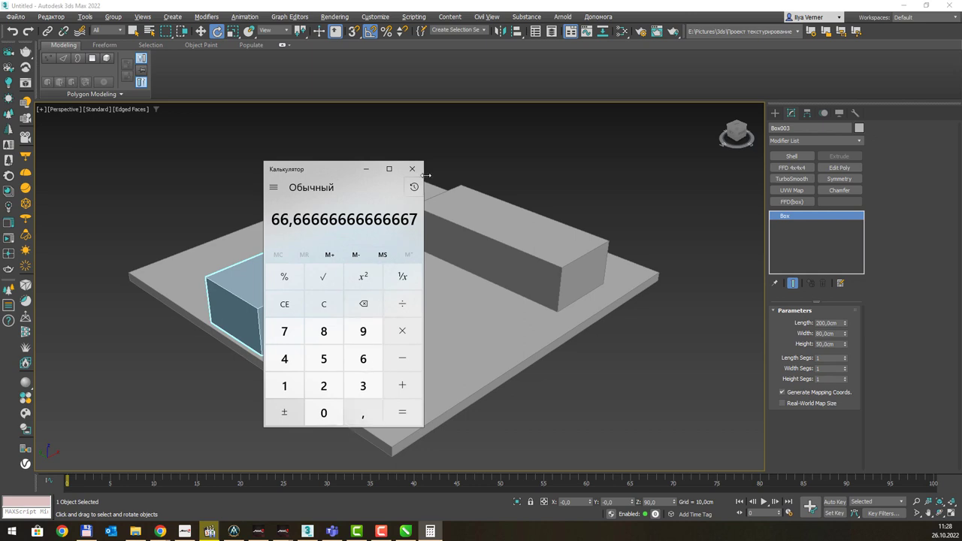
left_click(411, 168)
left_click_drag(826, 323, 790, 323)
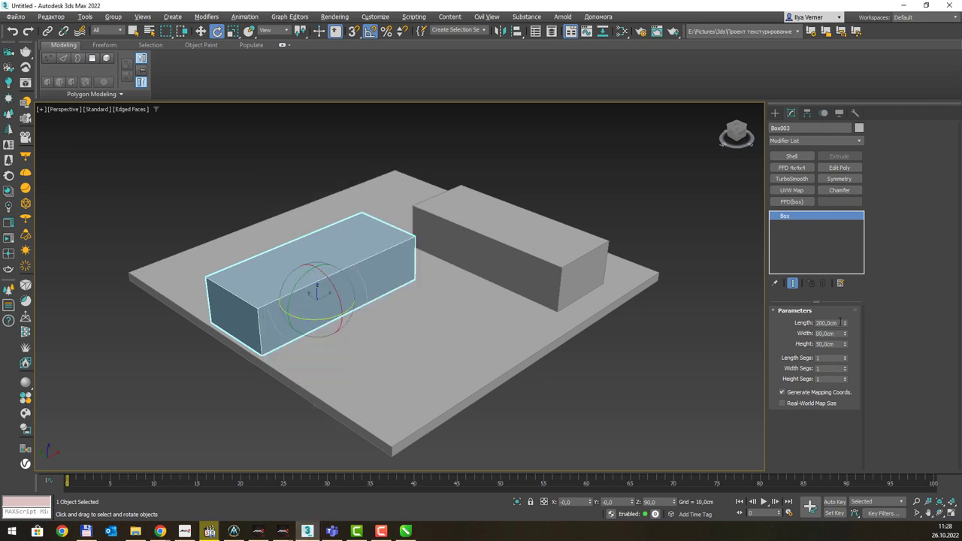
type("66")
type("122")
key("Return")
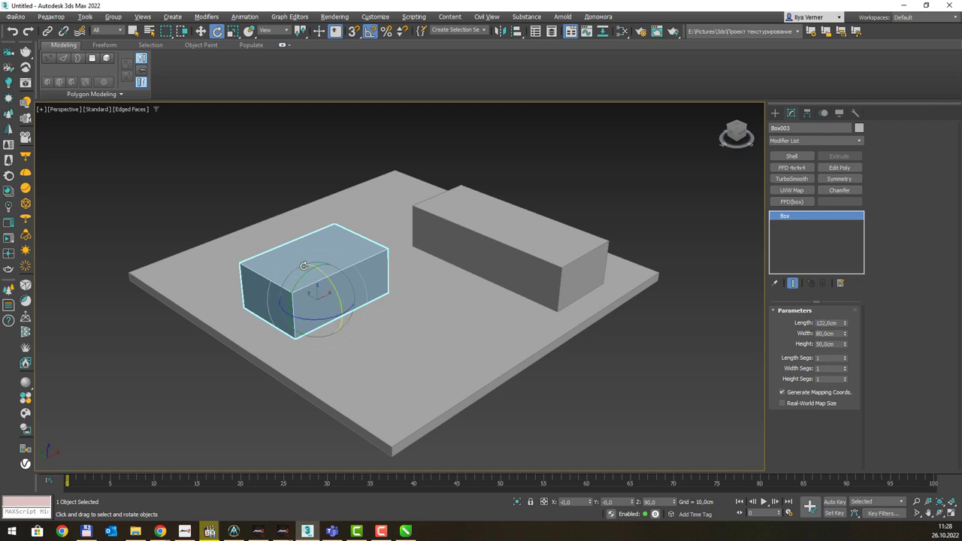
middle_click_drag(286, 305, 292, 302)
key("w")
left_click_drag(301, 287, 255, 260)
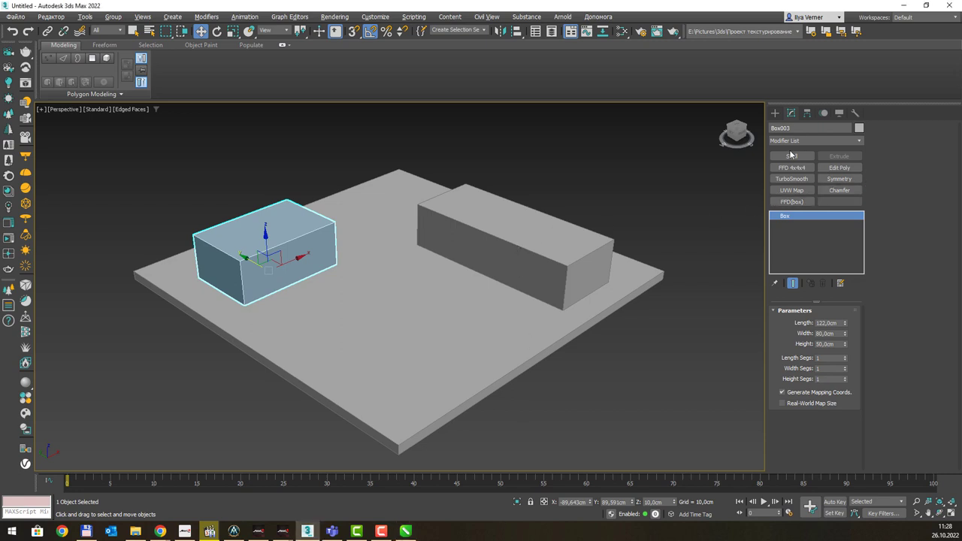
Draw a tall upright box behind the long box.
left_click(774, 114)
left_click(791, 180)
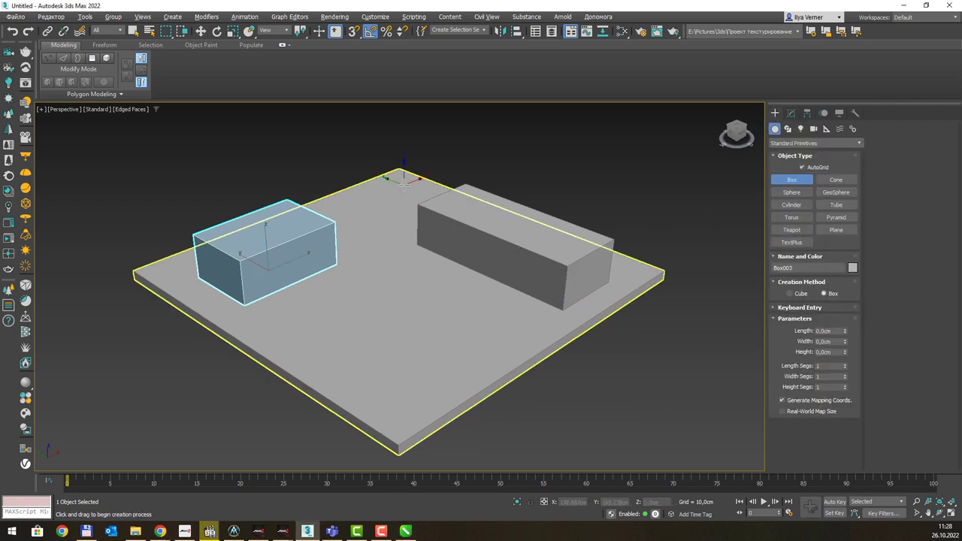
left_click_drag(399, 176, 420, 196)
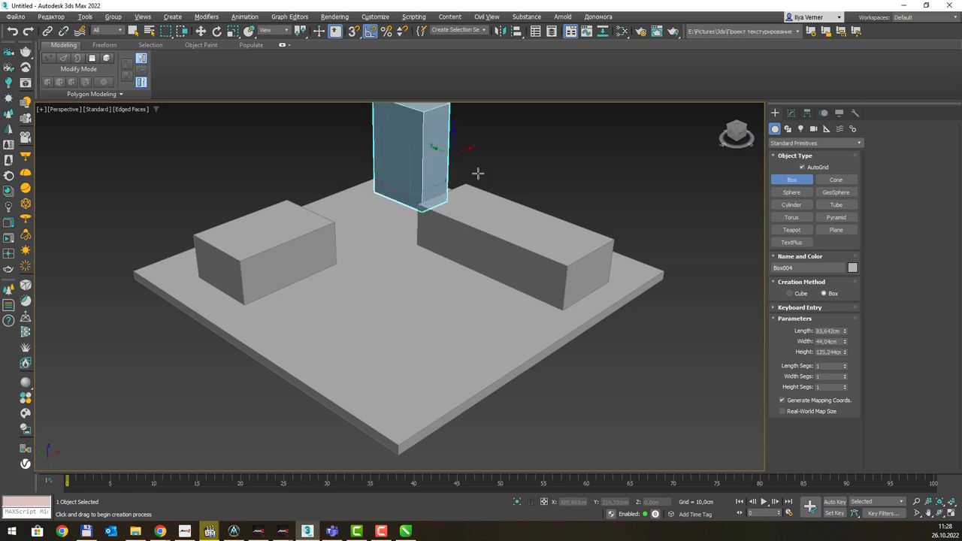
middle_click_drag(476, 172, 472, 225)
key("w")
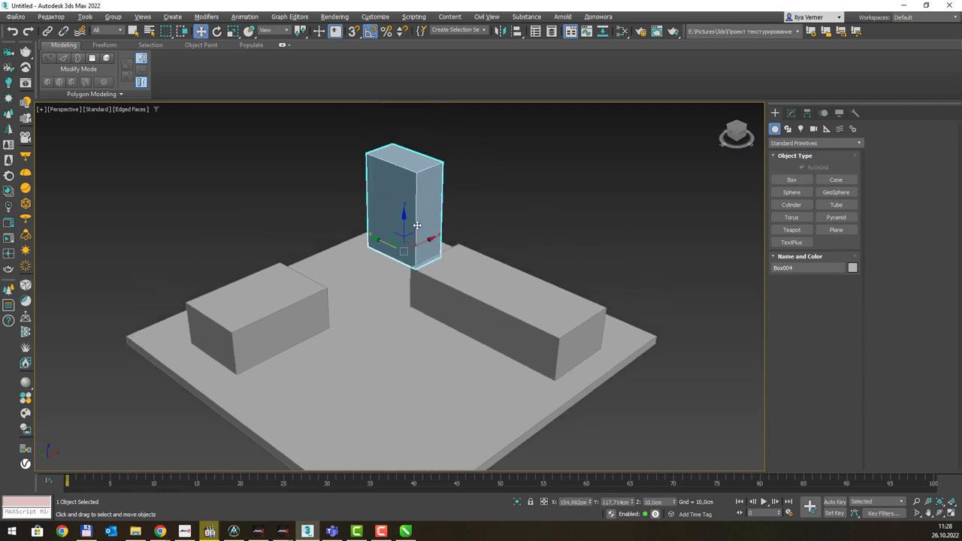
middle_click_drag(471, 247, 469, 236)
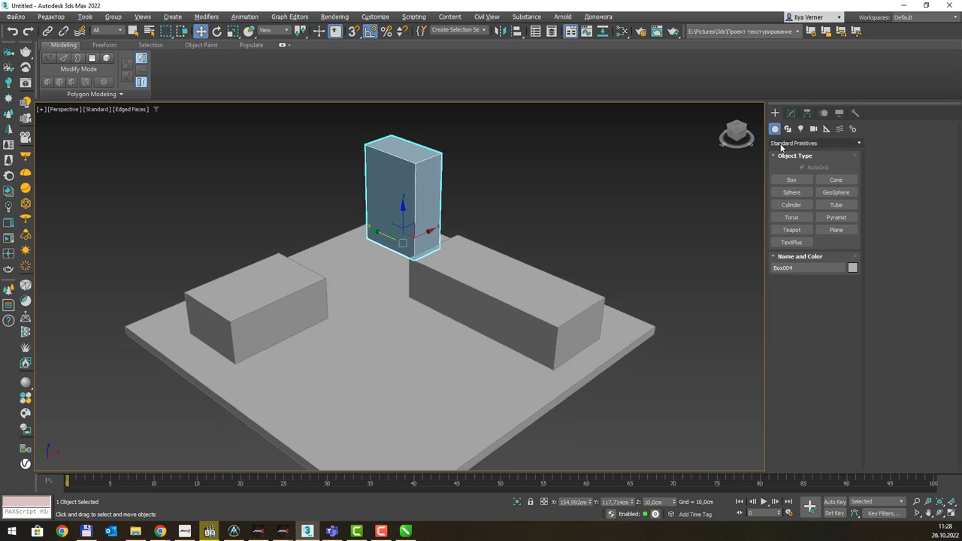
Draw a flat box at the front of the floor.
left_click(791, 180)
mouse_move(398, 337)
left_mouse_down()
mouse_move(444, 400)
mouse_move(406, 434)
left_mouse_up()
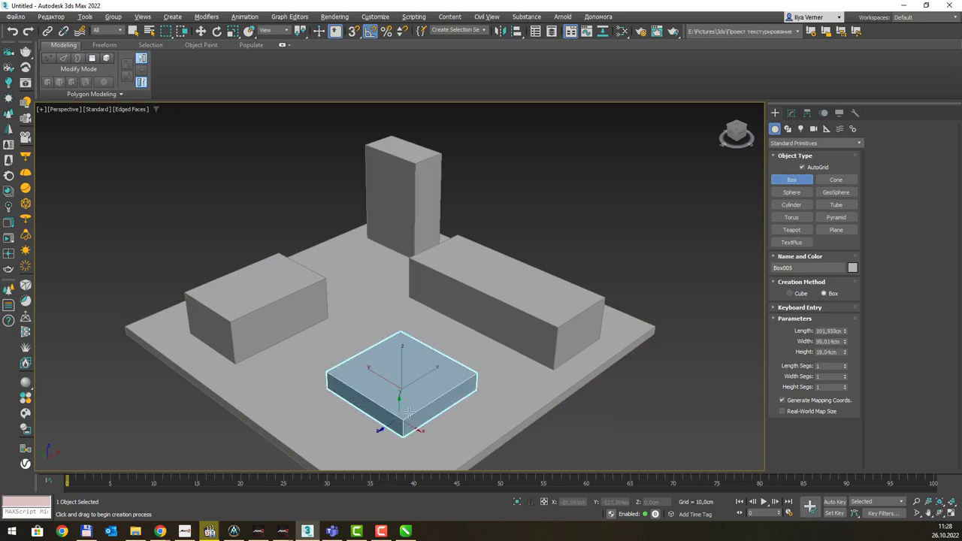
middle_click_drag(429, 363, 429, 334)
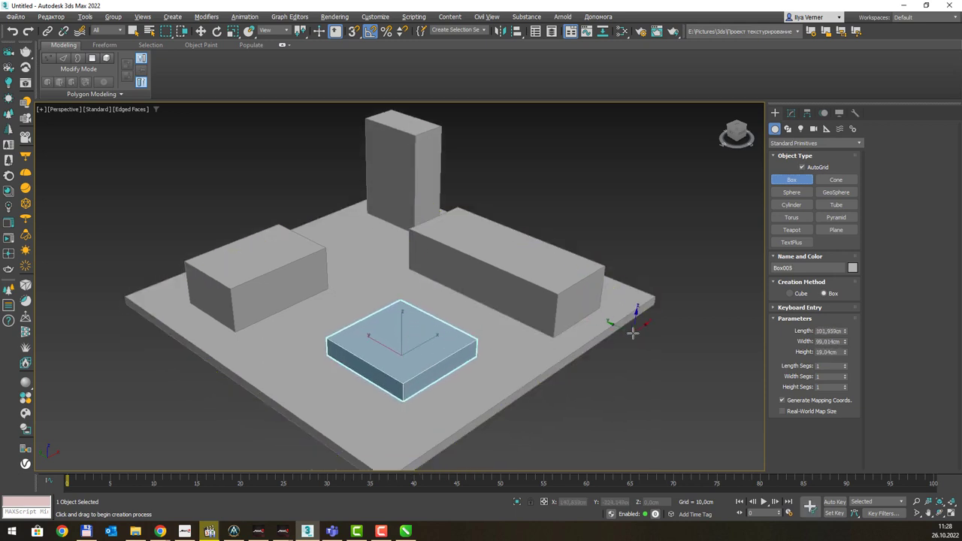
right_click(633, 333)
Set the flat box to Length 120, Width 120, Height 20 cm.
left_click(790, 113)
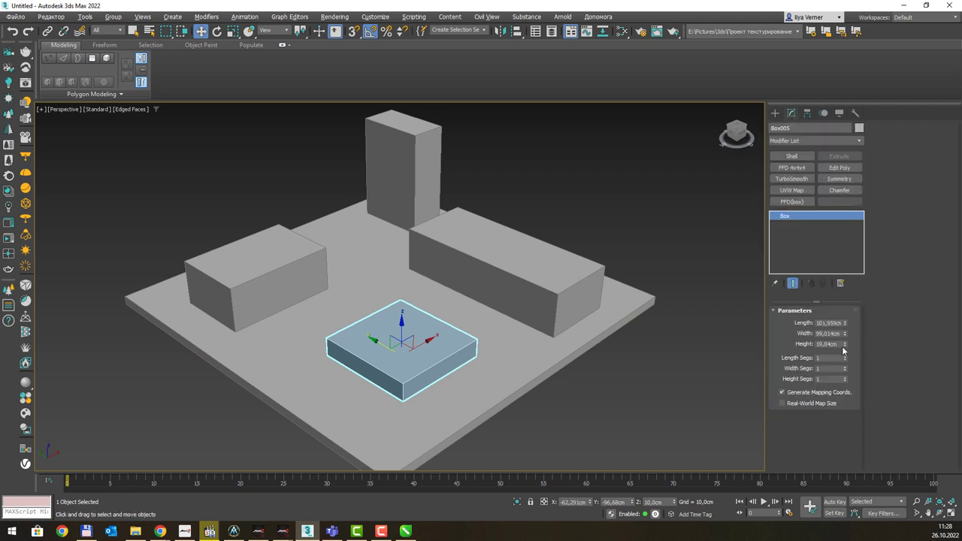
left_click_drag(844, 323, 847, 319)
double_click(824, 322)
type("120")
key("Tab")
type("12")
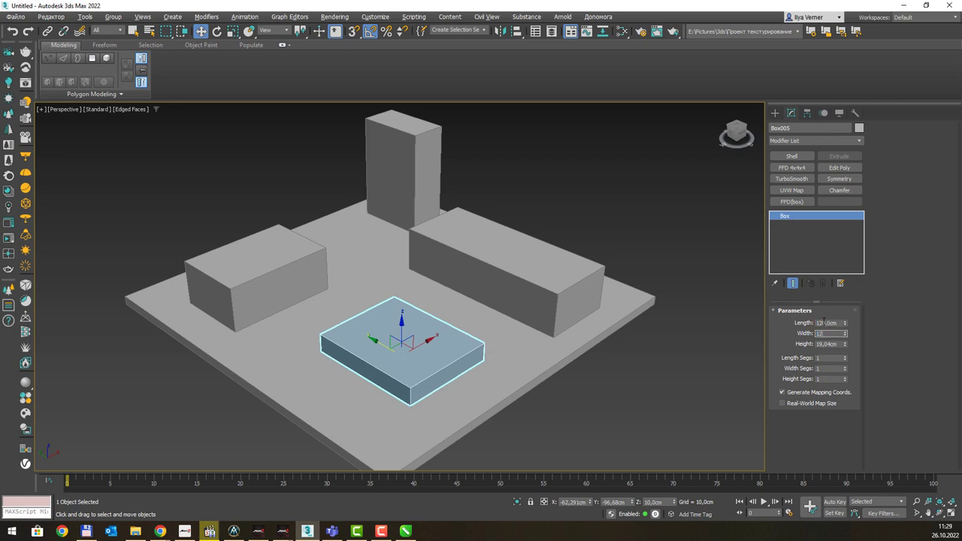
key("Return")
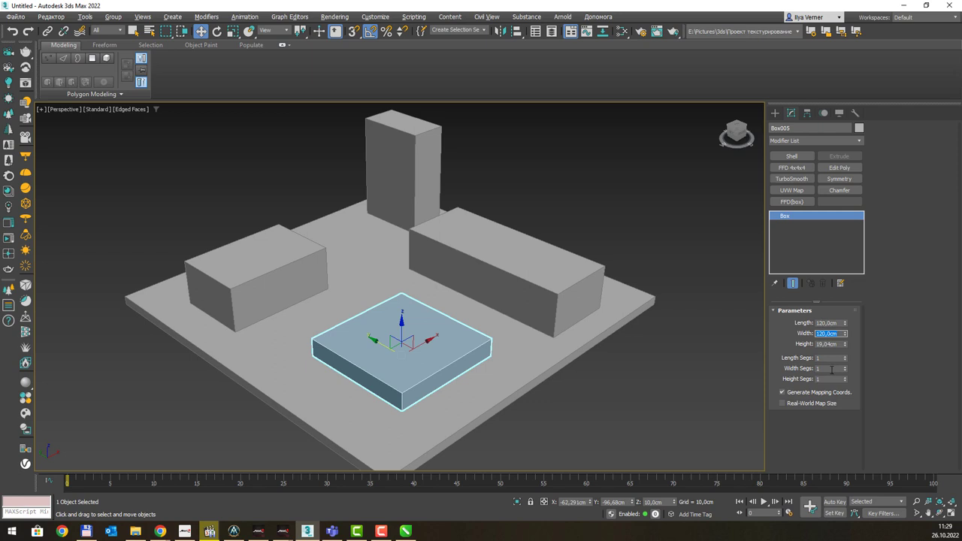
key("Tab")
type("20")
key("Return")
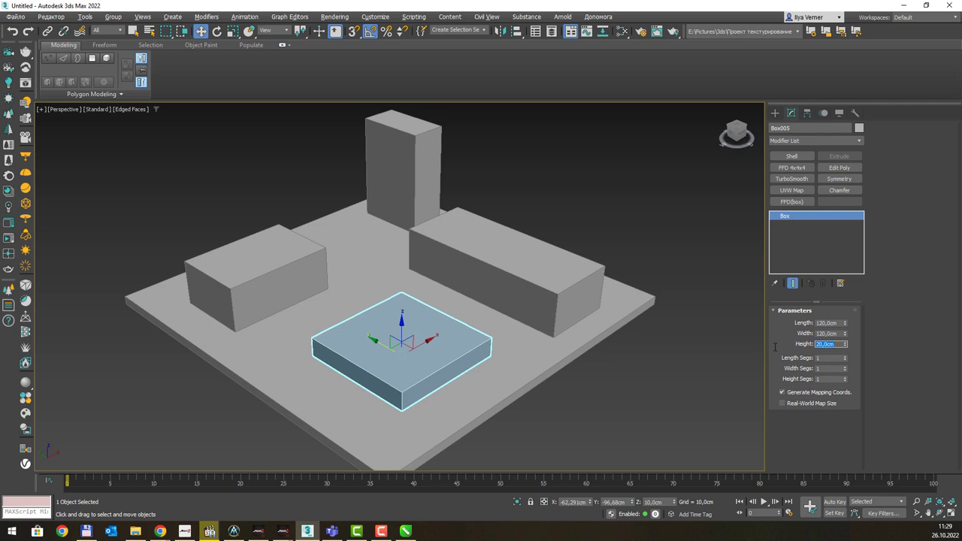
Move the 120 cm table slab back toward the floor centre.
middle_click_drag(565, 331, 526, 323)
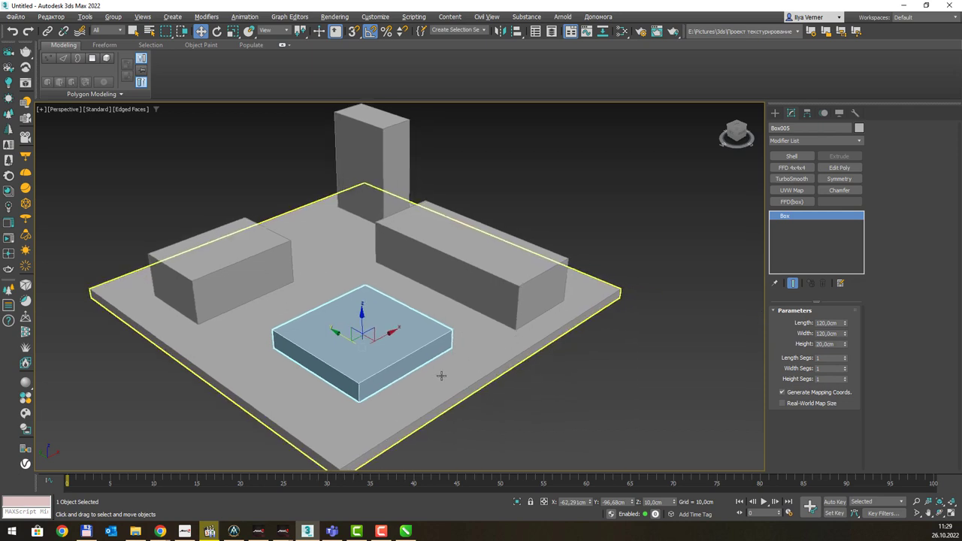
left_click_drag(337, 342, 315, 331)
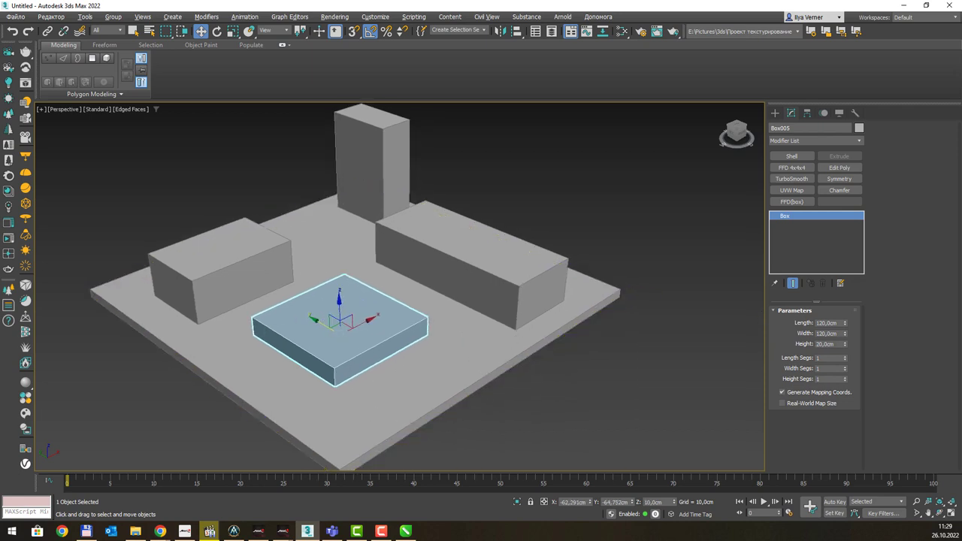
key("F10")
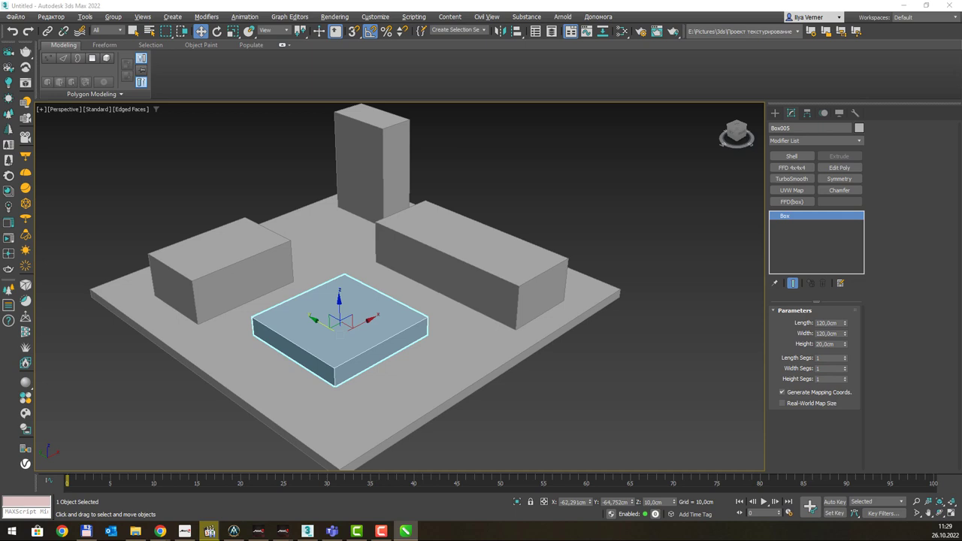
mouse_move(573, 217)
middle_mouse_down()
mouse_move(590, 225)
mouse_move(596, 273)
middle_mouse_up()
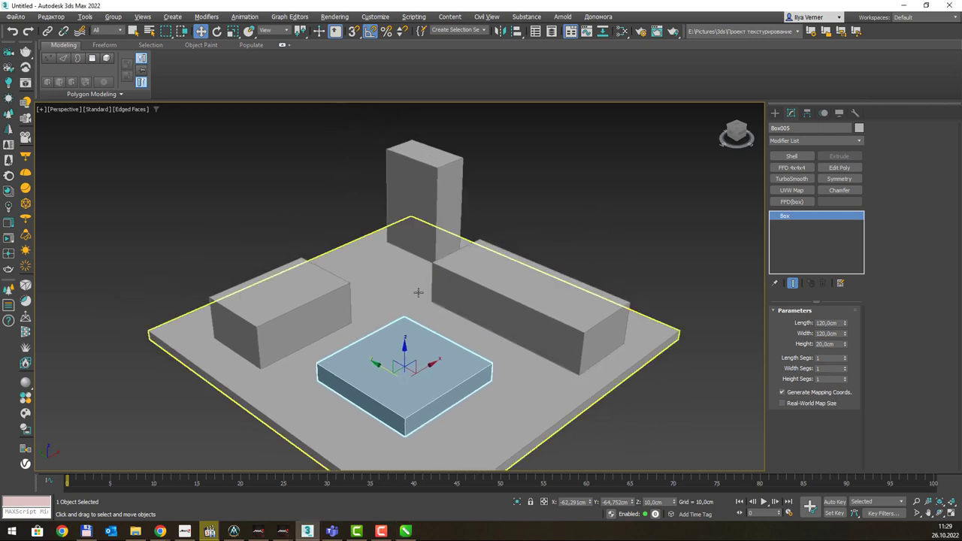
Convert the floor slab to an Editable Poly and toggle on the Scene Explorer.
left_click(545, 389)
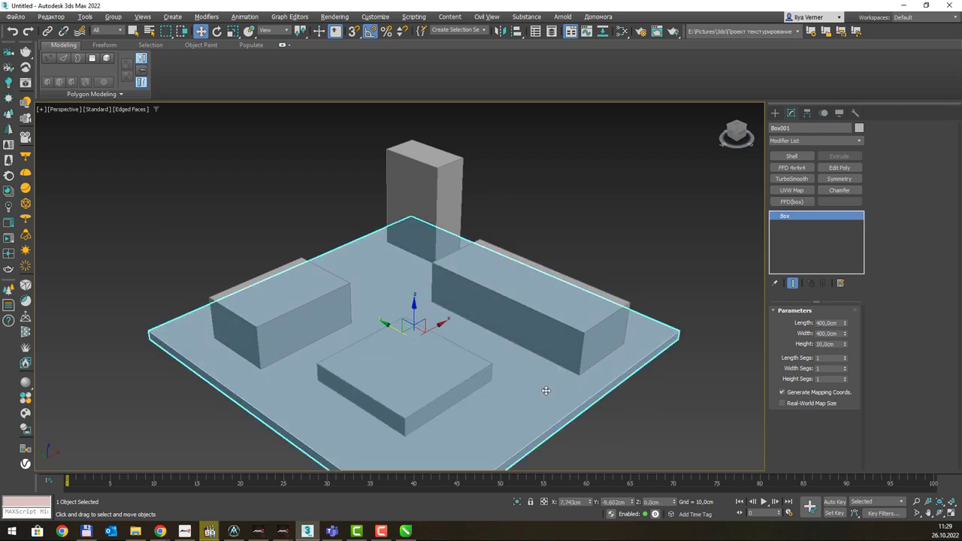
right_click(545, 389)
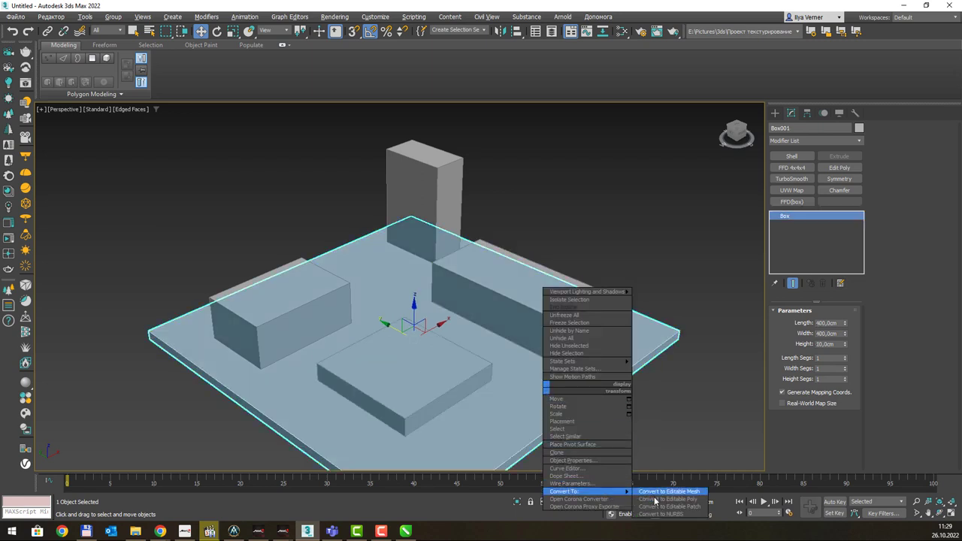
left_click(667, 499)
type("Wall")
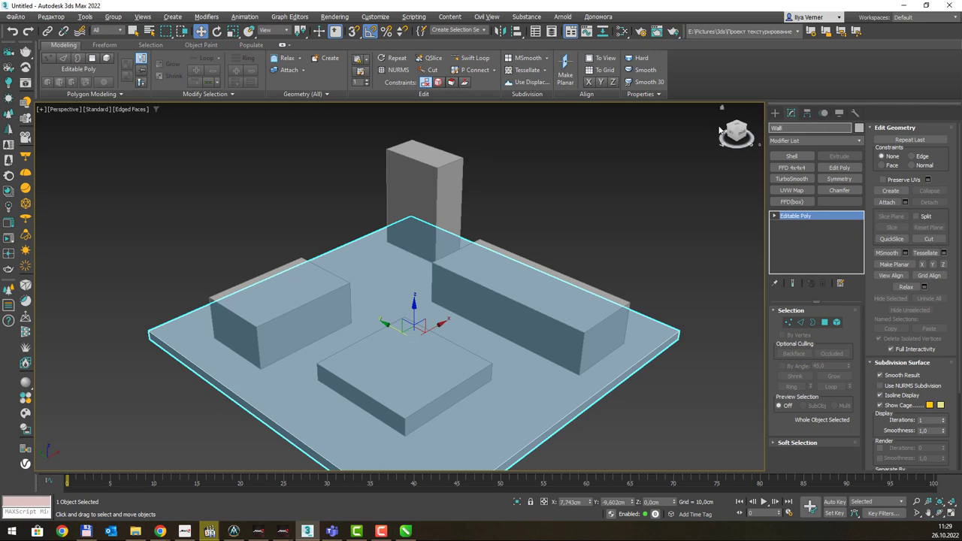
left_click(535, 30)
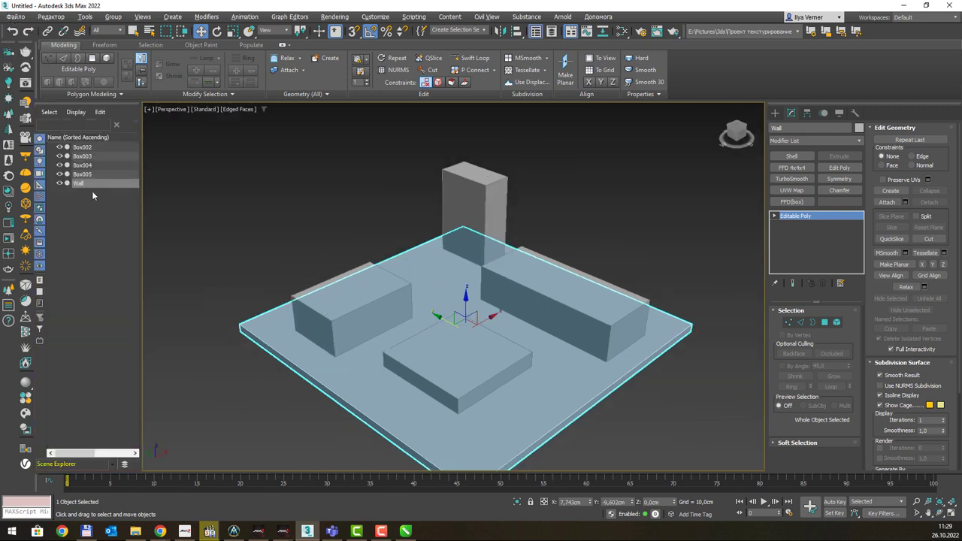
Rename the flat centre box to 'Table'.
left_click(451, 350)
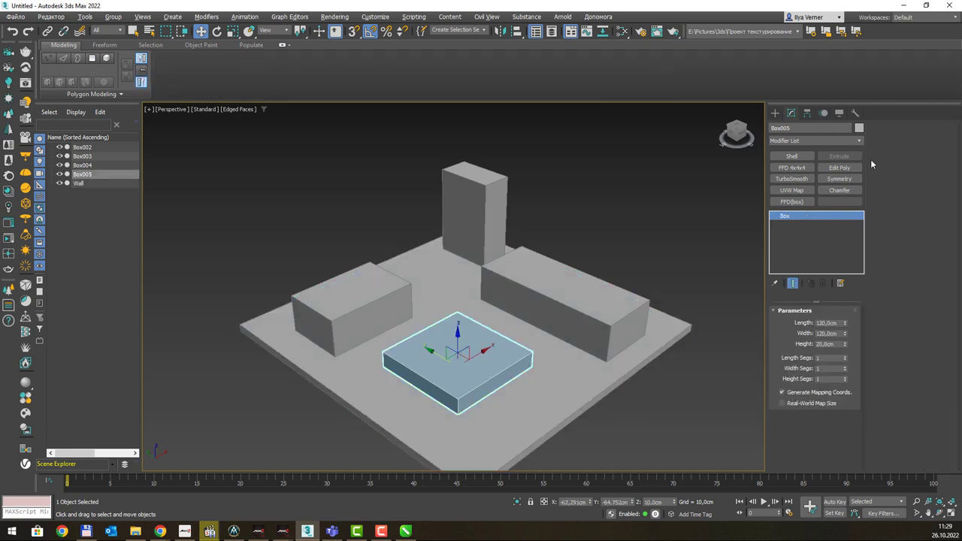
left_click(803, 131)
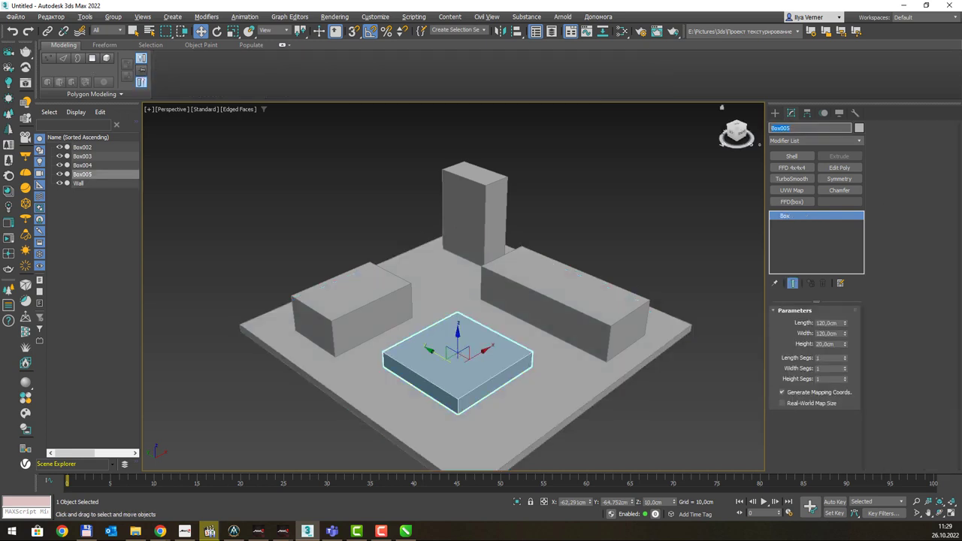
type("Table")
key("Return")
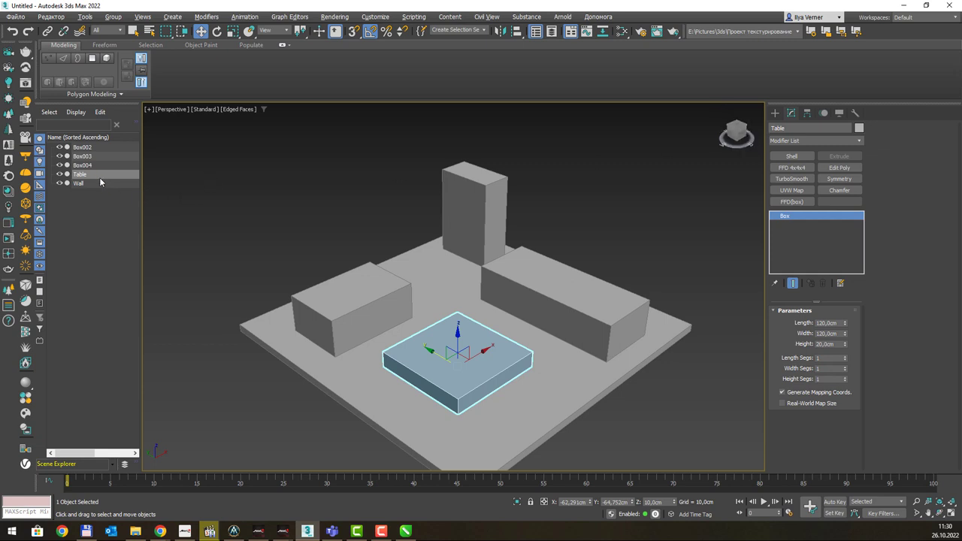
Rename the tall box to 'Wardrobe'.
middle_click_drag(675, 297, 664, 296)
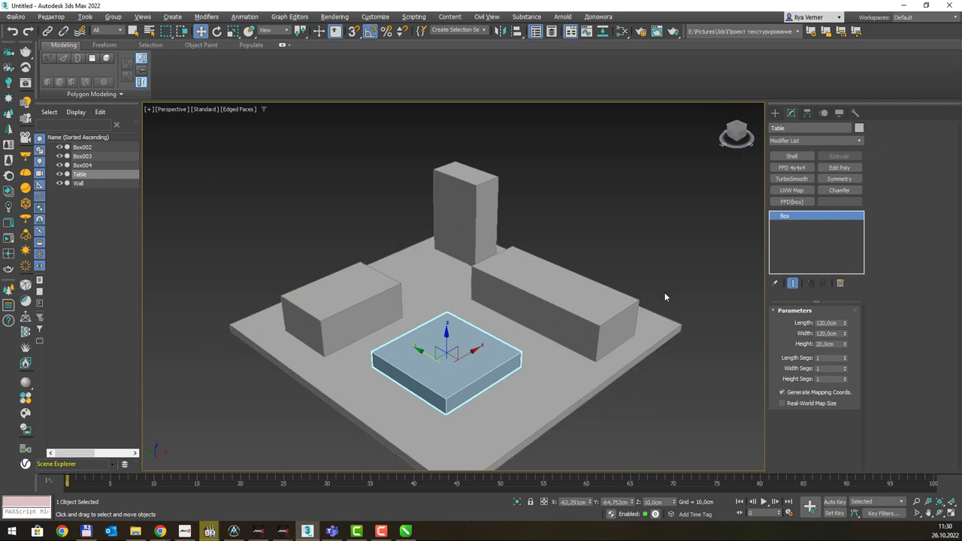
left_click(481, 194)
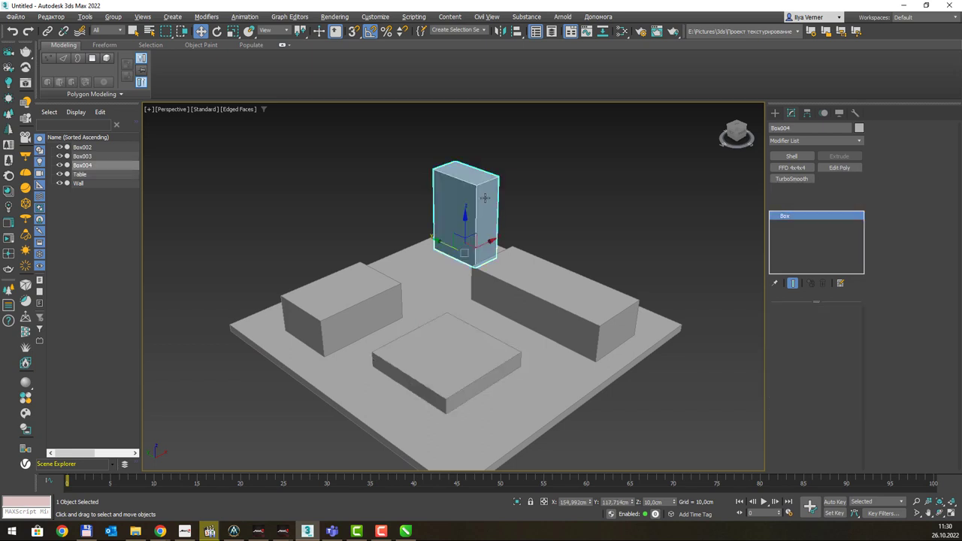
double_click(811, 129)
type("Shaft")
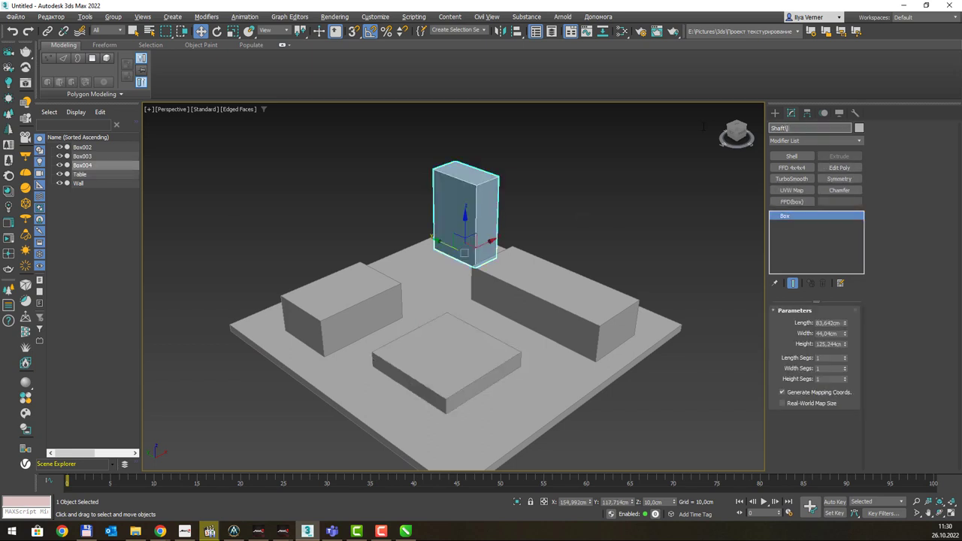
key("Return")
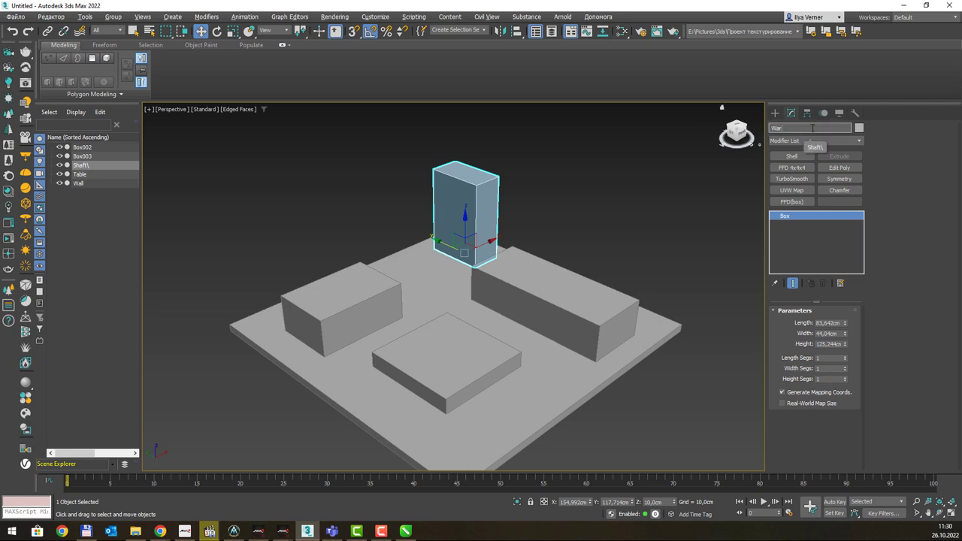
type("be")
key("Return")
Select the long box and left box in turn, ending with the Wall floor selected.
left_click(562, 284)
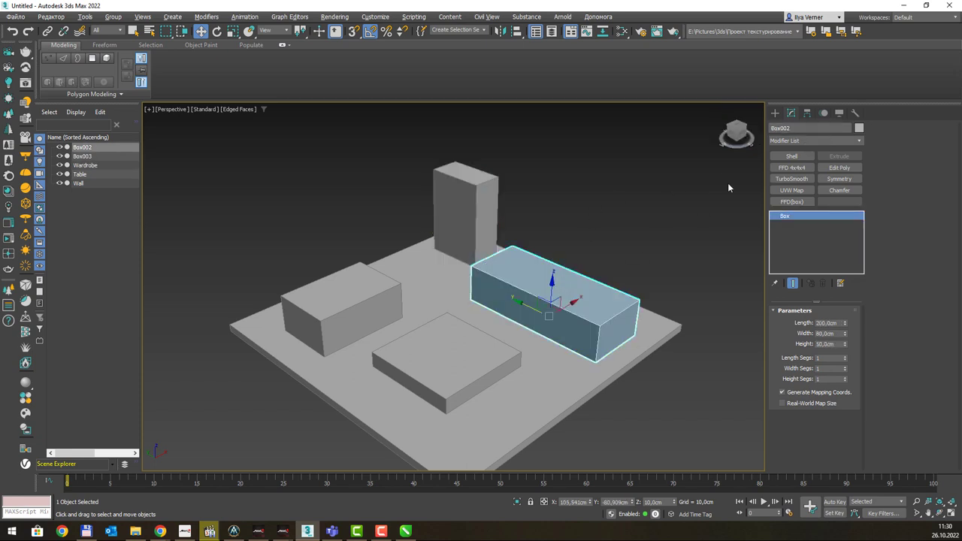
left_click(366, 302)
left_click(548, 298)
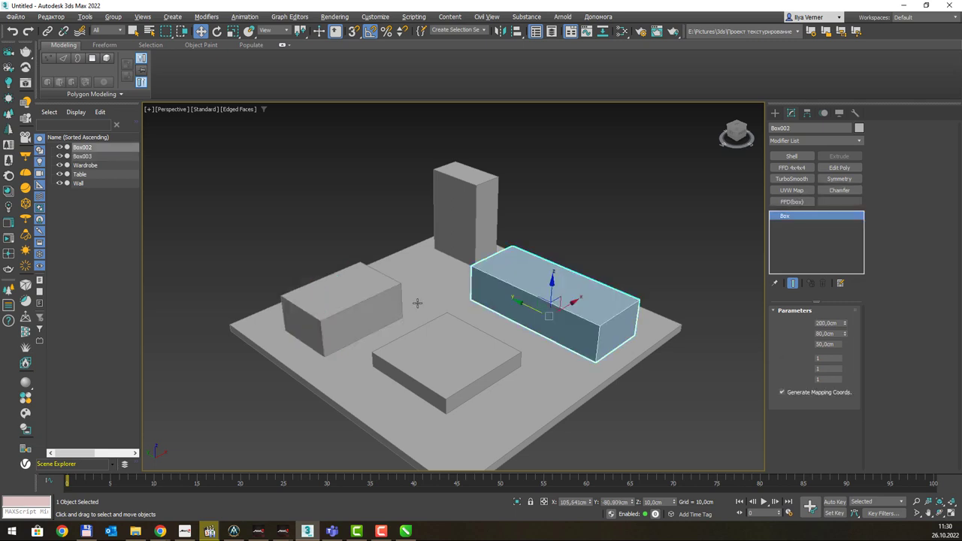
left_click(406, 302)
left_click(556, 293)
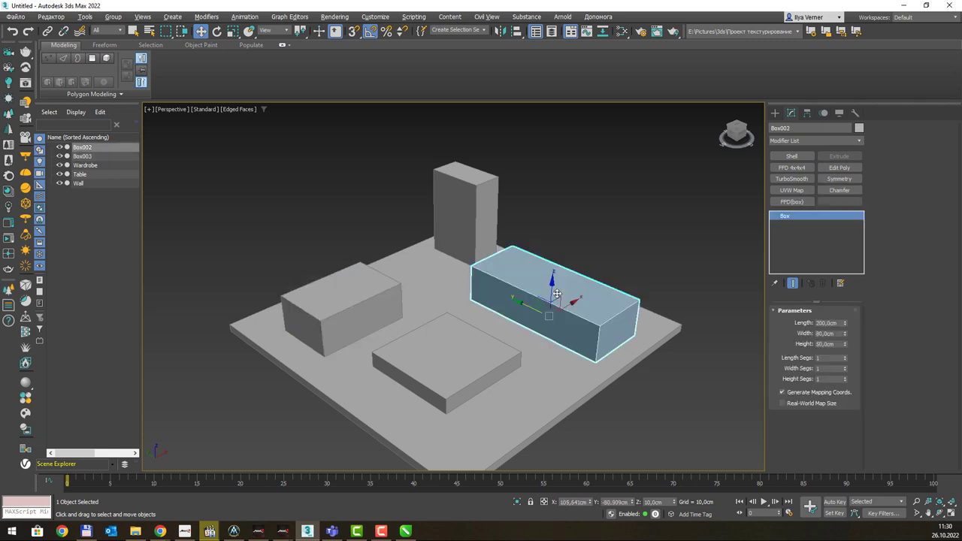
left_click(541, 349)
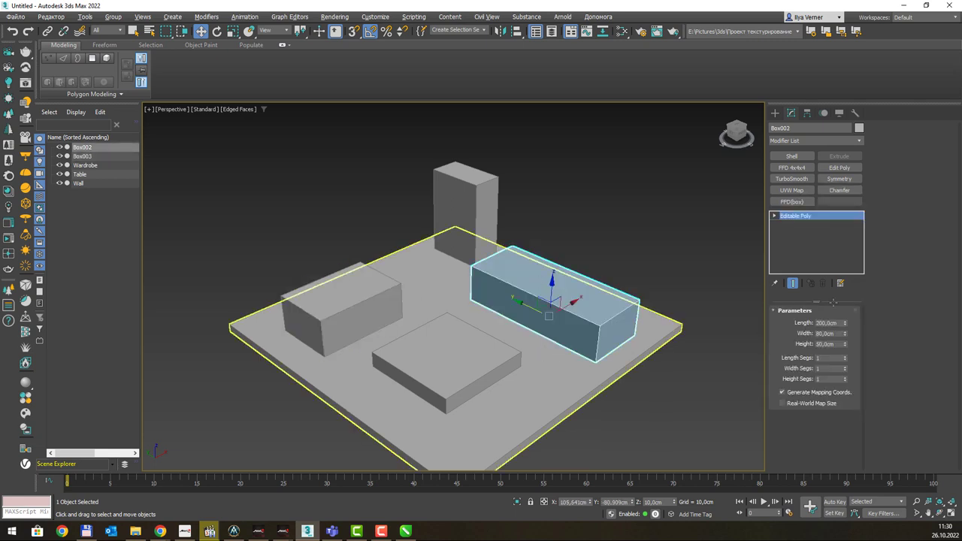
Enter Polygon mode on the Wall slab and select its side faces.
left_click(774, 113)
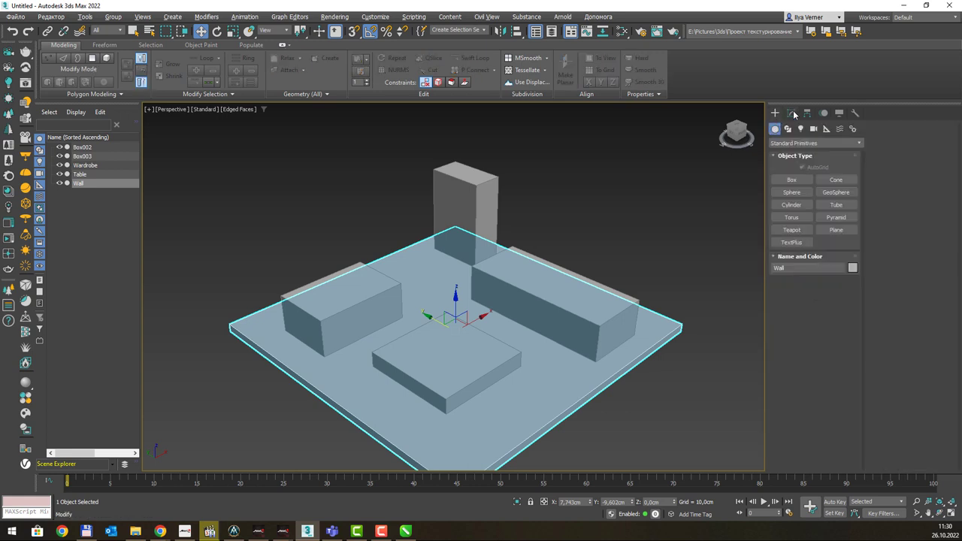
left_click(791, 112)
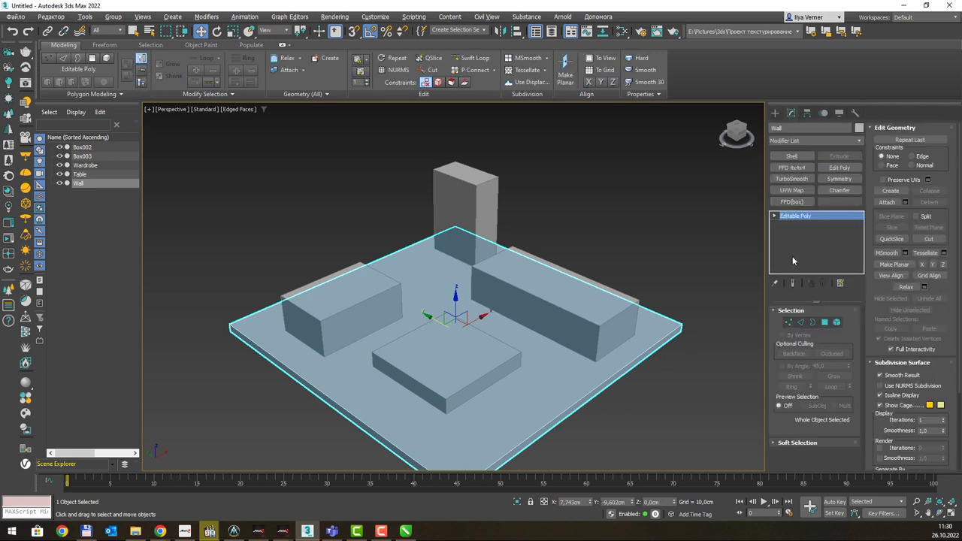
left_click(824, 321)
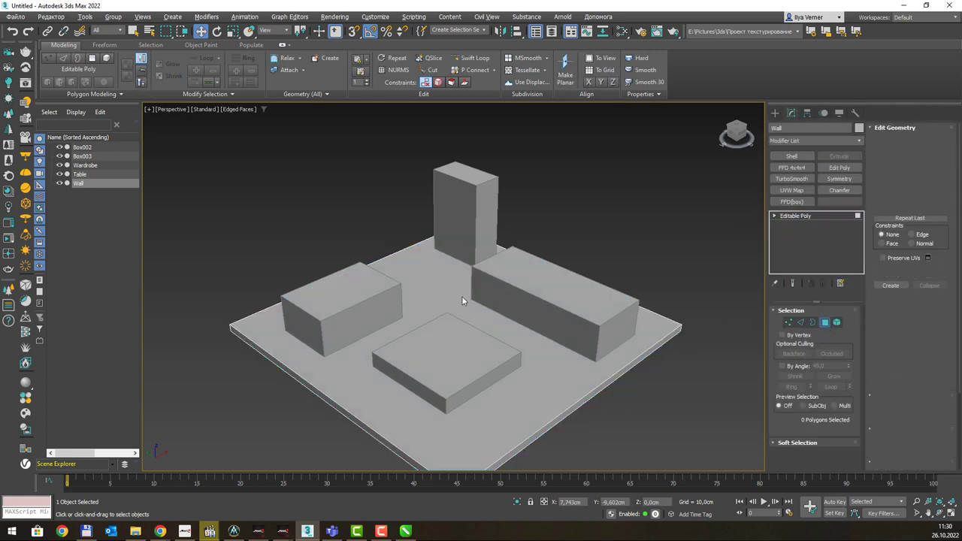
middle_click_drag(508, 301, 373, 412, "alt")
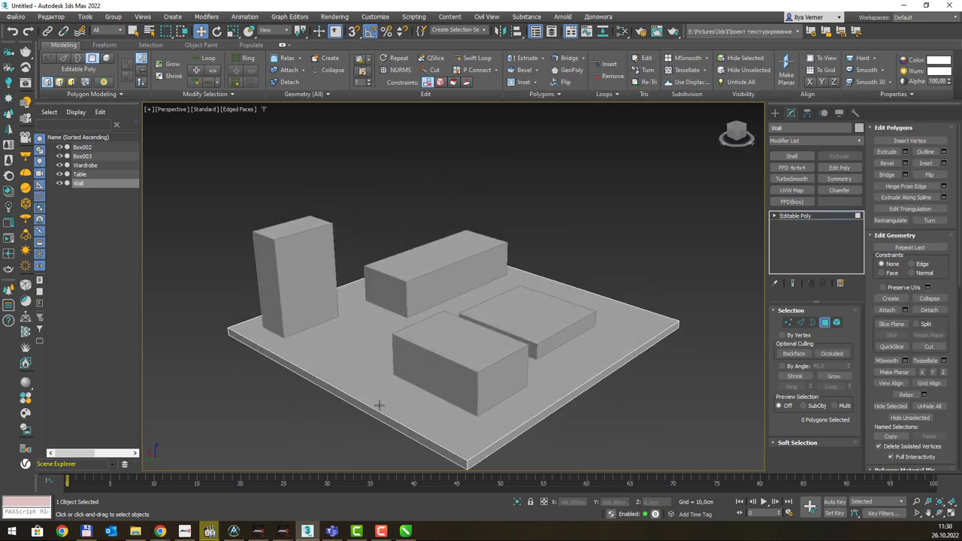
left_click(373, 412)
middle_click_drag(354, 332, 388, 461, "alt")
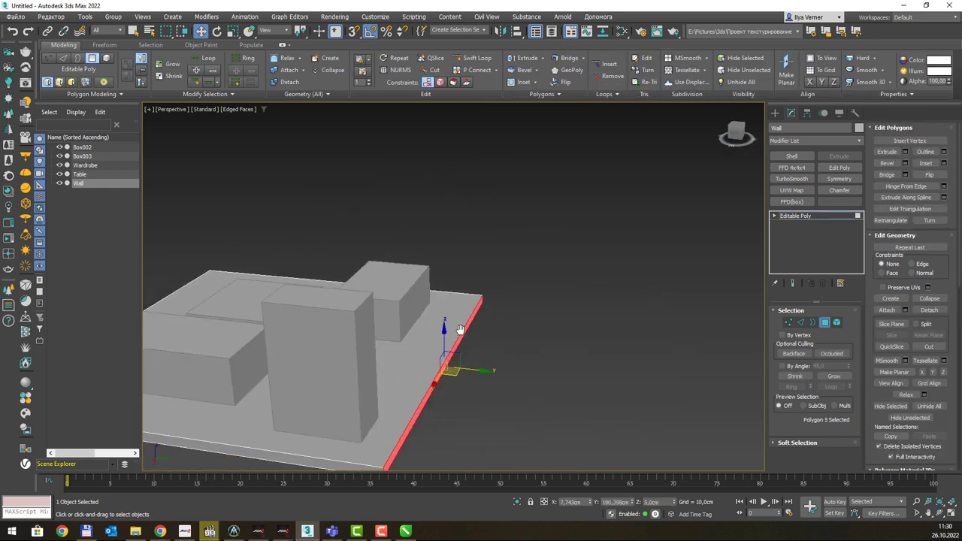
left_click(392, 445, "ctrl")
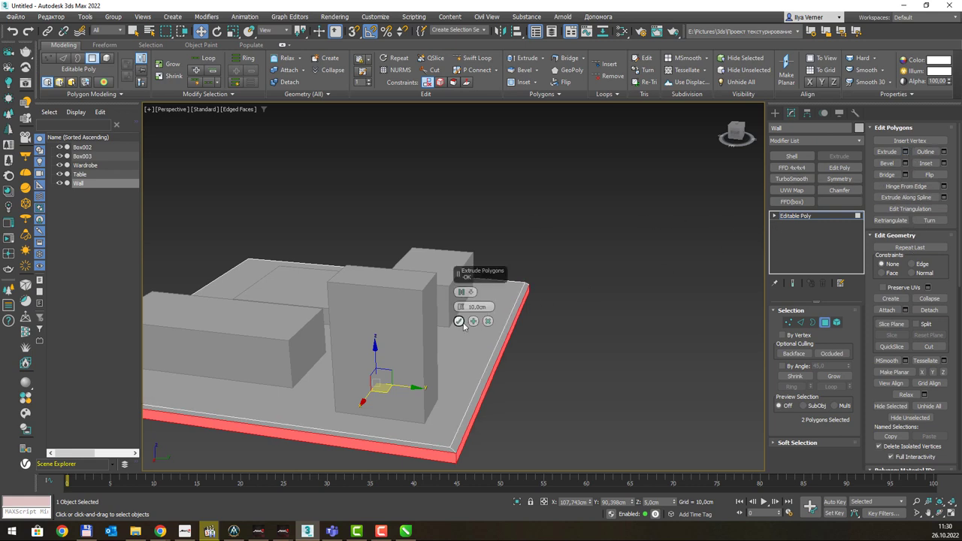
left_click(459, 321)
Select the slab's front and right side strips and start an Extrude.
left_click(433, 444)
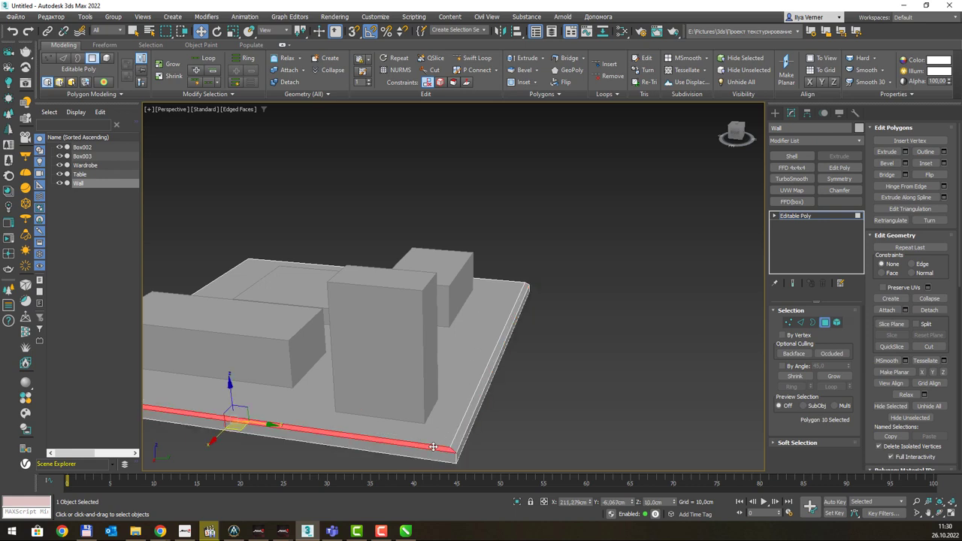
left_click(454, 434, "ctrl")
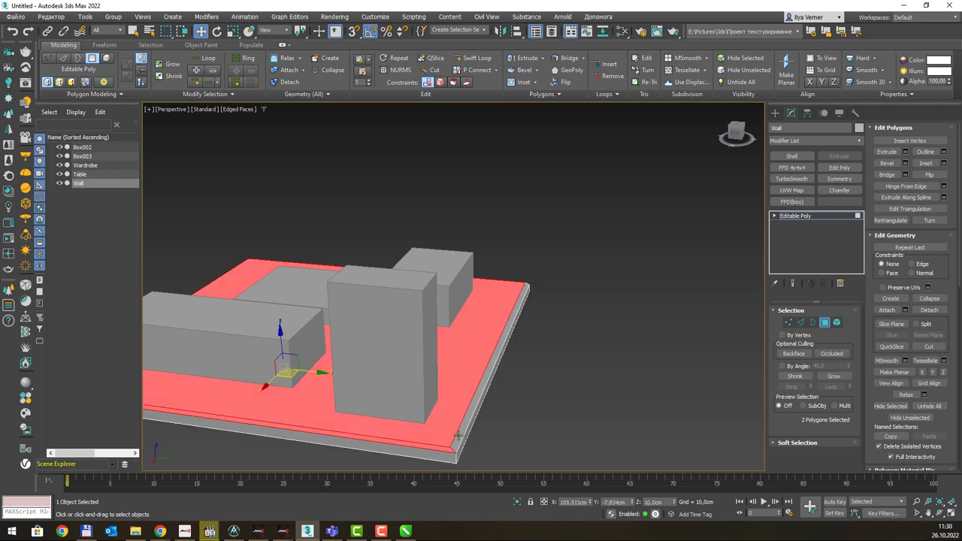
left_click(443, 423, "ctrl")
left_click(443, 423, "alt")
key("q")
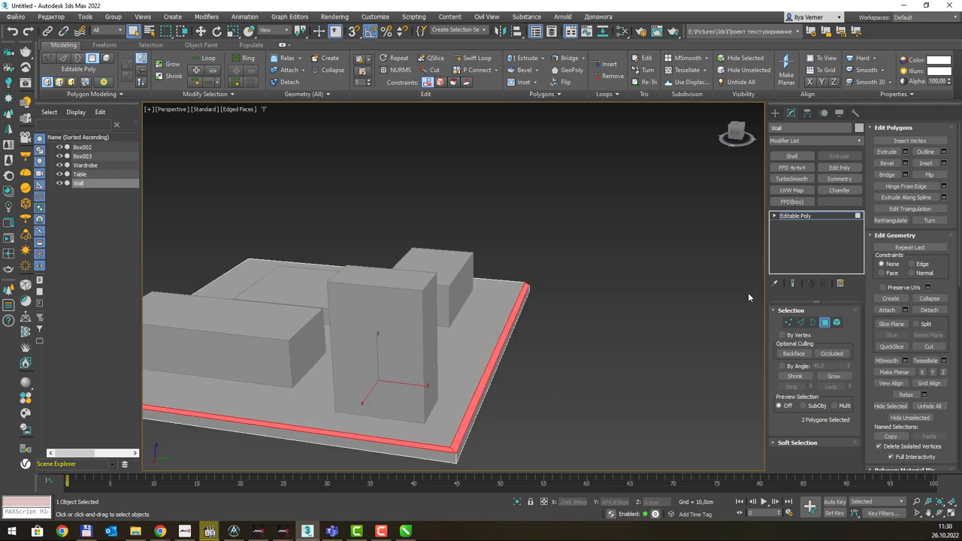
left_click(904, 151)
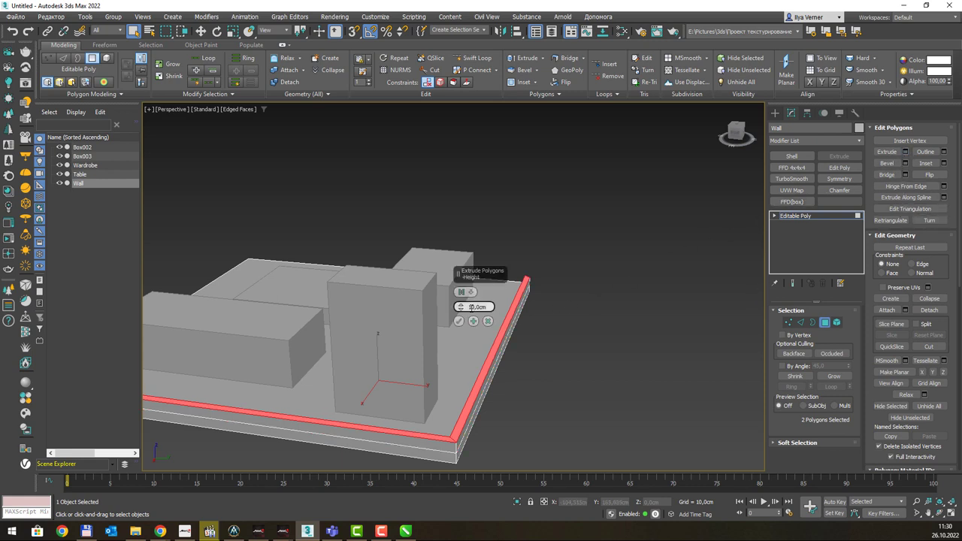
Extrude the strips into 250 cm high walls, after first trying 300 cm.
double_click(469, 307)
type("300")
key("Return")
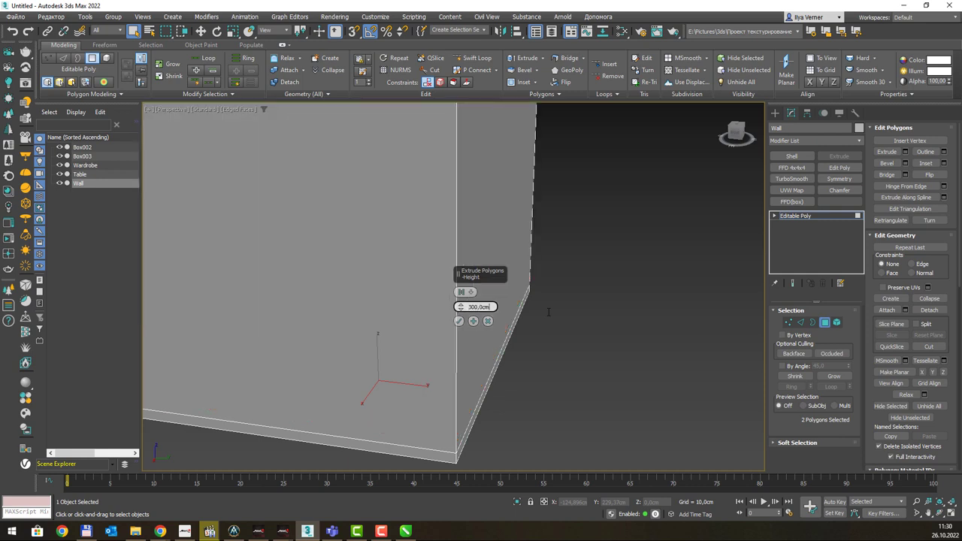
scroll(382, 273, "down", 5)
mouse_move(371, 242)
middle_mouse_down("alt")
mouse_move(540, 249)
mouse_move(534, 239)
middle_mouse_up("alt")
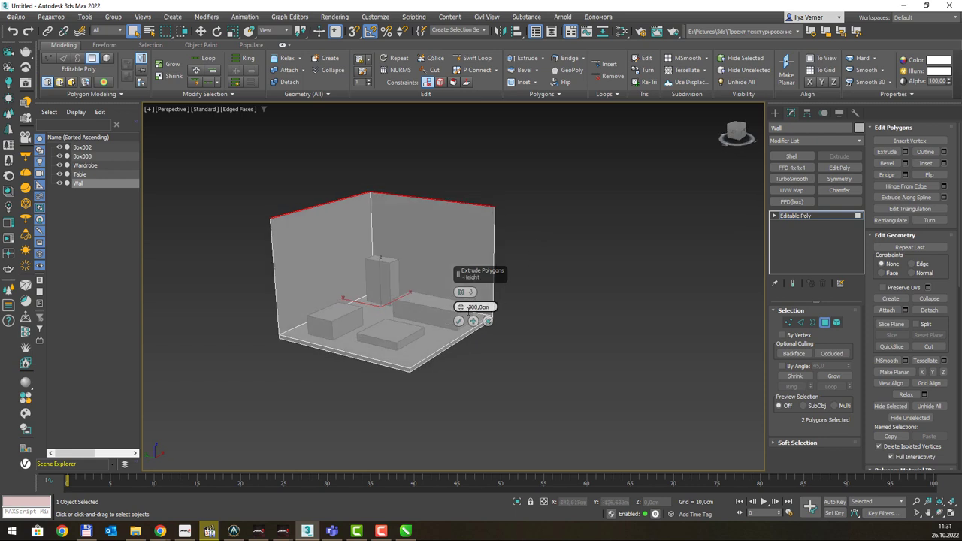
left_click_drag(469, 307, 496, 305)
type("250")
key("Return")
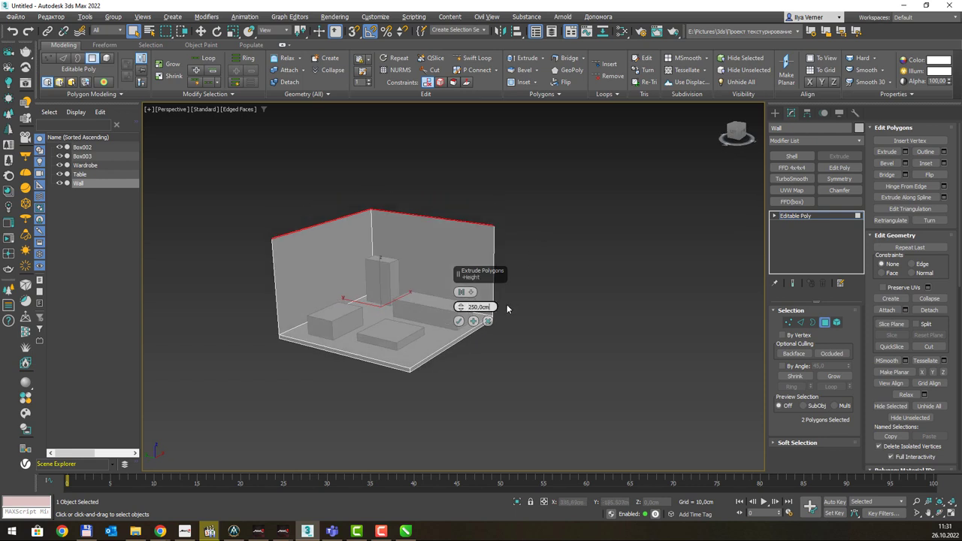
left_click(459, 321)
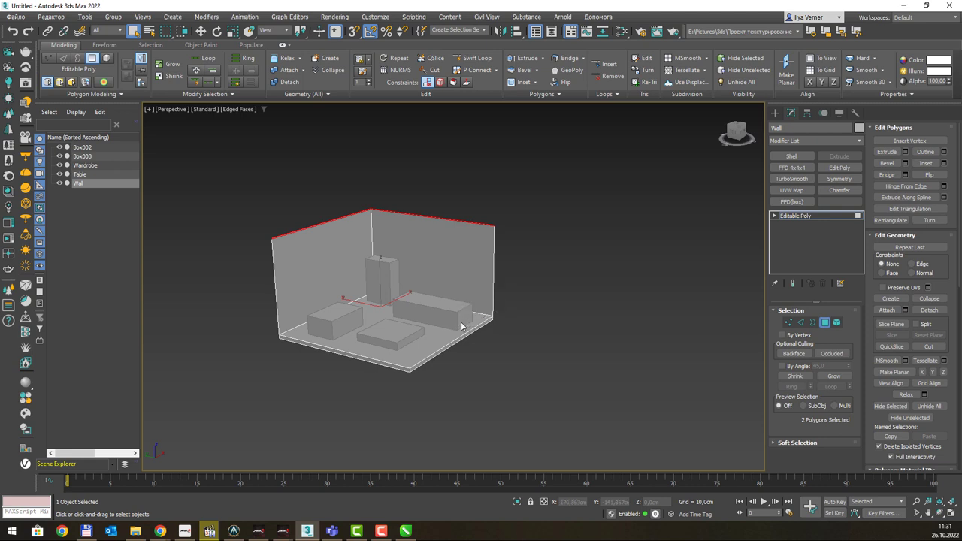
Orbit around the room and clear the face selection.
mouse_move(518, 236)
middle_mouse_down("alt")
mouse_move(487, 239)
mouse_move(490, 272)
middle_mouse_up("alt")
scroll(489, 272, "up", 3)
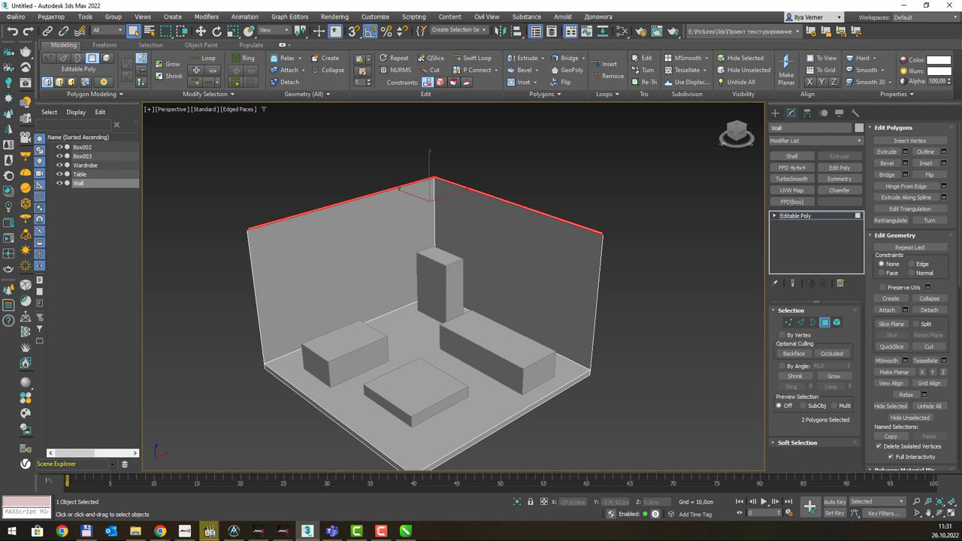
left_click(621, 272)
middle_click_drag(586, 251, 594, 253, "alt")
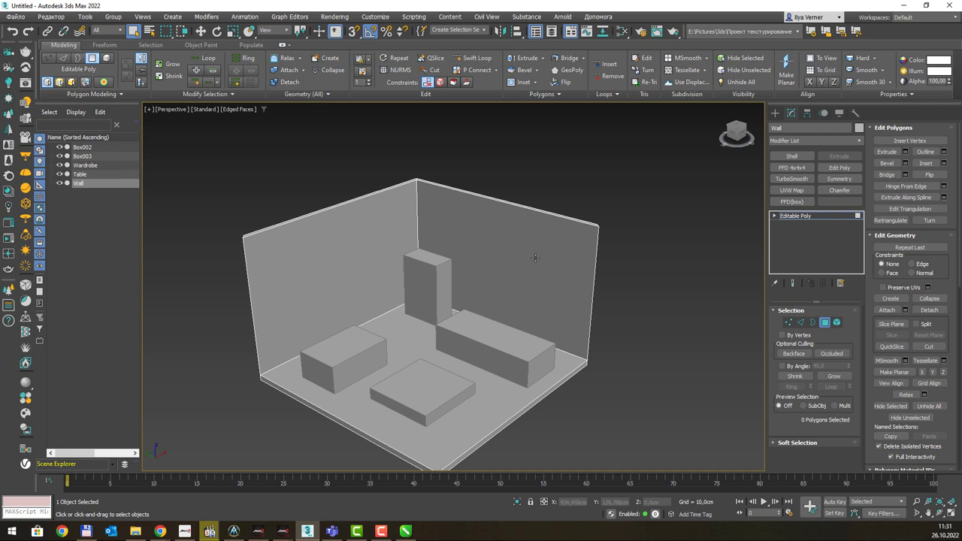
Connect the back wall's horizontal edges with two new vertical edges, sliding them into place.
key("2")
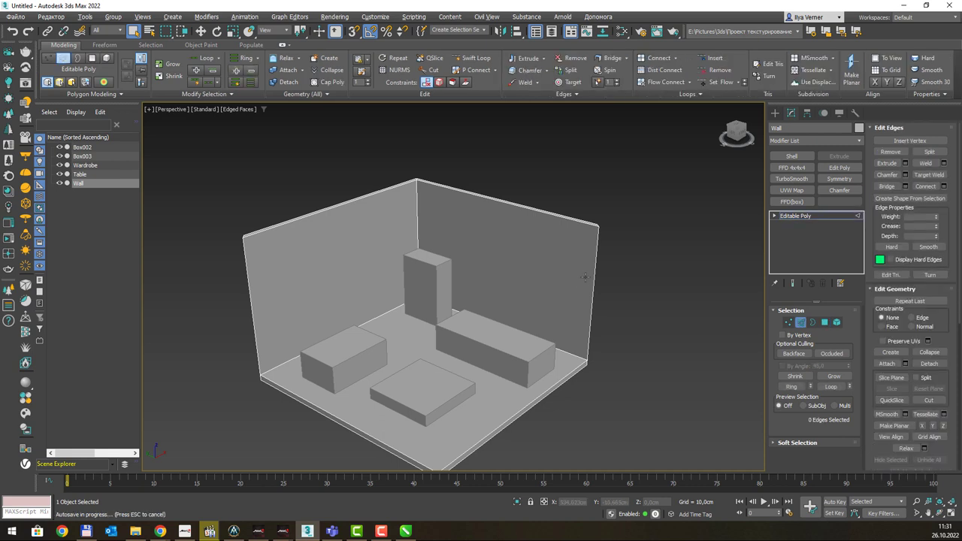
middle_click_drag(616, 279, 638, 287, "alt")
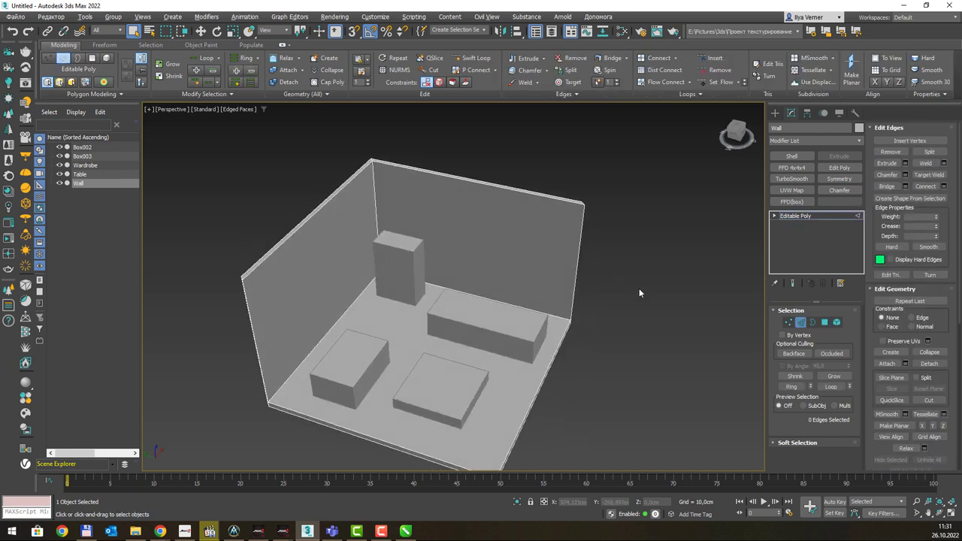
left_click_drag(504, 167, 536, 344)
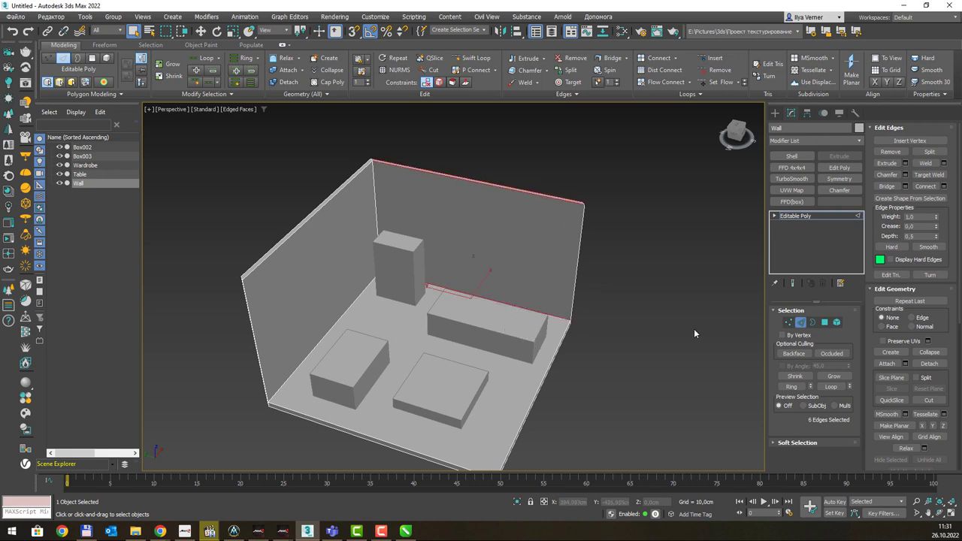
left_click(905, 164)
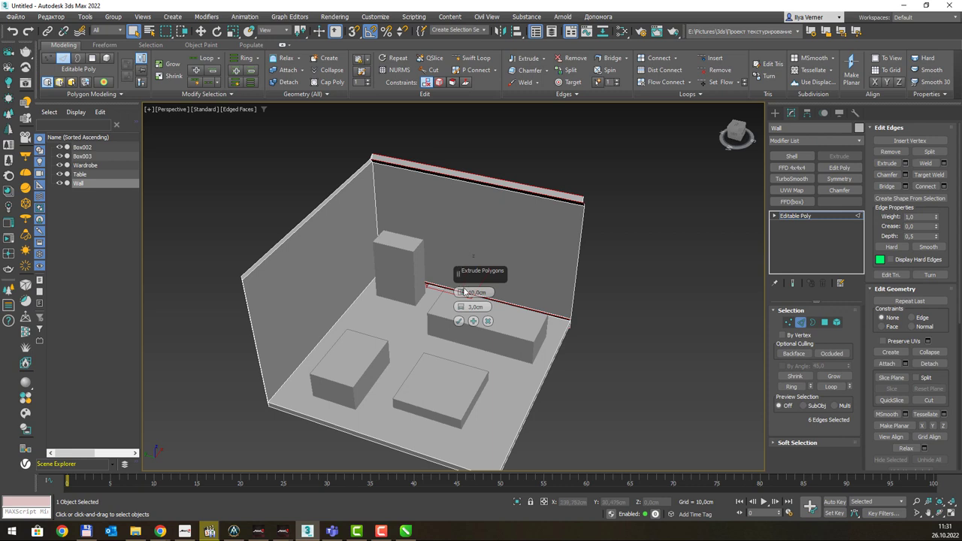
key("Escape")
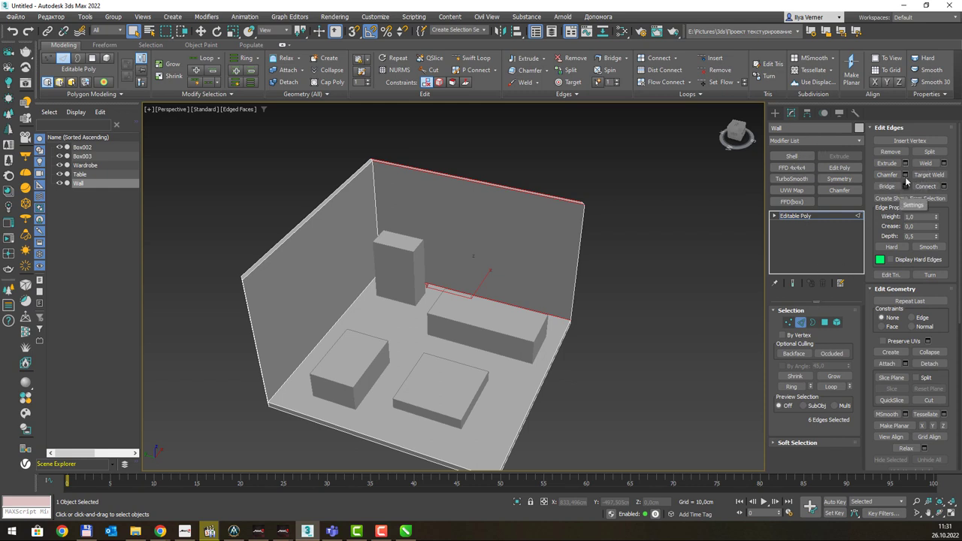
left_click(944, 185)
scroll(462, 293, "up", 1)
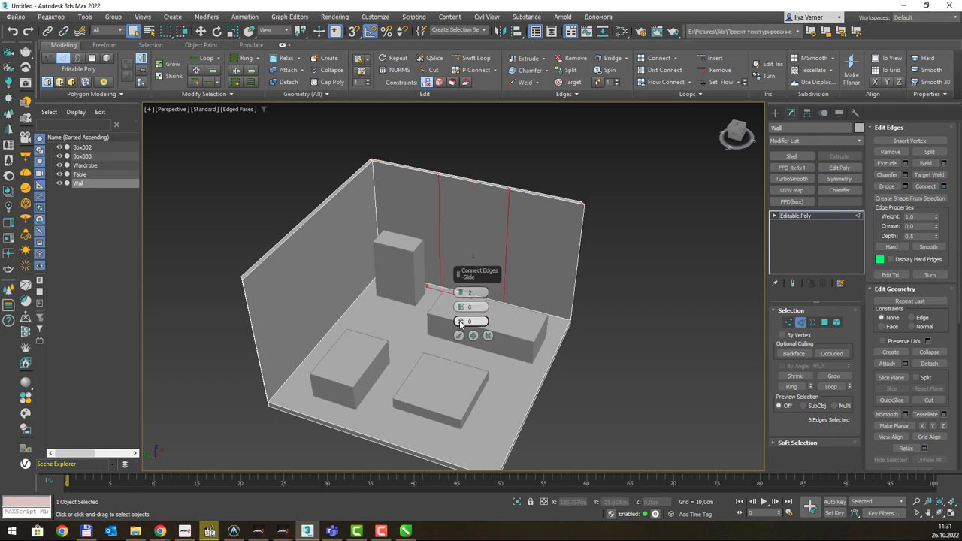
left_click_drag(461, 310, 473, 387)
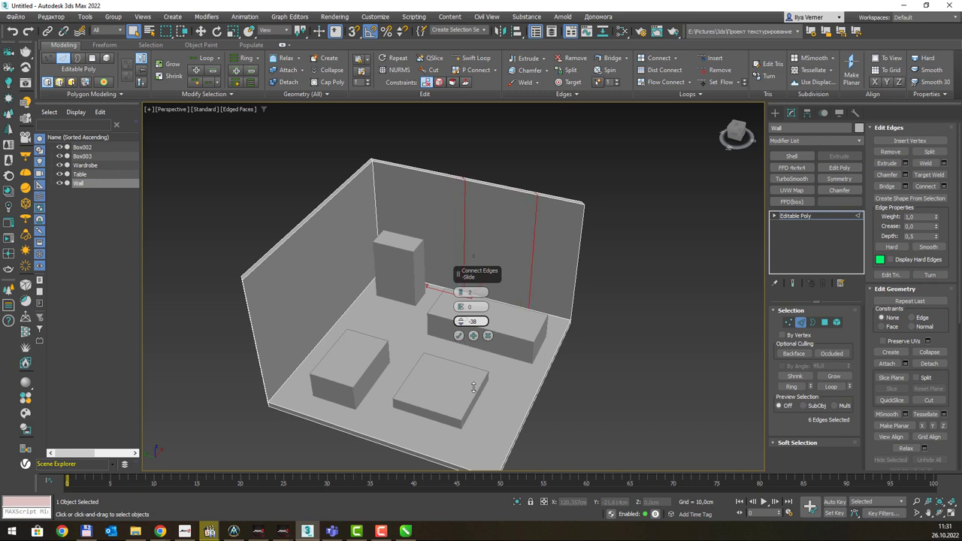
mouse_move(474, 386)
left_mouse_down()
mouse_move(475, 423)
mouse_move(474, 413)
left_mouse_up()
left_click_drag(461, 308, 467, 284)
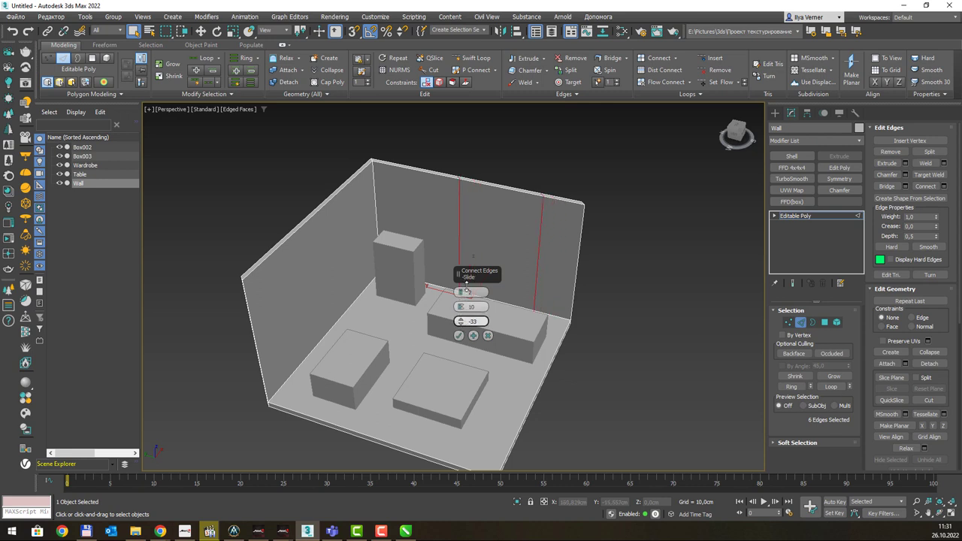
left_click(459, 335)
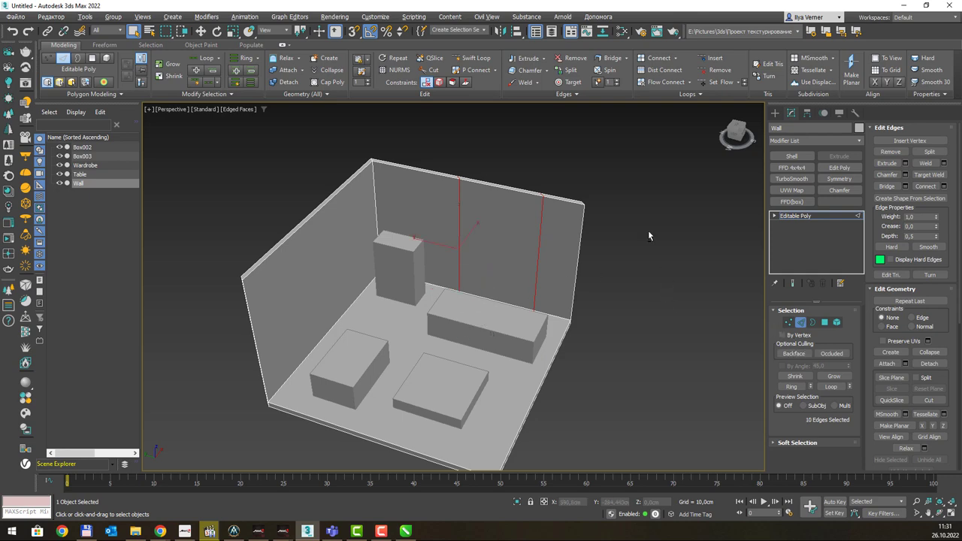
Connect the new vertical edges with two horizontal edges at pinch 10, positioned for the window.
mouse_move(648, 235)
middle_mouse_down("alt")
mouse_move(601, 241)
mouse_move(677, 227)
middle_mouse_up("alt")
middle_click_drag(660, 258, 661, 230, "alt")
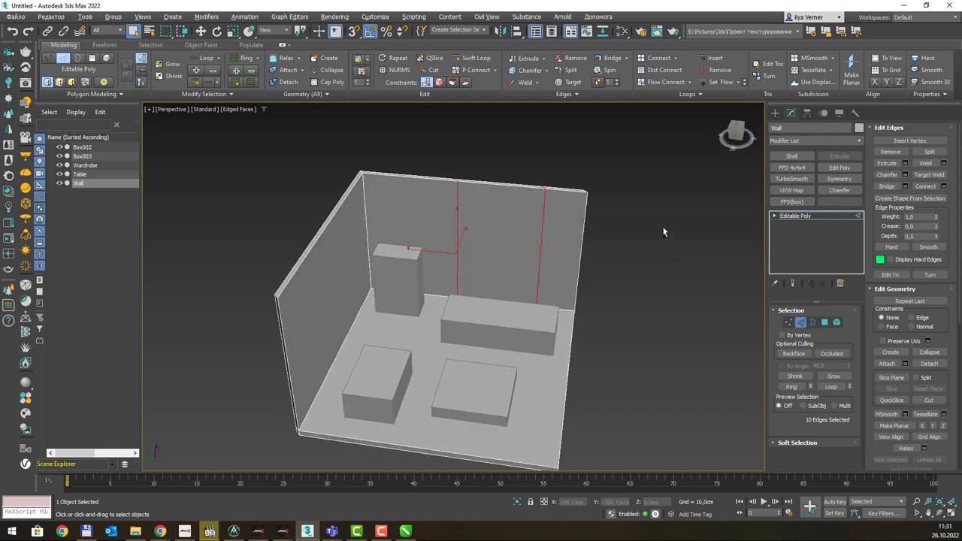
scroll(515, 188, "up", 4)
mouse_move(596, 197)
middle_mouse_down("alt")
mouse_move(571, 219)
mouse_move(500, 206)
mouse_move(590, 221)
mouse_move(644, 206)
middle_mouse_up("alt")
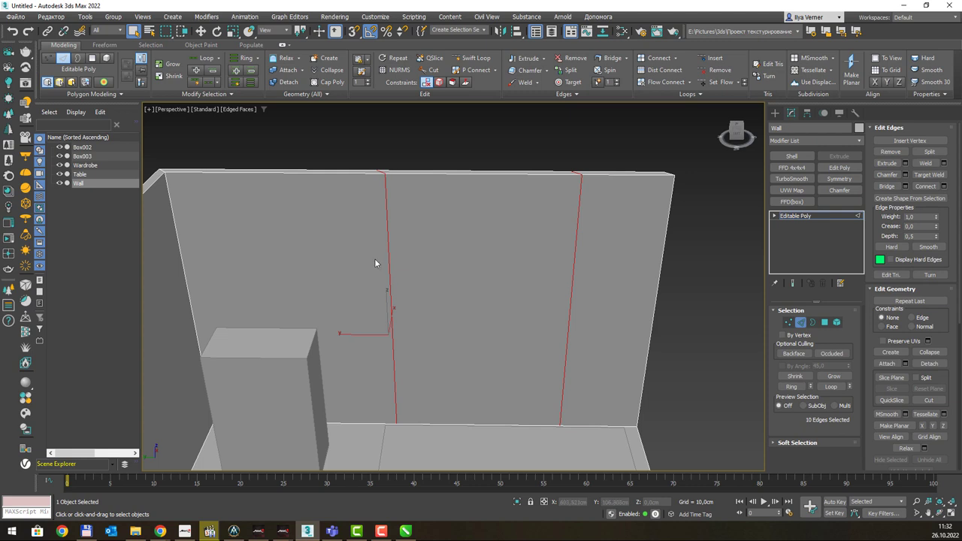
left_click_drag(355, 248, 605, 328)
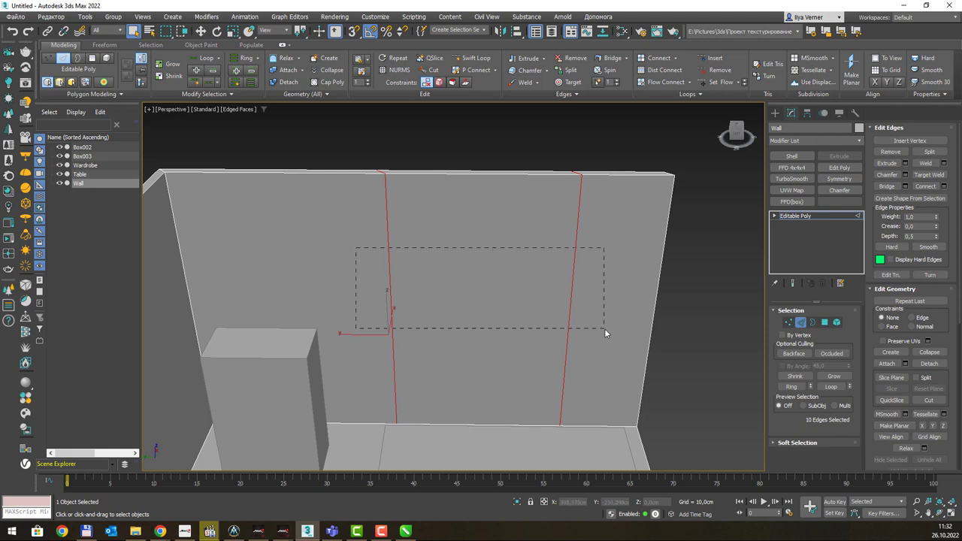
left_click(944, 187)
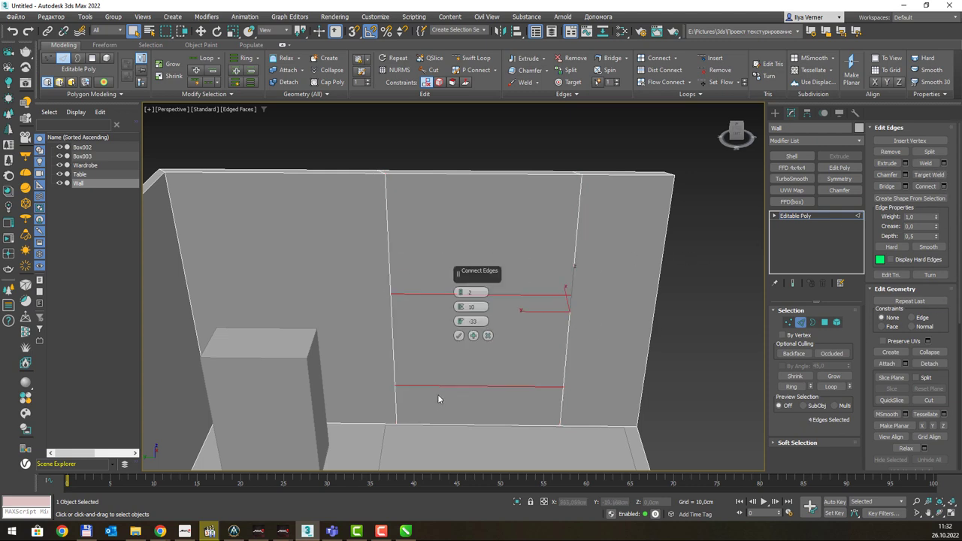
right_click(461, 321)
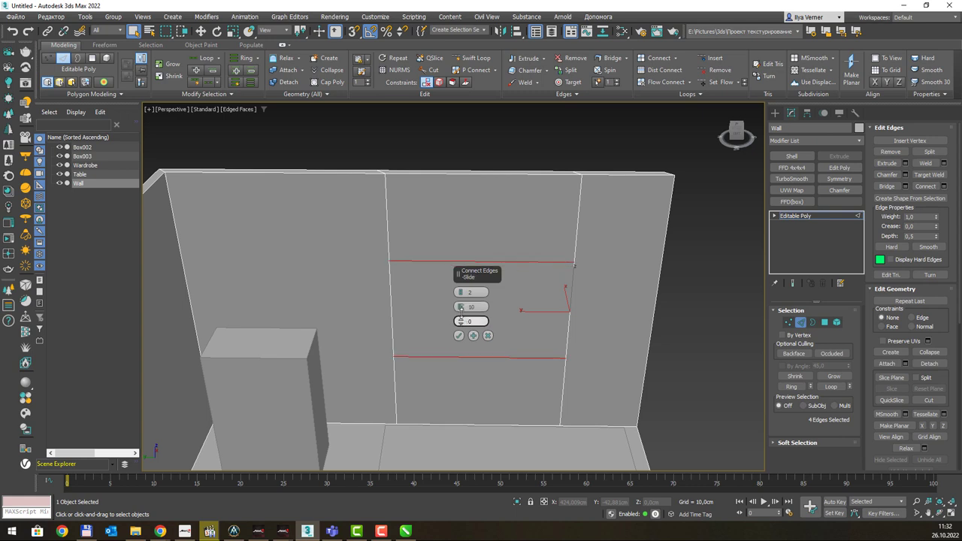
left_click_drag(460, 313, 462, 300)
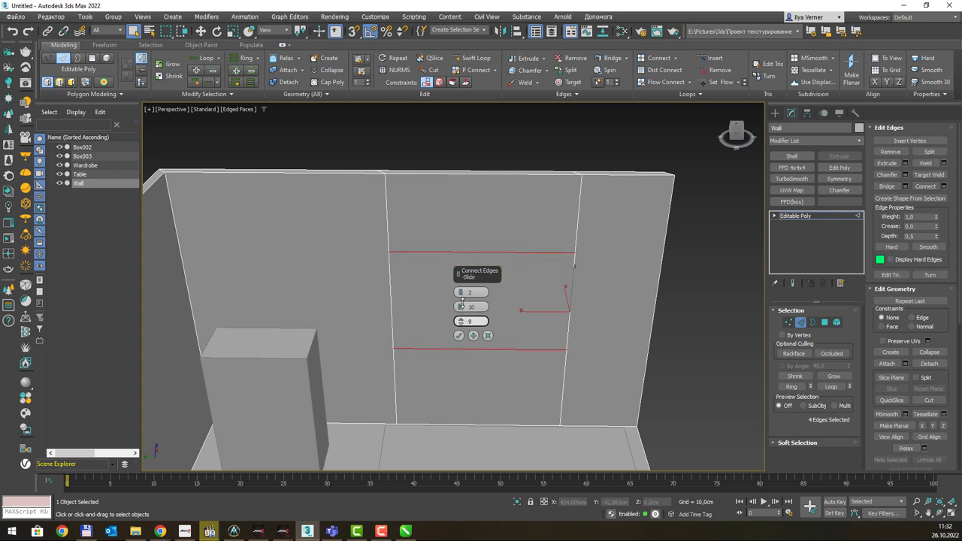
scroll(519, 360, "down", 5)
mouse_move(547, 350)
middle_mouse_down("alt")
mouse_move(508, 322)
mouse_move(510, 330)
middle_mouse_up("alt")
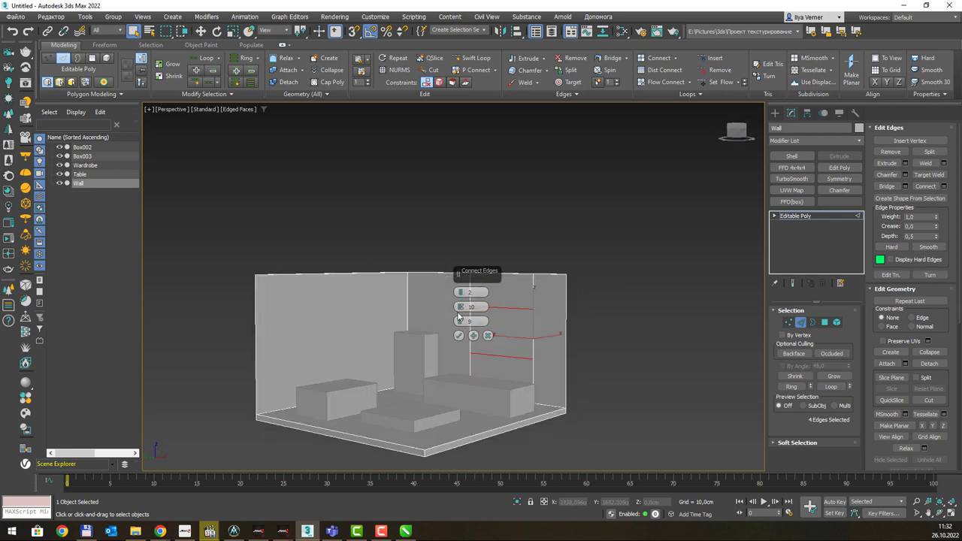
left_click_drag(461, 320, 462, 351)
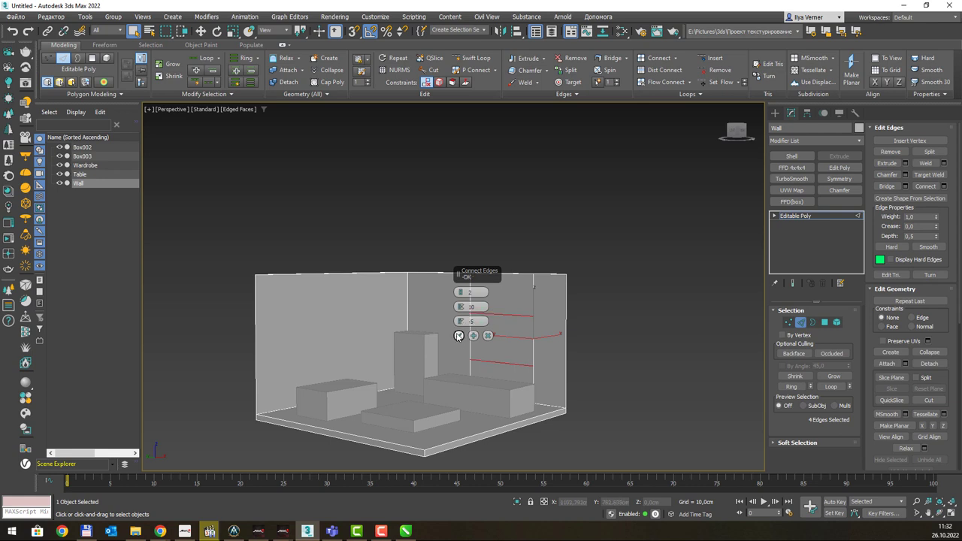
left_click(459, 335)
middle_click_drag(492, 278, 497, 290, "alt")
scroll(497, 299, "up", 2)
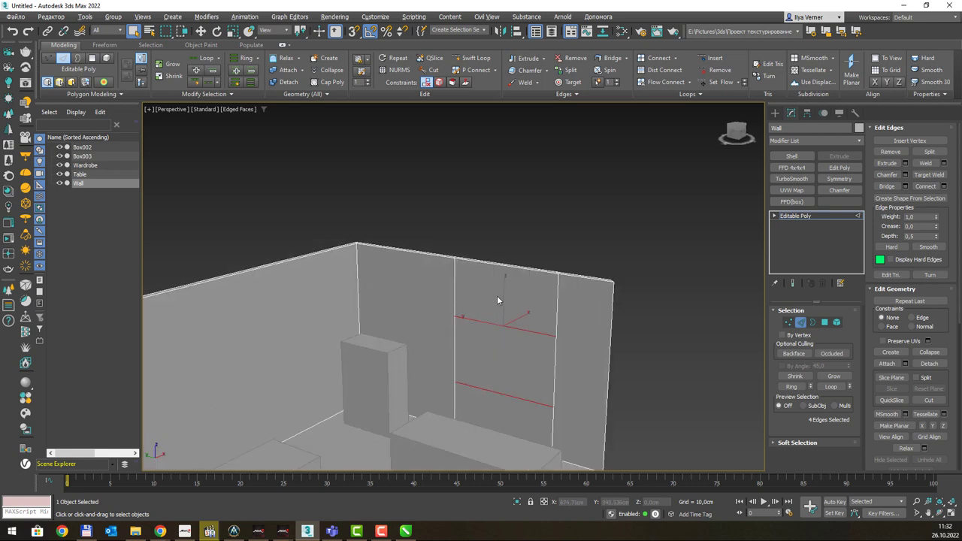
In Top view, scale the window-outline vertices along XY until they sit on one straight line.
key("t")
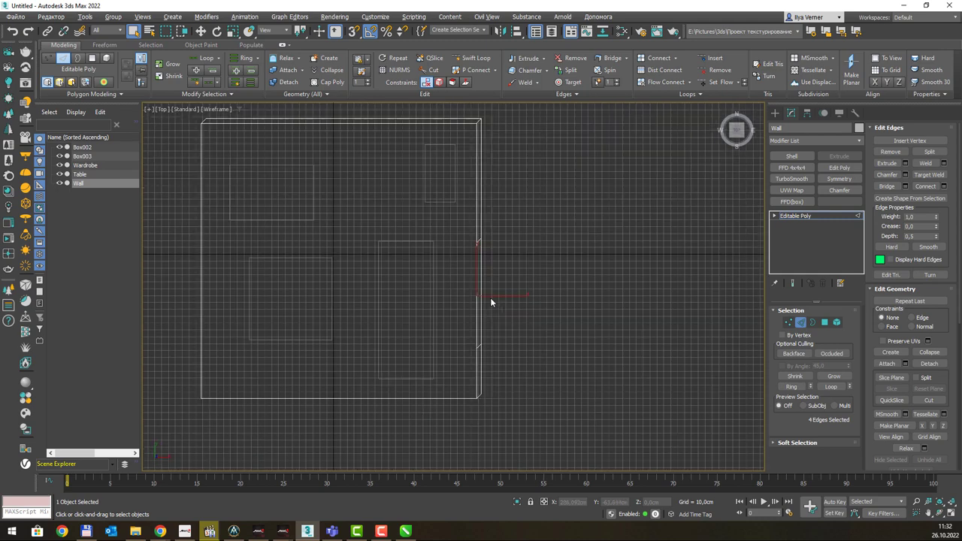
scroll(492, 305, "up", 2)
key("1")
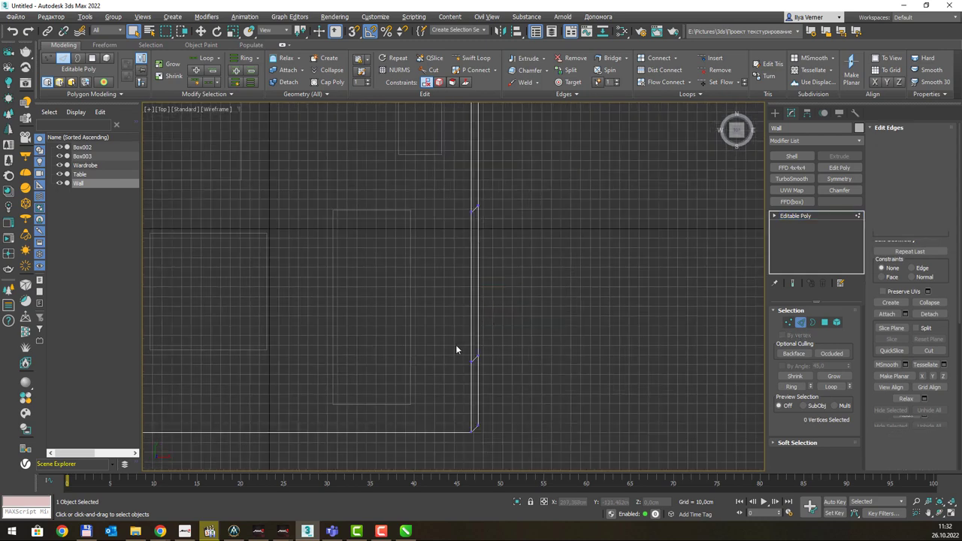
left_click_drag(454, 343, 531, 385)
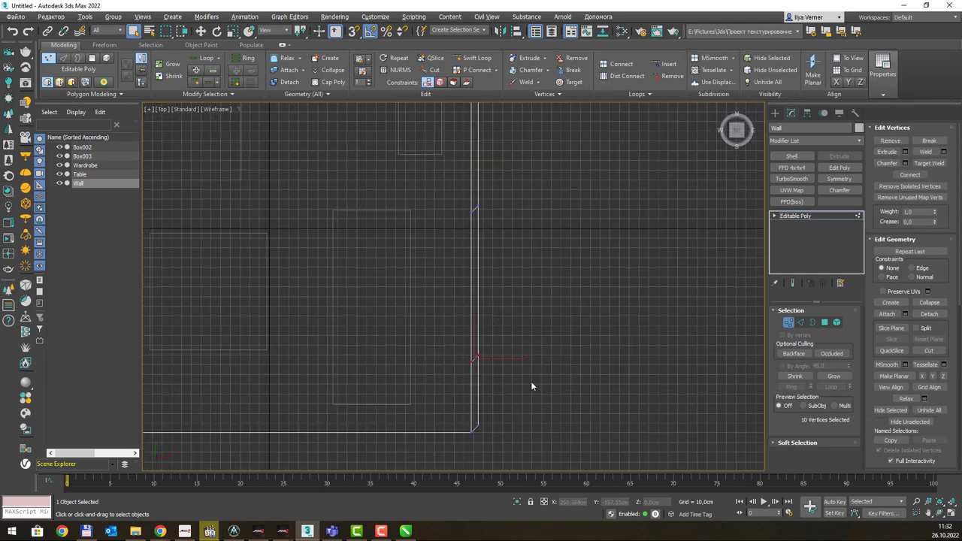
key("r")
left_click_drag(475, 330, 492, 96)
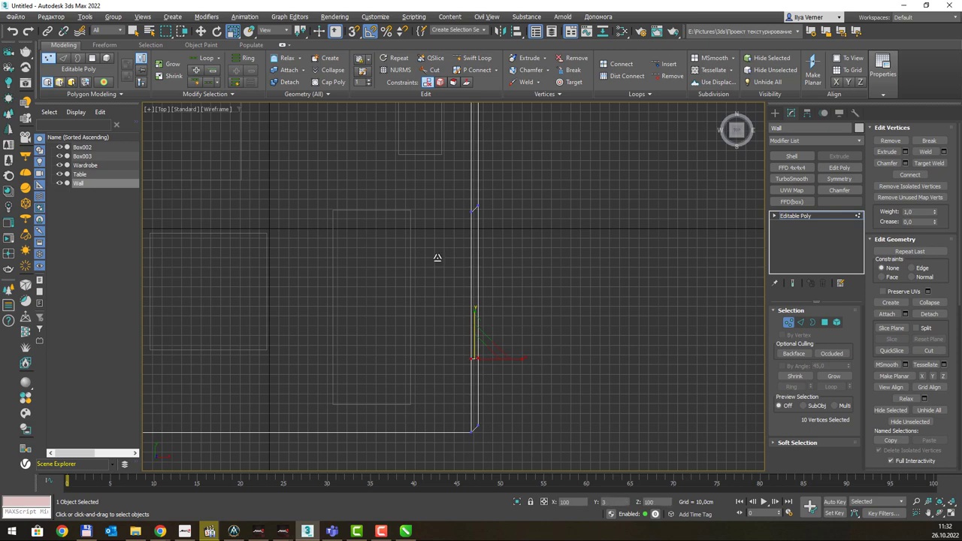
key("F8")
left_click_drag(474, 208, 474, 466)
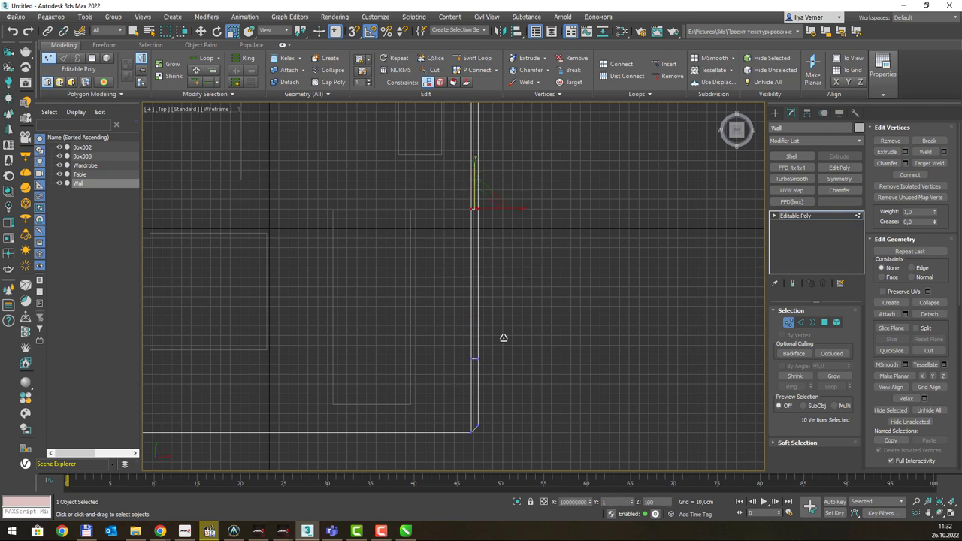
key("p")
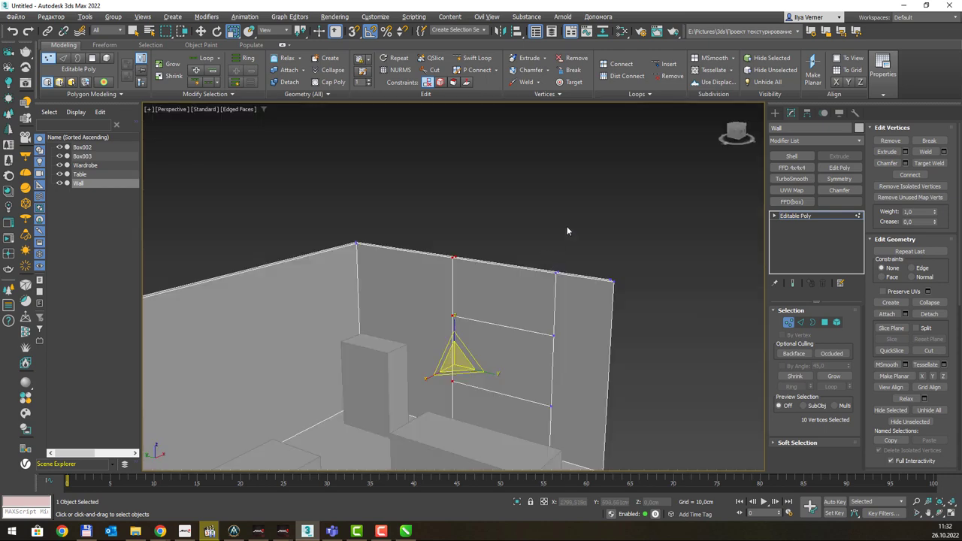
mouse_move(552, 211)
middle_mouse_down("alt")
mouse_move(533, 232)
mouse_move(485, 224)
mouse_move(546, 227)
middle_mouse_up("alt")
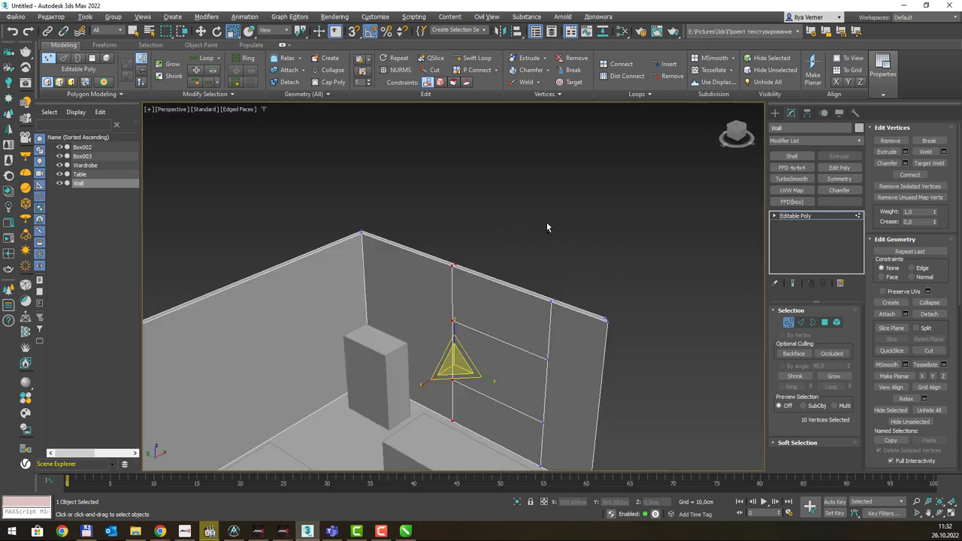
left_click(823, 322)
Select the matching front and back middle wall panels and bridge them.
middle_click_drag(581, 282, 600, 276, "alt")
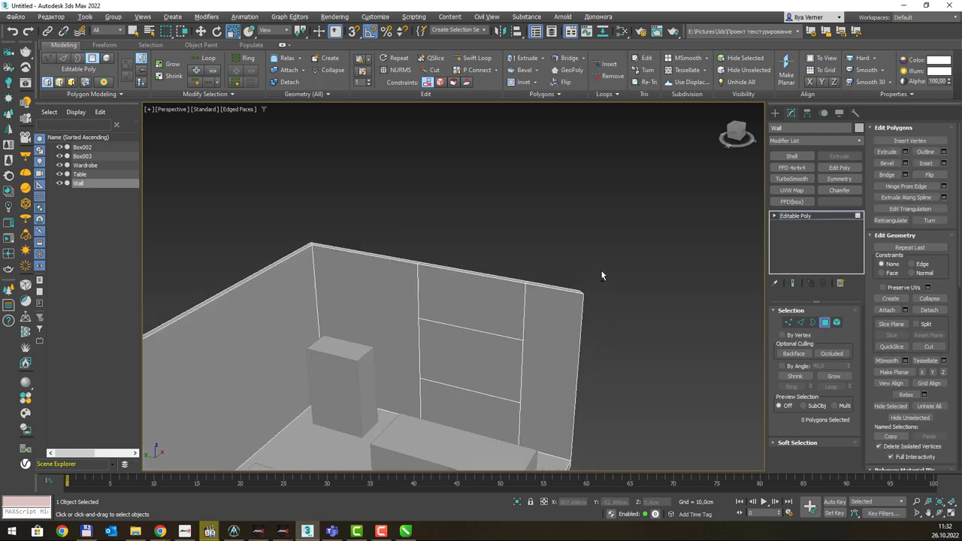
left_click(479, 350)
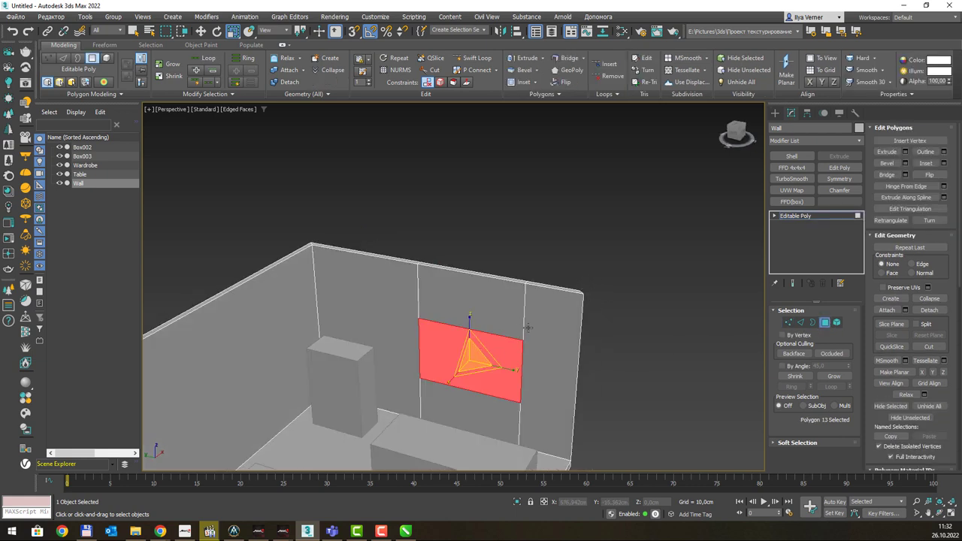
key("q")
mouse_move(619, 301)
middle_mouse_down("alt")
mouse_move(495, 293)
mouse_move(589, 303)
middle_mouse_up("alt")
left_click(483, 346, "ctrl")
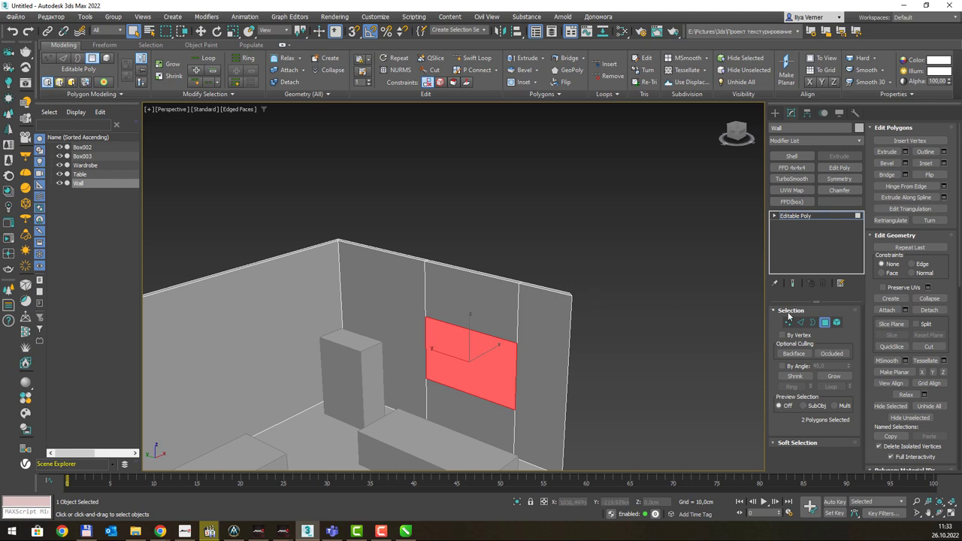
left_click(887, 174)
left_click(558, 211)
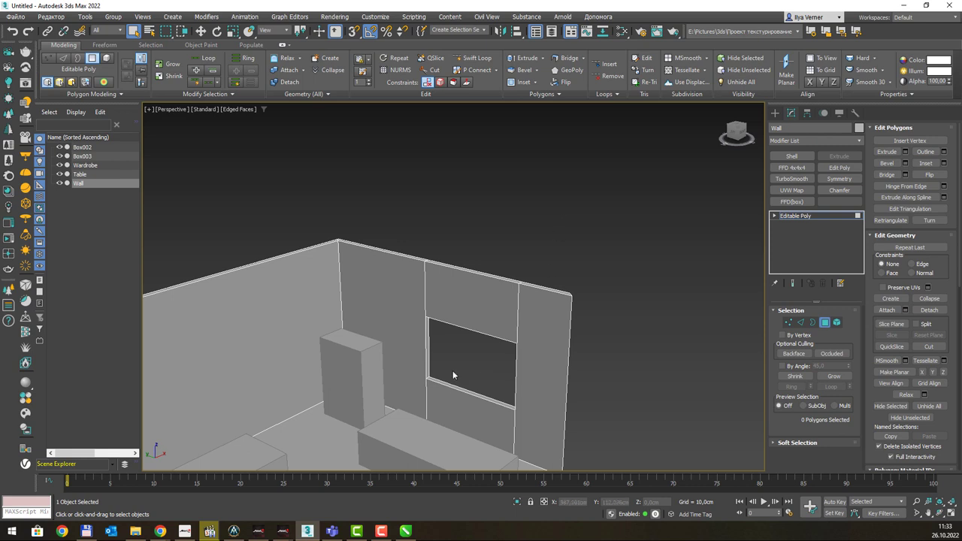
Select the two window panel faces and inset them to leave a narrow border.
middle_click_drag(452, 370, 497, 351)
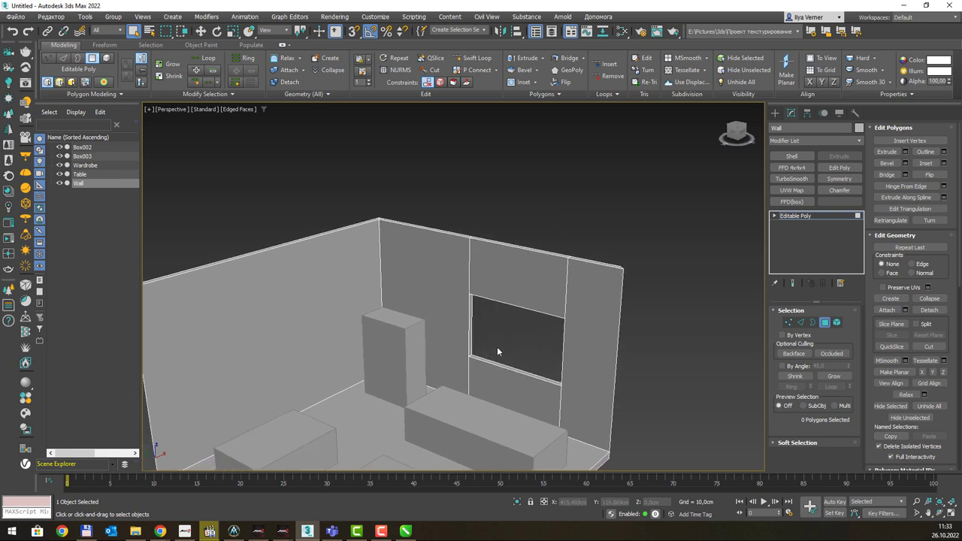
middle_click_drag(496, 346, 469, 338, "alt")
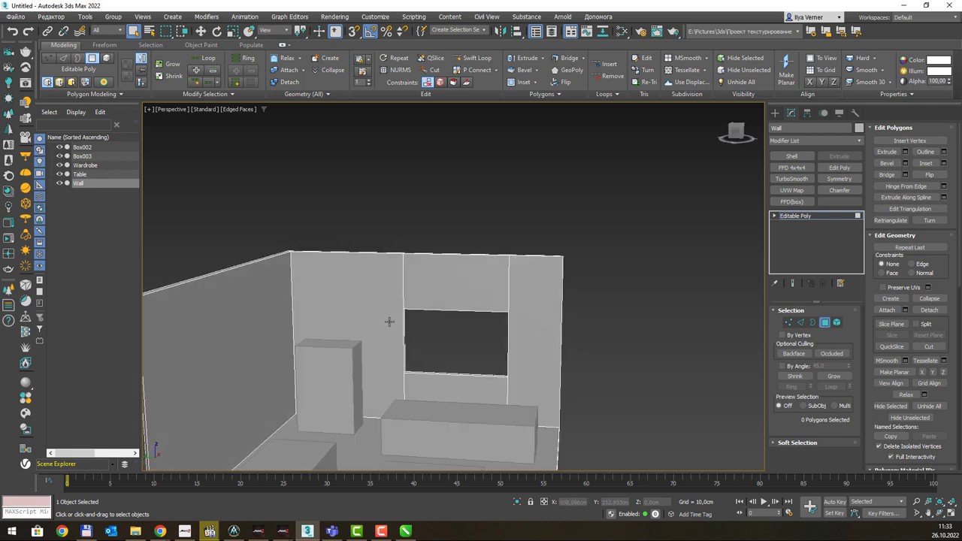
left_click(389, 321)
left_click(598, 324)
scroll(436, 314, "up", 2)
scroll(437, 315, "up", 2)
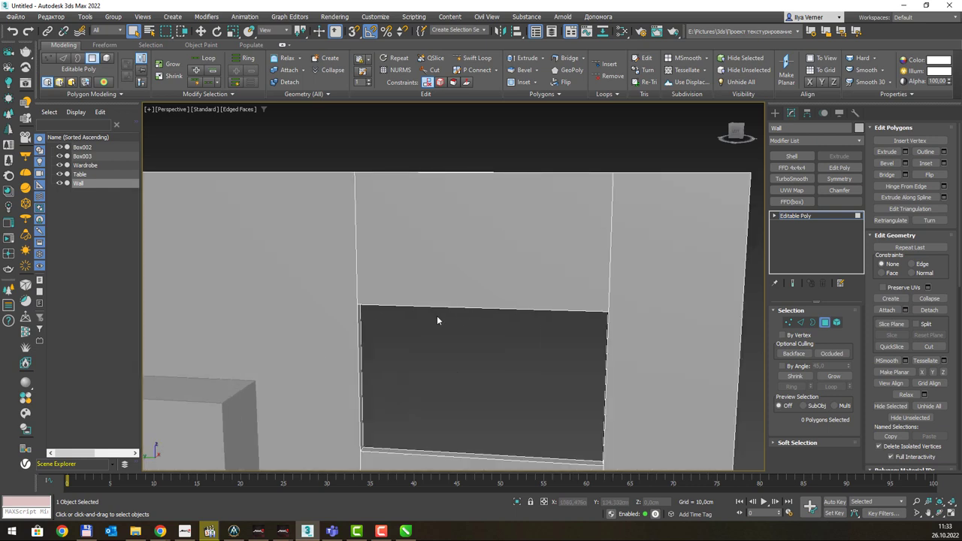
left_click(437, 320)
left_click(437, 320)
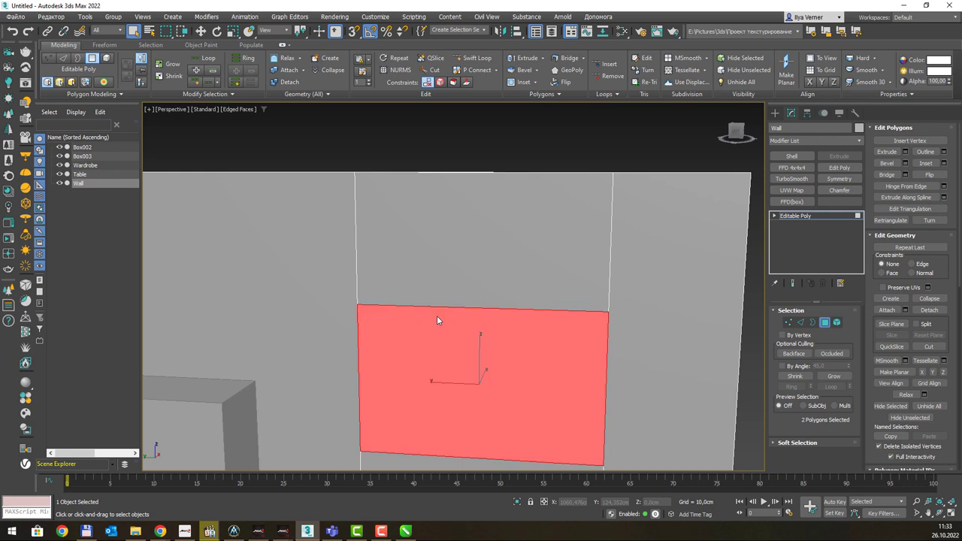
mouse_move(511, 279)
middle_mouse_down("alt")
mouse_move(381, 266)
mouse_move(543, 284)
mouse_move(509, 281)
middle_mouse_up("alt")
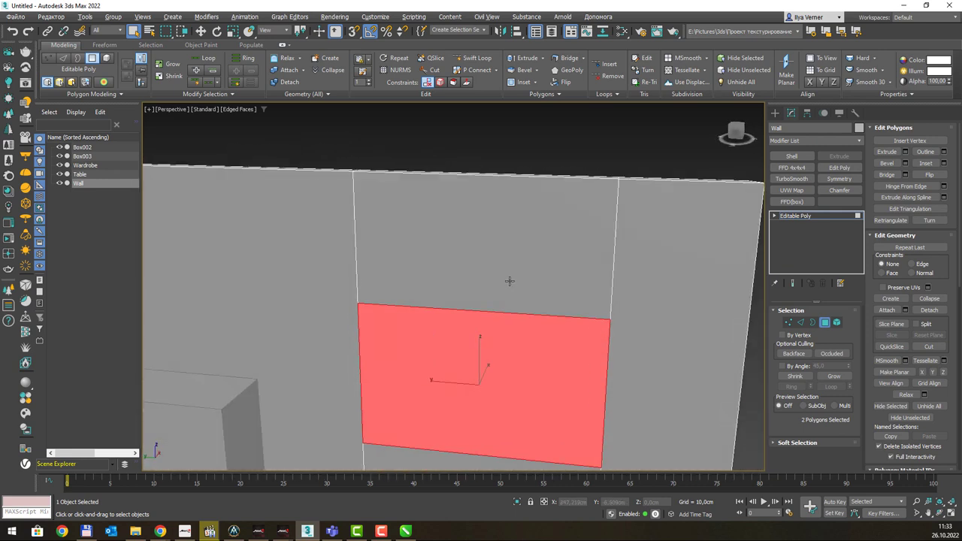
scroll(508, 281, "down", 2)
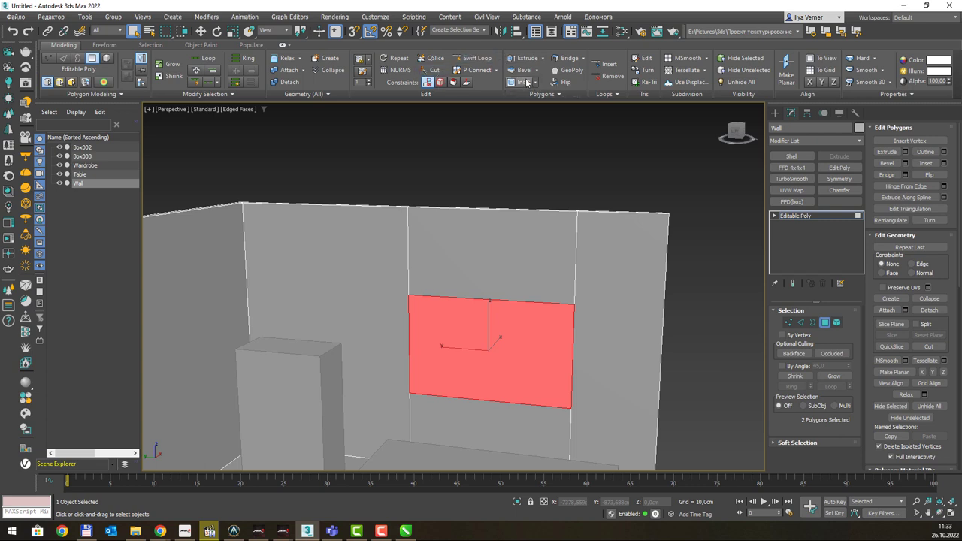
left_click(523, 82)
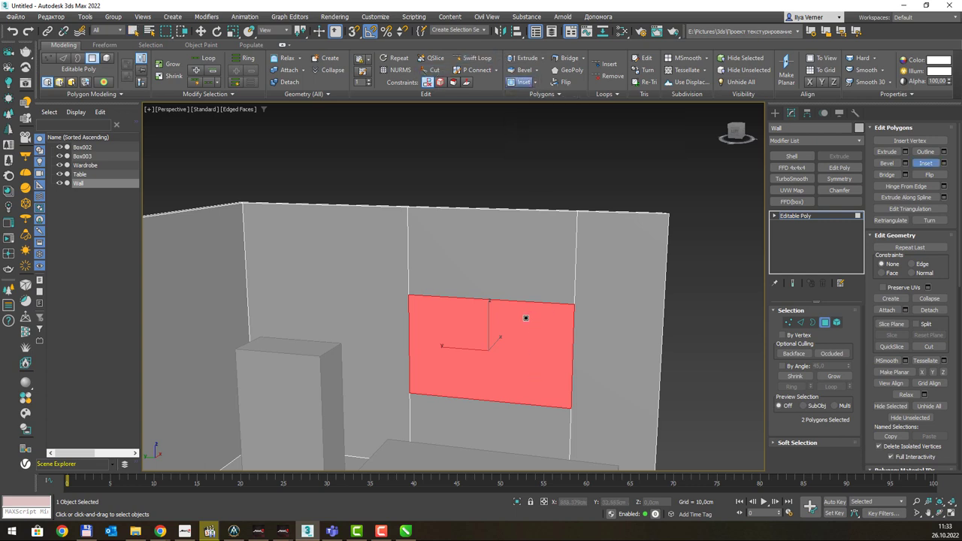
left_click_drag(524, 320, 522, 326)
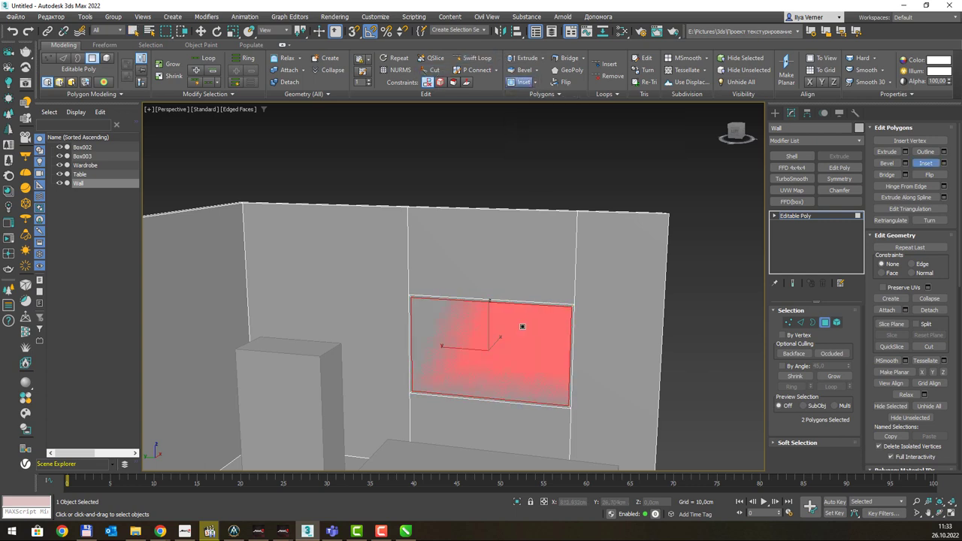
scroll(525, 305, "up", 2)
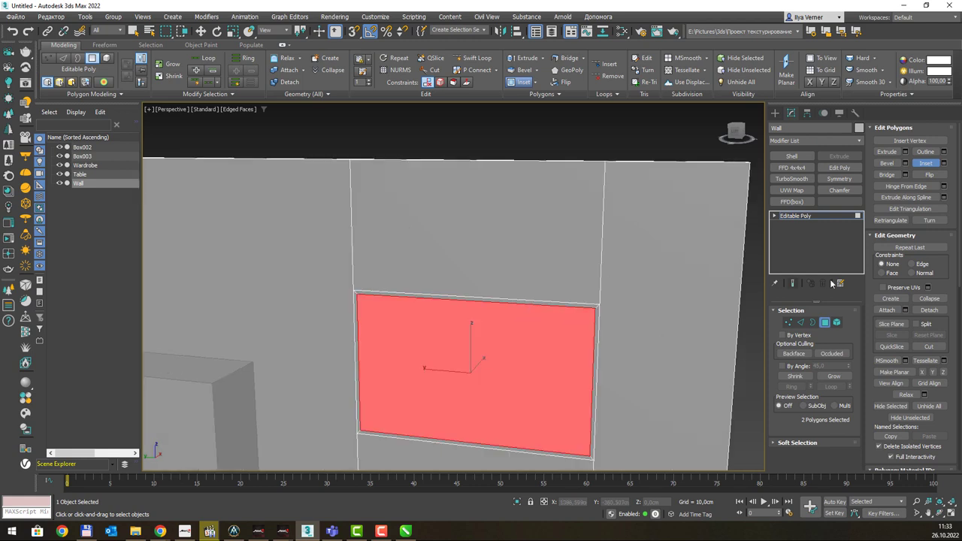
Bridge the window through the wall and extrude its four inner sides about 4 cm into a frame.
right_click(635, 132)
left_click(888, 174)
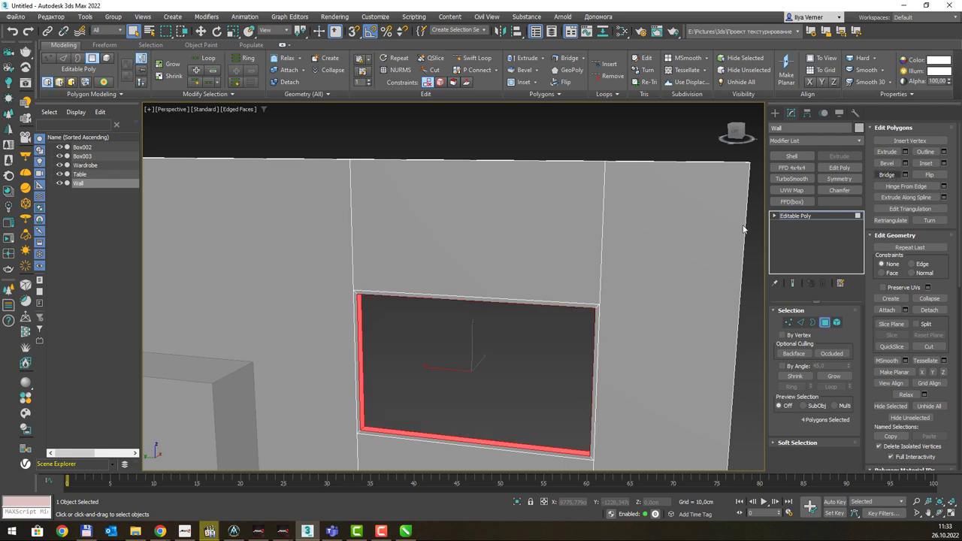
left_click(551, 302)
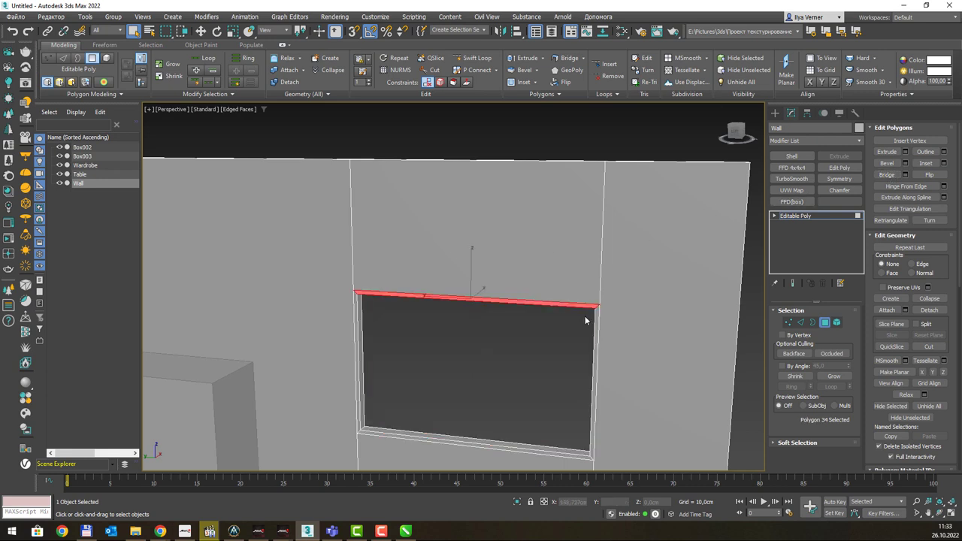
left_click(594, 316, "ctrl")
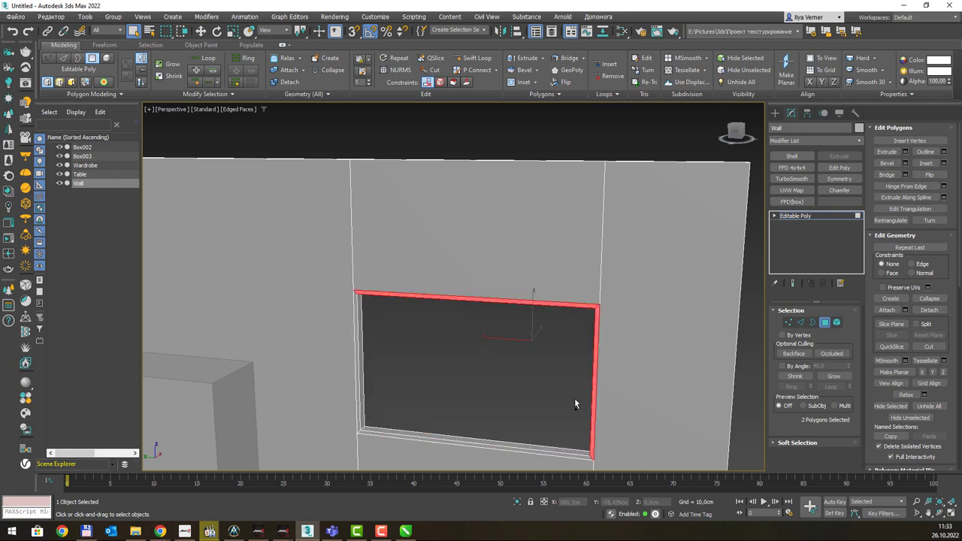
left_click(526, 451, "ctrl")
left_click(357, 395, "ctrl")
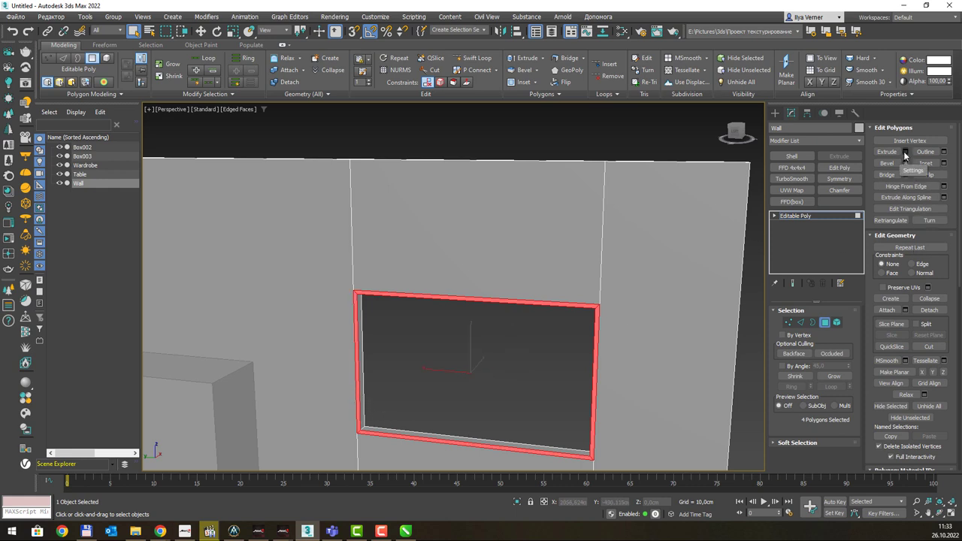
key("shift+e")
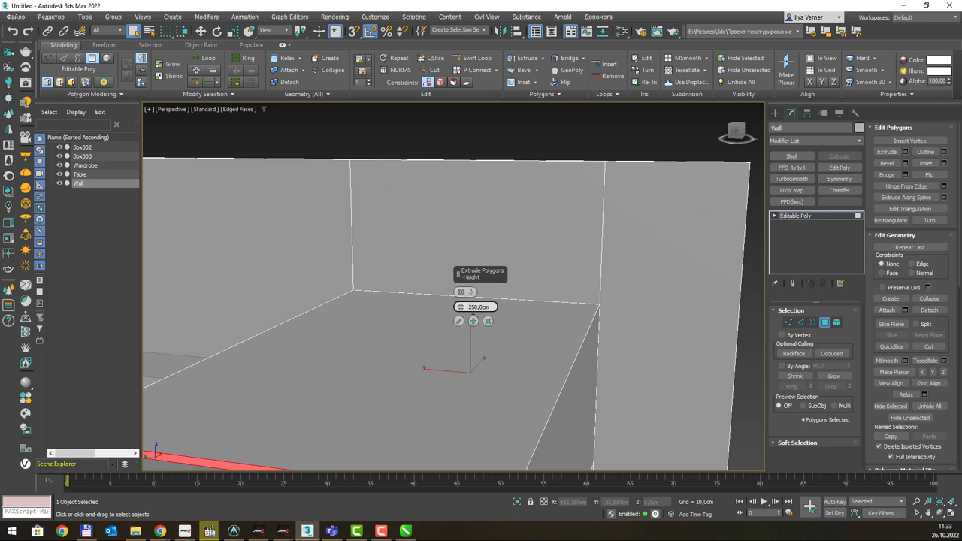
right_click(460, 308)
left_click_drag(461, 307, 459, 276)
type("-4")
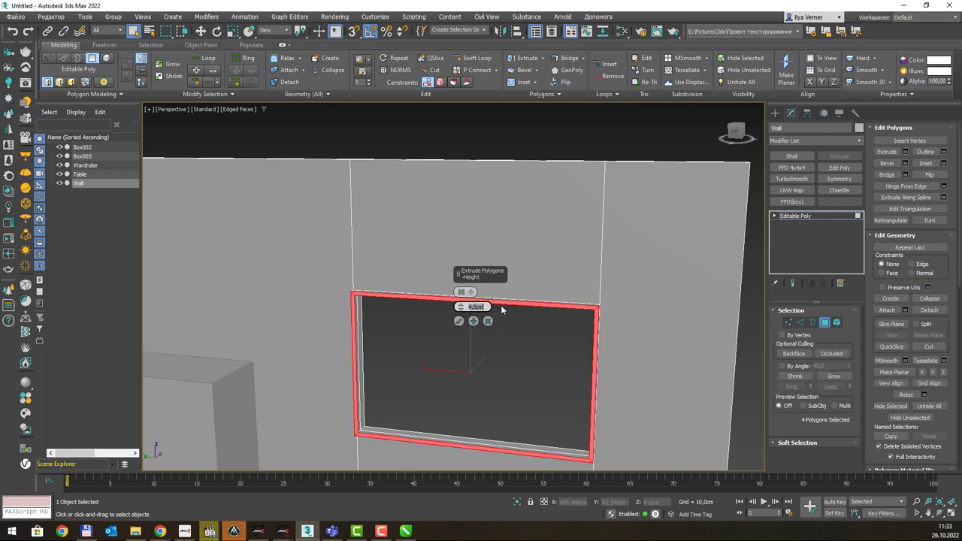
left_click(459, 321)
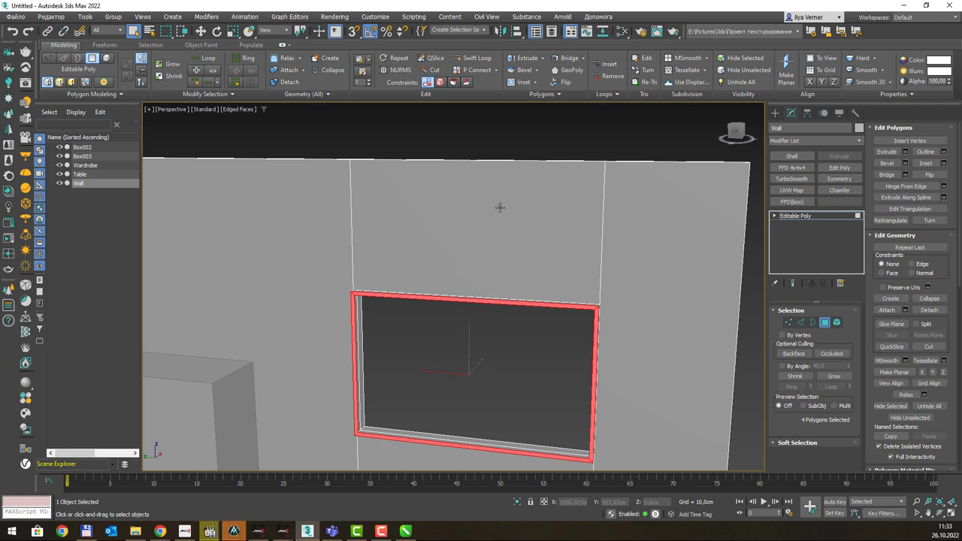
left_click(814, 218)
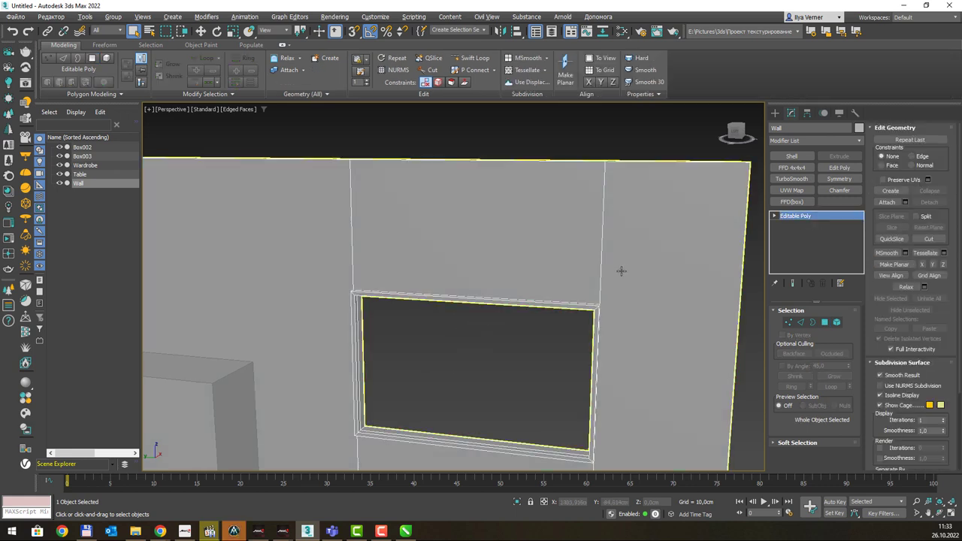
Deselect the wall, leaving the back wall's framed window opening complete.
scroll(621, 271, "down", 2)
scroll(627, 278, "down", 5)
left_click(675, 283)
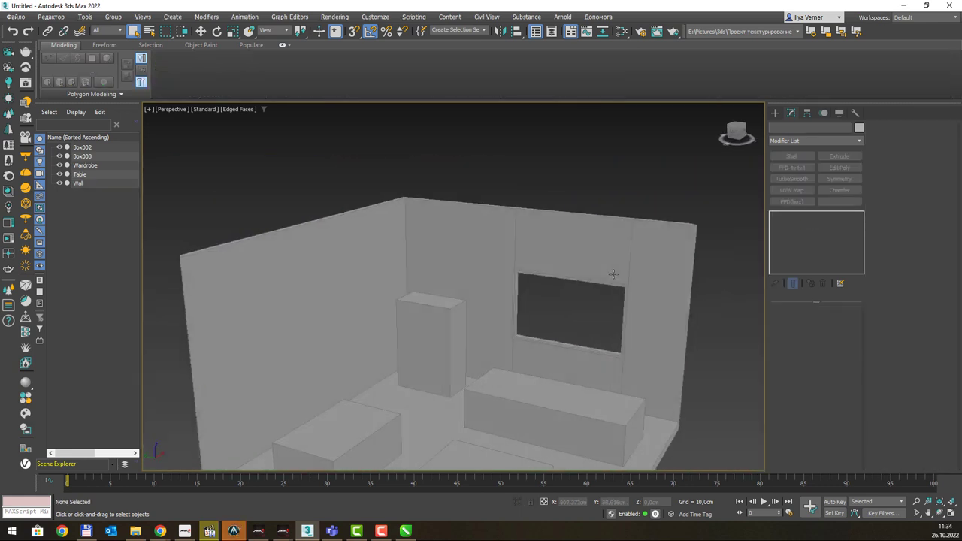
scroll(636, 280, "up", 5)
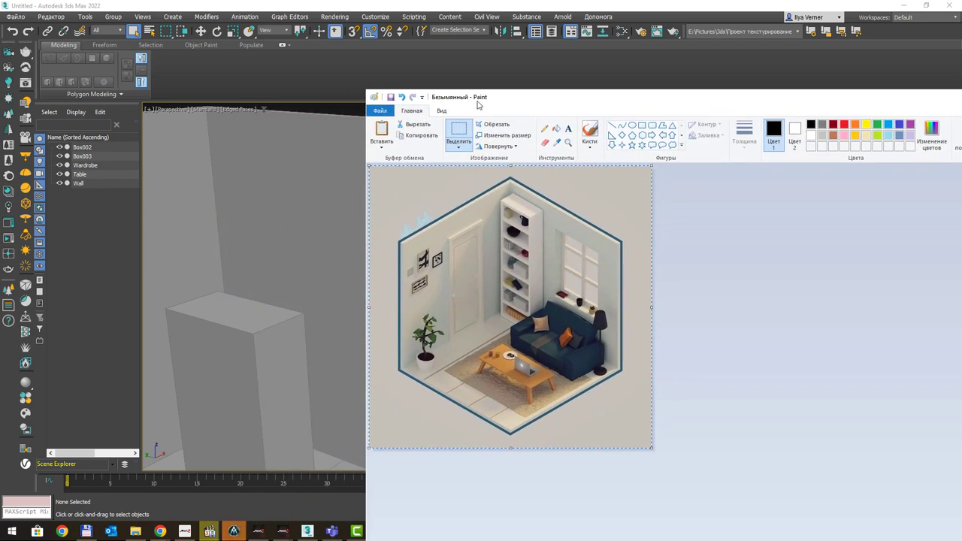
Dock the Paint living-room reference on the right half of the screen beside 3ds Max.
left_click_drag(476, 103, 784, 68)
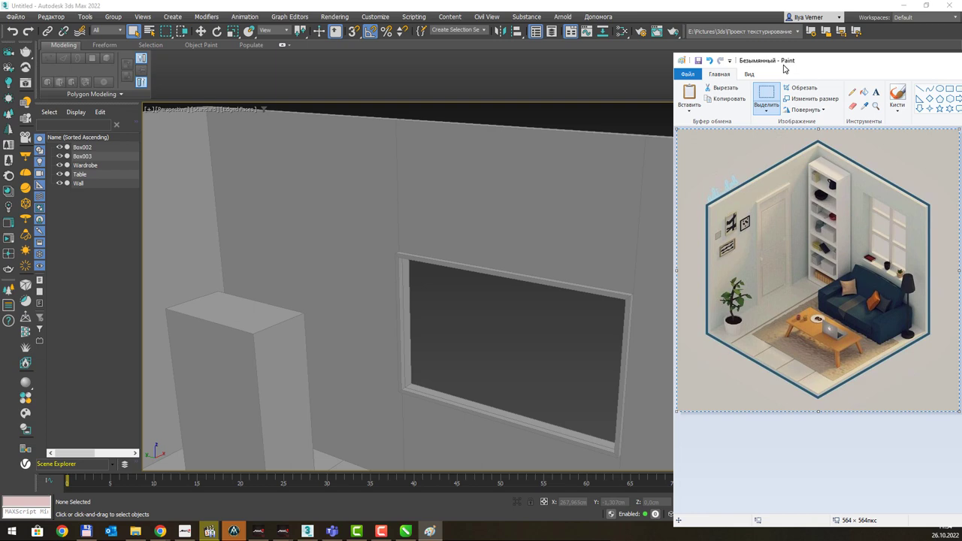
key("super+Down")
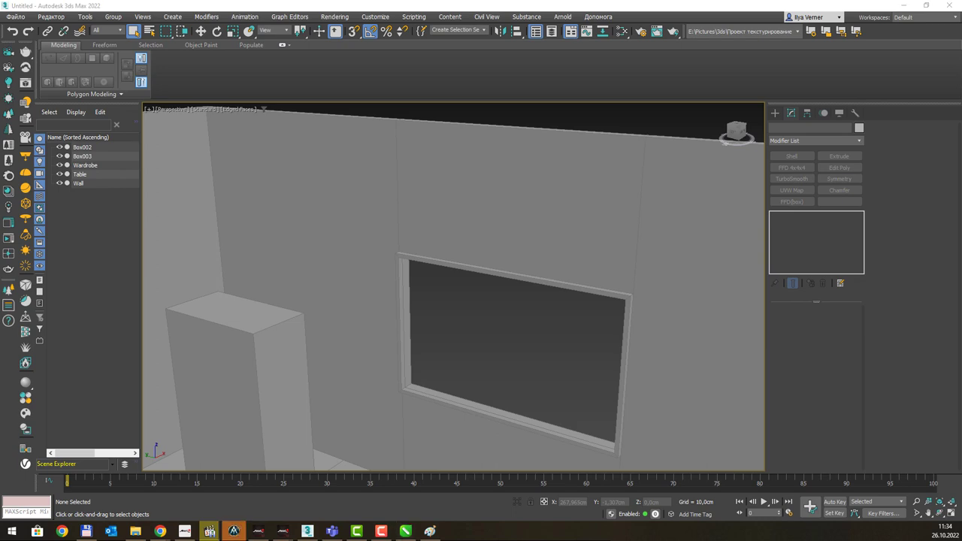
left_click(209, 530)
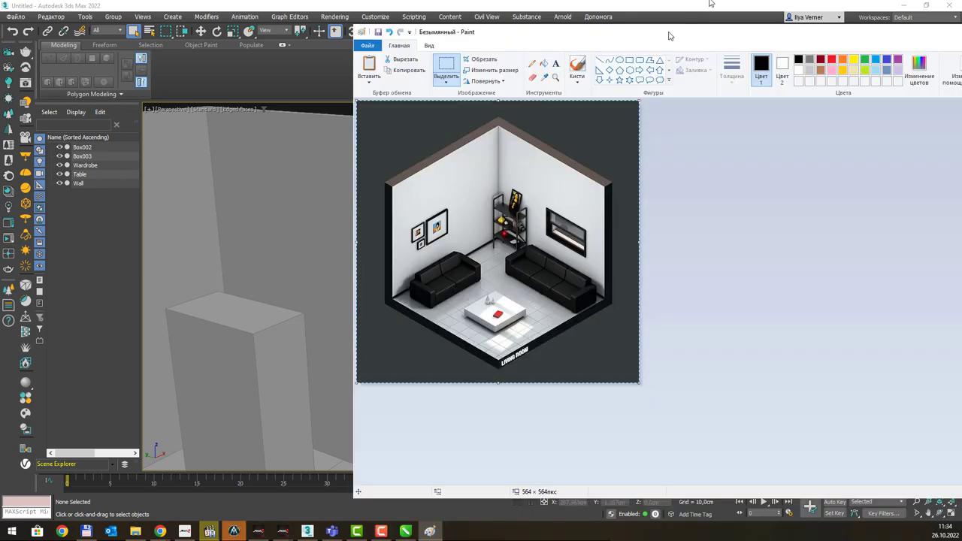
mouse_move(601, 41)
left_mouse_down()
mouse_move(784, 61)
mouse_move(895, 42)
left_mouse_up()
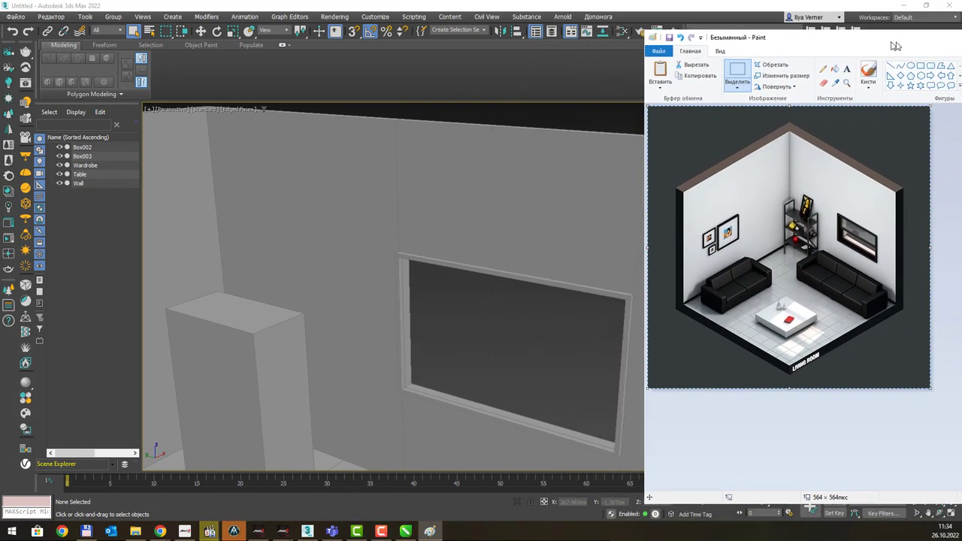
left_click(469, 249)
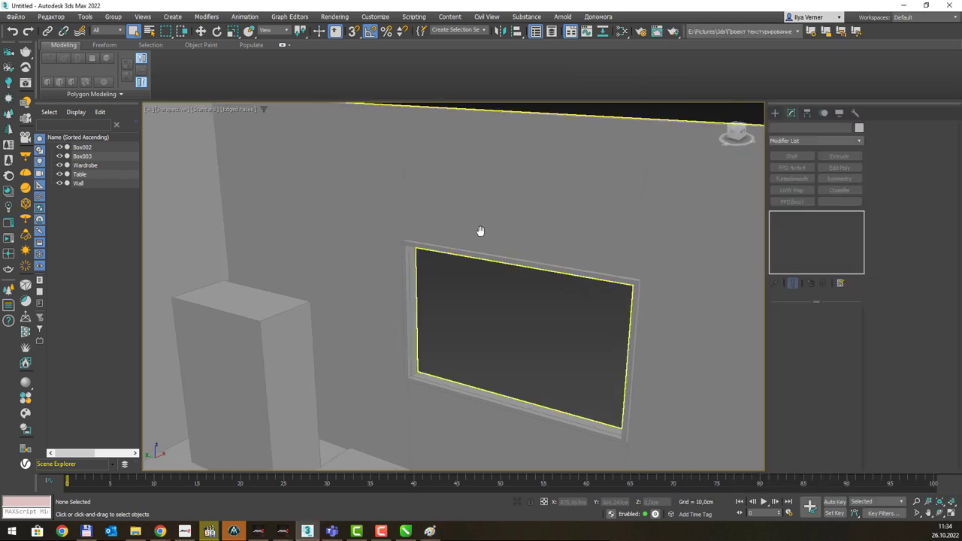
scroll(470, 248, "down", 5)
scroll(473, 245, "down", 3)
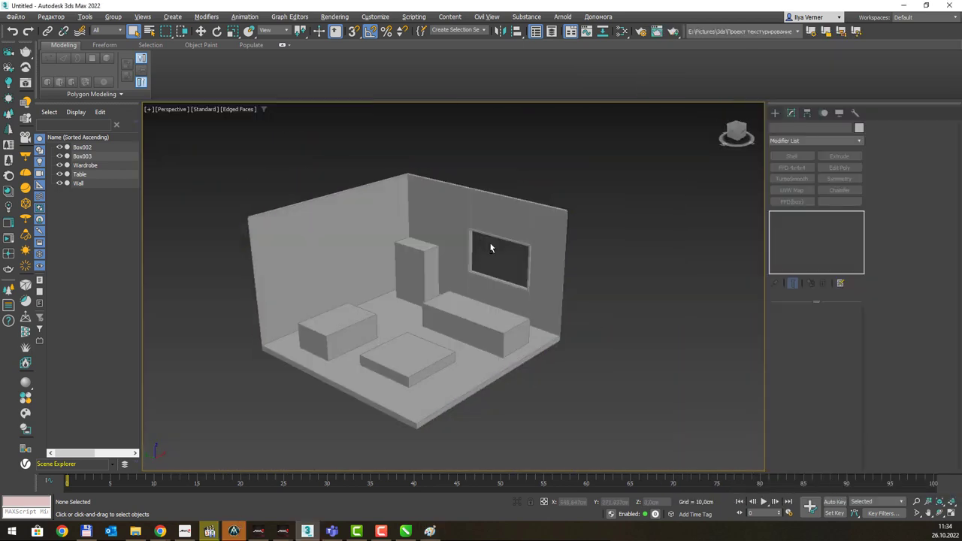
key("alt+Tab")
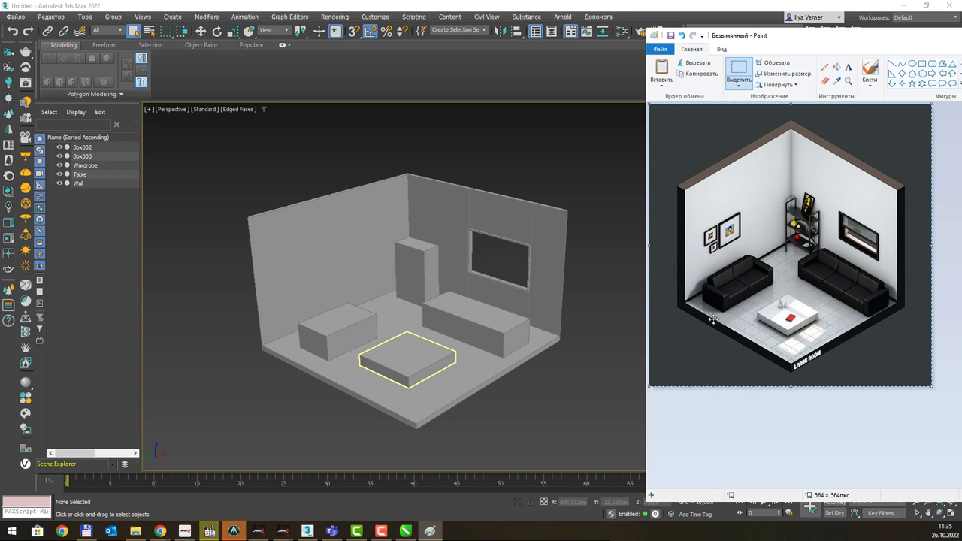
Orbit the room to compare it with the reference, then select the table box.
left_click(572, 289)
mouse_move(551, 294)
middle_mouse_down("alt")
mouse_move(584, 269)
mouse_move(528, 250)
mouse_move(541, 260)
mouse_move(316, 395)
middle_mouse_up("alt")
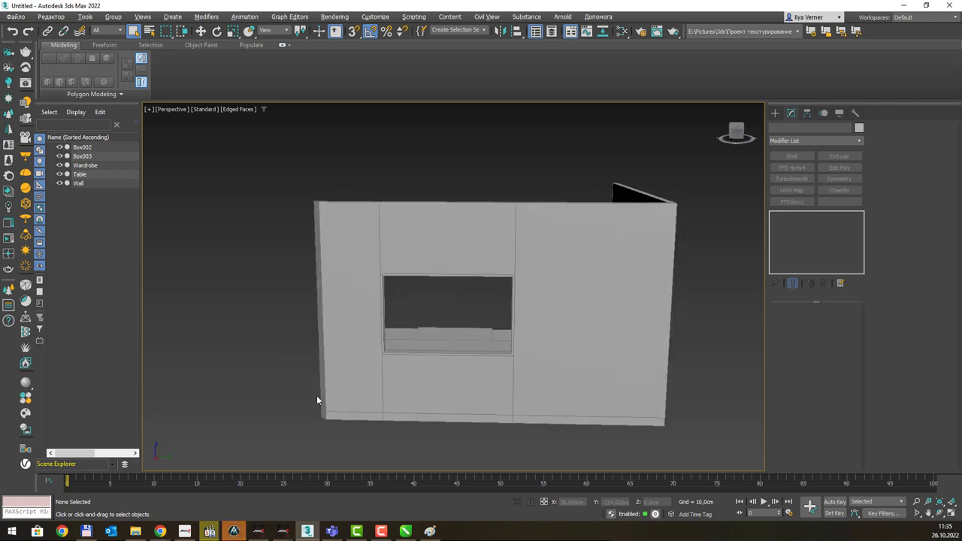
scroll(316, 396, "up", 5)
scroll(320, 347, "down", 2)
middle_click_drag(290, 358, 446, 353, "alt")
mouse_move(456, 308)
middle_mouse_down()
mouse_move(456, 289)
mouse_move(453, 298)
mouse_move(547, 284)
middle_mouse_up()
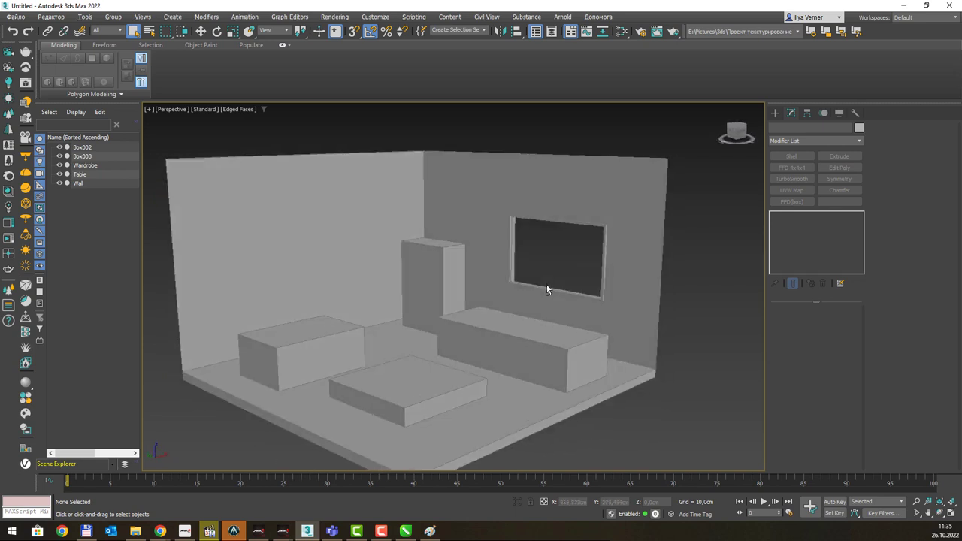
key("alt+Tab")
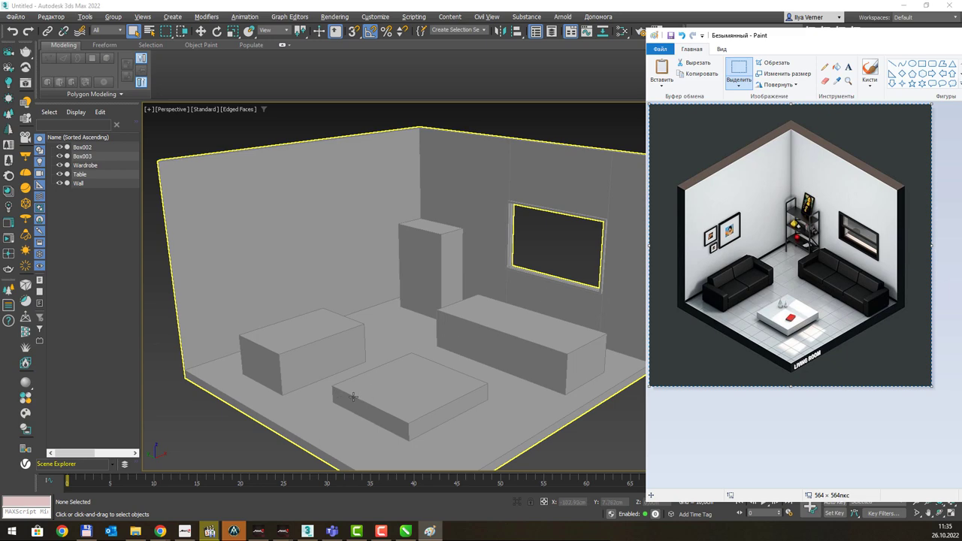
left_click(420, 382)
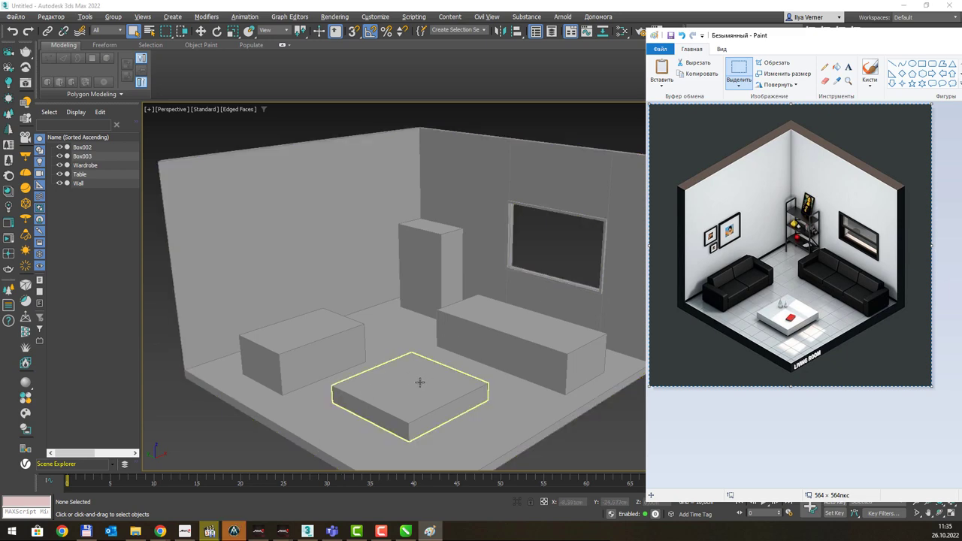
left_click(420, 382)
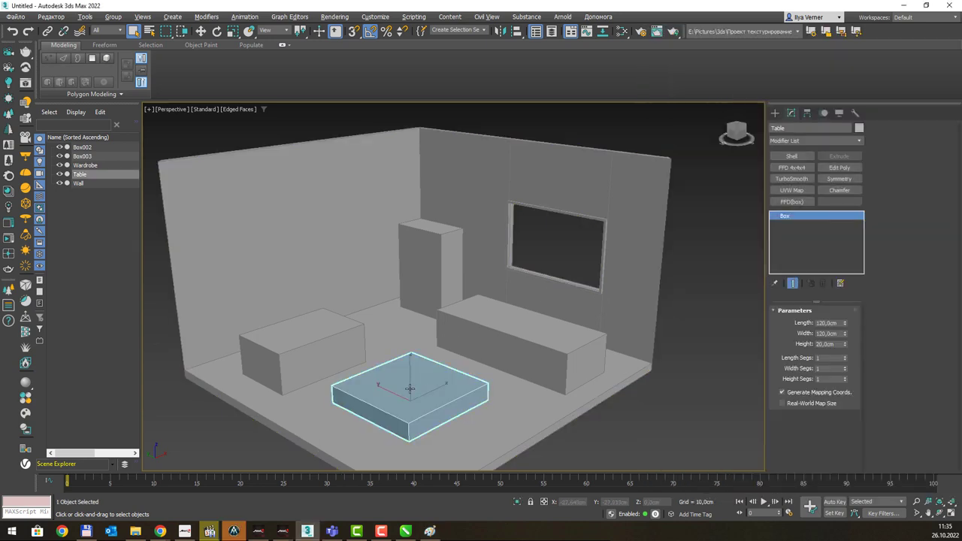
Raise the table box slightly, isolate it, and convert it to Editable Poly.
middle_click_drag(409, 389, 411, 370, "alt")
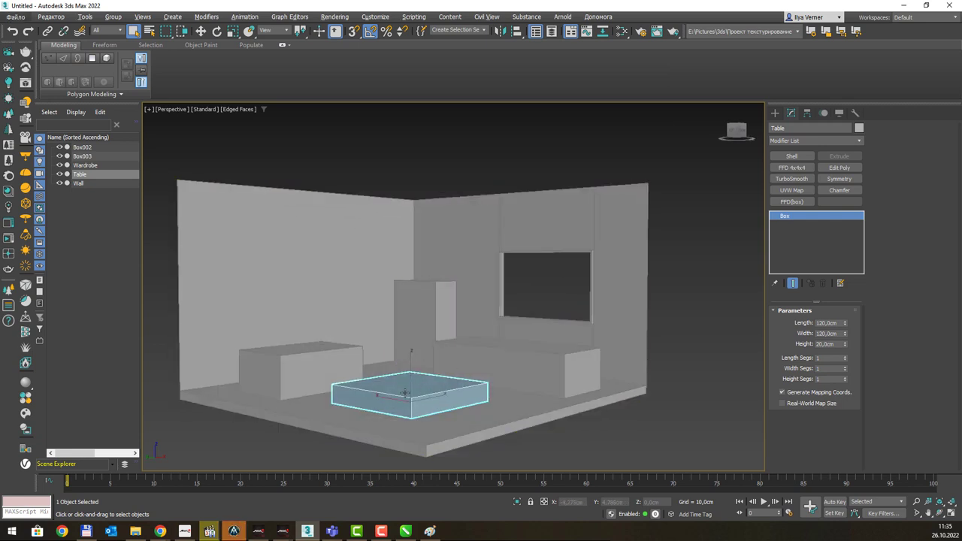
left_click(406, 379)
key("w")
left_click_drag(410, 369, 411, 361)
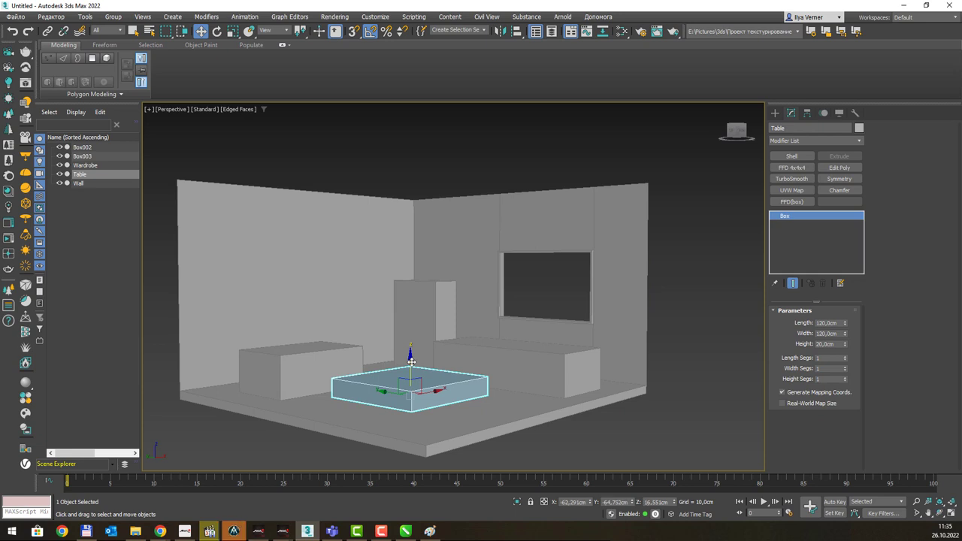
key("alt+q")
right_click(490, 251)
mouse_move(510, 353)
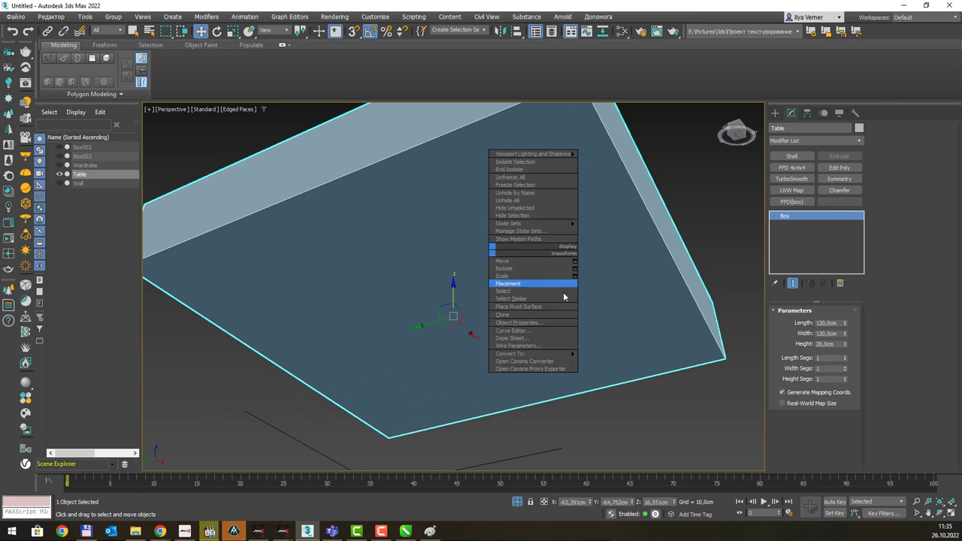
left_click(590, 361)
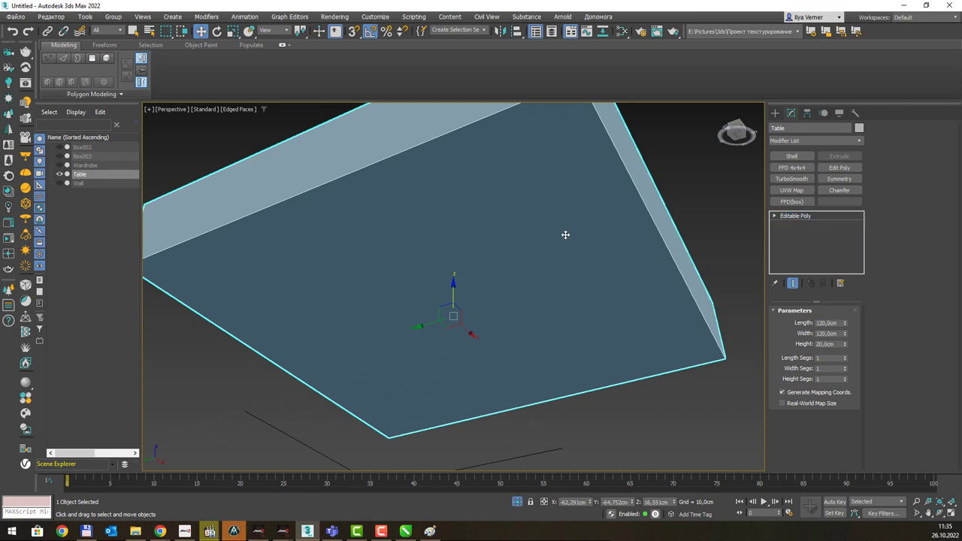
Inset and extrude the table's underside face into a narrower base block.
key("4")
left_click(538, 223)
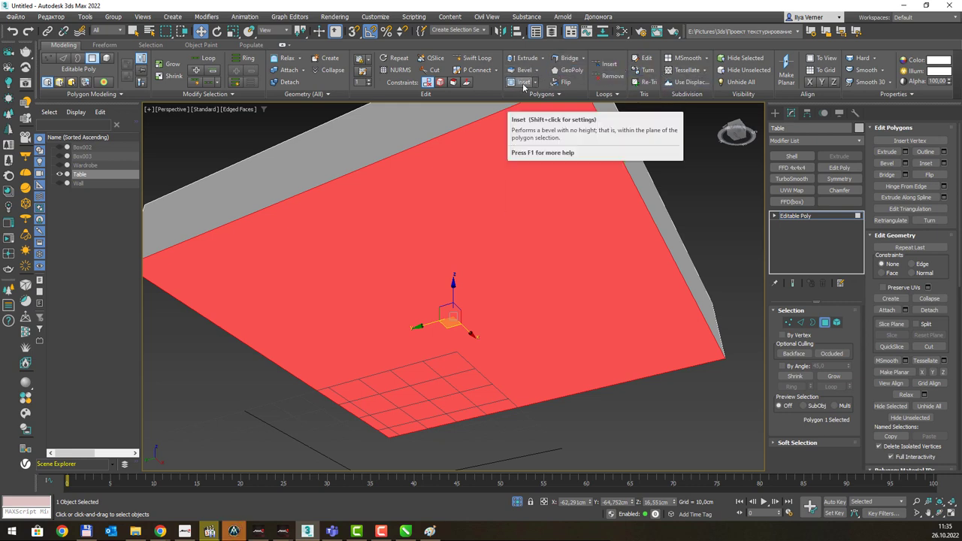
left_click(523, 82)
left_click_drag(532, 213, 534, 249)
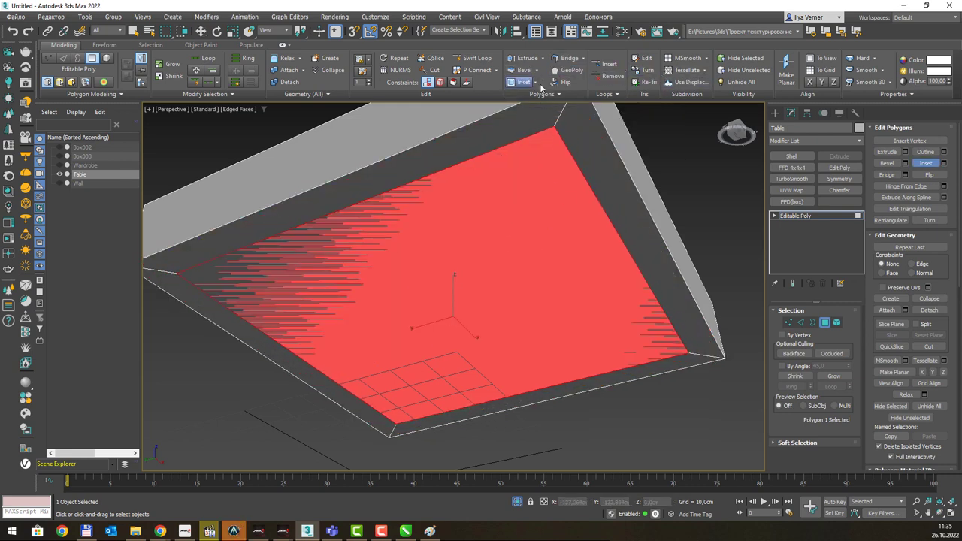
left_click(526, 58)
left_click_drag(538, 209, 547, 208)
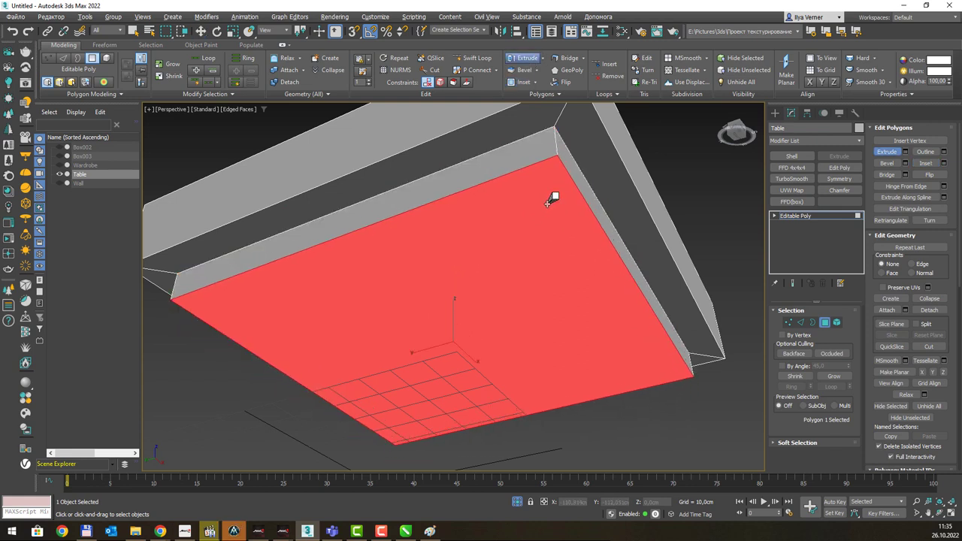
key("w")
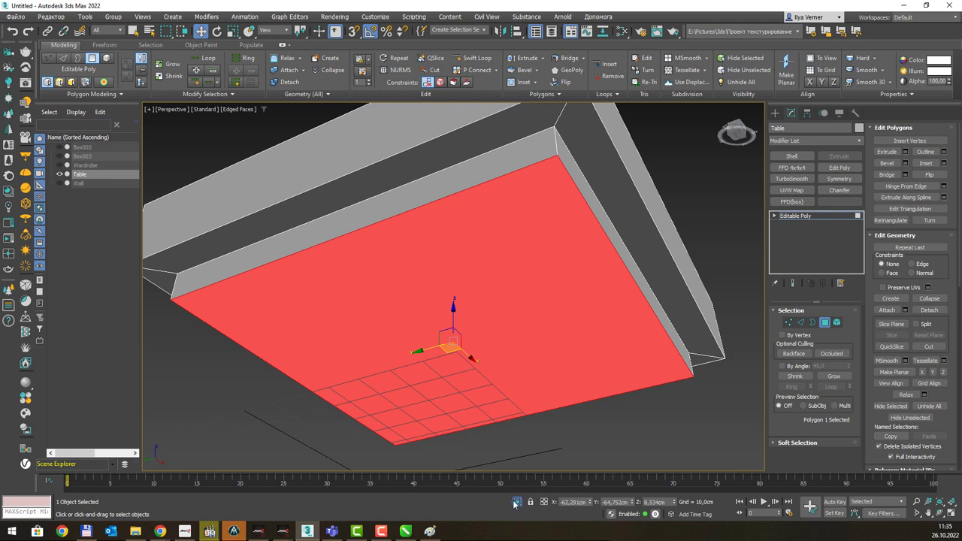
left_click(514, 500)
In Front view, move the base up to shorten the table's plinth.
key("f")
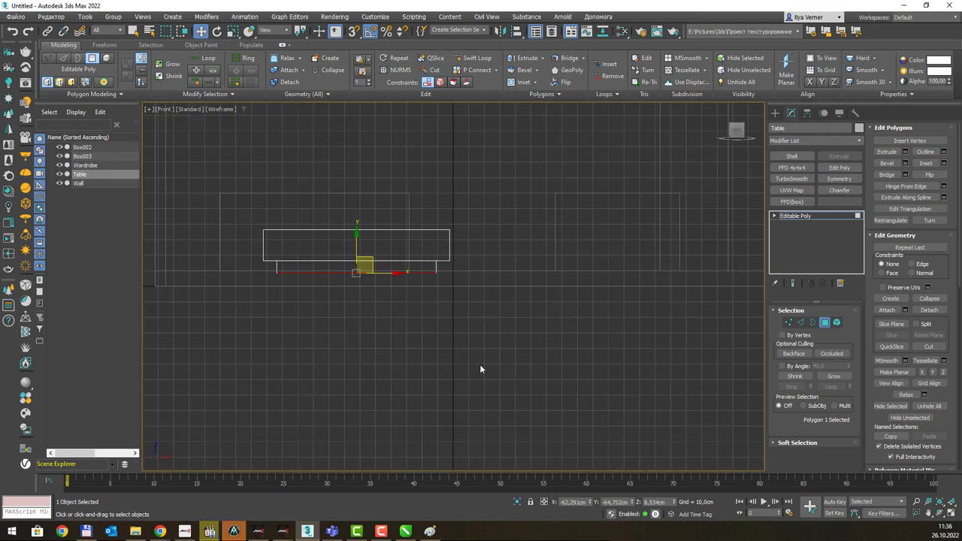
middle_click_drag(435, 262, 510, 298)
scroll(452, 307, "up", 5)
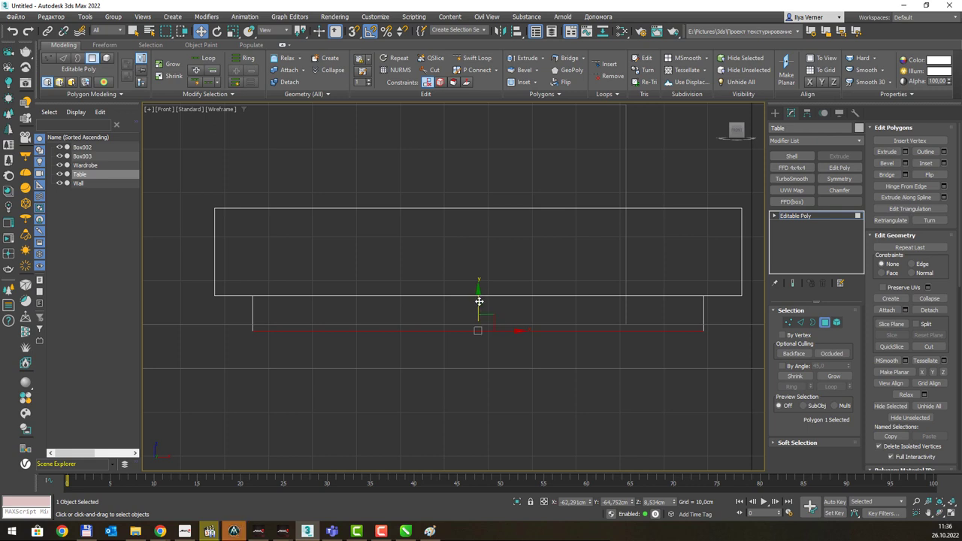
left_click_drag(480, 300, 480, 295)
key("p")
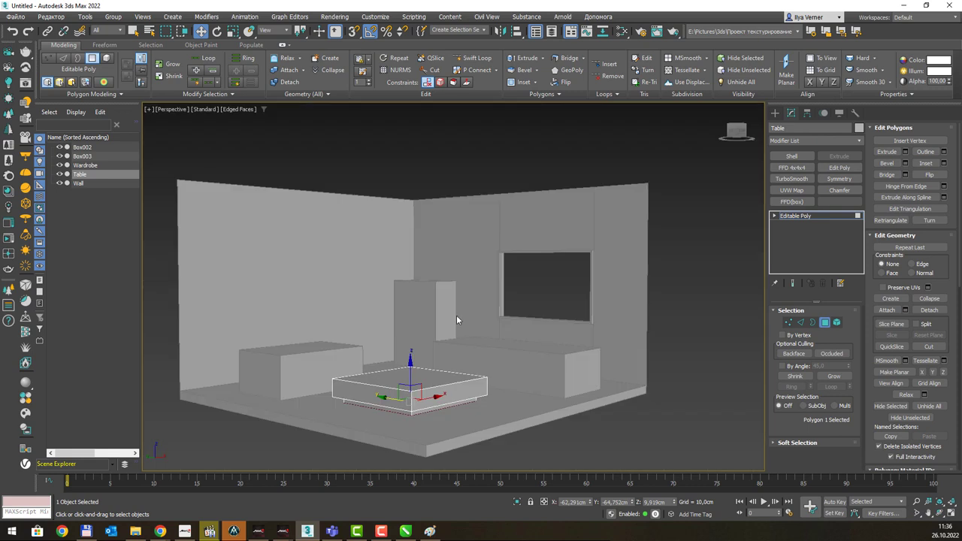
key("alt+Tab")
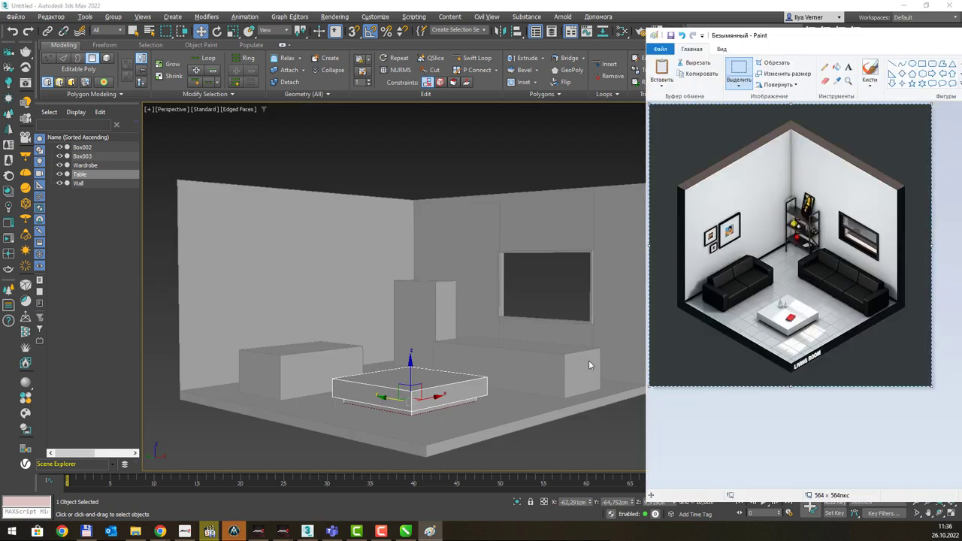
key("alt+Tab")
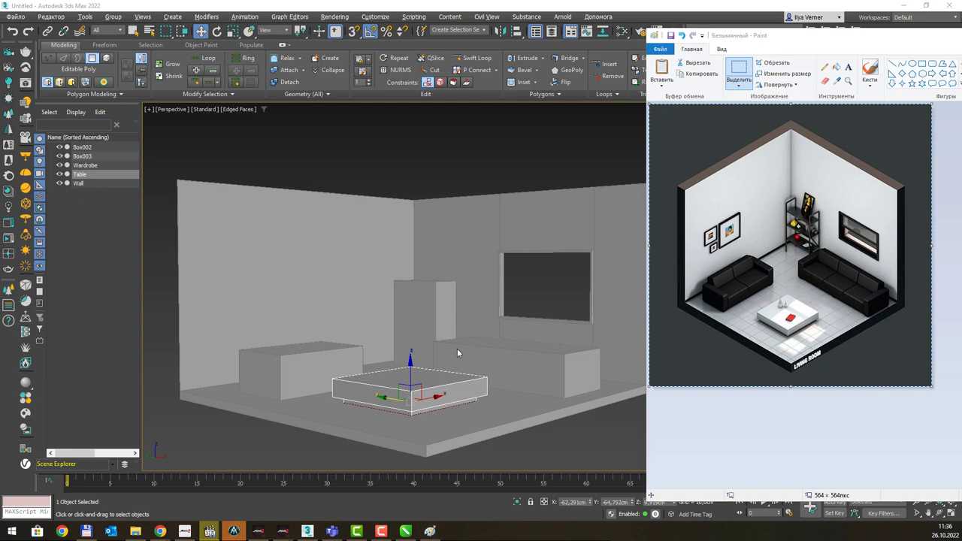
middle_click_drag(419, 396, 430, 397)
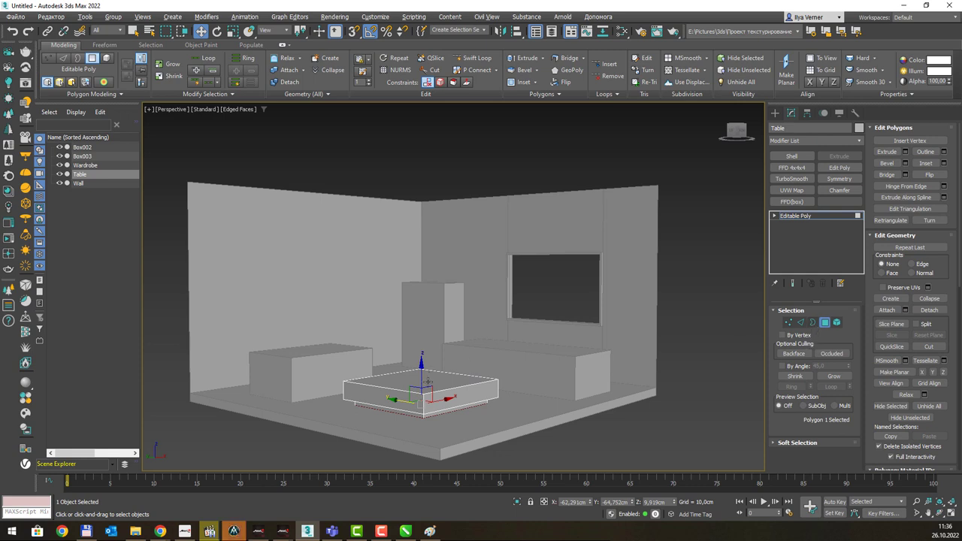
Select the whole table-top block and switch to its edges.
left_click(427, 383)
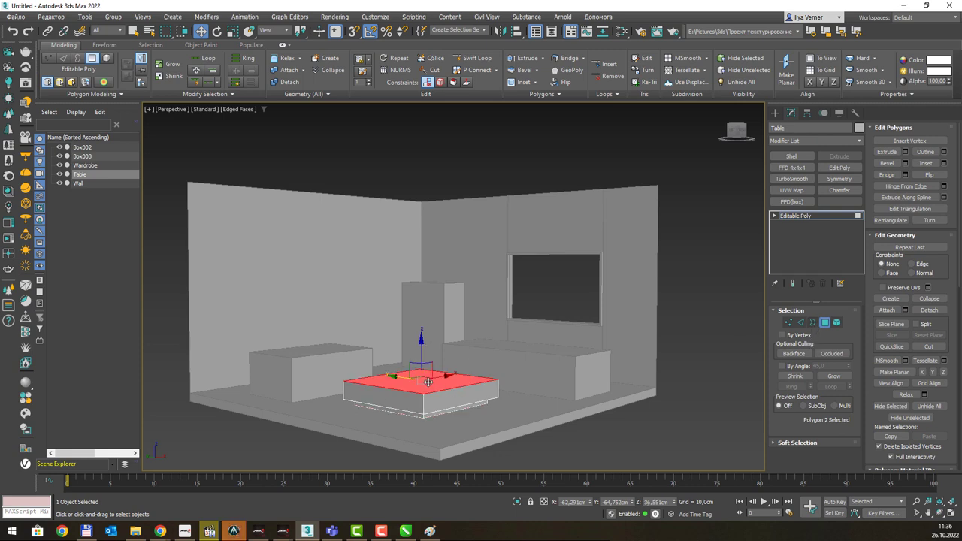
left_click(799, 322, "ctrl")
scroll(436, 373, "up", 3)
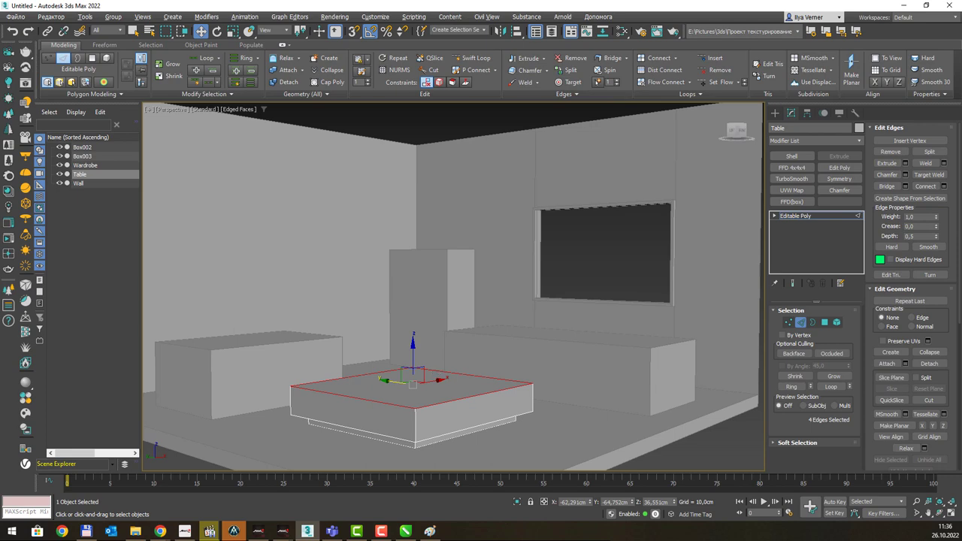
key("alt+Tab")
key("alt+Tab")
left_click(824, 322)
mouse_move(486, 330)
middle_mouse_down("alt")
mouse_move(510, 317)
mouse_move(410, 322)
middle_mouse_up("alt")
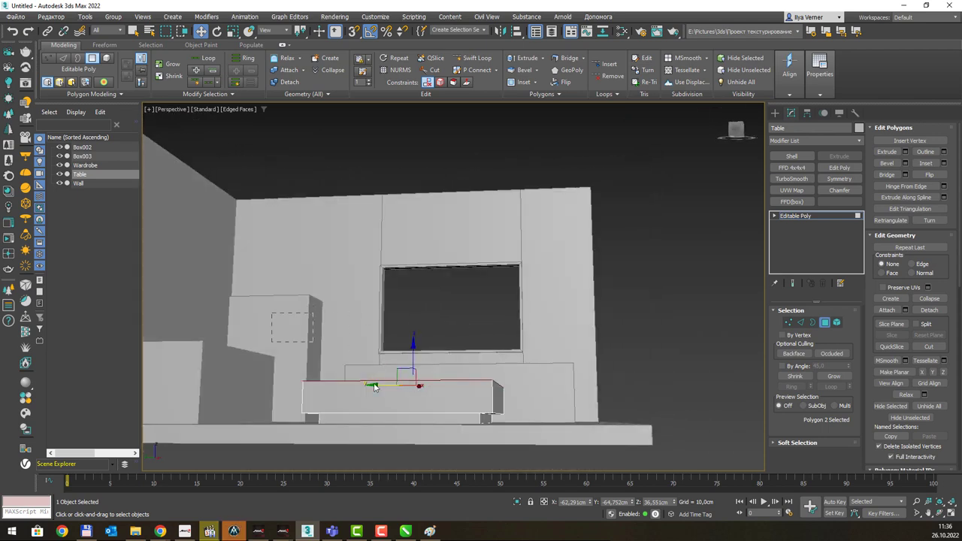
left_click_drag(525, 406, 525, 402)
mouse_move(525, 402)
middle_mouse_down("alt")
mouse_move(504, 330)
mouse_move(456, 343)
middle_mouse_up("alt")
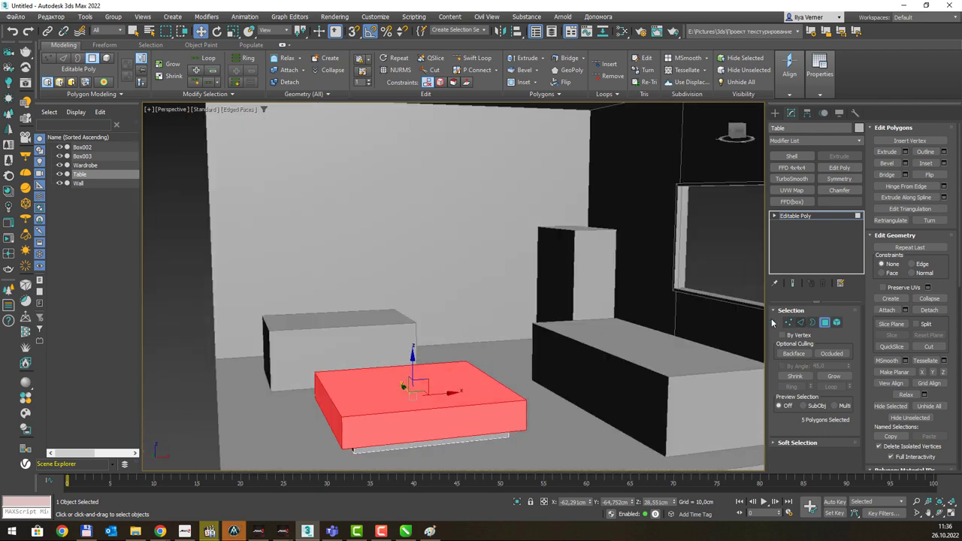
left_click(800, 322, "ctrl")
Apply a small chamfer to the table-top edges and commit it.
mouse_move(502, 315)
middle_mouse_down("alt")
mouse_move(509, 305)
mouse_move(518, 316)
middle_mouse_up("alt")
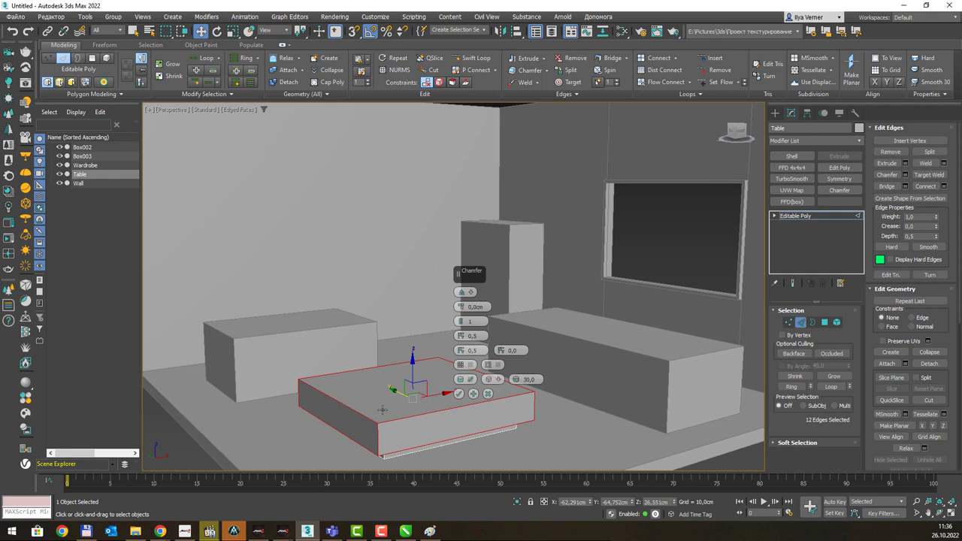
scroll(382, 410, "up", 3)
scroll(382, 409, "up", 4)
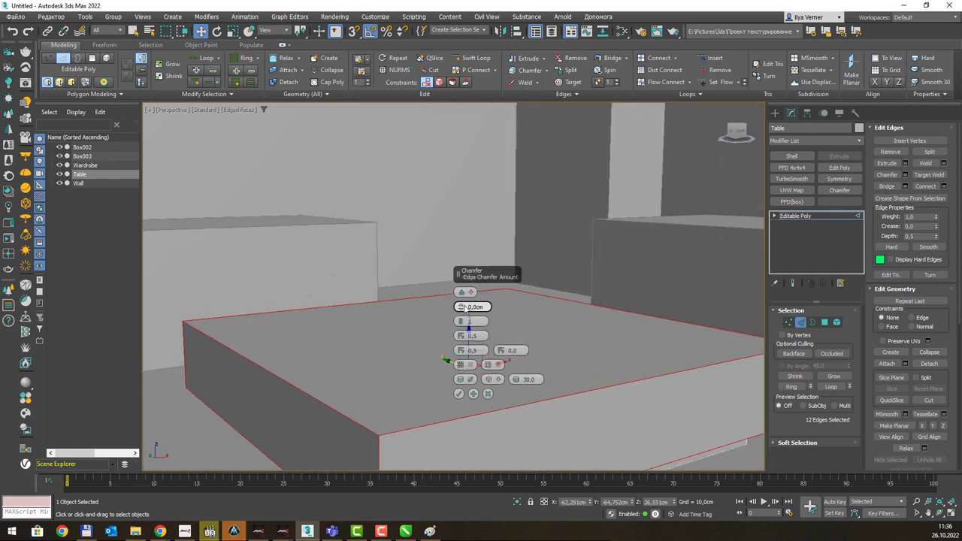
left_click_drag(461, 307, 461, 299)
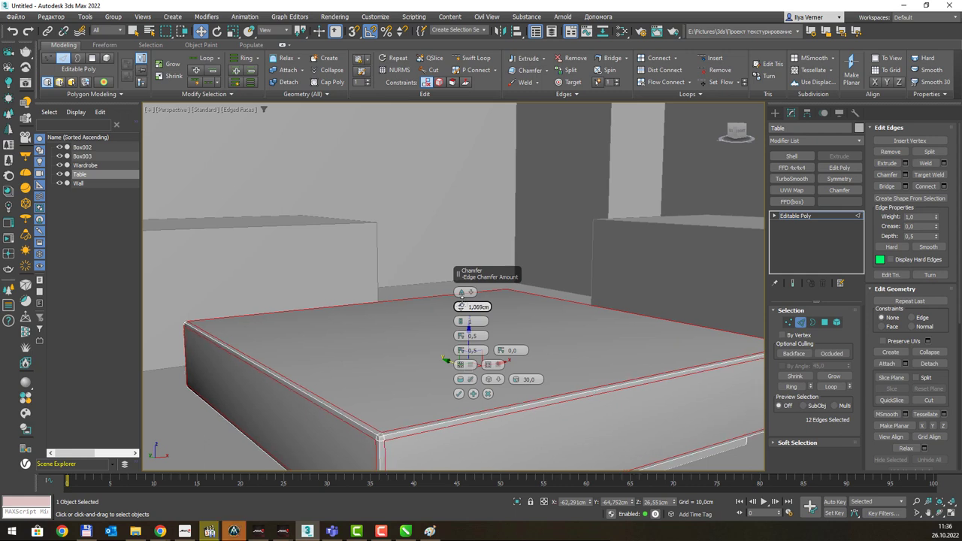
scroll(429, 320, "down", 4)
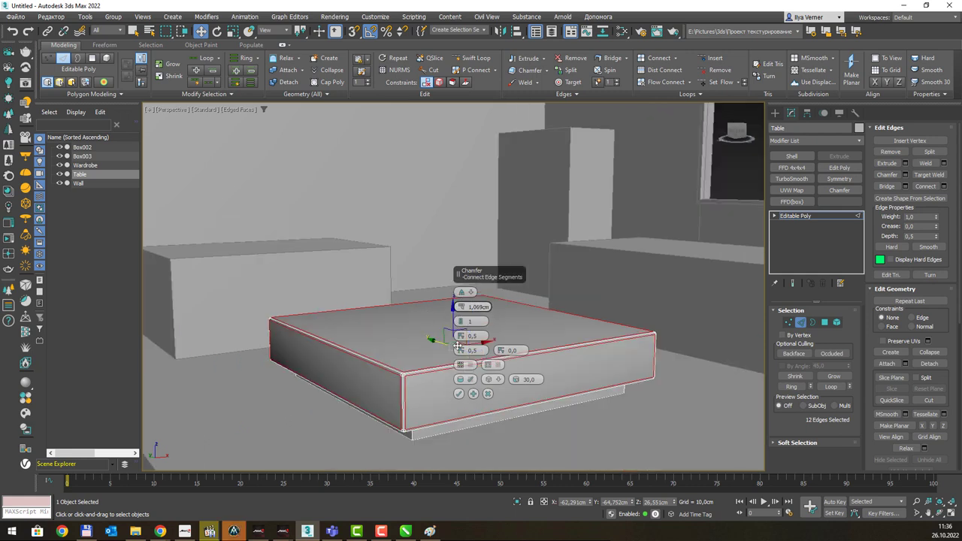
left_click(458, 394)
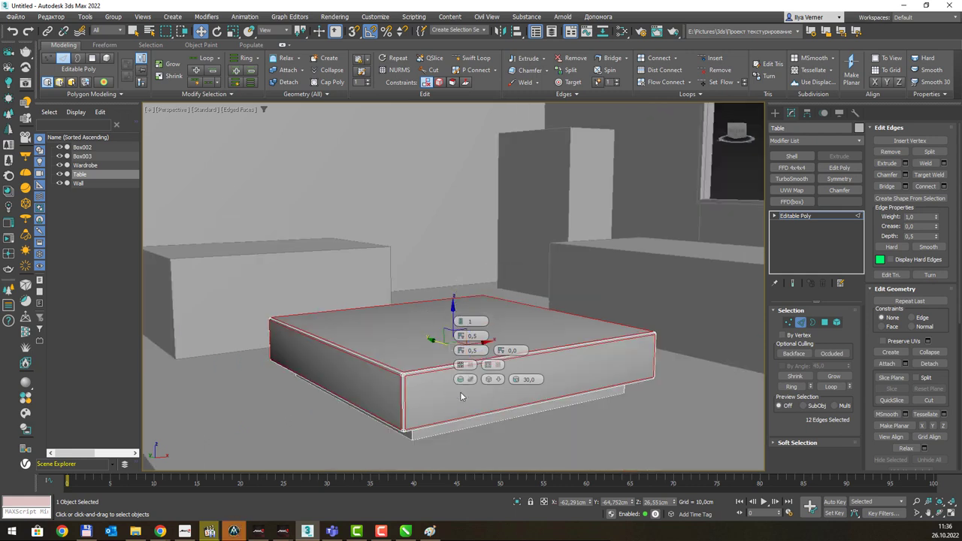
left_click(798, 216)
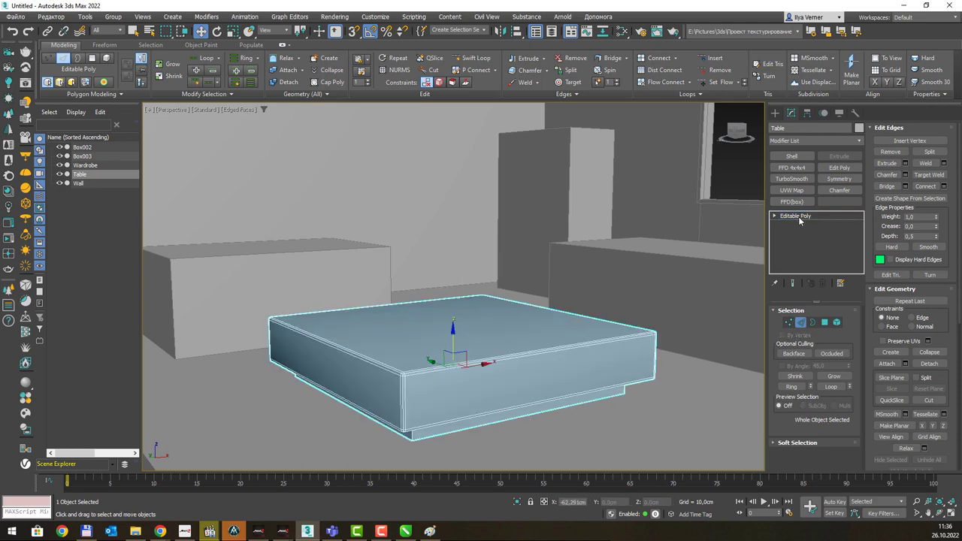
Check the reference, reframe on the back wall and wardrobe, and begin a Box primitive.
middle_click_drag(469, 230, 531, 241, "alt")
scroll(508, 229, "down", 3)
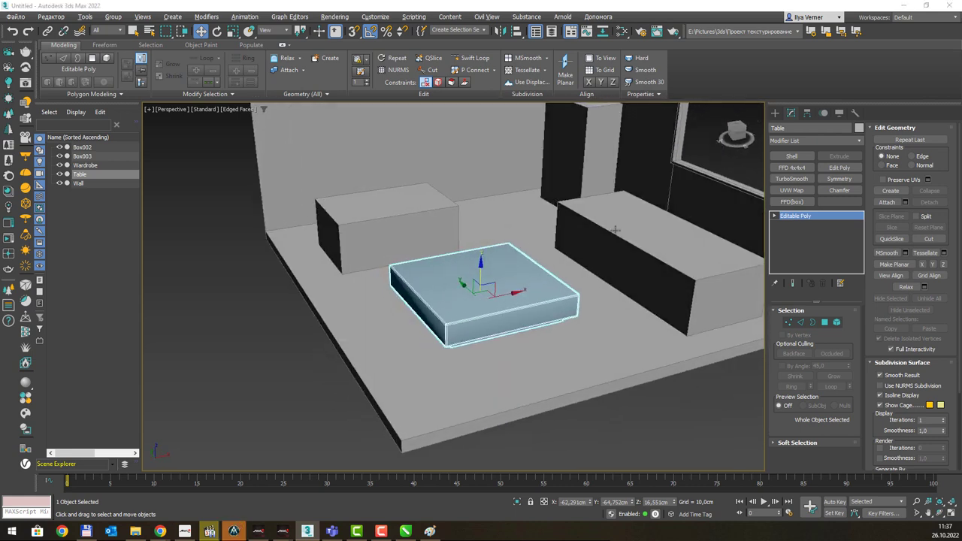
key("alt+Tab")
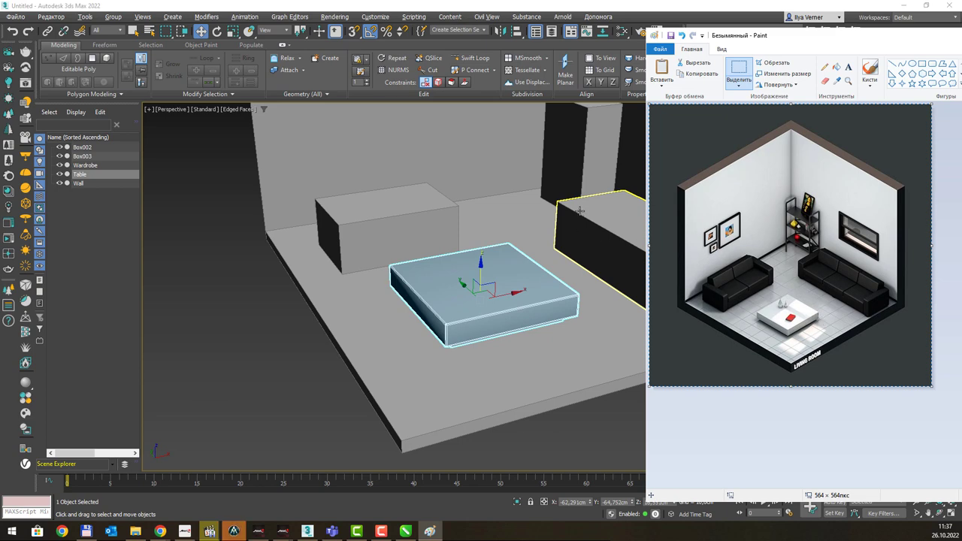
middle_click_drag(546, 215, 539, 275)
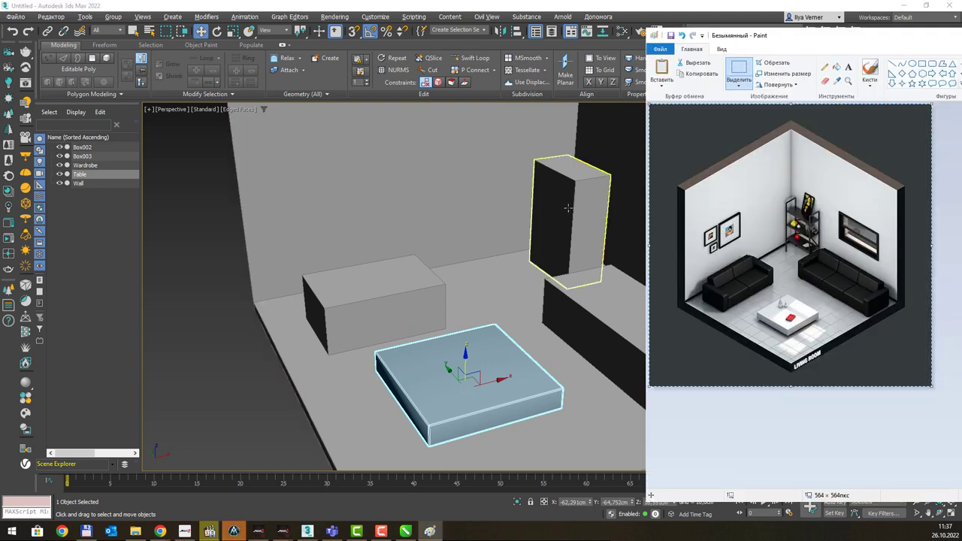
middle_click_drag(528, 194, 501, 300)
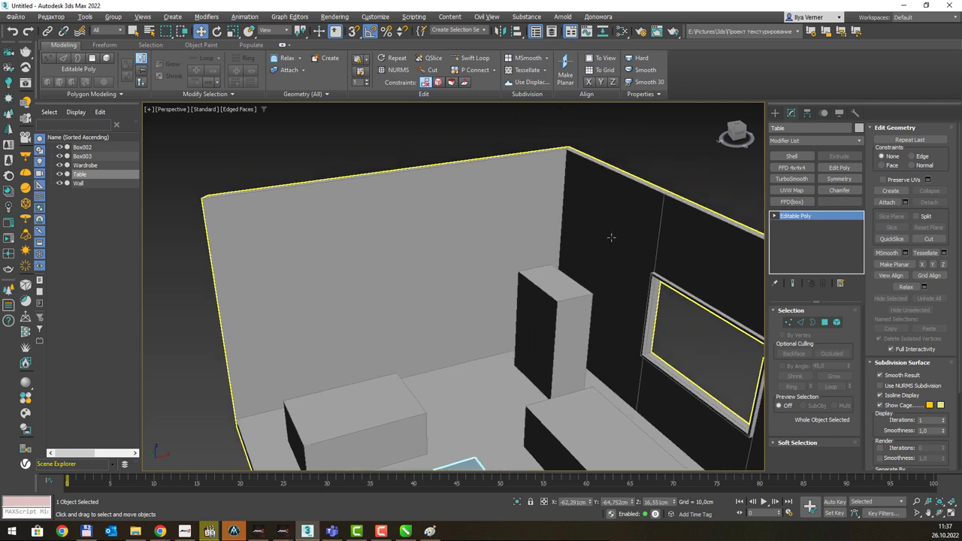
left_click(774, 112)
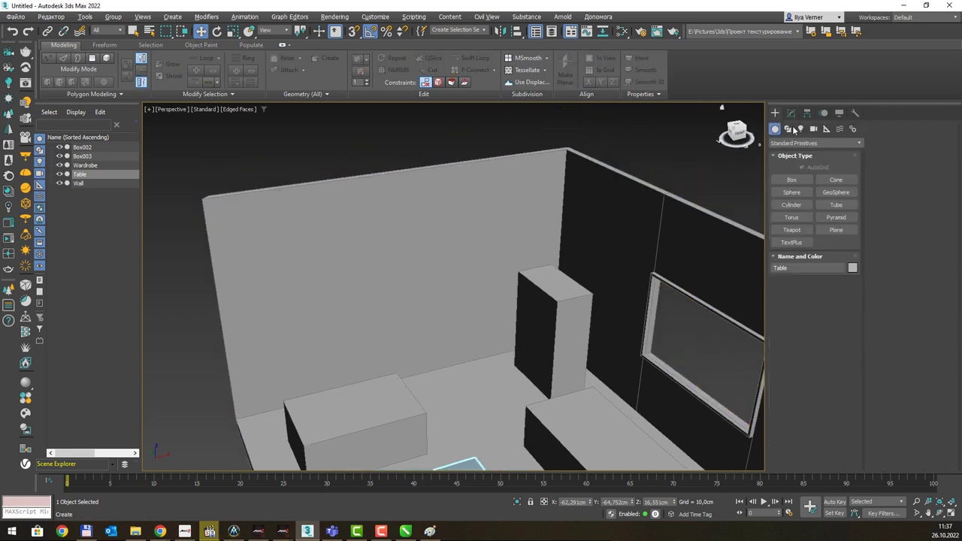
Draw a flat box on the back wall and move it up and to the right.
left_click(791, 180)
mouse_move(314, 272)
left_mouse_down()
mouse_move(418, 301)
mouse_move(404, 318)
left_mouse_up()
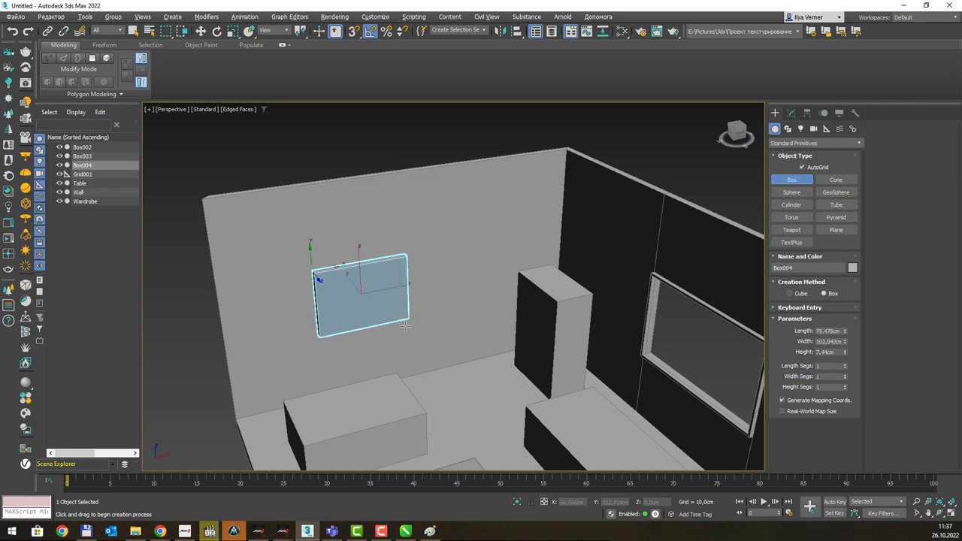
left_click(404, 328)
key("w")
key("alt+Tab")
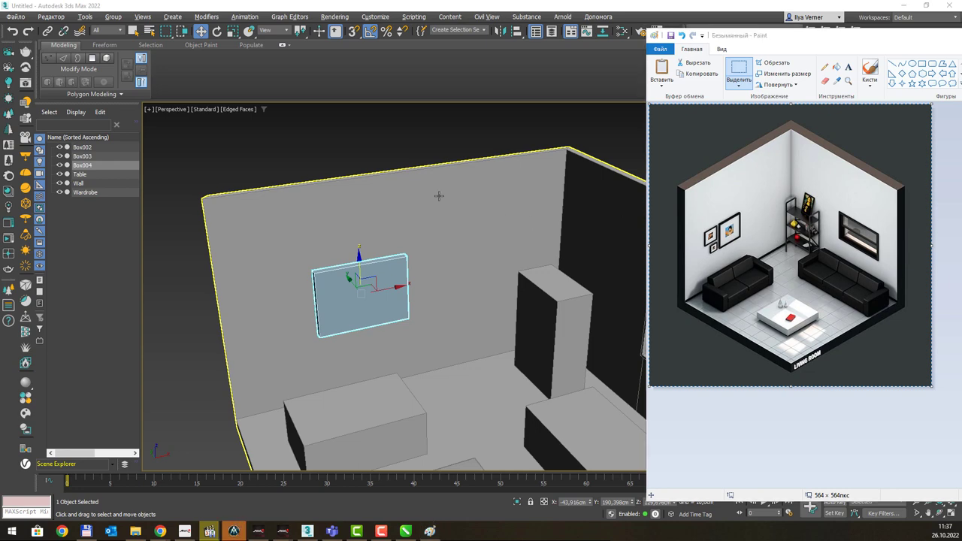
key("alt+Tab")
left_click_drag(371, 277, 394, 259)
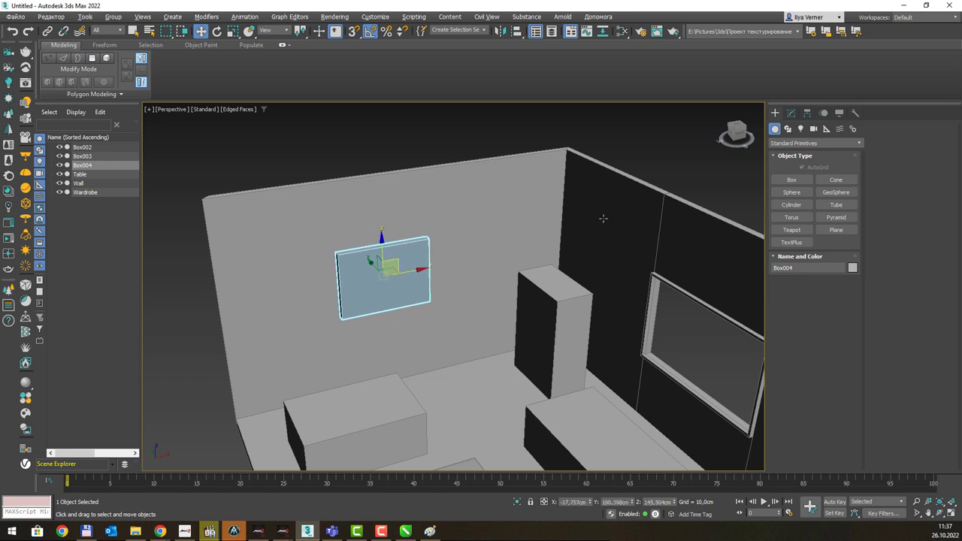
Set the box's Length and Width to 60 cm in the Modify panel.
left_click(790, 112)
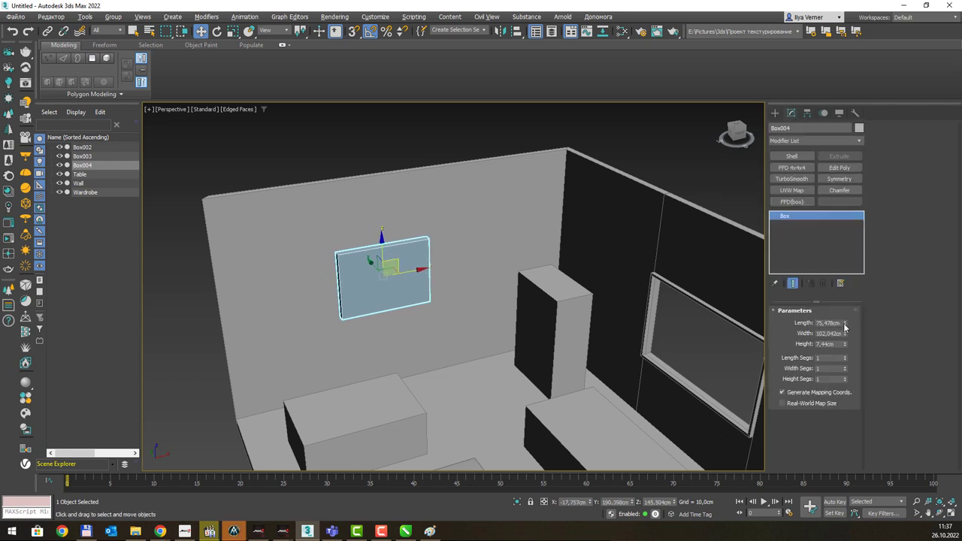
left_click_drag(844, 328, 844, 338)
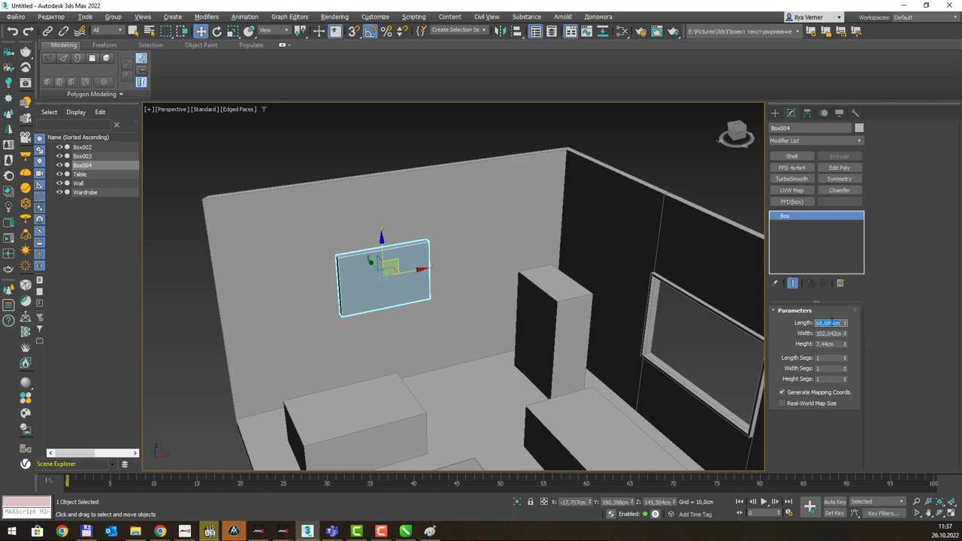
type("60")
key("Return")
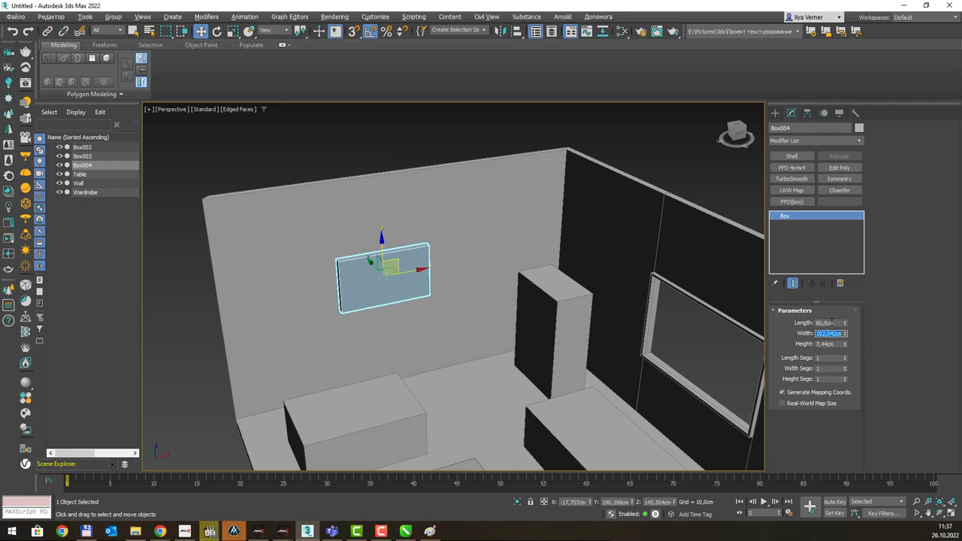
key("alt+Tab")
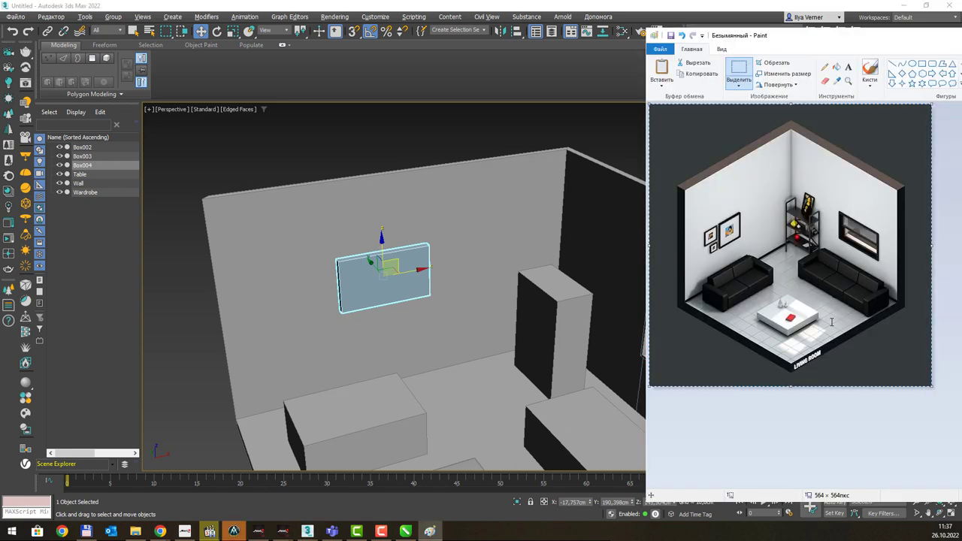
key("alt+Tab")
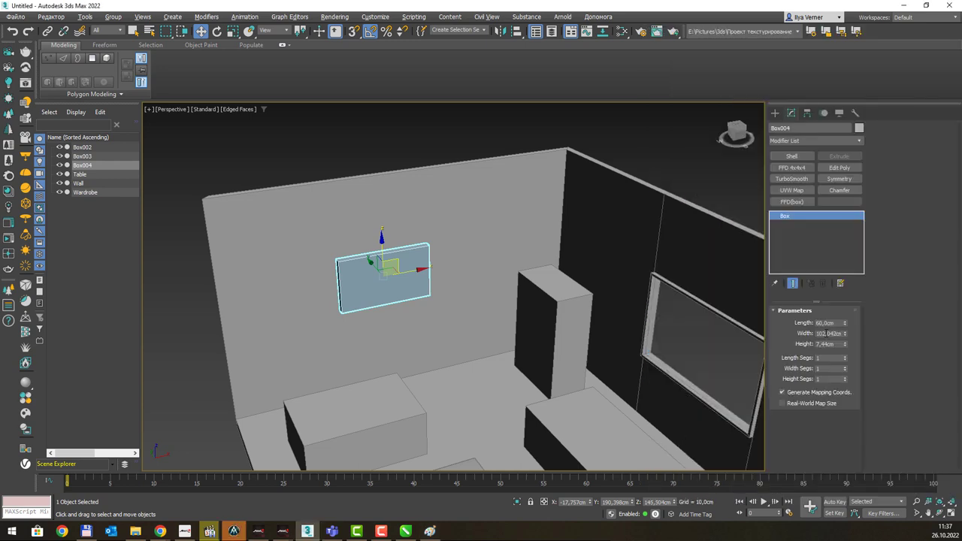
double_click(828, 333)
type("60")
key("Return")
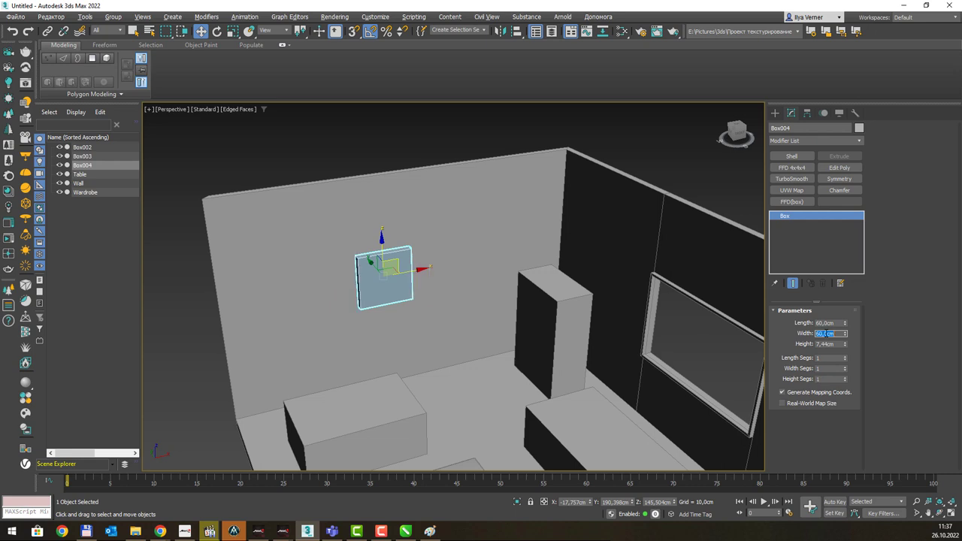
Compare the 60 × 60 × 7 cm frame against the living-room reference image, zooming in.
key("alt+Tab")
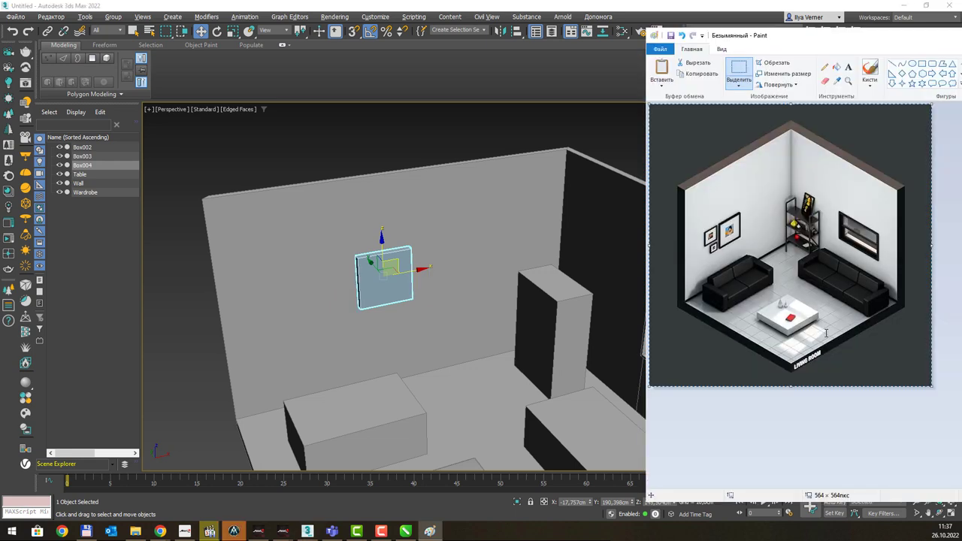
key("alt+Tab")
key("alt+Tab")
key("alt+Tab")
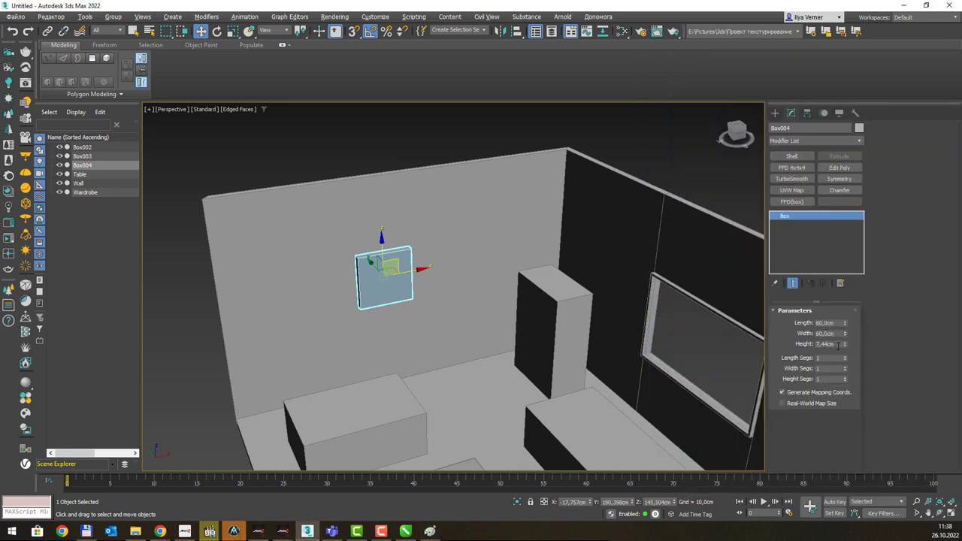
key("alt+Tab")
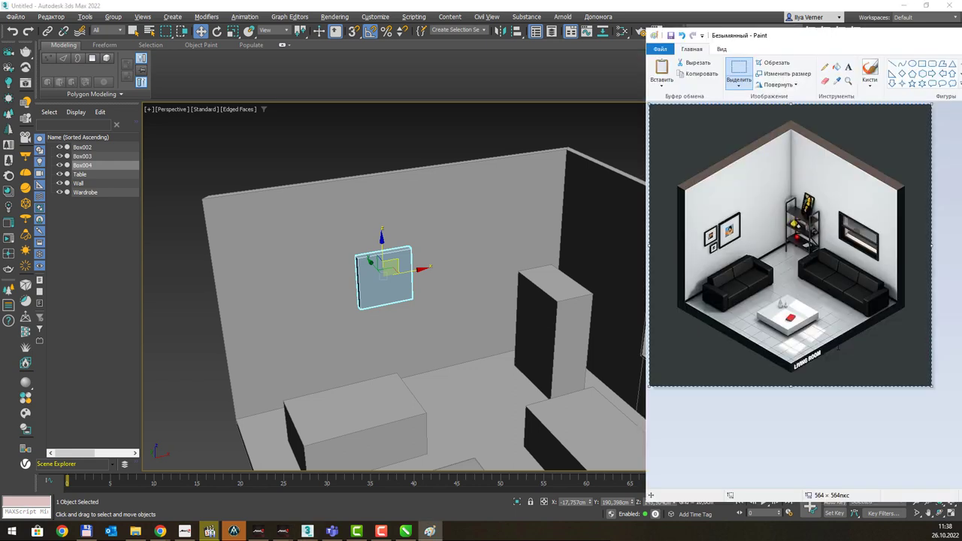
key("alt+Tab")
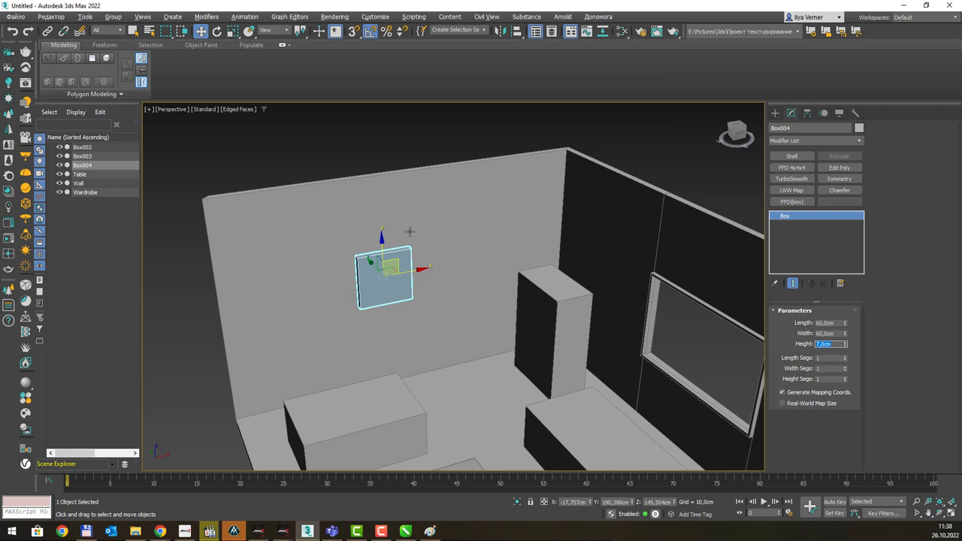
scroll(421, 241, "up", 3)
scroll(464, 215, "up", 2)
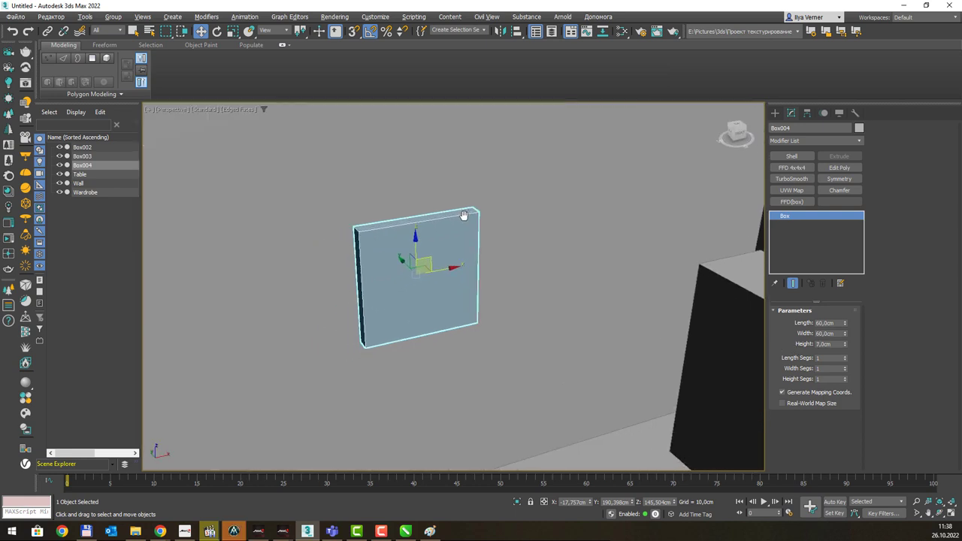
key("alt+Tab")
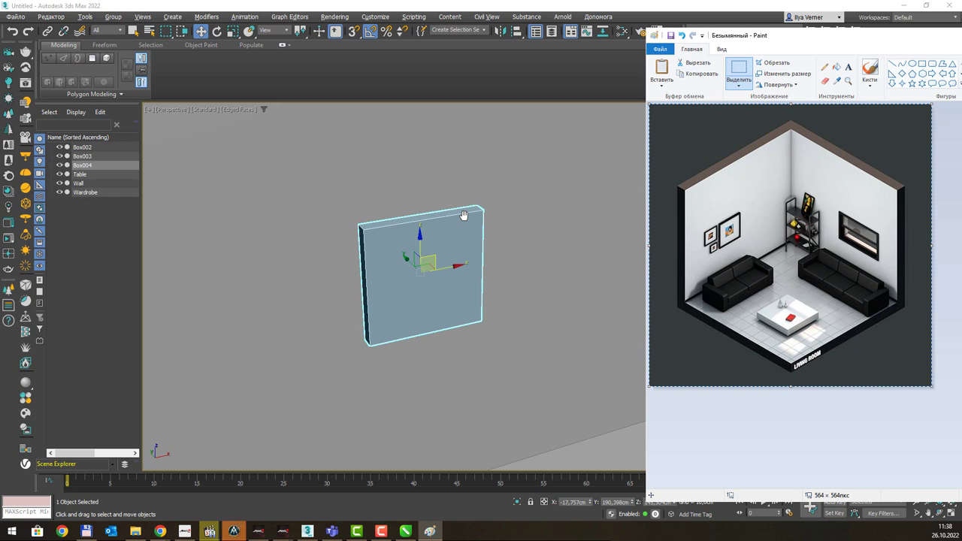
key("alt+Tab")
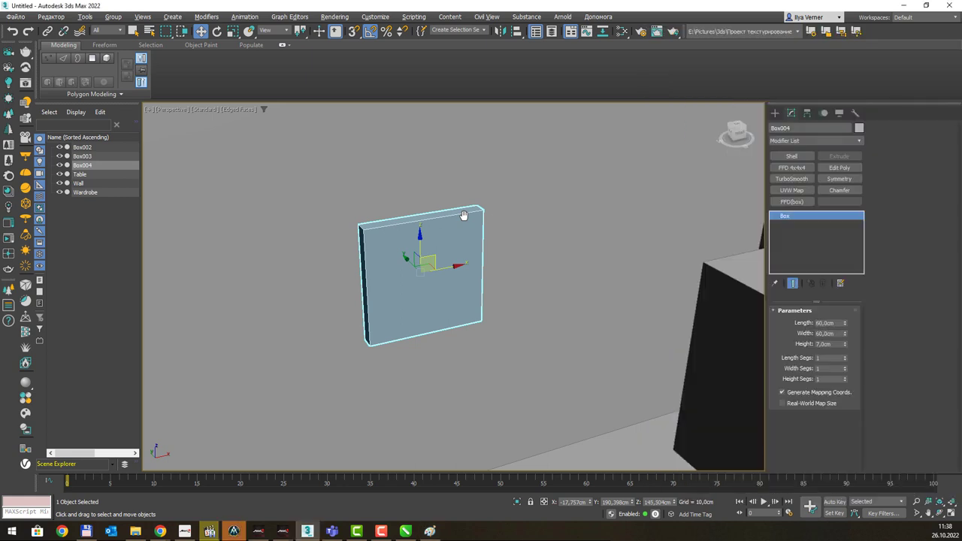
Convert Box004 to Editable Poly, inset its front face and extrude it inward as a recess.
right_click(458, 235)
mouse_move(476, 337)
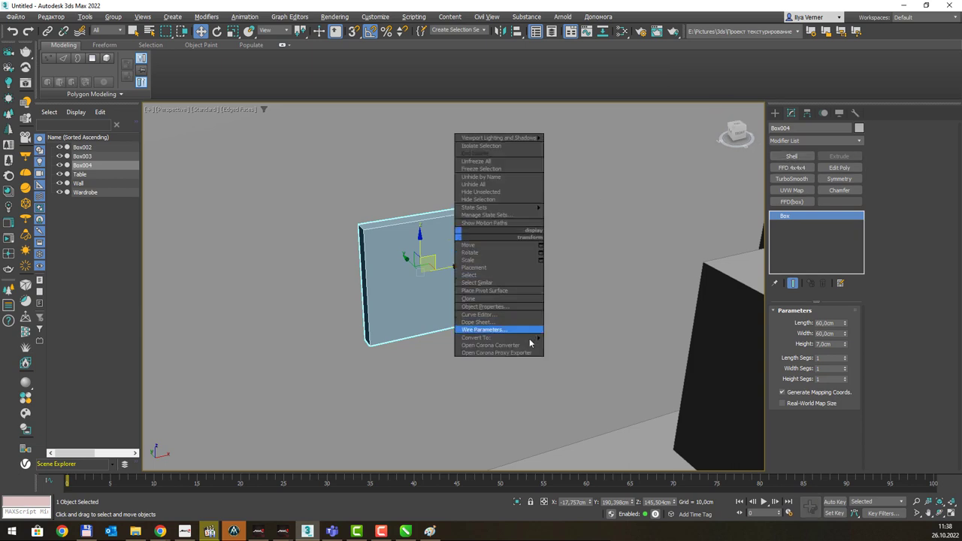
left_click(586, 345)
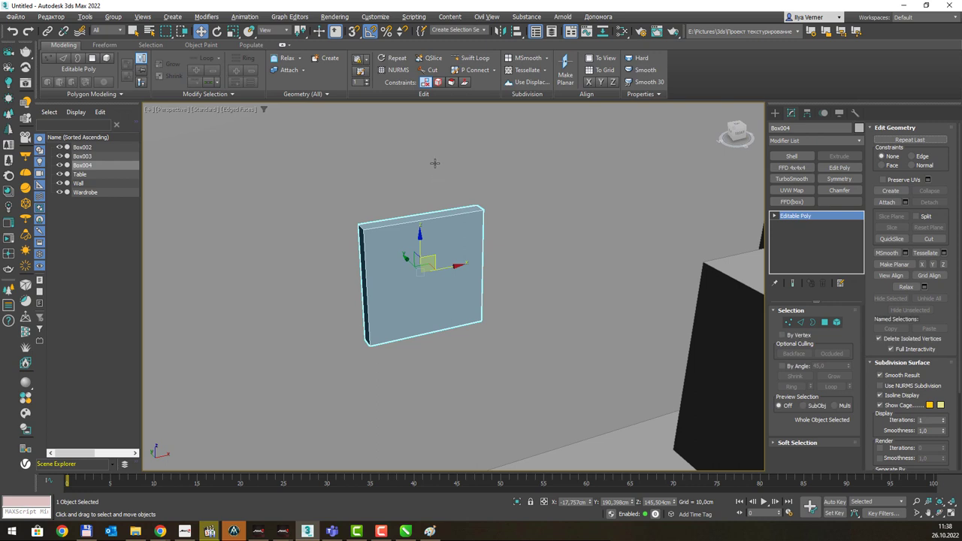
key("4")
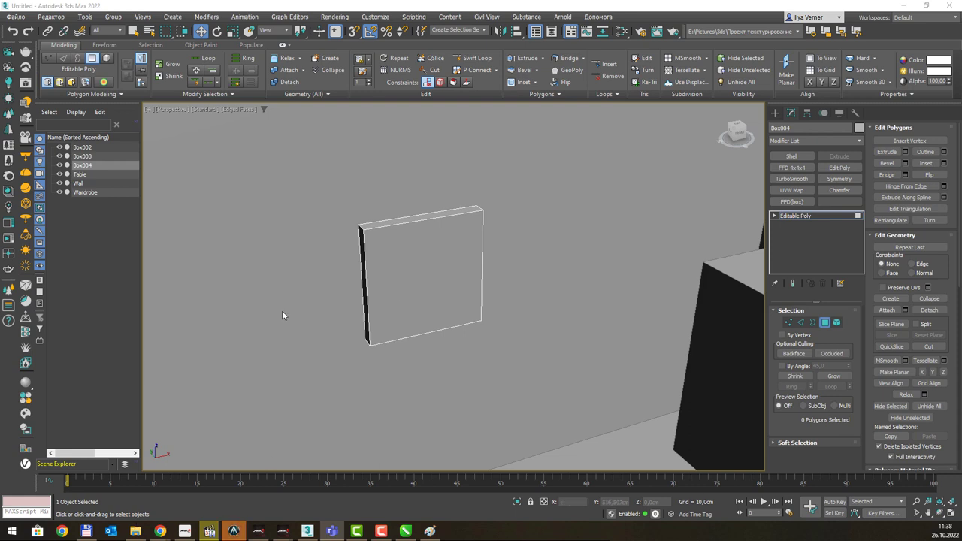
left_click(522, 82)
left_click_drag(438, 253, 440, 260)
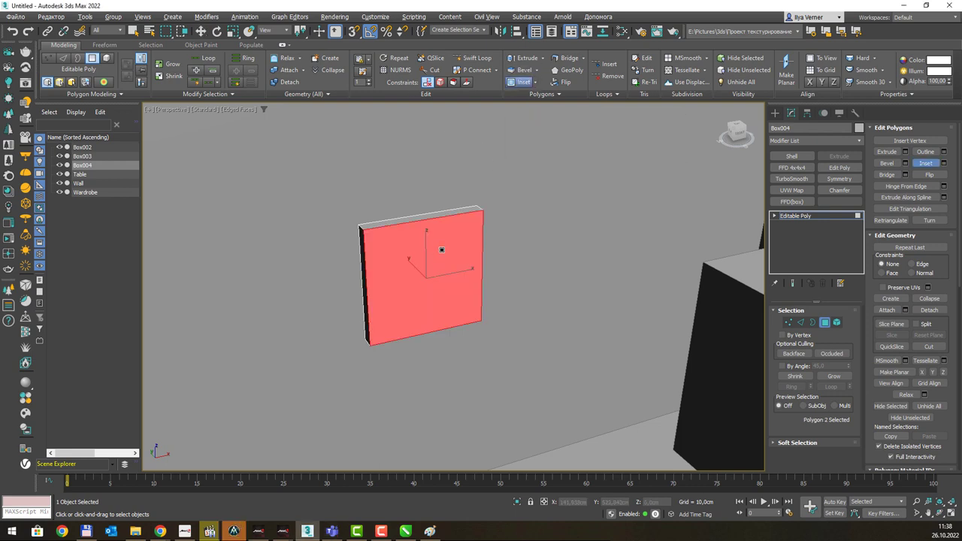
left_click(526, 58)
left_click_drag(438, 256, 439, 271)
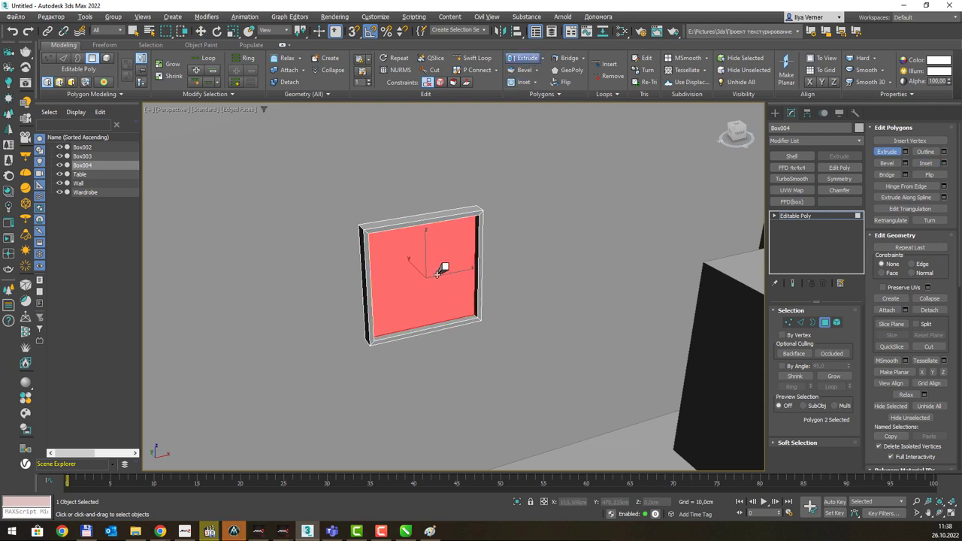
left_click(440, 272)
left_click(804, 216)
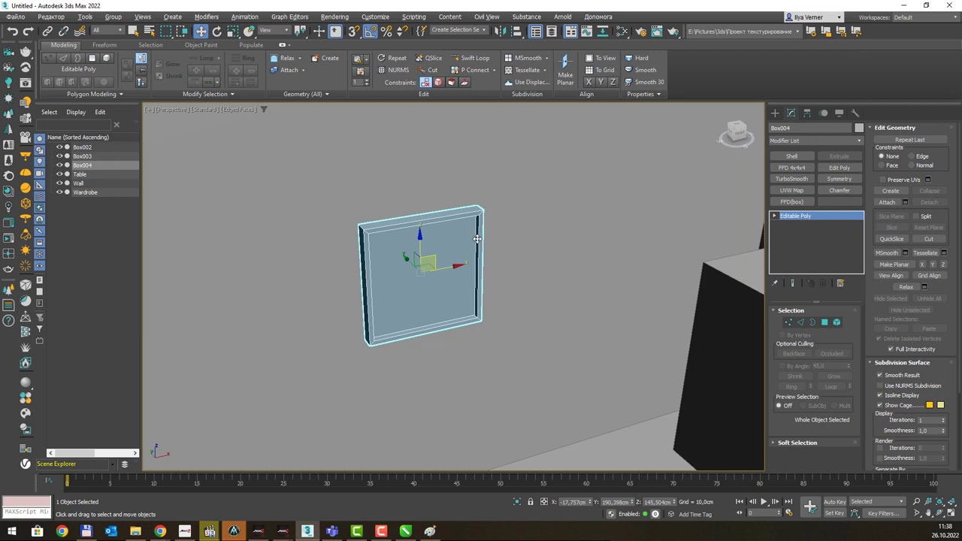
Isolate the frame and select all of its polygons.
key("alt+q")
scroll(521, 227, "down", 2)
scroll(533, 221, "down", 2)
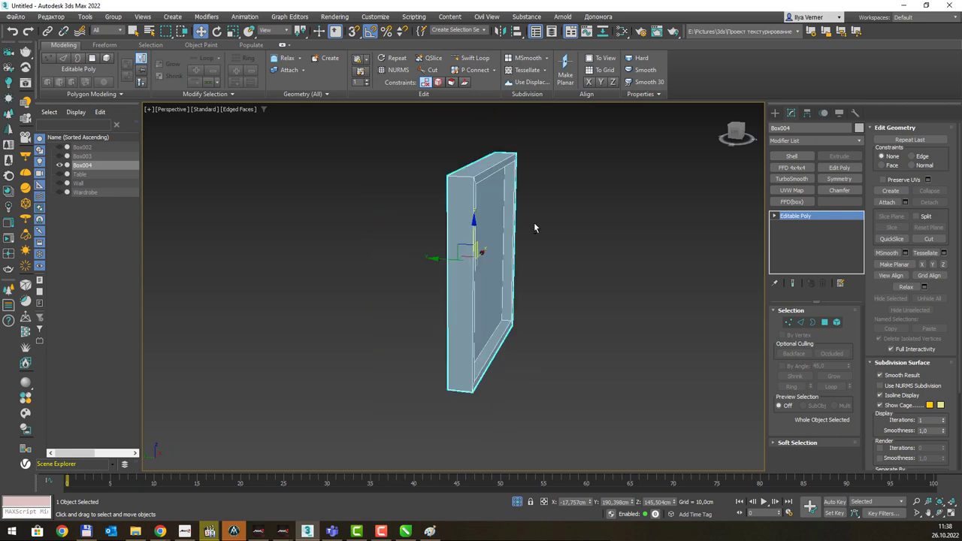
key("4")
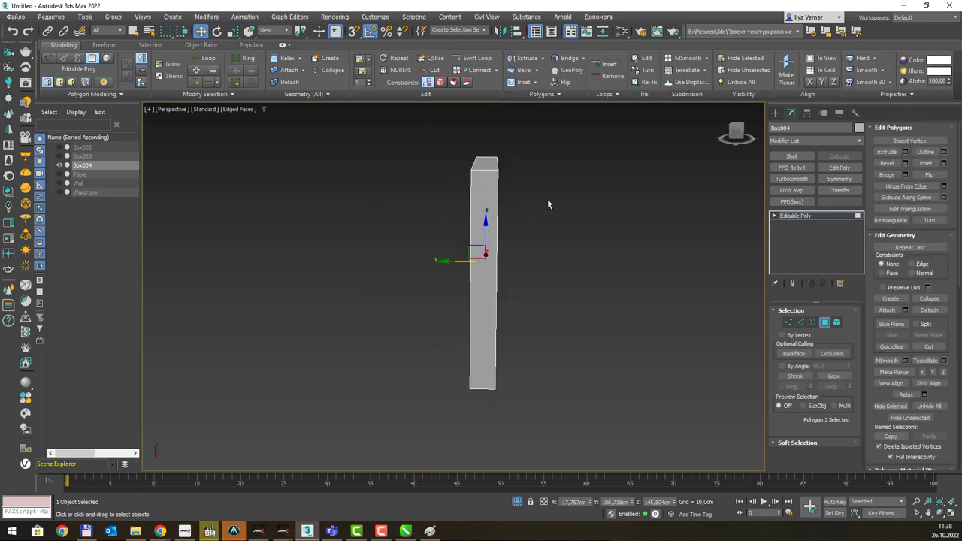
mouse_move(537, 204)
middle_mouse_down("alt")
mouse_move(549, 200)
mouse_move(549, 171)
middle_mouse_up("alt")
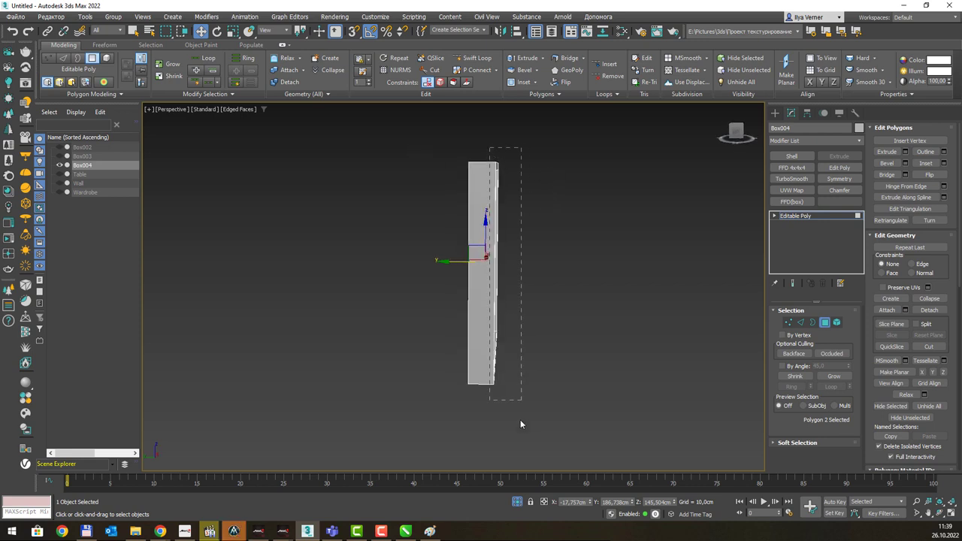
key("ctrl+a")
mouse_move(590, 290)
middle_mouse_down("alt")
mouse_move(515, 298)
mouse_move(478, 284)
mouse_move(531, 274)
mouse_move(359, 290)
mouse_move(456, 304)
mouse_move(555, 301)
middle_mouse_up("alt")
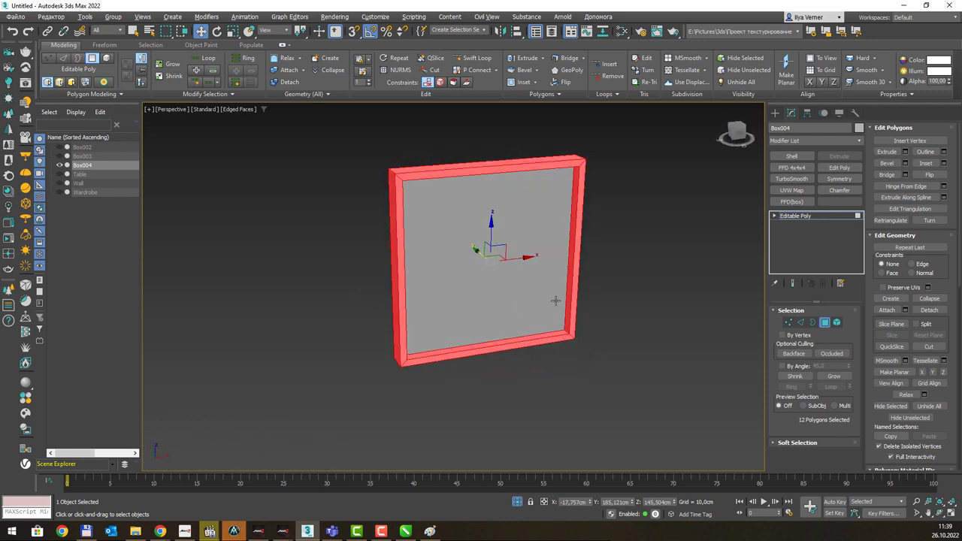
Switch to edge selection, drop two stray edges, and view the frame from the front.
left_click(801, 323)
mouse_move(509, 225)
middle_mouse_down("alt")
mouse_move(622, 220)
mouse_move(579, 207)
middle_mouse_up("alt")
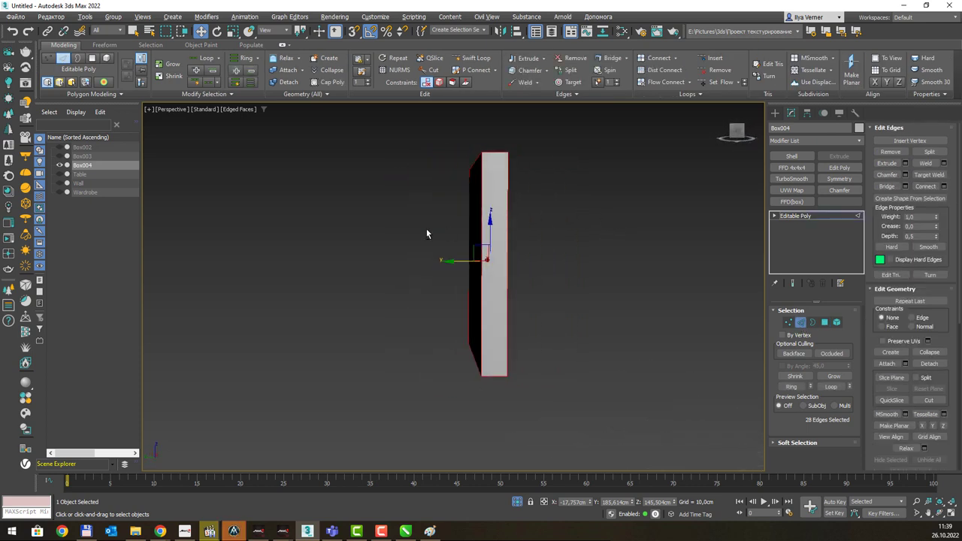
left_click_drag(425, 229, 488, 268)
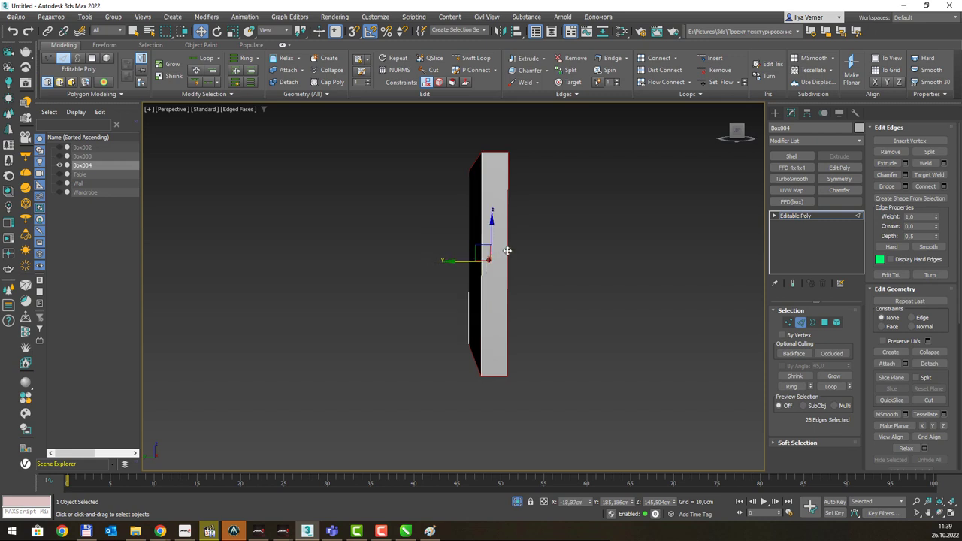
middle_click_drag(558, 263, 530, 271, "alt")
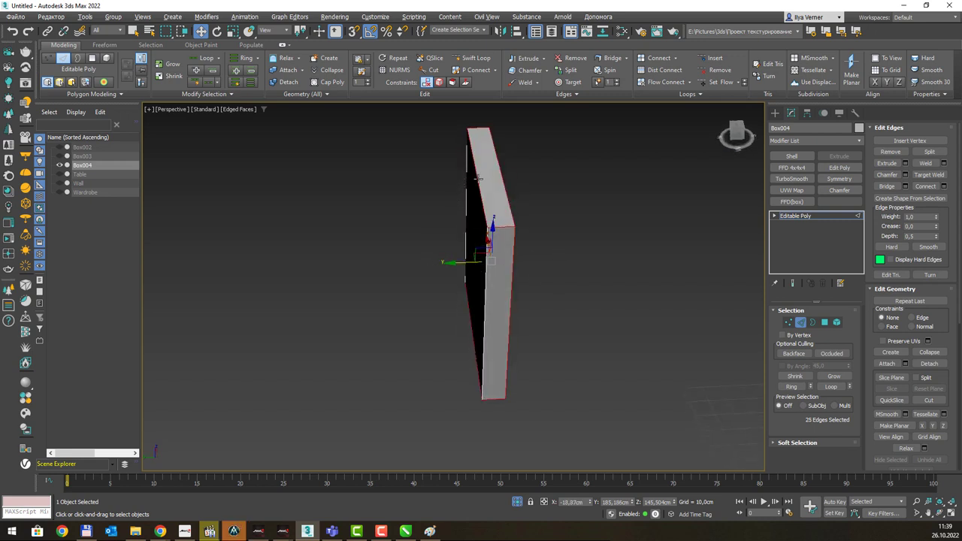
left_click(481, 216, "alt")
key("q")
left_click(468, 326, "alt")
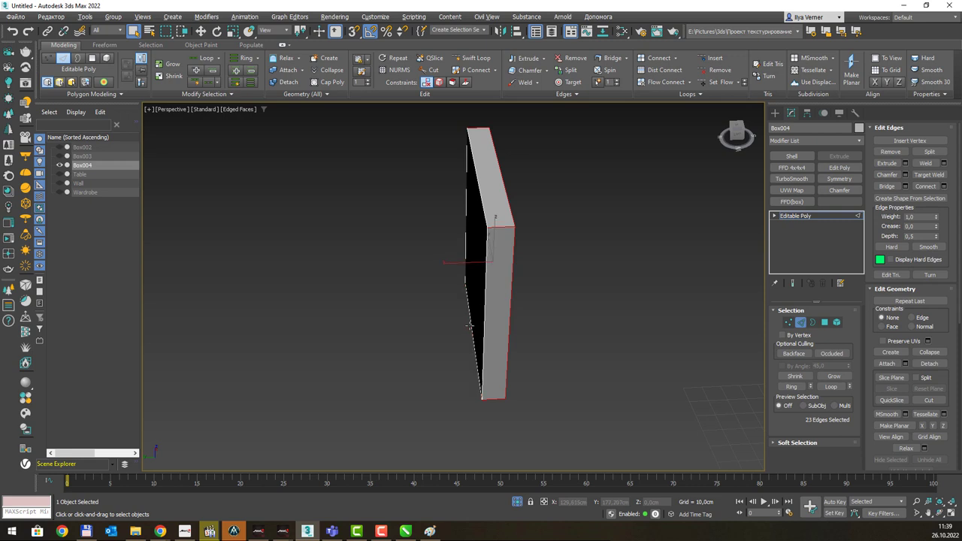
mouse_move(576, 310)
middle_mouse_down("alt")
mouse_move(398, 234)
mouse_move(392, 258)
mouse_move(474, 288)
mouse_move(586, 292)
mouse_move(525, 292)
middle_mouse_up("alt")
scroll(498, 251, "up", 2)
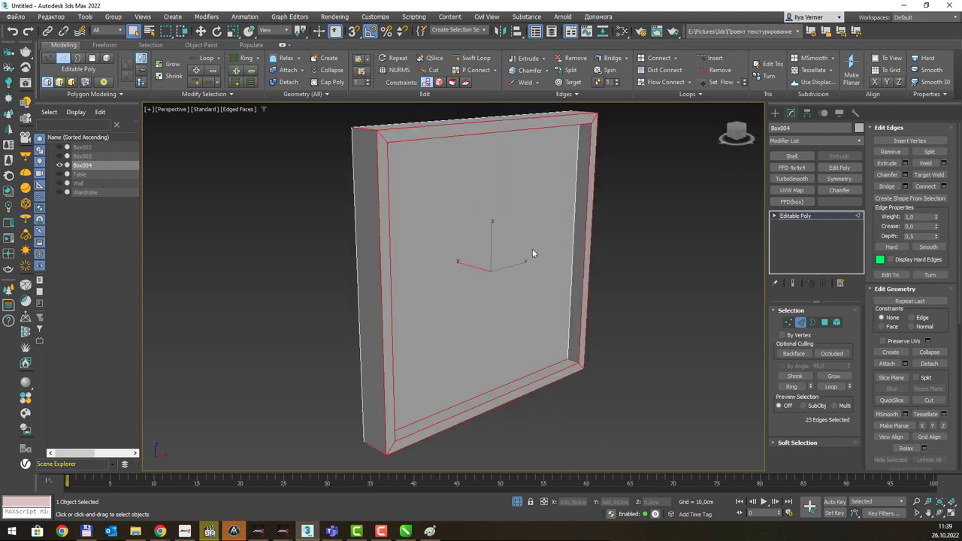
middle_click_drag(532, 249, 521, 252)
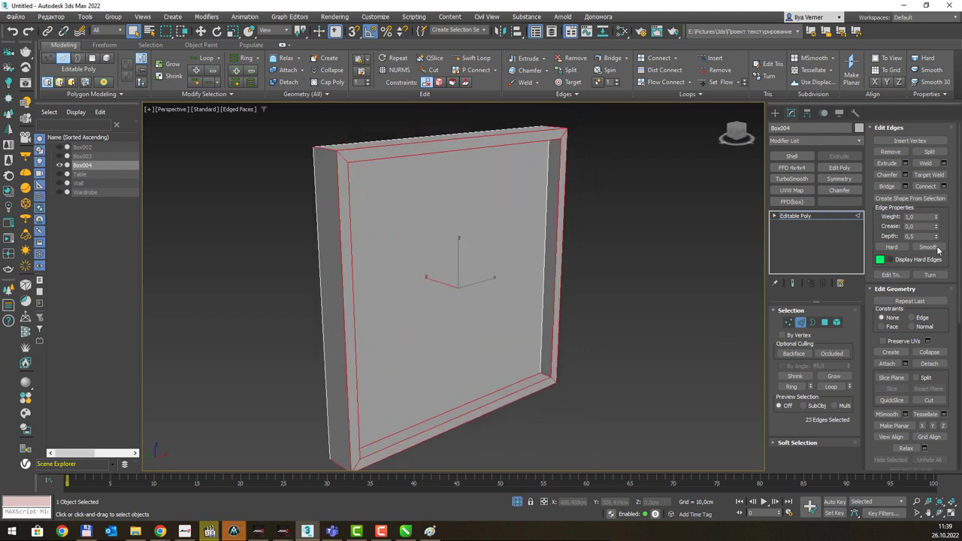
left_click(903, 175)
Adjust the edge chamfer amount to about 0,214 cm on the frame edges.
left_click_drag(467, 308, 462, 299)
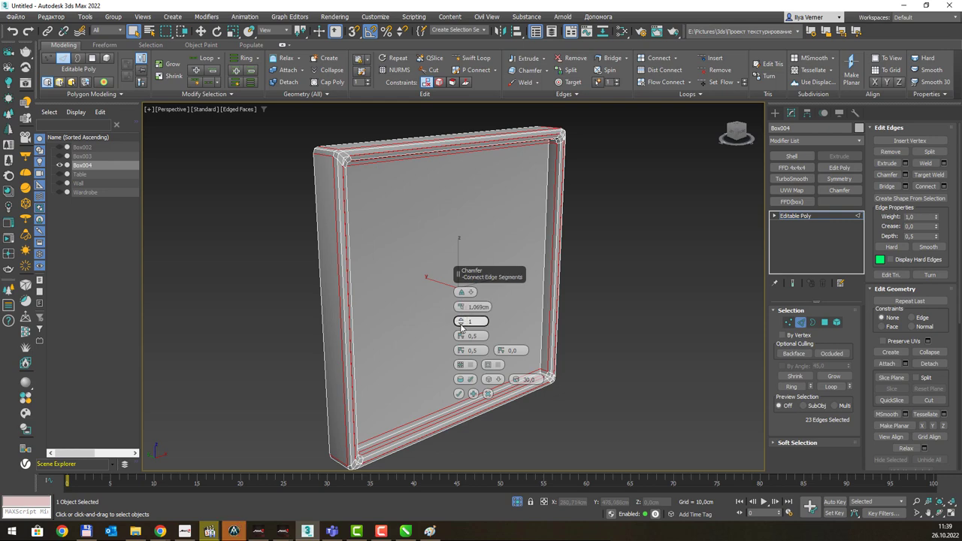
middle_click_drag(463, 248, 316, 174, "alt")
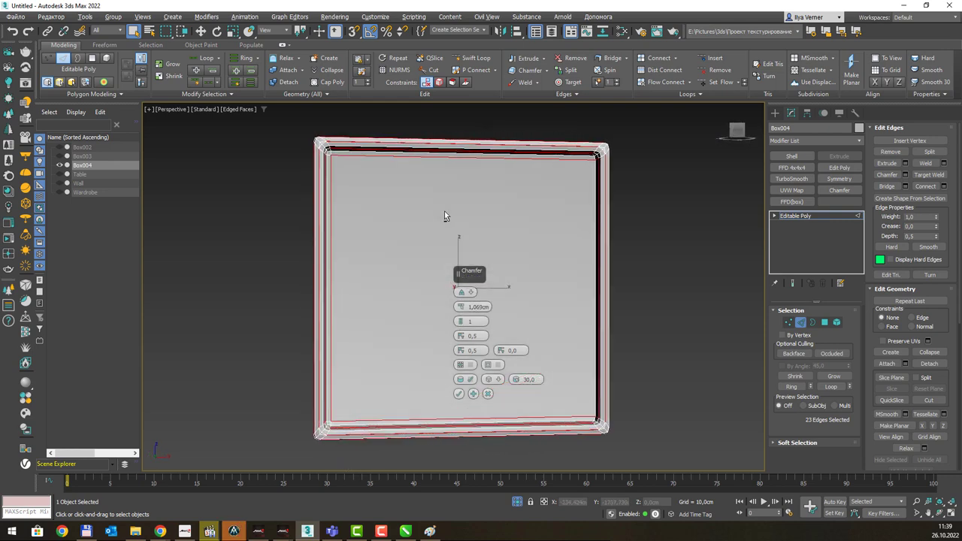
scroll(316, 174, "up", 3)
scroll(376, 184, "up", 2)
mouse_move(383, 187)
middle_mouse_down("alt")
mouse_move(406, 182)
mouse_move(396, 167)
mouse_move(447, 192)
middle_mouse_up("alt")
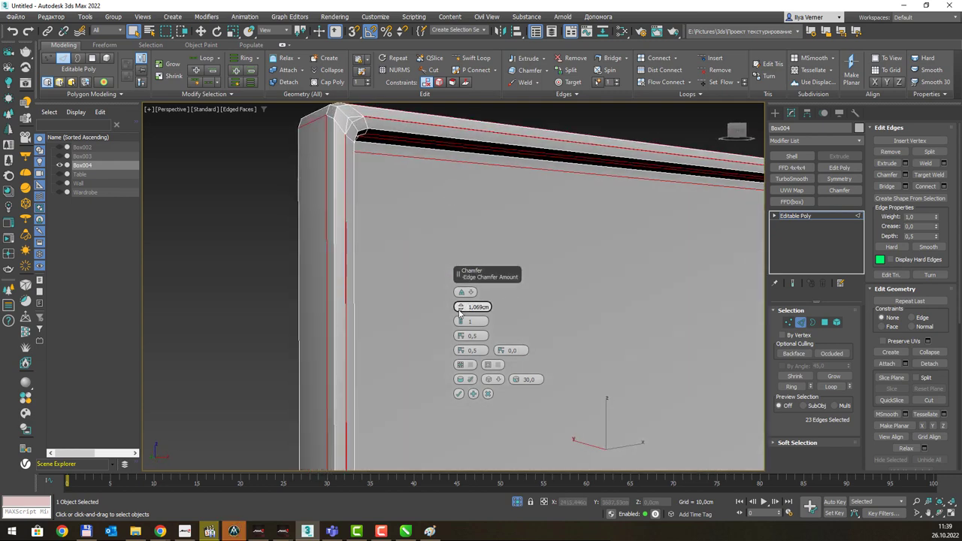
left_click_drag(461, 314, 462, 314)
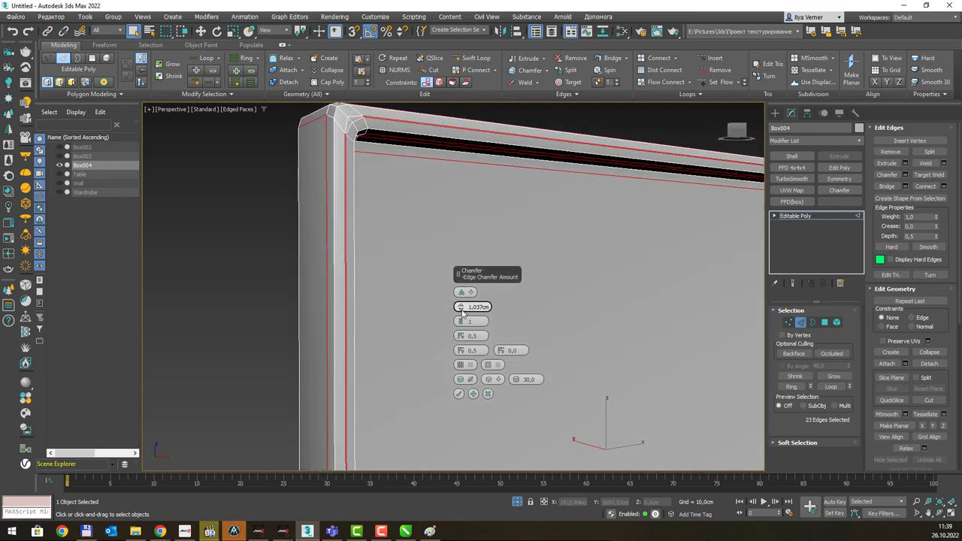
right_click(461, 309)
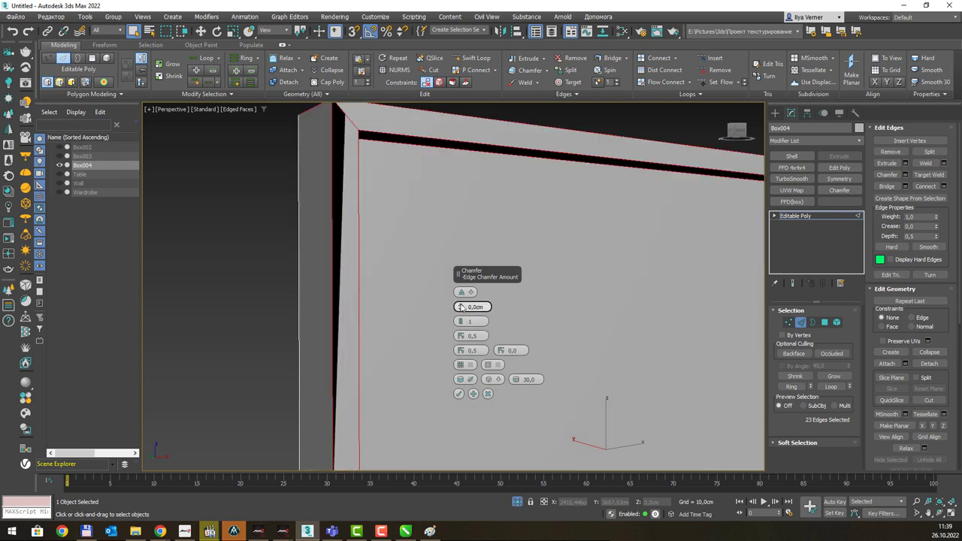
left_click_drag(461, 308, 455, 226)
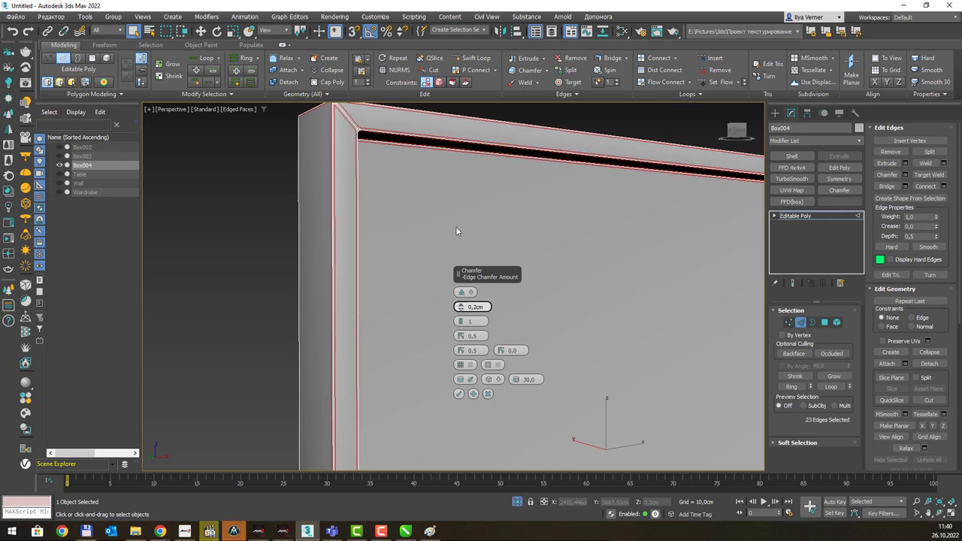
mouse_move(458, 224)
middle_mouse_down("alt")
mouse_move(465, 217)
mouse_move(454, 242)
middle_mouse_up("alt")
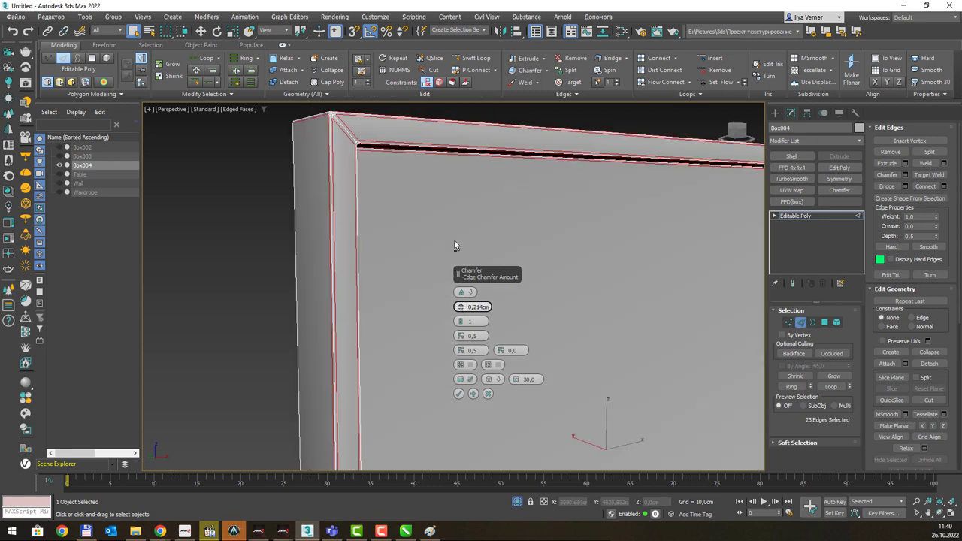
Apply the chamfer and return to the whole Editable Poly object.
left_click(458, 394)
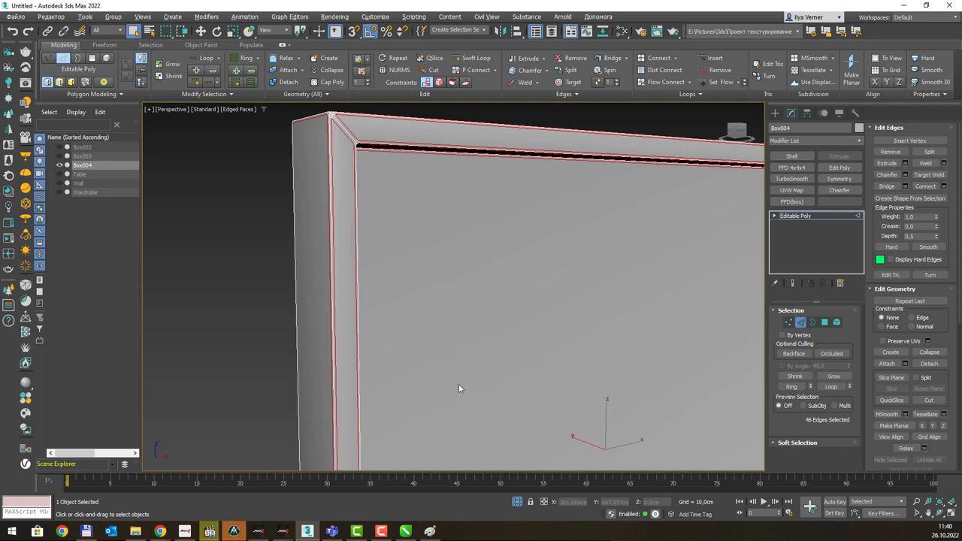
scroll(450, 231, "down", 4)
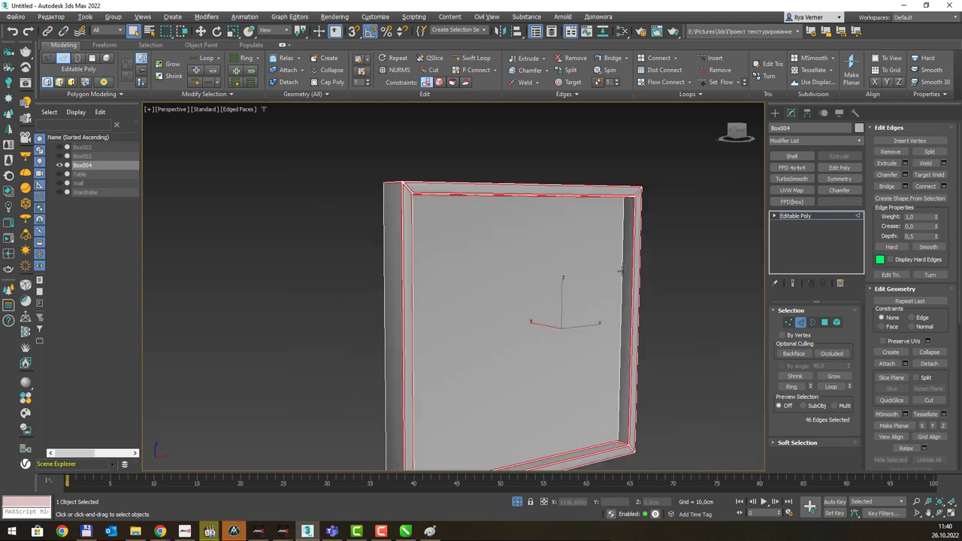
mouse_move(621, 271)
middle_mouse_down("alt")
mouse_move(575, 253)
mouse_move(619, 335)
mouse_move(584, 324)
middle_mouse_up("alt")
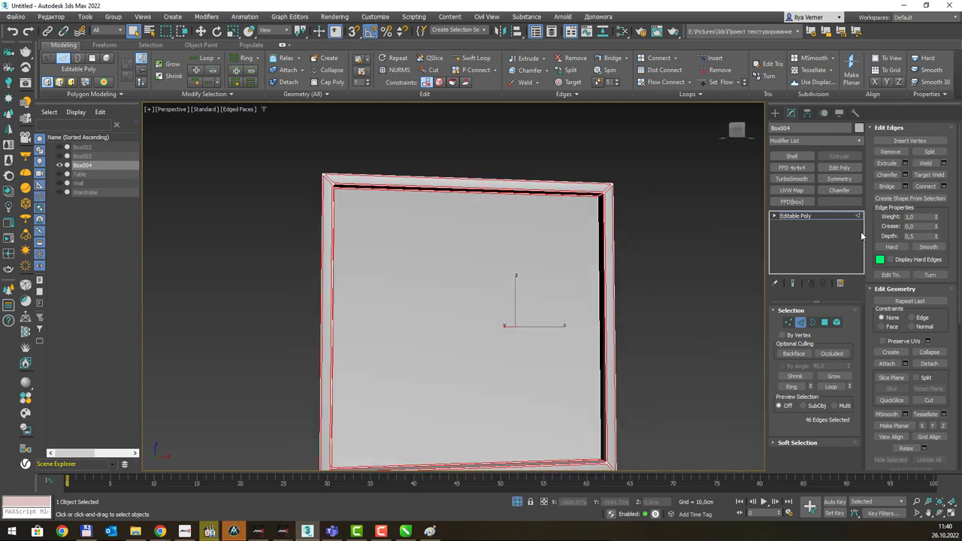
left_click(830, 215)
scroll(558, 221, "down", 2)
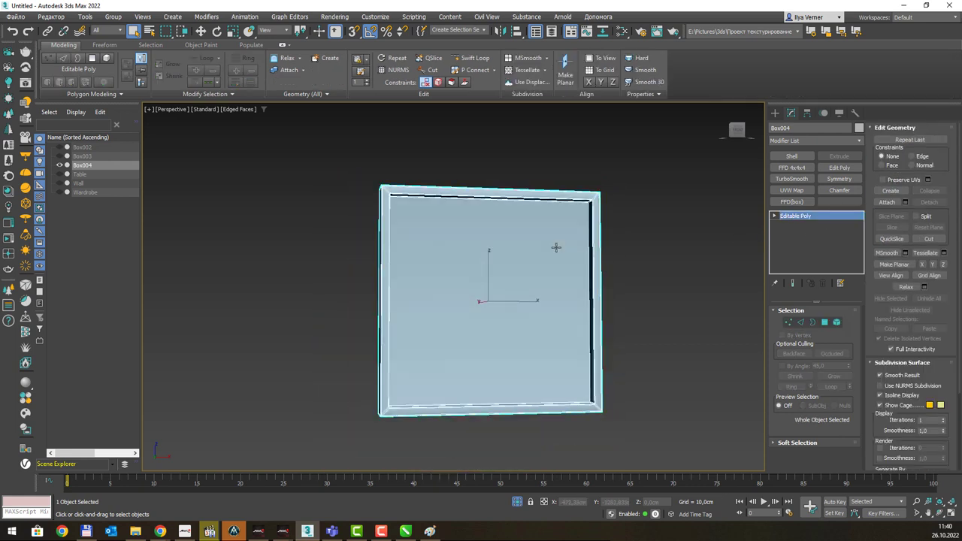
Exit isolation and Shift-drag a copy of the frame to the left as Box005.
left_click(518, 501)
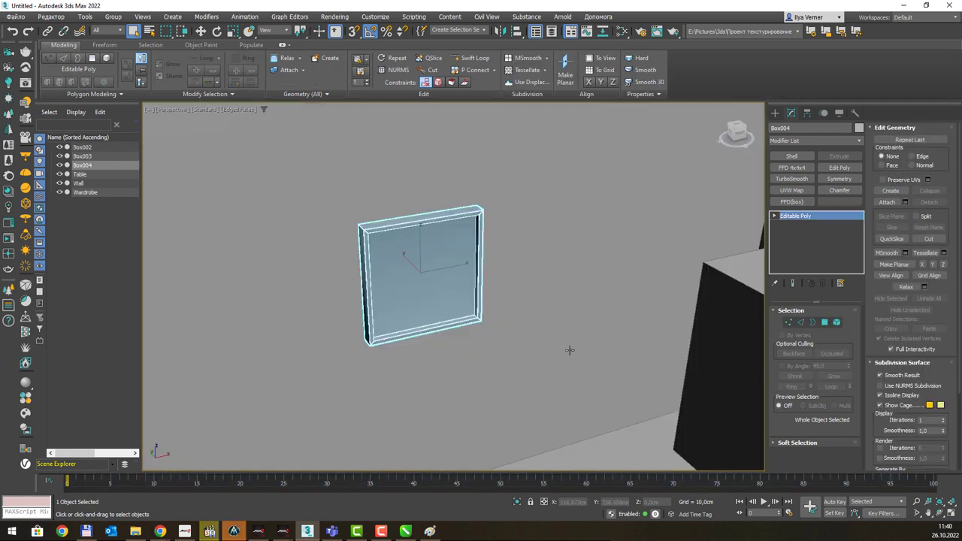
key("w")
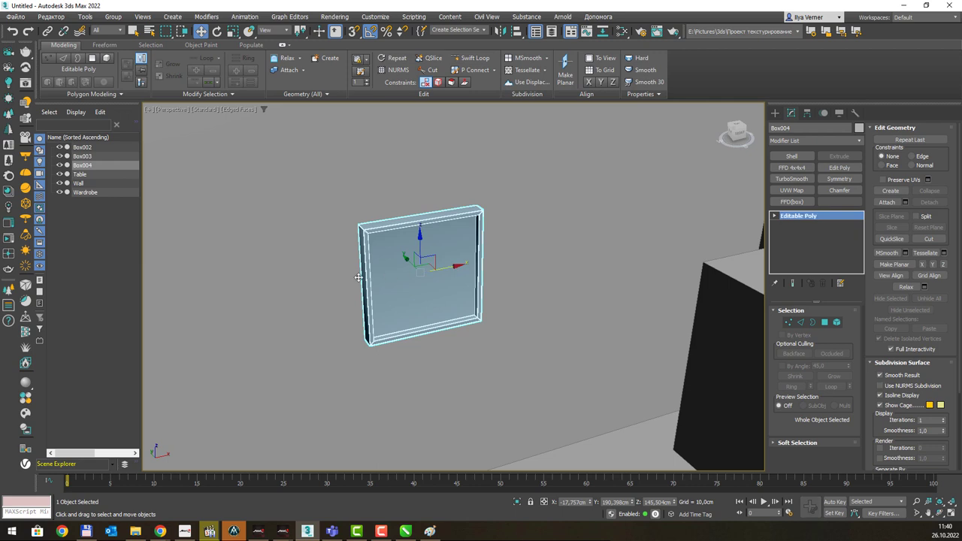
left_click_drag(450, 259, 308, 282, "shift")
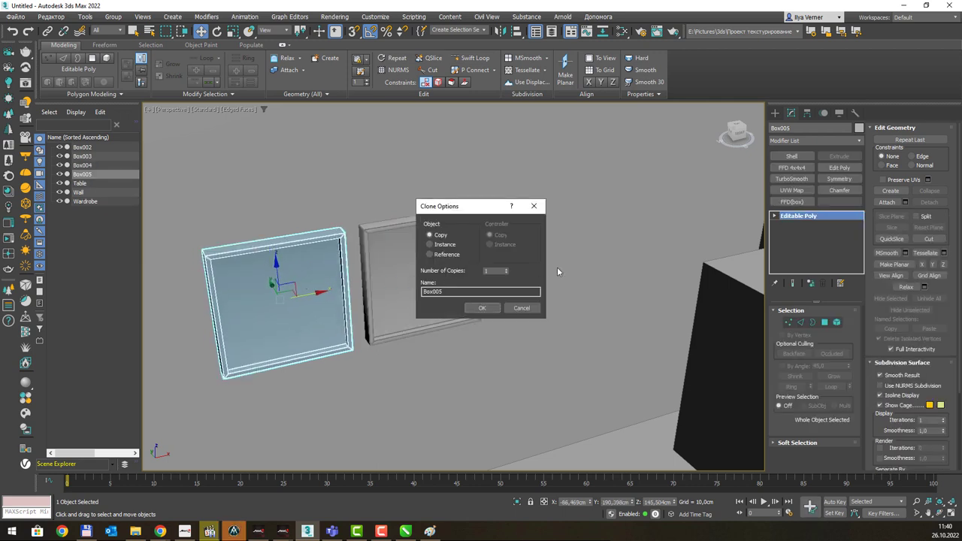
left_click(481, 308)
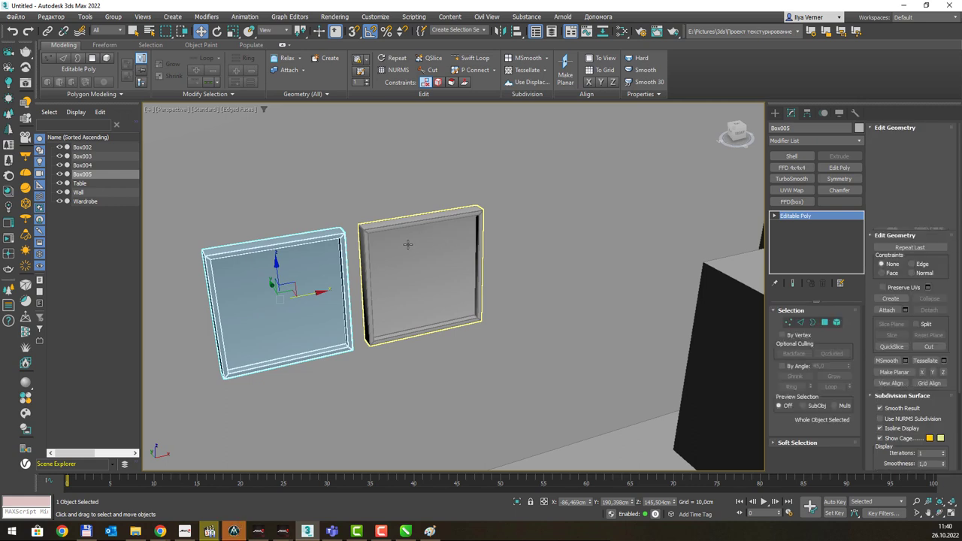
Scale Box005 much smaller, raise it higher on the wall, and enable vertex snapping.
key("4")
key("r")
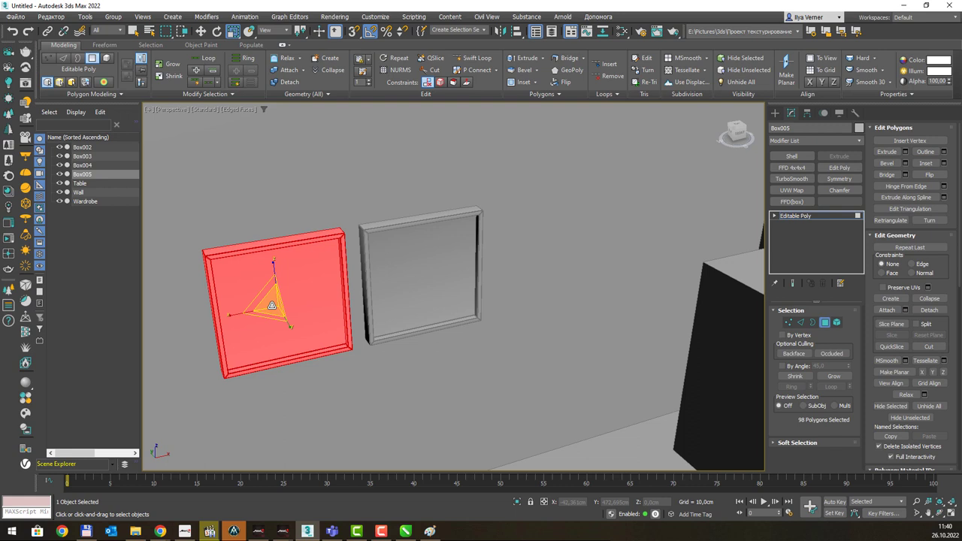
left_click_drag(272, 306, 290, 343)
key("w")
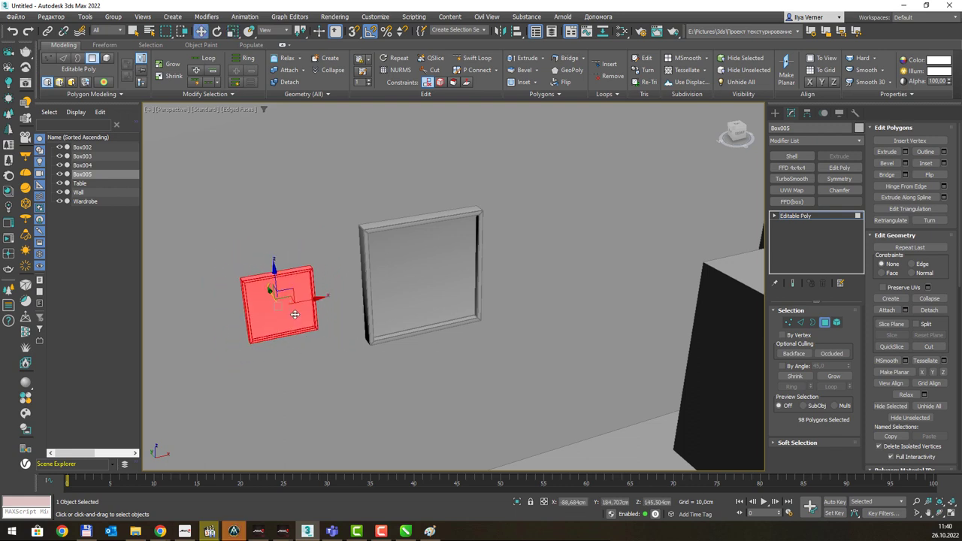
left_click_drag(276, 275, 279, 247)
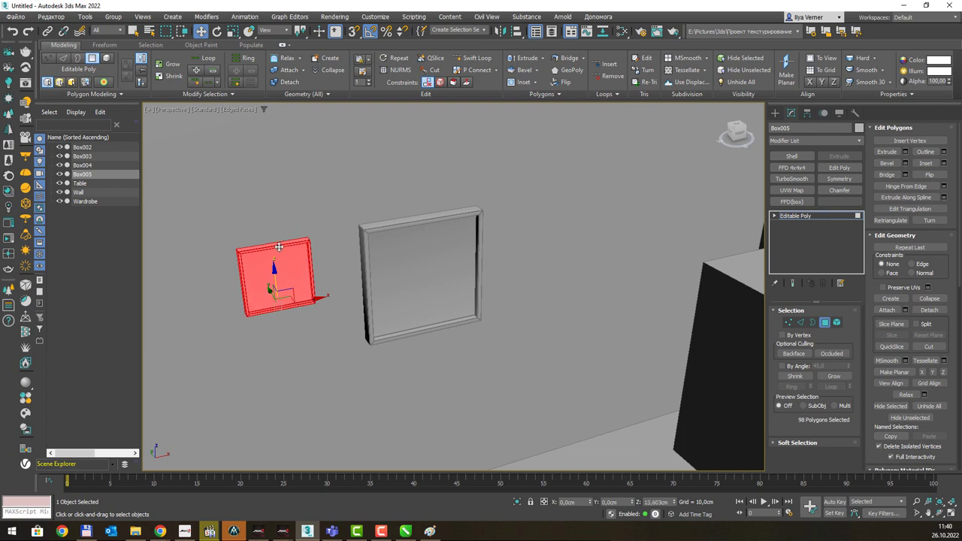
key("s")
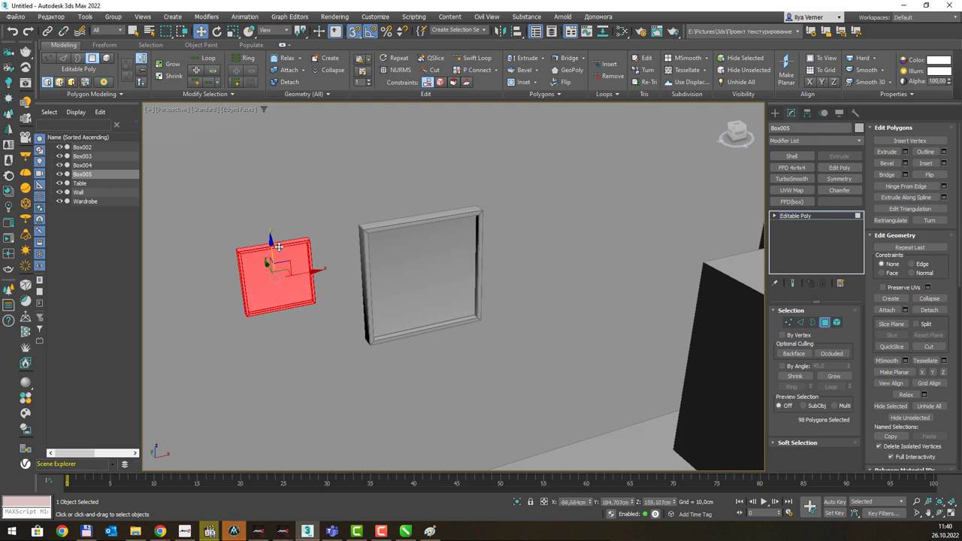
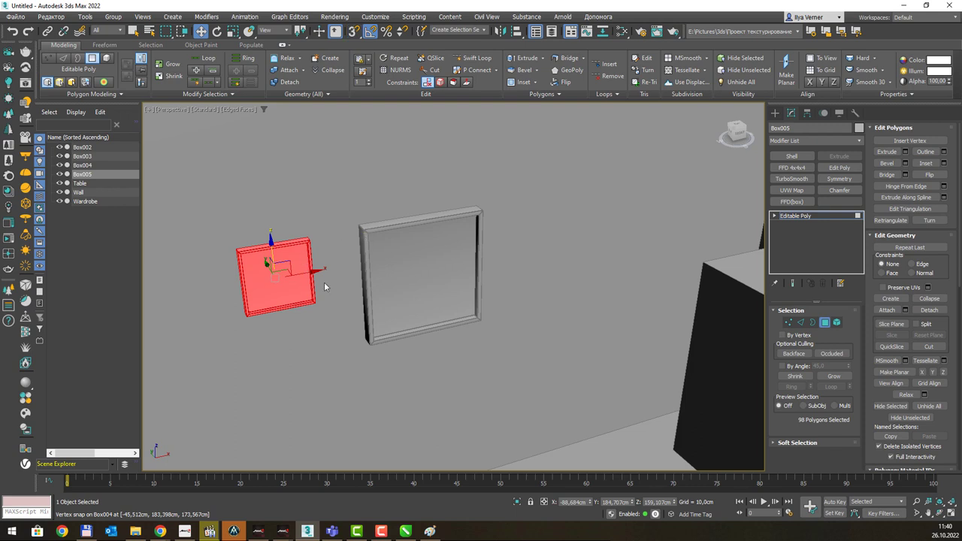
Move Box005 beside the large frame's left side, undo the extra drops, and return to object level.
left_click_drag(313, 271, 353, 266)
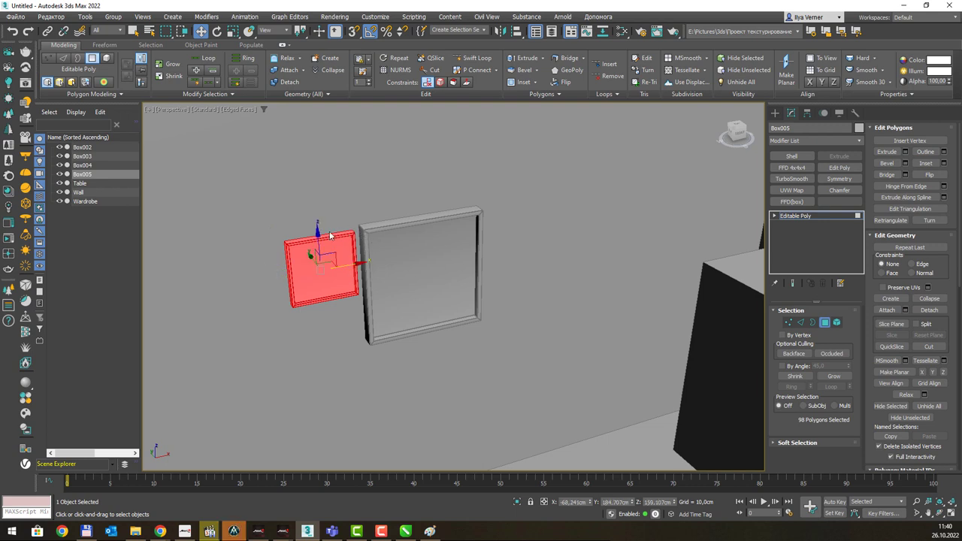
left_click_drag(317, 234, 322, 290)
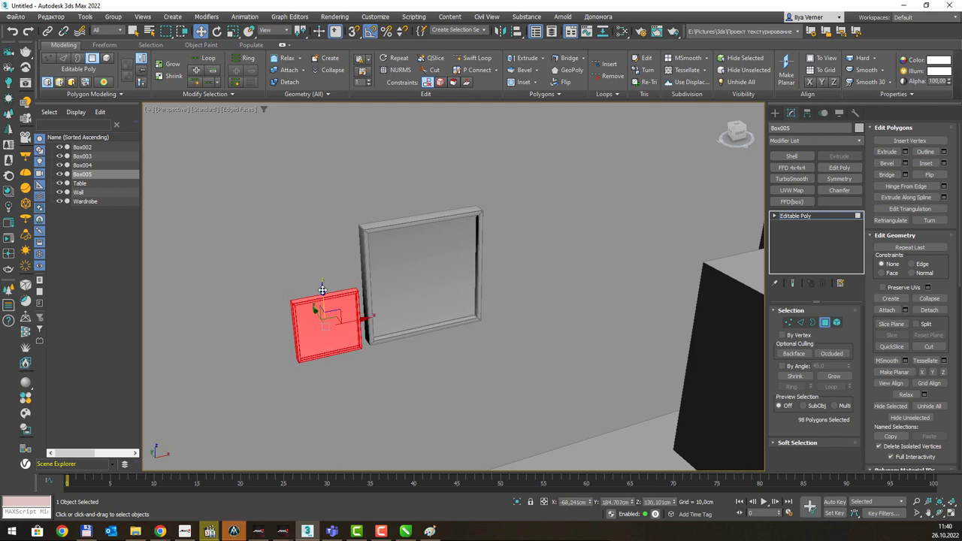
key("ctrl+z")
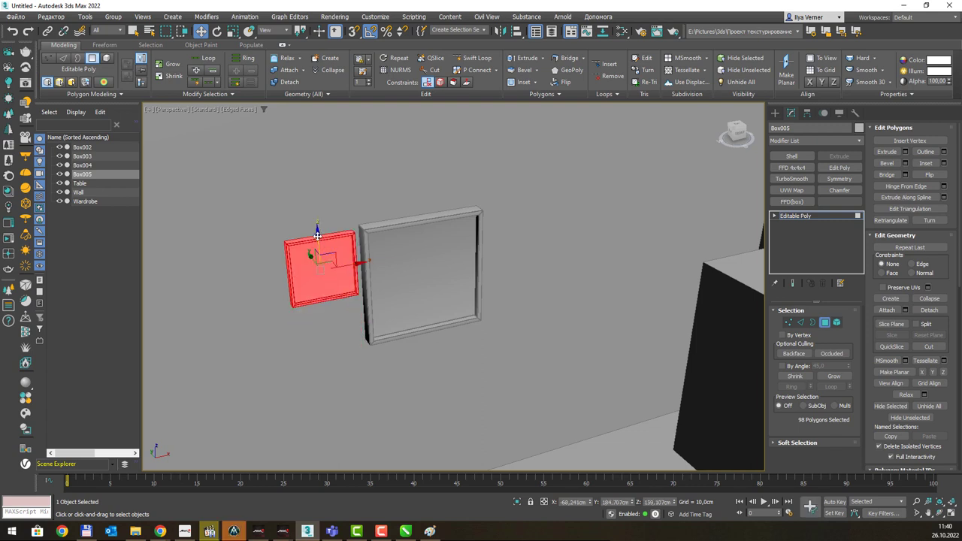
left_click_drag(317, 239, 322, 294)
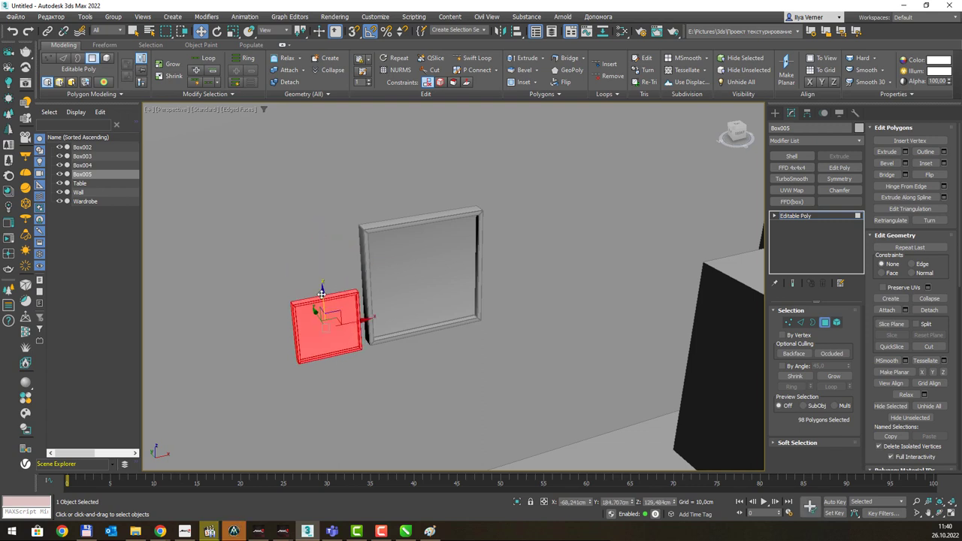
key("ctrl+z")
left_click(793, 217)
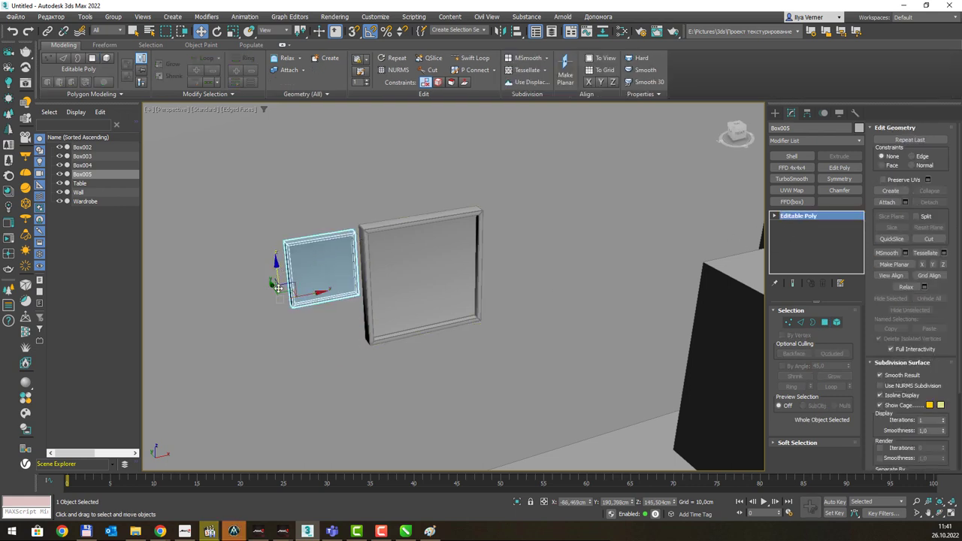
Shift-drag a copy, Box006, below the panel and centre Box005's pivot to the object.
left_click_drag(280, 270, 284, 339, "shift")
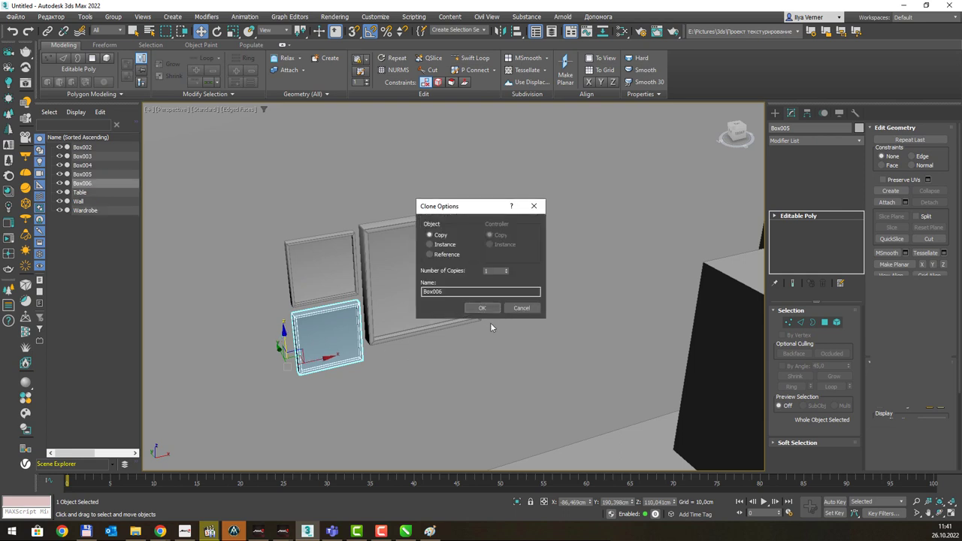
left_click(480, 308)
left_click(334, 236)
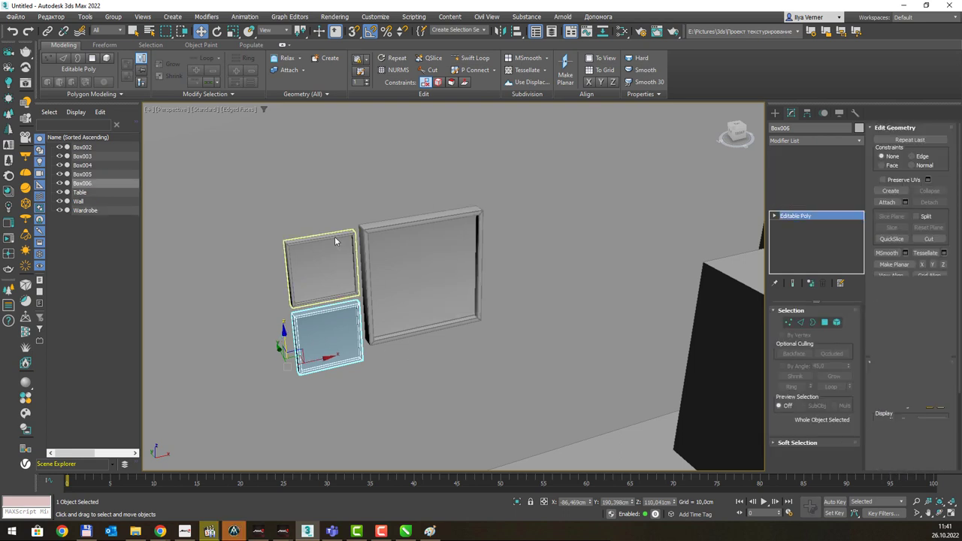
left_click(807, 115)
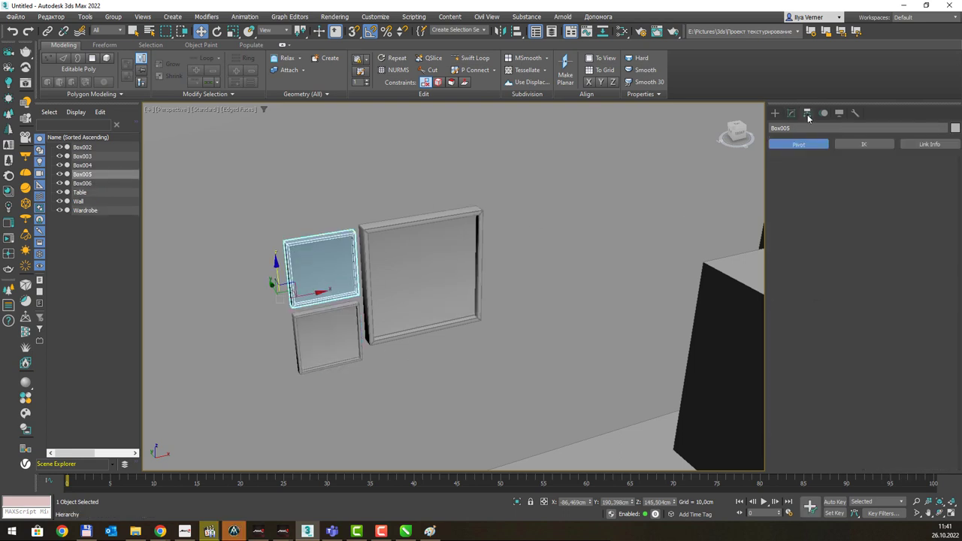
left_click(812, 183)
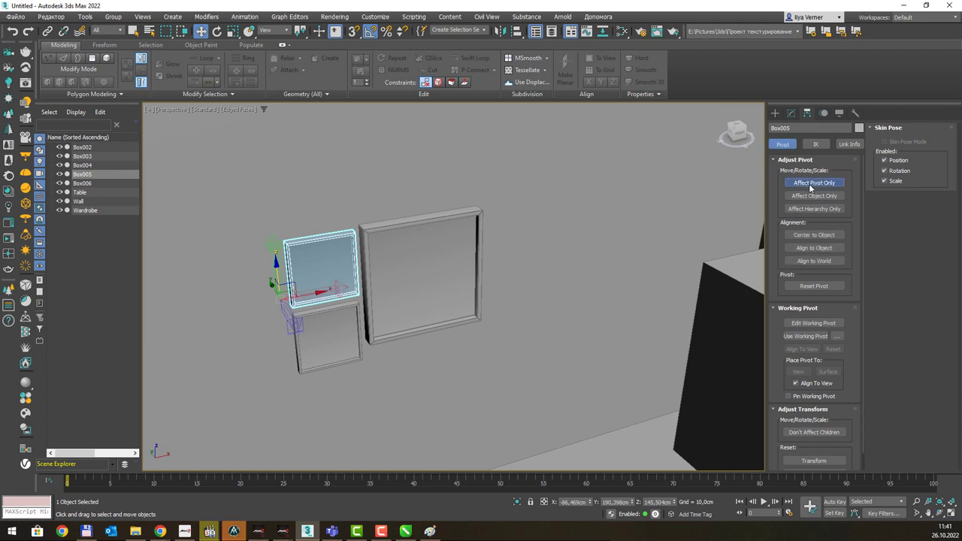
left_click(814, 234)
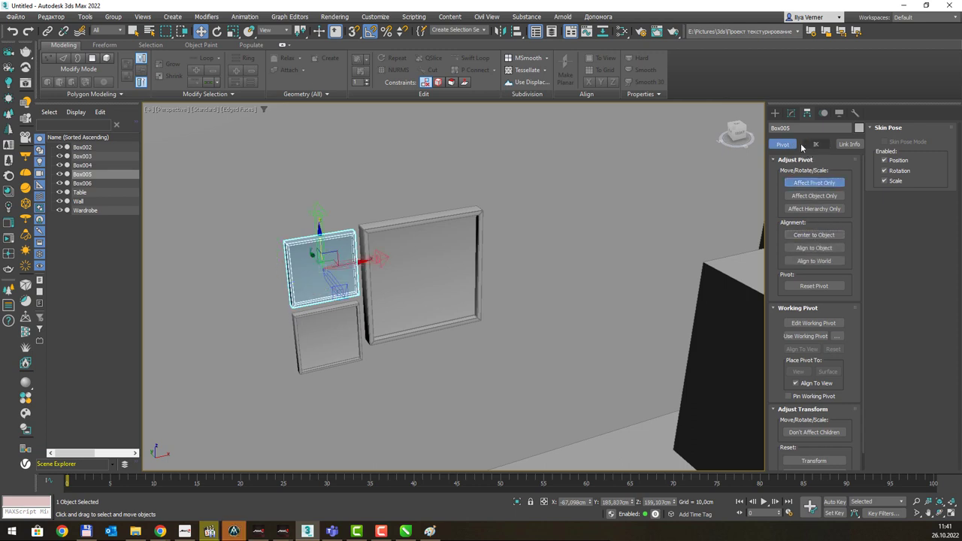
Centre Box006's pivot to the object and turn Affect Pivot Only off.
left_click(367, 305)
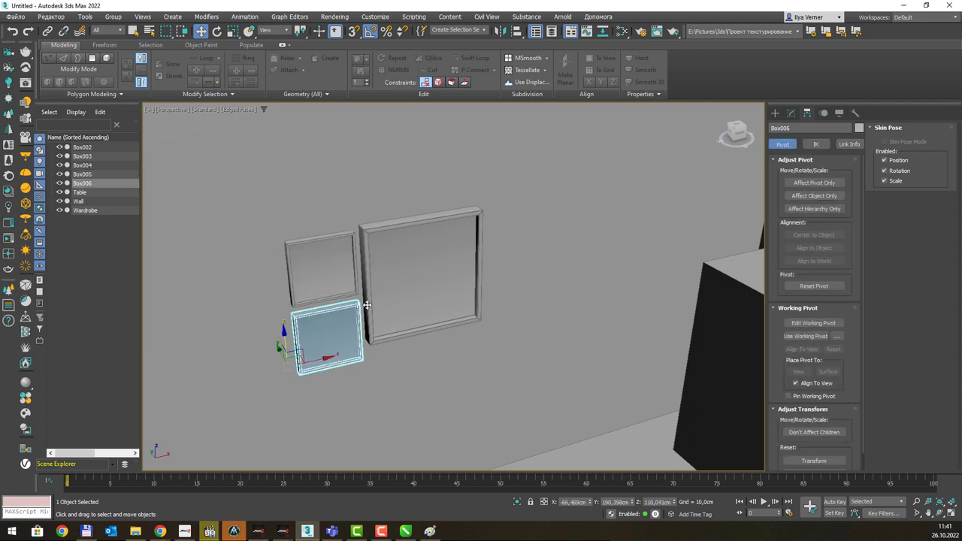
left_click(812, 183)
left_click(813, 235)
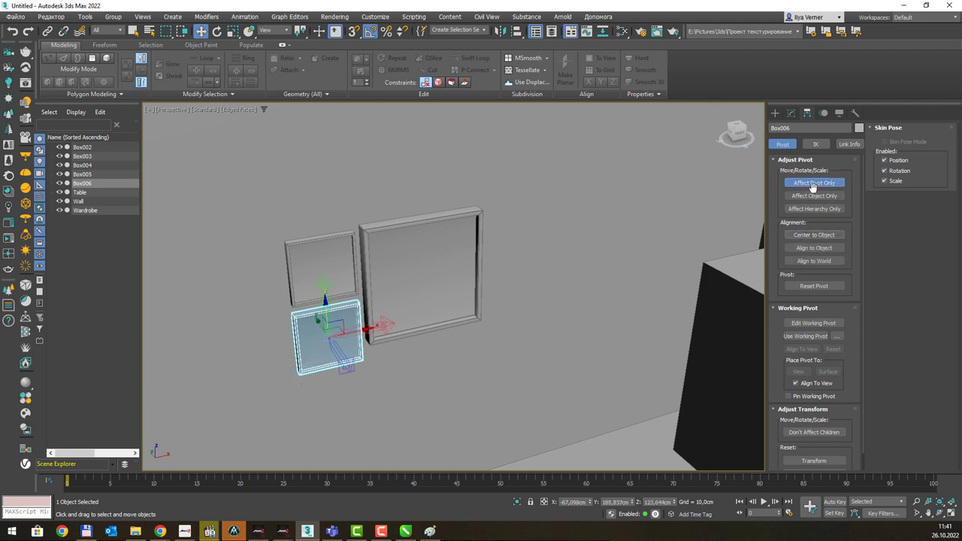
left_click(797, 184)
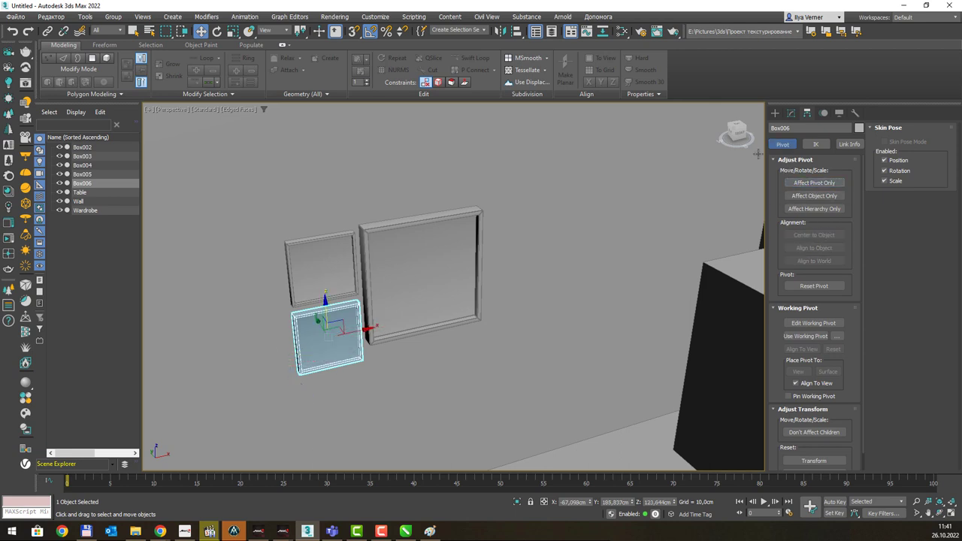
left_click(790, 114)
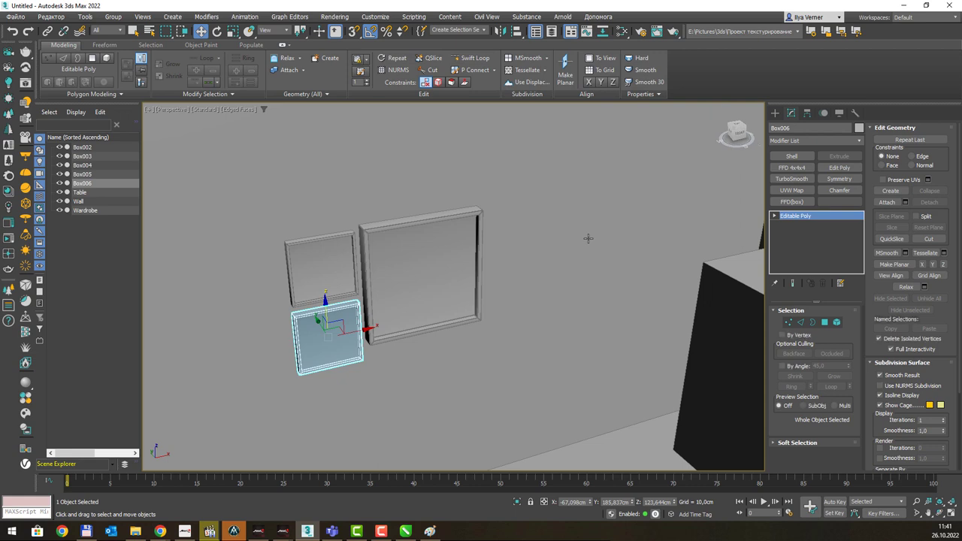
Scale the lower panel Box006's polygons down to about 64%.
key("4")
key("r")
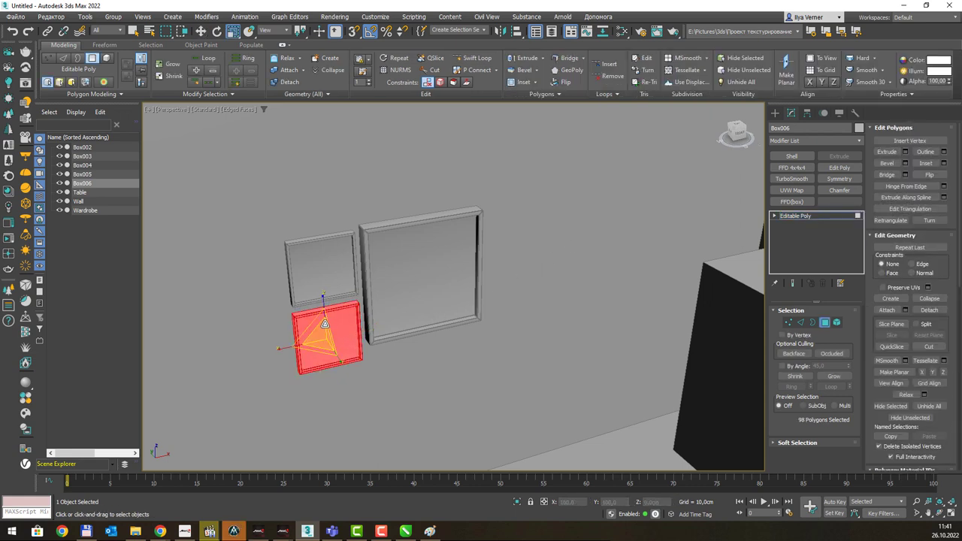
left_click_drag(324, 324, 324, 353)
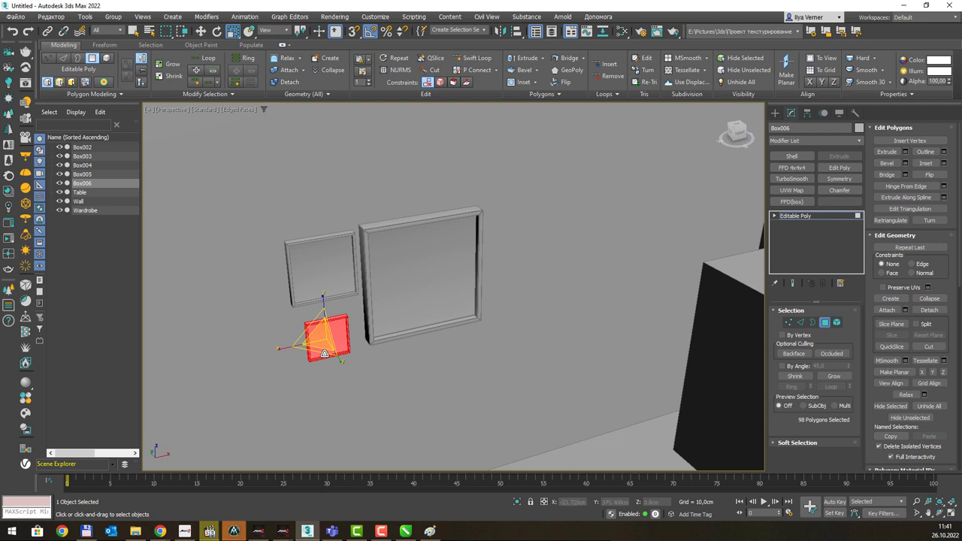
In the Front view, move Box006 up beneath the upper panel.
key("f")
key("z")
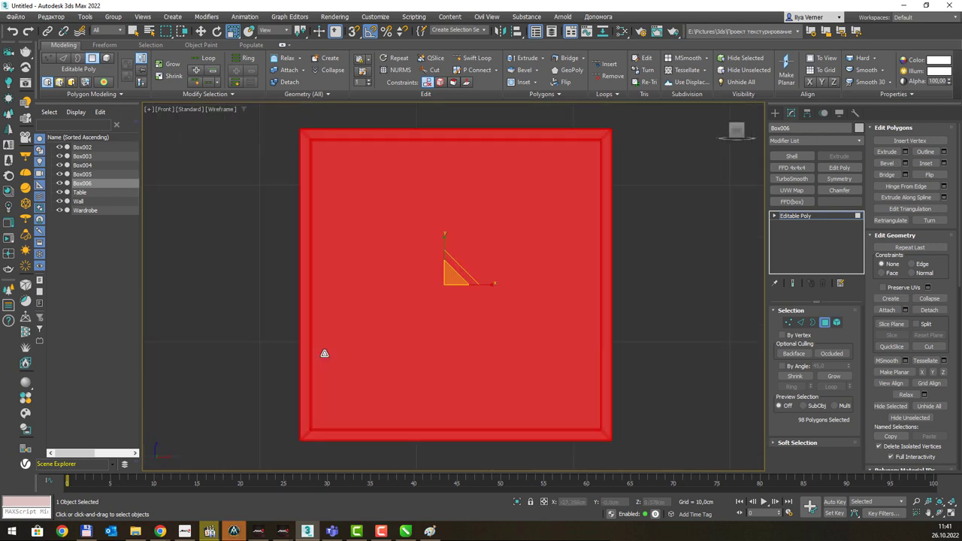
scroll(324, 350, "down", 5)
scroll(342, 324, "down", 3)
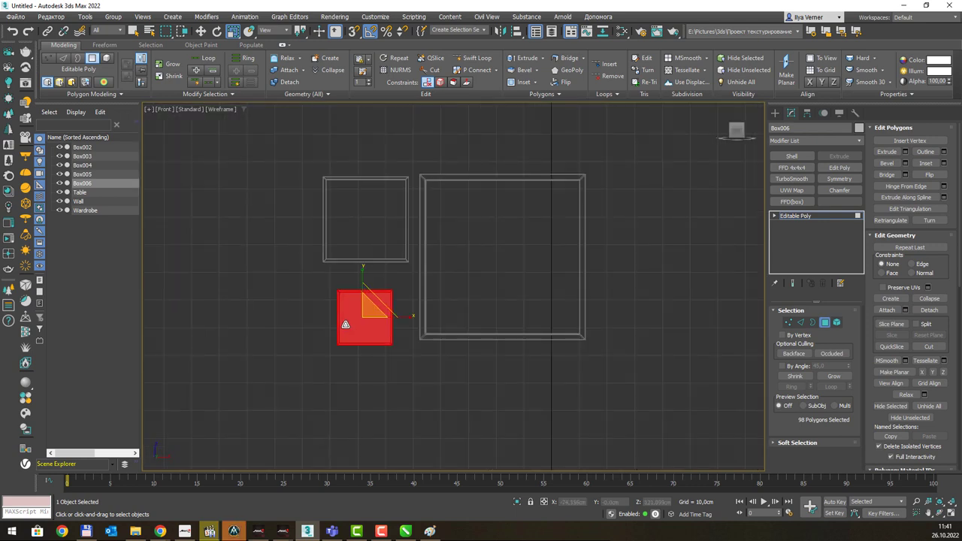
left_click(830, 322)
key("w")
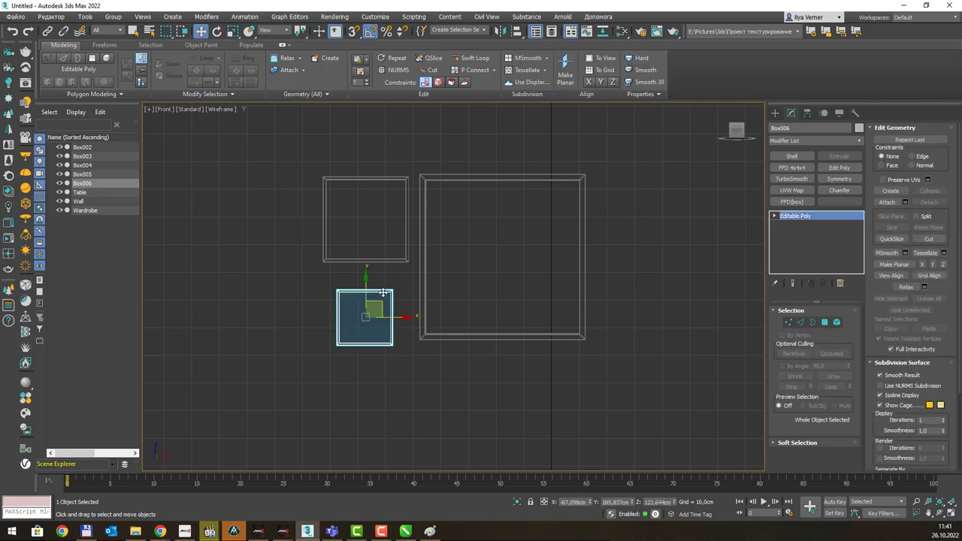
left_click_drag(377, 300, 395, 293)
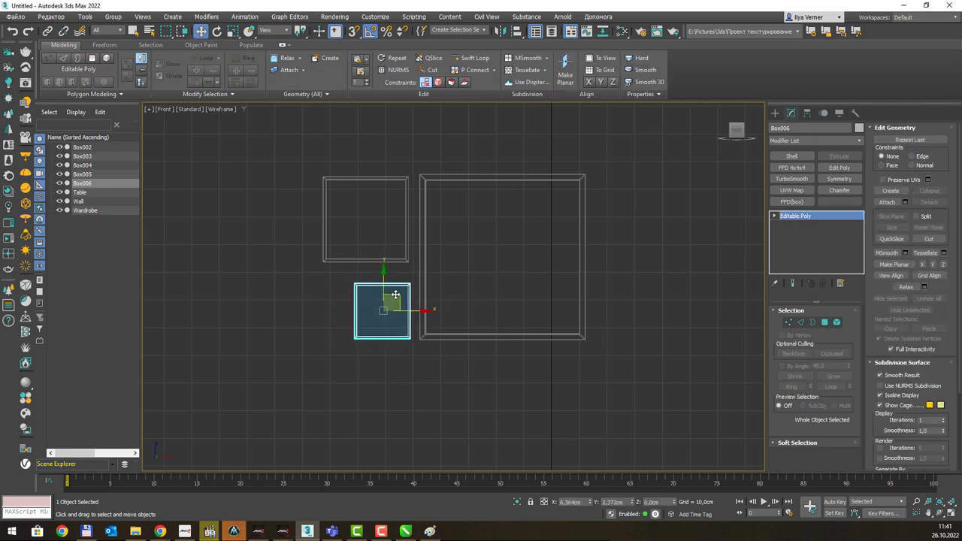
Nudge Box005 slightly right and up to line it up with Box006.
left_click(409, 188)
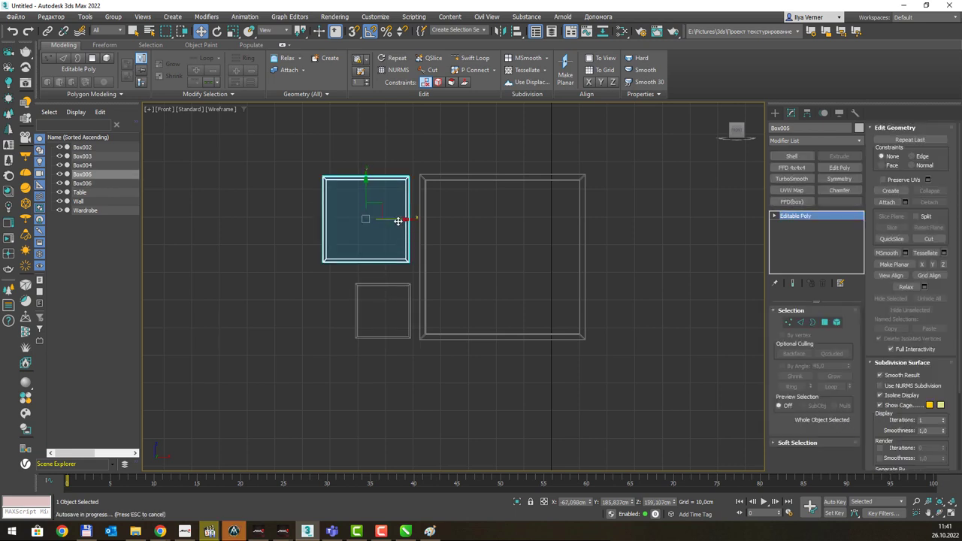
left_click_drag(402, 221, 401, 218)
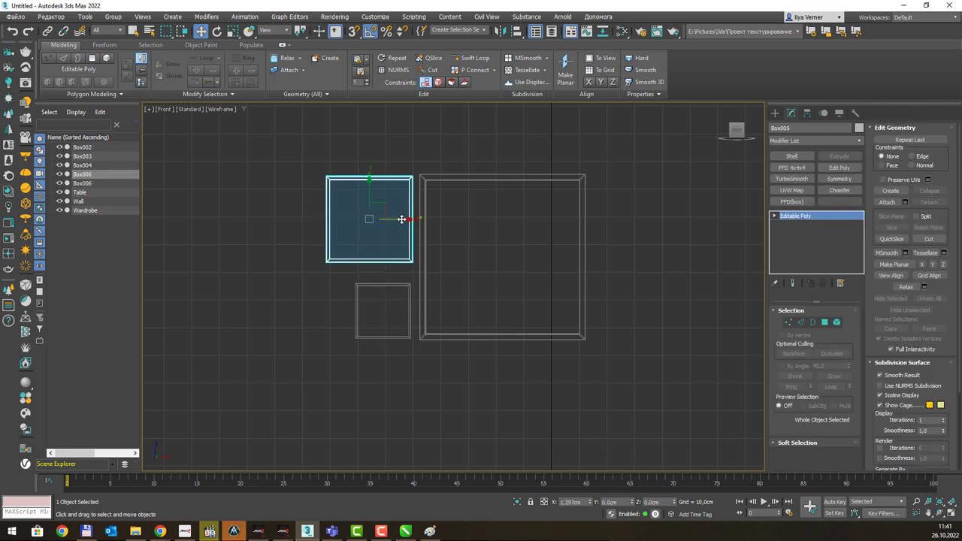
left_click(394, 286)
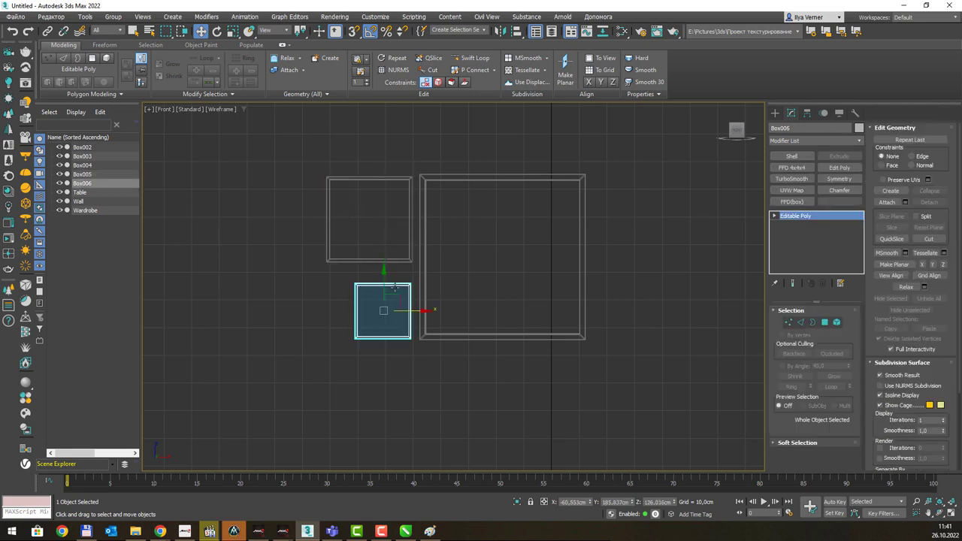
left_click(381, 179)
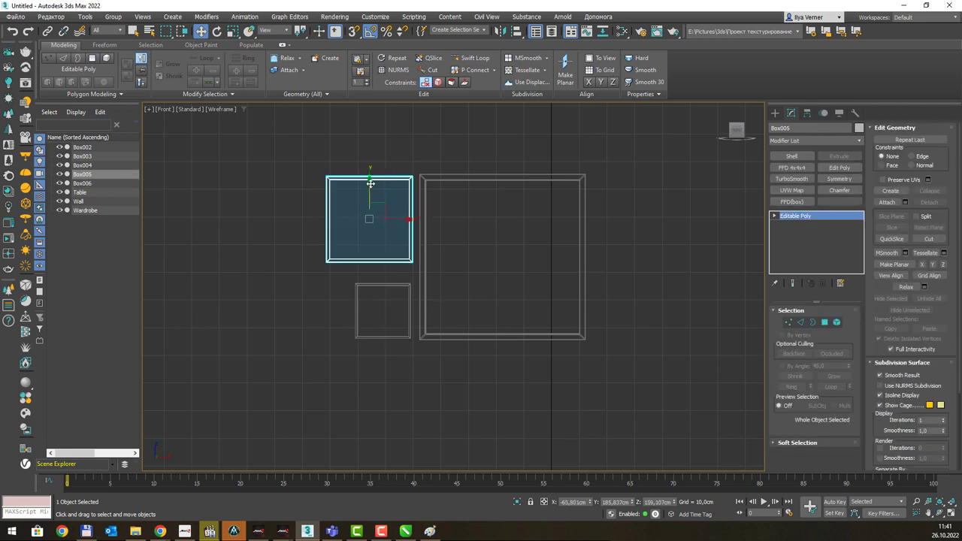
left_click_drag(371, 183, 370, 183)
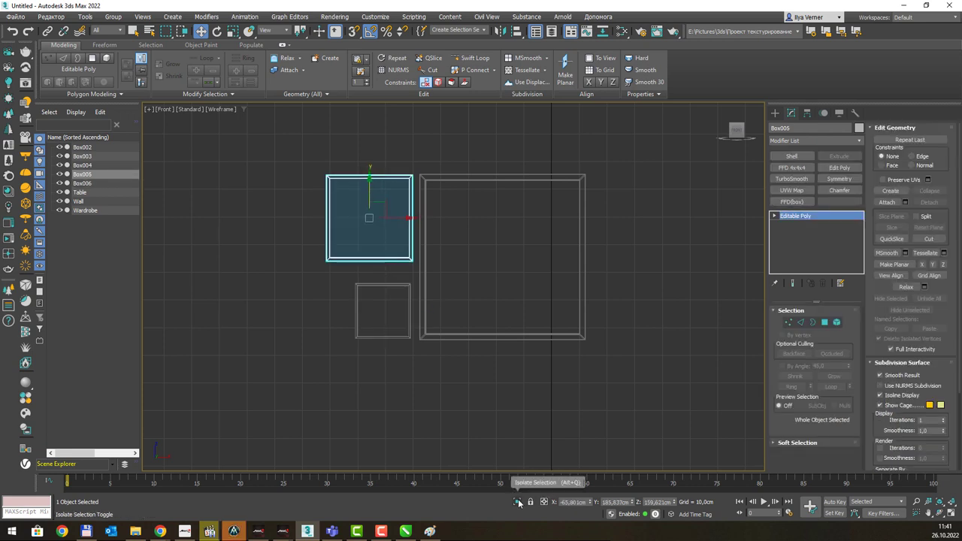
Select both small panels and slide them sideways together in the Left view.
key("p")
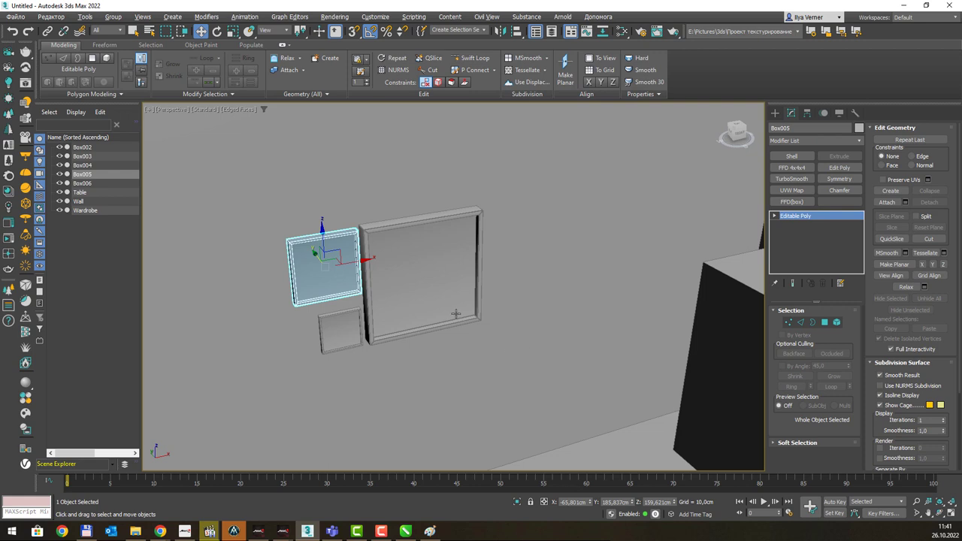
middle_click_drag(455, 313, 462, 322, "alt")
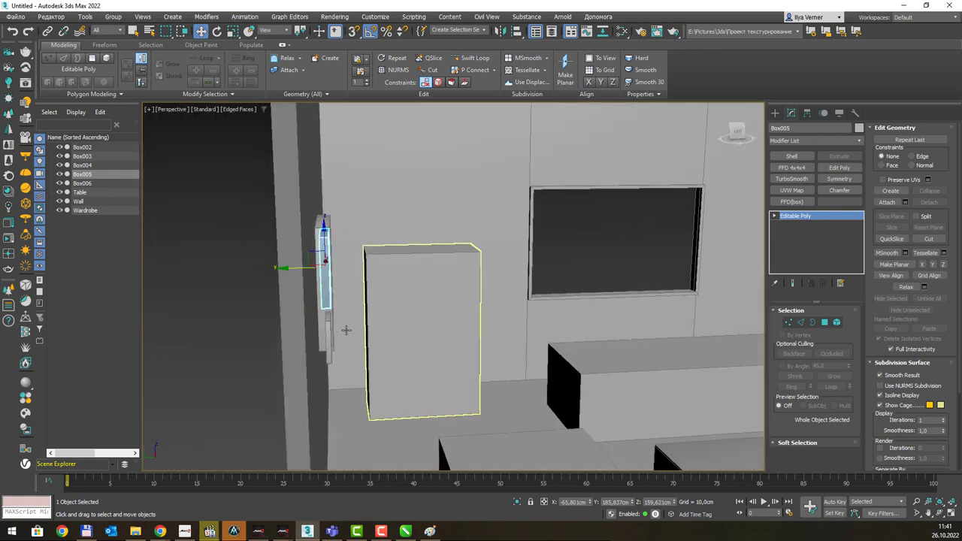
left_click(328, 331, "ctrl")
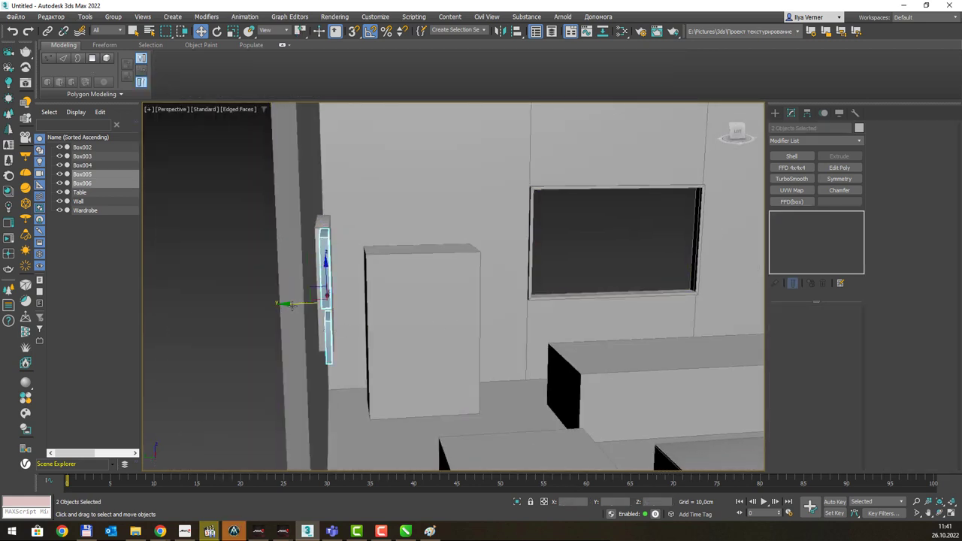
key("l")
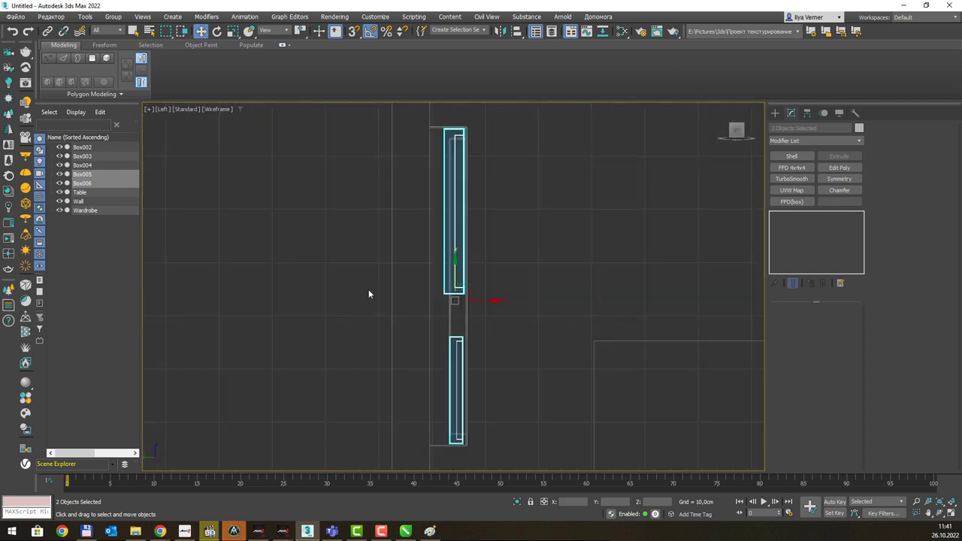
left_click_drag(484, 299, 471, 300)
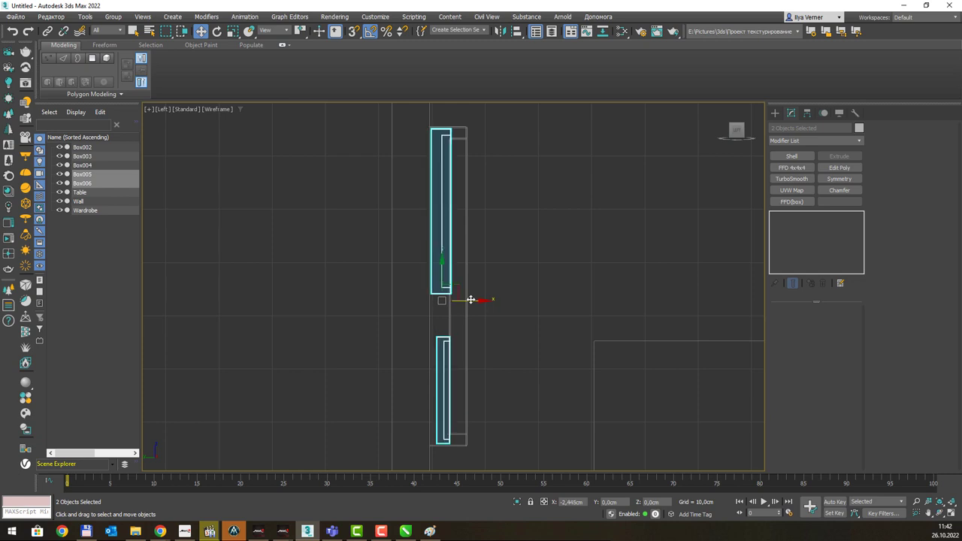
Shift Box006 slightly left to align with Box005, then return to Perspective.
left_click(445, 344)
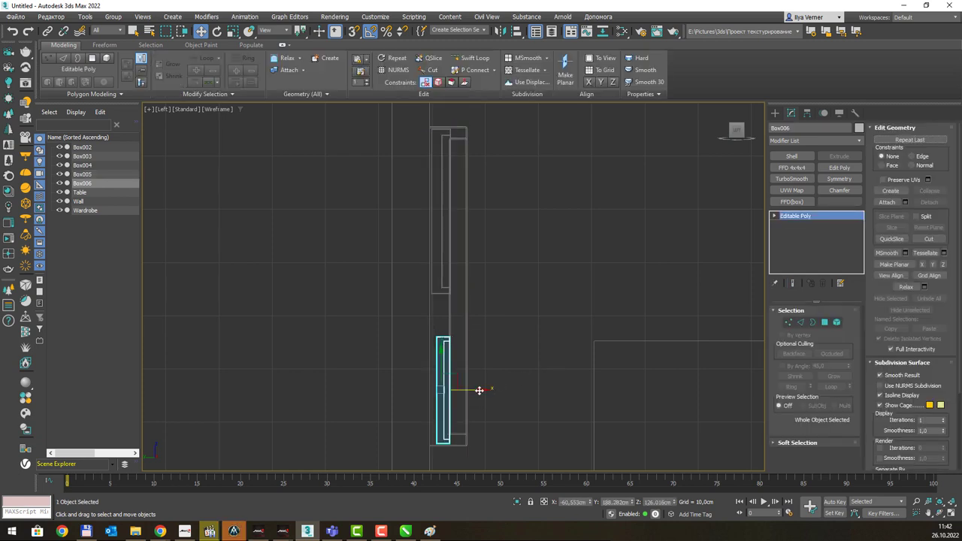
left_click_drag(478, 390, 473, 389)
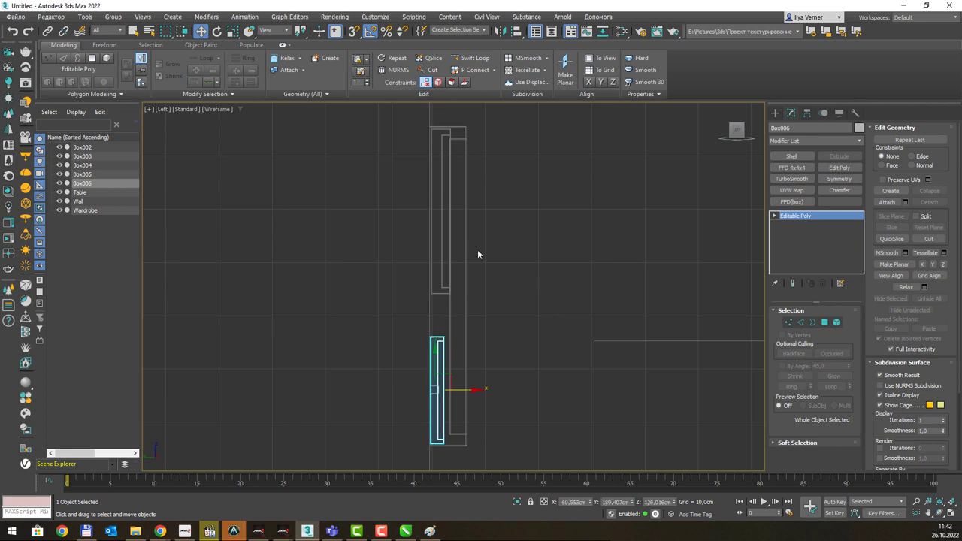
key("p")
mouse_move(450, 235)
middle_mouse_down("alt")
mouse_move(423, 236)
mouse_move(406, 264)
mouse_move(421, 249)
mouse_move(415, 255)
middle_mouse_up("alt")
key("q")
scroll(425, 245, "down", 1)
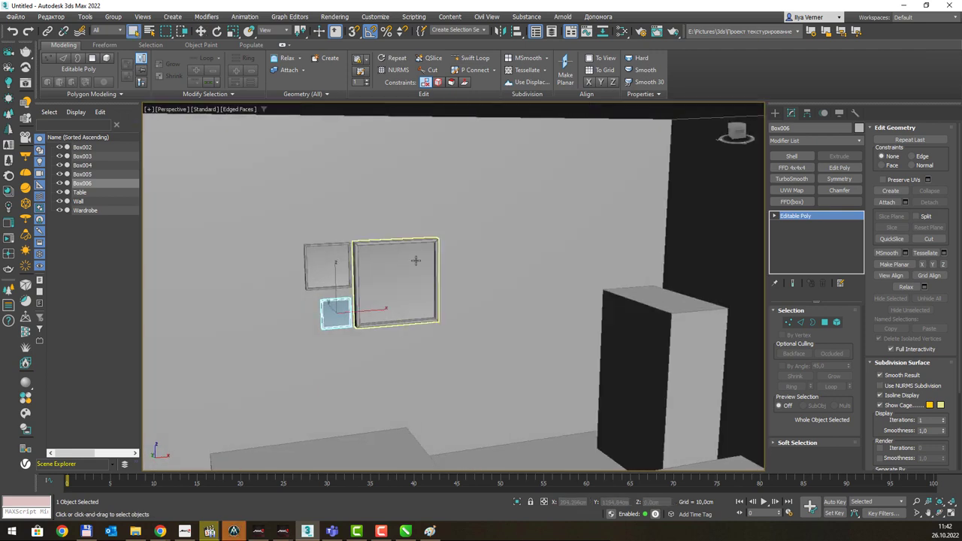
Slide the large wall frame Box004 slightly right along X.
left_click(411, 307)
key("w")
left_click_drag(422, 282, 431, 281)
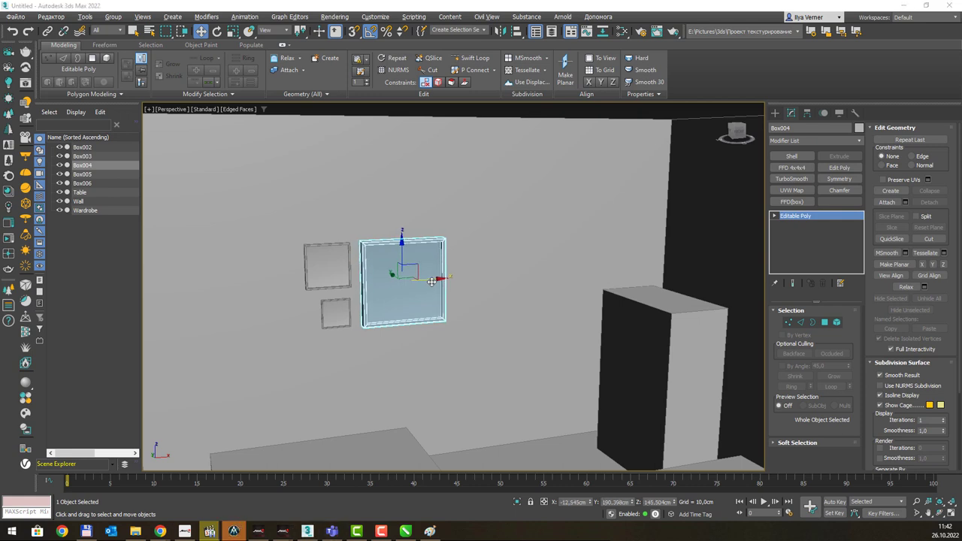
Compare the room against the Paint reference image and bring up standard primitive creation.
key("alt+Tab")
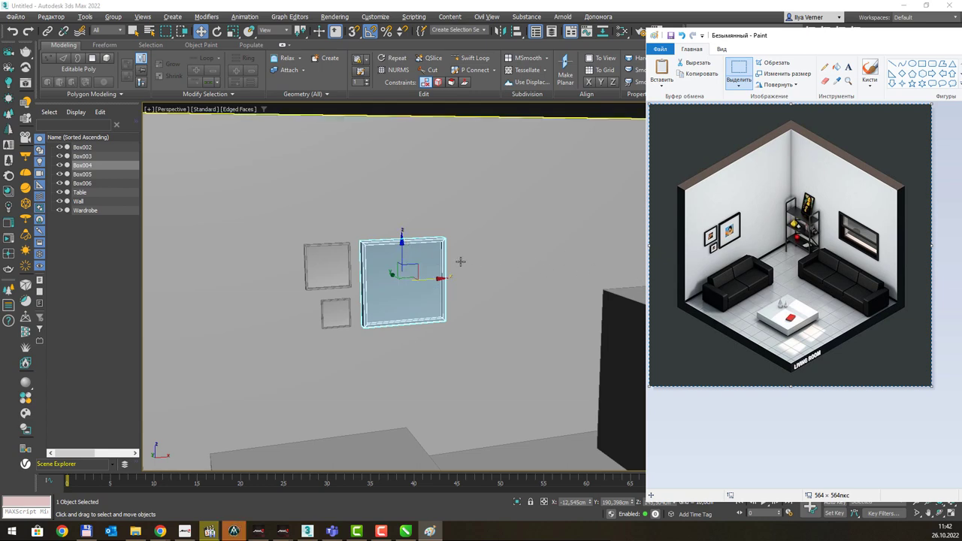
left_click(421, 240)
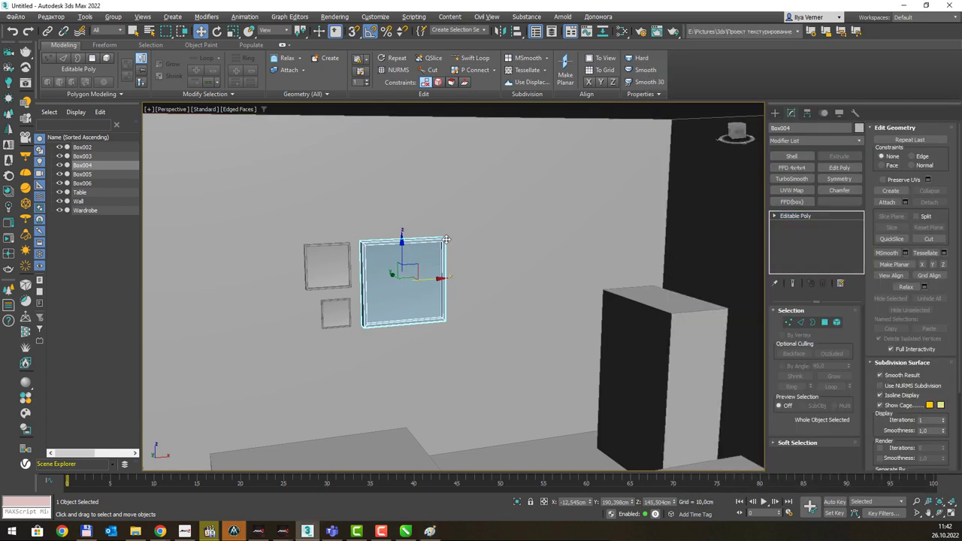
scroll(481, 199, "down", 2)
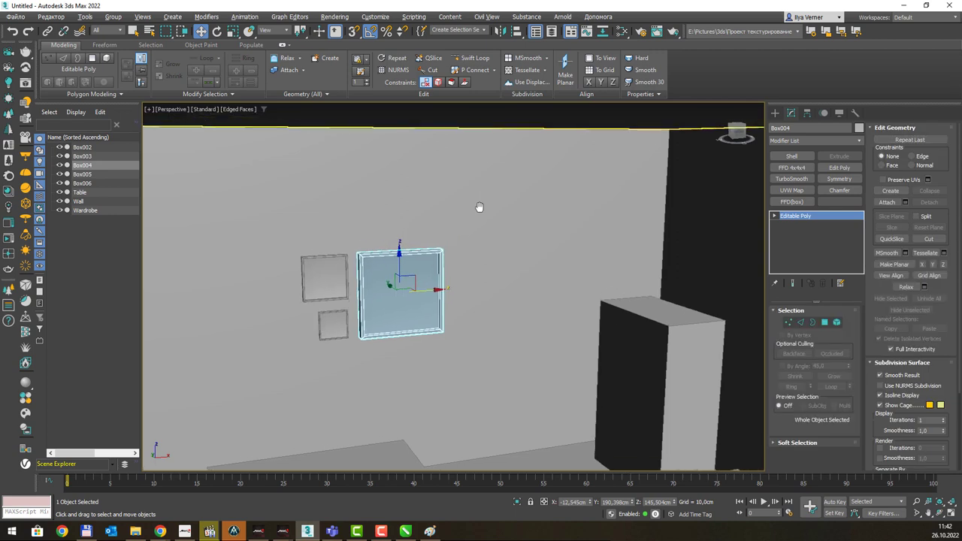
scroll(481, 202, "down", 5)
key("q")
middle_click_drag(516, 212, 567, 257, "alt")
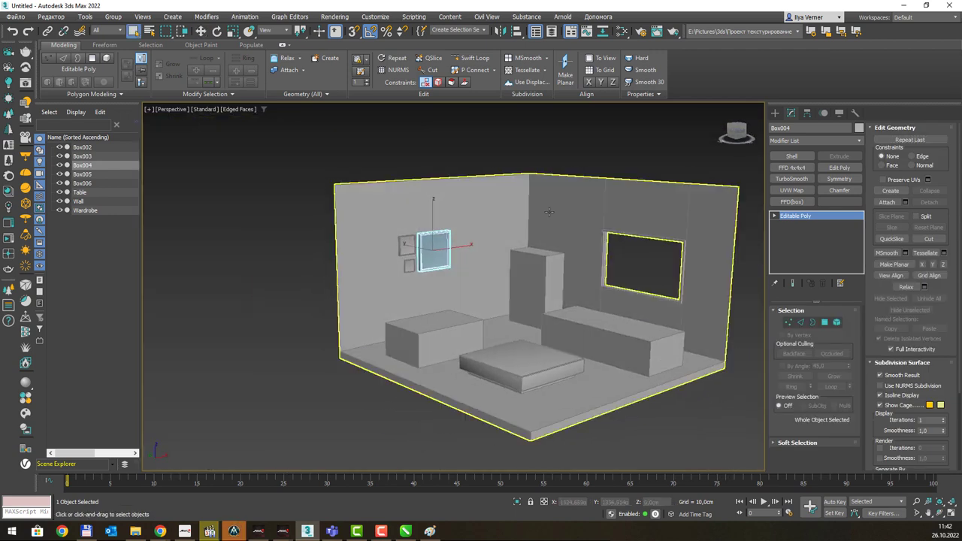
key("alt+Tab")
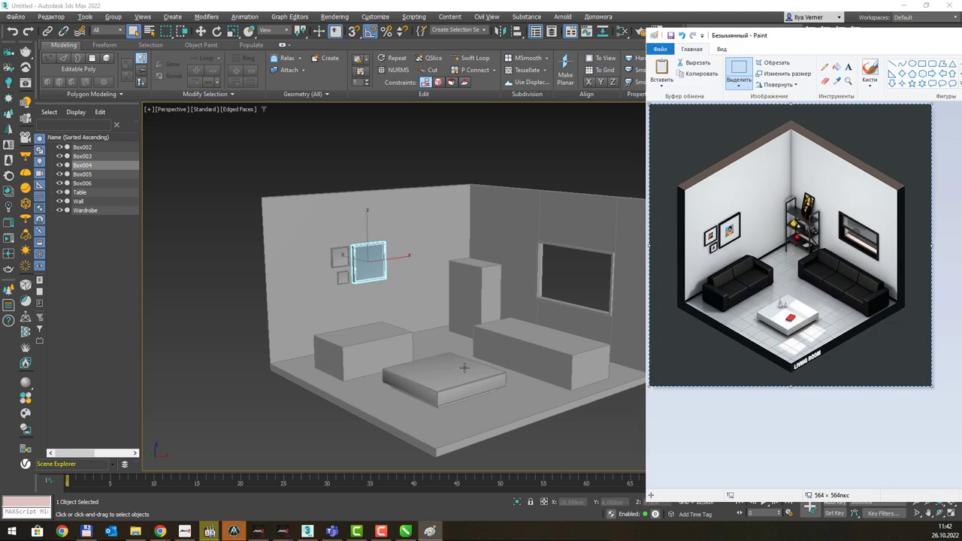
scroll(472, 364, "up", 3)
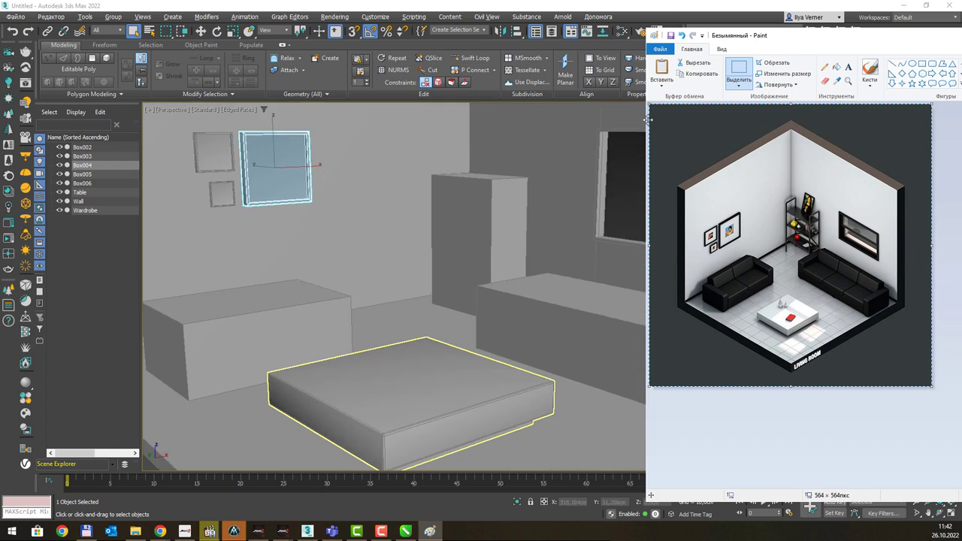
key("alt+Tab")
left_click(775, 112)
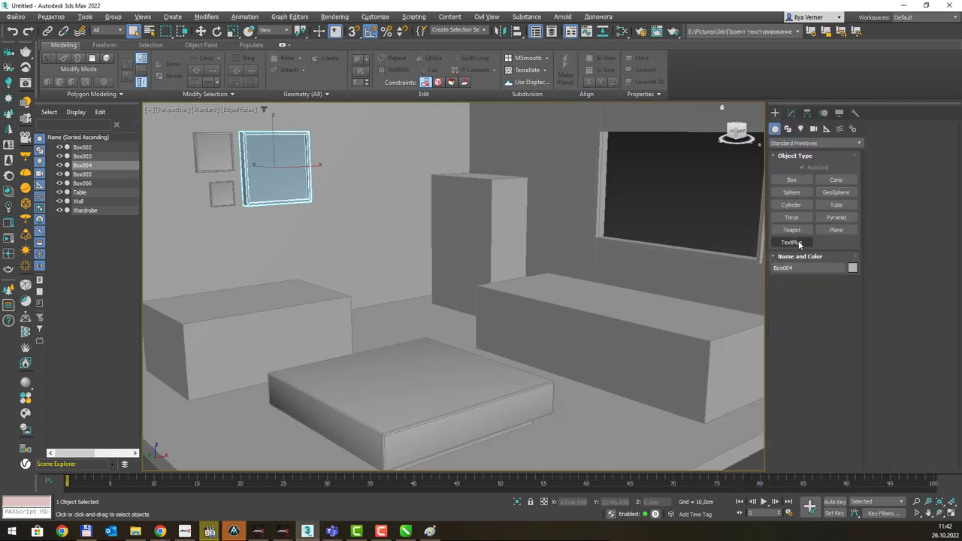
left_click(791, 180)
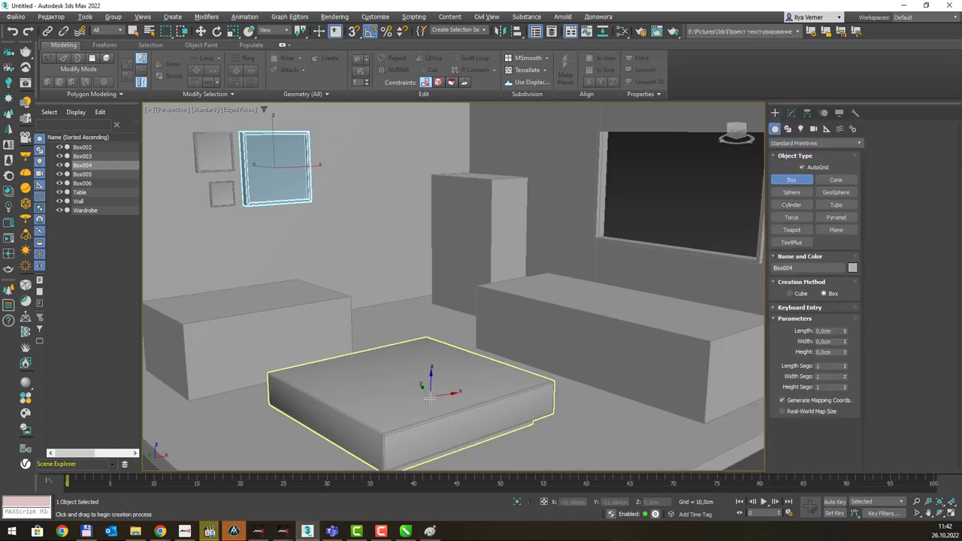
left_click_drag(435, 390, 426, 406)
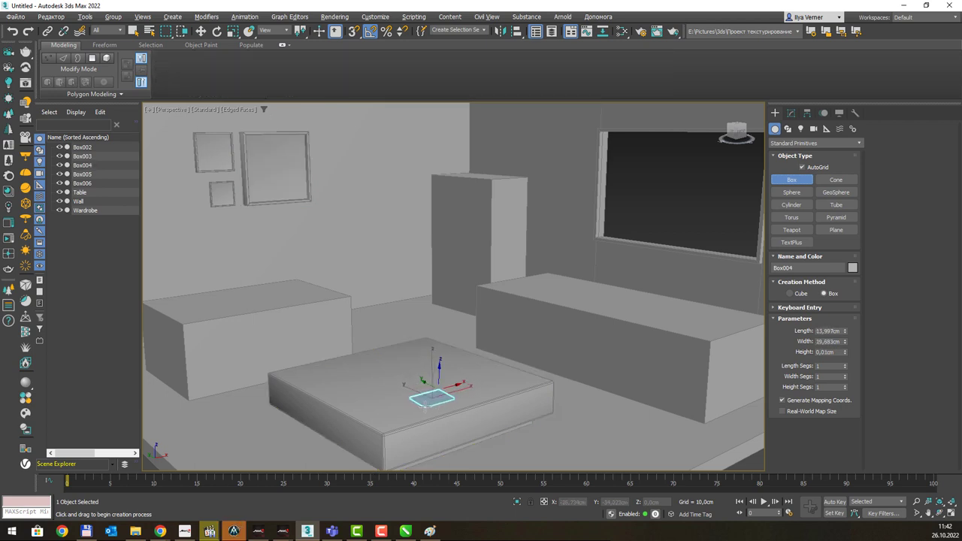
left_click(424, 402)
scroll(430, 399, "up", 2)
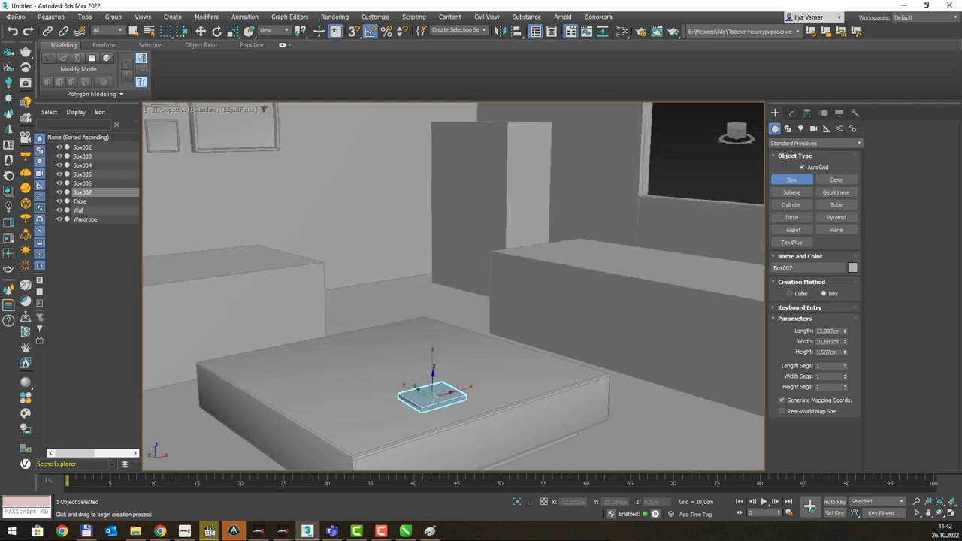
scroll(436, 391, "up", 2)
scroll(443, 379, "up", 2)
key("w")
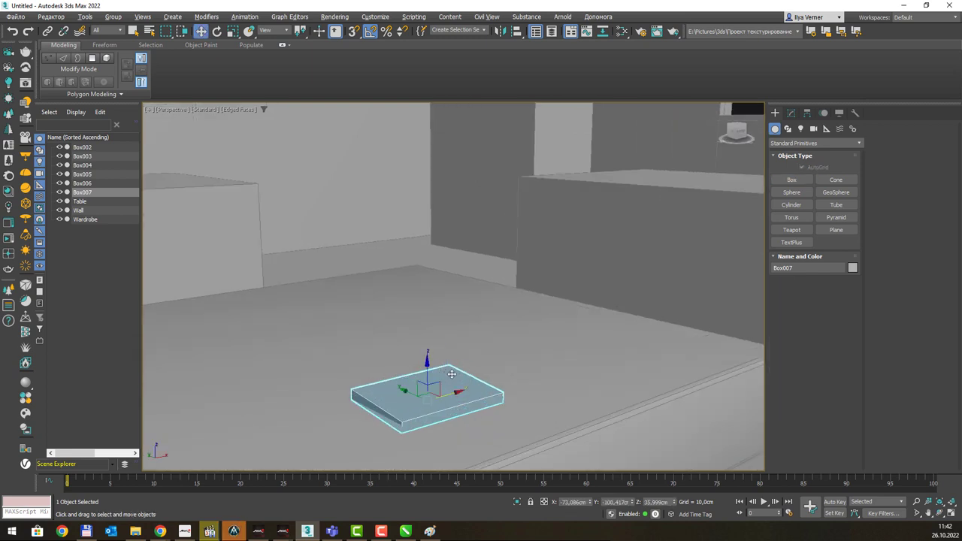
middle_click_drag(451, 368, 481, 356, "alt")
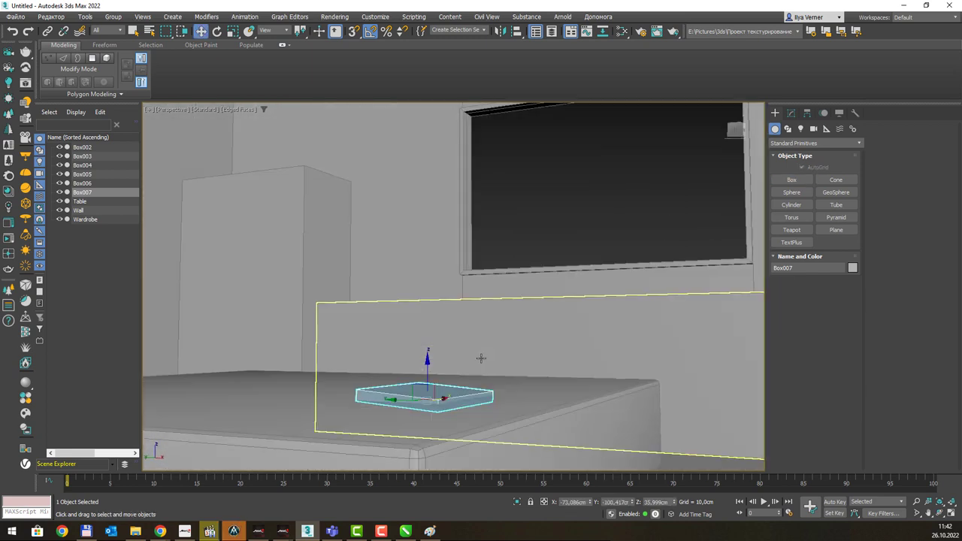
key("ctrl+z")
scroll(484, 340, "down", 2)
scroll(473, 353, "down", 2)
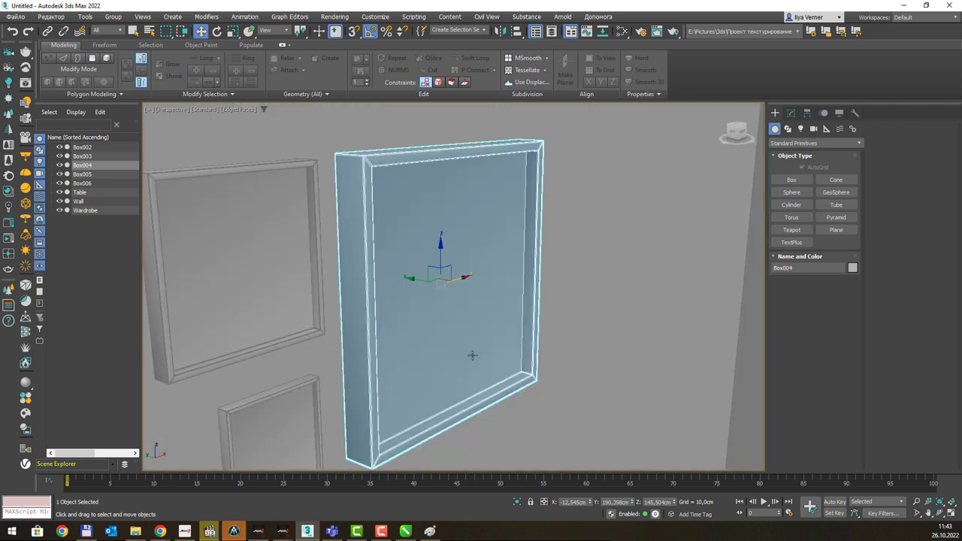
scroll(473, 353, "down", 2)
scroll(475, 353, "down", 3)
scroll(473, 355, "down", 2)
scroll(462, 357, "up", 3)
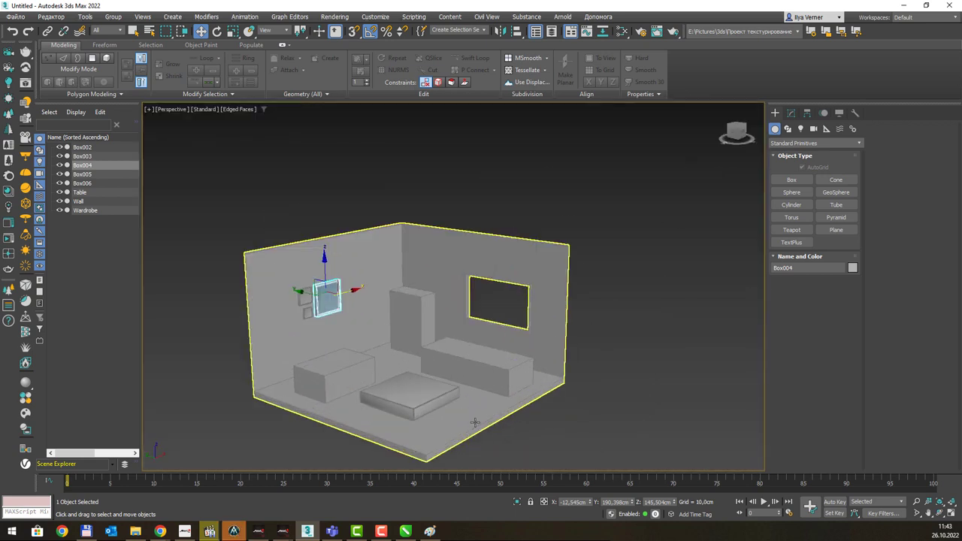
scroll(455, 360, "up", 2)
scroll(448, 363, "up", 2)
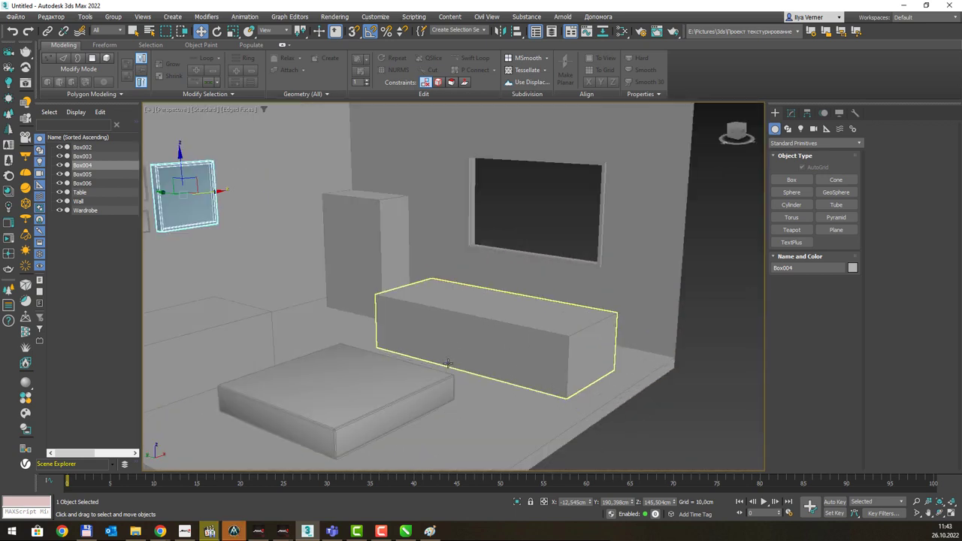
Create a thin flat box, Box007, on the floor beside the table.
left_click(791, 179)
left_click_drag(469, 415, 466, 437)
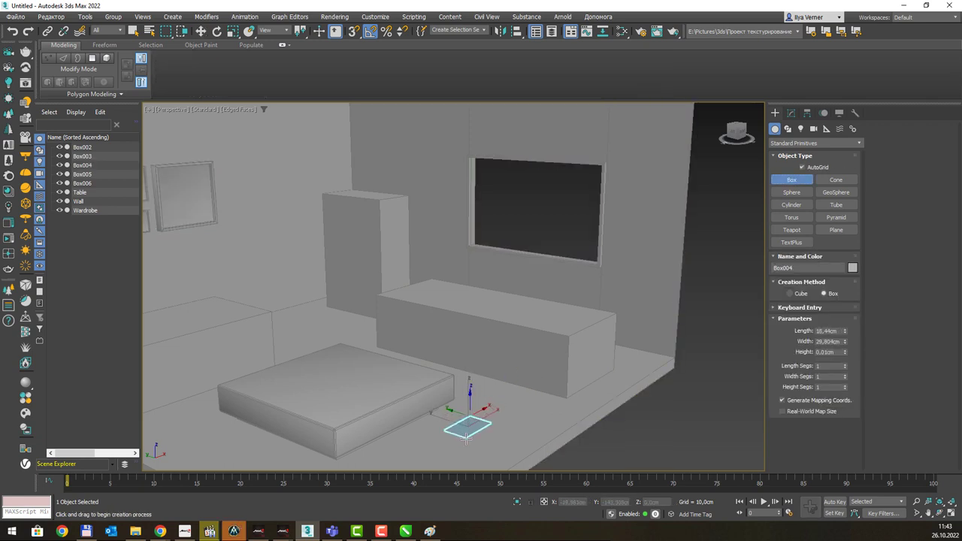
left_click(463, 434)
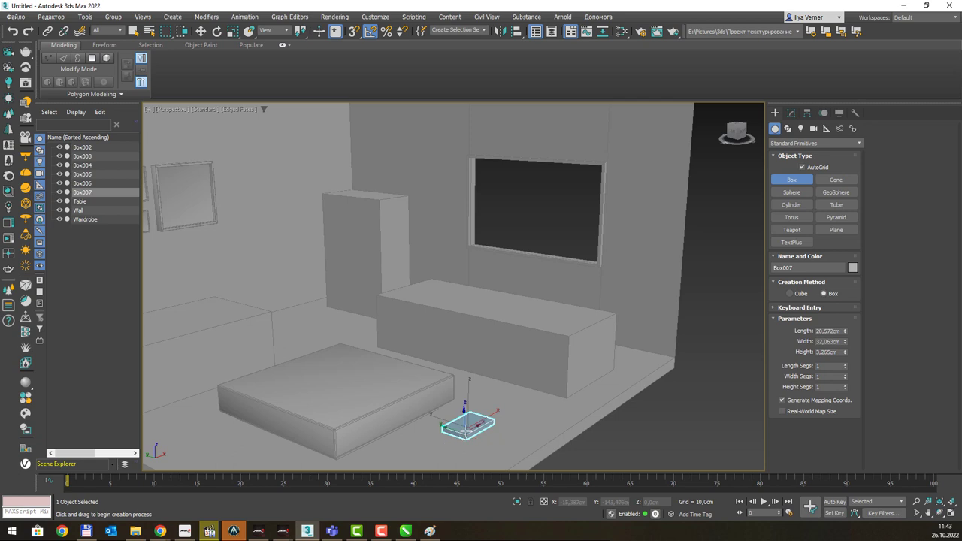
key("w")
Align Box007 centred over the table, its bottom resting on the table's top.
key("alt+a")
left_click(359, 383)
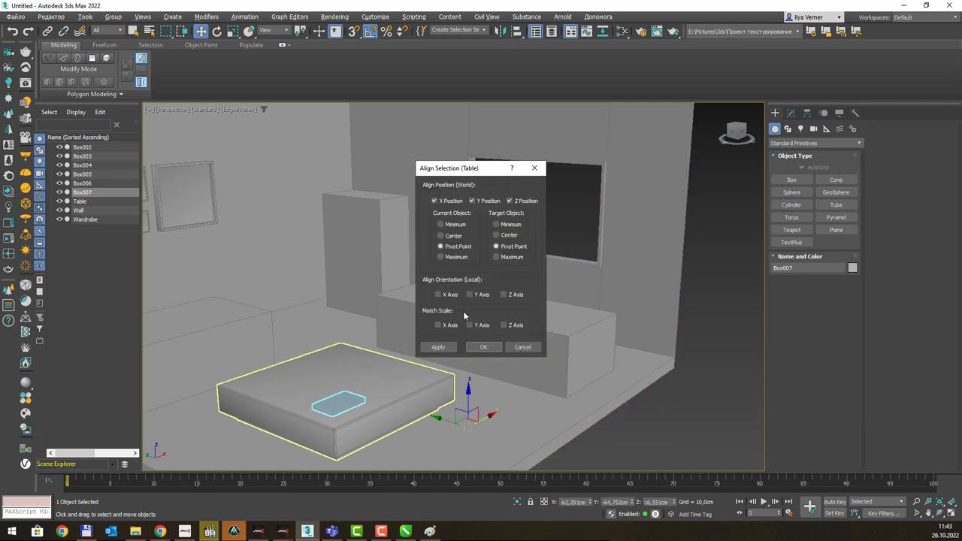
left_click(455, 236)
left_click(496, 236)
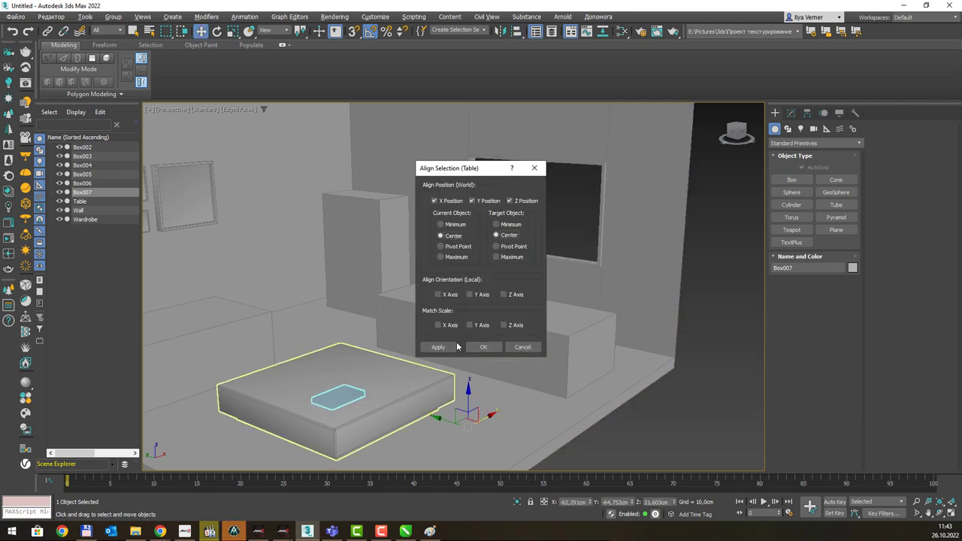
left_click(438, 347)
left_click(517, 200)
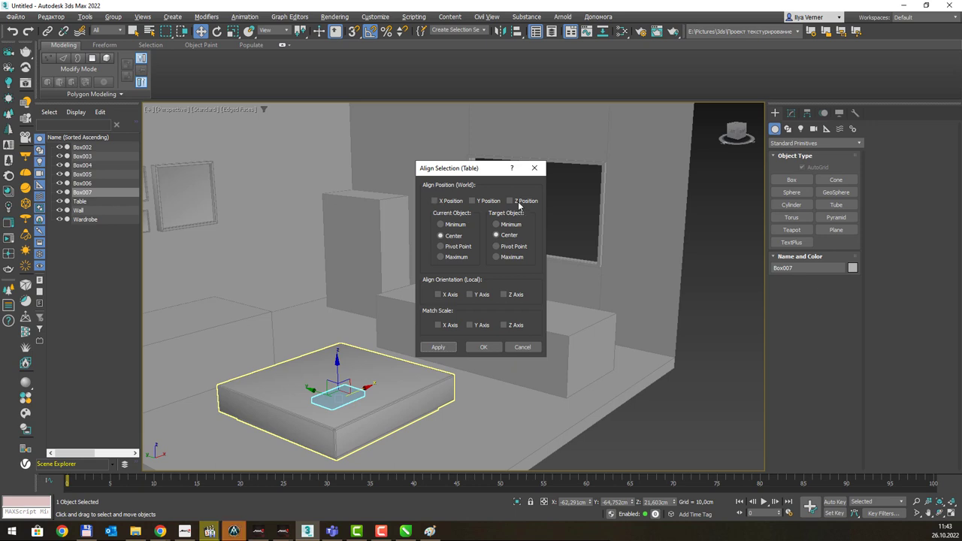
left_click(441, 224)
left_click(496, 257)
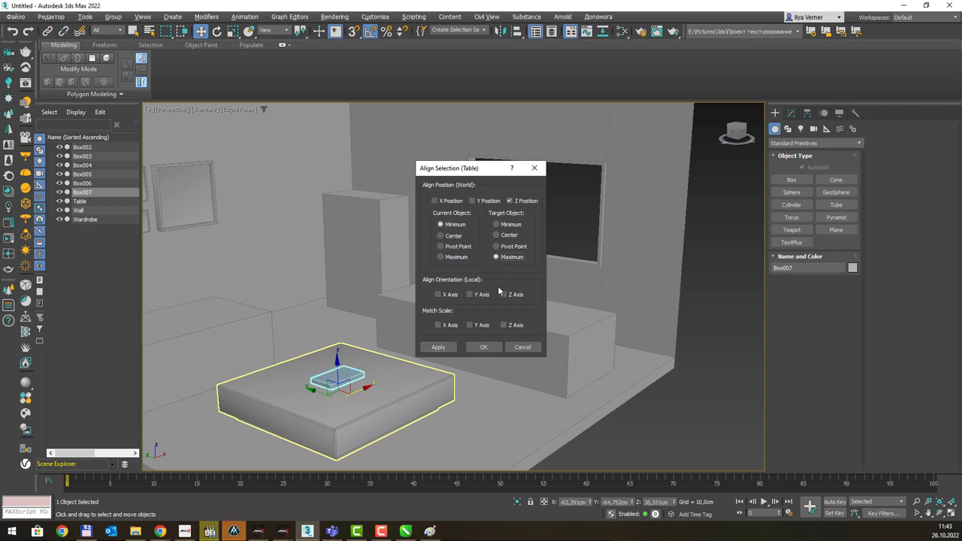
left_click(473, 347)
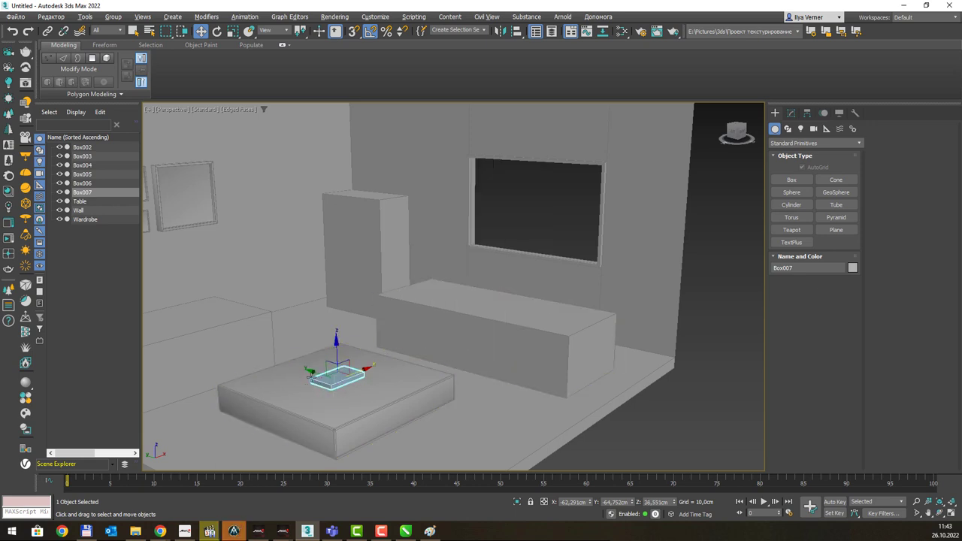
left_click_drag(311, 375, 353, 389)
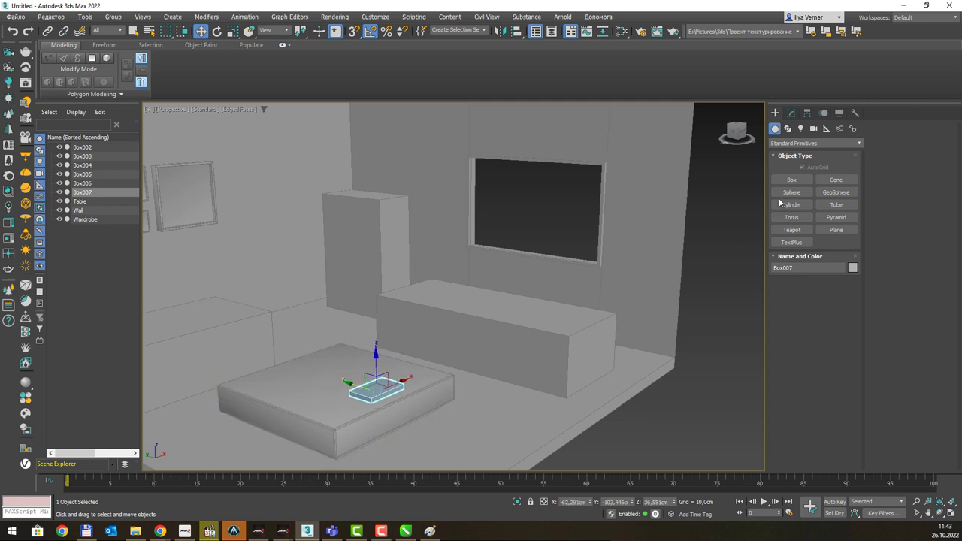
middle_click_drag(494, 291, 599, 250, "alt")
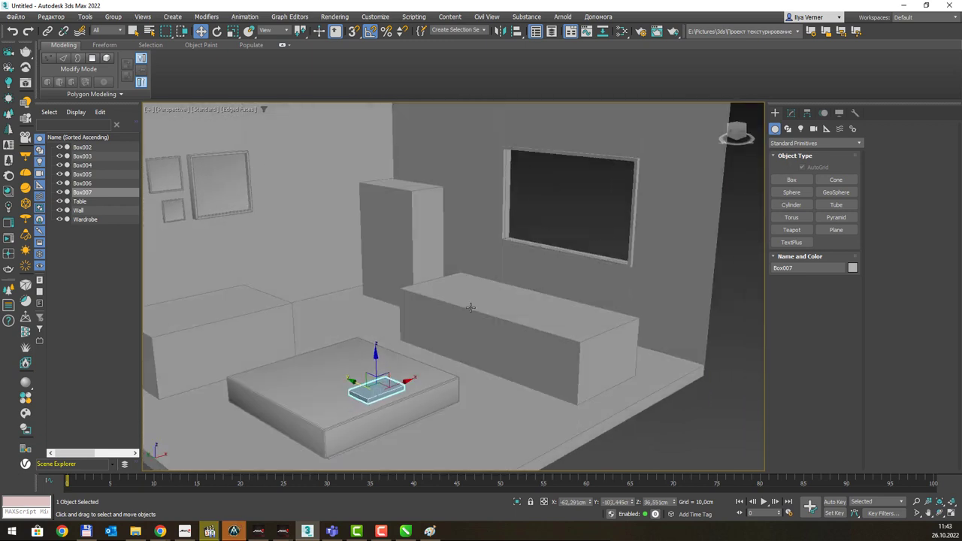
left_click(791, 113)
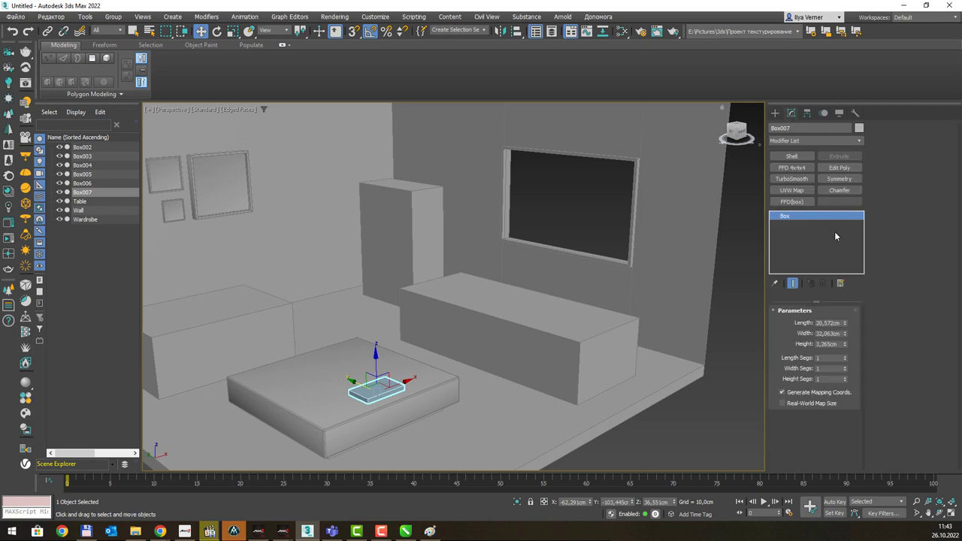
left_click(827, 323)
key("Tab")
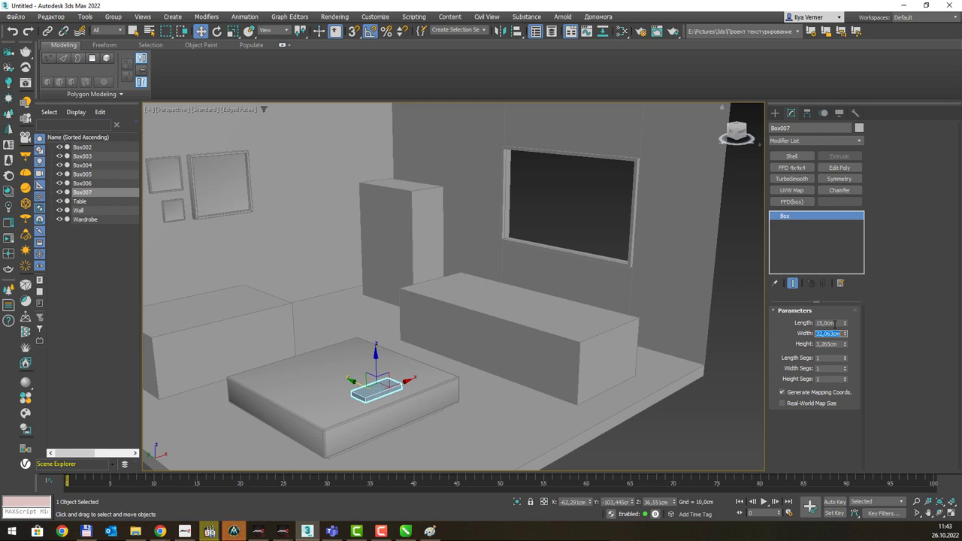
type("5")
key("Return")
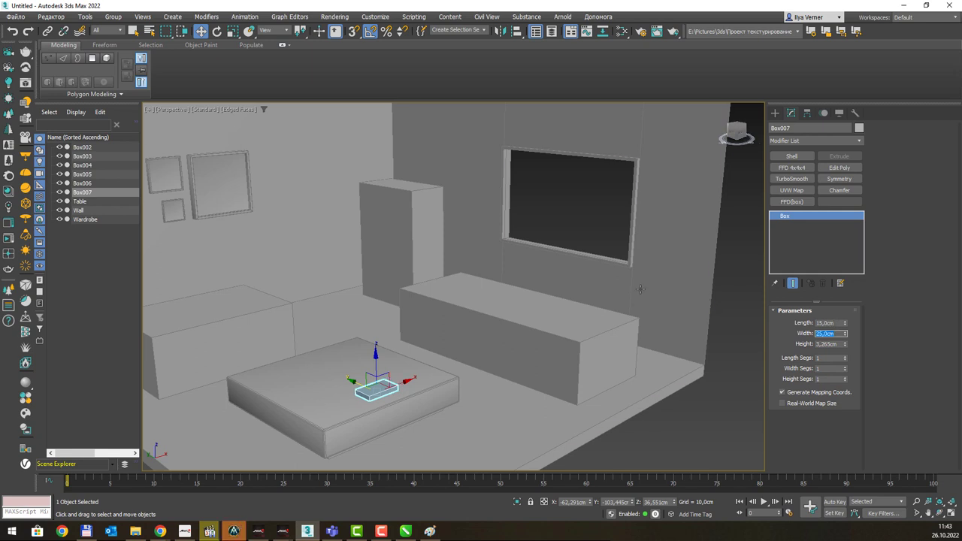
middle_click_drag(376, 362, 434, 359, "alt")
scroll(415, 363, "up", 2)
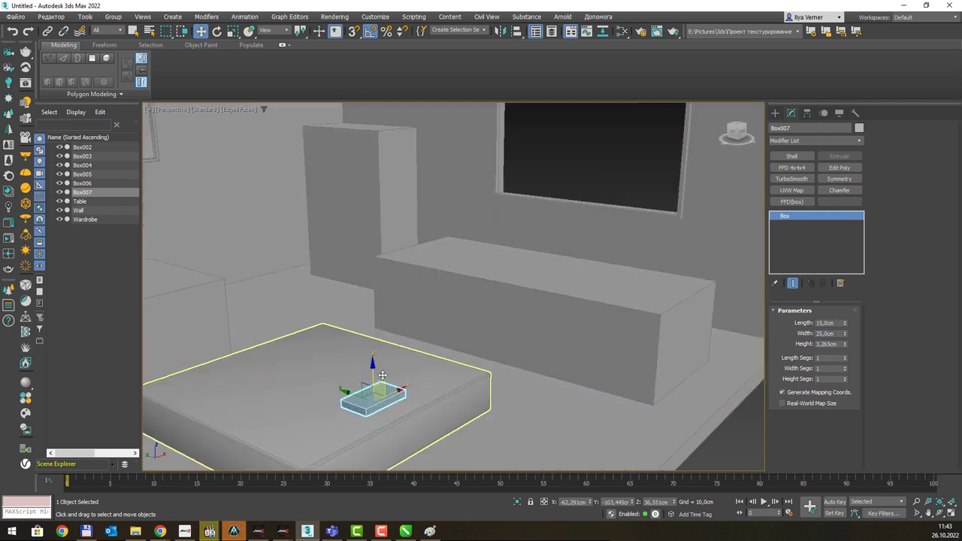
scroll(380, 377, "up", 2)
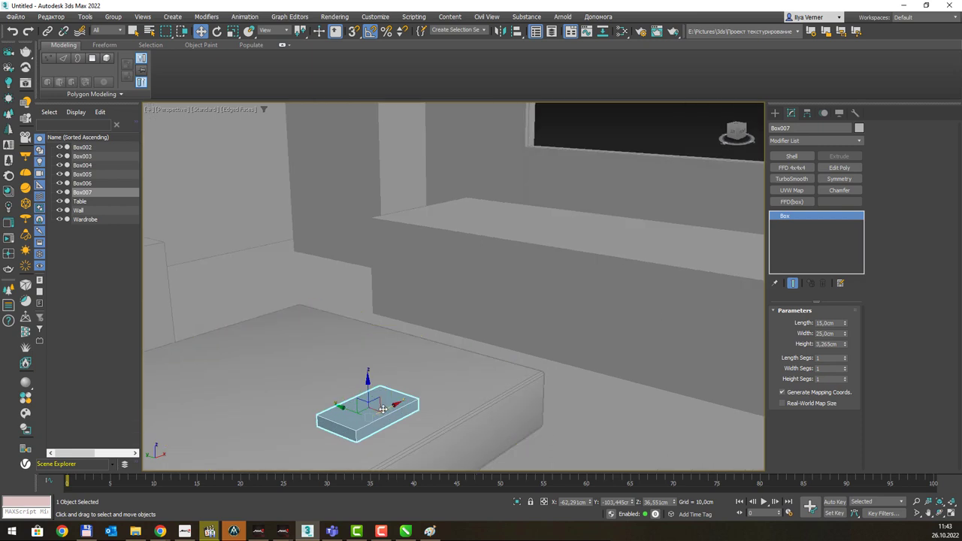
scroll(380, 376, "up", 1)
scroll(382, 379, "up", 1)
scroll(383, 382, "up", 1)
key("q")
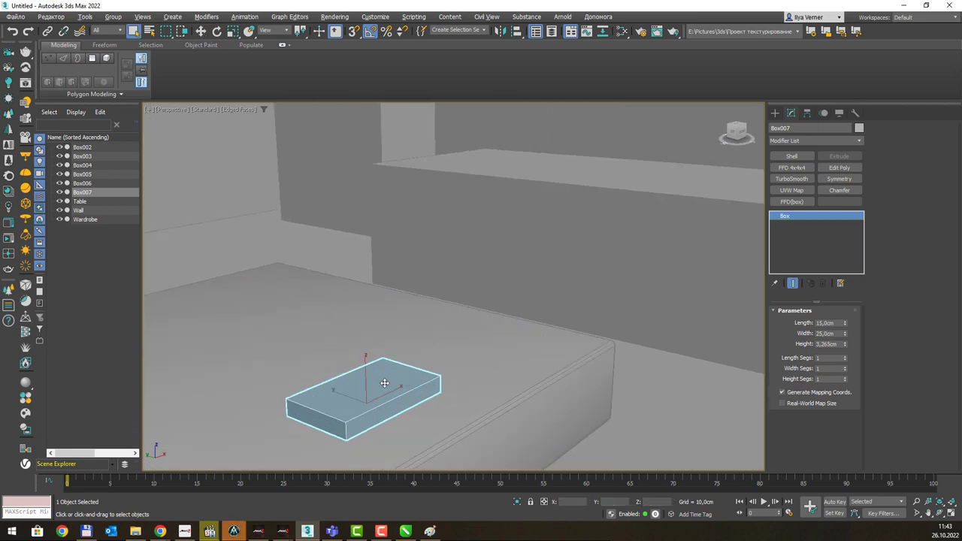
middle_click_drag(384, 383, 386, 380, "alt")
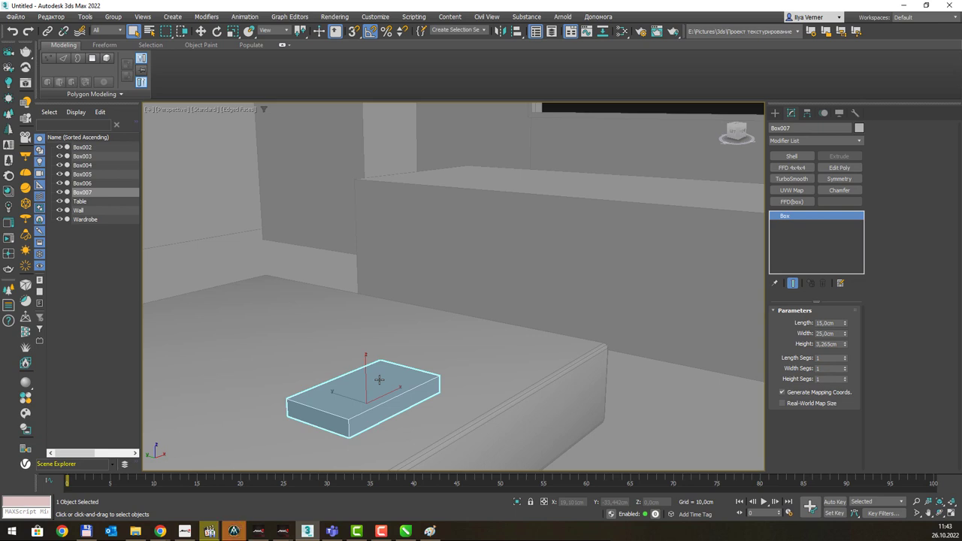
Isolate Box007 and convert it to an Editable Poly.
key("alt+q")
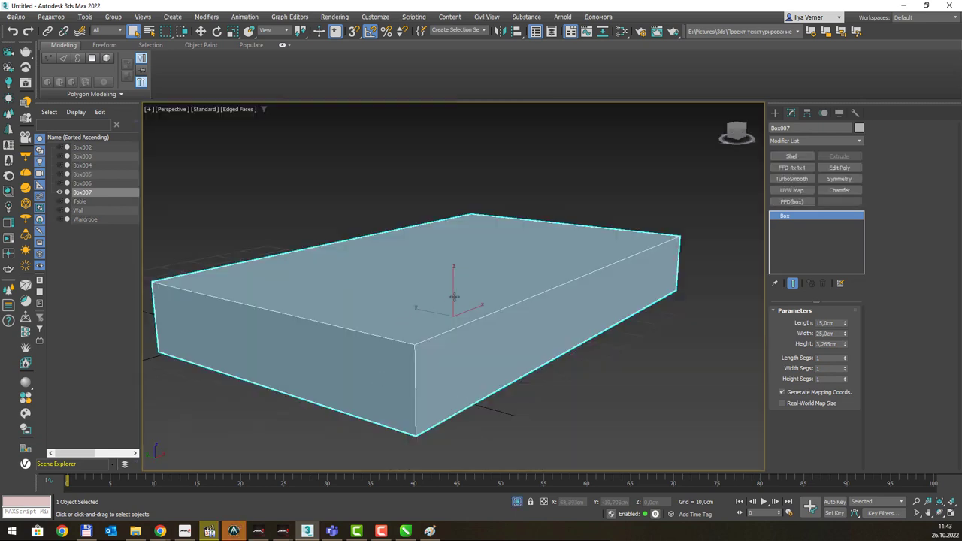
key("w")
middle_click_drag(451, 280, 452, 248, "alt")
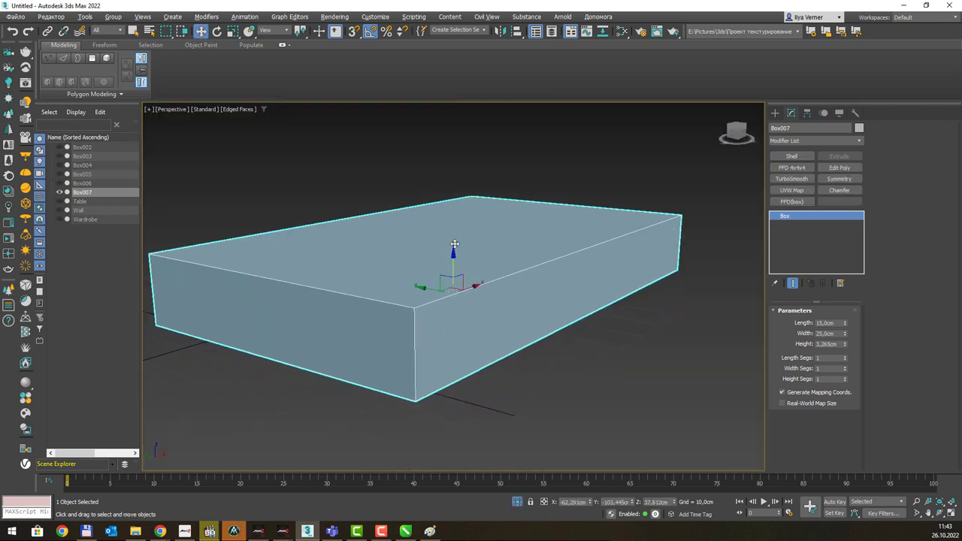
right_click(452, 241)
left_click(574, 352)
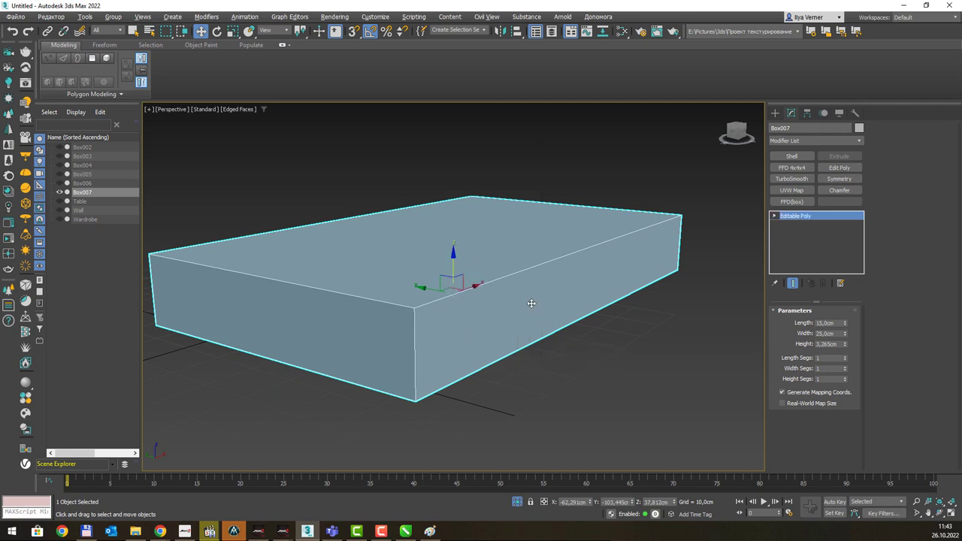
Select the box's top, bottom and front polygons.
key("4")
left_click(485, 248)
middle_click_drag(493, 291, 500, 260, "alt")
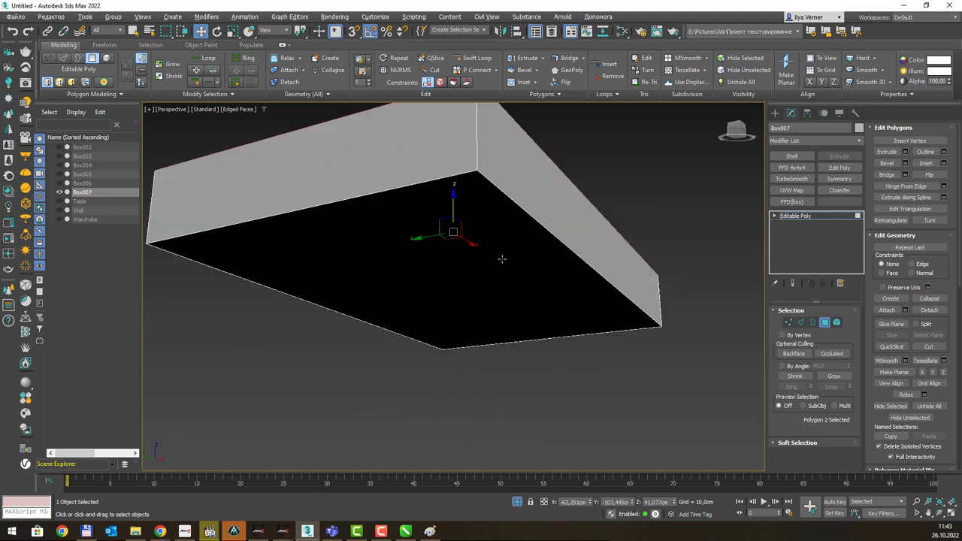
left_click(479, 219, "ctrl")
middle_click_drag(442, 202, 506, 233, "alt")
left_click(468, 345, "ctrl")
mouse_move(556, 271)
middle_mouse_down("alt")
mouse_move(504, 268)
mouse_move(635, 263)
middle_mouse_up("alt")
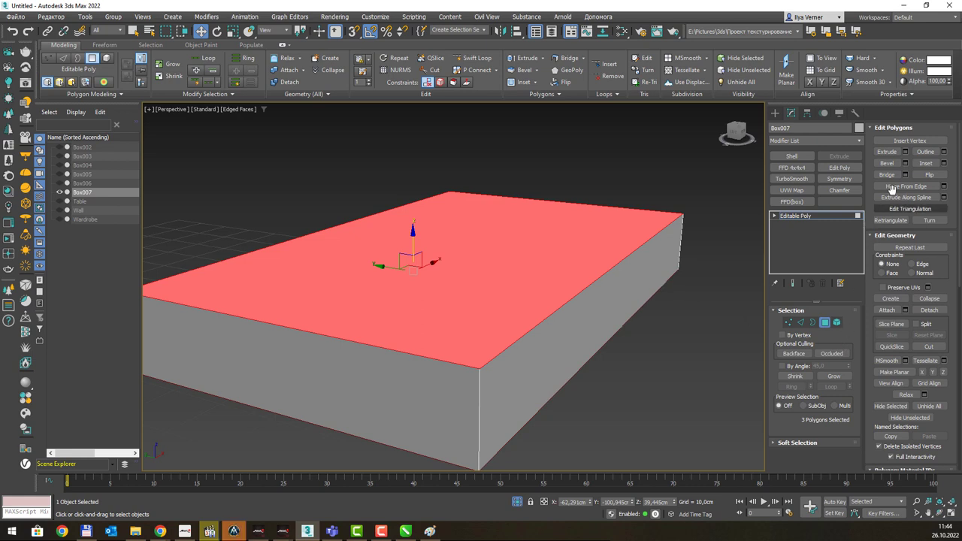
Extrude the top, bottom and front faces by Local Normal with 0,267cm height.
key("shift+e")
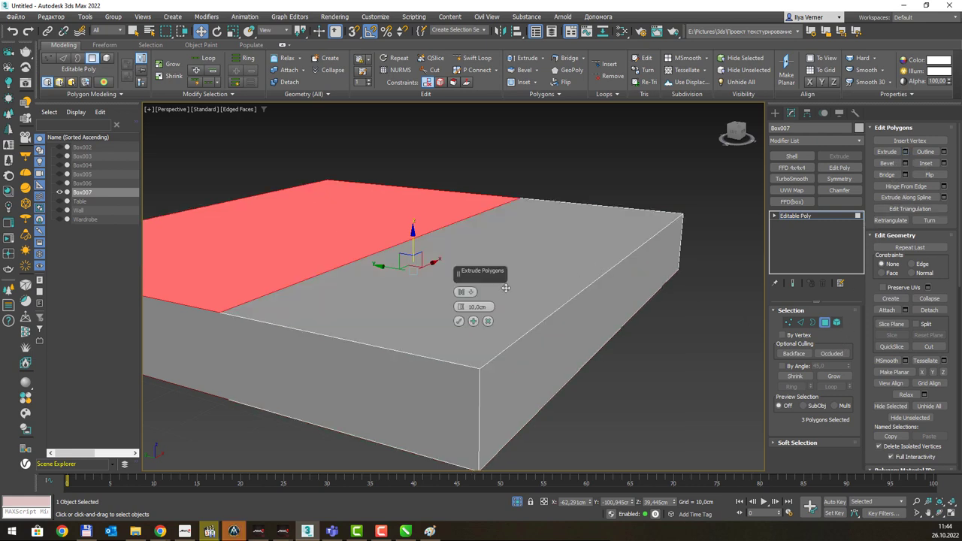
left_click(470, 292)
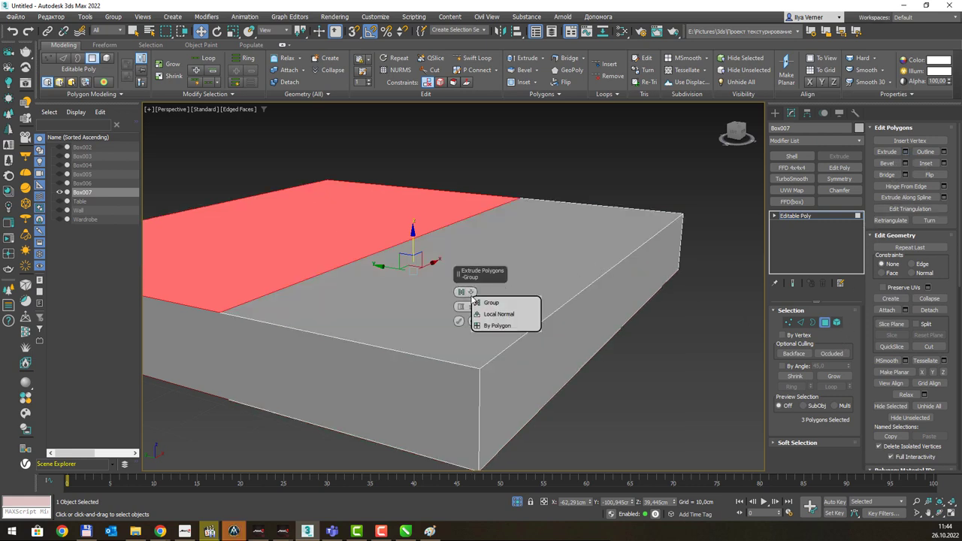
left_click(498, 315)
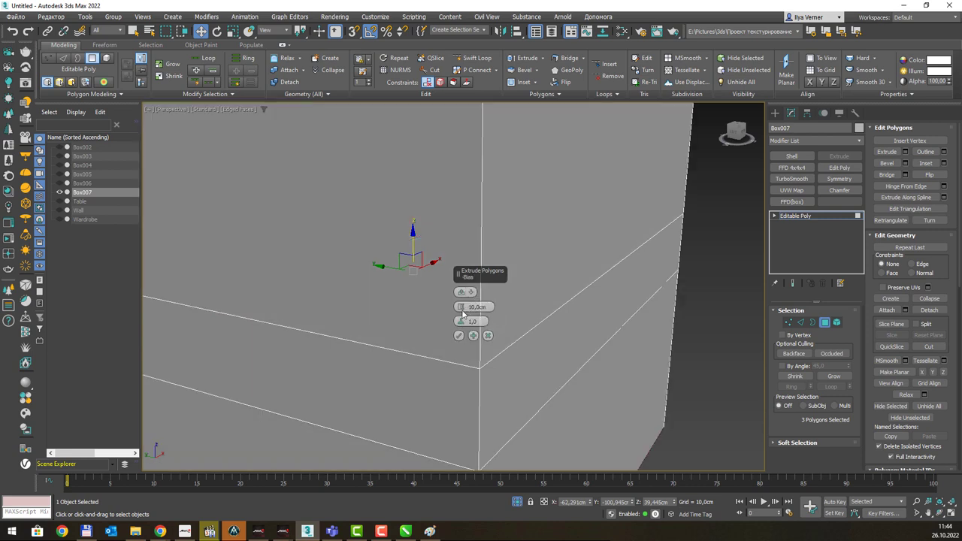
right_click(461, 309)
left_click_drag(461, 308, 460, 302)
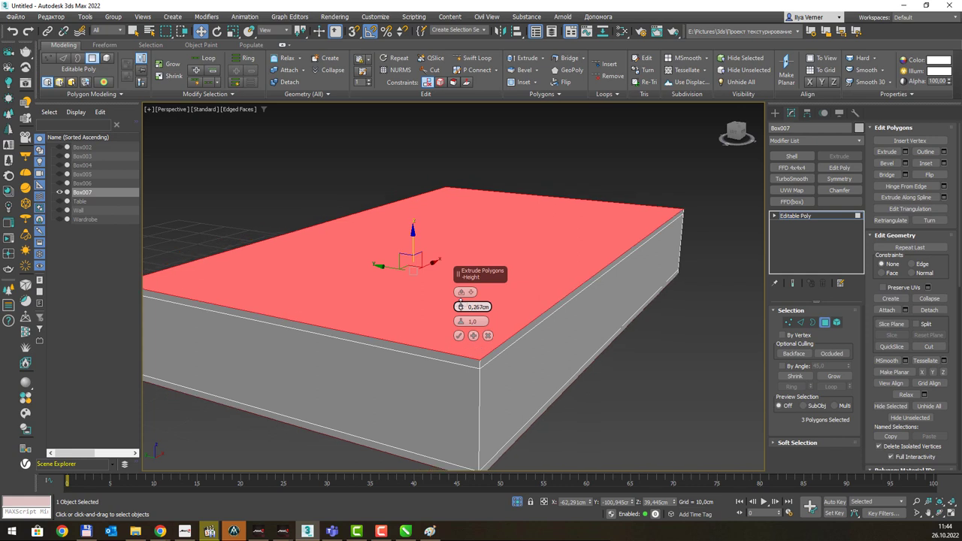
mouse_move(422, 300)
middle_mouse_down("alt")
mouse_move(479, 250)
mouse_move(439, 257)
middle_mouse_up("alt")
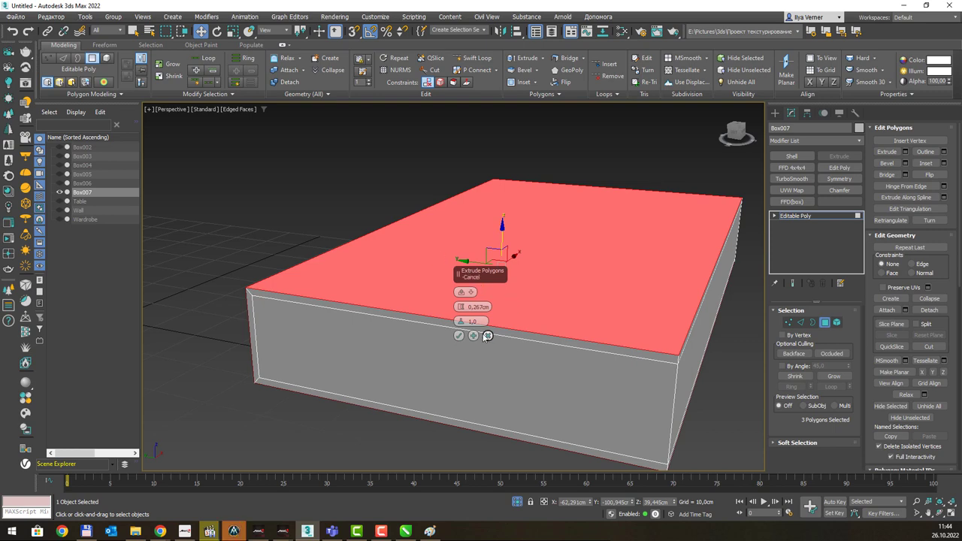
left_click(459, 336)
Select the thin rim faces around the box's top and bottom covers.
left_click(520, 336)
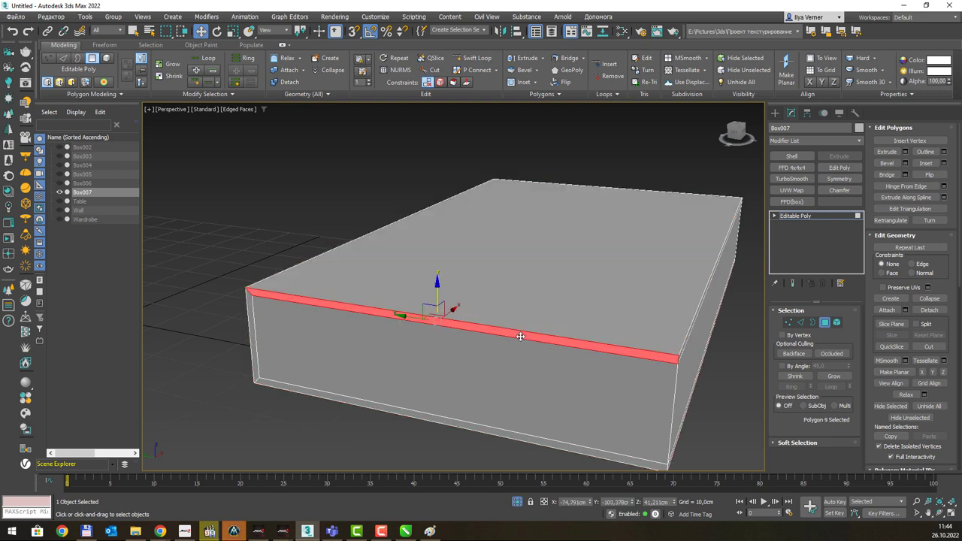
key("q")
mouse_move(654, 326)
middle_mouse_down("alt")
mouse_move(633, 317)
mouse_move(663, 316)
mouse_move(449, 318)
mouse_move(483, 353)
middle_mouse_up("alt")
left_click(460, 317, "ctrl")
scroll(483, 357, "up", 3)
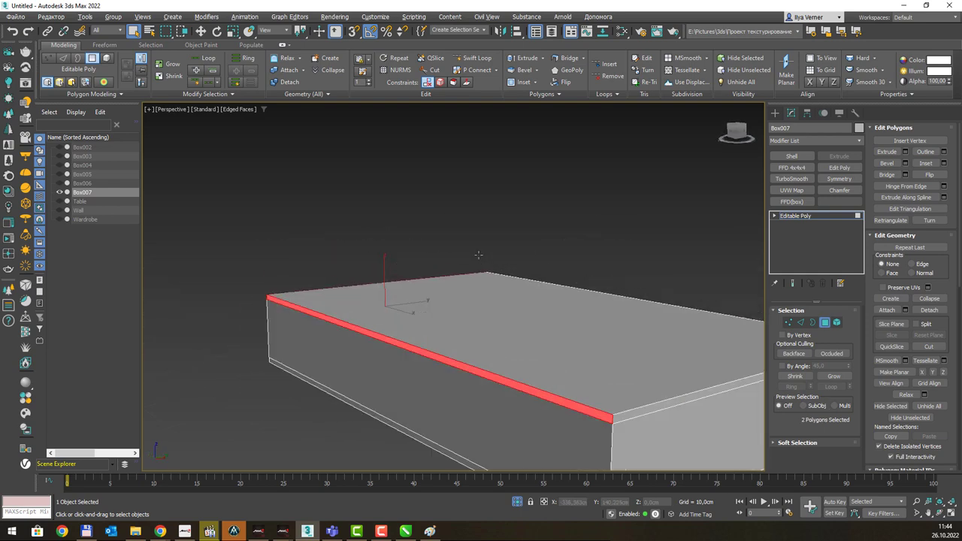
scroll(483, 362, "up", 2)
left_click(479, 383, "ctrl")
mouse_move(490, 307)
middle_mouse_down("alt")
mouse_move(498, 395)
mouse_move(471, 339)
mouse_move(447, 413)
mouse_move(459, 323)
mouse_move(499, 326)
mouse_move(425, 307)
mouse_move(489, 221)
middle_mouse_up("alt")
left_click(492, 396, "ctrl")
left_click(426, 389, "ctrl")
scroll(458, 324, "up", 2)
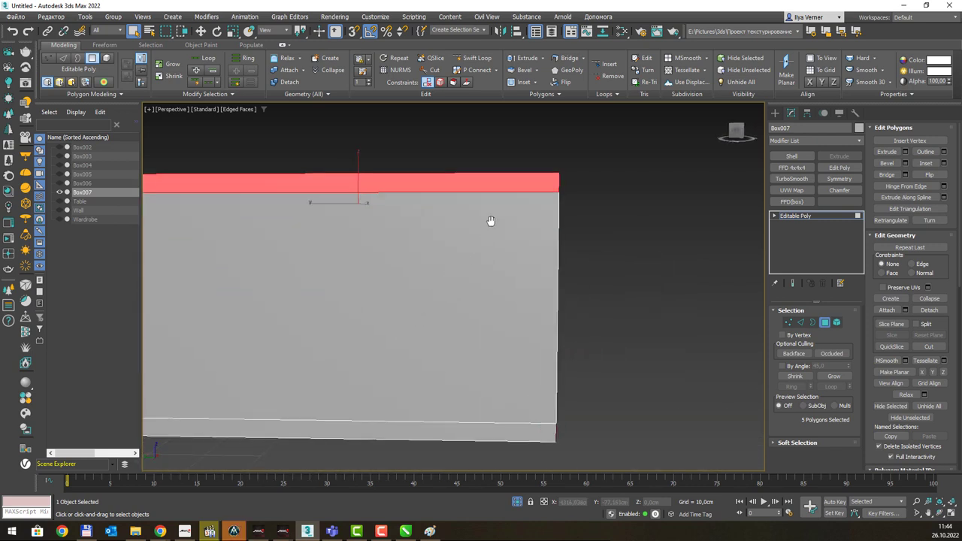
left_click(450, 427, "ctrl")
mouse_move(460, 325)
middle_mouse_down("alt")
mouse_move(529, 284)
mouse_move(500, 303)
middle_mouse_up("alt")
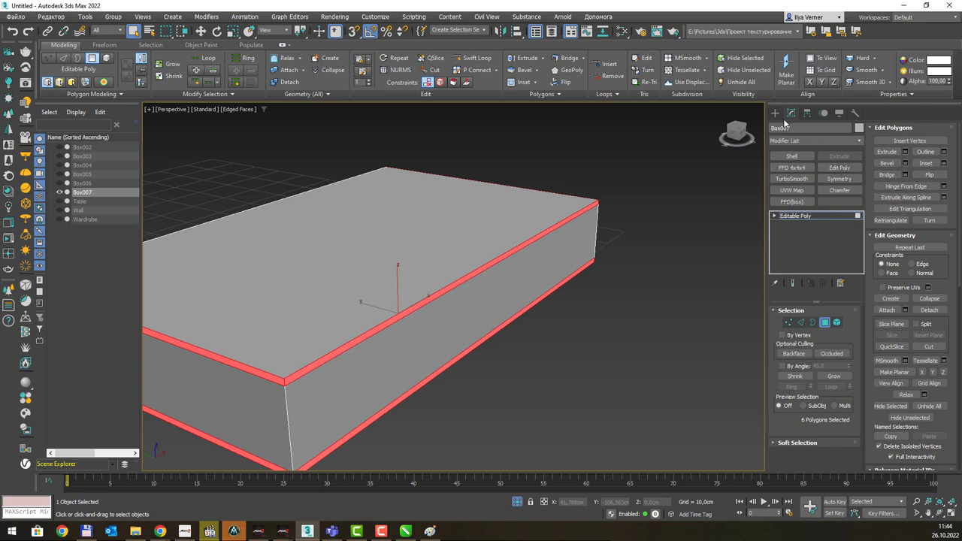
Extrude the rim faces, plus the end and long side faces, outward by 0,801cm.
left_click(904, 152)
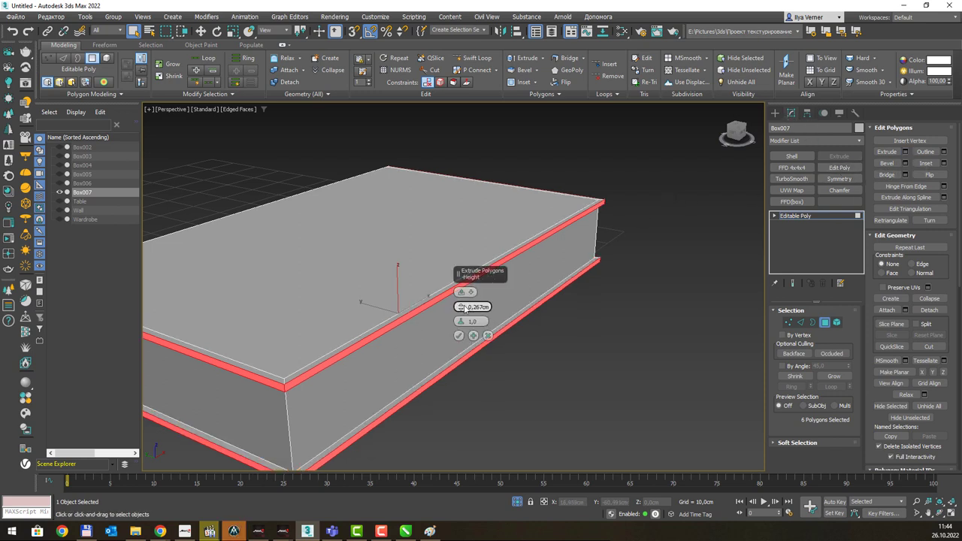
left_click_drag(463, 307, 464, 305)
scroll(399, 287, "down", 4)
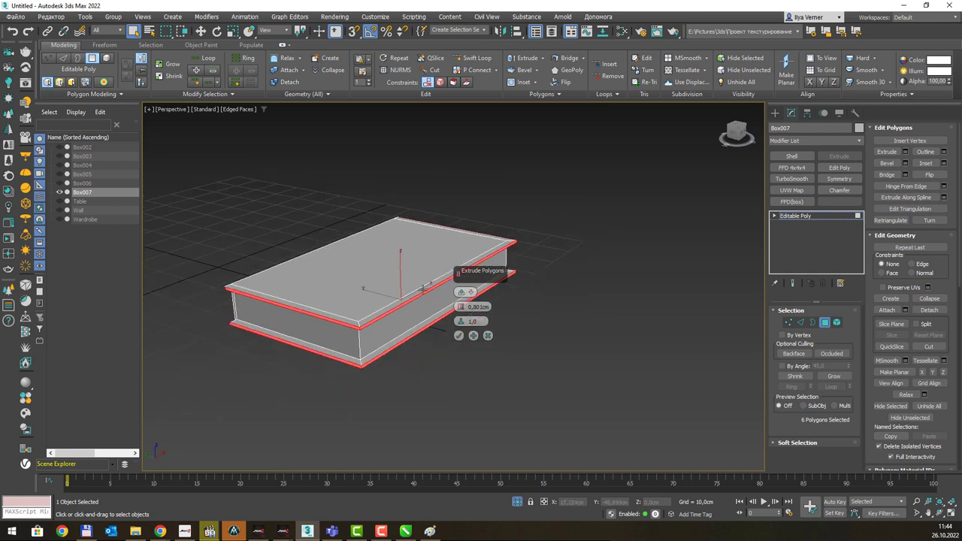
middle_click_drag(421, 301, 444, 260, "alt")
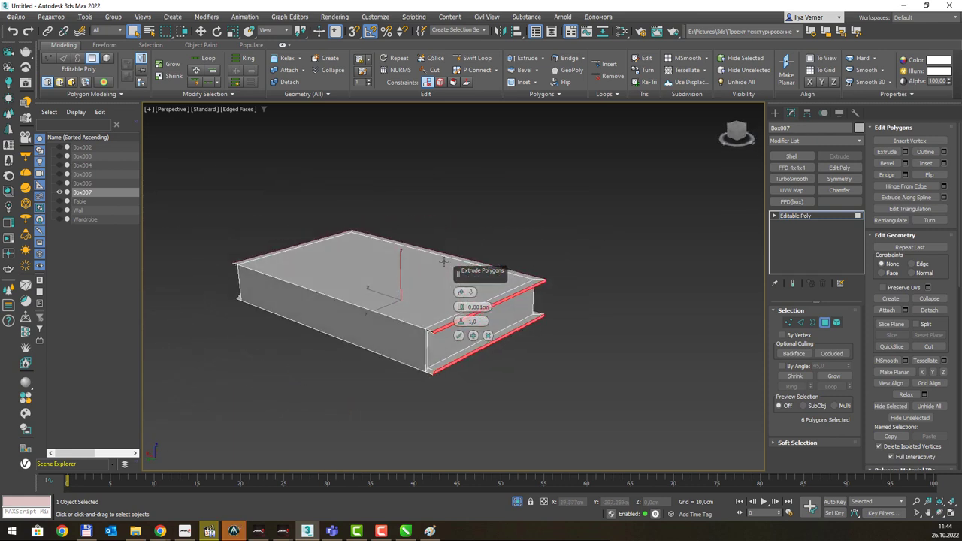
left_click(427, 339, "ctrl")
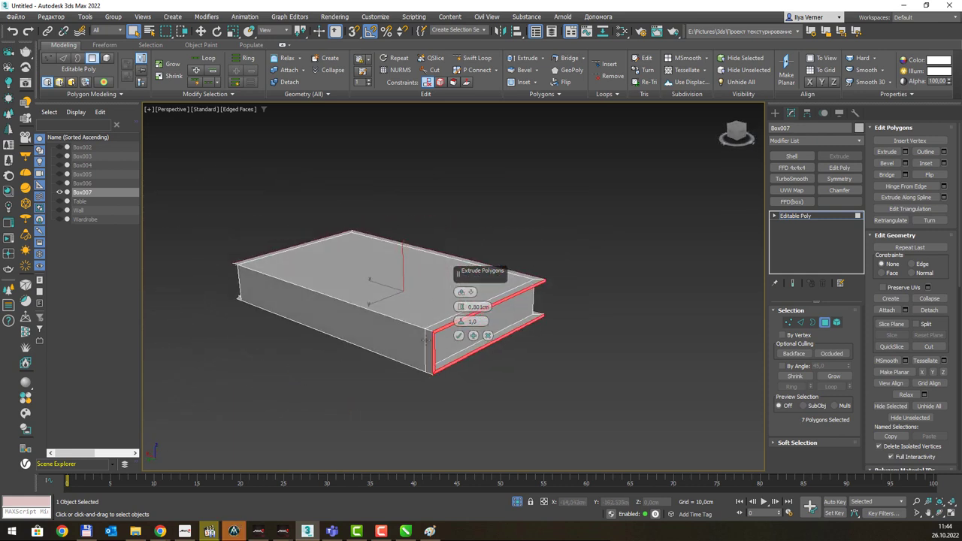
middle_click_drag(350, 256, 427, 315, "alt")
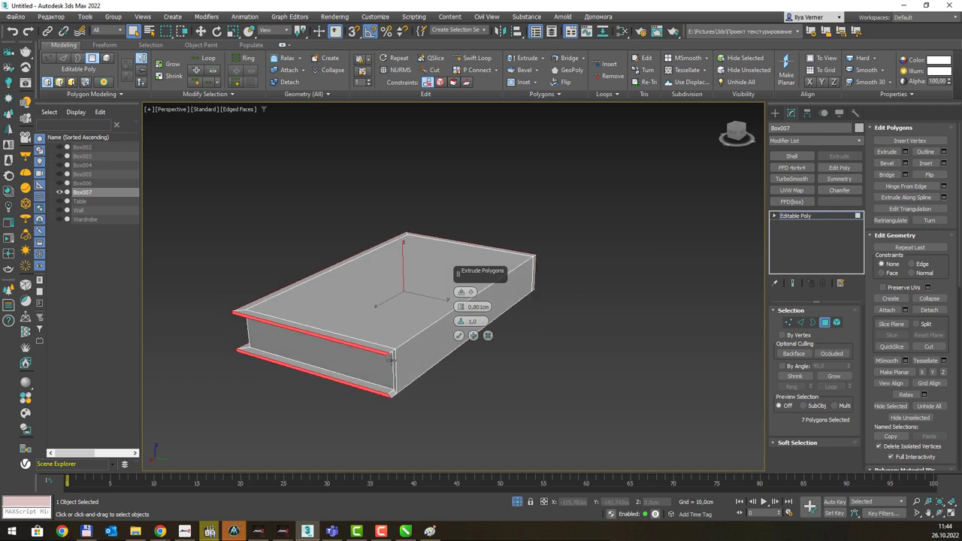
left_click(393, 361, "ctrl")
mouse_move(590, 236)
middle_mouse_down("alt")
mouse_move(450, 236)
mouse_move(447, 278)
mouse_move(512, 214)
mouse_move(488, 229)
middle_mouse_up("alt")
left_click(458, 335)
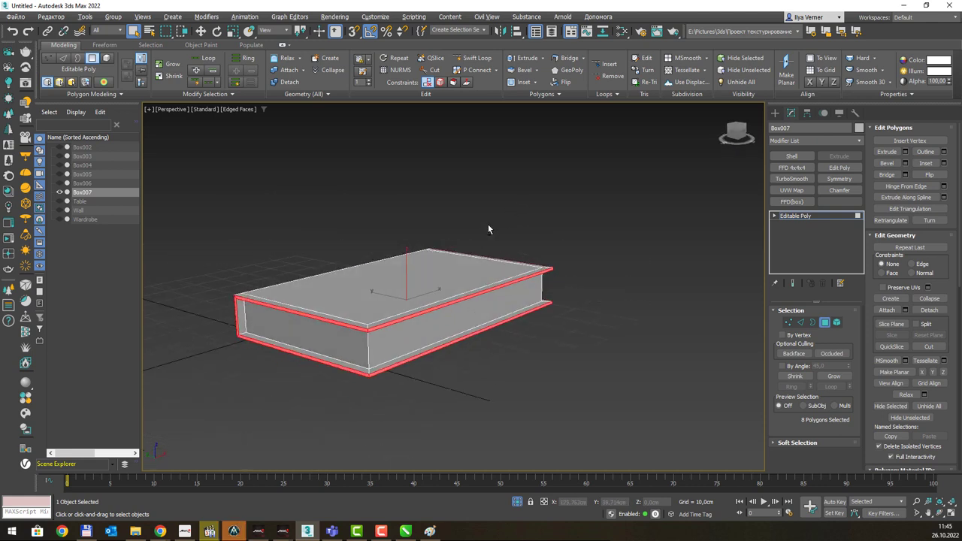
Select the long front side By Angle and convert the selection to edges.
mouse_move(427, 235)
middle_mouse_down("alt")
mouse_move(487, 245)
mouse_move(507, 236)
middle_mouse_up("alt")
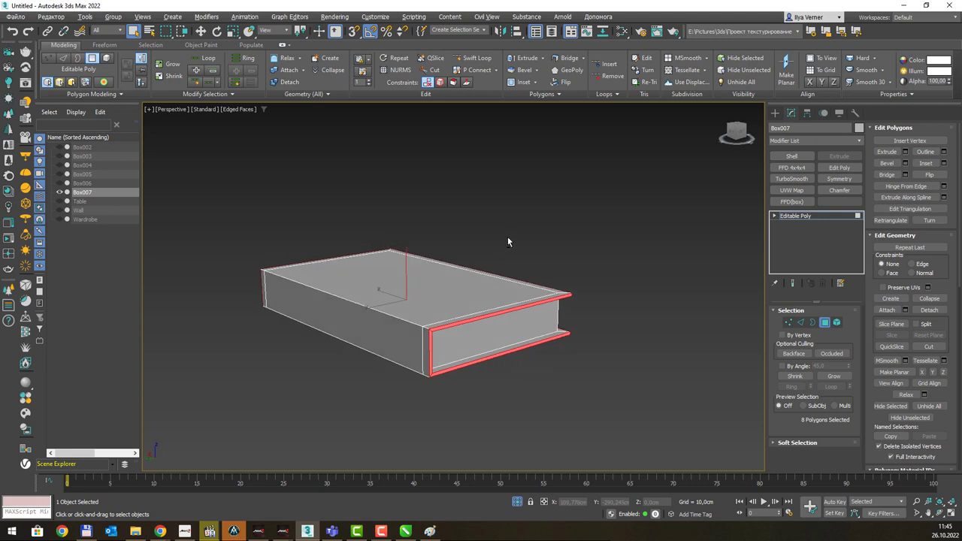
double_click(393, 318)
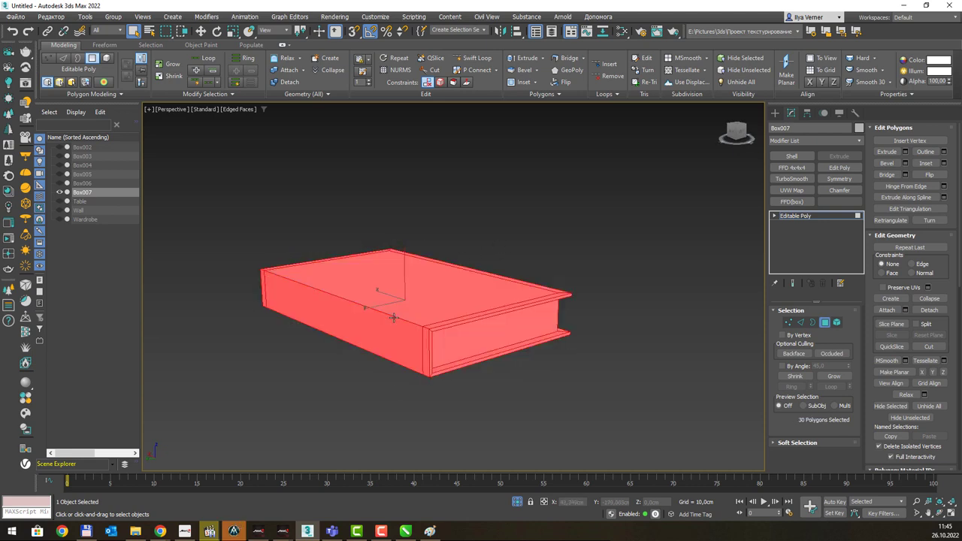
left_click(393, 326)
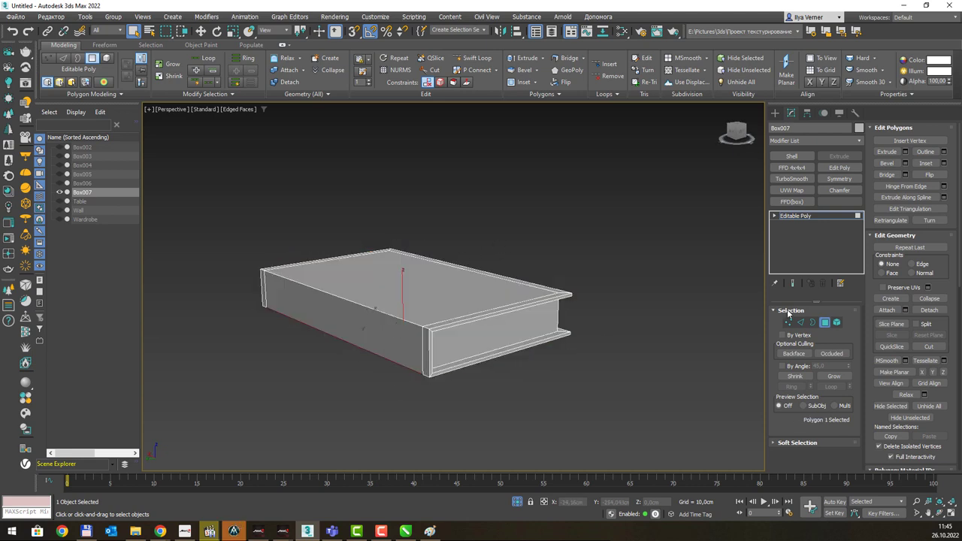
left_click(781, 366)
left_click(419, 342)
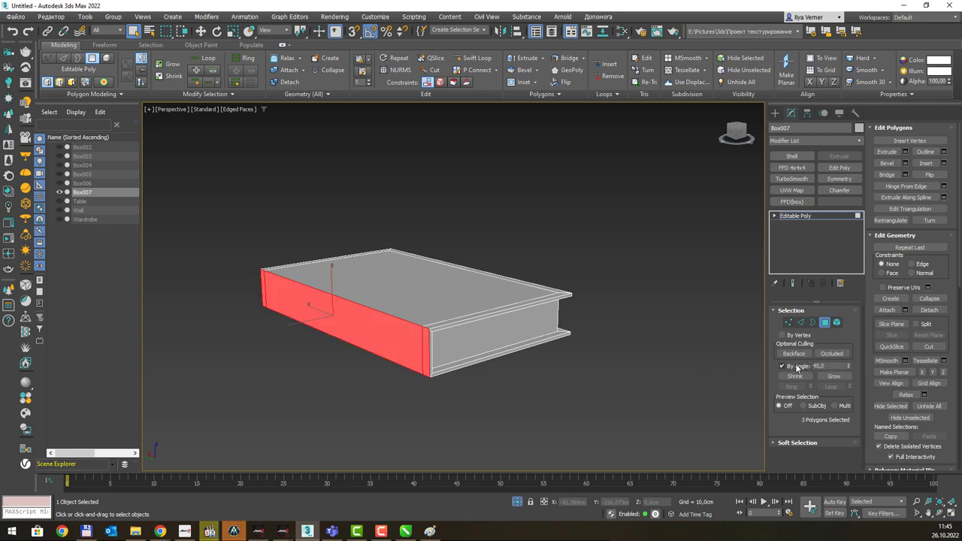
left_click(800, 323, "ctrl")
Deselect the right-end vertical edge and chamfer the remaining edges by 0,668cm.
middle_click_drag(467, 320, 505, 304, "alt")
left_click(475, 323, "alt")
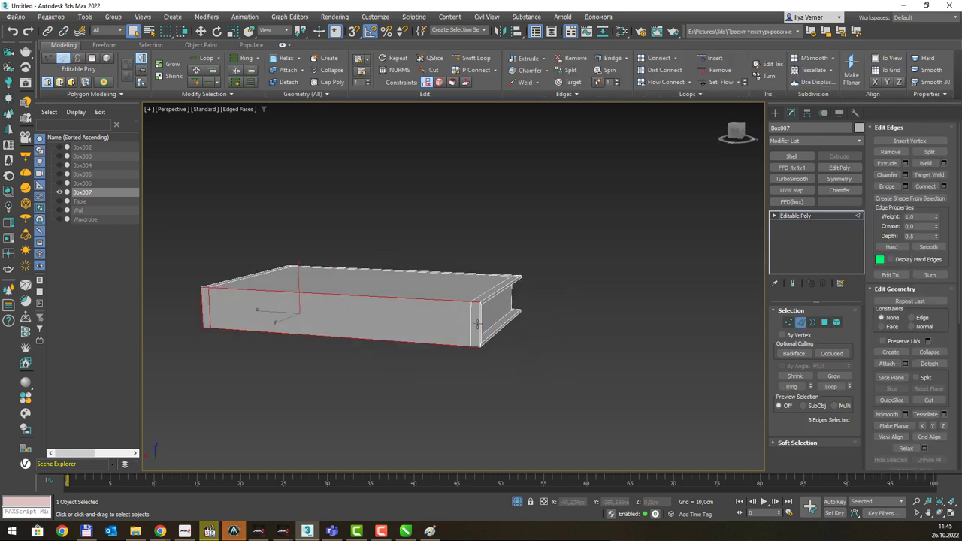
mouse_move(235, 283)
middle_mouse_down("alt")
mouse_move(348, 233)
mouse_move(206, 285)
middle_mouse_up("alt")
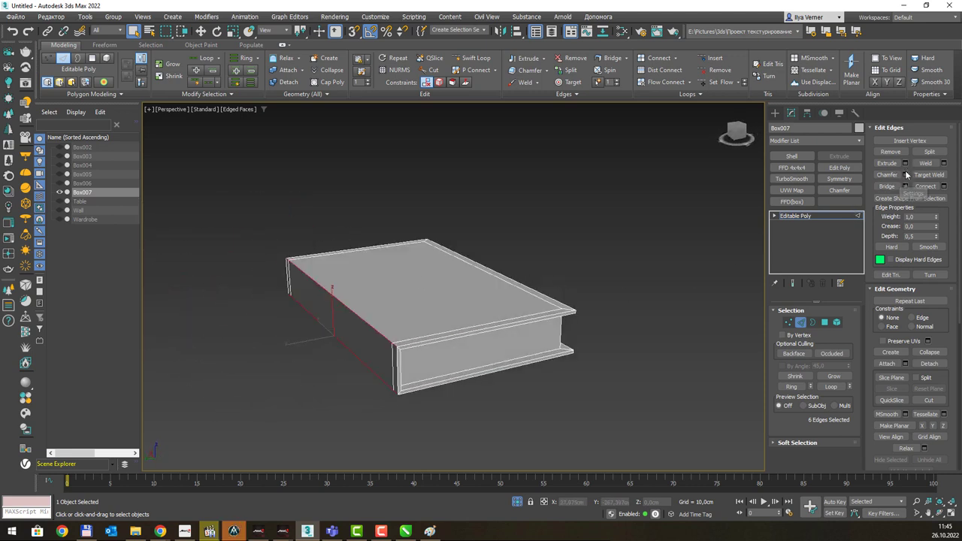
key("ctrl+shift+c")
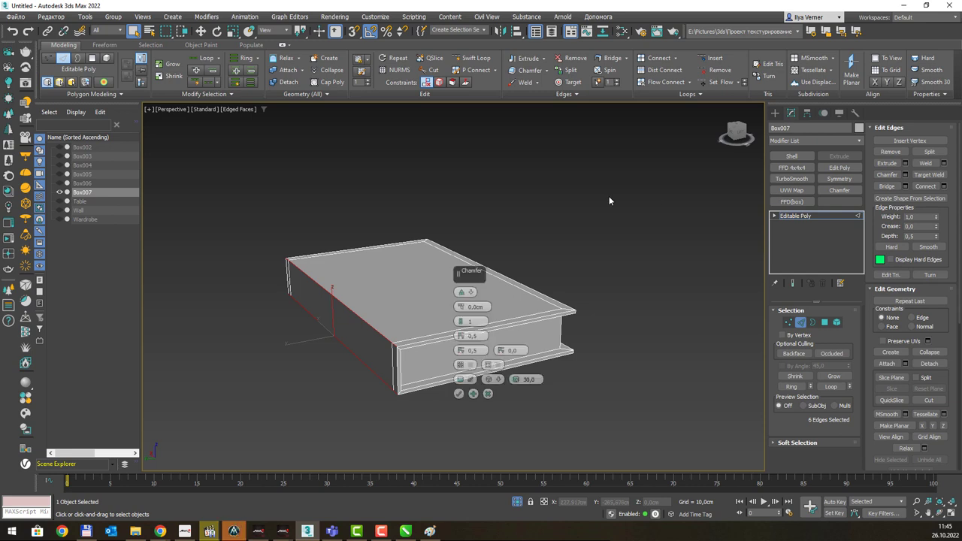
left_click_drag(462, 307, 460, 293)
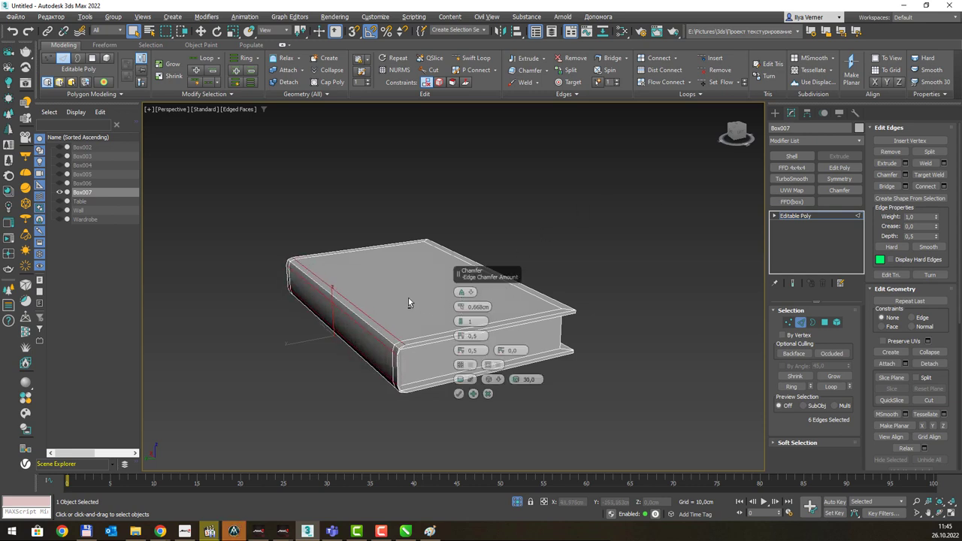
mouse_move(408, 300)
middle_mouse_down("alt")
mouse_move(450, 268)
mouse_move(414, 281)
mouse_move(419, 261)
mouse_move(413, 276)
mouse_move(369, 285)
mouse_move(365, 294)
mouse_move(379, 291)
mouse_move(368, 308)
middle_mouse_up("alt")
Give the chamfer 2 segments, commit it, and return to Editable Poly object level.
left_click(461, 321)
scroll(369, 285, "up", 3)
left_click(459, 397)
scroll(476, 266, "down", 5)
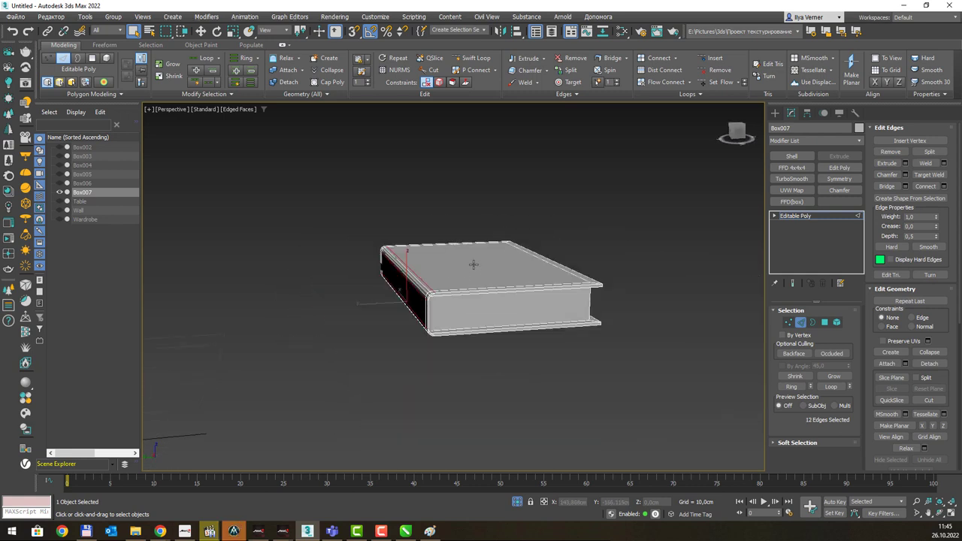
mouse_move(476, 266)
middle_mouse_down("alt")
mouse_move(515, 240)
mouse_move(486, 245)
middle_mouse_up("alt")
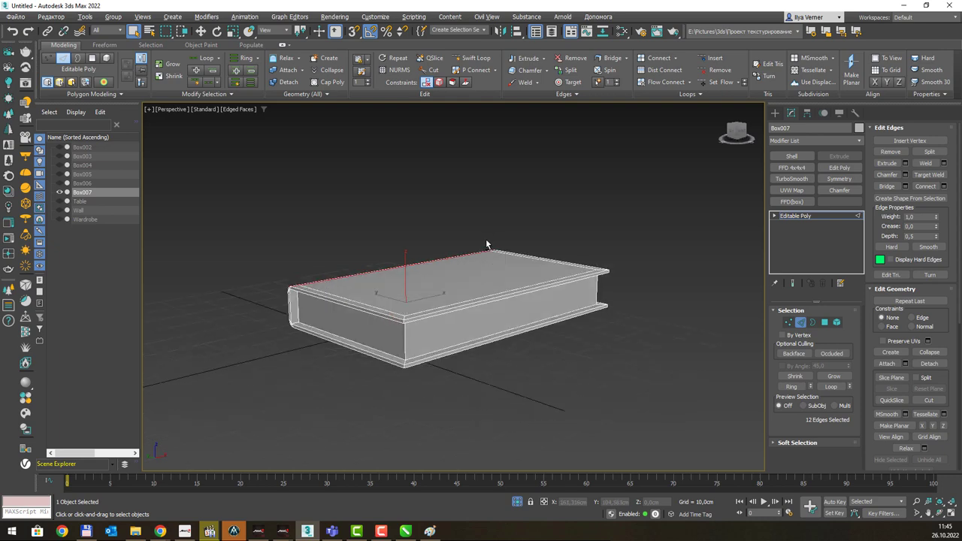
left_click(810, 215)
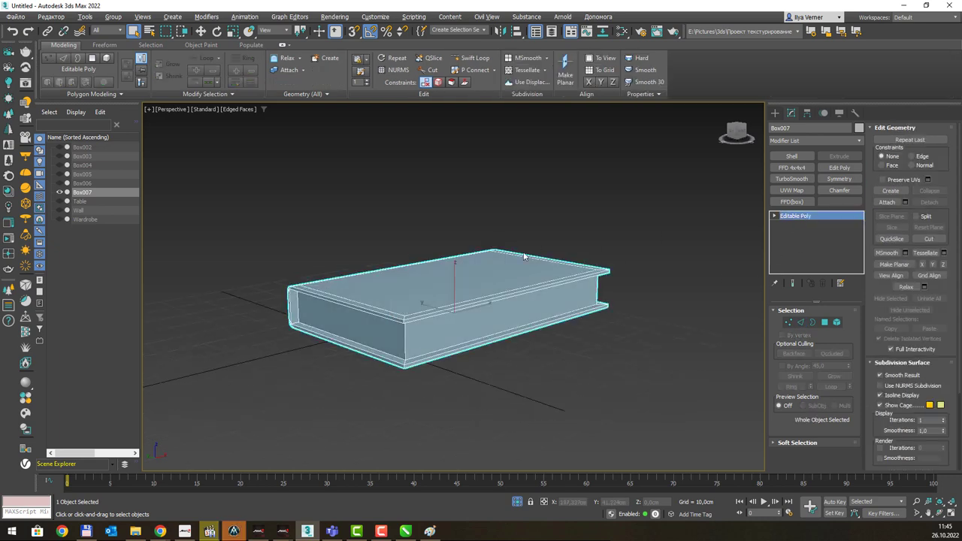
Bring the whole room back, deselect the book, and check the living-room reference image.
left_click(516, 503)
scroll(433, 344, "down", 4)
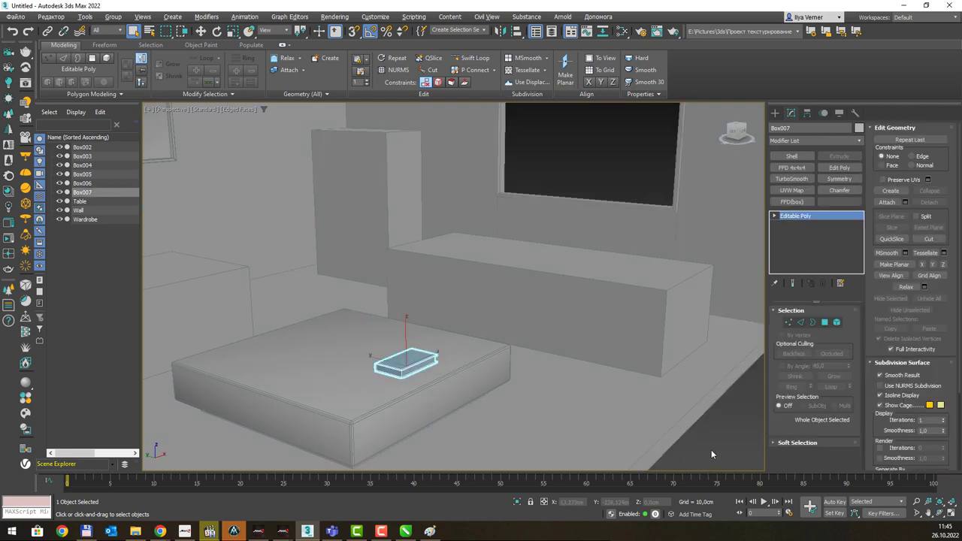
left_click(534, 350)
scroll(533, 350, "up", 1)
left_click(390, 375)
mouse_move(361, 360)
middle_mouse_down()
mouse_move(405, 330)
mouse_move(419, 363)
middle_mouse_up()
key("alt+Tab")
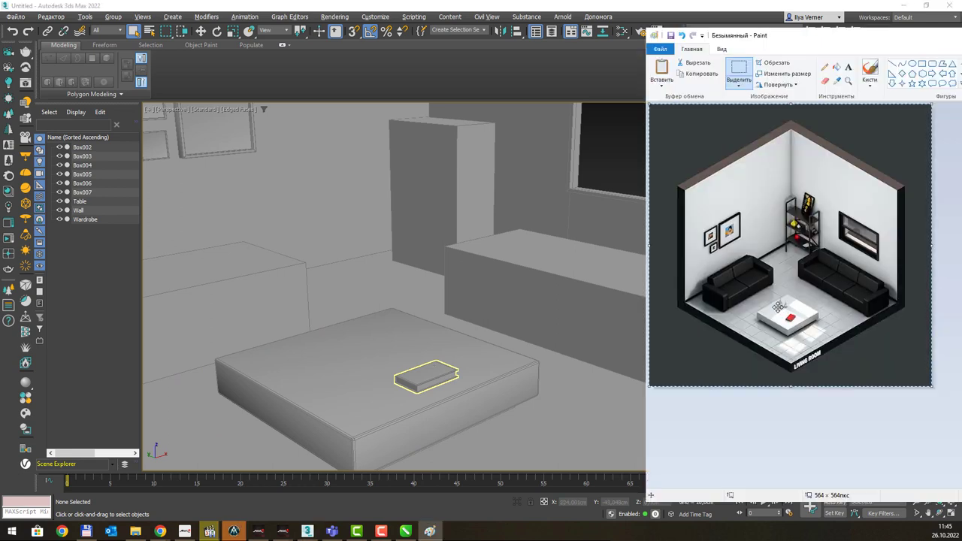
key("alt+Tab")
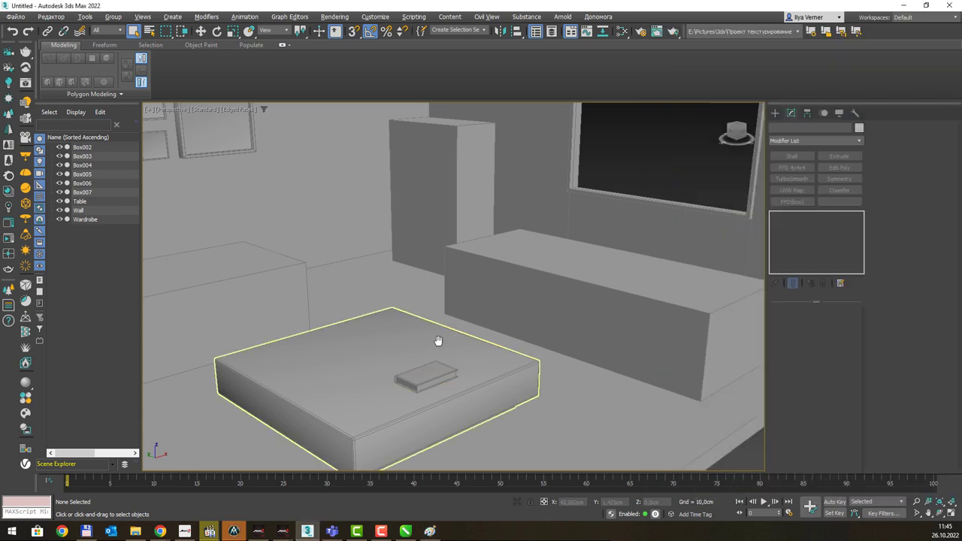
Isolate the table and show it alone in a front wireframe view.
left_click(446, 344)
key("alt+q")
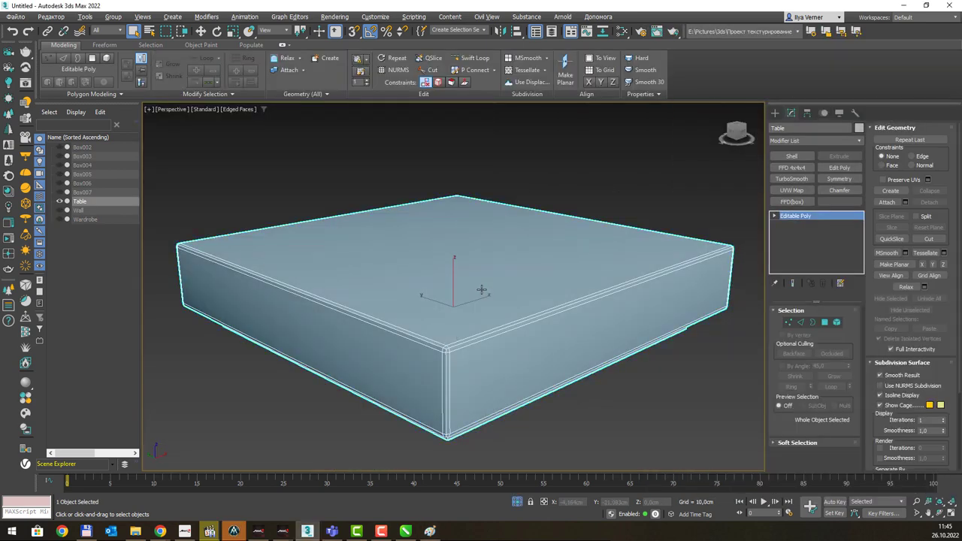
key("f")
key("z")
scroll(505, 215, "down", 3)
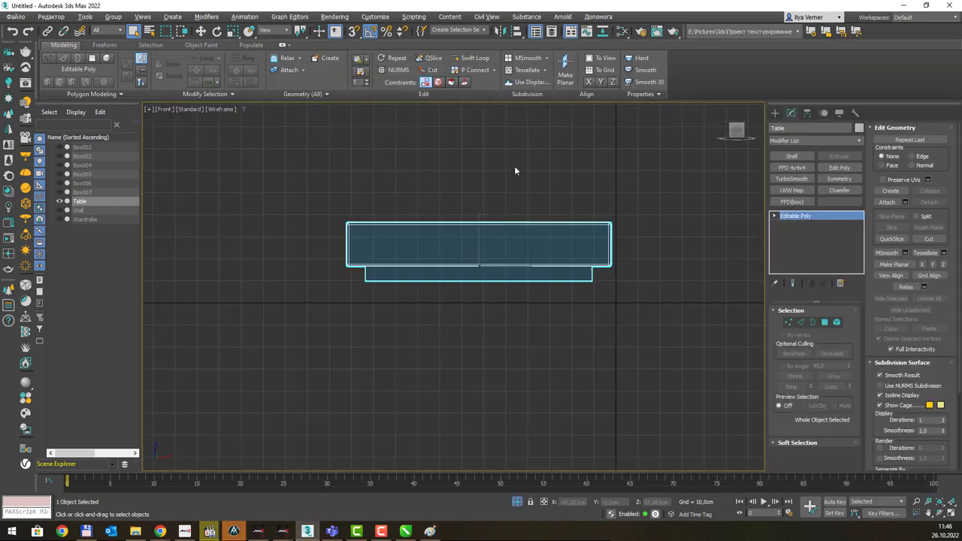
Draw a five-point vase profile line above the table.
left_click(774, 112)
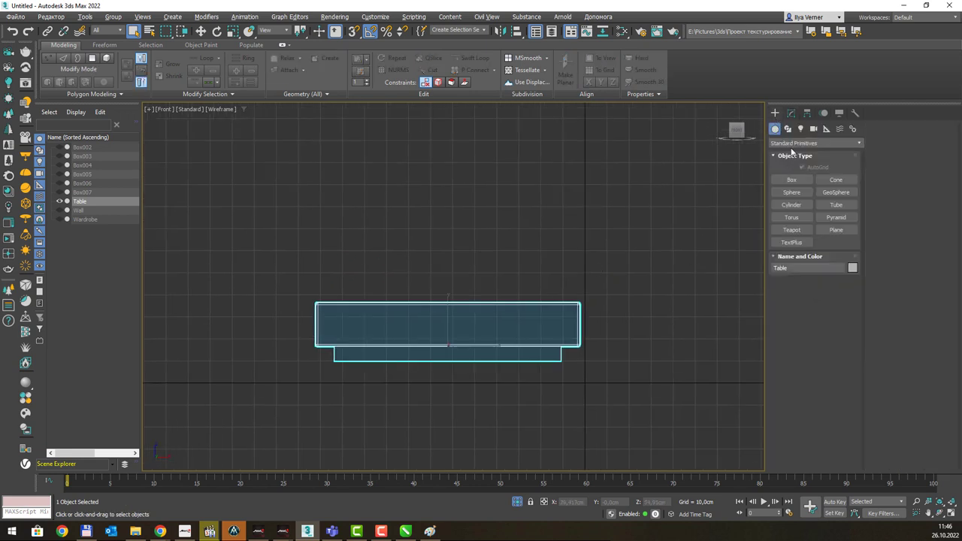
left_click(787, 129)
left_click(791, 192)
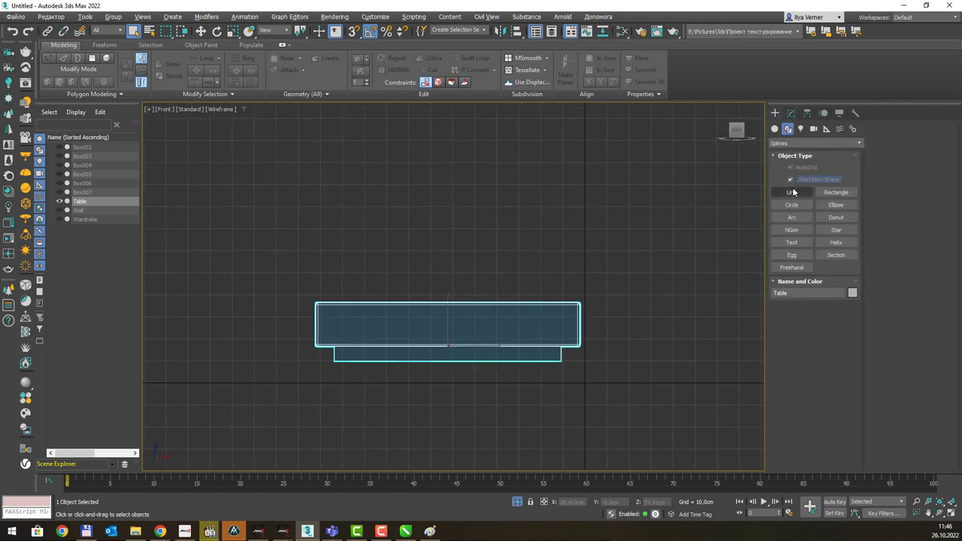
left_click(524, 234)
left_click(519, 243)
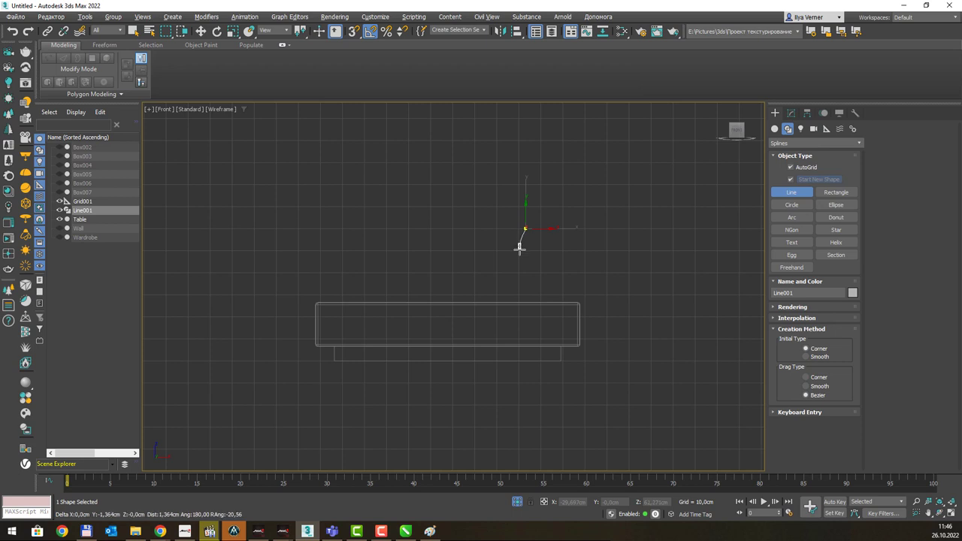
left_click(522, 261)
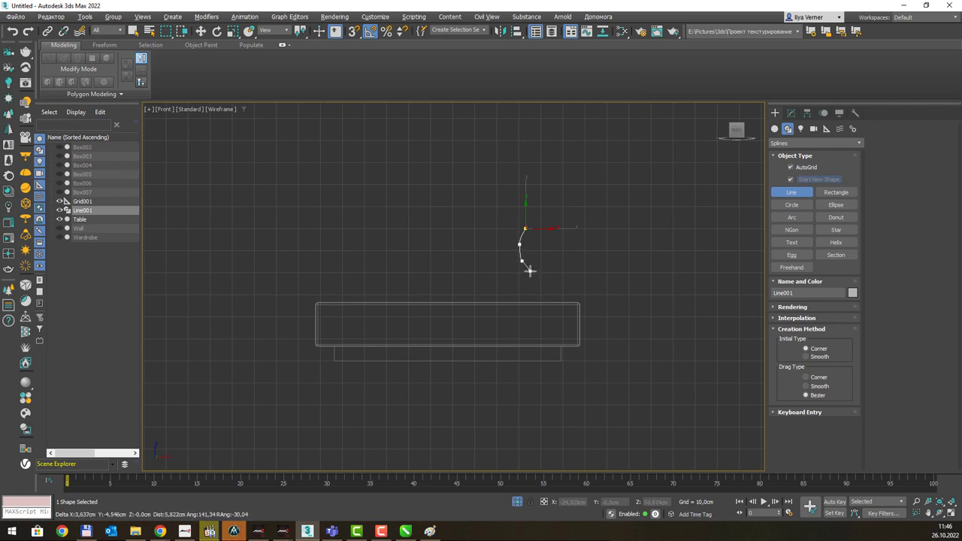
left_click(531, 274)
left_click(533, 291)
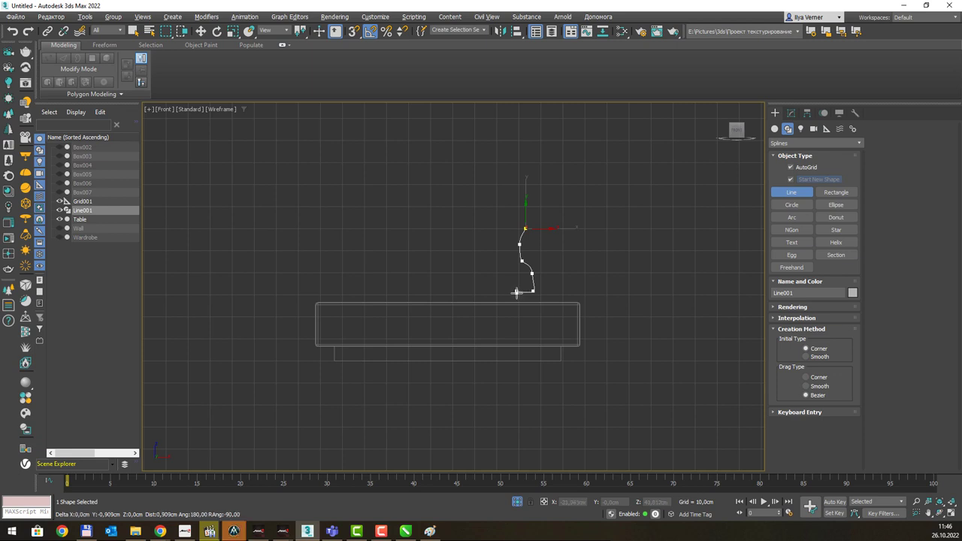
right_click(516, 293)
Snap the profile's end vertex onto the other endpoint and make both vertices Corner.
key("1")
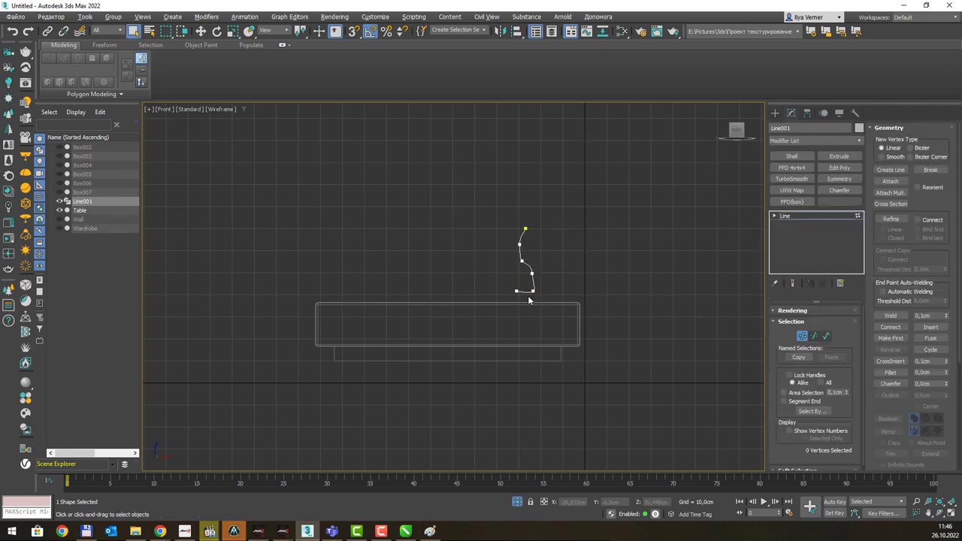
scroll(529, 299, "up", 3)
scroll(526, 296, "up", 3)
key("1")
left_click_drag(490, 263, 521, 304)
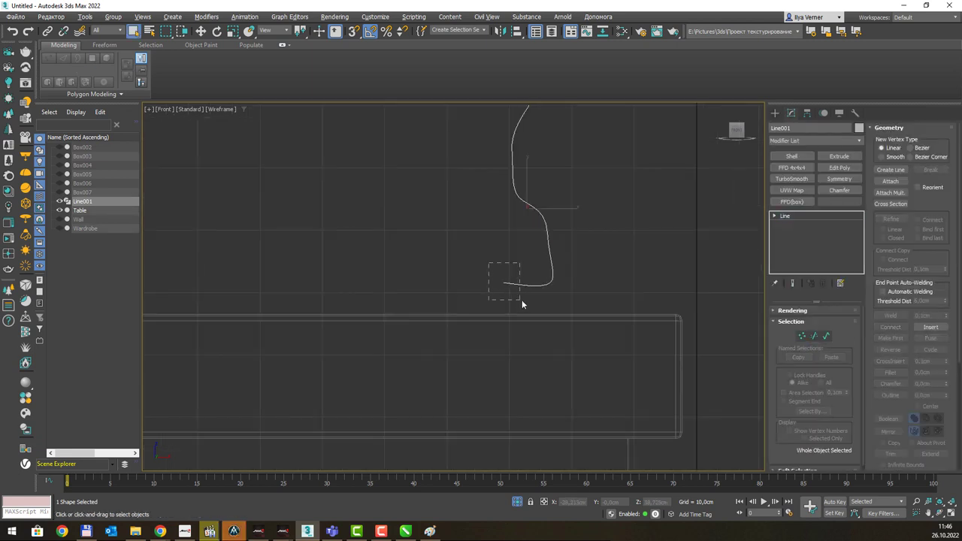
key("1")
left_click_drag(489, 263, 514, 301)
key("w")
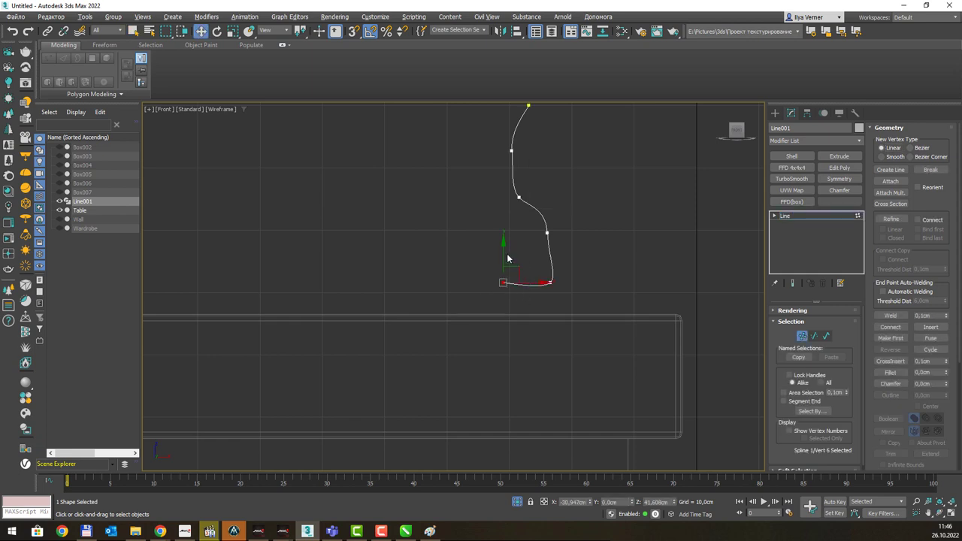
left_click_drag(517, 265, 561, 292)
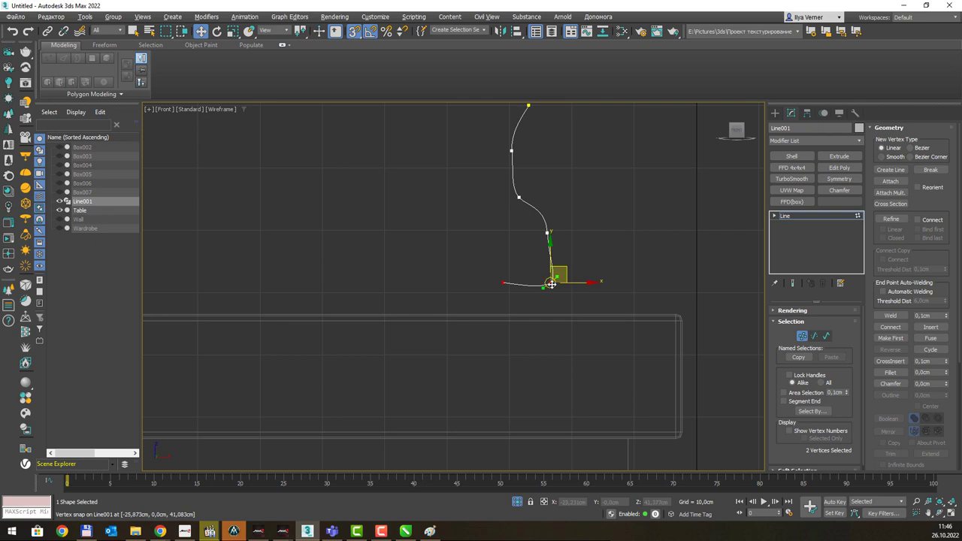
right_click(548, 281)
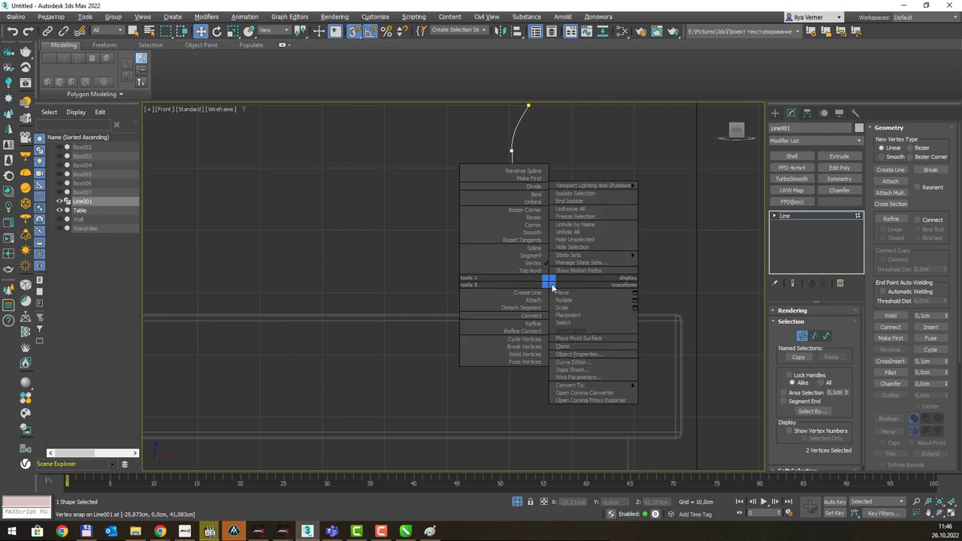
left_click(534, 226)
Move the bottom vertex to the centre line and add a Lathe modifier.
scroll(579, 223, "down", 2)
middle_click_drag(586, 202, 560, 279)
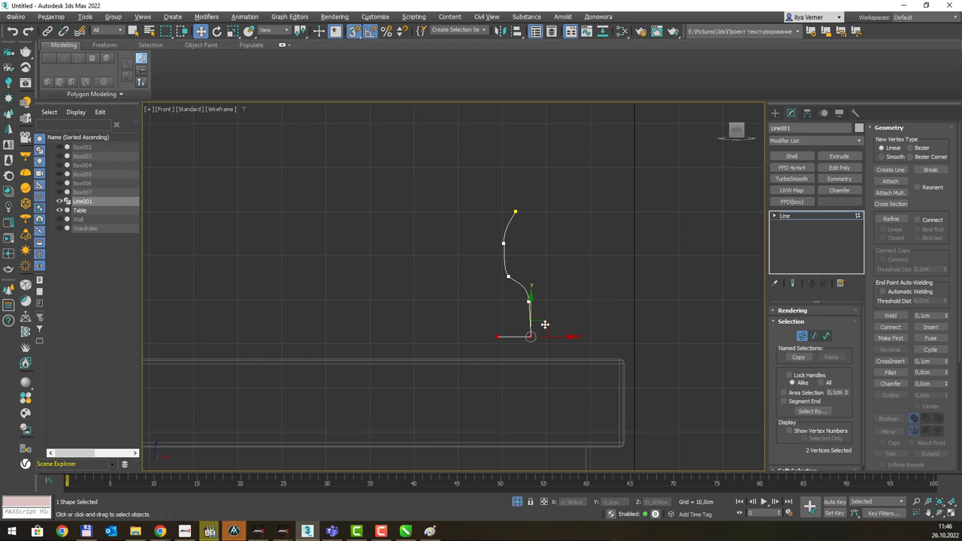
mouse_move(543, 325)
left_mouse_down()
mouse_move(481, 328)
mouse_move(502, 347)
left_mouse_up()
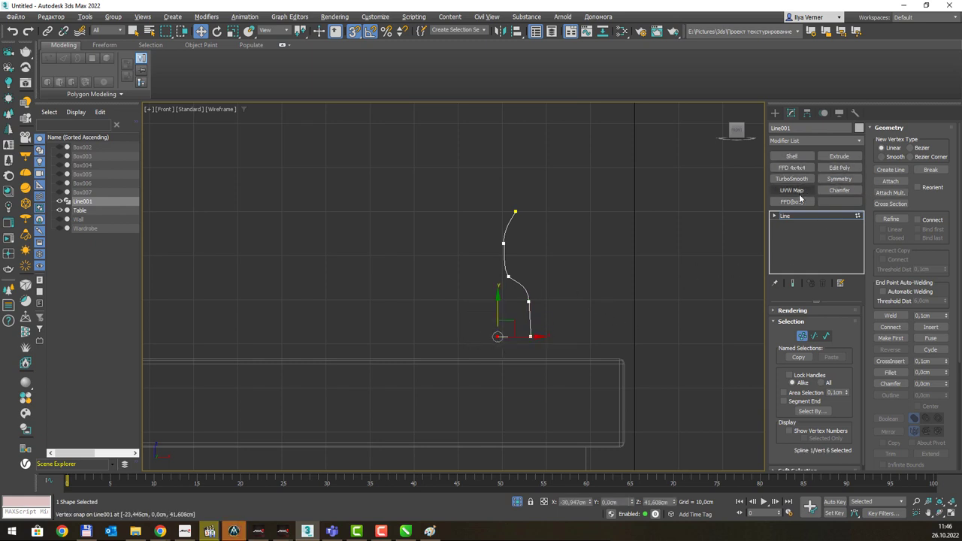
left_click(859, 141)
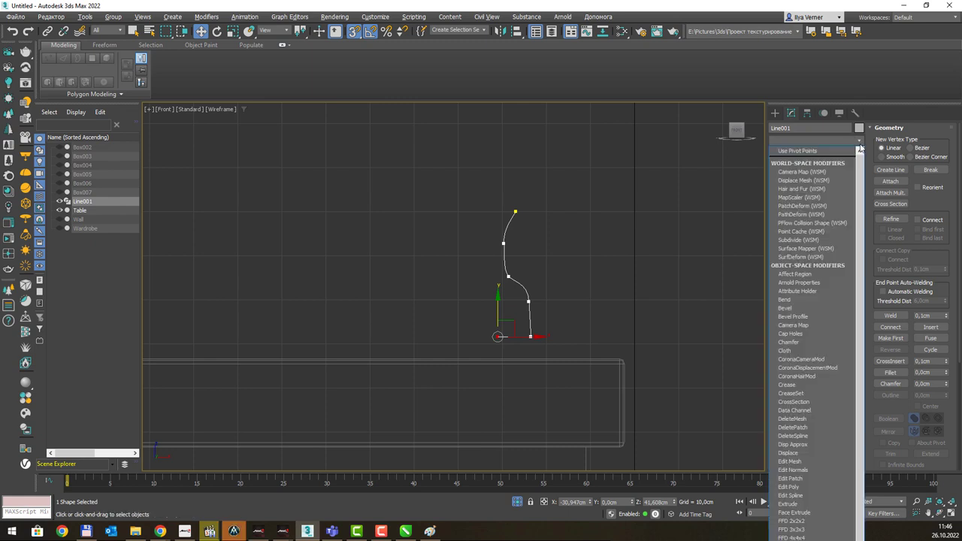
key("l")
key("Return")
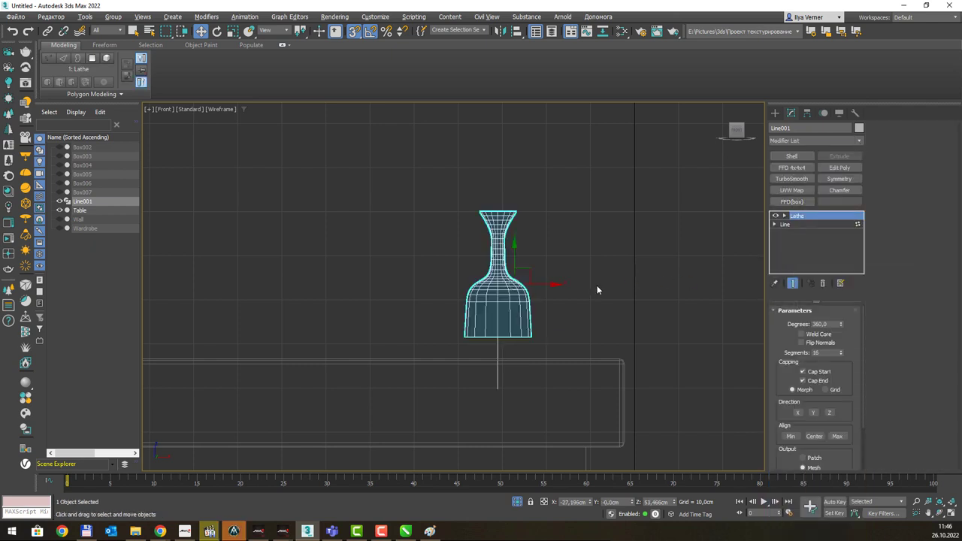
In Perspective, enable Flip Normals and Weld Core on the vase's Lathe.
key("p")
mouse_move(490, 169)
middle_mouse_down("alt")
mouse_move(545, 317)
mouse_move(494, 332)
mouse_move(487, 355)
mouse_move(490, 285)
middle_mouse_up("alt")
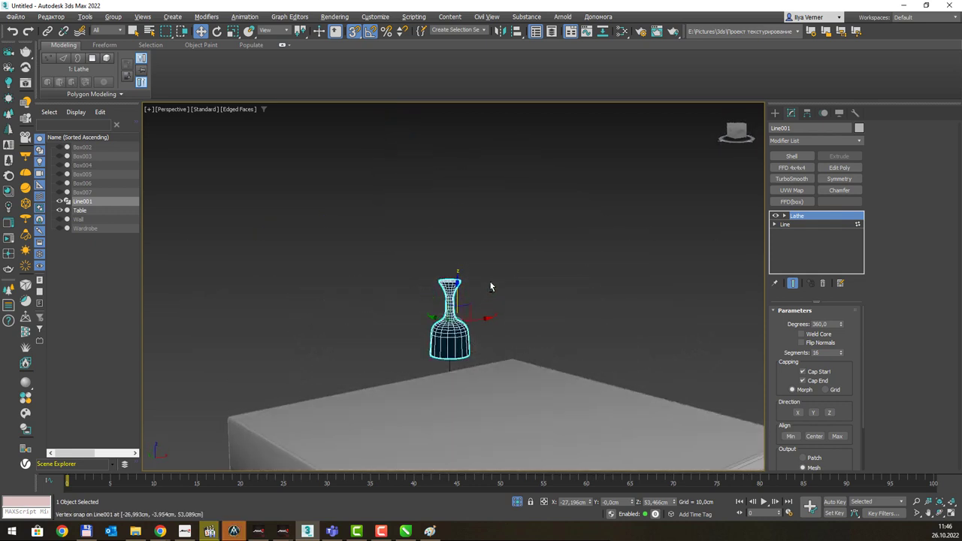
left_click(818, 344)
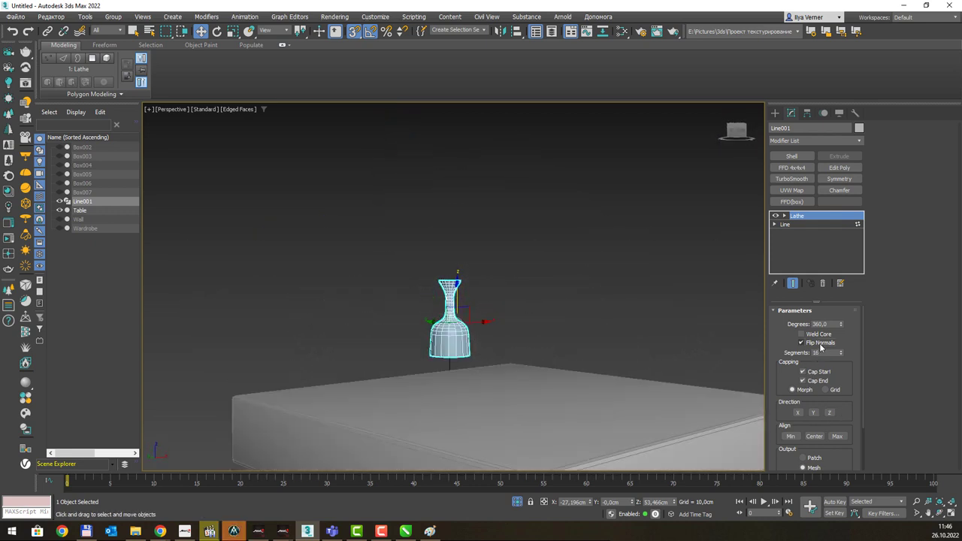
middle_click_drag(526, 261, 541, 215, "alt")
key("alt+q")
mouse_move(534, 264)
middle_mouse_down("alt")
mouse_move(519, 263)
mouse_move(535, 222)
middle_mouse_up("alt")
left_click(817, 337)
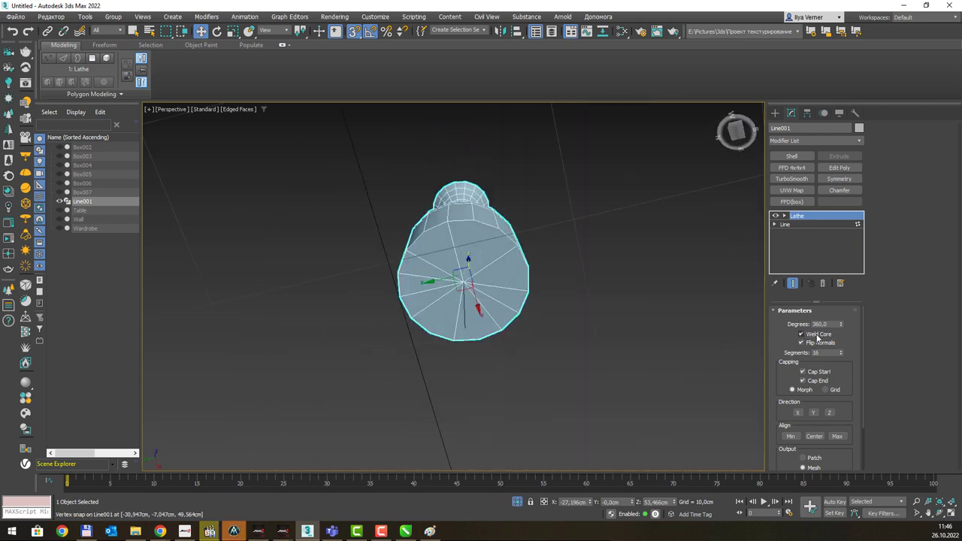
Add a Shell modifier for wall thickness and exit isolation to show the room.
mouse_move(535, 279)
middle_mouse_down("alt")
mouse_move(537, 239)
mouse_move(522, 247)
mouse_move(522, 269)
middle_mouse_up("alt")
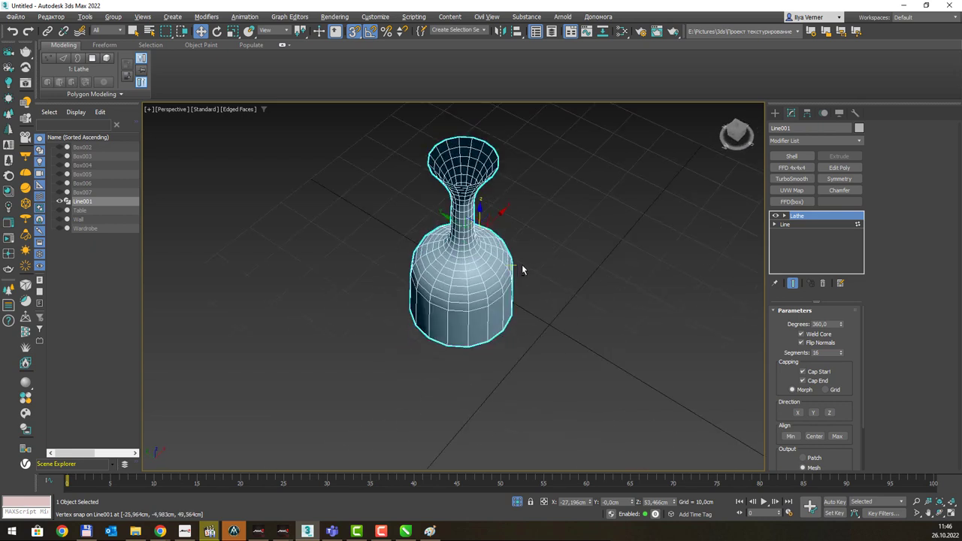
left_click(796, 157)
middle_click_drag(591, 226, 619, 230, "alt")
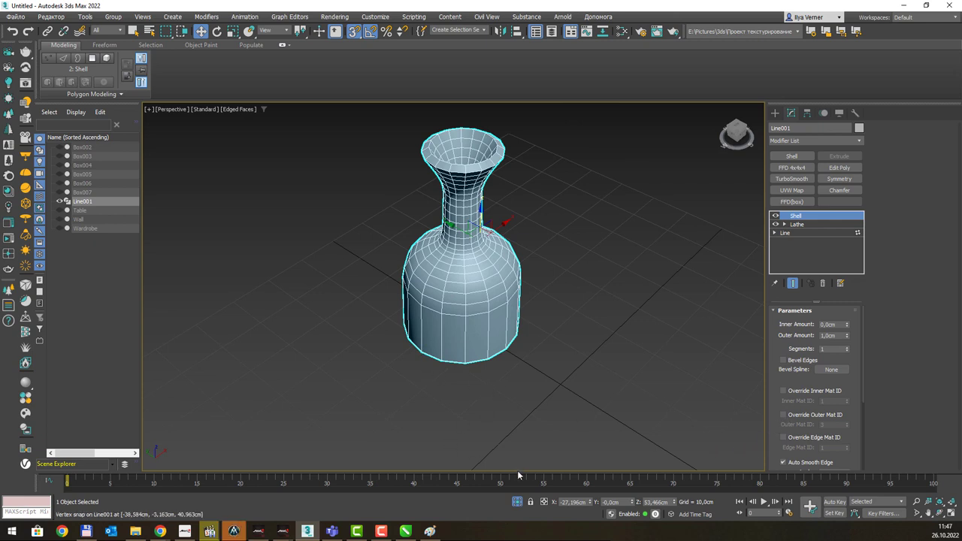
left_click(517, 503)
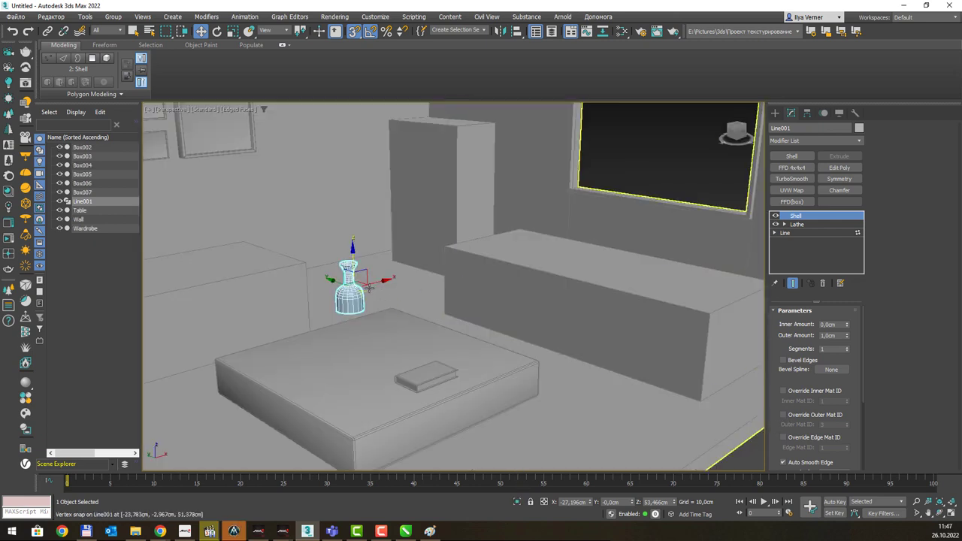
Align the vase to the table on X, Y and Z, then its top to the table's maximum.
key("alt+a")
left_click(405, 352)
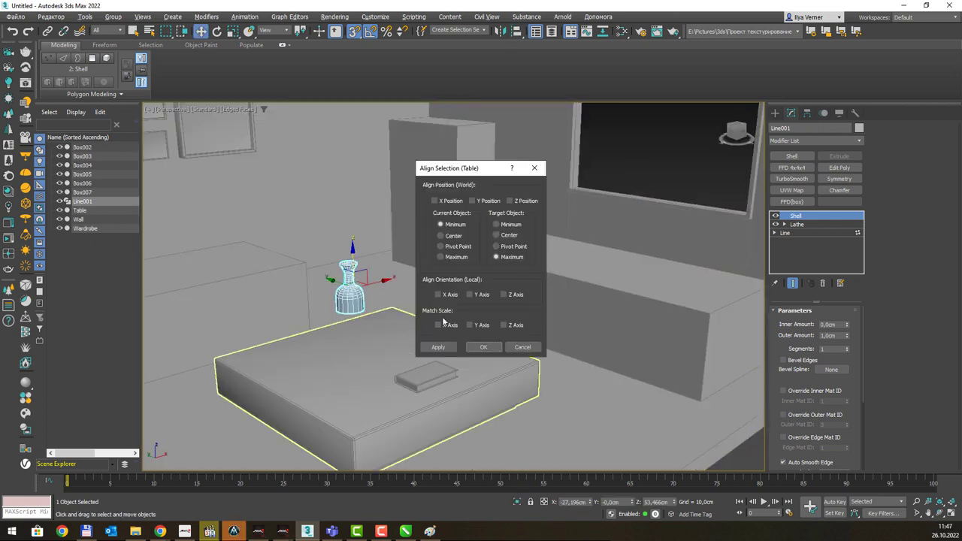
left_click(479, 202)
left_click(434, 200)
left_click(510, 201)
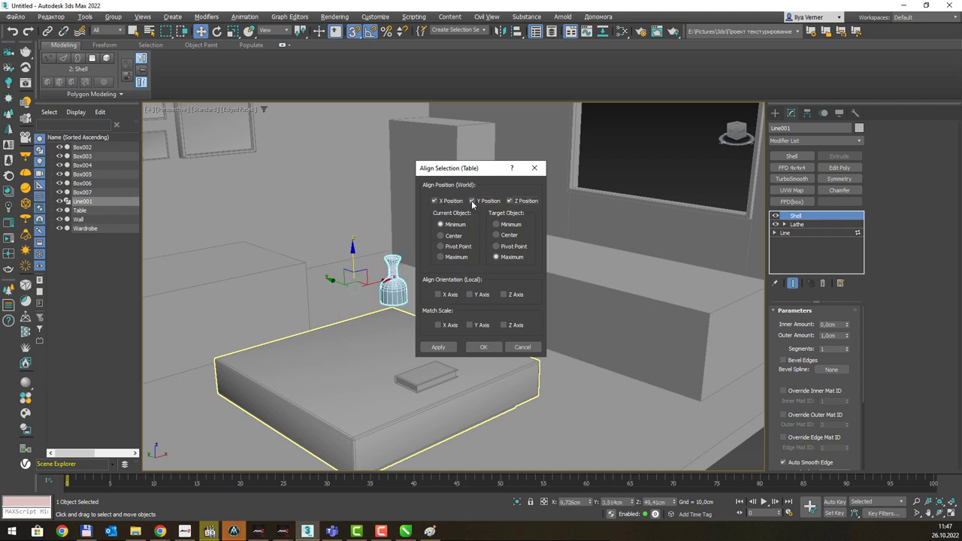
left_click(438, 346)
left_click(442, 257)
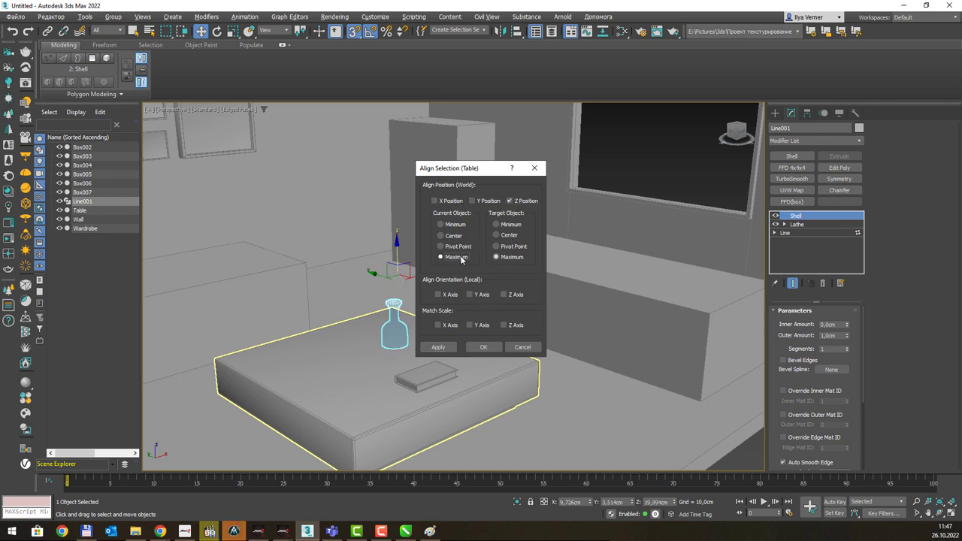
left_click(511, 224)
left_click(510, 258)
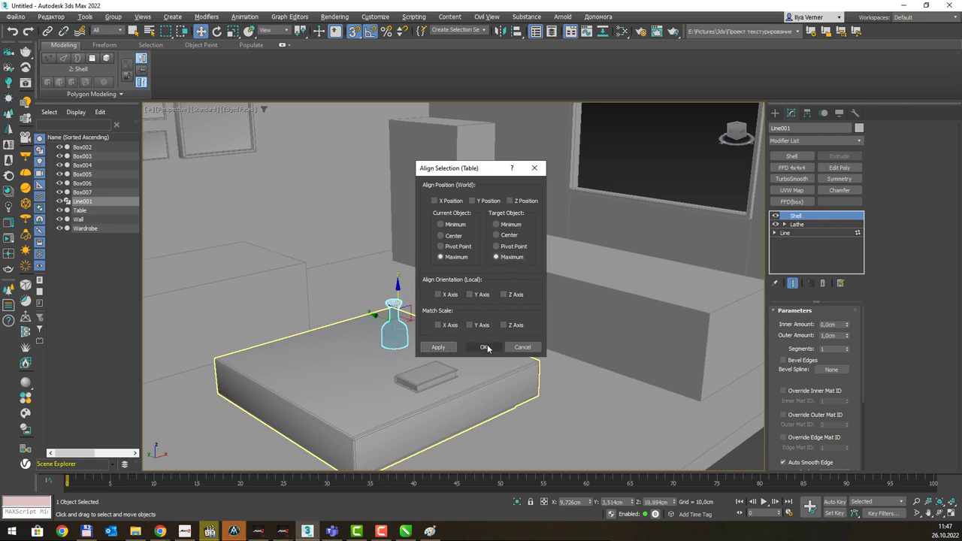
left_click(483, 347)
mouse_move(453, 279)
middle_mouse_down("alt")
mouse_move(421, 281)
mouse_move(433, 318)
middle_mouse_up("alt")
Re-align on Z only so the vase's bottom rests on the table top, then snap it to the corner.
key("alt+a")
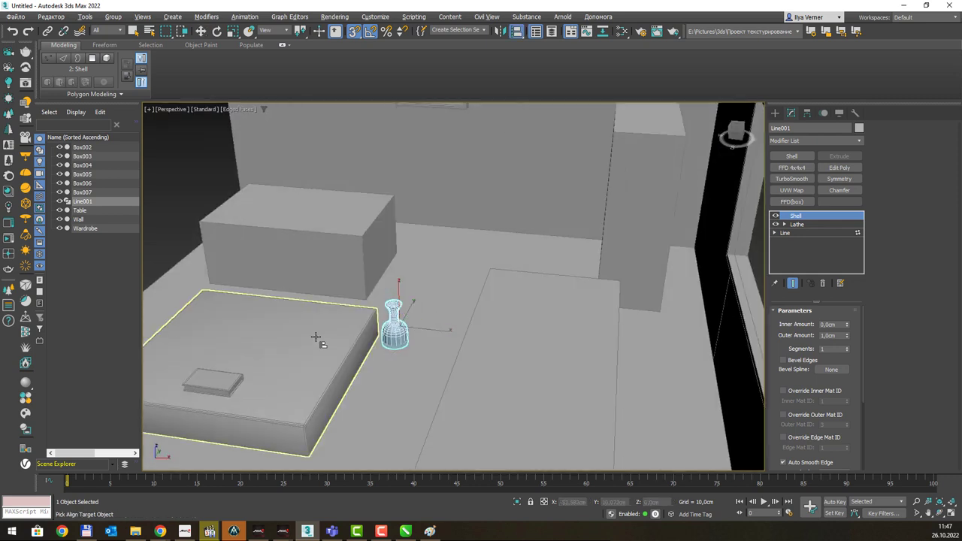
left_click(318, 338)
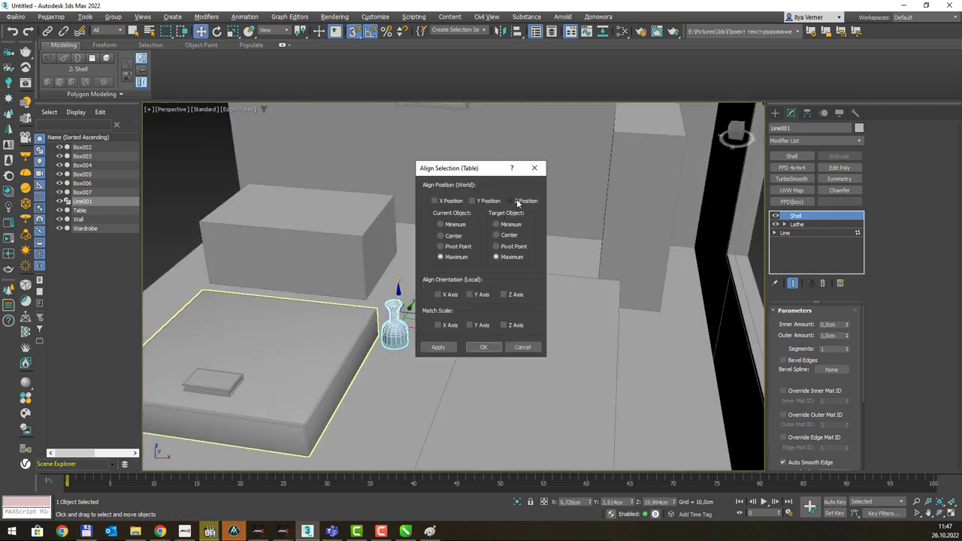
left_click(517, 201)
left_click(441, 225)
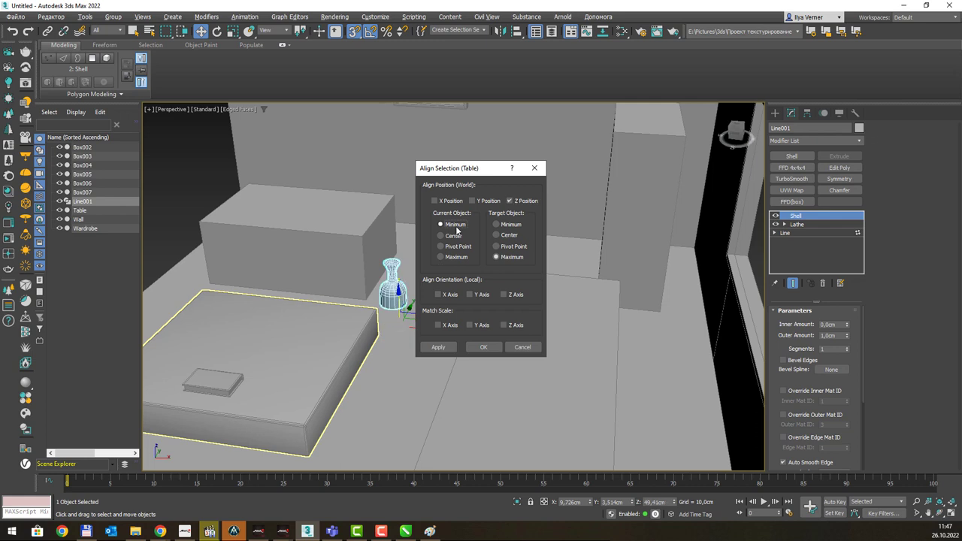
left_click(485, 347)
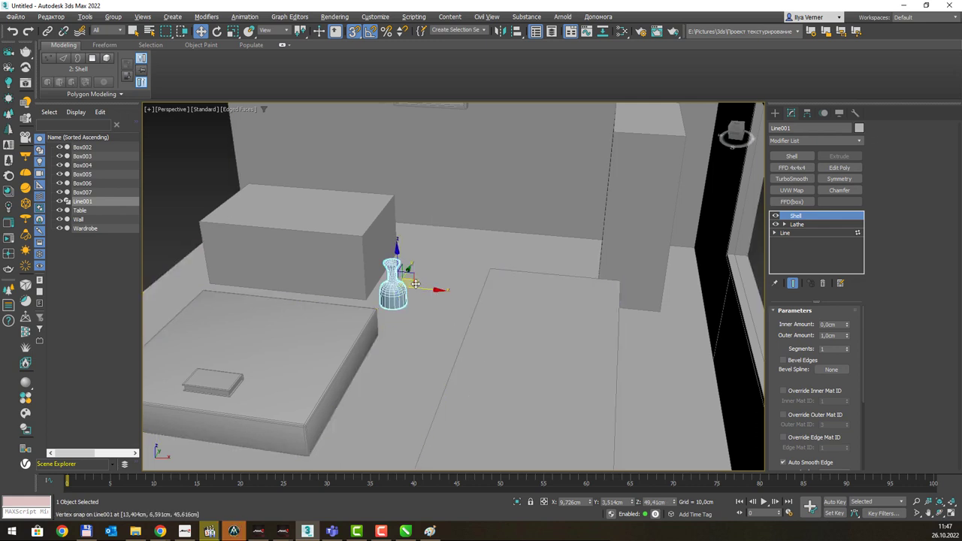
left_click_drag(393, 305, 301, 338)
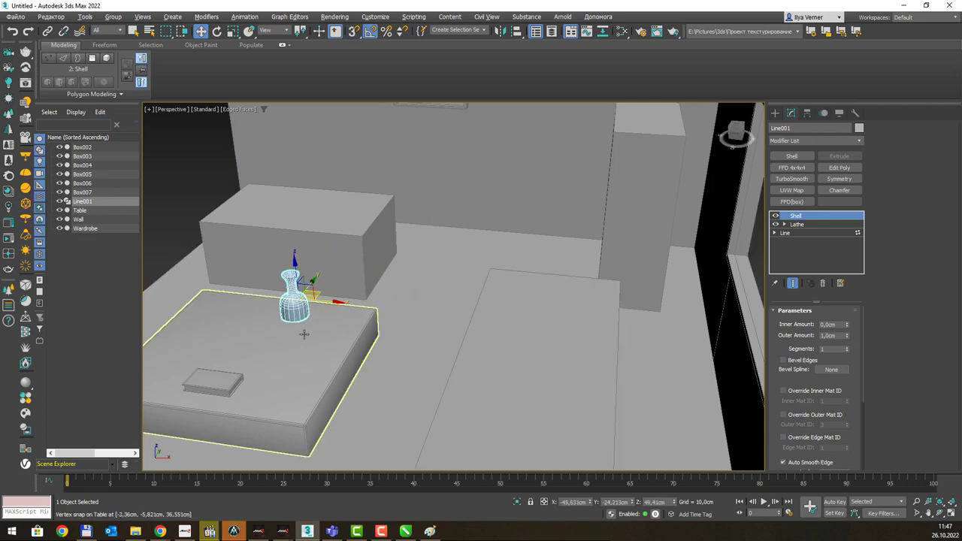
middle_click_drag(369, 300, 492, 321, "alt")
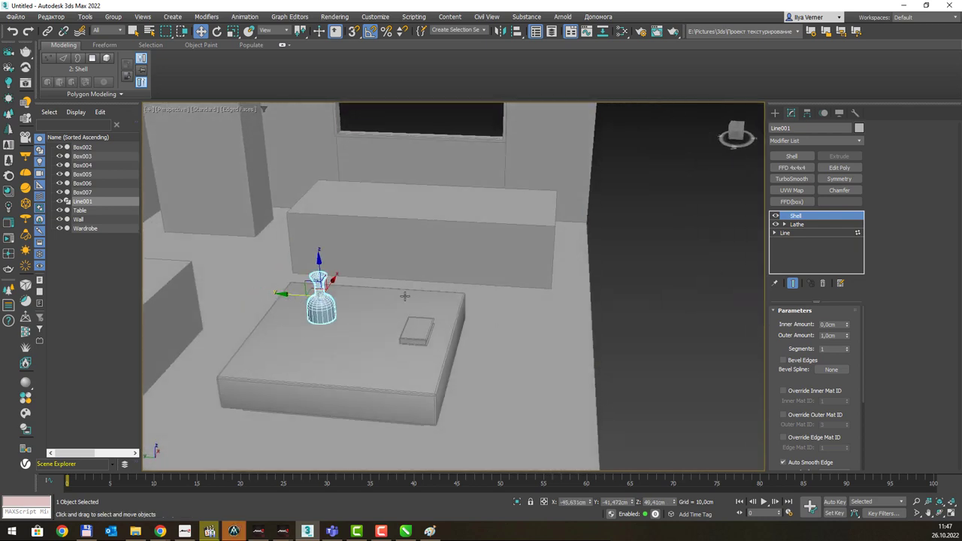
scroll(405, 295, "up", 3)
scroll(404, 295, "up", 2)
scroll(346, 299, "up", 3)
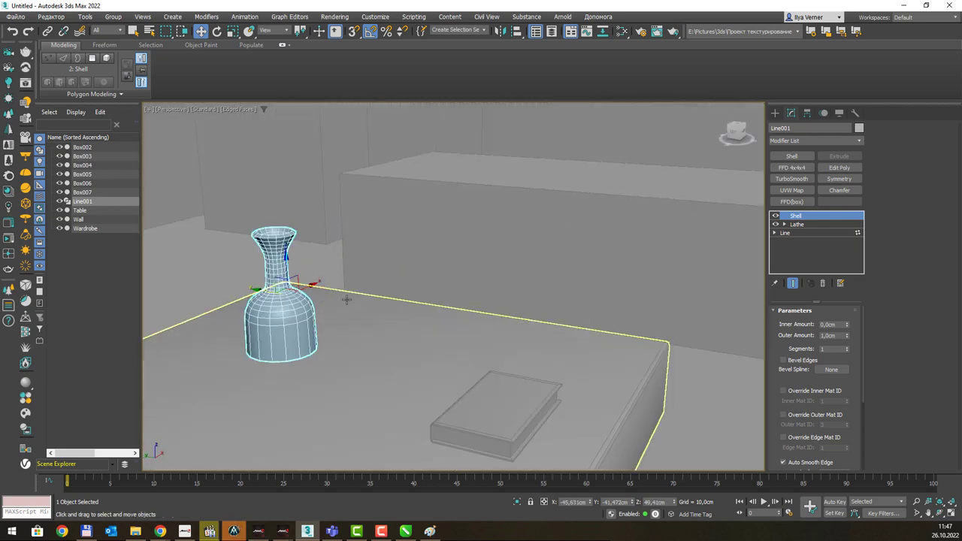
scroll(346, 299, "down", 5)
Check the reference image and convert the vase to Editable Poly.
key("alt+Tab")
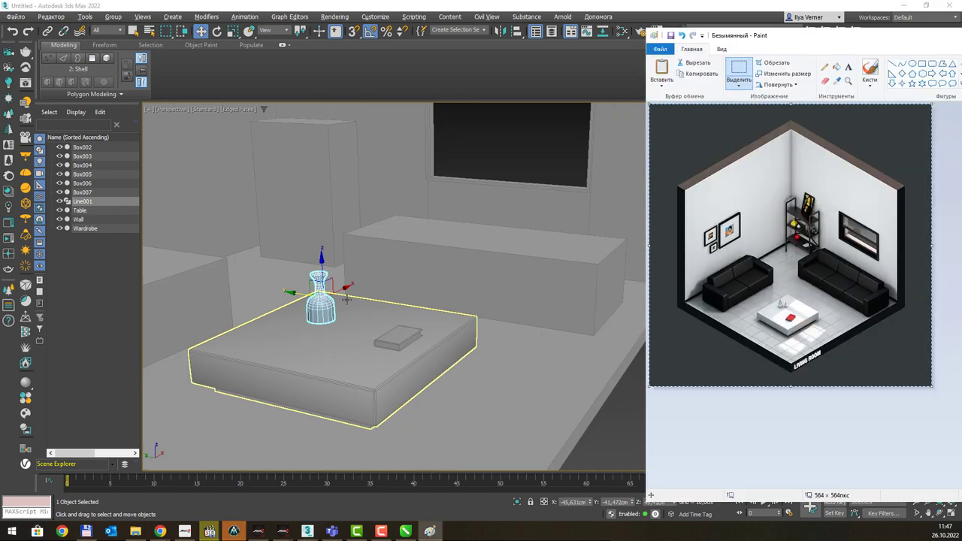
key("alt+Tab")
scroll(333, 283, "up", 3)
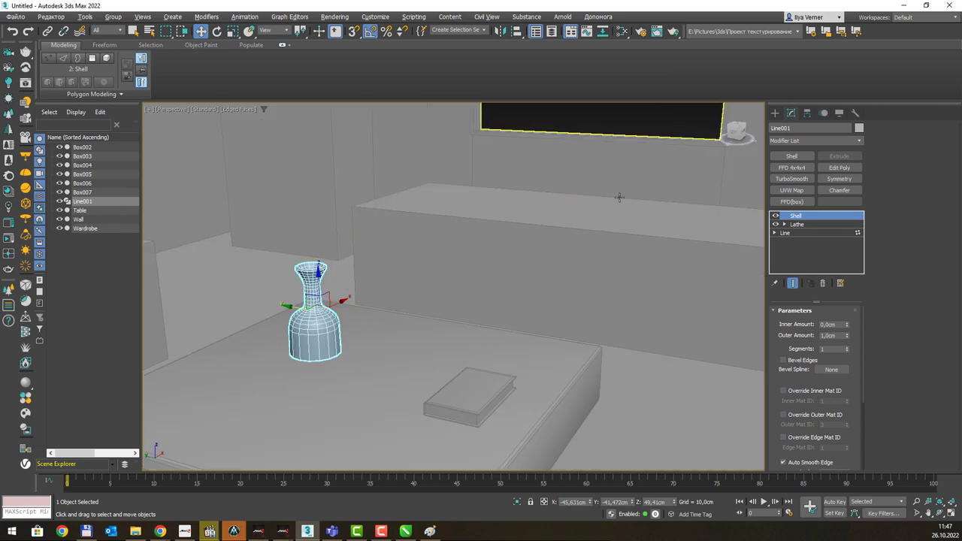
middle_click_drag(314, 307, 324, 302, "alt")
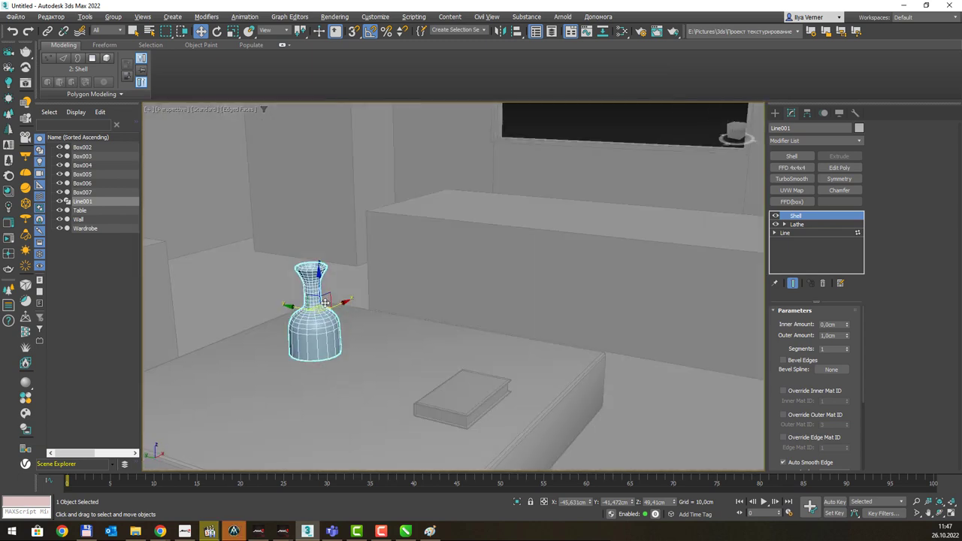
right_click(318, 310)
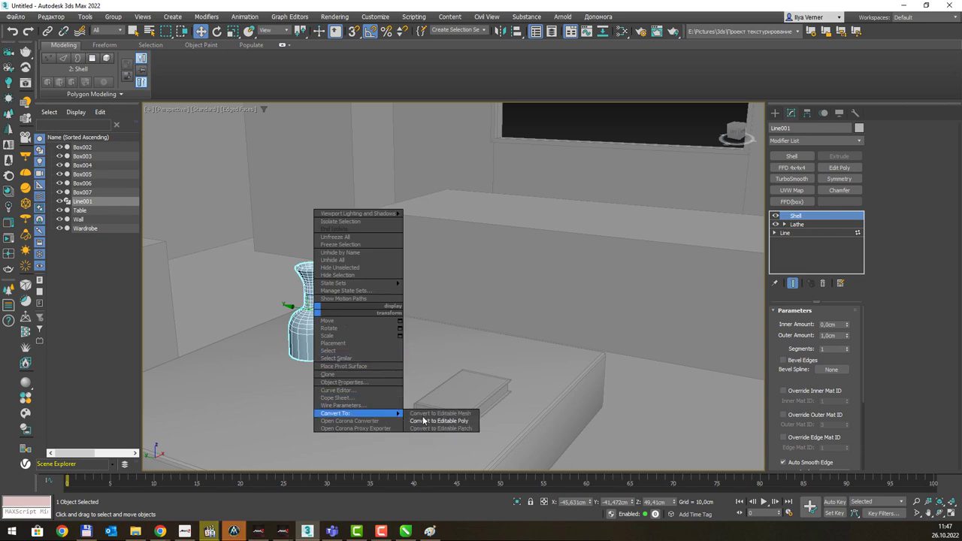
left_click(425, 418)
Scale all 752 vase polygons down, then slide the vase left along the table.
key("alt+a")
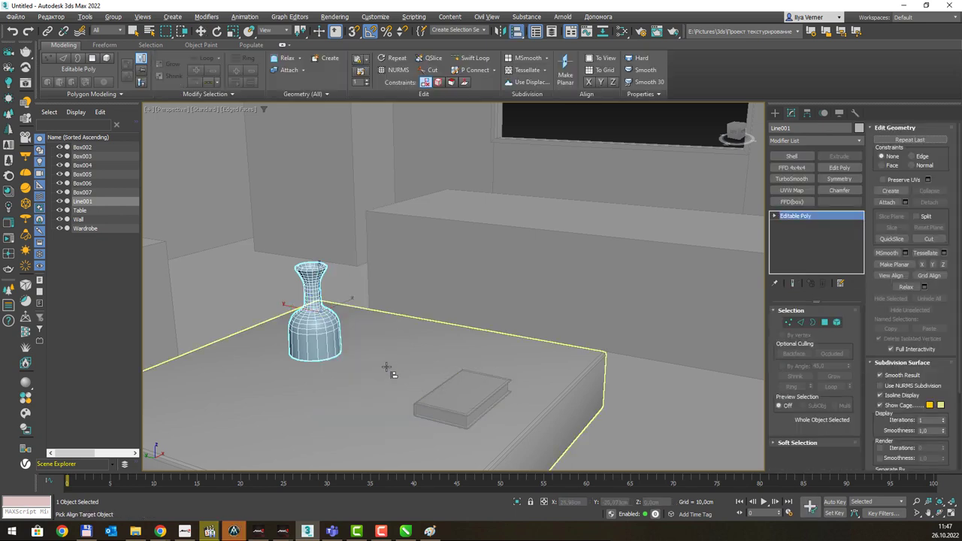
key("4")
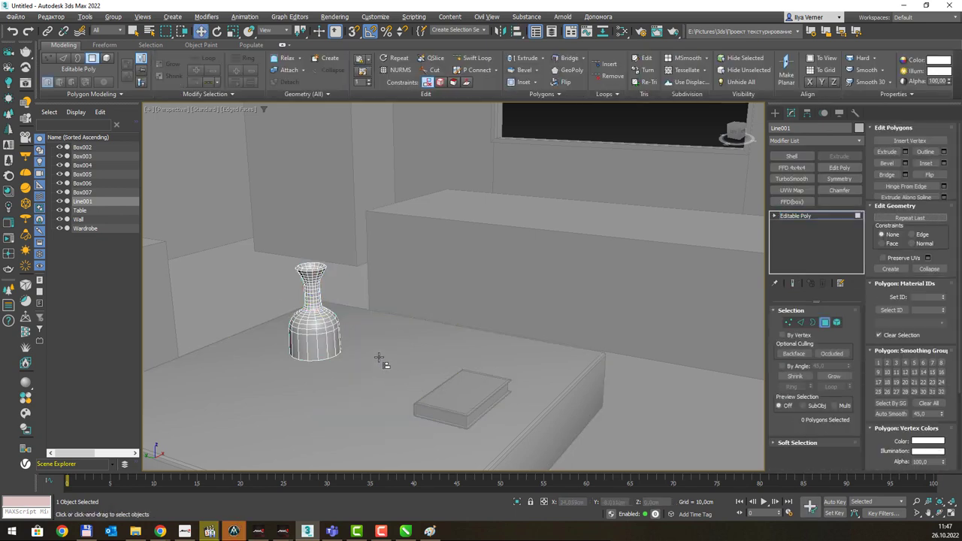
key("ctrl+a")
key("r")
left_click_drag(338, 336, 354, 349)
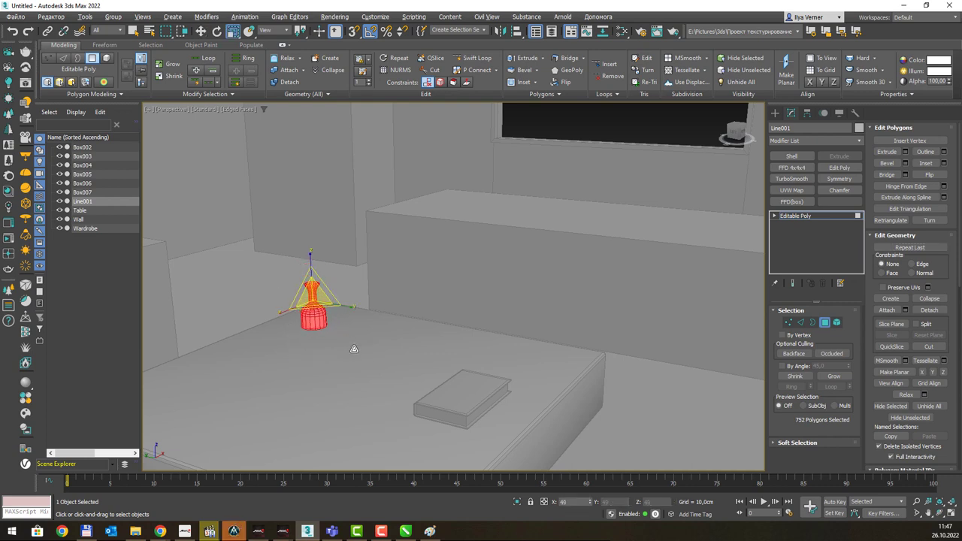
middle_click_drag(373, 269, 365, 268, "alt")
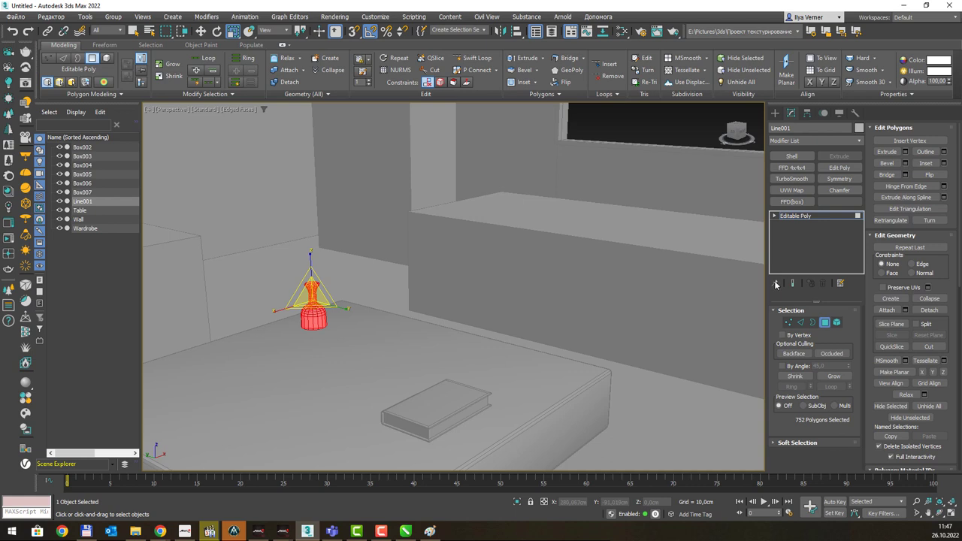
left_click(813, 216)
key("w")
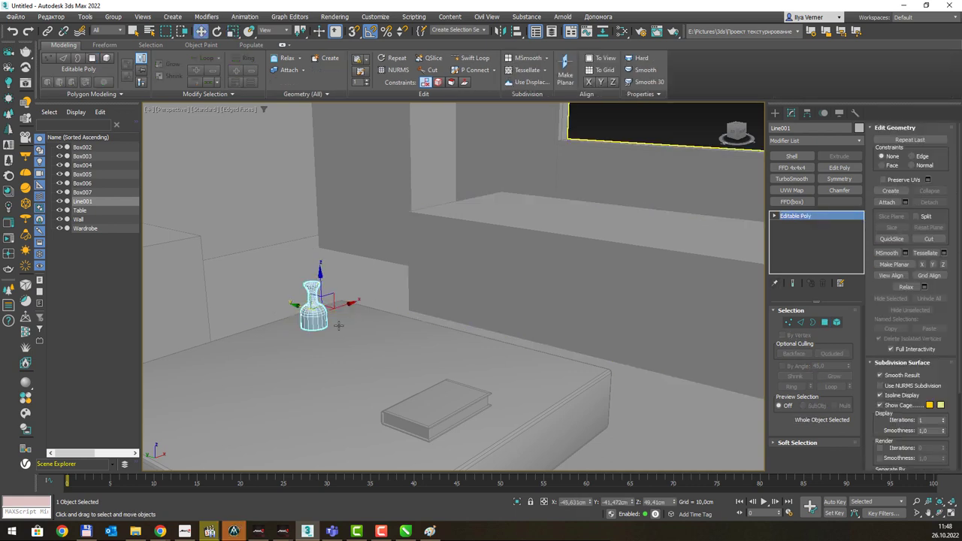
left_click_drag(344, 308, 307, 317)
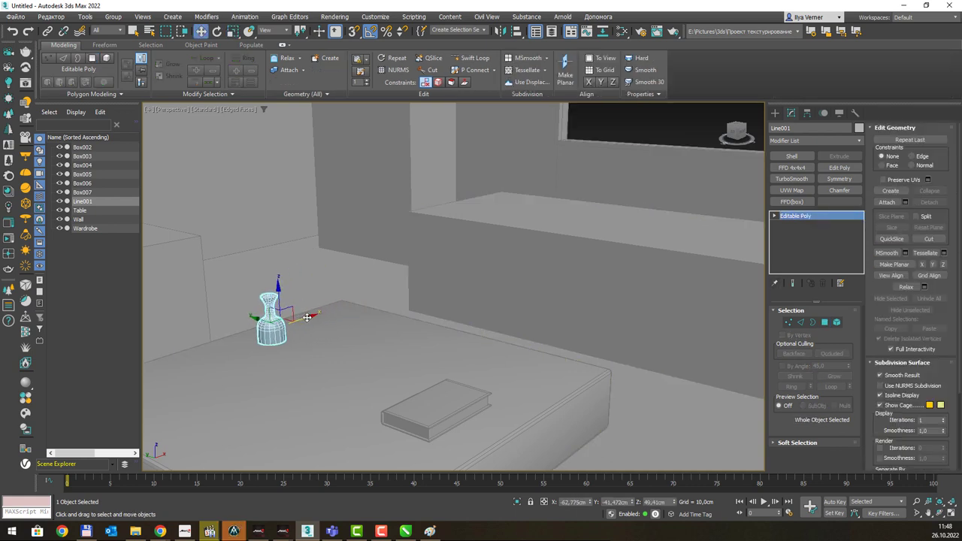
In Front view, lower the vase onto the table and clone a copy beside it.
key("f")
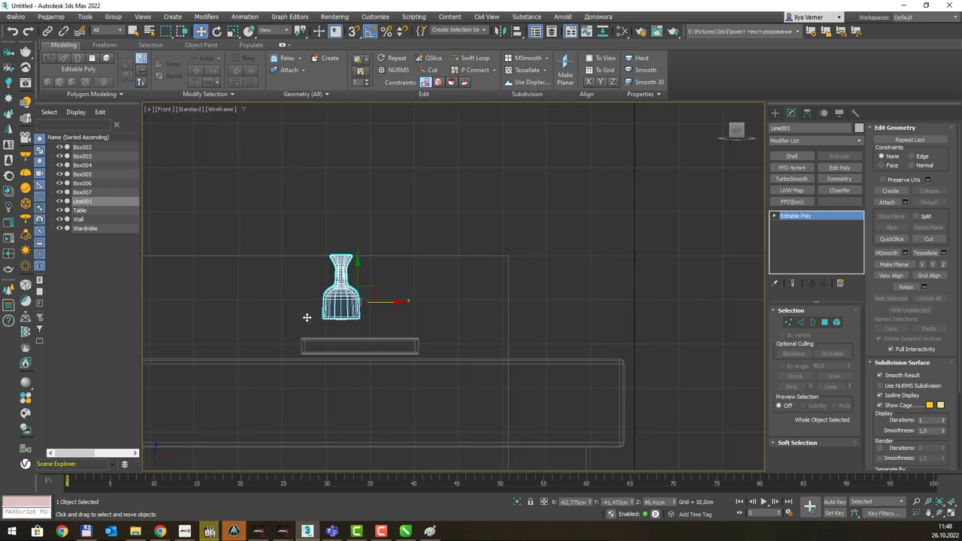
left_click_drag(357, 275, 356, 314)
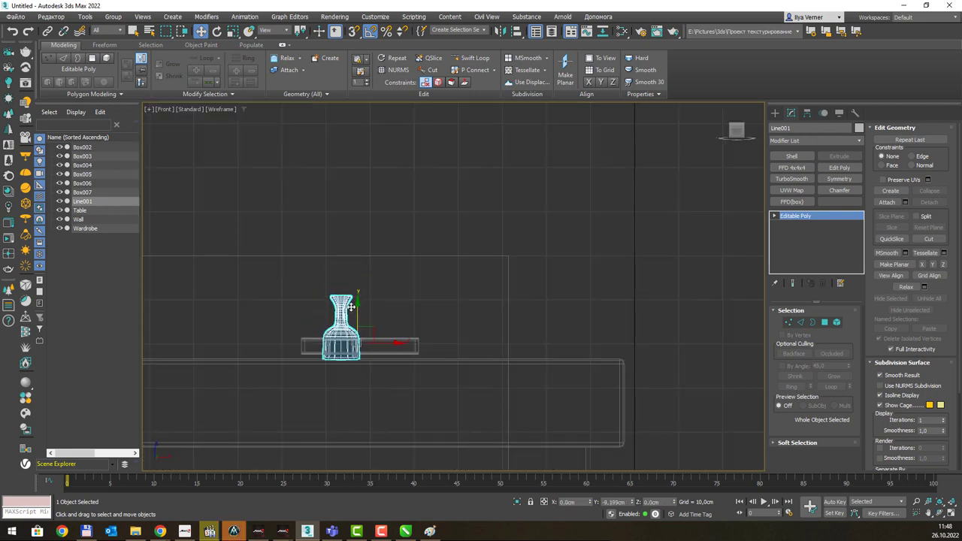
mouse_move(385, 342)
left_mouse_down()
mouse_move(295, 344)
mouse_move(385, 343)
left_mouse_up()
left_click(481, 309)
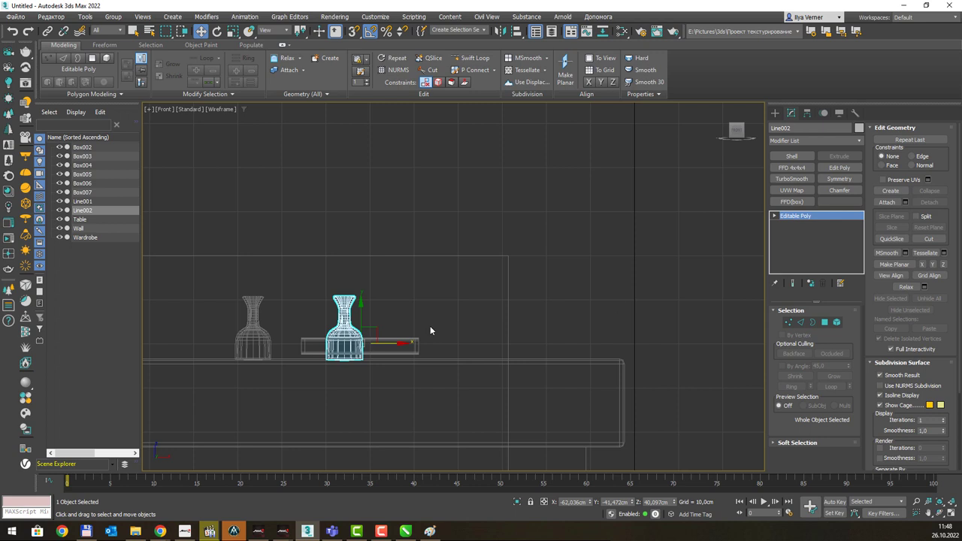
Shrink the copy Line002, nudge it into place, and shift the original Line001 slightly.
key("r")
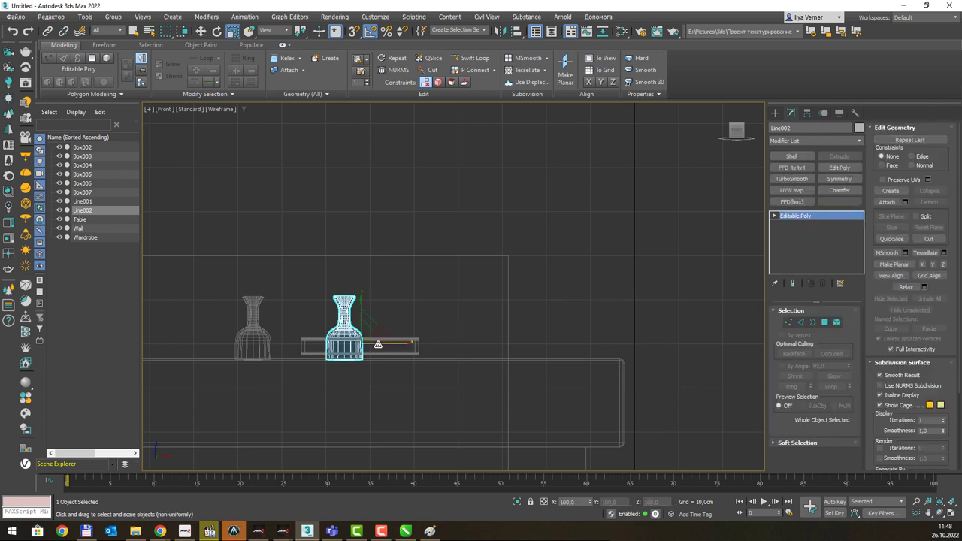
left_click_drag(368, 335, 381, 377)
key("w")
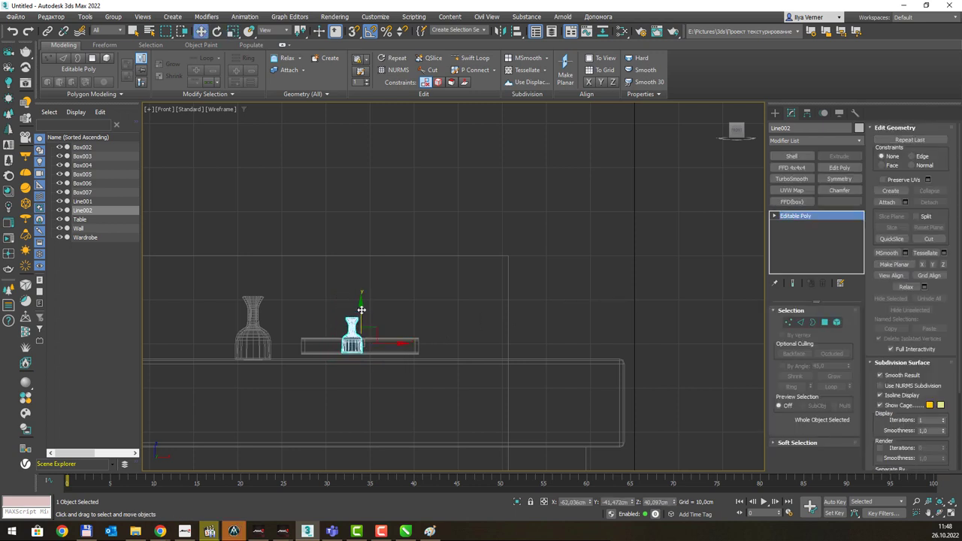
left_click_drag(358, 308, 361, 317)
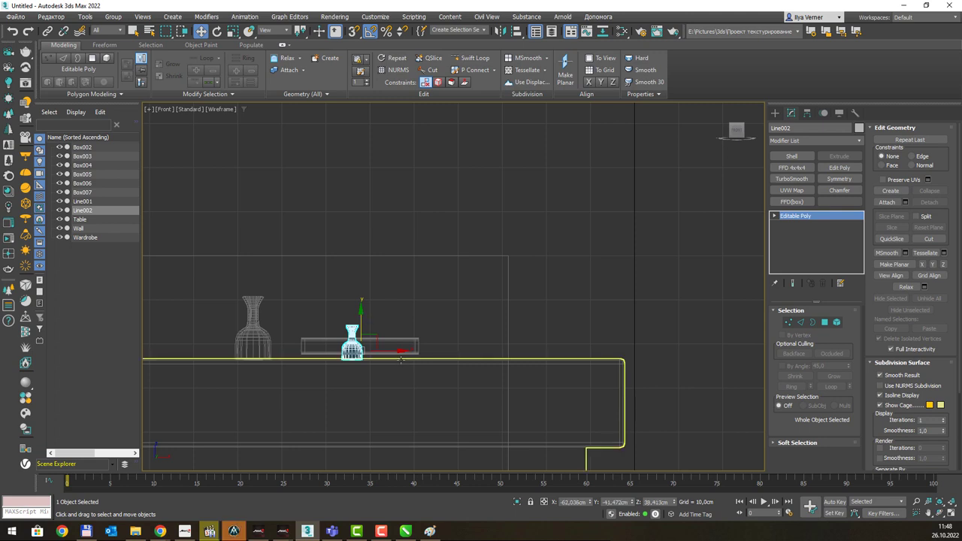
key("p")
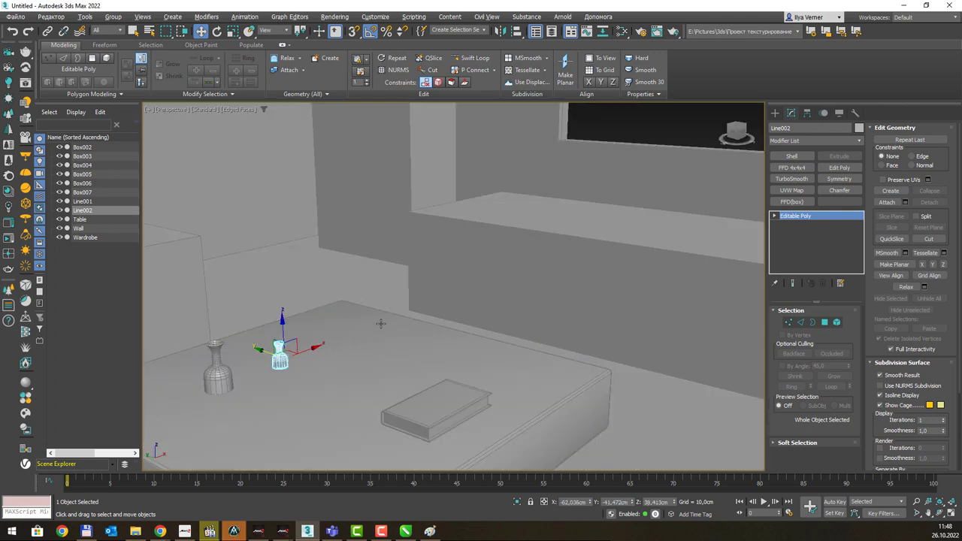
middle_click_drag(378, 326, 372, 326, "alt")
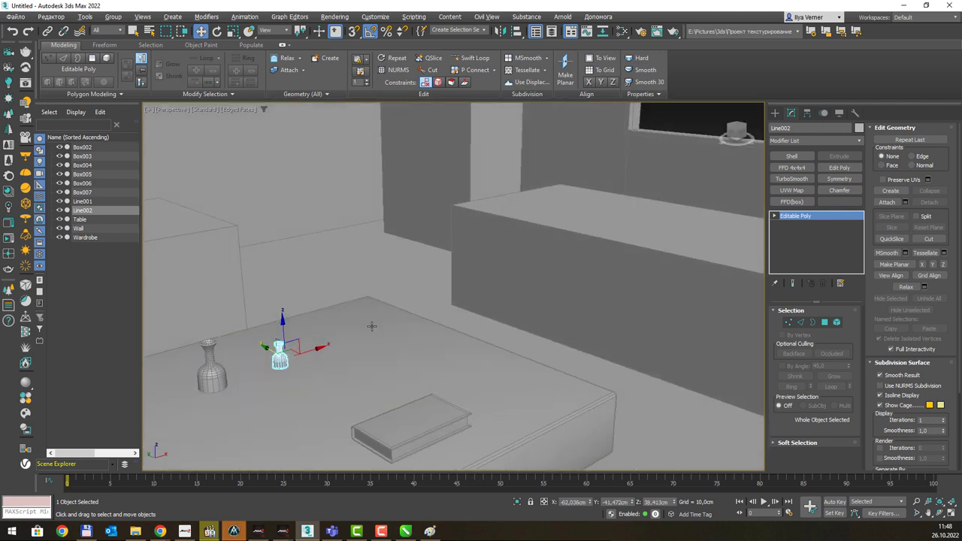
left_click(210, 368)
left_click_drag(227, 364, 265, 344)
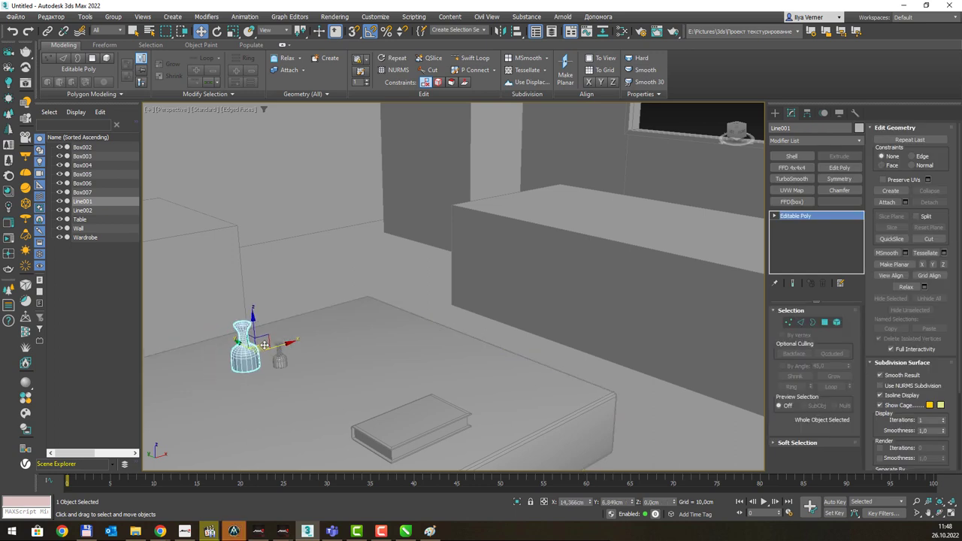
scroll(328, 339, "down", 3)
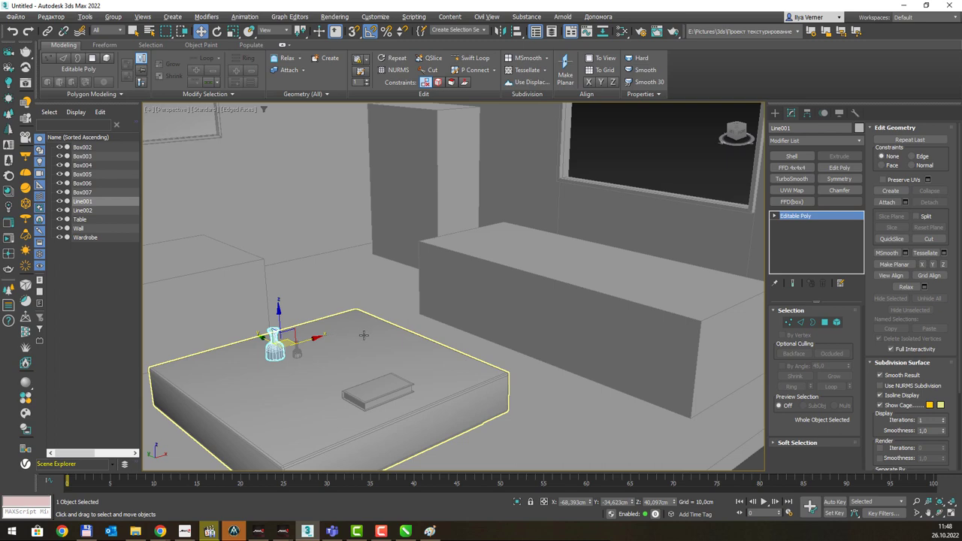
Make the 200 cm Box002 see-through with Alt+X, checking the reference image.
key("alt+Tab")
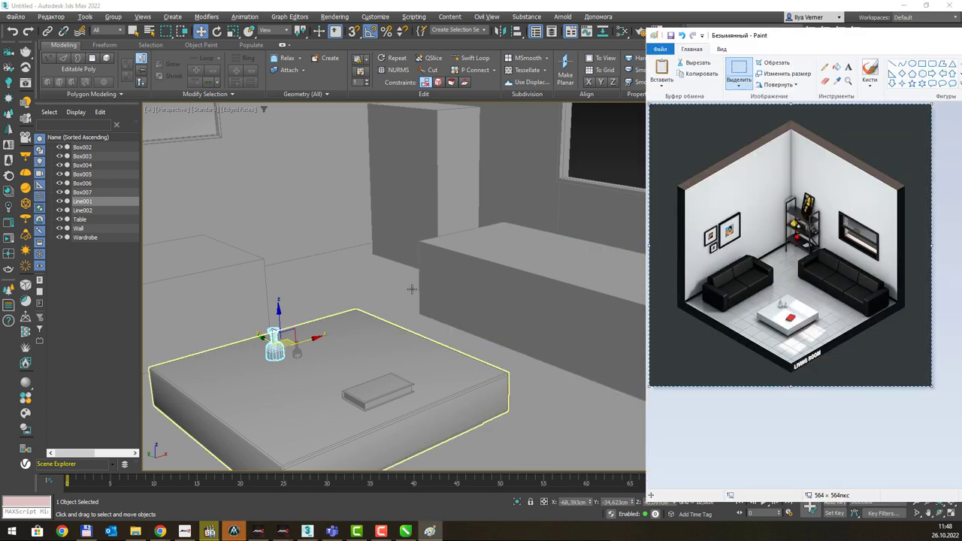
scroll(435, 254, "up", 2)
middle_click_drag(446, 260, 470, 274, "alt")
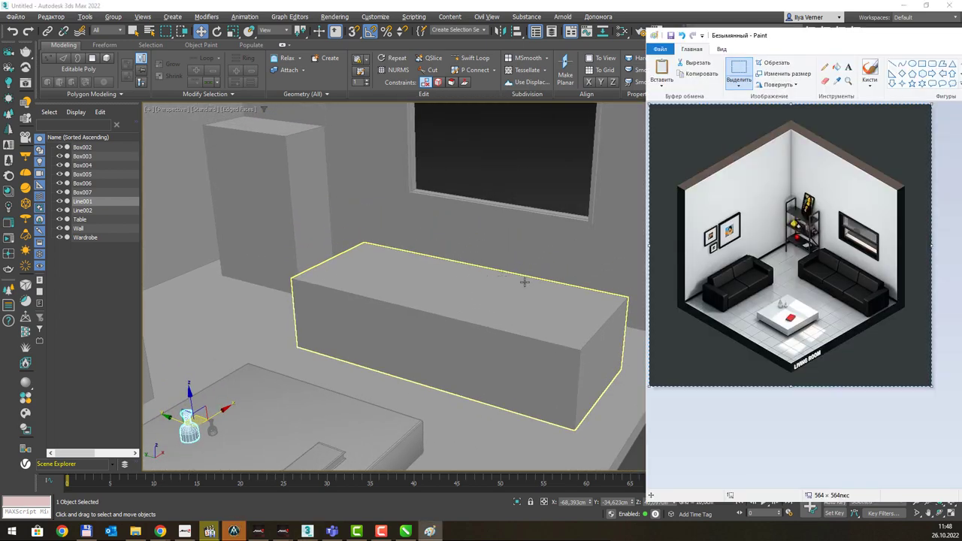
left_click(548, 310)
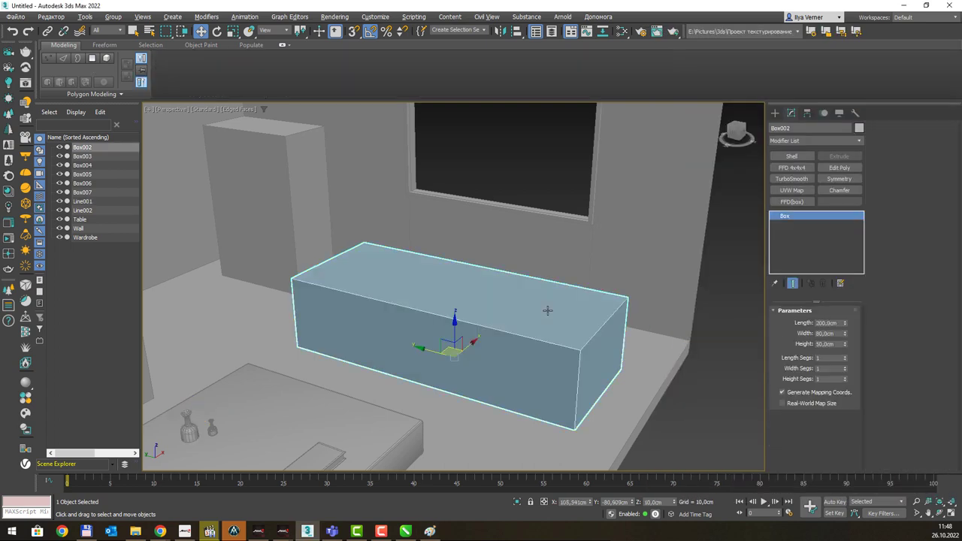
key("alt+x")
key("q")
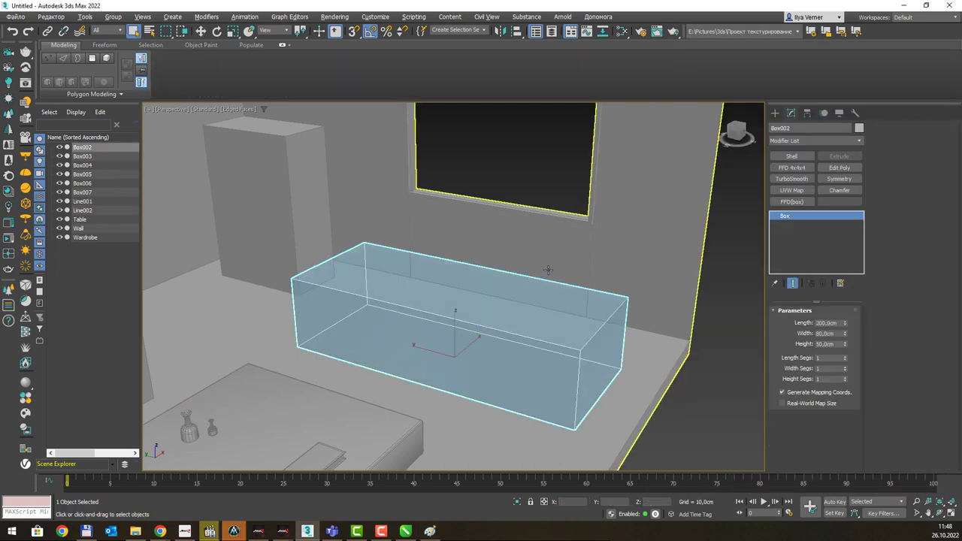
middle_click_drag(550, 296, 528, 296)
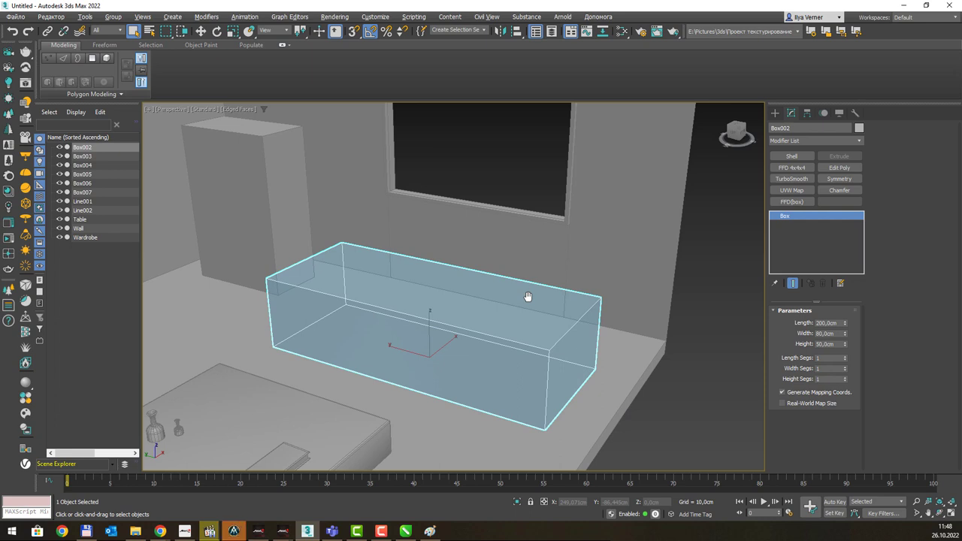
key("alt+Tab")
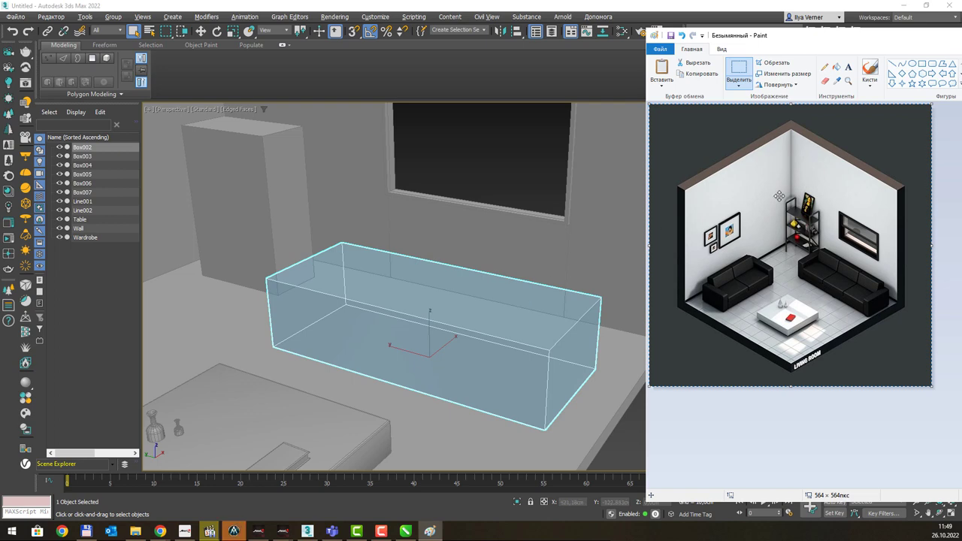
left_click(644, 16)
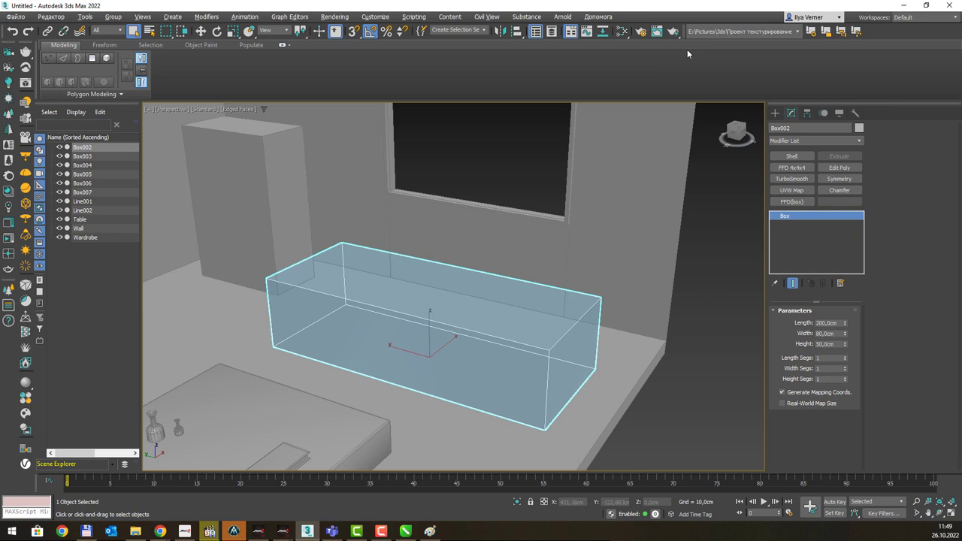
Draw a new standard box on top of the long box.
left_click(775, 113)
left_click(775, 128)
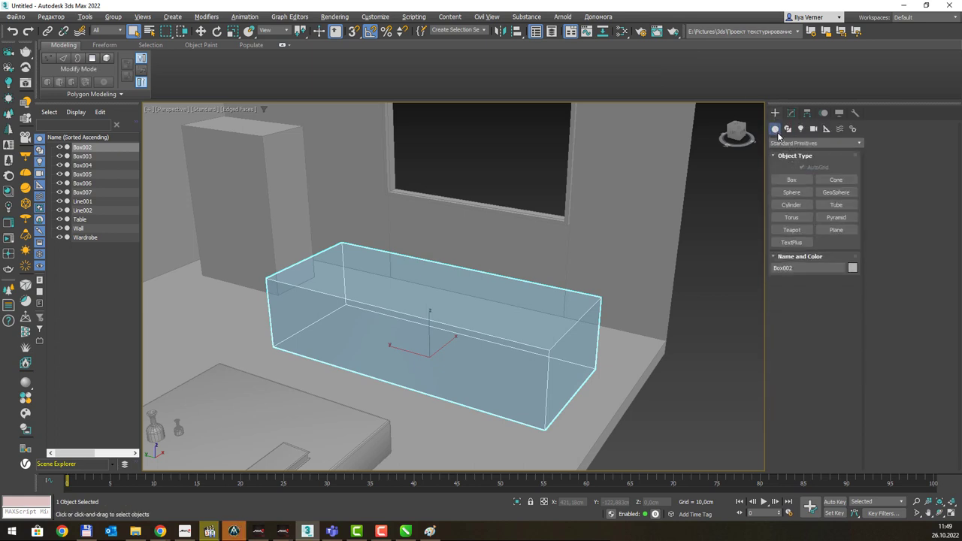
left_click(791, 179)
mouse_move(558, 293)
left_mouse_down()
mouse_move(492, 321)
mouse_move(443, 314)
left_mouse_up()
left_click(519, 282)
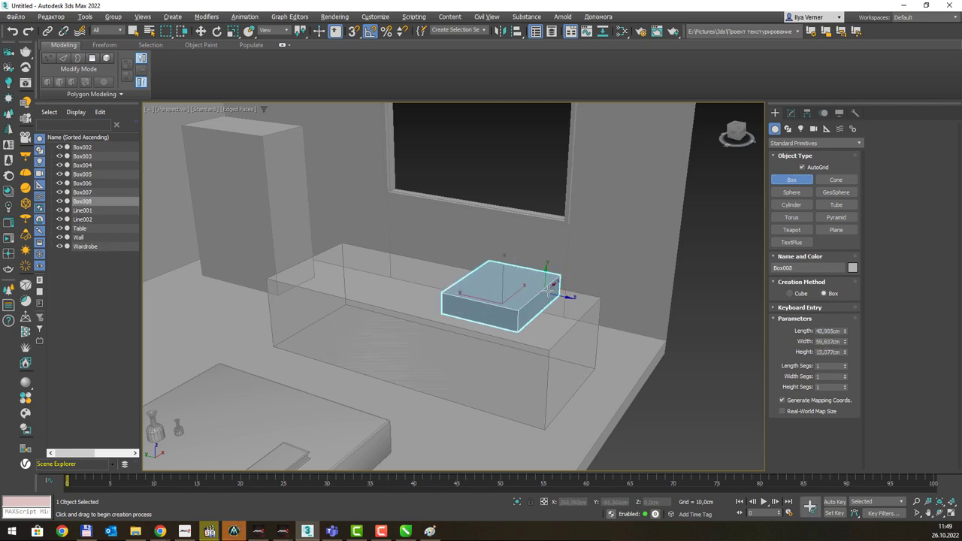
left_click(547, 284)
right_click(543, 283)
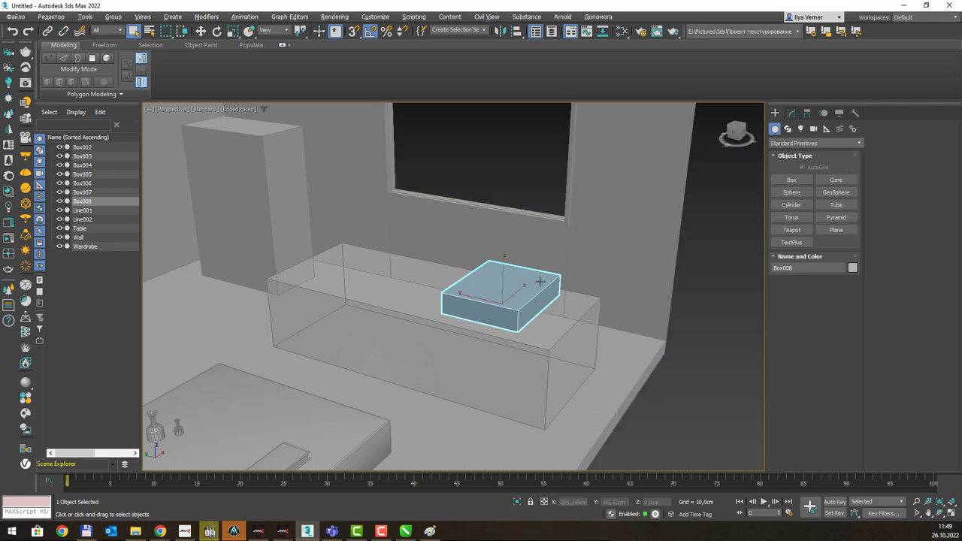
In Modify, give the new box Length 50 and Width 80.
left_click(790, 112)
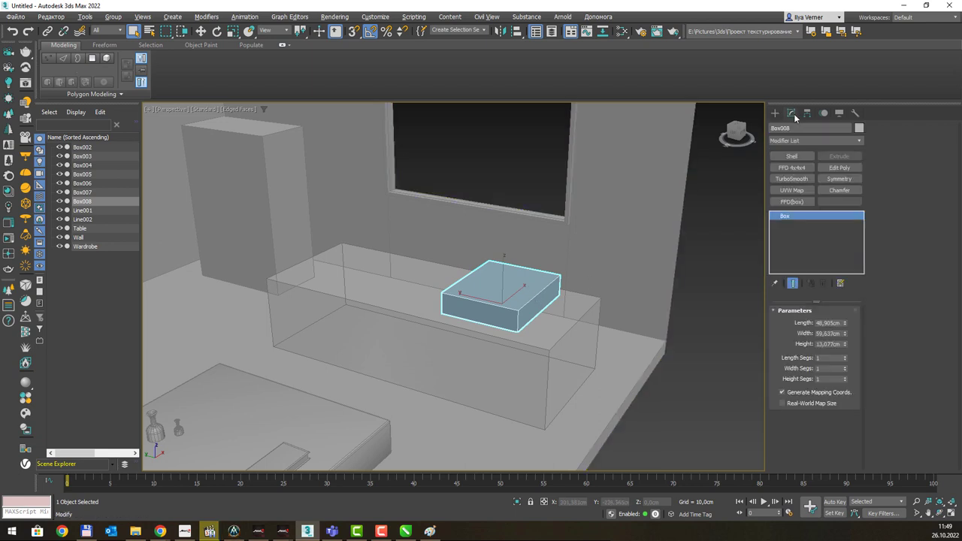
double_click(829, 323)
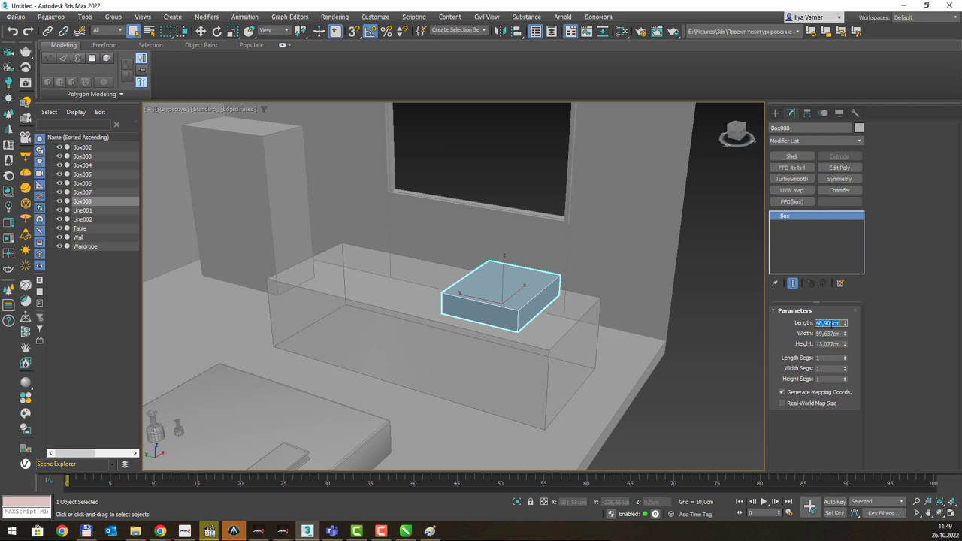
type("50")
key("Return")
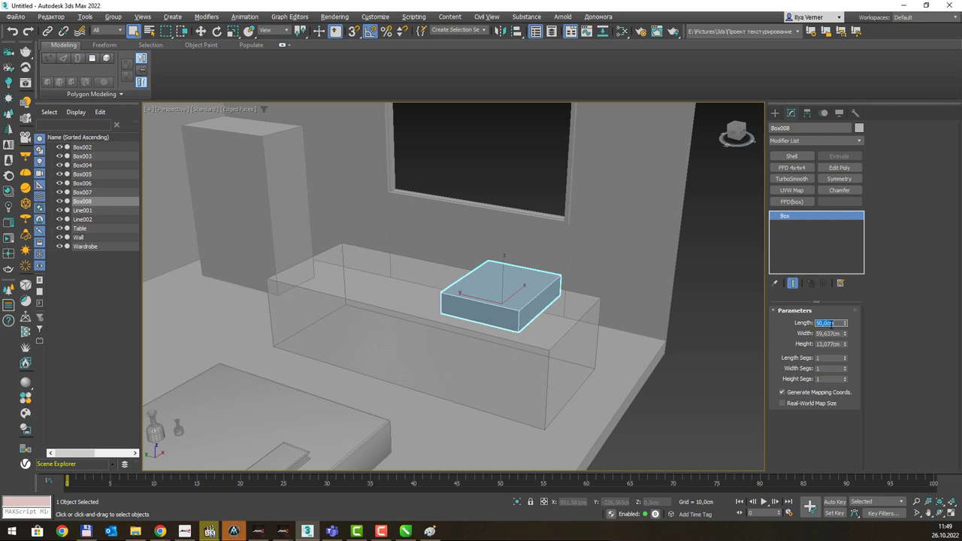
left_click_drag(847, 323, 845, 323)
middle_click_drag(554, 263, 474, 272, "alt")
double_click(825, 334)
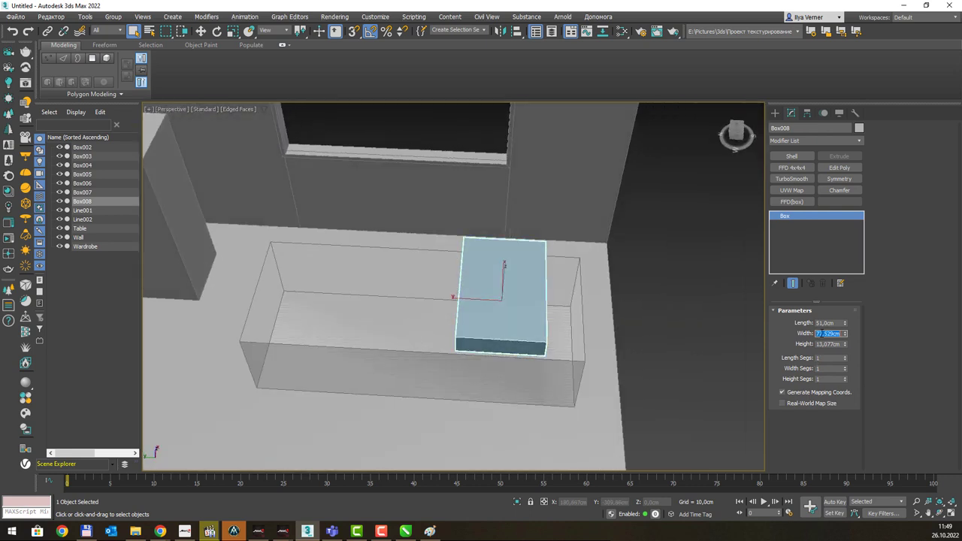
type("80")
key("Return")
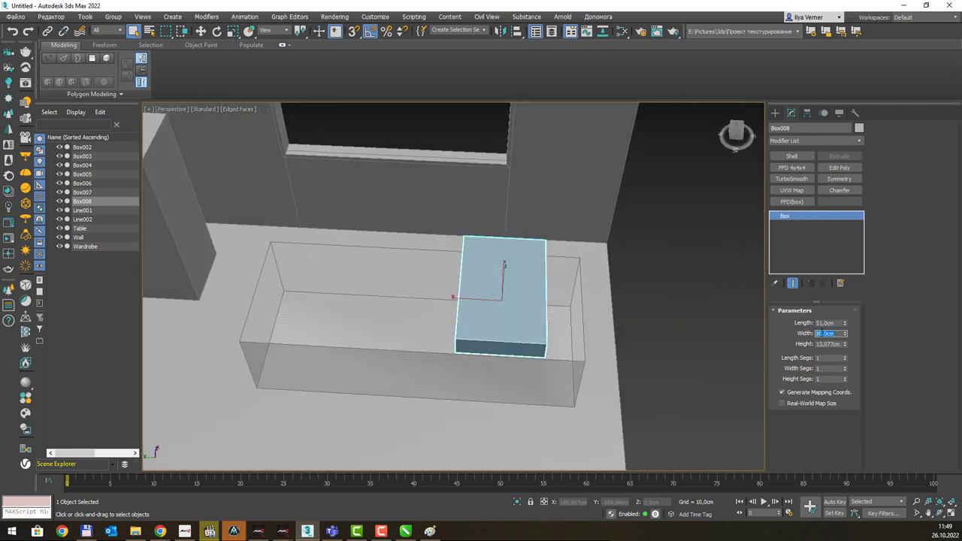
left_click(819, 322)
key("Return")
middle_click_drag(583, 297, 571, 272, "alt")
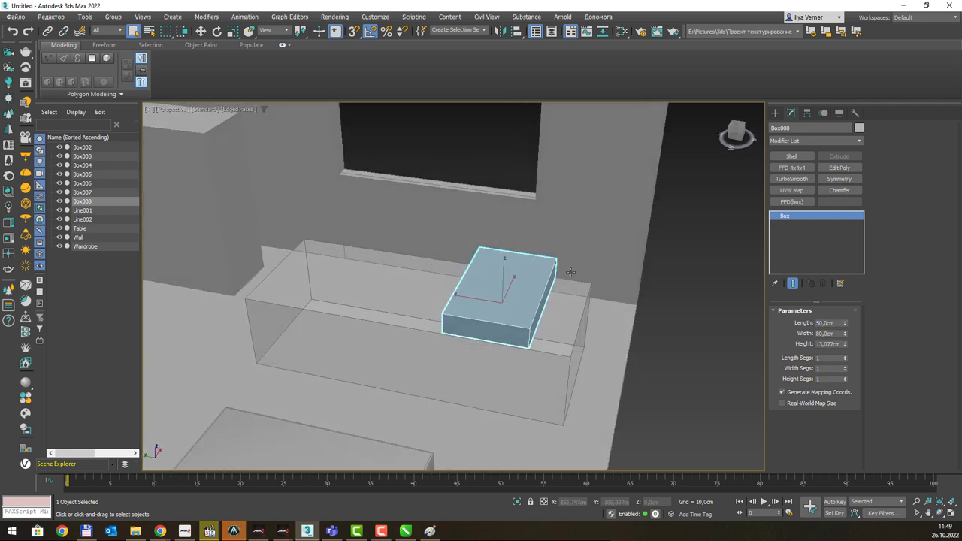
Change the box to Length 60 and Height 20.
double_click(831, 323)
type("60")
key("Return")
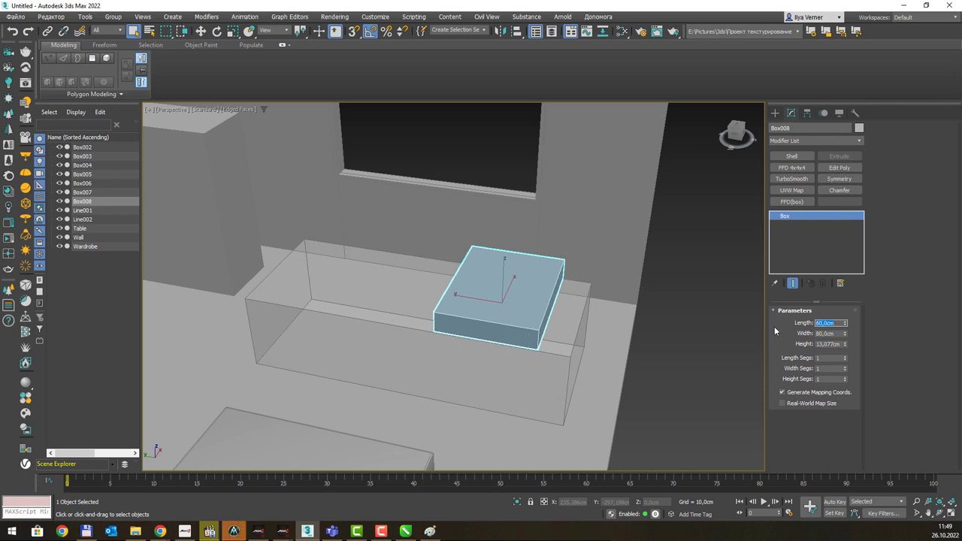
left_click(836, 344)
type("20")
key("Return")
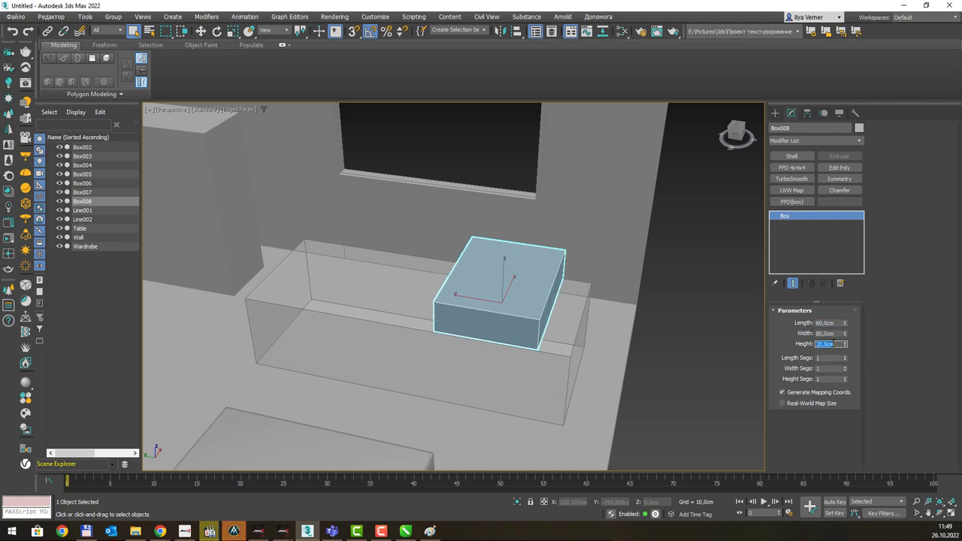
middle_click_drag(655, 330, 594, 302, "alt")
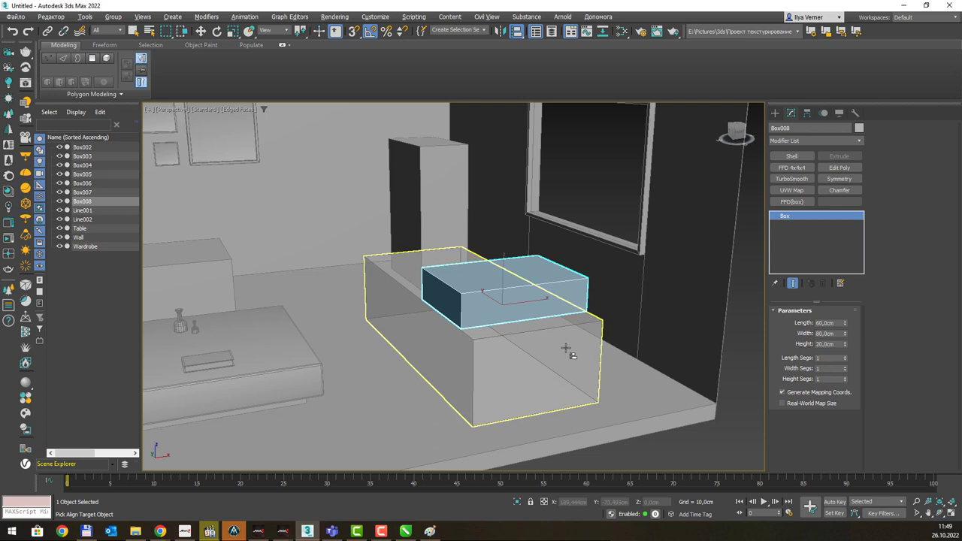
Lower the 60 × 80 × 20 cm Box008 down onto the floor in the Front view.
key("f")
right_click(472, 298)
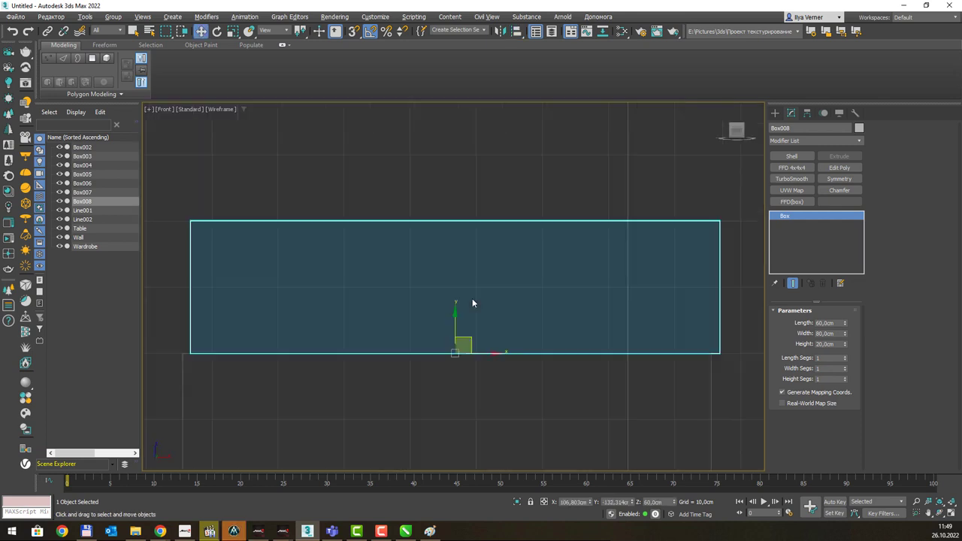
scroll(482, 319, "down", 4)
scroll(482, 319, "down", 1)
left_click_drag(476, 299, 476, 354)
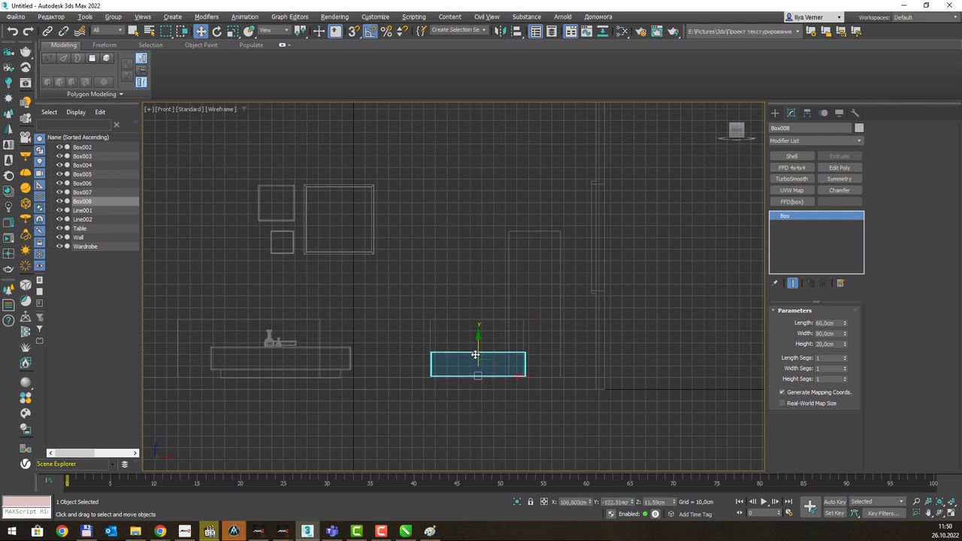
Nudge Box008 along X and Y in the Top view to sit at Box002's right end.
key("p")
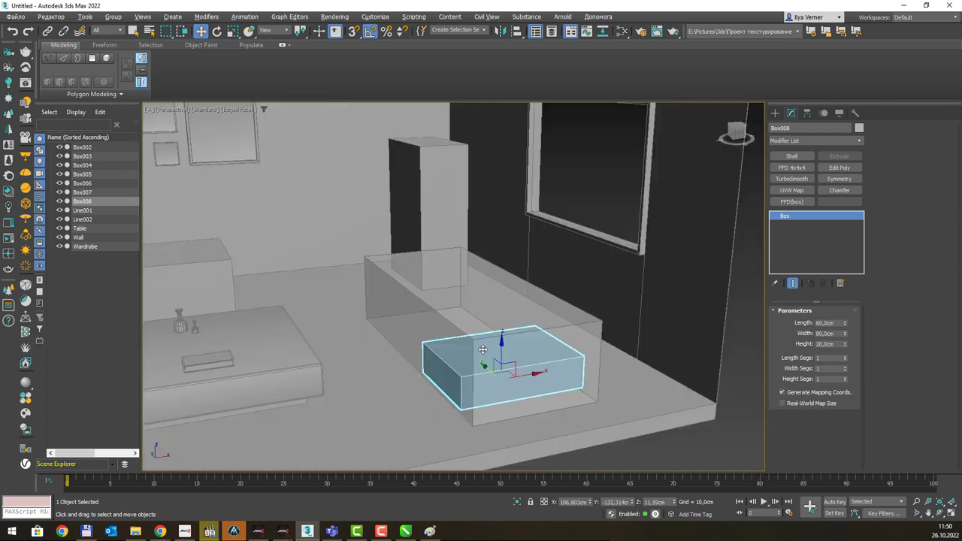
middle_click_drag(478, 350, 519, 394, "alt")
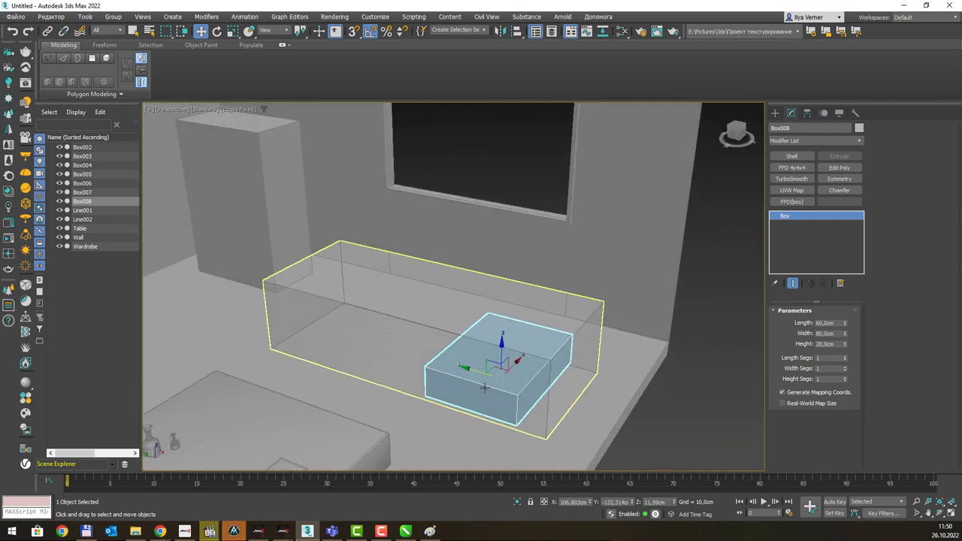
key("t")
scroll(478, 323, "down", 2)
middle_click_drag(465, 275, 465, 318)
left_click_drag(465, 318, 465, 320)
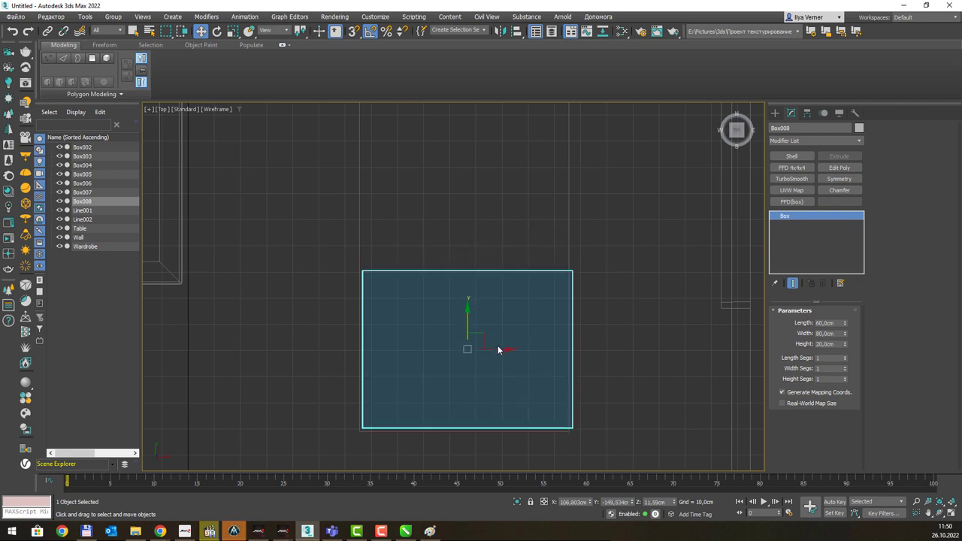
left_click_drag(496, 348, 494, 348)
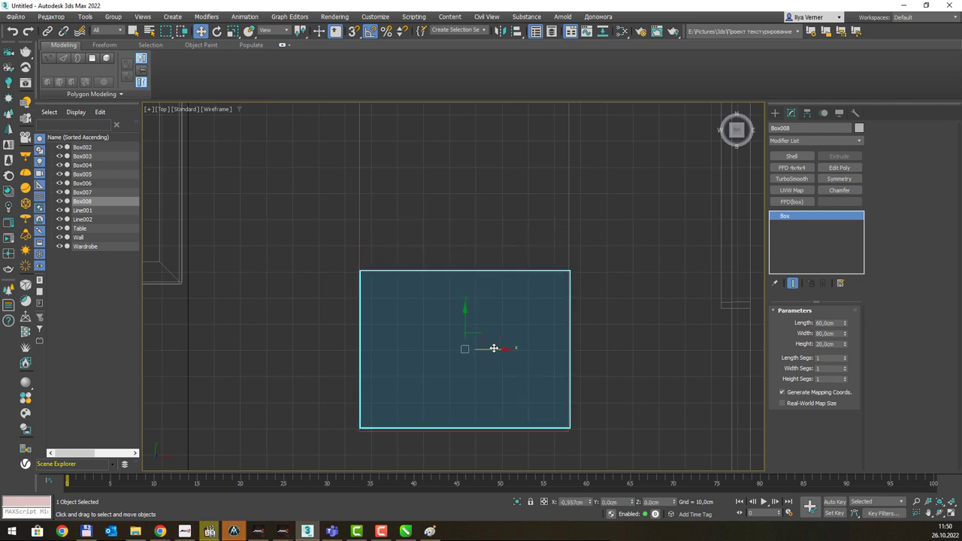
left_click_drag(465, 319, 466, 321)
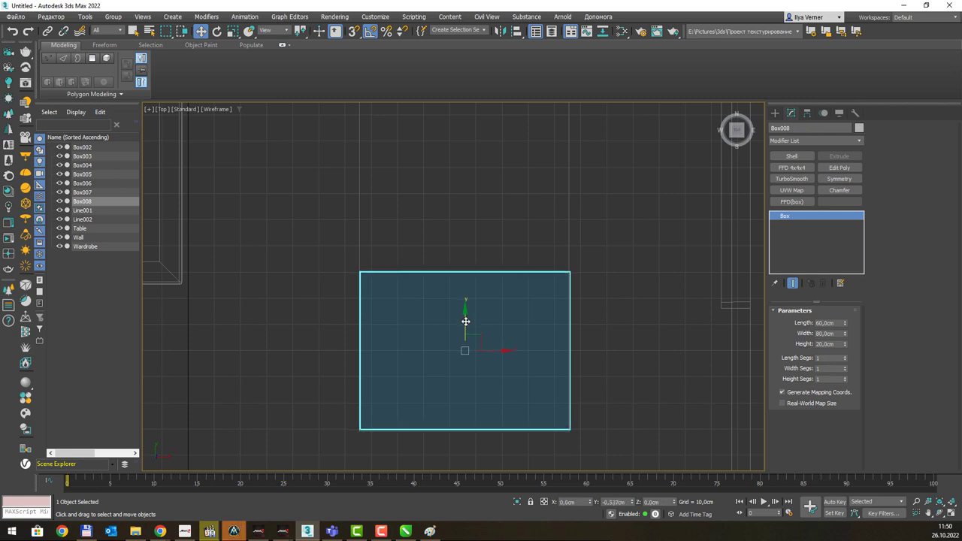
Check the box's placement in perspective against the reference room image.
key("p")
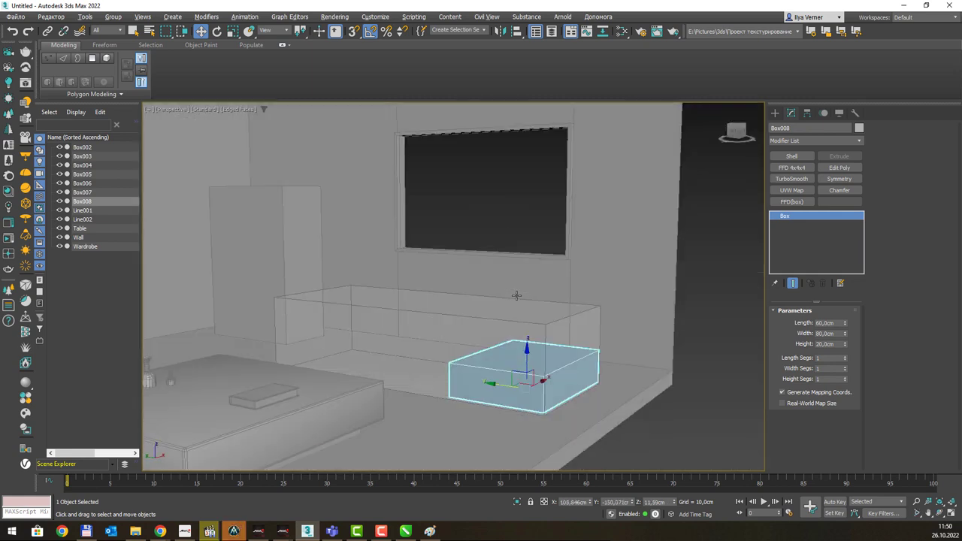
middle_click_drag(516, 295, 511, 296, "alt")
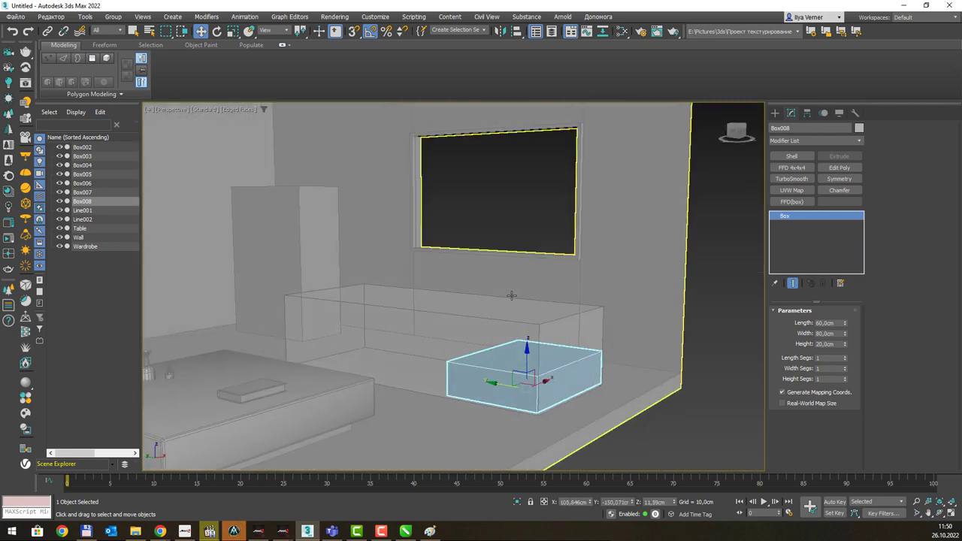
key("alt+Tab")
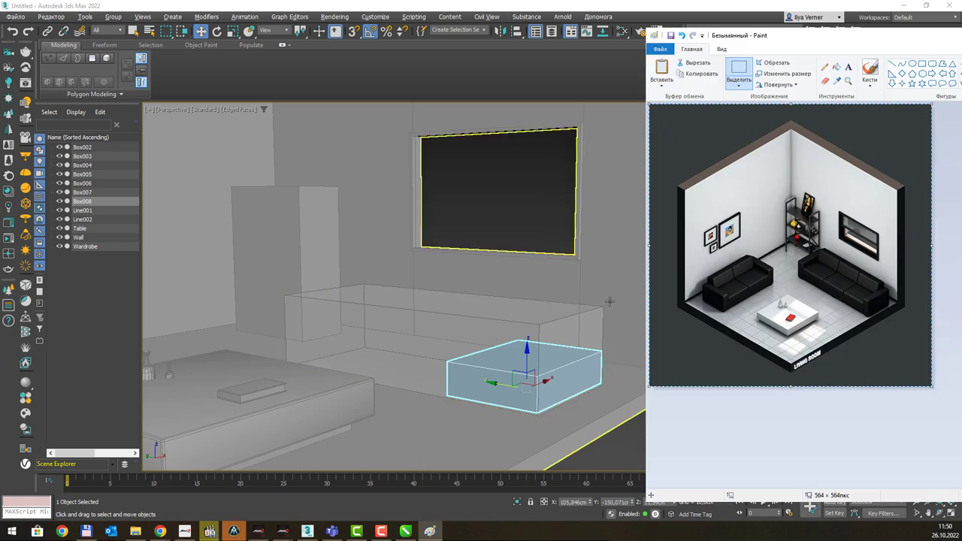
key("alt+Tab")
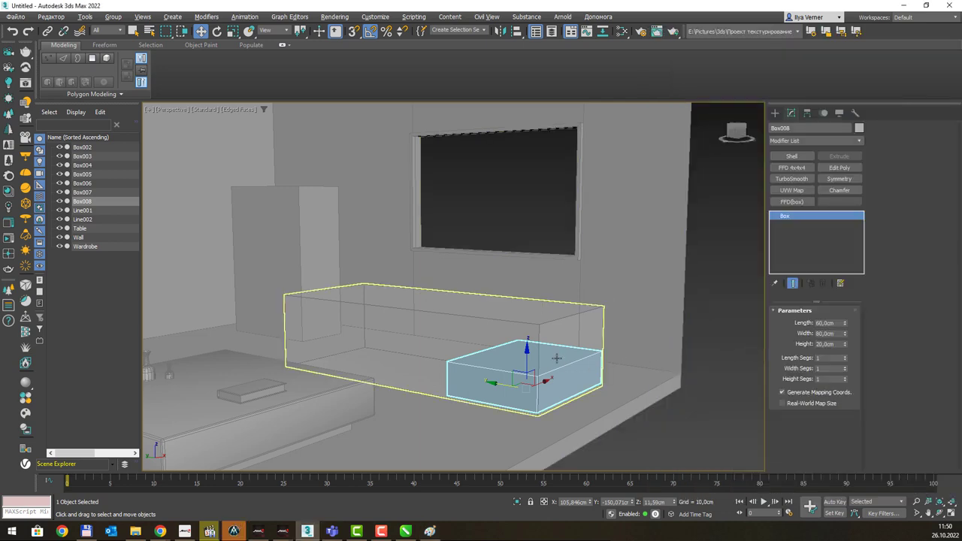
Add Edit Poly to Box008 and chamfer all its edges with depth 0.335 and a wider amount.
left_click(94, 60)
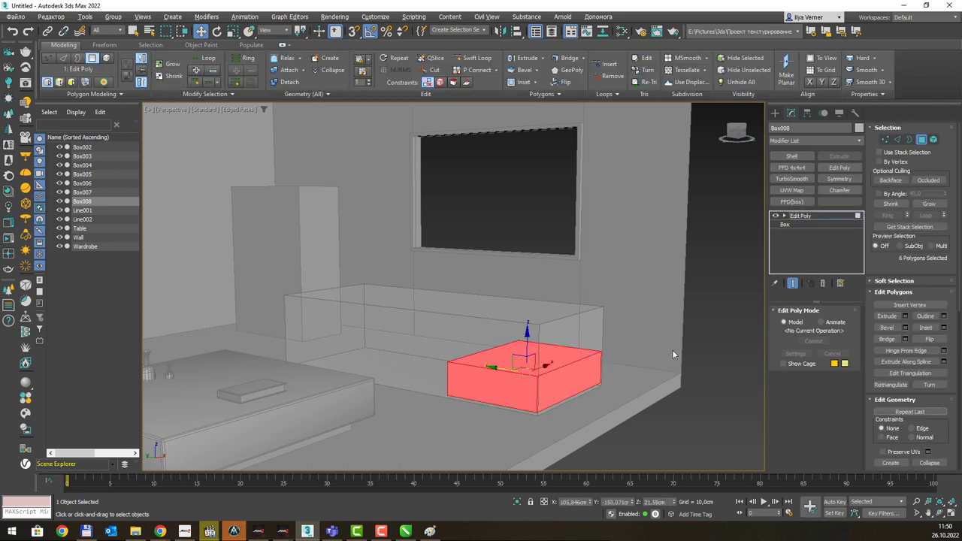
left_click(897, 140)
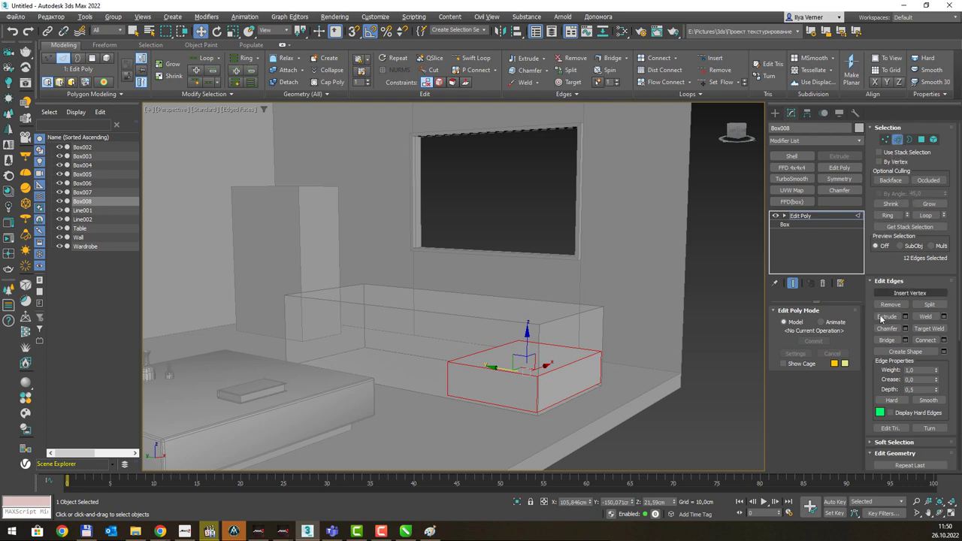
left_click(905, 328)
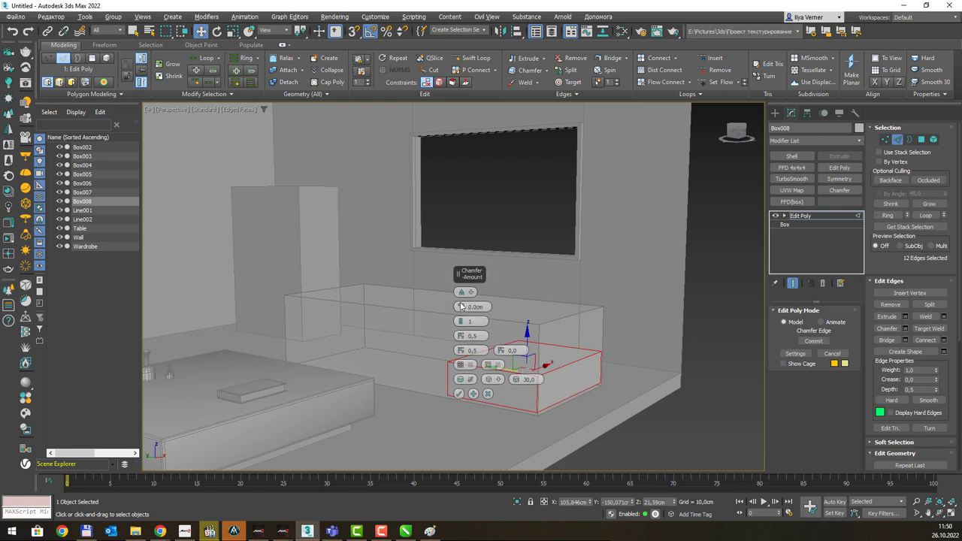
left_click_drag(461, 306, 460, 304)
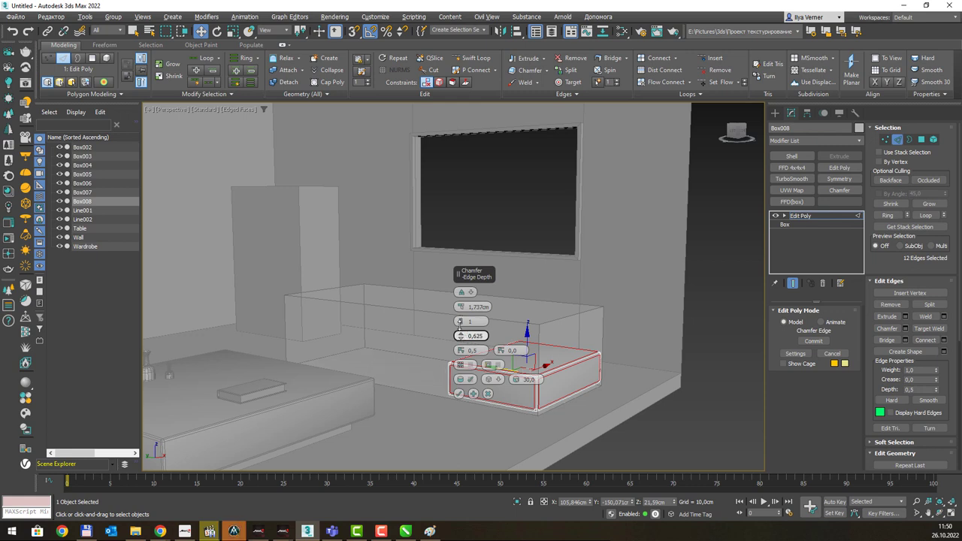
key("z")
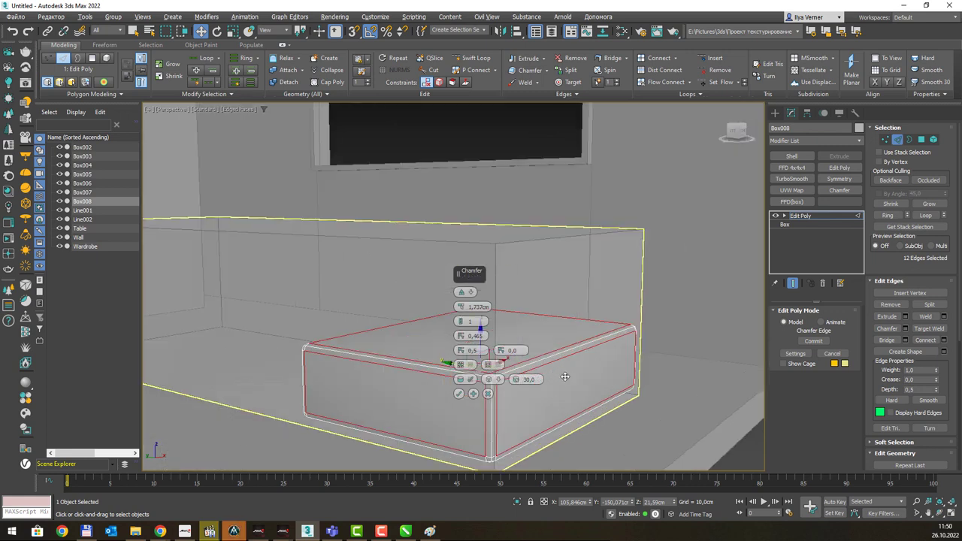
mouse_move(462, 339)
left_mouse_down()
mouse_move(458, 353)
mouse_move(462, 314)
left_mouse_up()
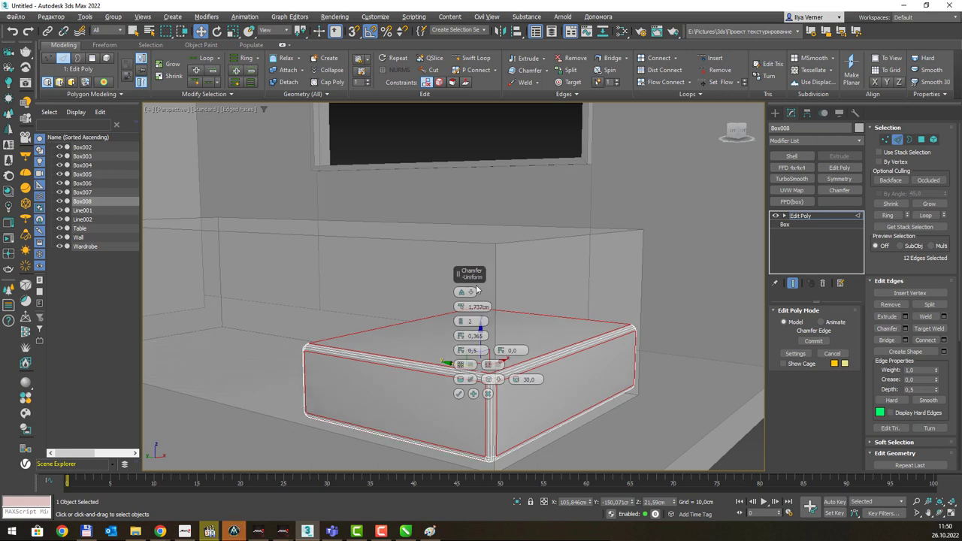
mouse_move(463, 308)
left_mouse_down()
mouse_move(463, 299)
mouse_move(461, 316)
left_mouse_up()
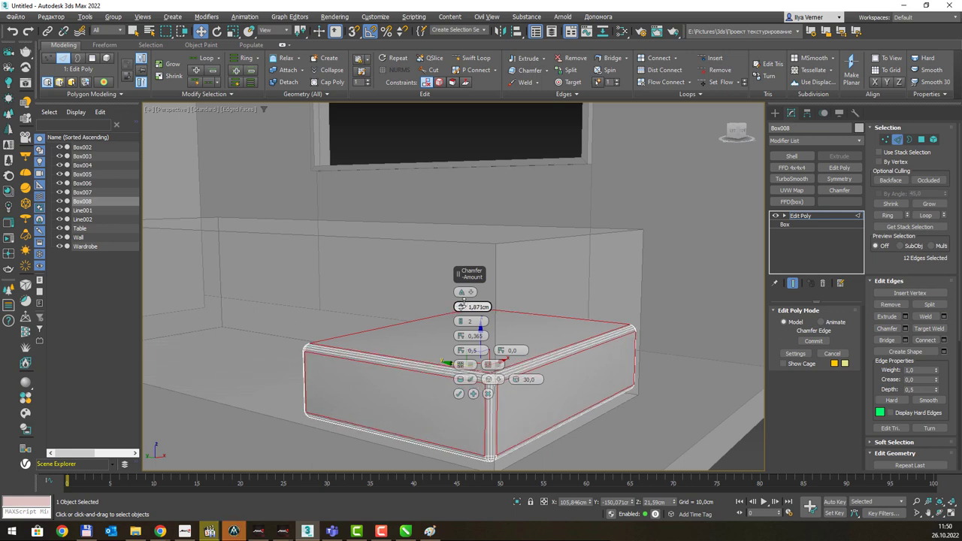
left_click(458, 392)
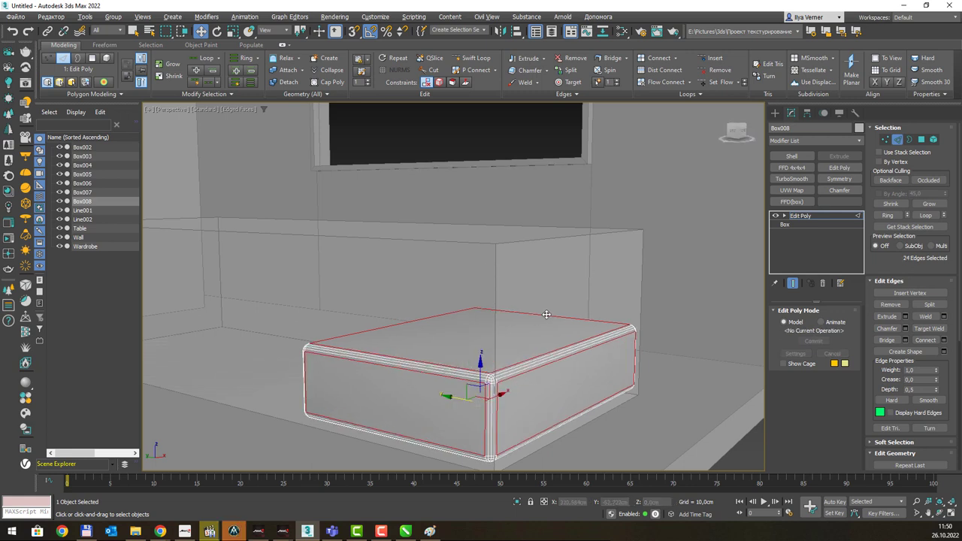
left_click(809, 218)
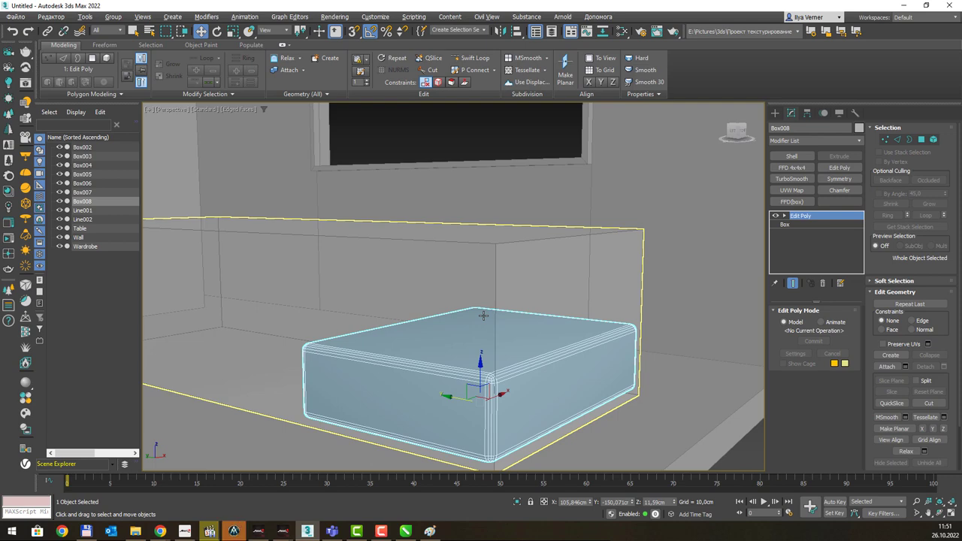
Add a Z-axis Symmetry modifier, tilt its mirror plane to -45° about Y and enable Flip.
middle_click_drag(532, 308, 529, 319, "alt")
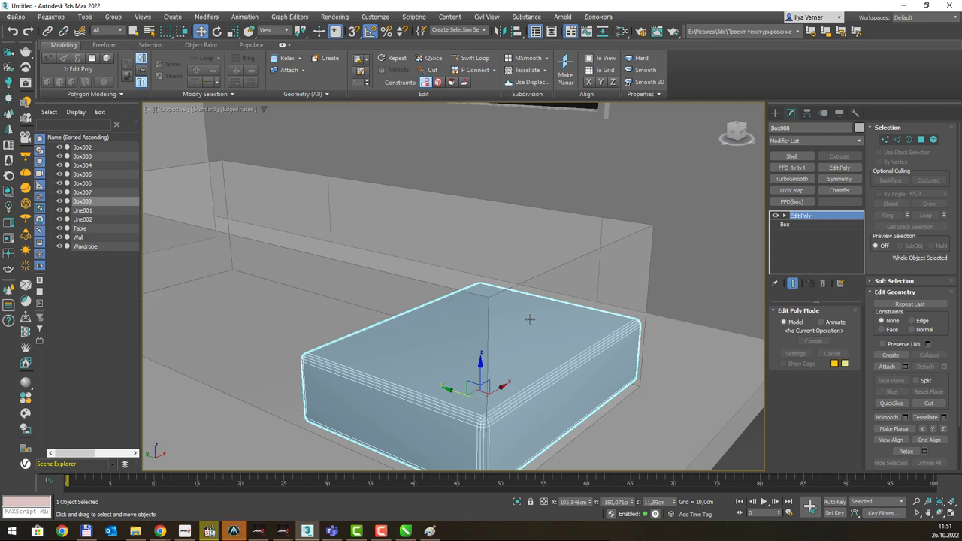
left_click(838, 179)
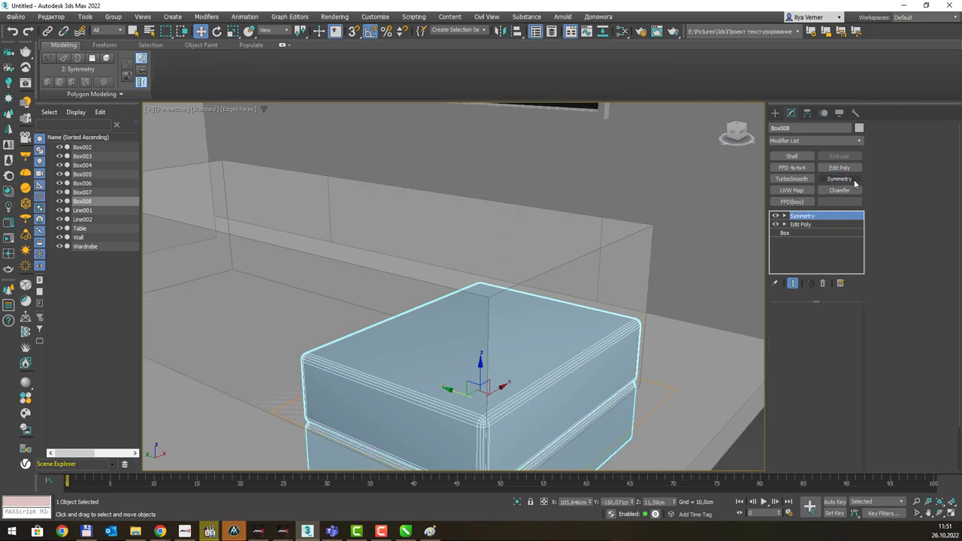
middle_click_drag(612, 266, 563, 140, "alt")
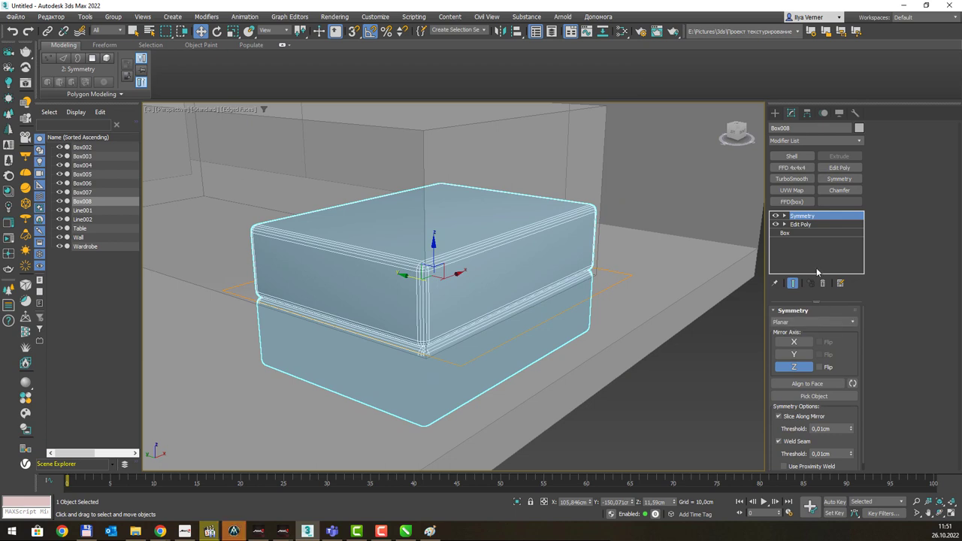
left_click(784, 217)
left_click(800, 225)
key("e")
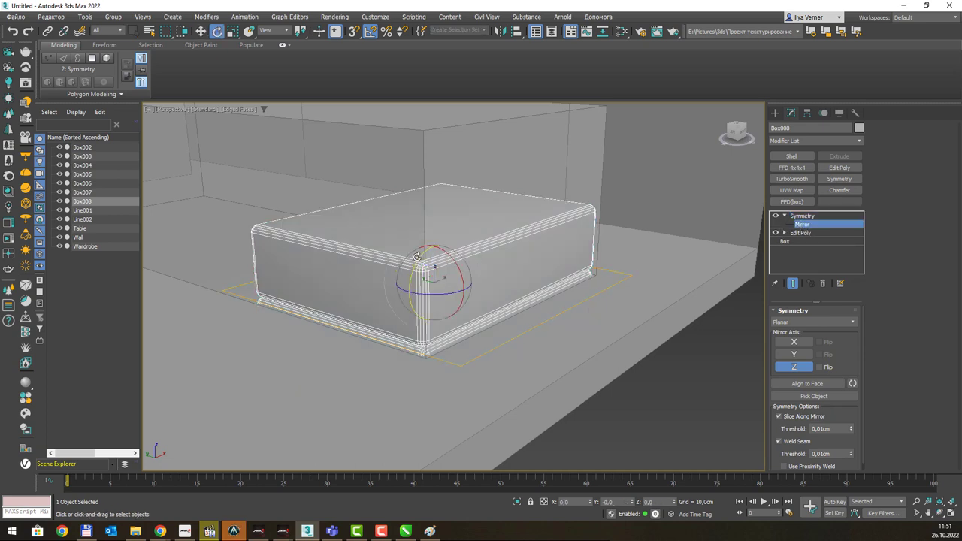
mouse_move(417, 256)
left_mouse_down()
mouse_move(395, 295)
mouse_move(400, 276)
left_mouse_up()
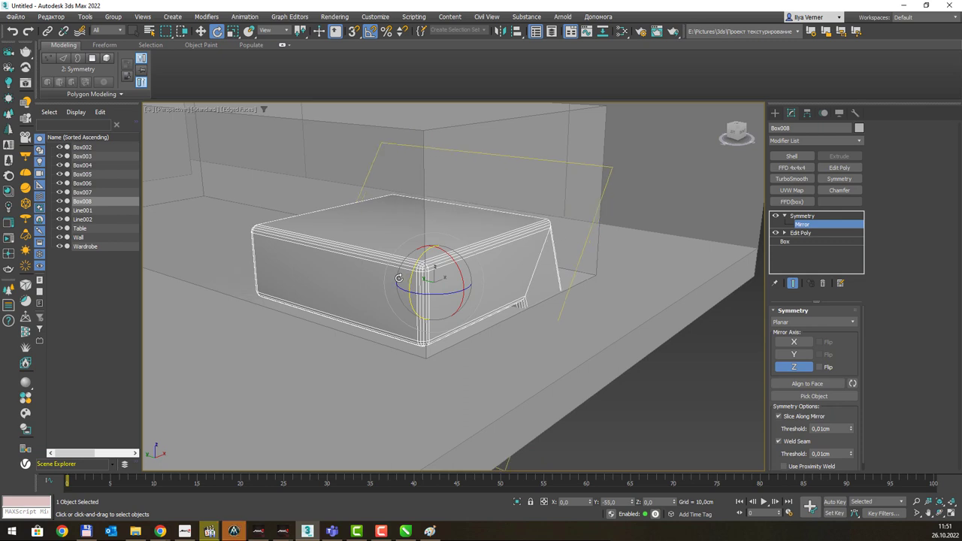
left_click_drag(399, 277, 401, 274)
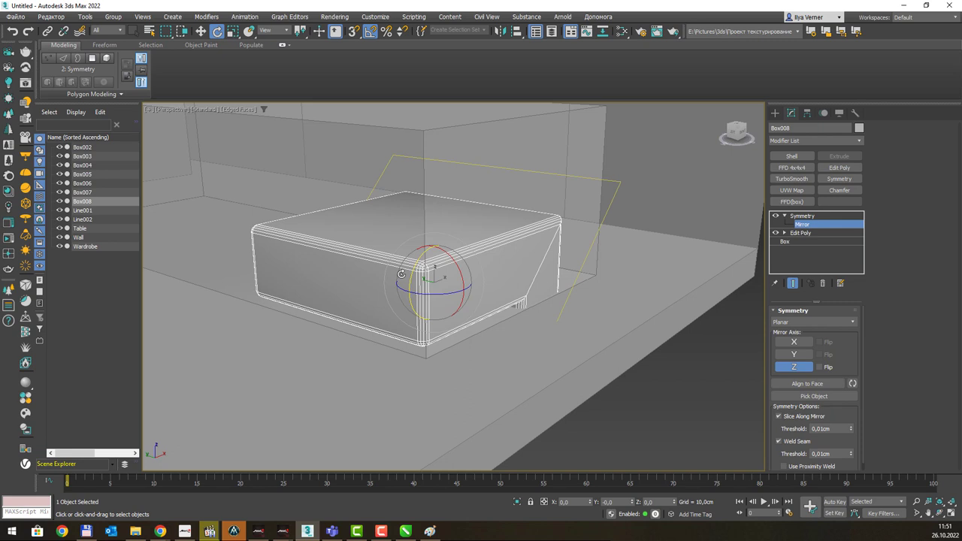
left_click(819, 367)
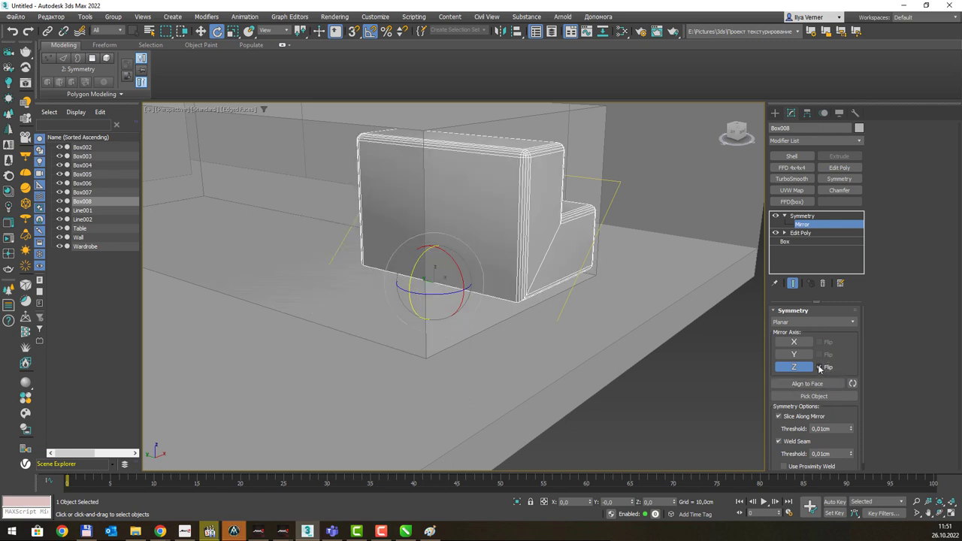
Rotate the L-shaped chair about 90° so it stands upright.
middle_click_drag(572, 189, 511, 200, "alt")
key("w")
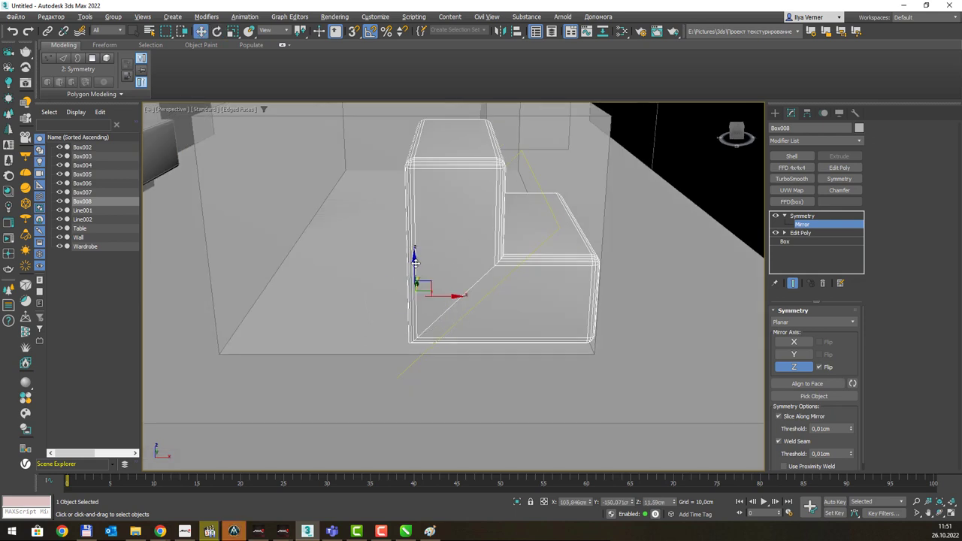
left_click_drag(414, 262, 417, 101)
scroll(394, 180, "down", 3)
scroll(394, 181, "down", 3)
scroll(395, 180, "down", 2)
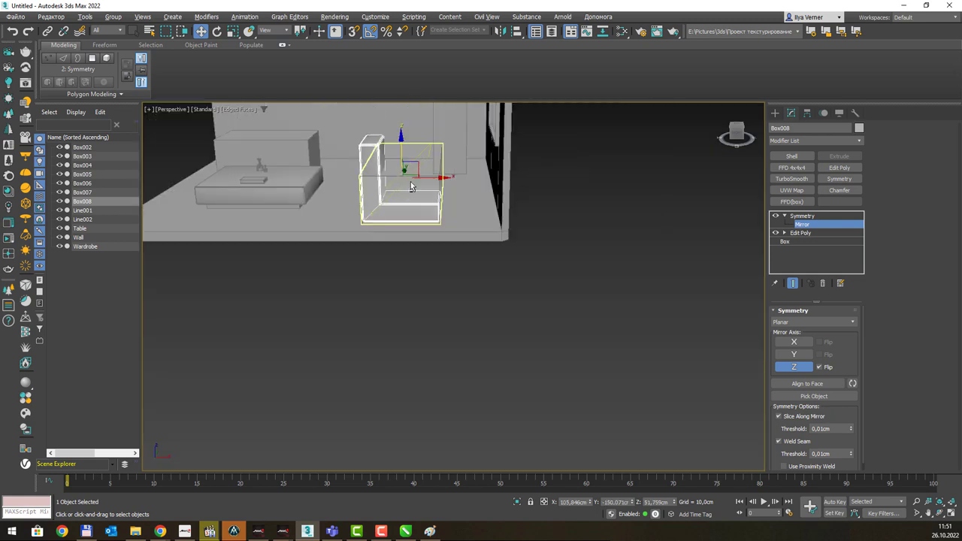
mouse_move(421, 188)
middle_mouse_down("alt")
mouse_move(460, 193)
mouse_move(426, 171)
middle_mouse_up("alt")
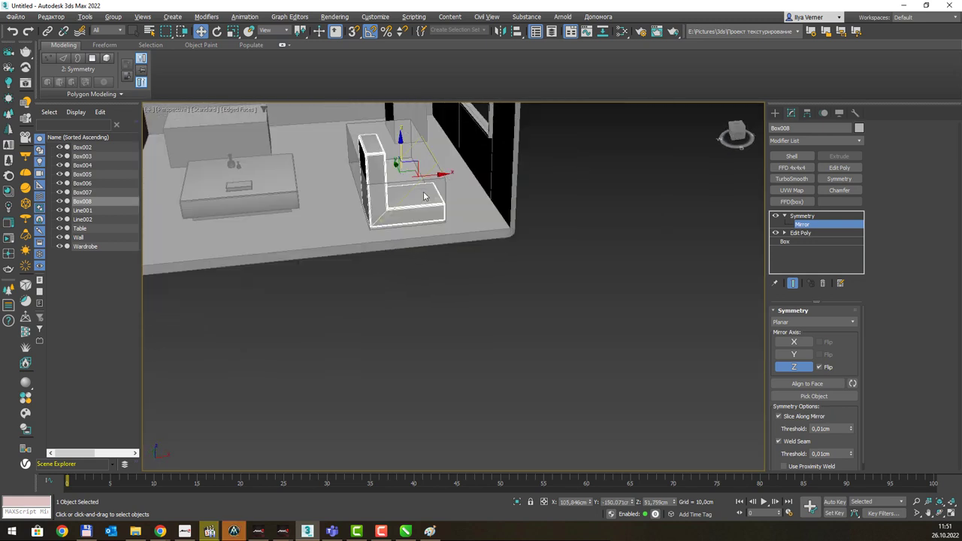
key("e")
left_click(817, 216)
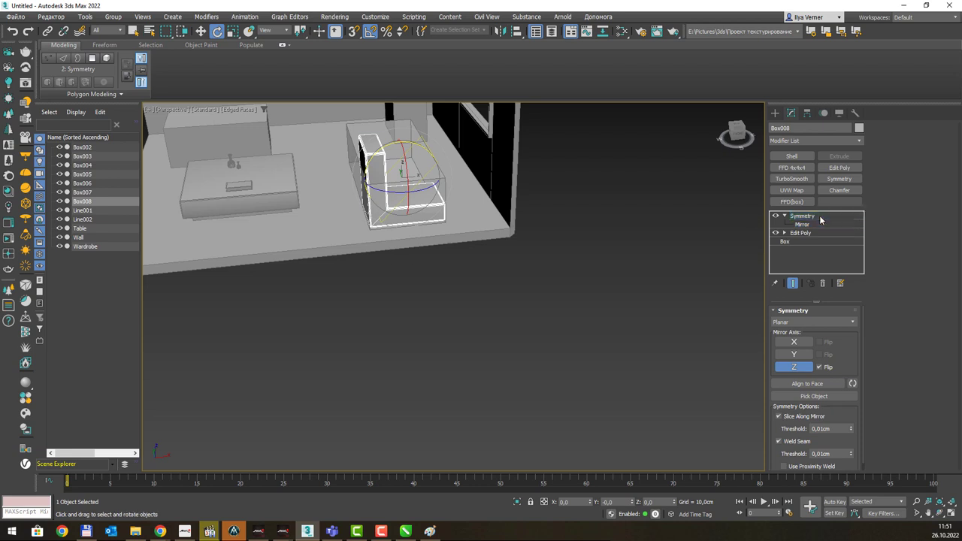
mouse_move(394, 175)
left_mouse_down()
mouse_move(350, 192)
mouse_move(404, 147)
mouse_move(464, 198)
left_mouse_up()
Lower the armchair slightly so it rests on the floor.
key("w")
middle_click_drag(464, 198, 525, 195, "alt")
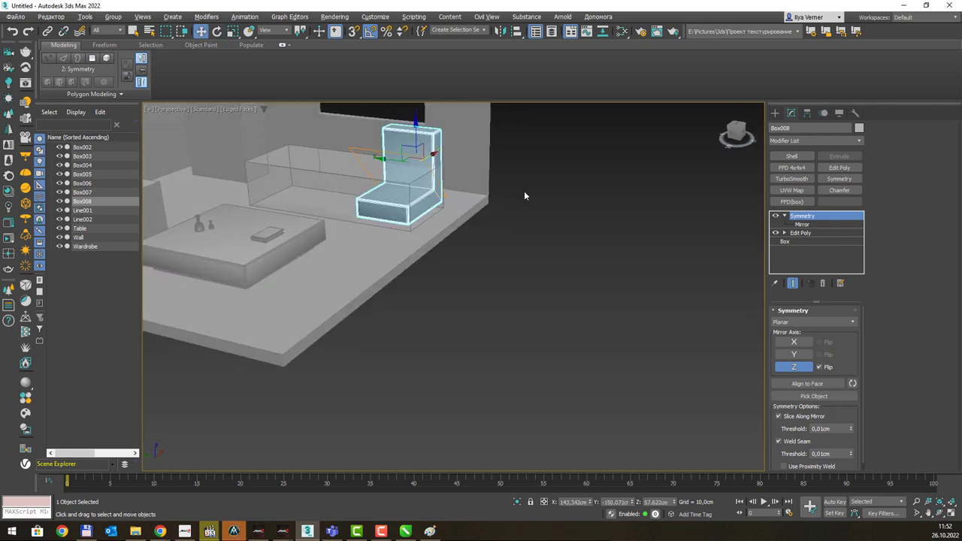
left_click_drag(416, 124, 416, 129)
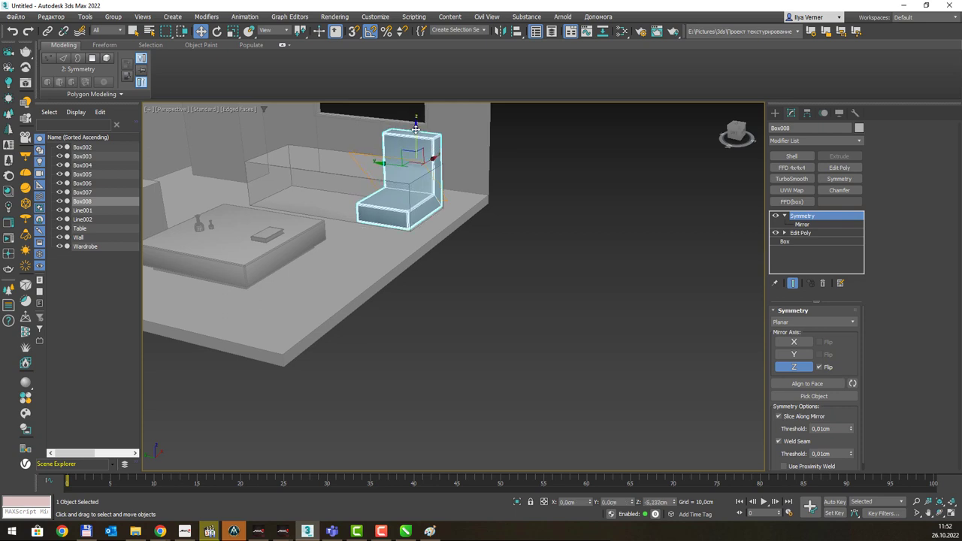
mouse_move(512, 180)
middle_mouse_down("alt")
mouse_move(494, 181)
mouse_move(504, 236)
middle_mouse_up("alt")
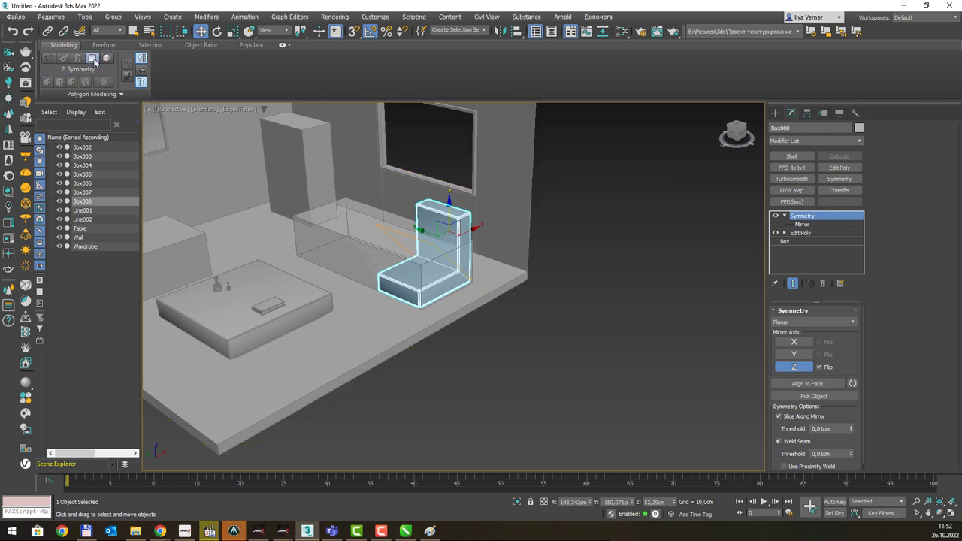
Add a second Edit Poly and move the backrest's top vertices down.
key("ctrl+e")
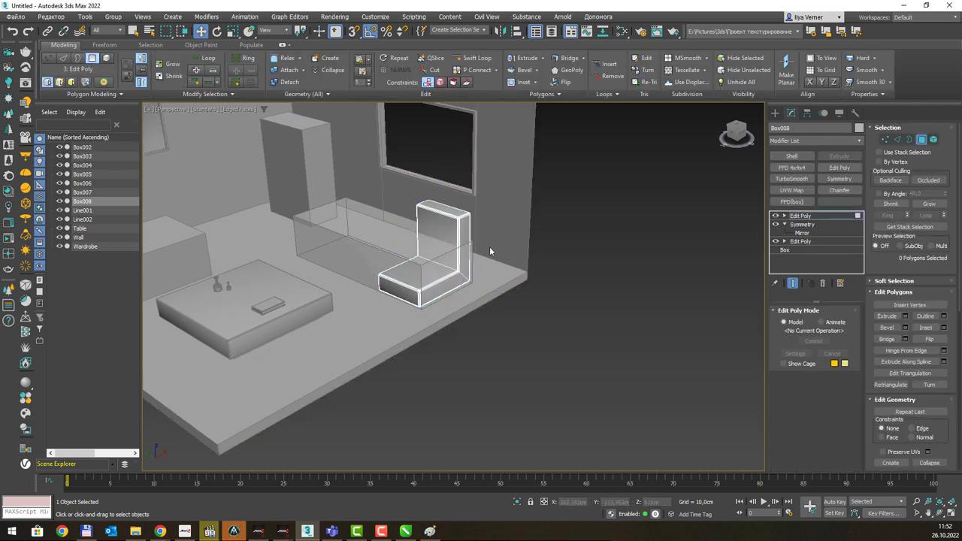
middle_click_drag(489, 247, 510, 239, "alt")
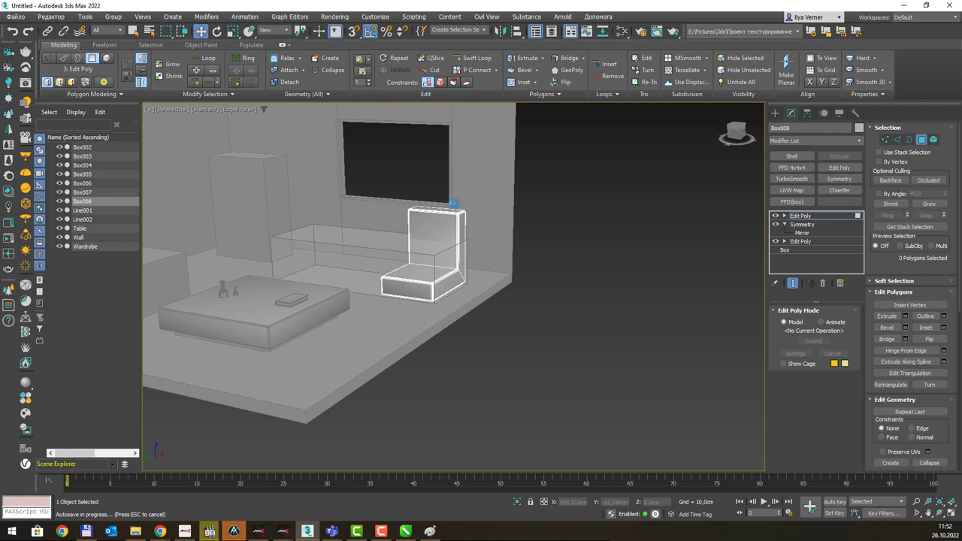
left_click(443, 216)
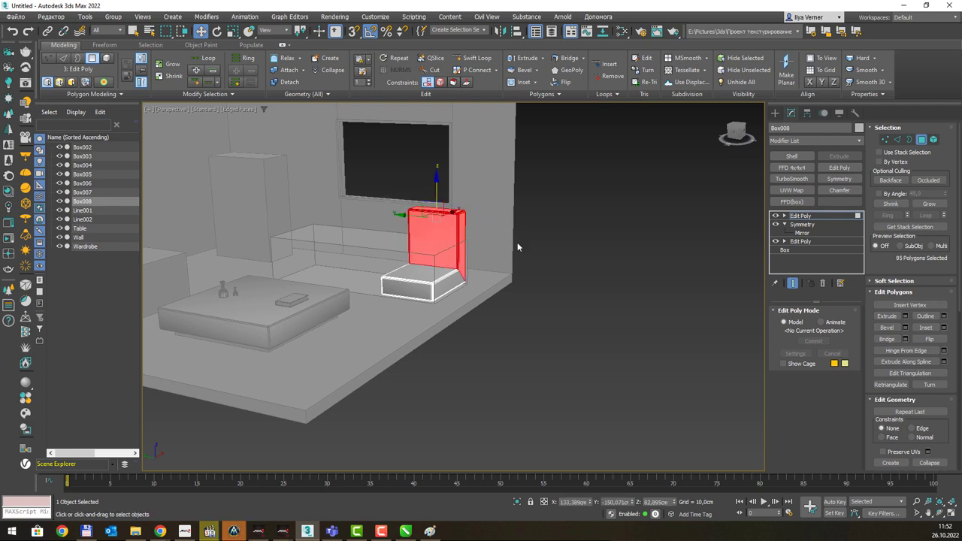
key("1")
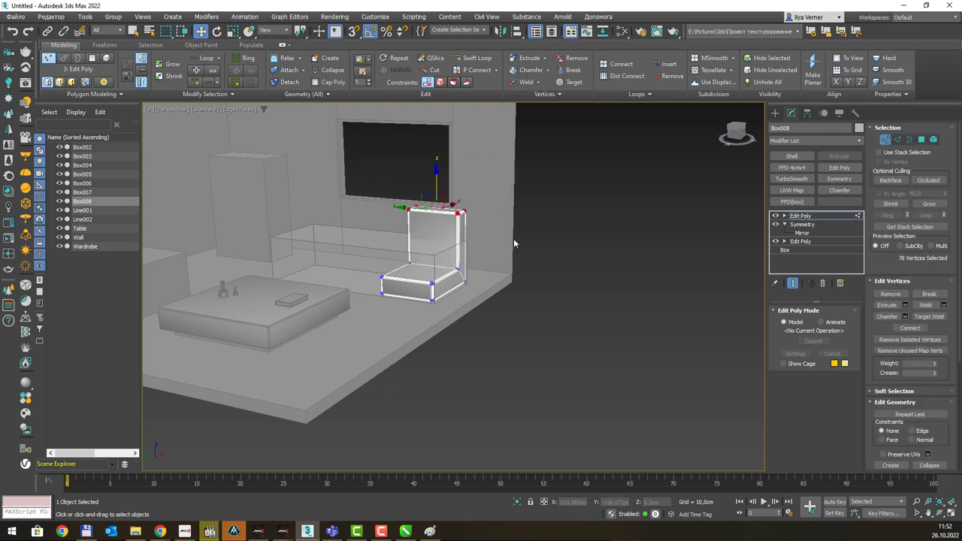
left_click_drag(438, 174, 439, 195)
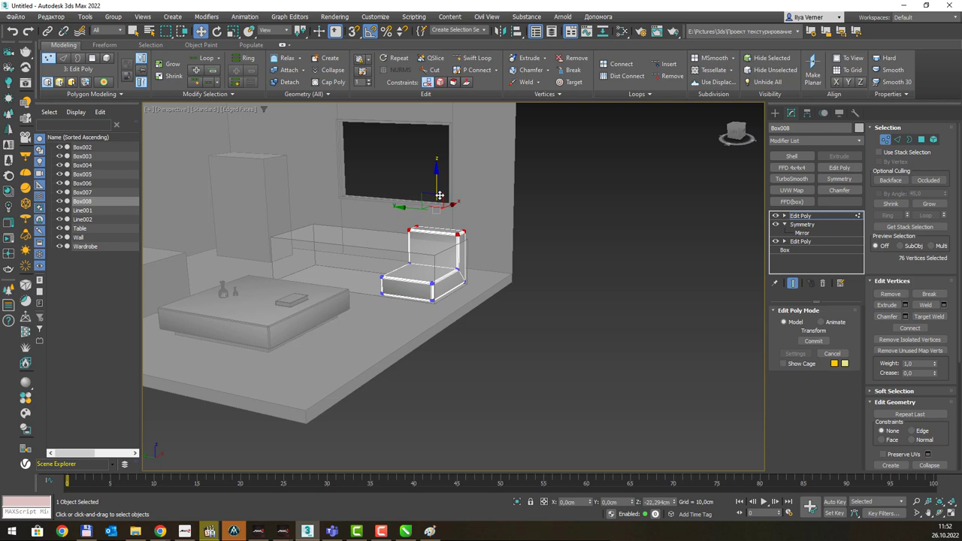
middle_click_drag(481, 221, 477, 234, "alt")
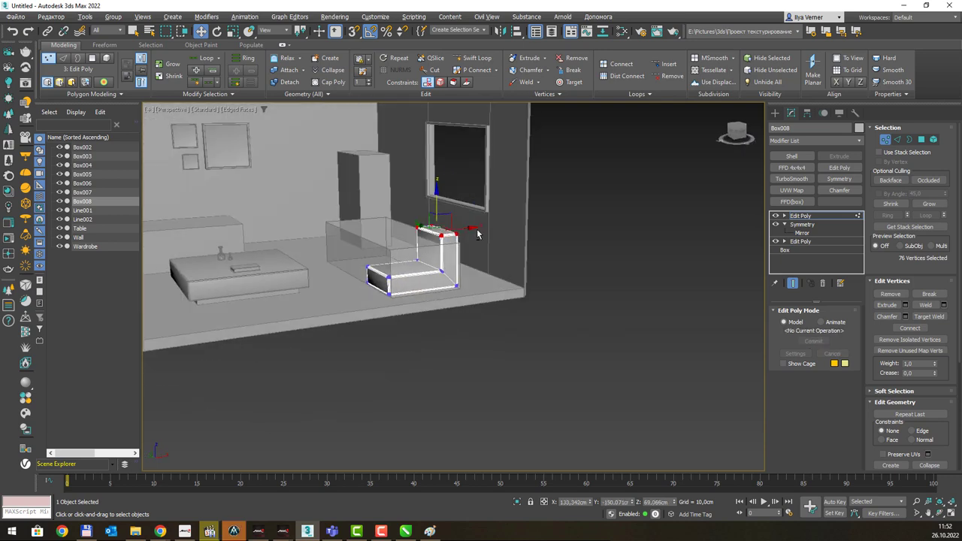
Shift the backrest top backward along X to recline it like the reference image.
key("alt+Tab")
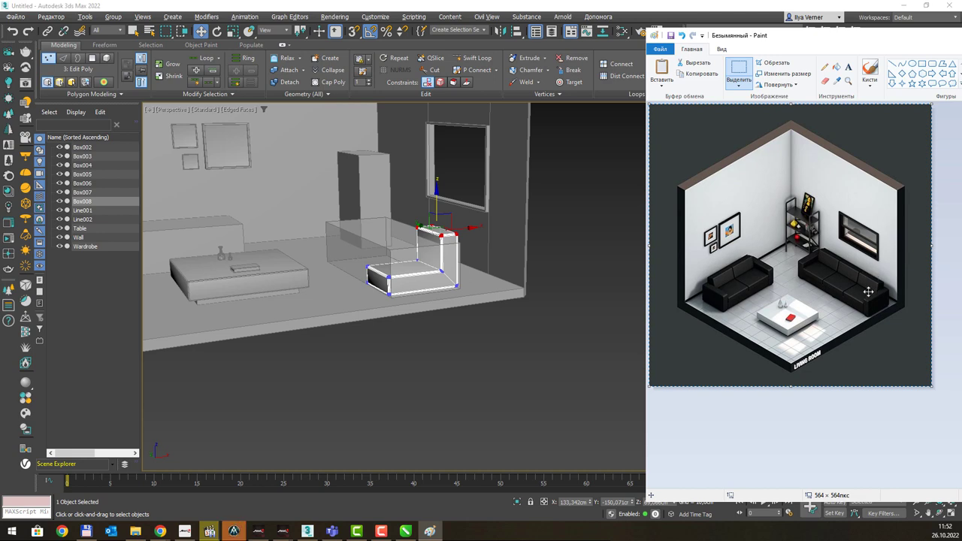
key("alt+Tab")
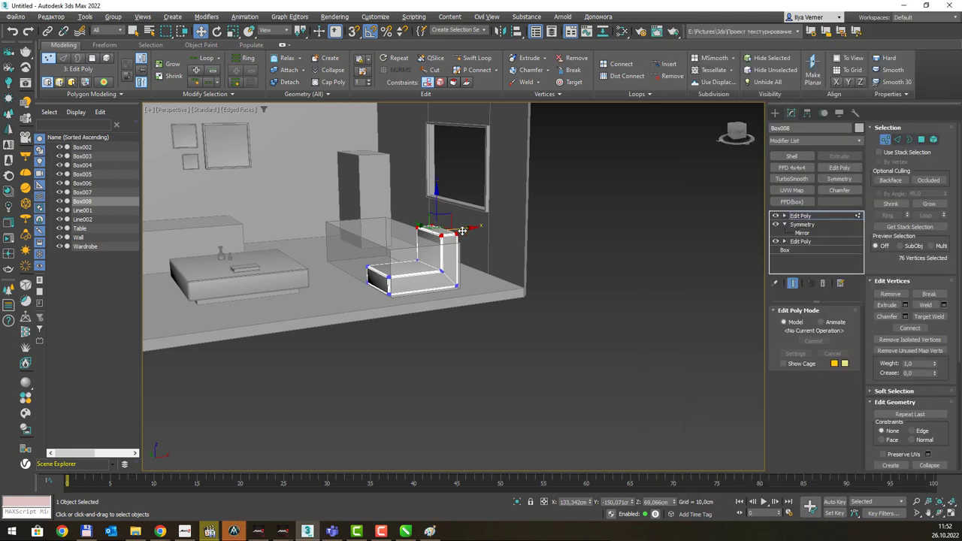
left_click_drag(465, 229, 474, 227)
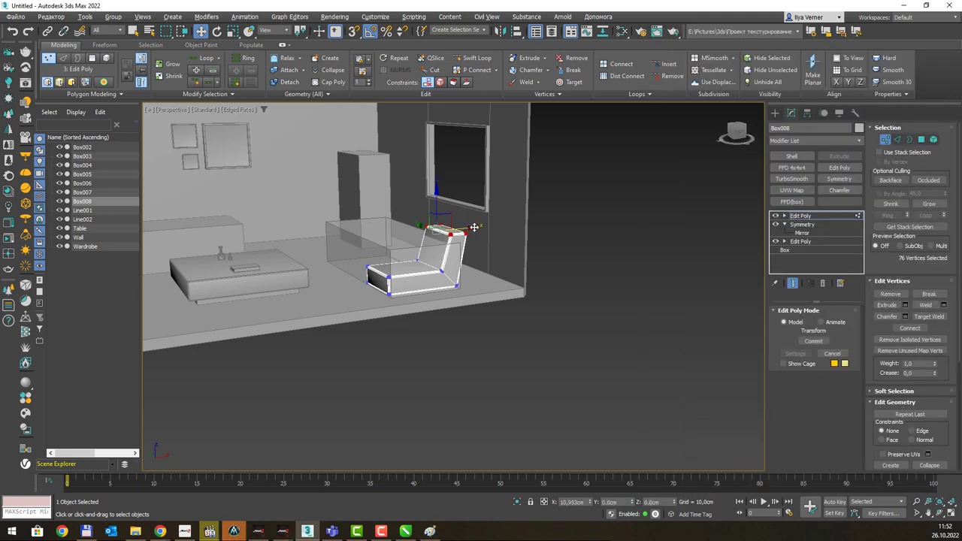
mouse_move(474, 227)
middle_mouse_down("alt")
mouse_move(463, 238)
mouse_move(502, 253)
middle_mouse_up("alt")
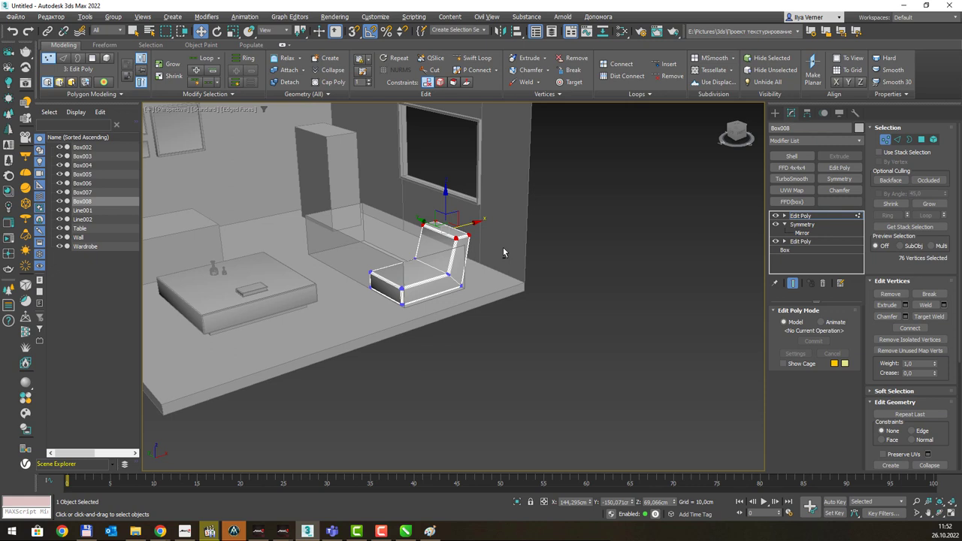
left_click(818, 217)
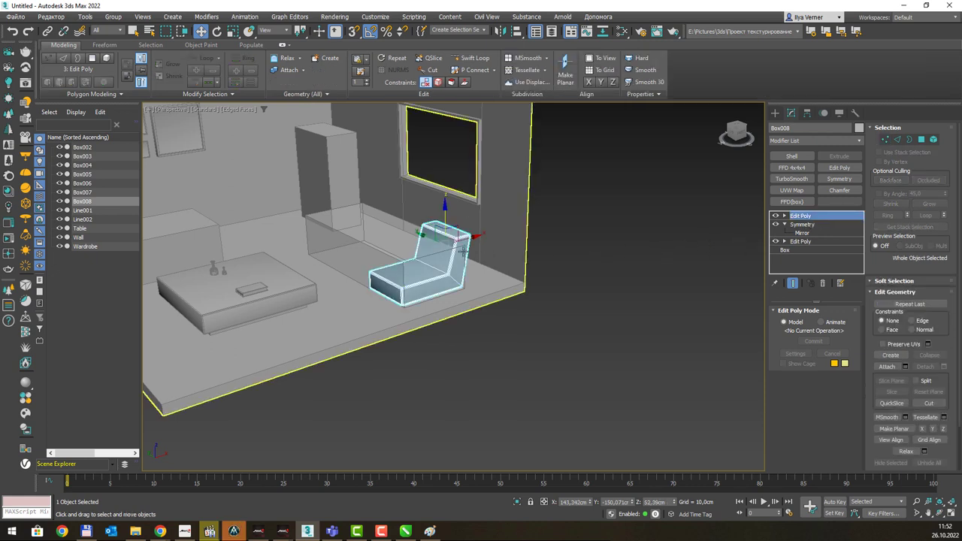
Clone the armchair as Box009 and remove its upper Edit Poly and Symmetry modifiers.
left_click_drag(463, 250, 569, 330, "shift")
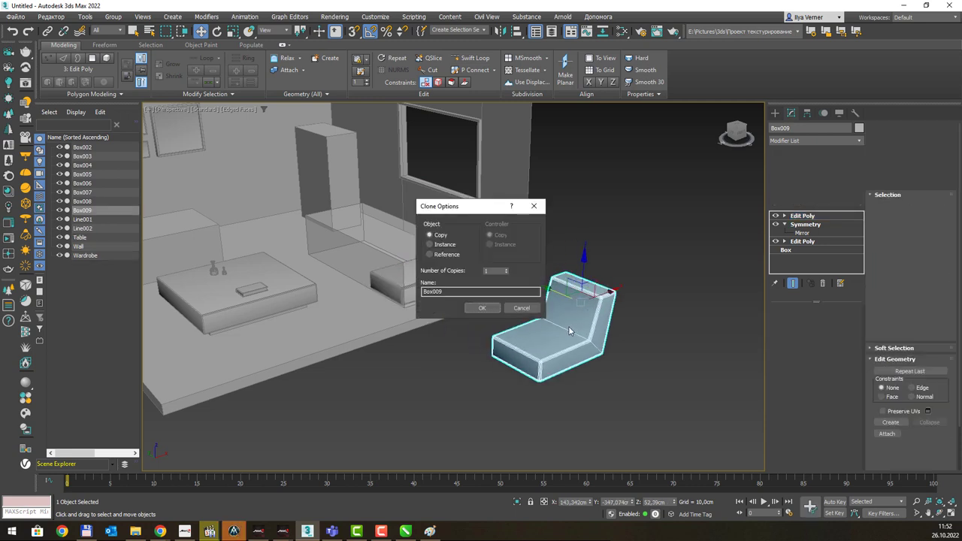
left_click(482, 308)
left_click(811, 234, "shift")
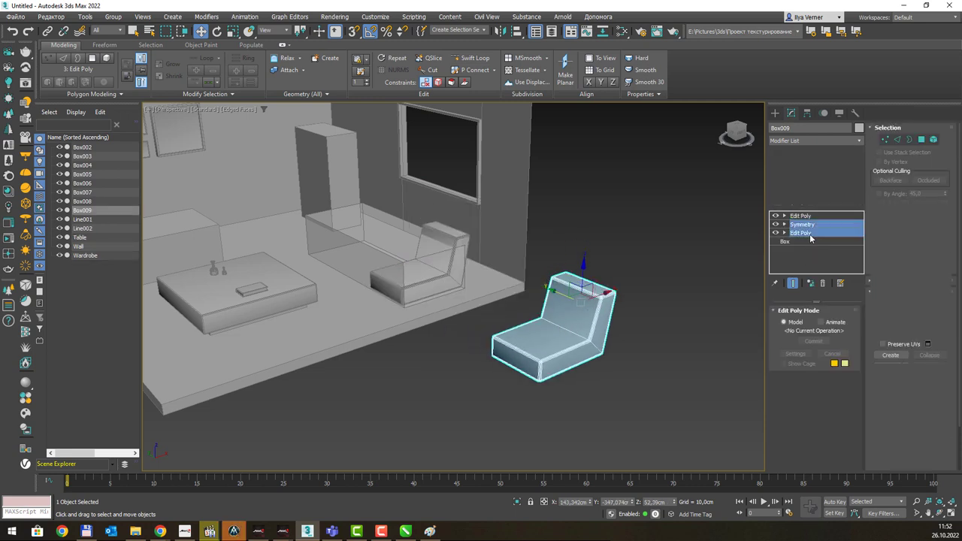
left_click(822, 284)
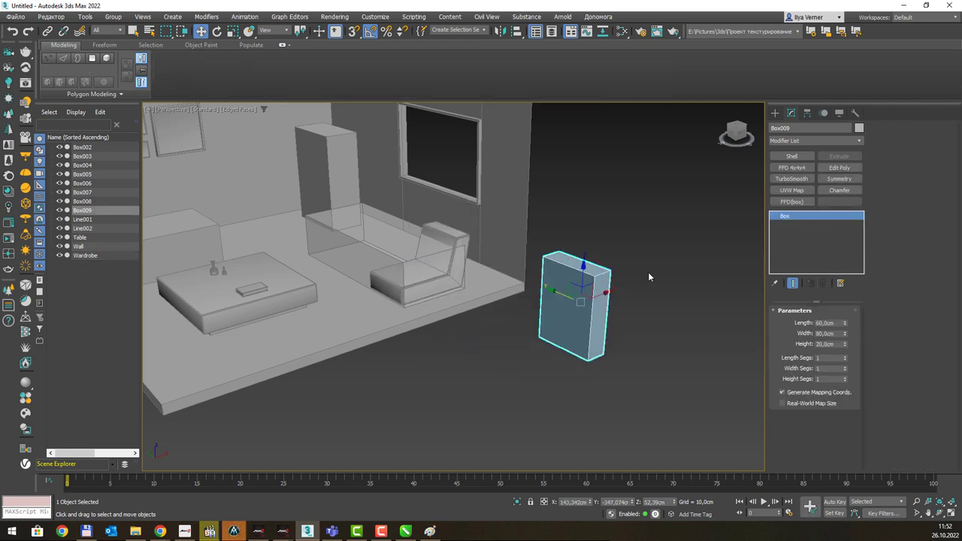
key("ctrl+z")
left_click(802, 224)
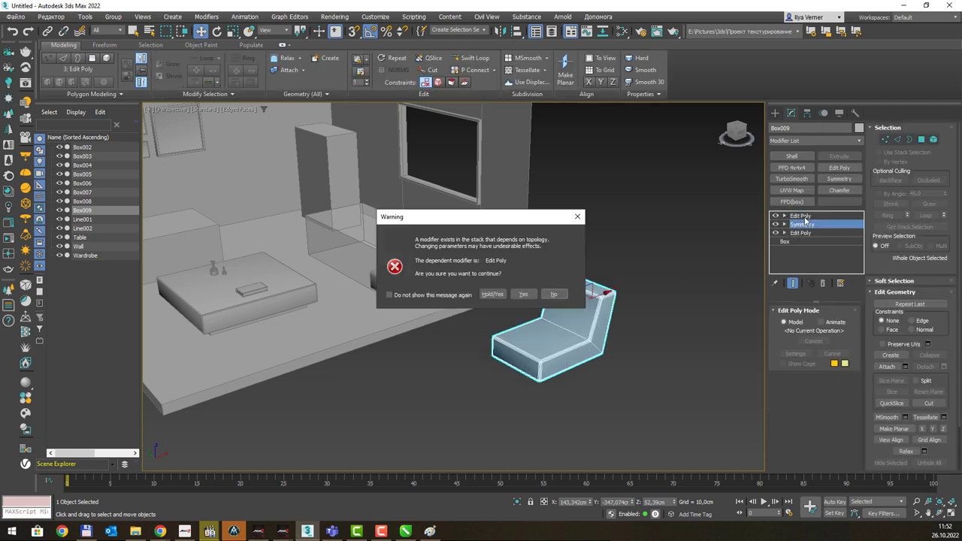
key("Escape")
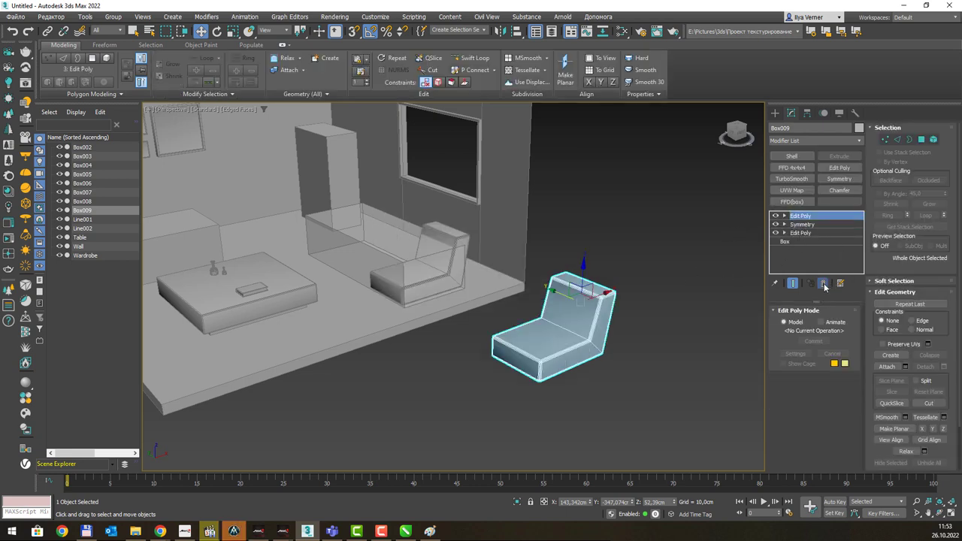
left_click(823, 284)
left_click(823, 284)
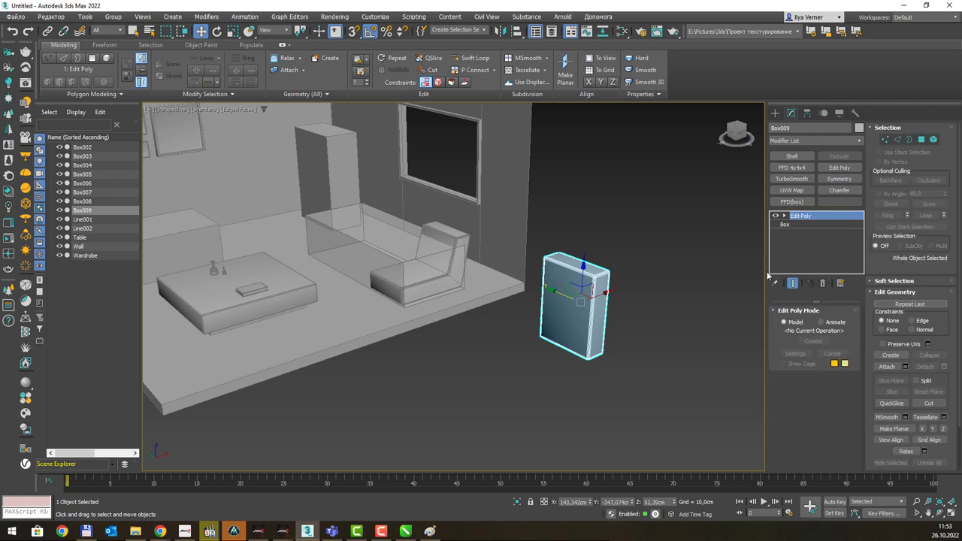
Rotate Box009 about Y to lie flat as a pouf, then reselect the original armchair.
key("e")
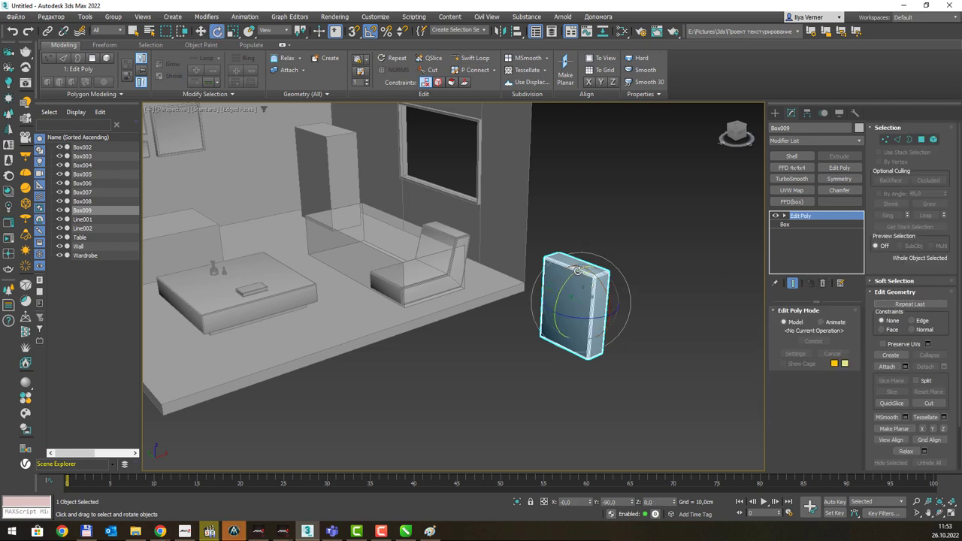
mouse_move(577, 271)
left_mouse_down()
mouse_move(568, 277)
mouse_move(478, 247)
left_mouse_up()
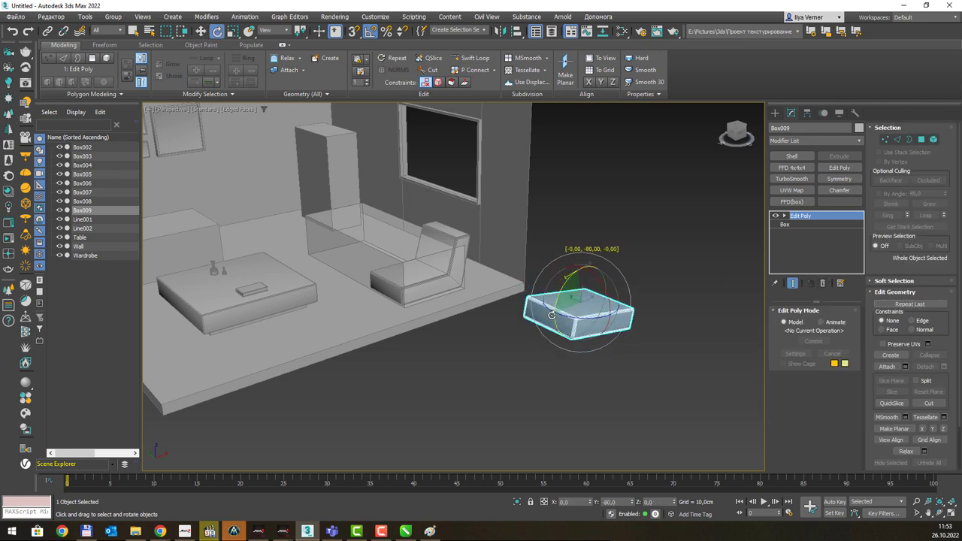
middle_click_drag(479, 246, 526, 323, "alt")
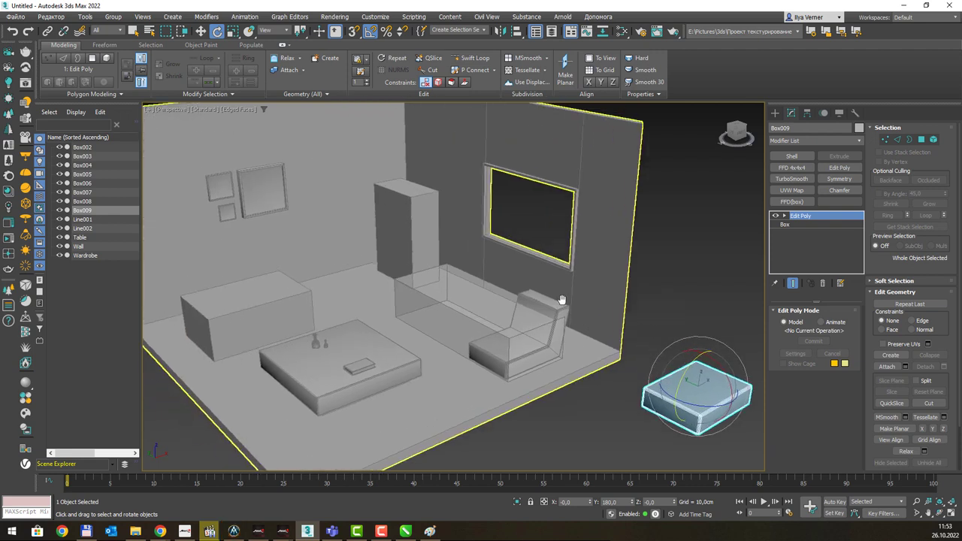
left_click(534, 331)
left_click(550, 302)
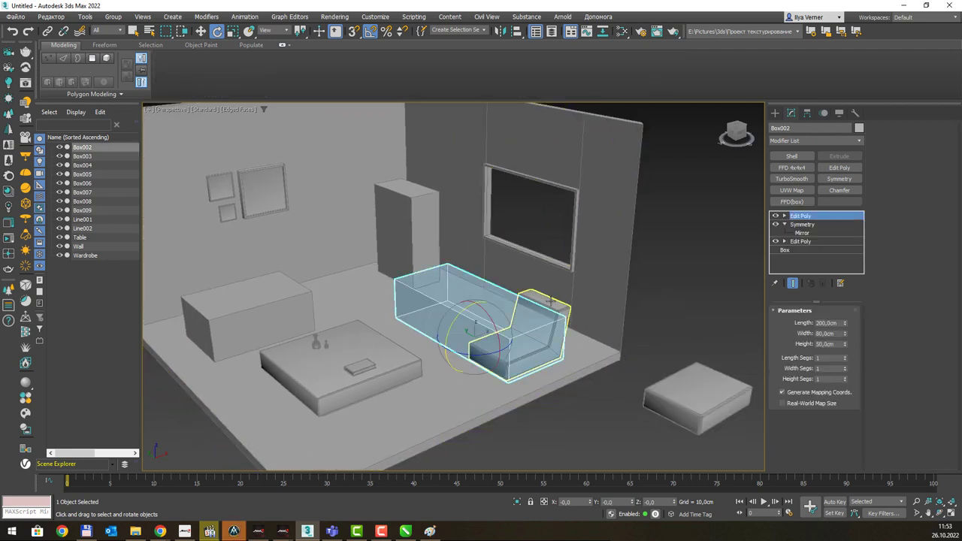
In the Top view, clone the armchair upward with 2 copies.
mouse_move(550, 302)
middle_mouse_down("alt")
mouse_move(574, 301)
mouse_move(553, 322)
middle_mouse_up("alt")
key("w")
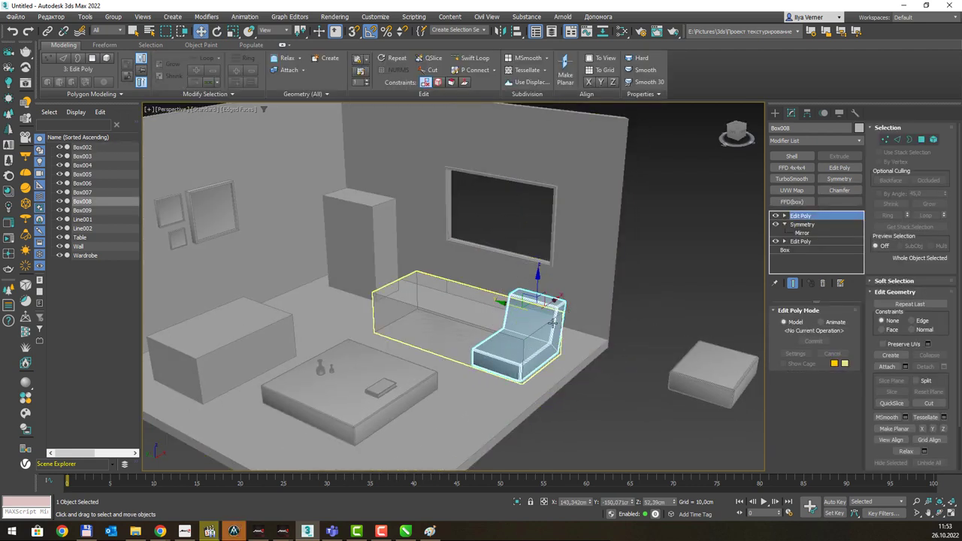
key("t")
scroll(545, 320, "down", 5)
scroll(538, 316, "down", 5)
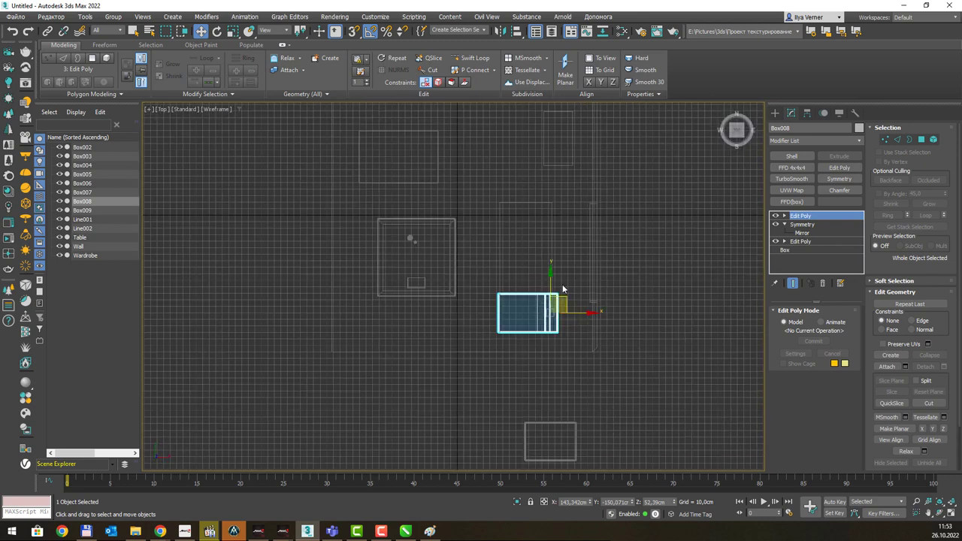
middle_click_drag(562, 284, 481, 348)
scroll(483, 347, "up", 3)
scroll(491, 343, "up", 2)
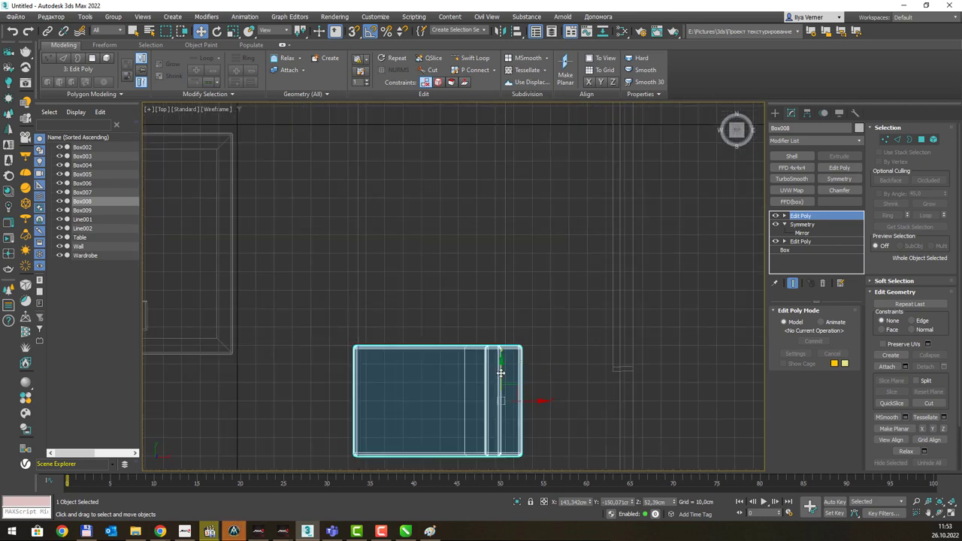
left_click_drag(502, 364, 505, 242, "shift")
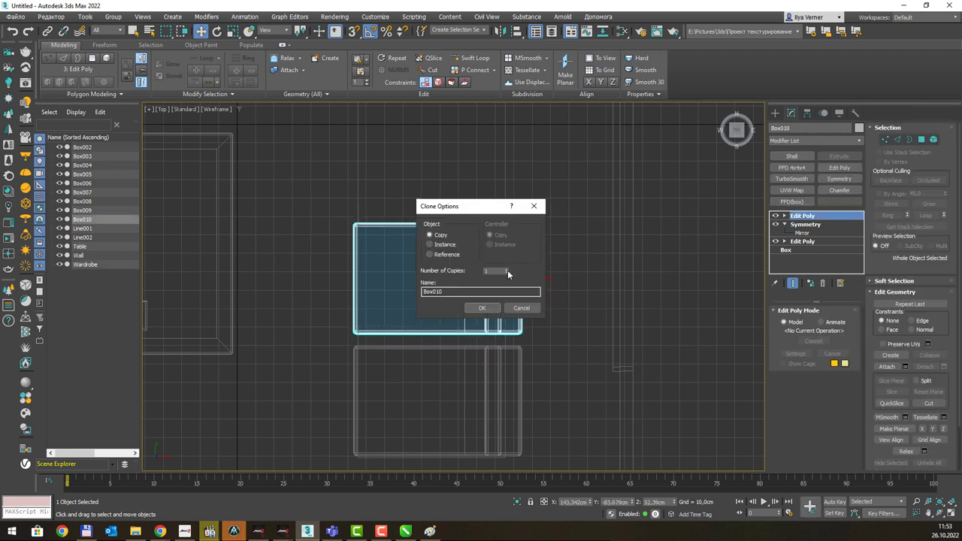
left_click(506, 268)
left_click(483, 308)
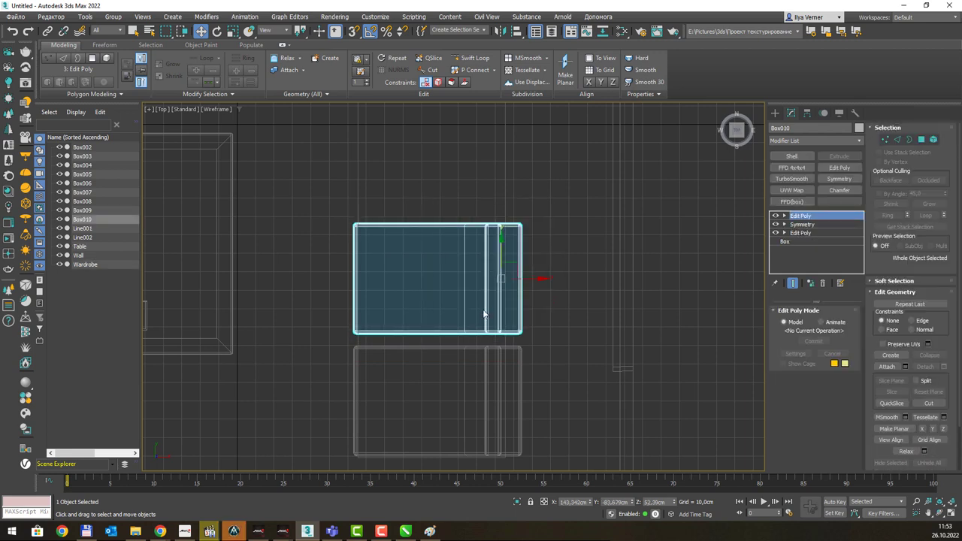
Snap the middle copy, Box010, edge to edge against the original armchair.
left_click(446, 330)
scroll(369, 345, "up", 3)
scroll(369, 345, "up", 1)
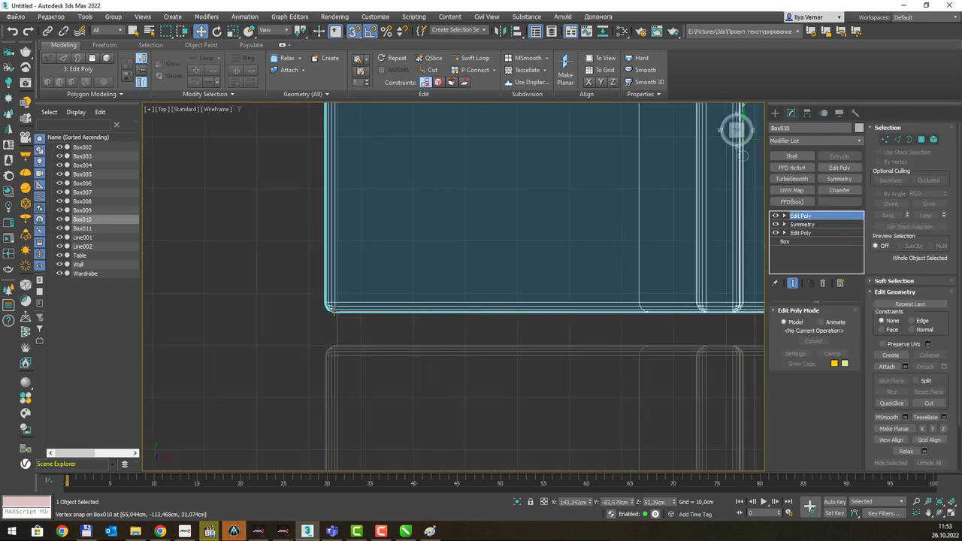
left_click_drag(333, 327, 333, 339)
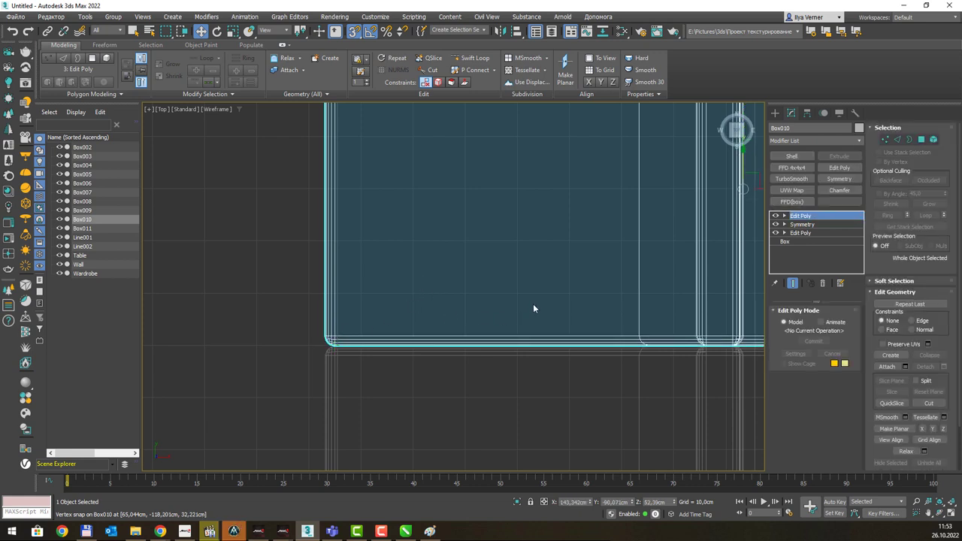
mouse_move(534, 308)
middle_mouse_down()
mouse_move(376, 316)
mouse_move(408, 383)
middle_mouse_up()
scroll(423, 297, "down", 2)
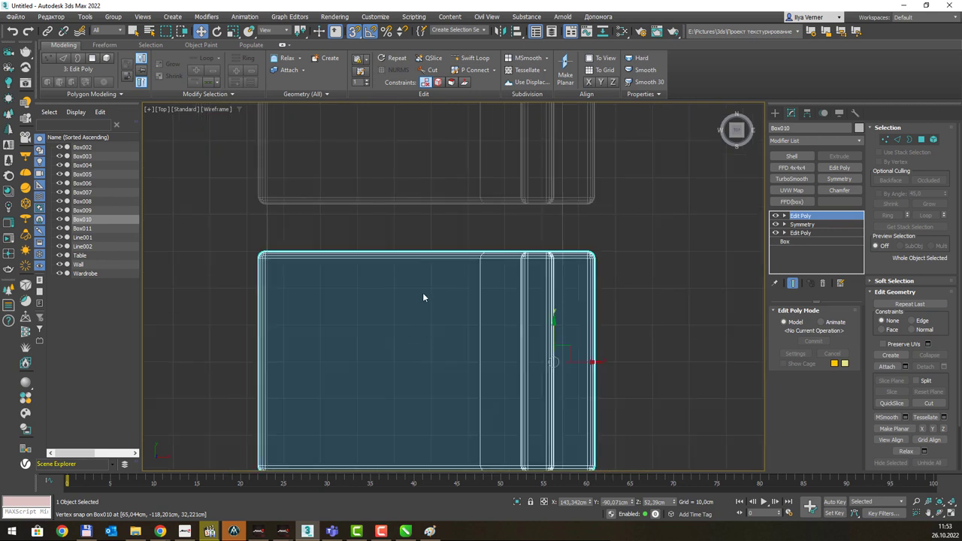
Snap the upper copy, Box011, against the middle one to complete the sofa row.
left_click(338, 199)
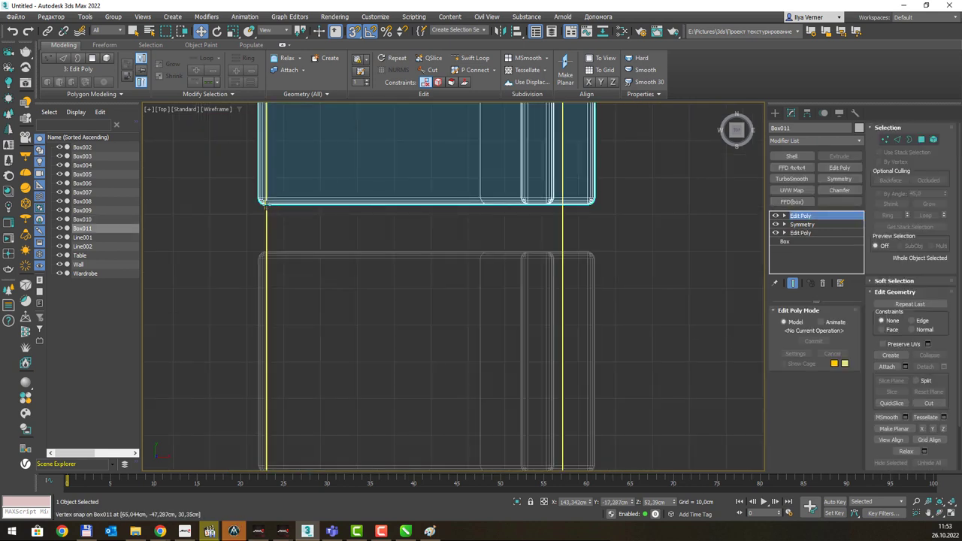
left_click(266, 204)
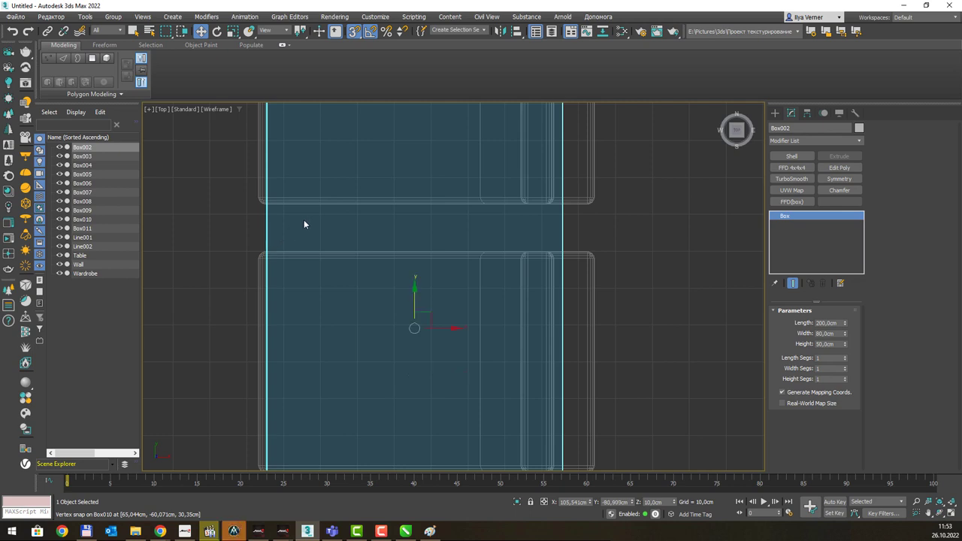
scroll(304, 214, "down", 1)
scroll(304, 202, "down", 1)
left_click(348, 193)
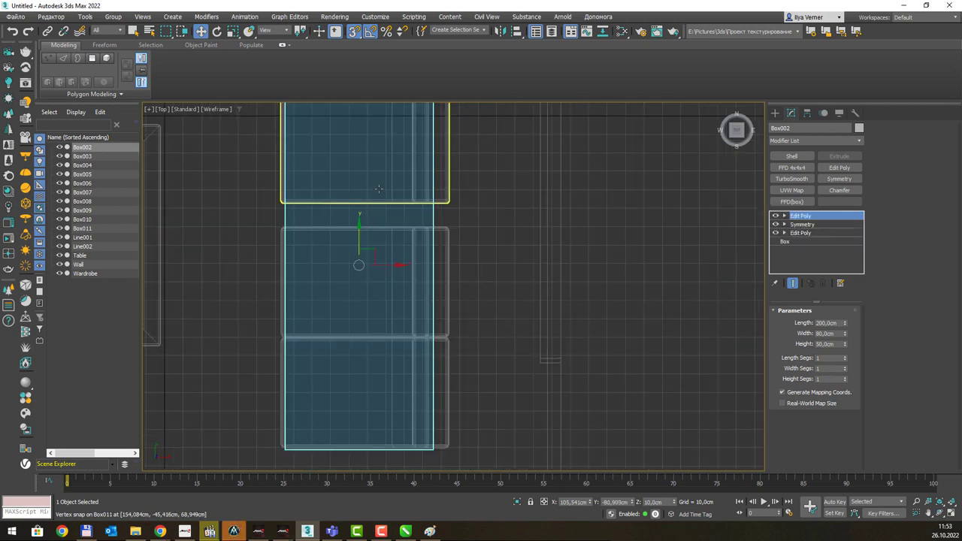
scroll(280, 195, "up", 1)
scroll(279, 195, "up", 1)
scroll(280, 195, "up", 1)
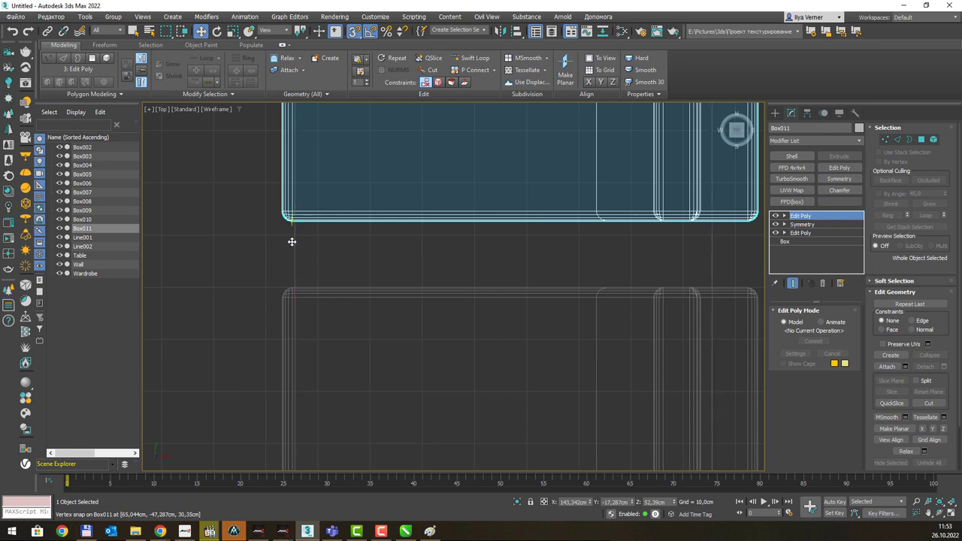
left_click_drag(291, 241, 298, 282)
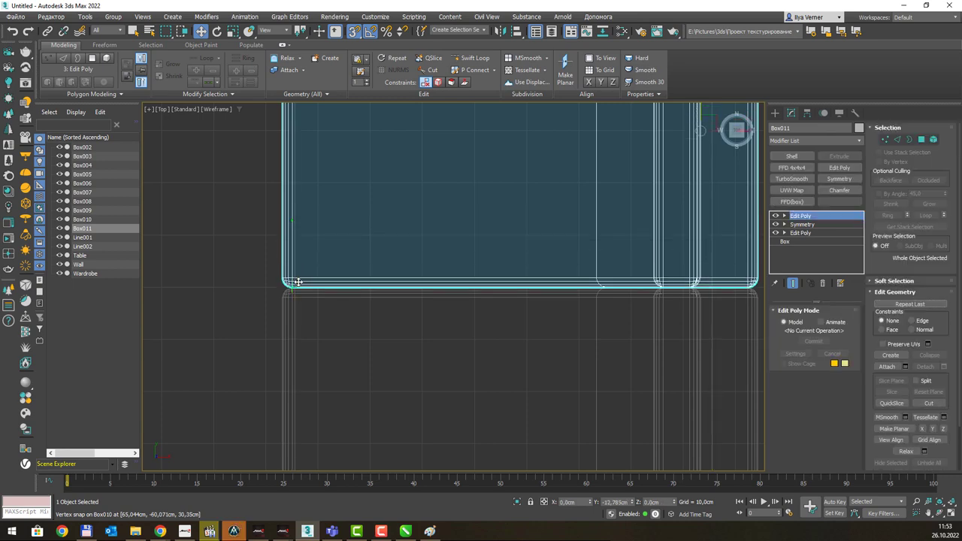
scroll(377, 253, "down", 4)
scroll(377, 255, "down", 1)
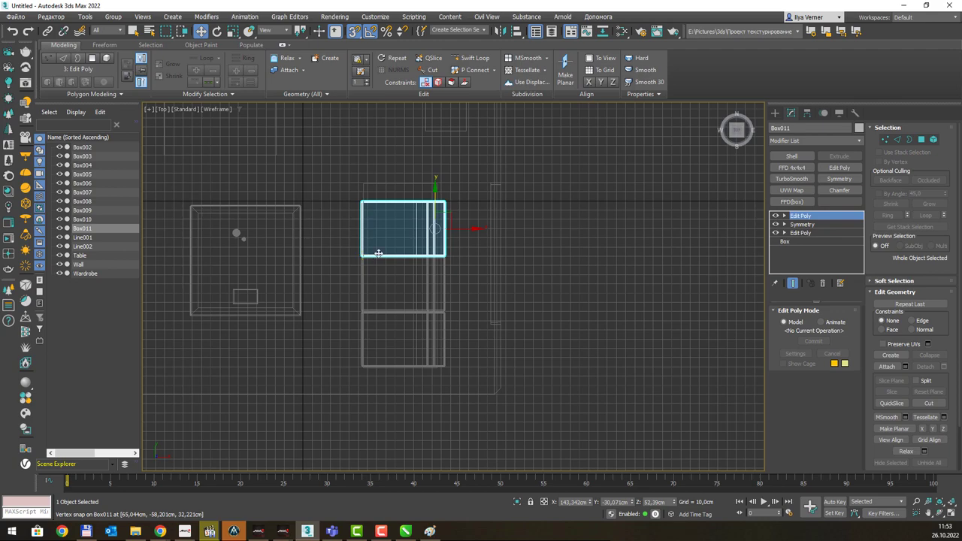
Orbit the perspective view to check the three-seat sofa.
key("p")
middle_click_drag(378, 253, 549, 296, "alt")
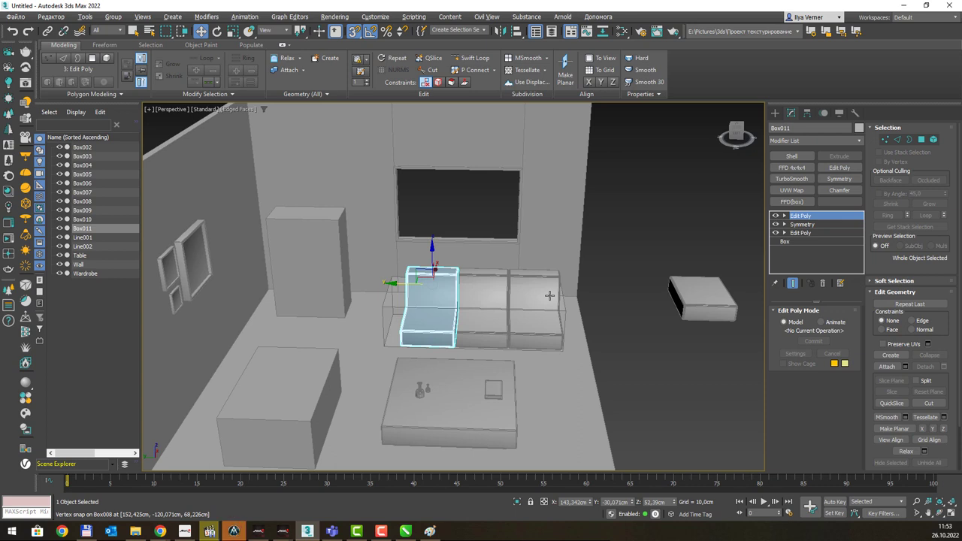
middle_click_drag(549, 295, 549, 295, "alt")
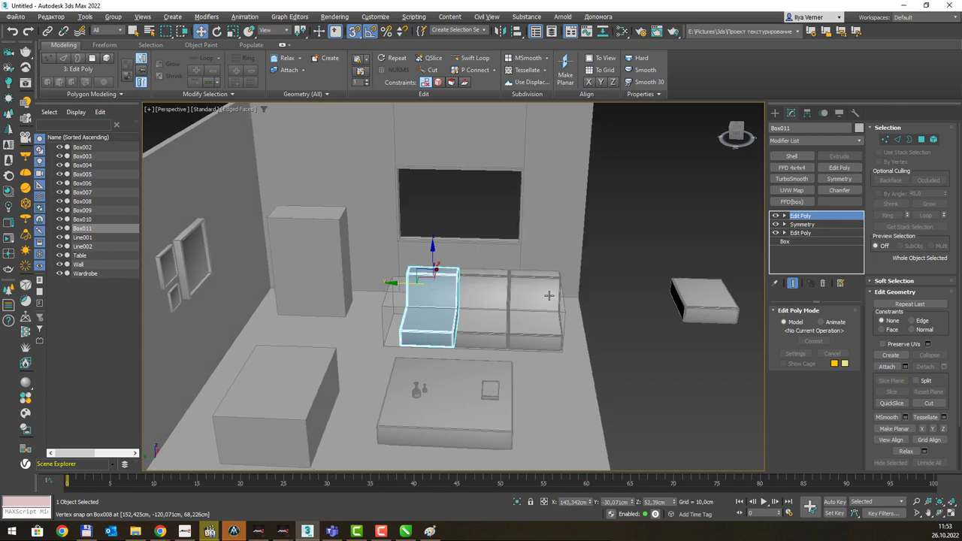
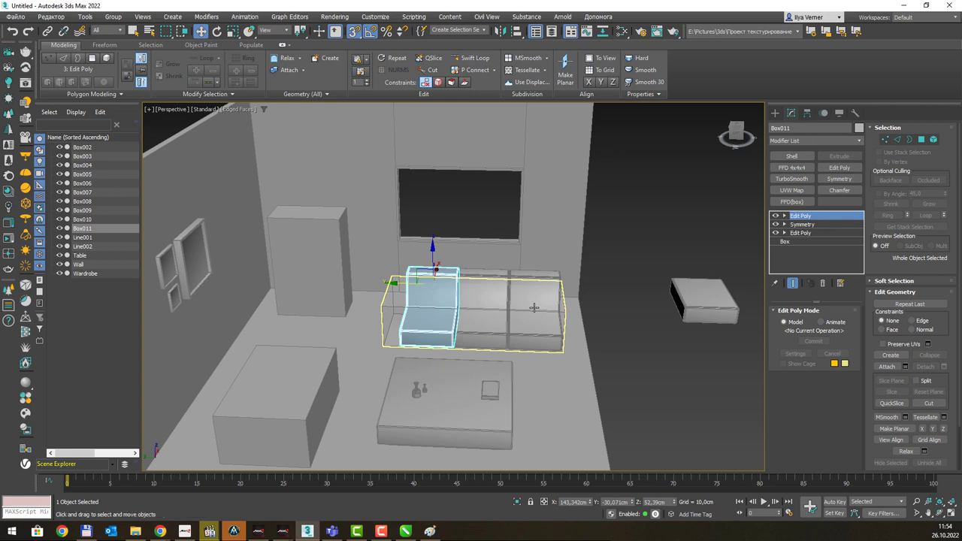
Select Box009 and rotate it 90° about X so it stands upright.
left_click(698, 300)
middle_click_drag(698, 301, 594, 325, "alt")
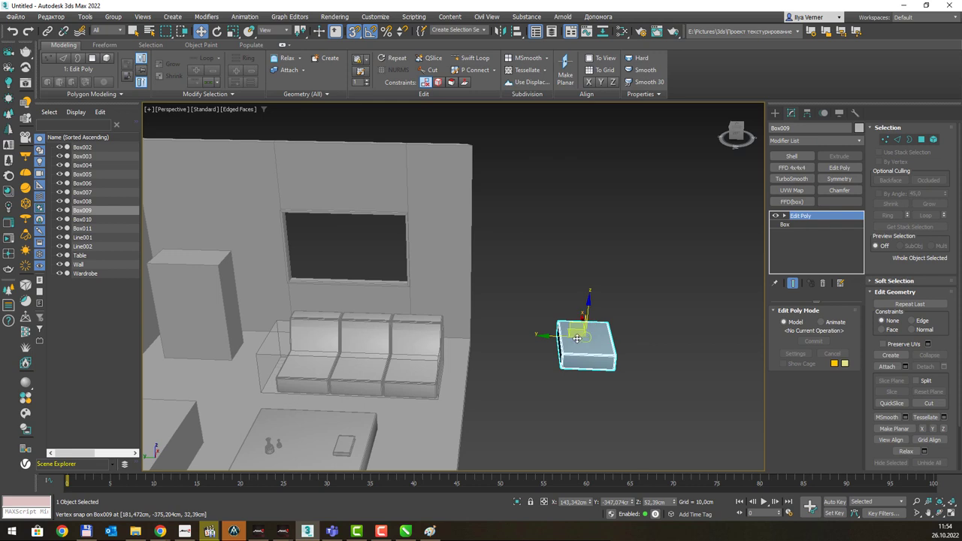
key("e")
left_click_drag(582, 311, 520, 330)
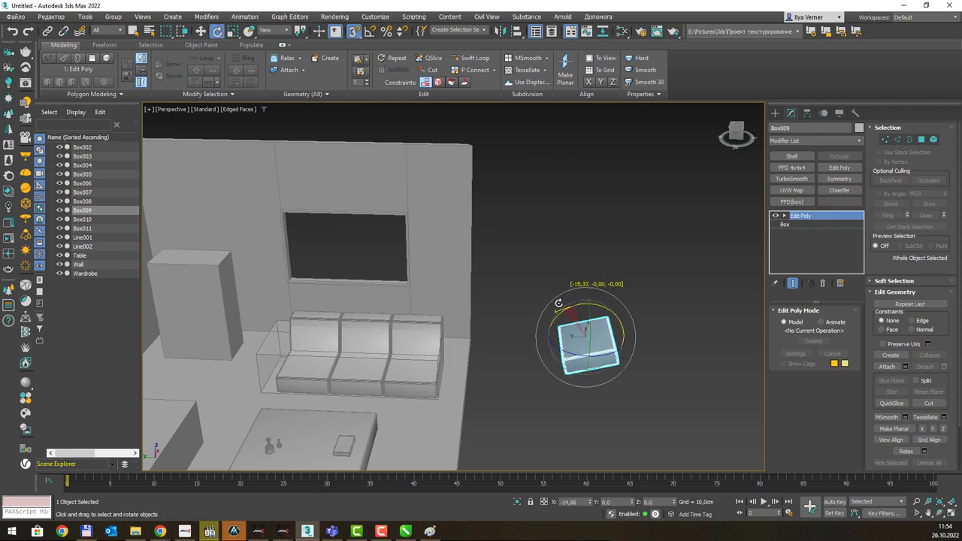
key("ctrl+z")
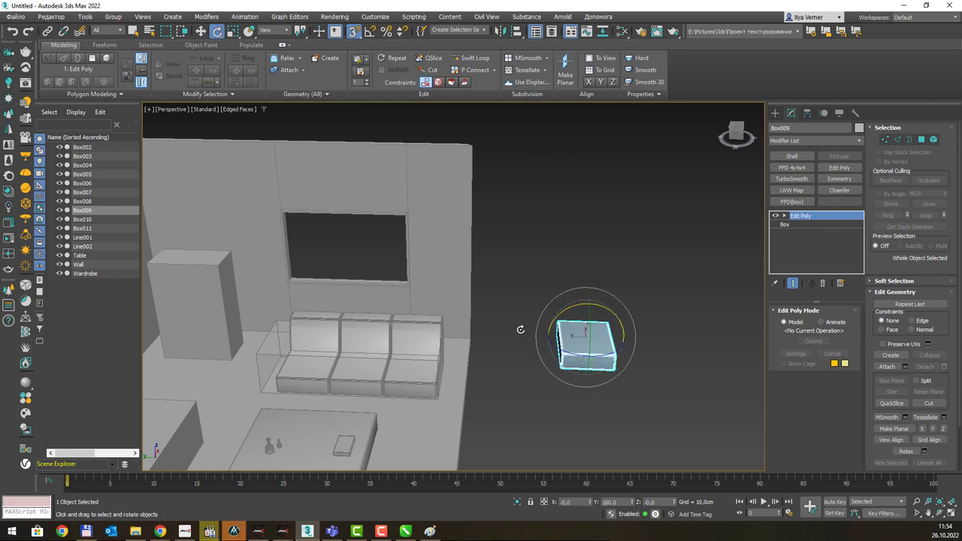
left_click_drag(576, 305, 531, 324)
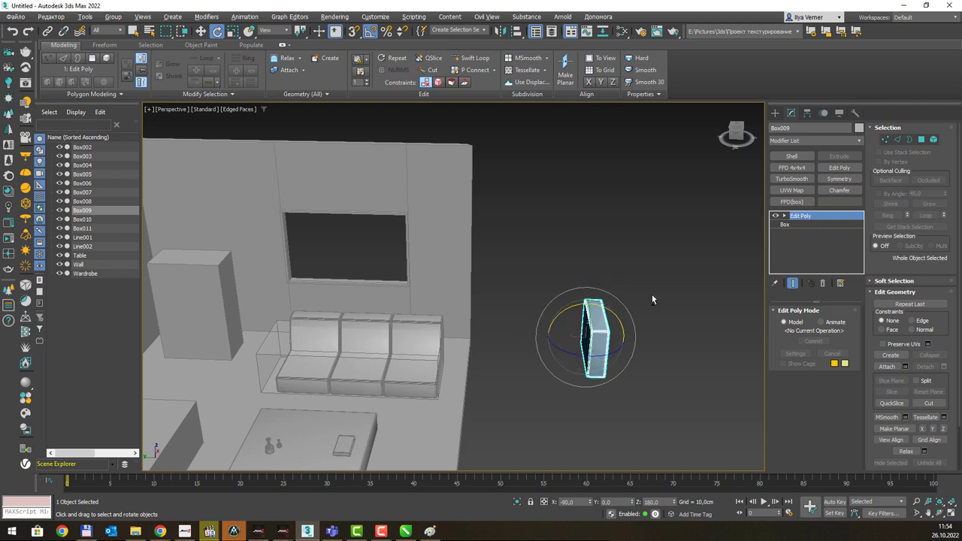
In Top view, move the upright box up beside the sofa.
key("t")
key("z")
scroll(579, 292, "down", 5)
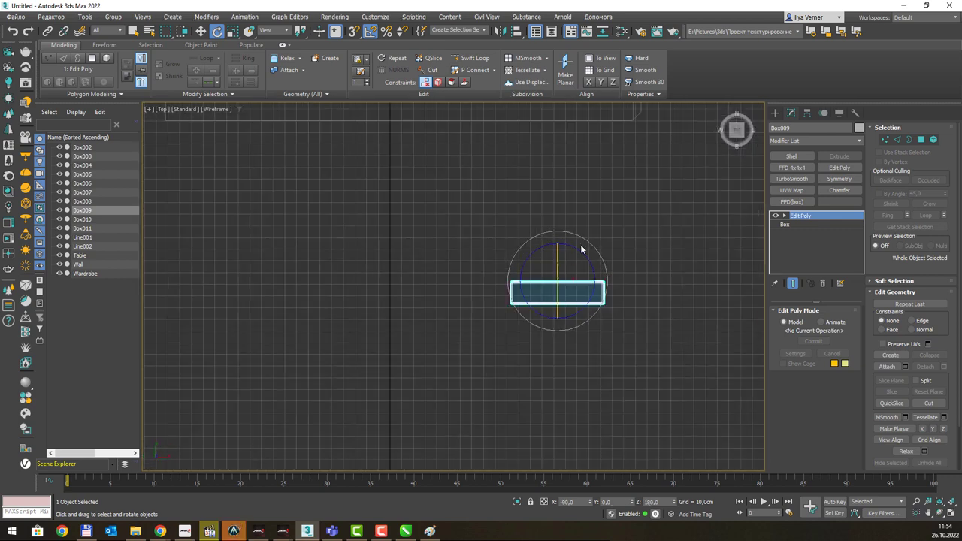
key("w")
middle_click_drag(580, 244, 483, 396)
left_click_drag(456, 425, 411, 234)
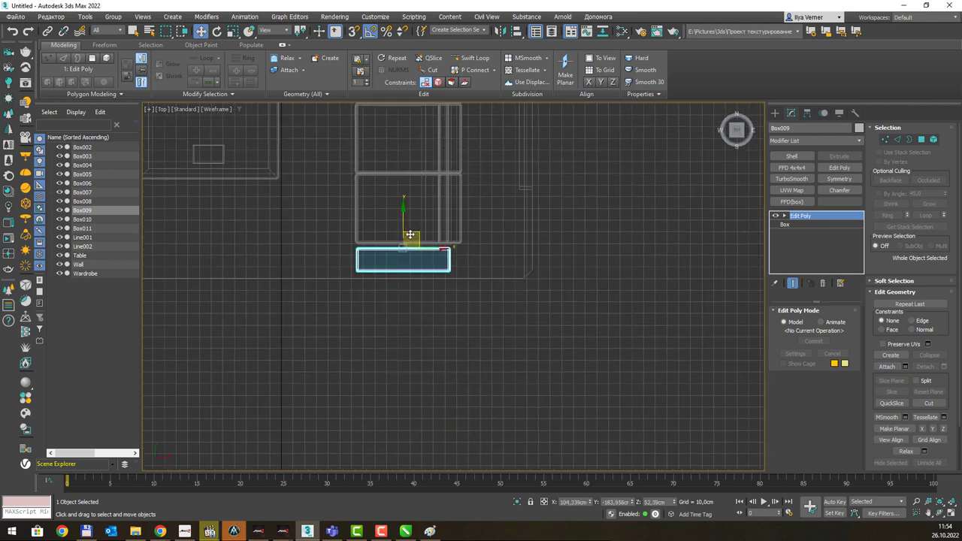
scroll(406, 234, "up", 2)
scroll(401, 232, "up", 1)
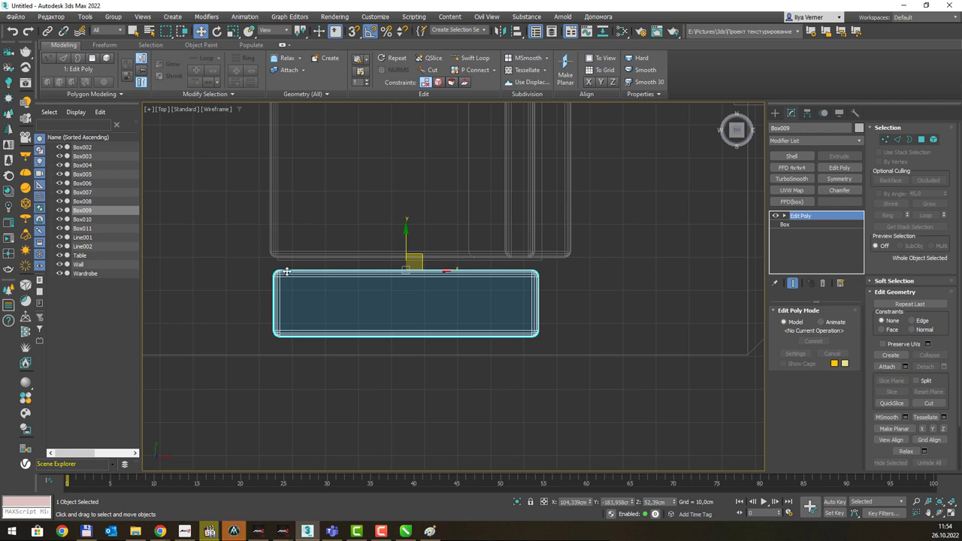
With vertex snapping on, snap the box flush against the sofa's corner vertices.
key("s")
left_click_drag(275, 272, 275, 257)
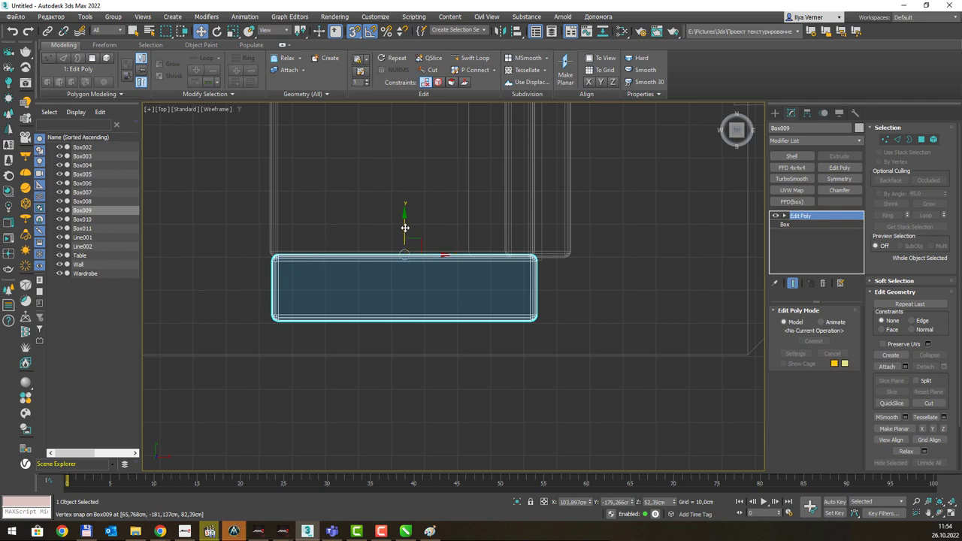
left_click_drag(405, 254, 403, 286)
scroll(276, 277, "up", 3)
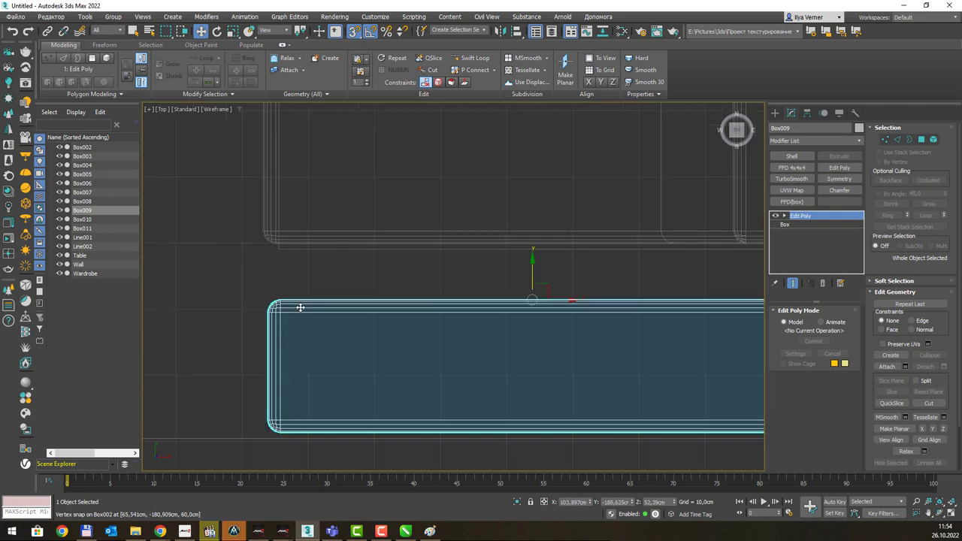
left_click_drag(282, 273, 279, 253)
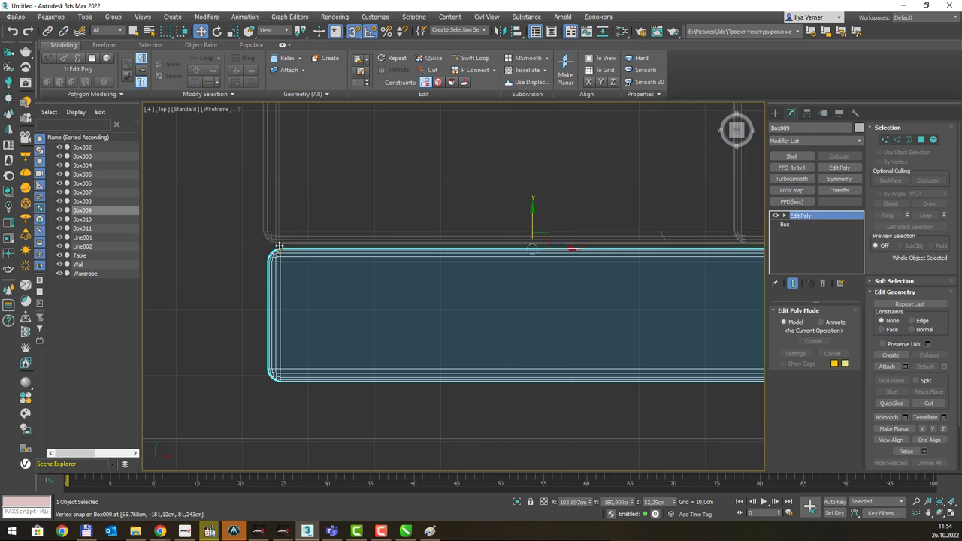
left_click_drag(278, 246, 279, 244)
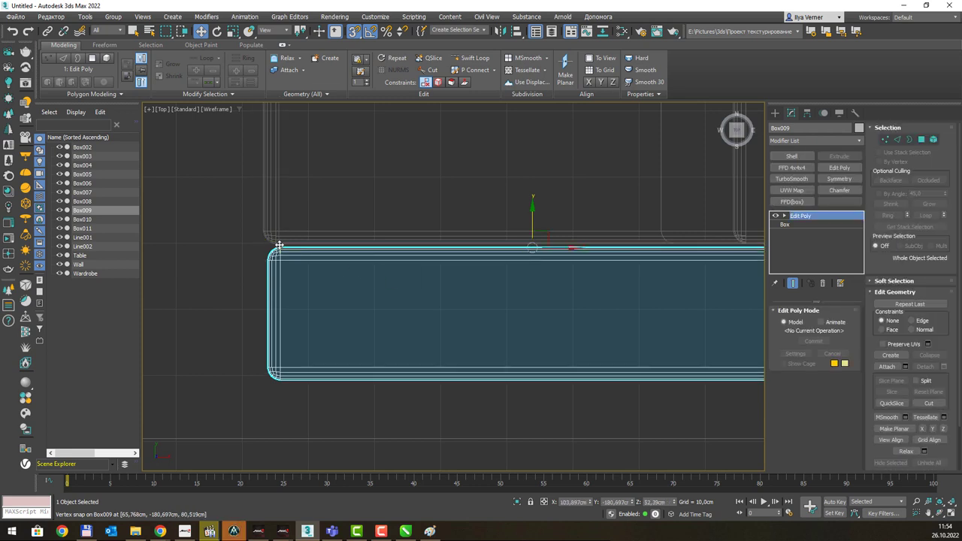
left_click_drag(331, 260, 331, 254)
scroll(399, 294, "down", 2)
scroll(399, 294, "down", 5)
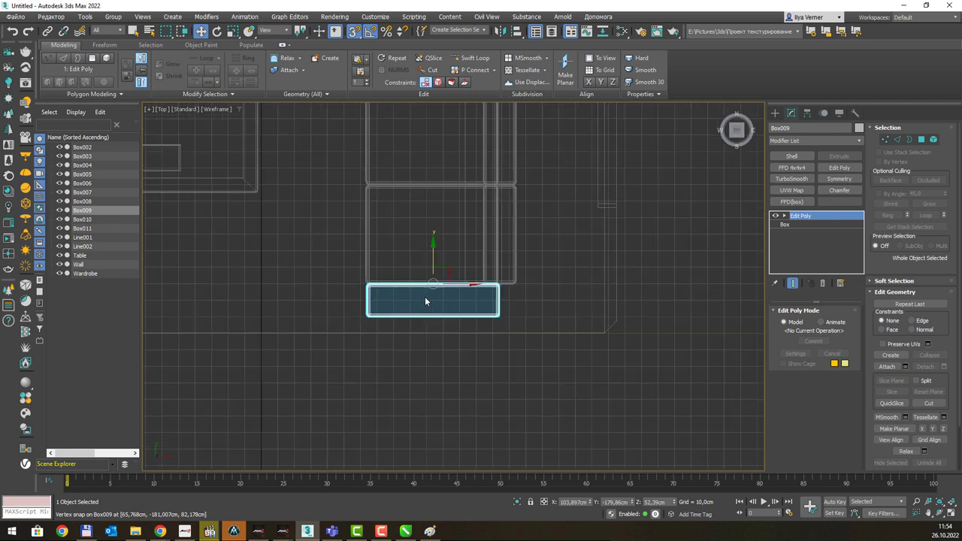
scroll(496, 293, "up", 2)
scroll(514, 266, "up", 2)
Stretch the box's right-side vertices outward along X to thicken it.
key("1")
left_click_drag(517, 363, 455, 255)
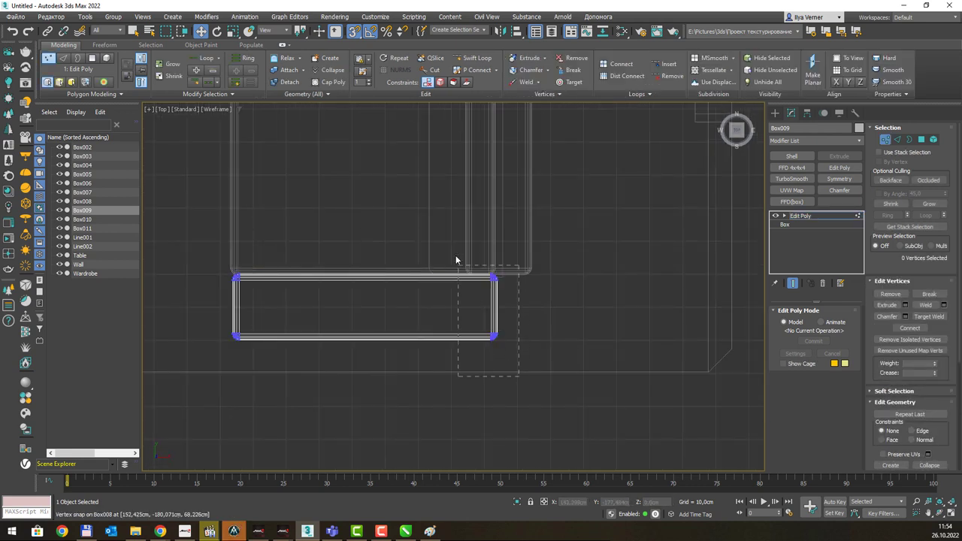
left_click_drag(527, 306, 530, 305)
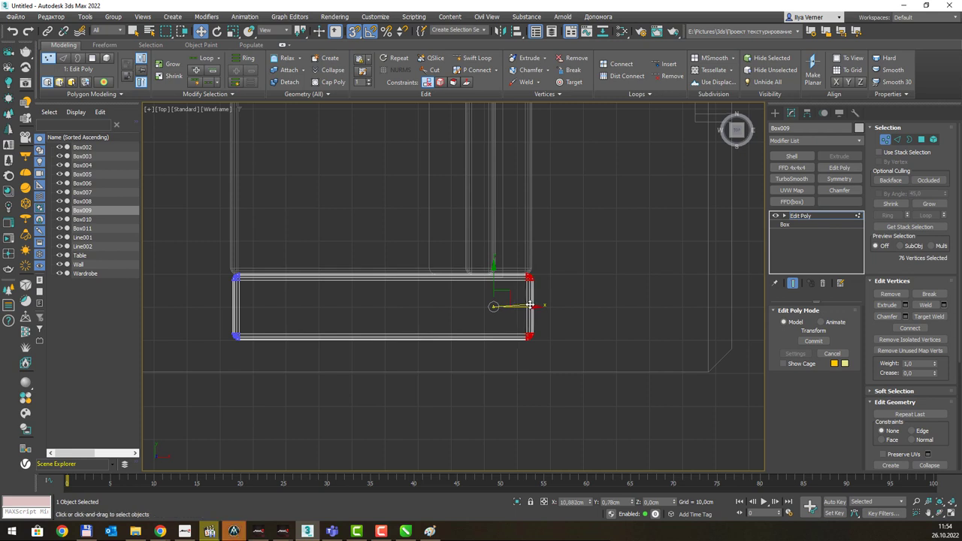
key("p")
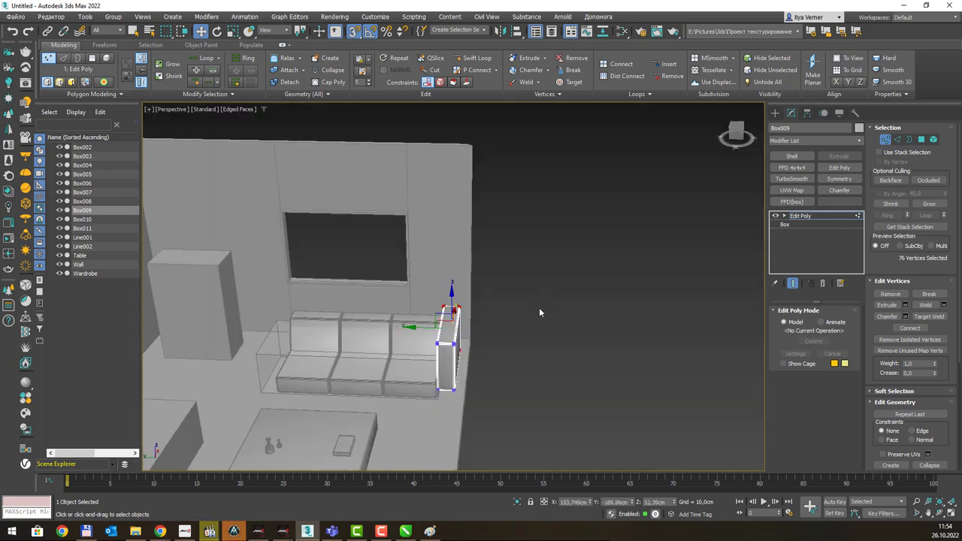
middle_click_drag(539, 310, 495, 298, "alt")
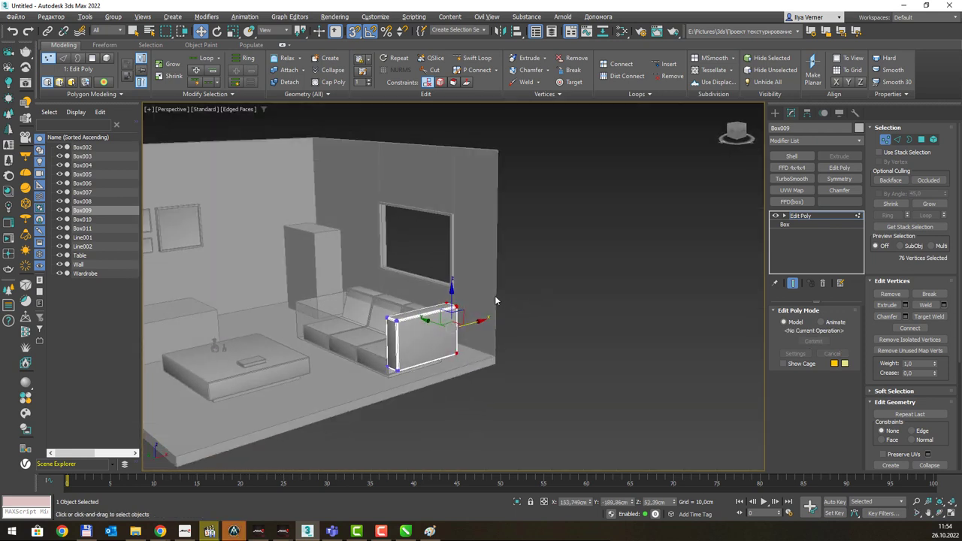
left_click(824, 217)
In Left view, lower the box so it snaps to the sofa base.
key("l")
key("z")
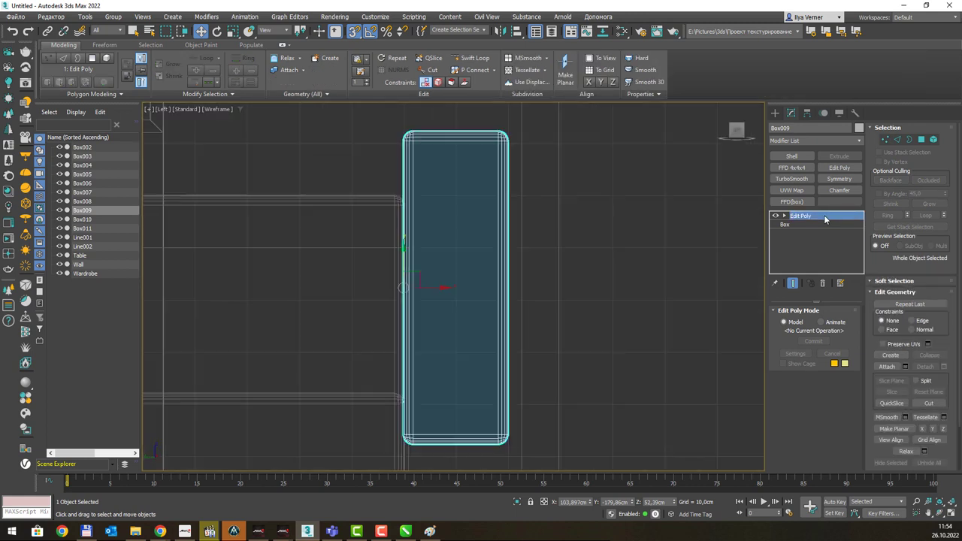
scroll(634, 272, "down", 3)
scroll(634, 273, "down", 2)
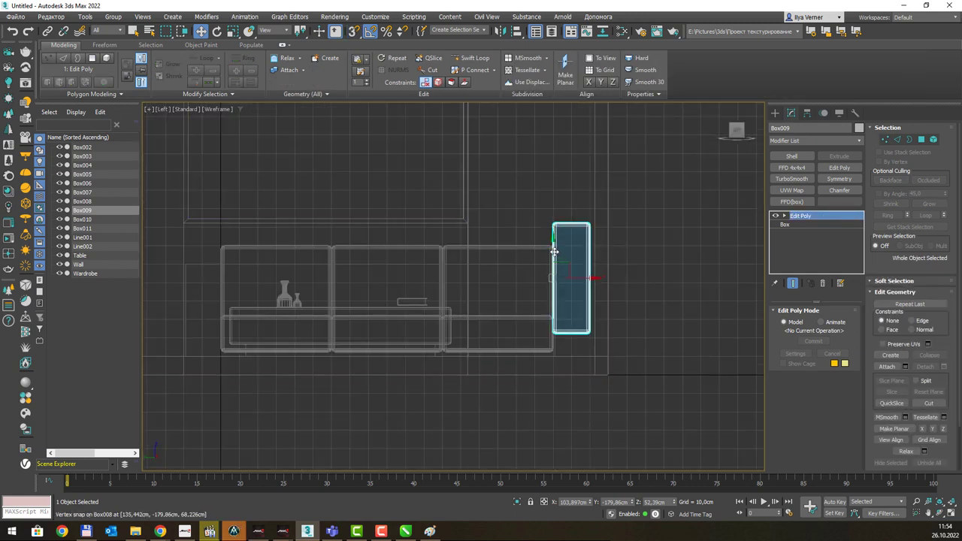
left_click_drag(553, 253, 550, 270)
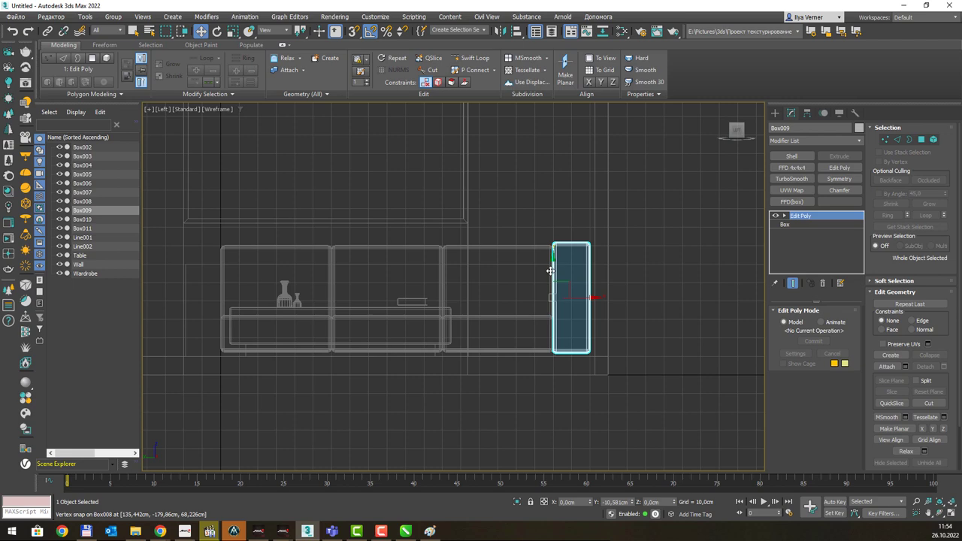
Lower the box's top vertices to armrest height, checking against the reference image.
key("p")
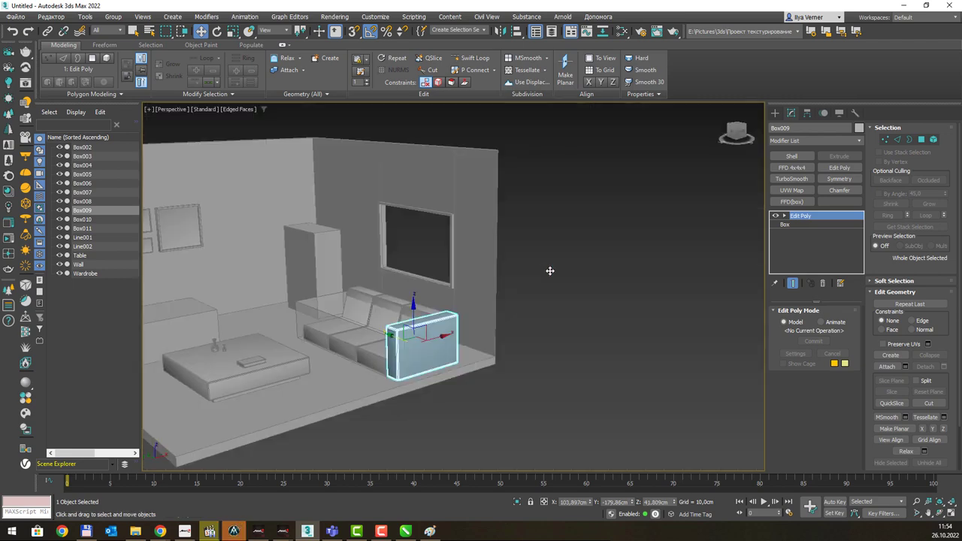
key("alt+Tab")
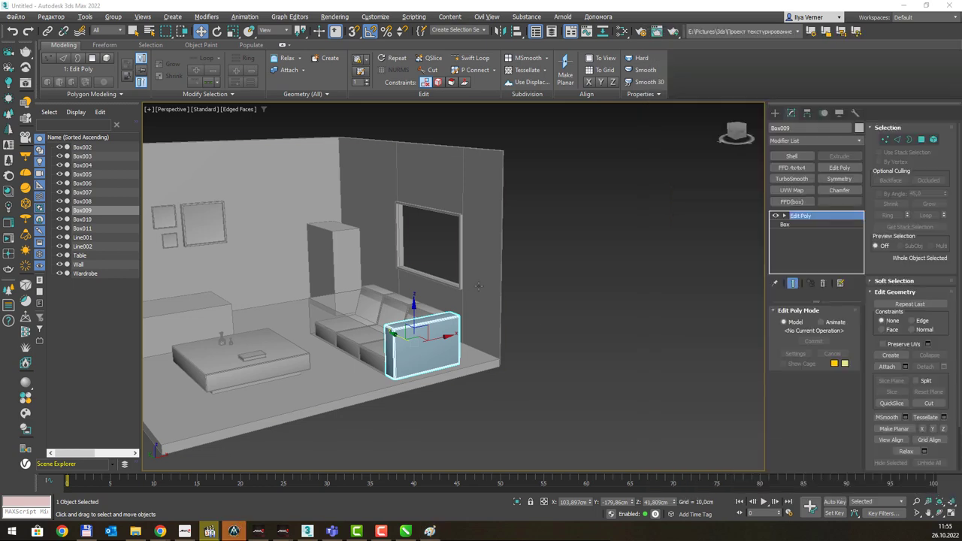
key("alt+Tab")
key("1")
middle_click_drag(394, 314, 397, 284, "alt")
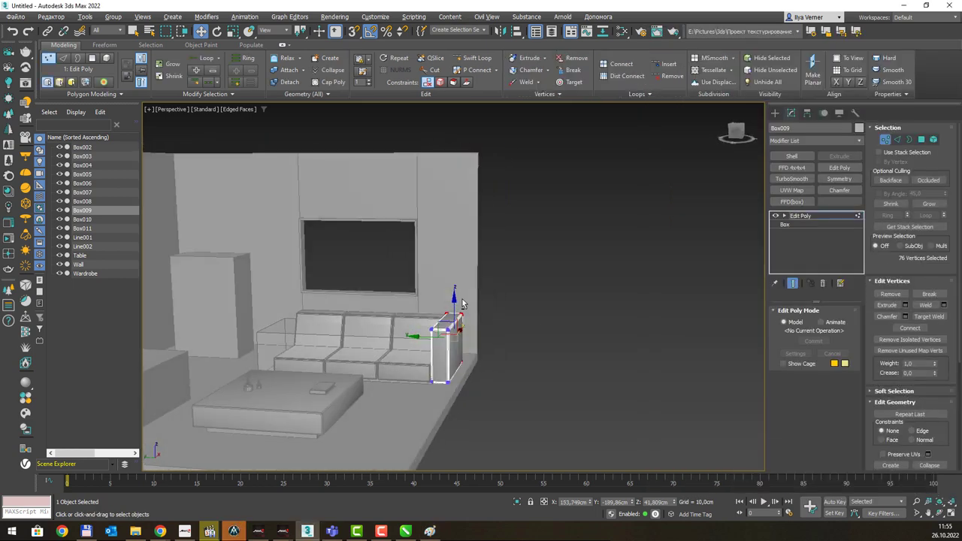
left_click_drag(518, 343, 518, 343)
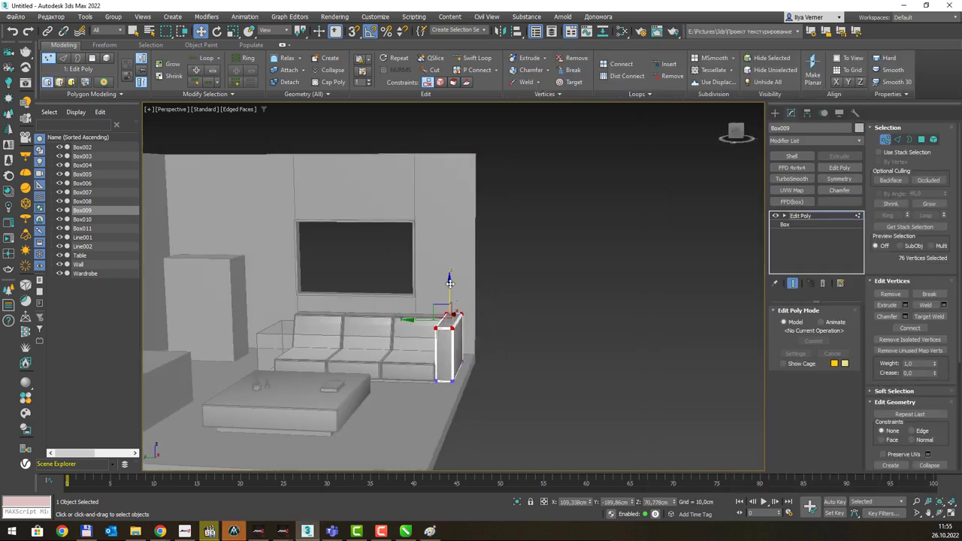
left_click_drag(449, 286, 449, 303)
mouse_move(450, 304)
middle_mouse_down("alt")
mouse_move(546, 337)
mouse_move(536, 320)
middle_mouse_up("alt")
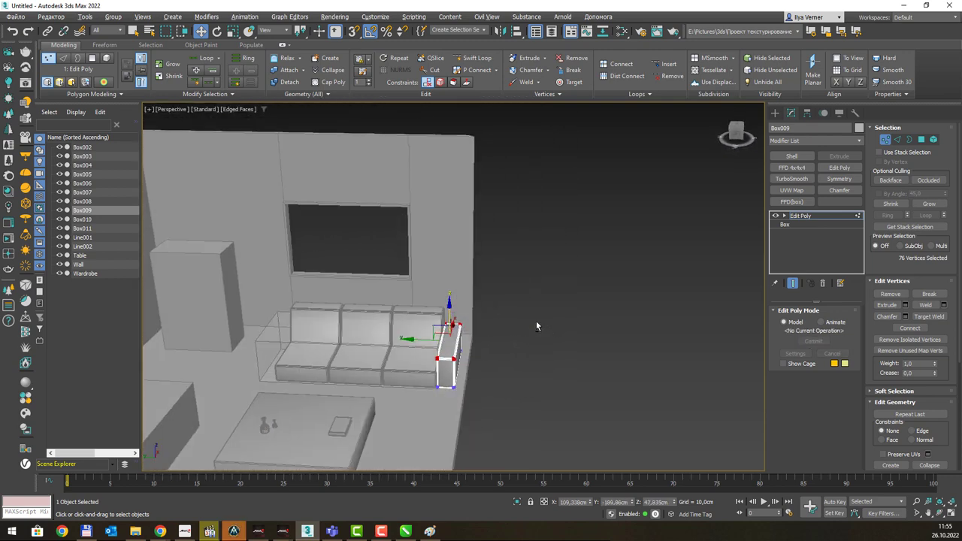
mouse_move(449, 311)
middle_mouse_down("alt")
mouse_move(546, 325)
mouse_move(538, 330)
middle_mouse_up("alt")
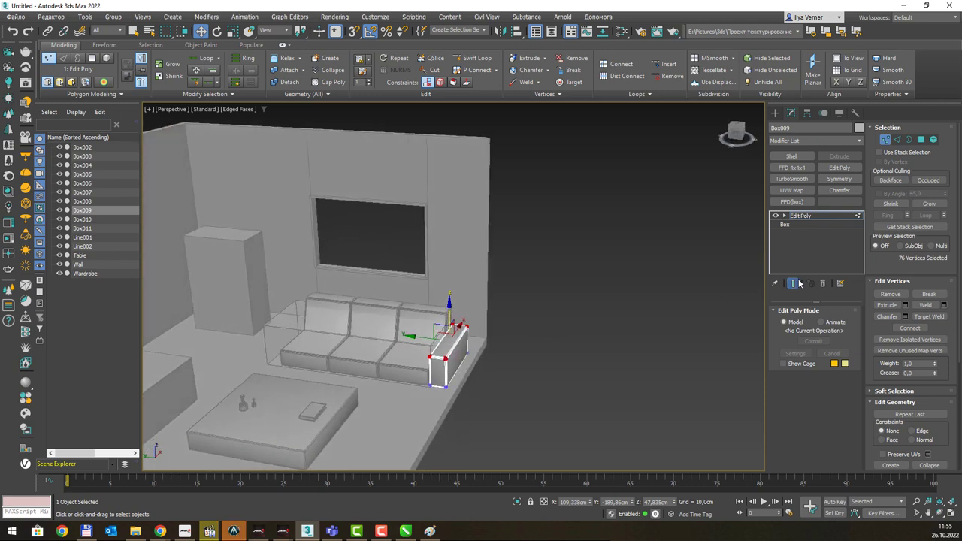
left_click(807, 217)
In Top view, Shift-drag a copy of the armrest toward the sofa's other end.
mouse_move(571, 267)
middle_mouse_down("alt")
mouse_move(519, 296)
mouse_move(460, 374)
middle_mouse_up("alt")
key("t")
scroll(520, 294, "down", 5)
left_click_drag(454, 371, 471, 224)
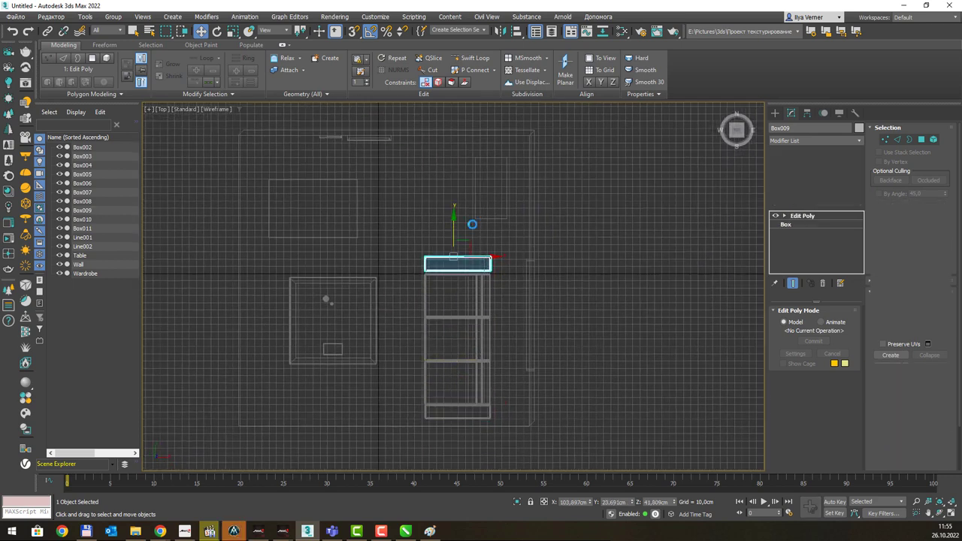
Confirm the armrest copy Box012 and nudge it into line at the sofa's end.
left_click(490, 311)
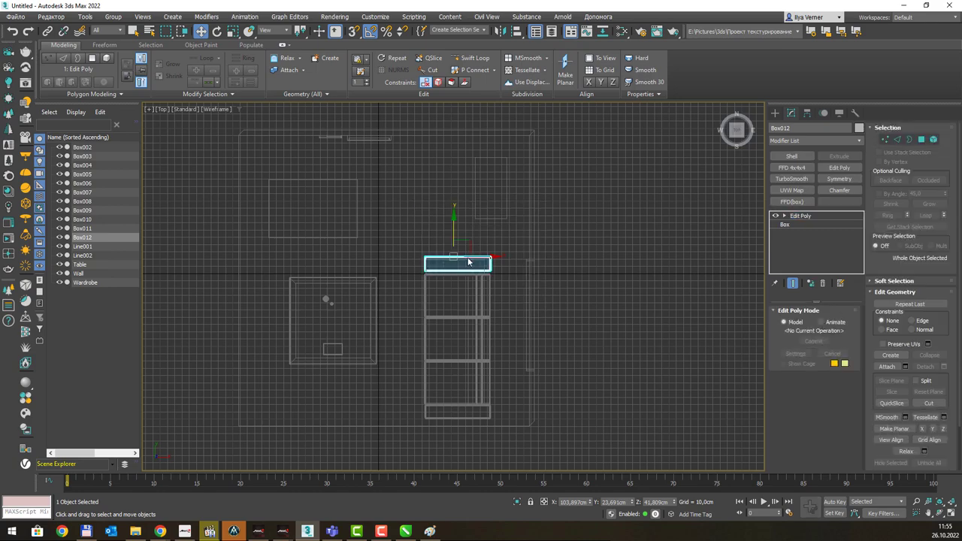
scroll(472, 259, "up", 3)
scroll(483, 256, "up", 3)
scroll(408, 269, "up", 3)
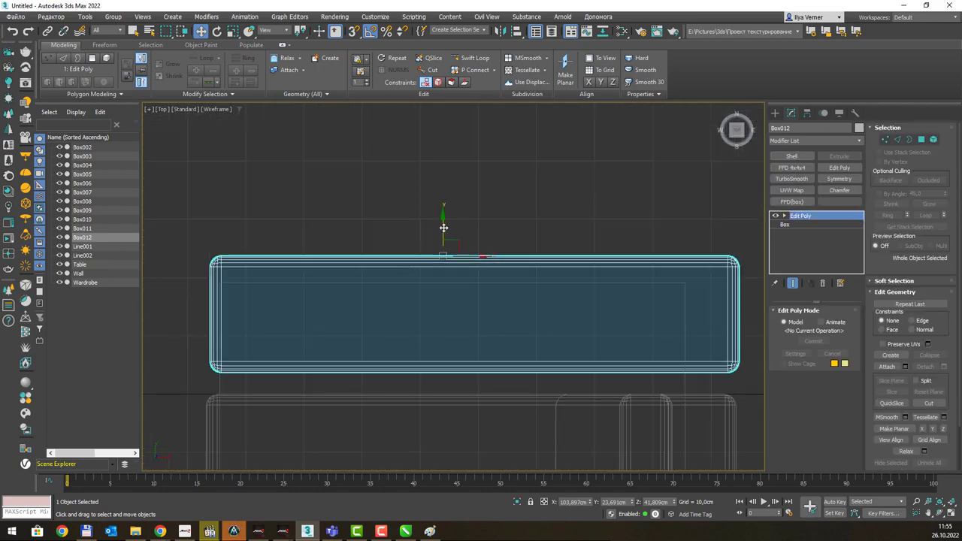
left_click_drag(442, 229, 443, 247)
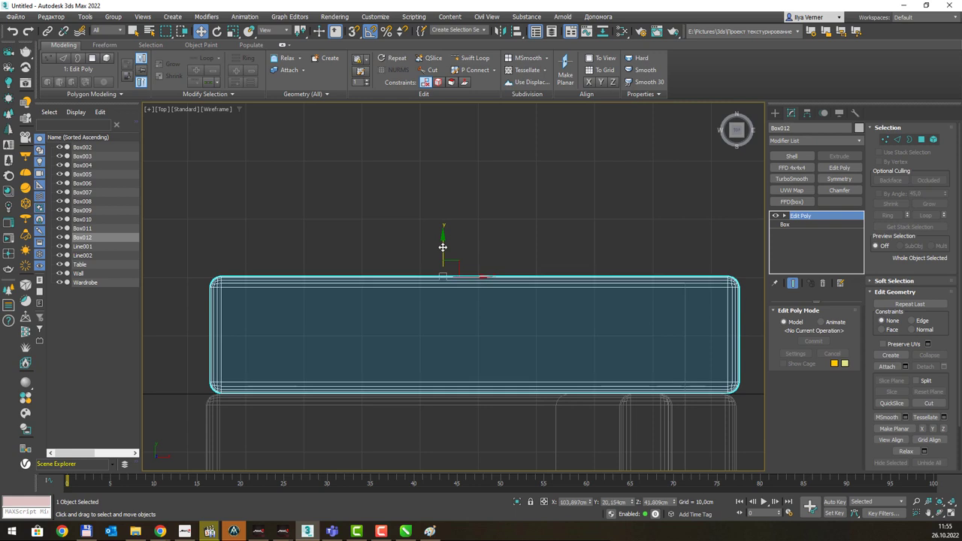
Review the whole room in Perspective view and select the sofa.
key("p")
scroll(546, 284, "down", 3)
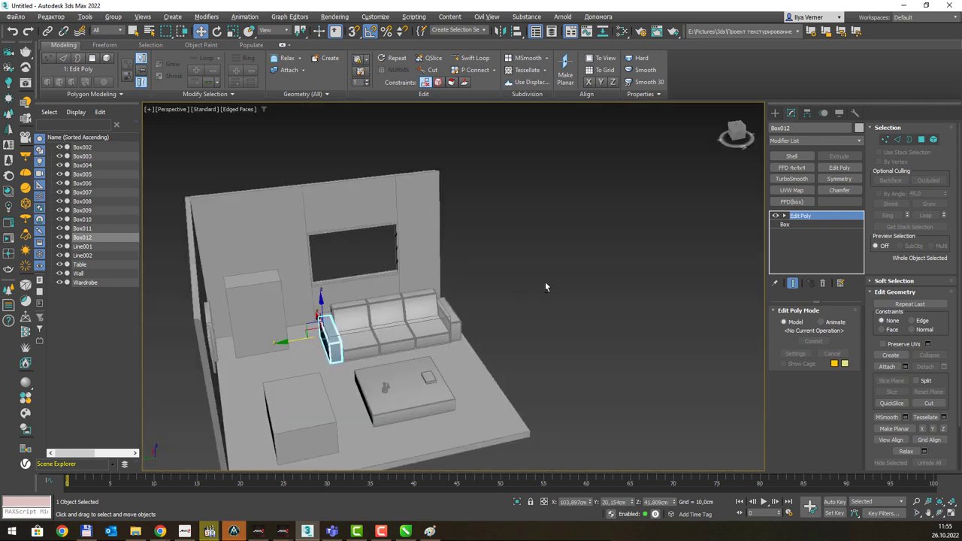
middle_click_drag(545, 283, 492, 279, "alt")
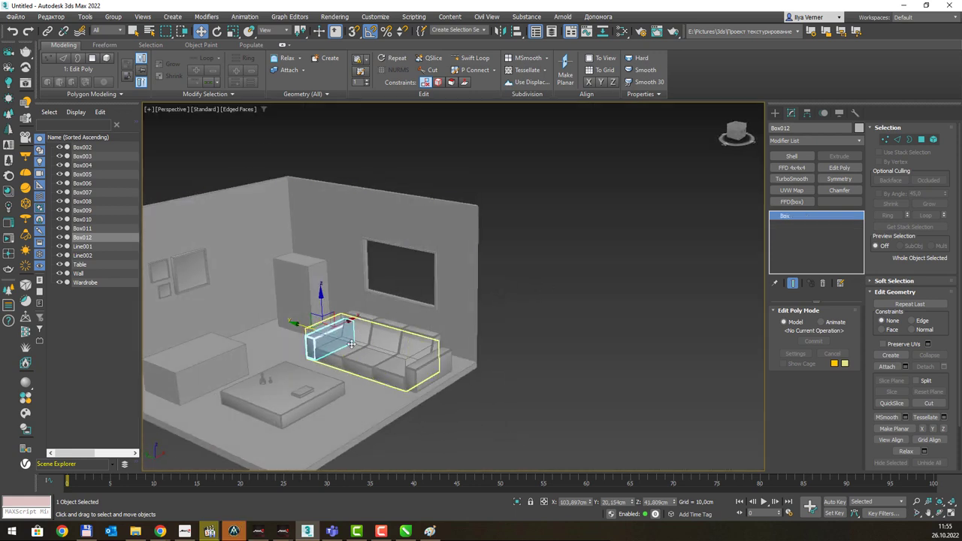
left_click(430, 347)
mouse_move(463, 340)
middle_mouse_down("alt")
mouse_move(432, 339)
mouse_move(458, 335)
middle_mouse_up("alt")
middle_click_drag(402, 357, 413, 346, "alt")
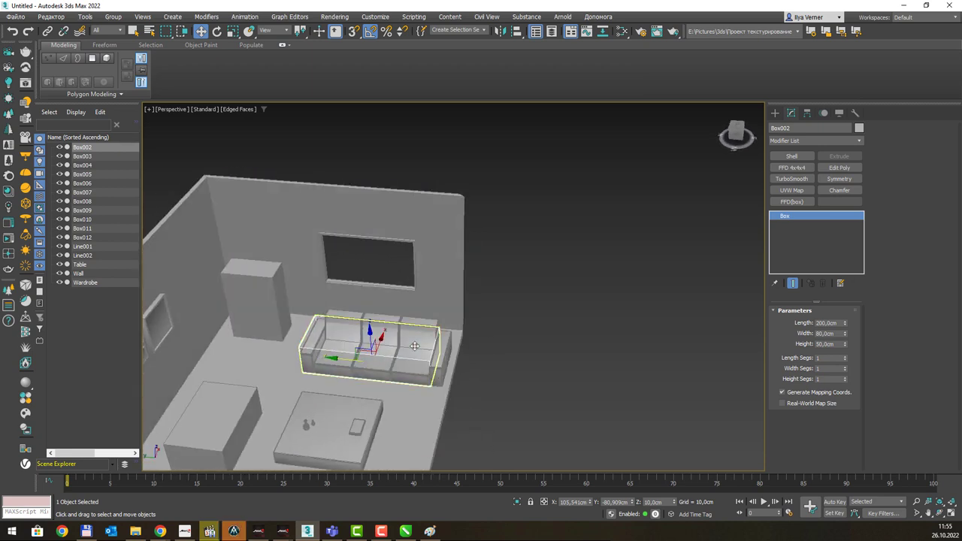
Delete Box002 over the sofa and start selecting the sofa arms and seats.
key("Delete")
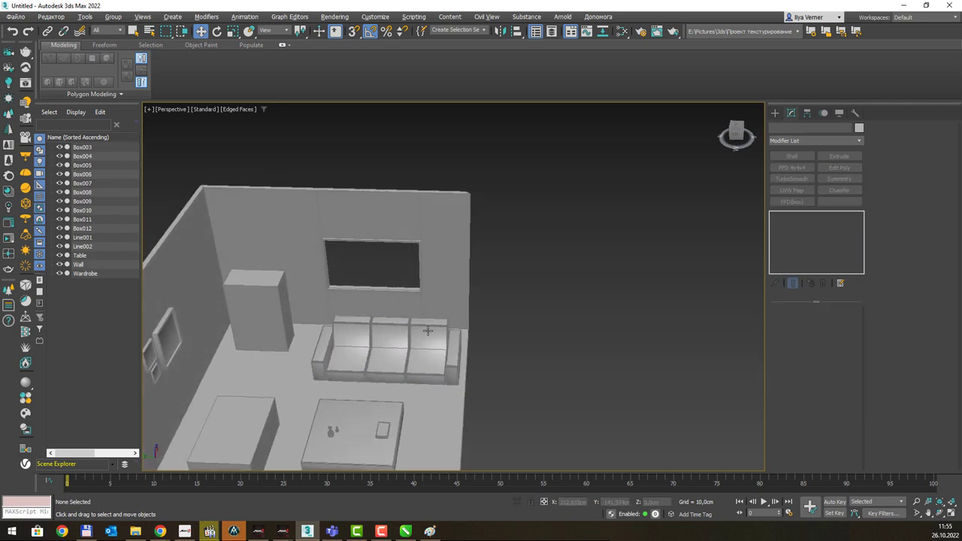
scroll(414, 346, "up", 2)
scroll(418, 333, "up", 3)
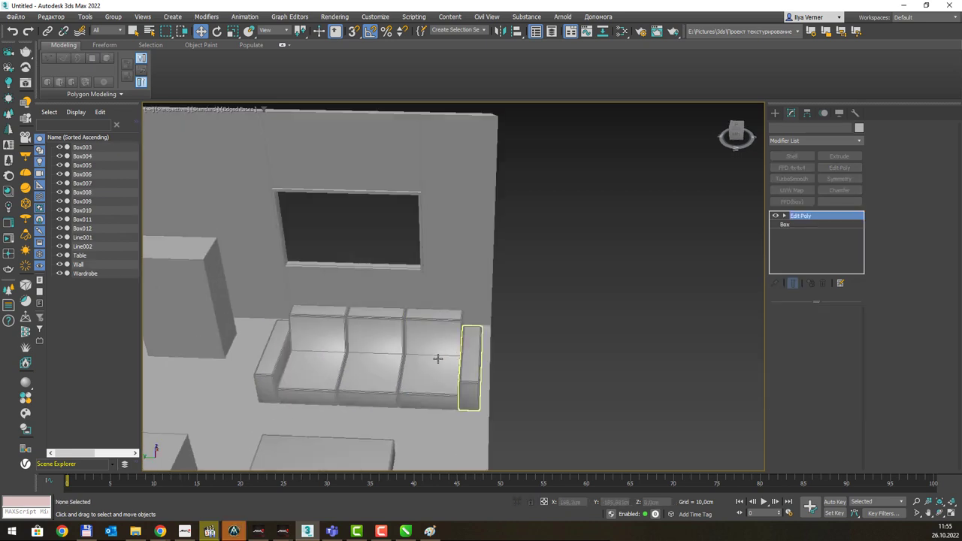
left_click(442, 357)
left_click(376, 353, "ctrl")
left_click(315, 351, "ctrl")
left_click(272, 352, "ctrl")
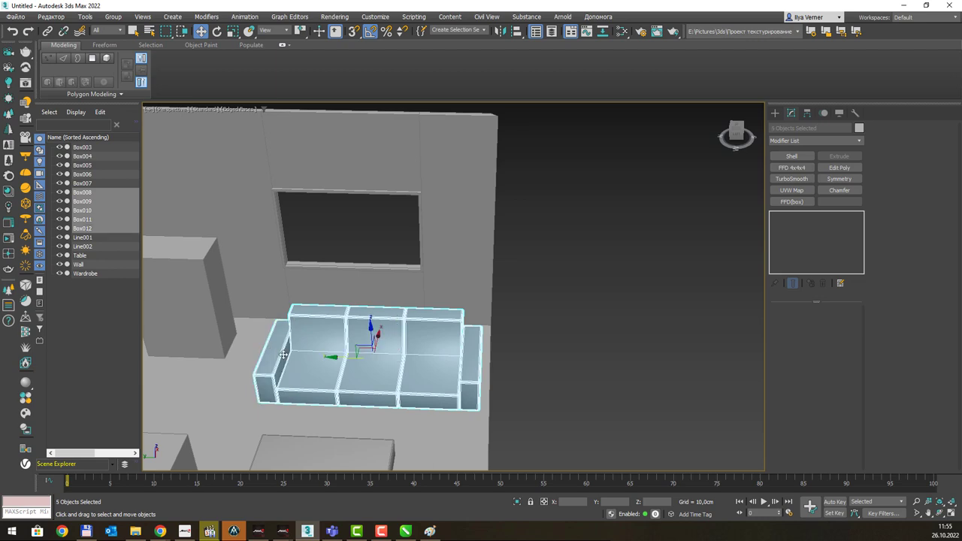
middle_click_drag(357, 357, 395, 328, "alt")
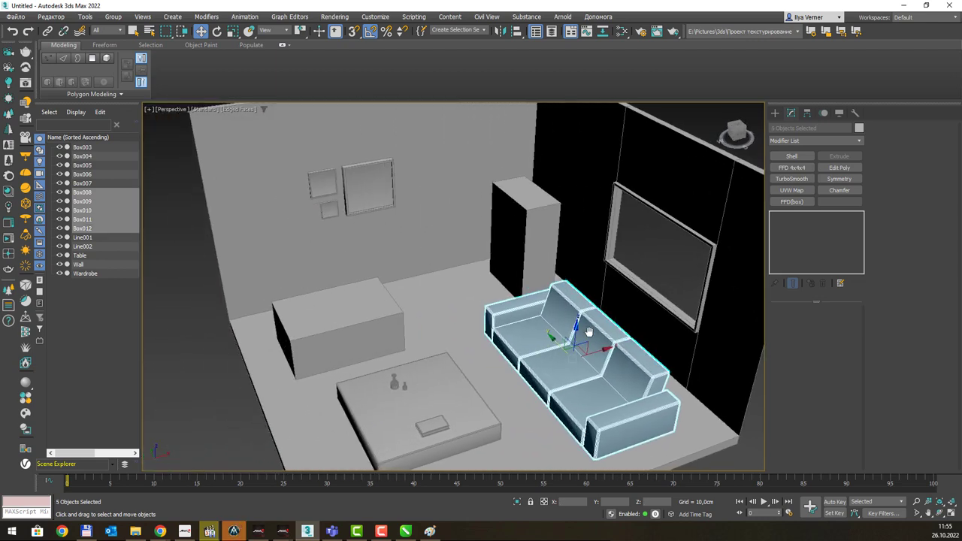
Select Box003, both seats and both armrests, and Shift-drag a clone toward the front left.
left_click(396, 328)
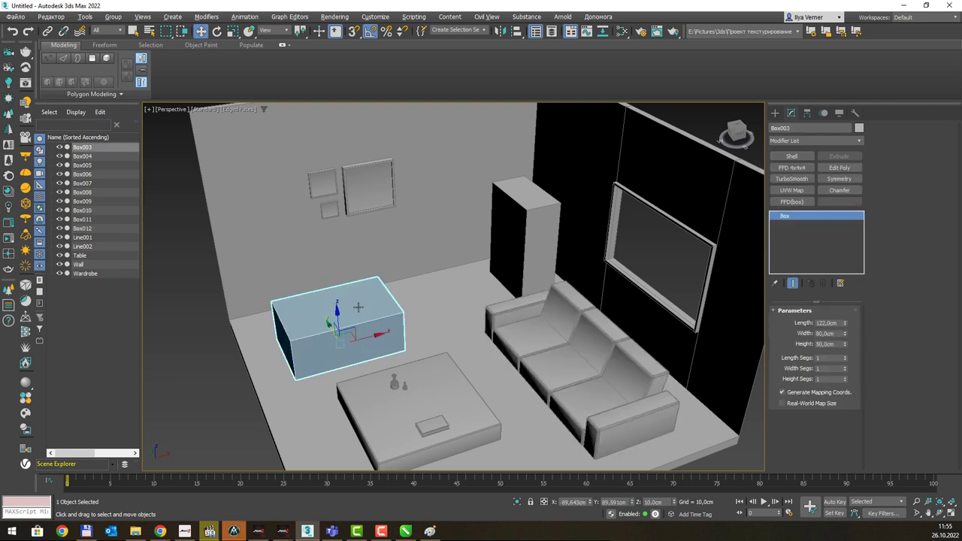
middle_click_drag(590, 366, 624, 323, "alt")
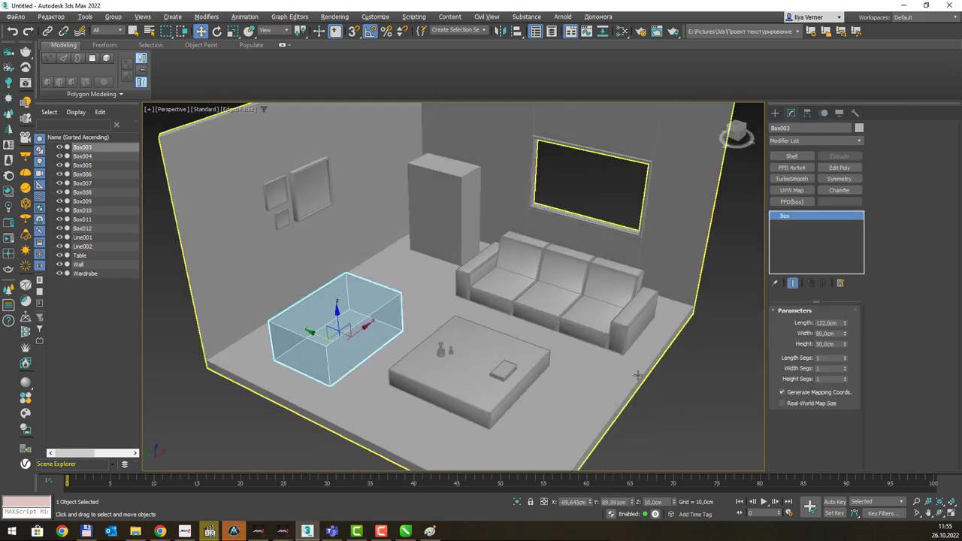
left_click(625, 320, "ctrl")
left_click(600, 303, "ctrl")
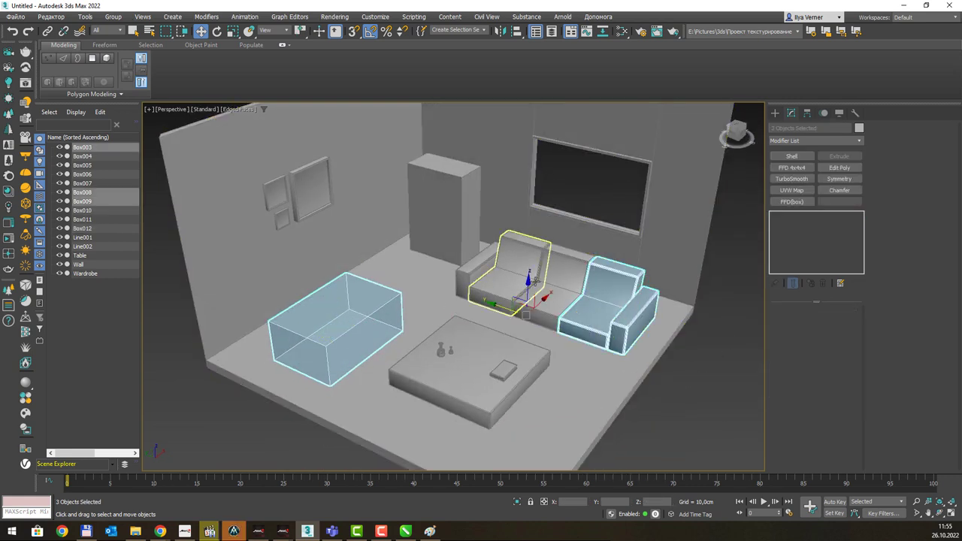
left_click(534, 282, "ctrl")
left_click(472, 267, "ctrl")
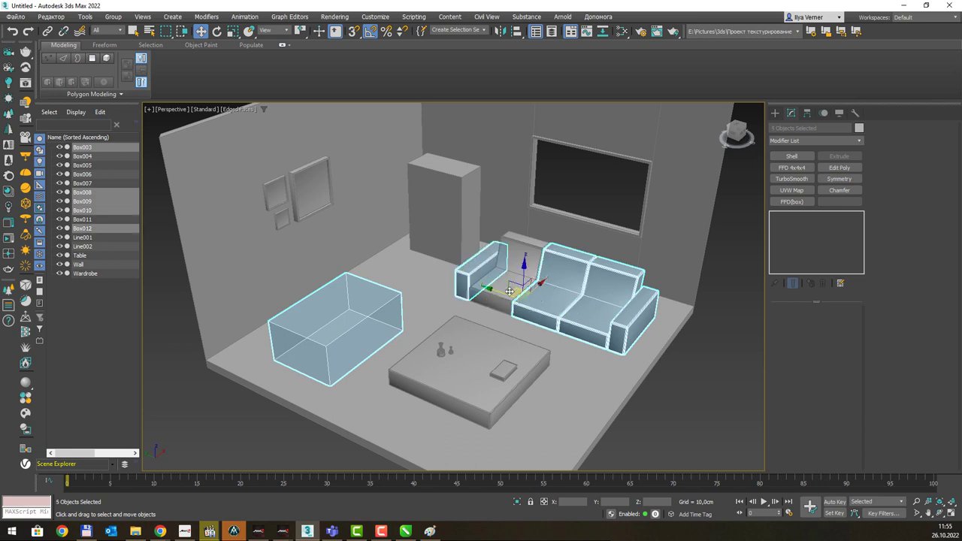
left_click_drag(513, 290, 299, 412, "shift")
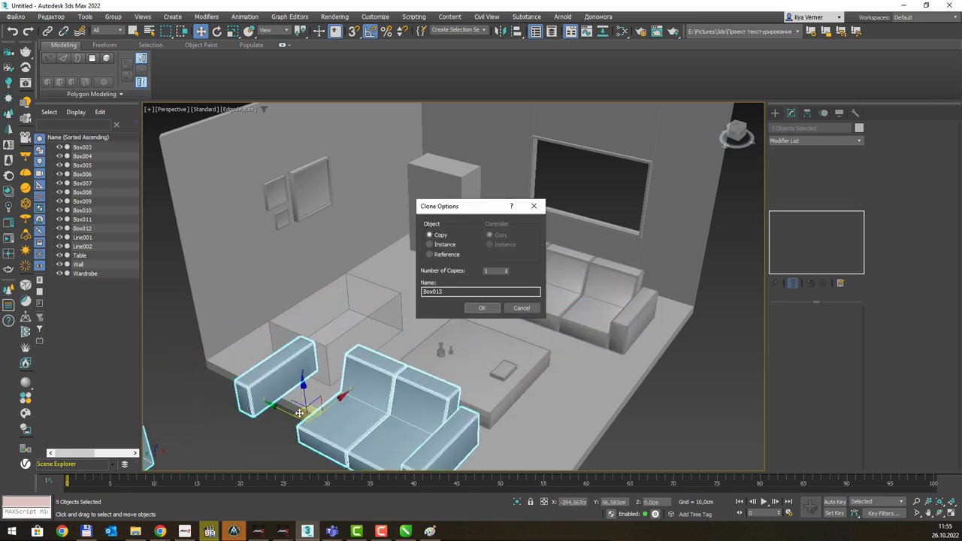
Accept the clone as independent copies and delete the copied box Box013.
left_click(482, 308)
mouse_move(478, 309)
middle_mouse_down("alt")
mouse_move(449, 320)
mouse_move(391, 308)
middle_mouse_up("alt")
scroll(268, 314, "down", 5)
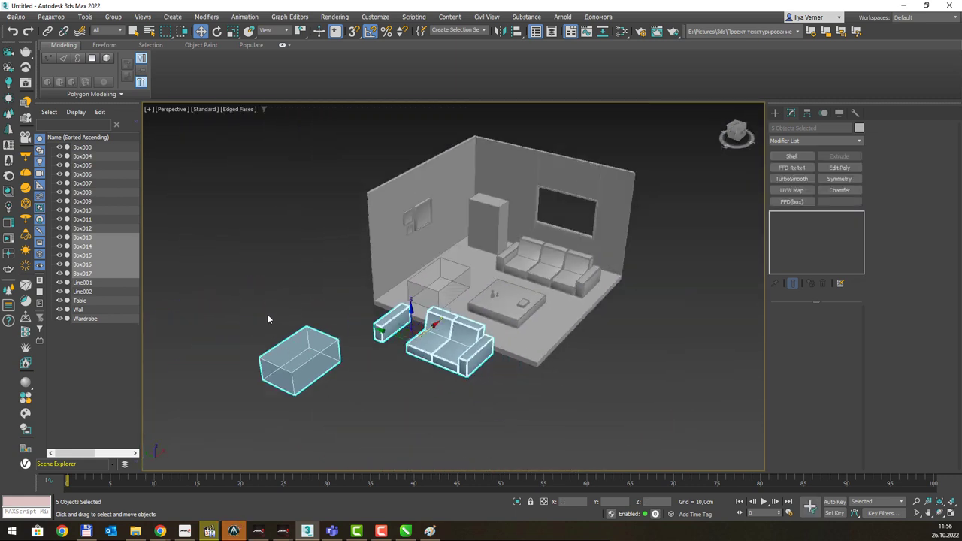
left_click(314, 390)
key("Delete")
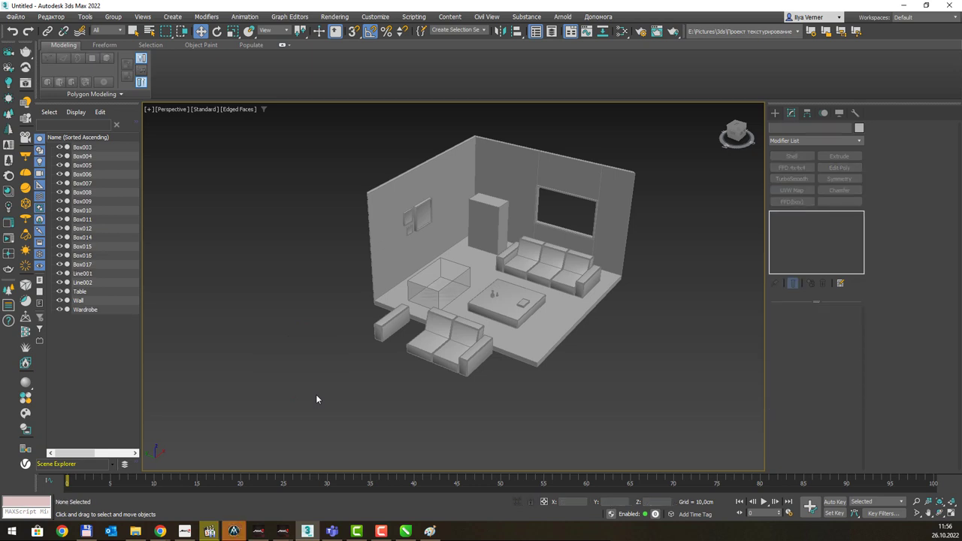
Move armrest Box017 flush against the copied seats in Top view.
left_click(385, 322)
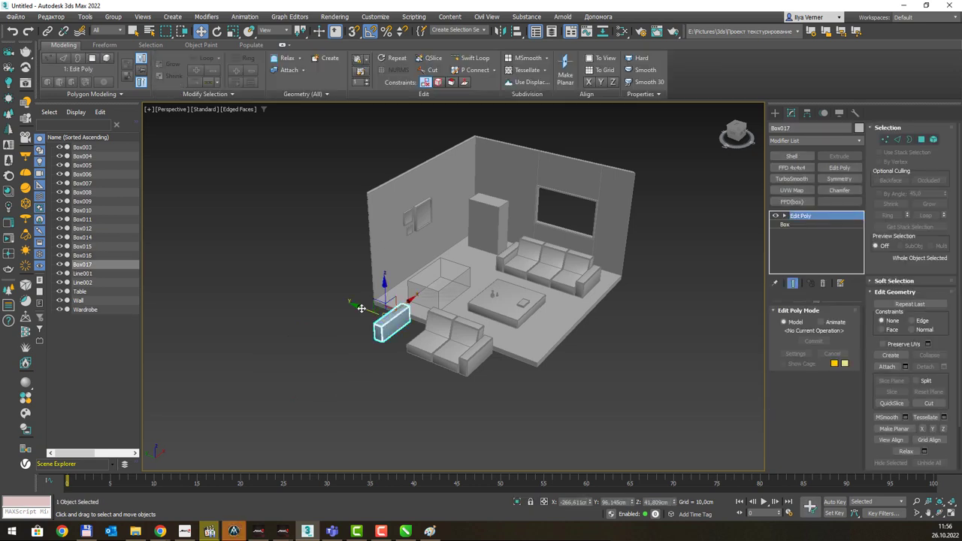
left_click_drag(361, 308, 383, 317)
key("t")
key("z")
scroll(382, 318, "down", 4)
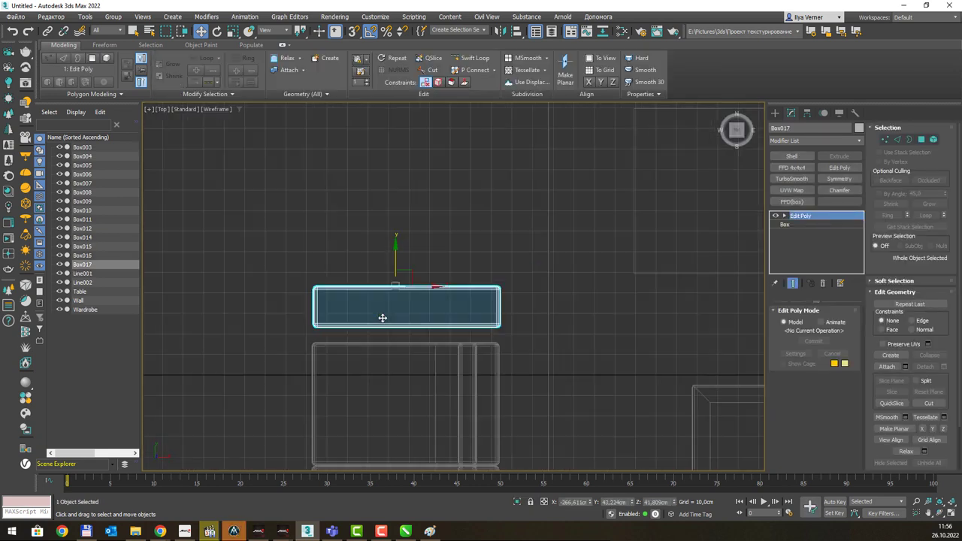
left_click_drag(397, 257, 395, 271)
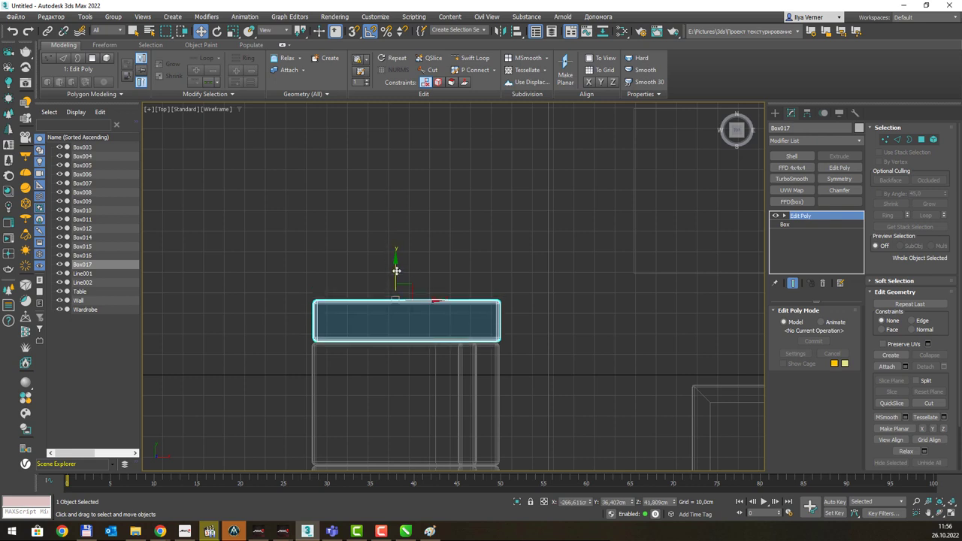
key("shift+z")
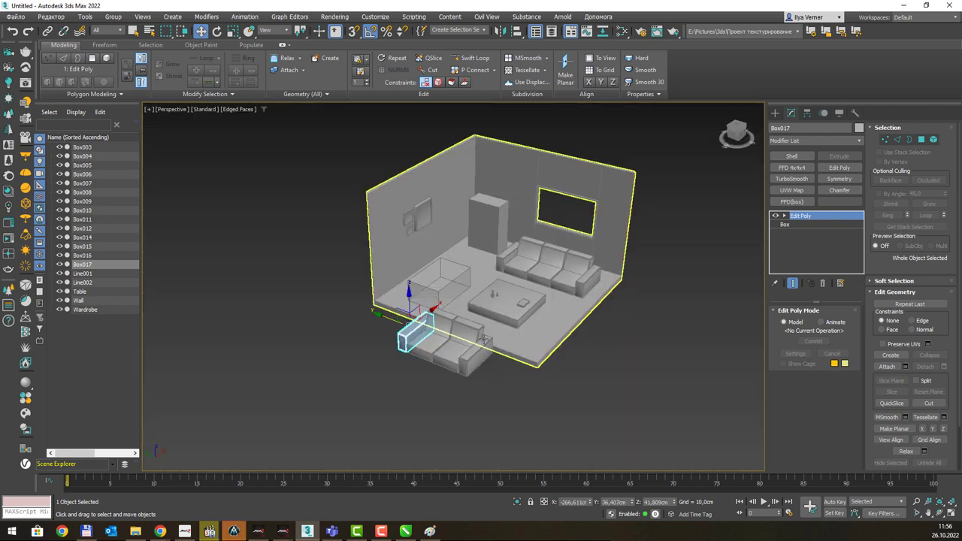
scroll(484, 341, "up", 2)
Group the four copied sofa pieces under the name Chair.
left_click_drag(373, 353, 371, 349)
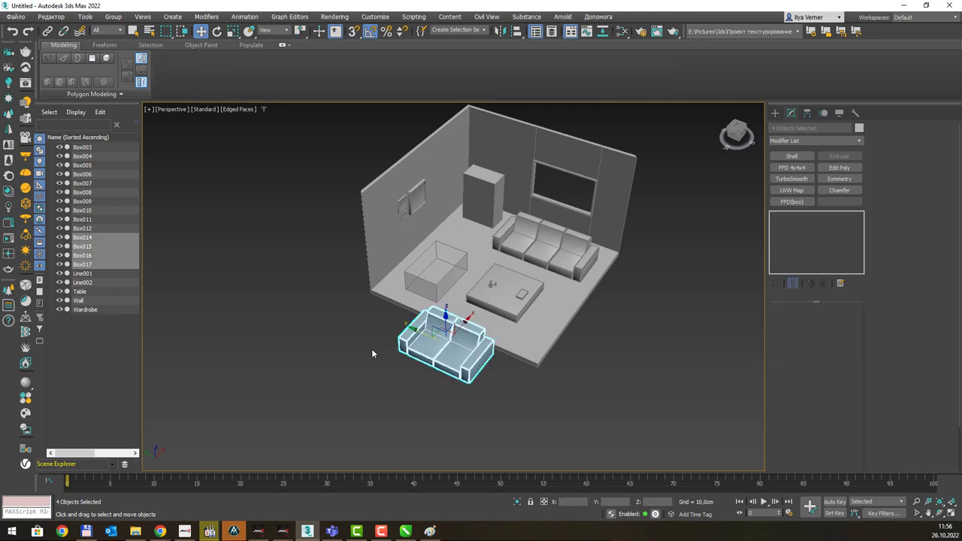
key("z")
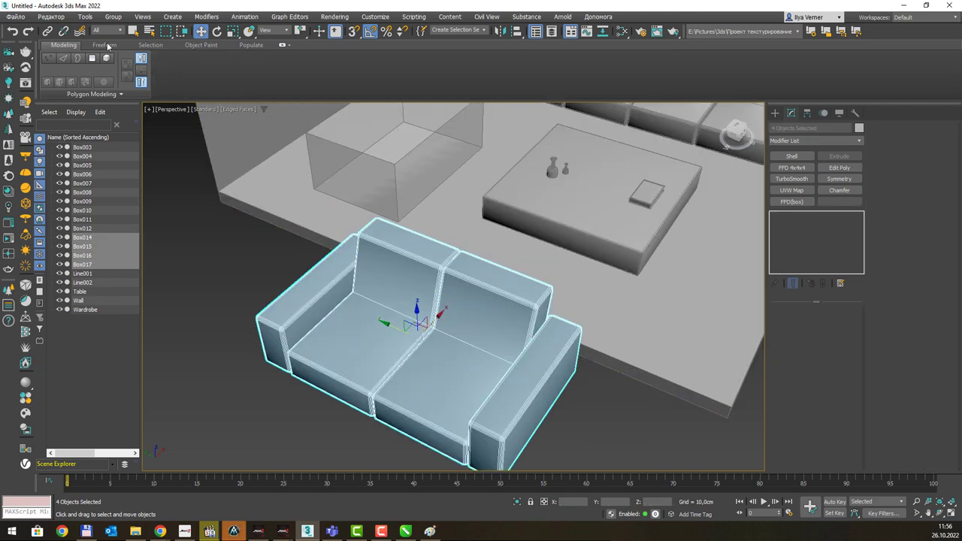
left_click(86, 17)
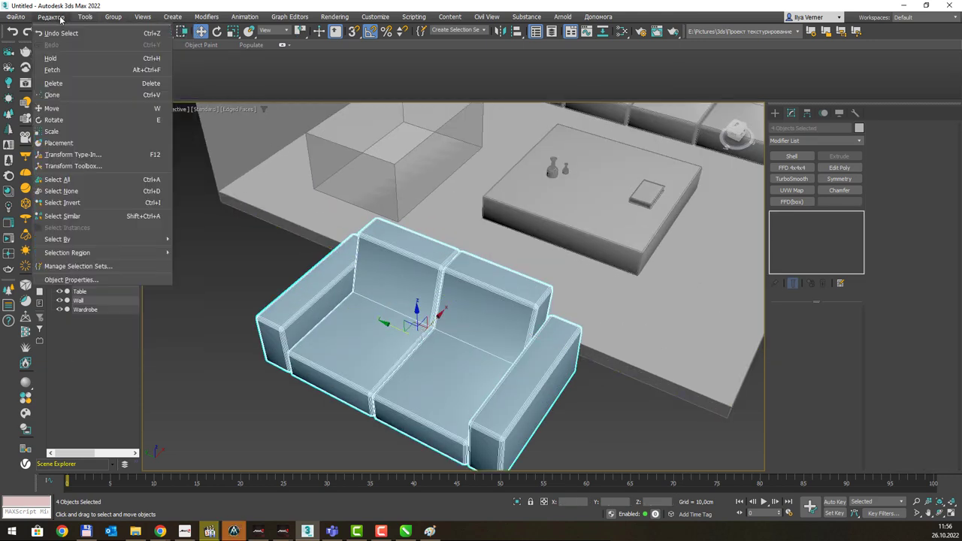
left_click(118, 34)
type("Chair")
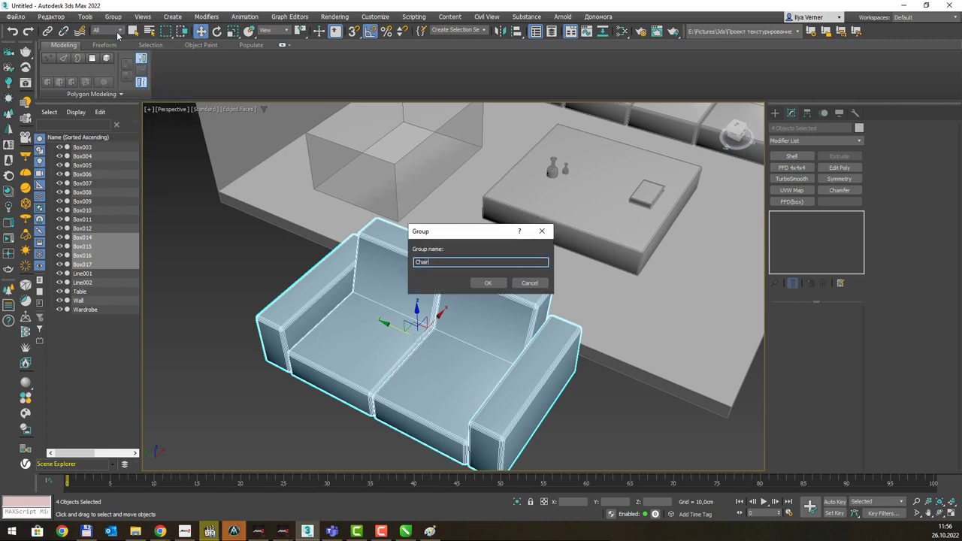
key("Return")
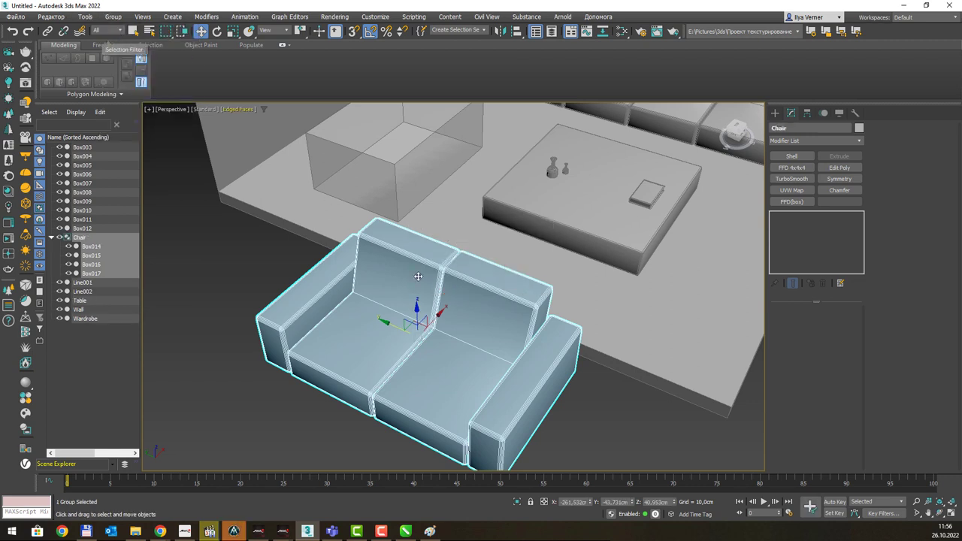
Rotate Chair about 90° on Z and move it beside the coffee table in Top view.
key("e")
left_click_drag(410, 350, 457, 335)
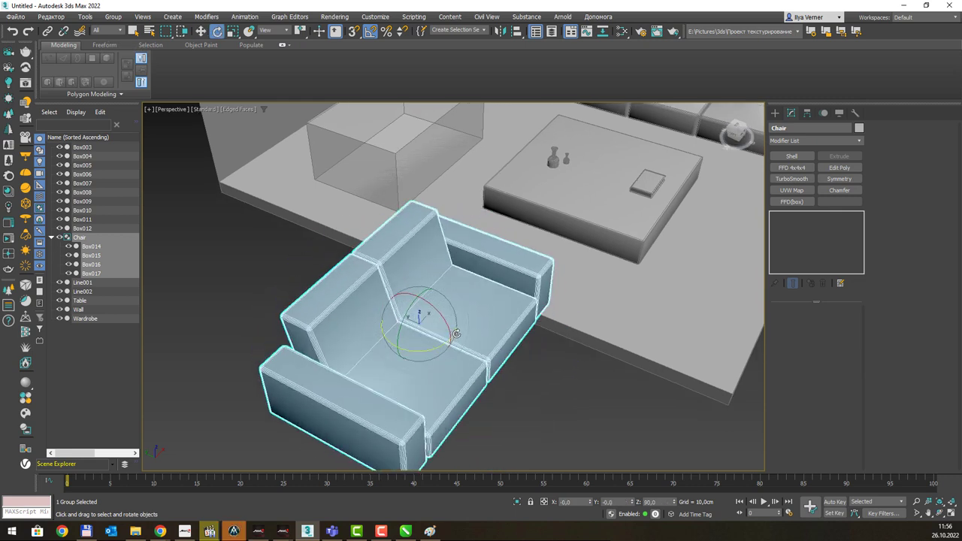
key("w")
key("t")
key("z")
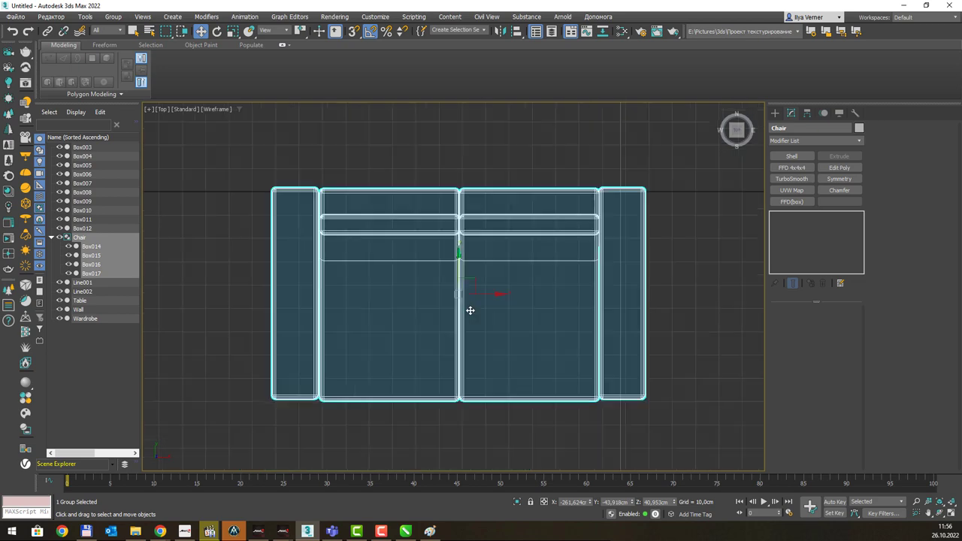
scroll(471, 311, "down", 5)
middle_click_drag(515, 240, 374, 387)
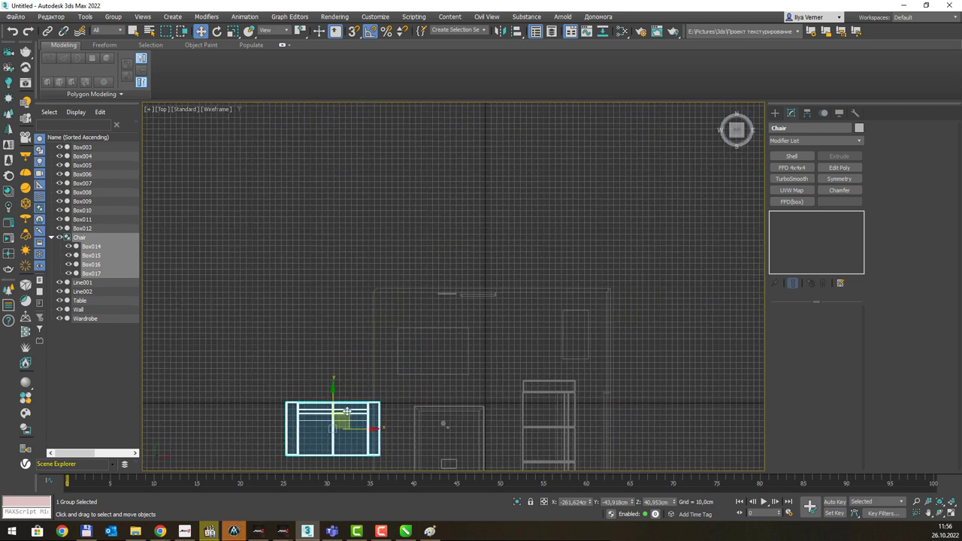
mouse_move(349, 417)
left_mouse_down()
mouse_move(453, 328)
mouse_move(448, 338)
left_mouse_up()
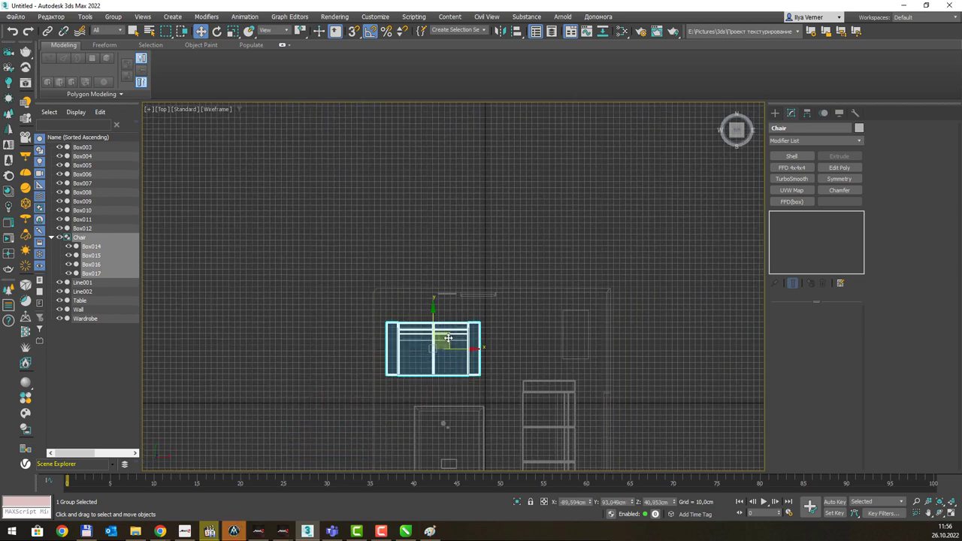
key("shift+z")
Orbit to the chair's side and select the placeholder box beneath it.
scroll(408, 301, "down", 3)
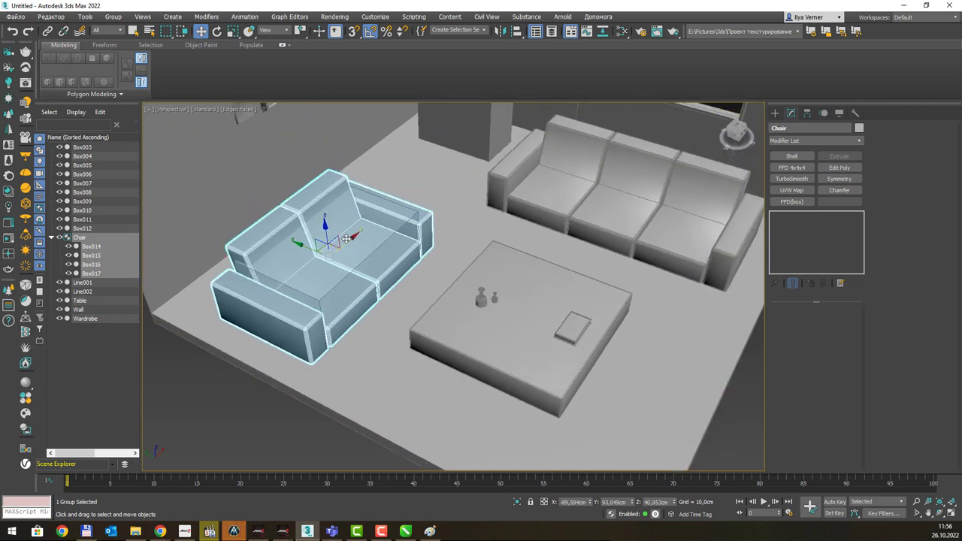
middle_click_drag(346, 238, 160, 297, "alt")
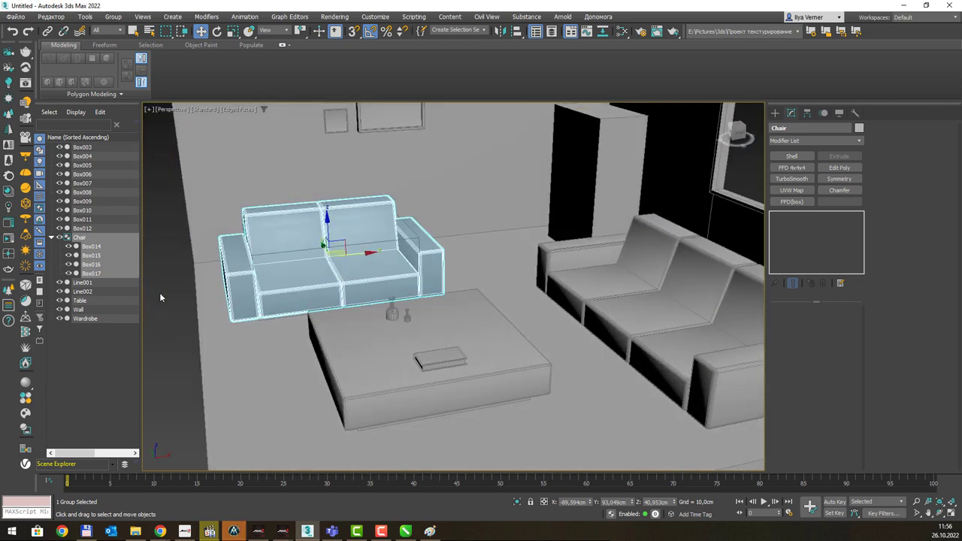
left_click(160, 297)
left_click(316, 272)
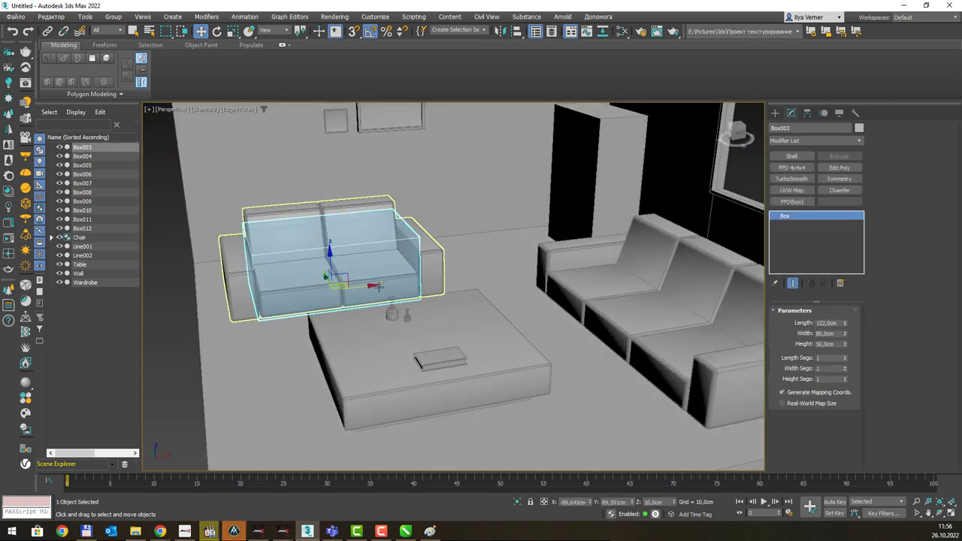
Move the placeholder box out from under the chair and delete it.
middle_click_drag(376, 285, 442, 258)
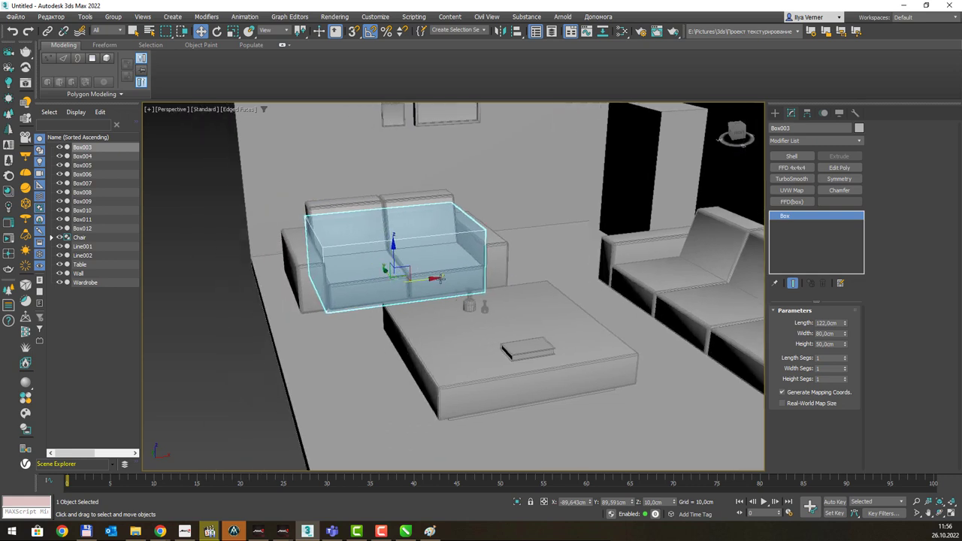
left_click_drag(434, 241, 238, 273)
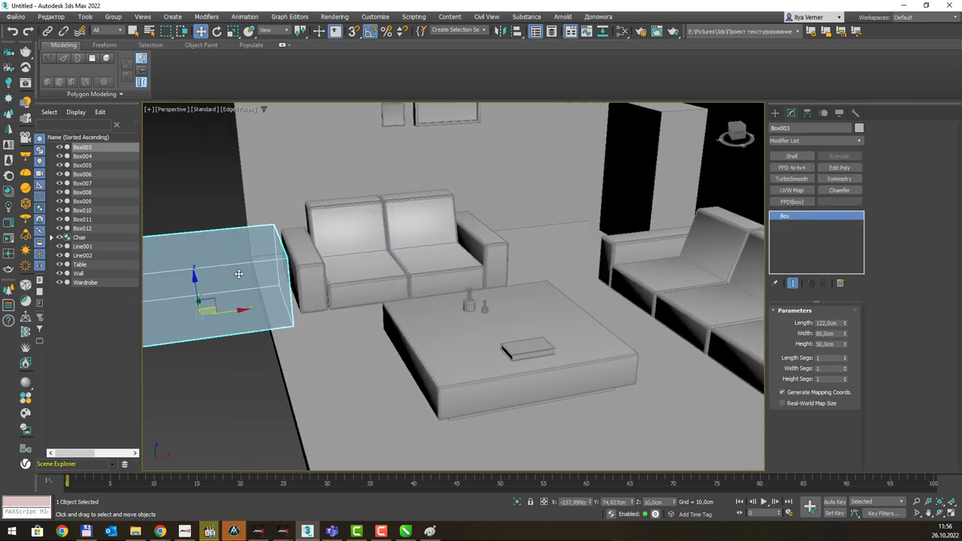
key("Delete")
Compare with the reference picture and move the Chair group left and back.
mouse_move(434, 260)
middle_mouse_down("alt")
mouse_move(457, 271)
mouse_move(352, 266)
mouse_move(373, 282)
mouse_move(375, 328)
middle_mouse_up("alt")
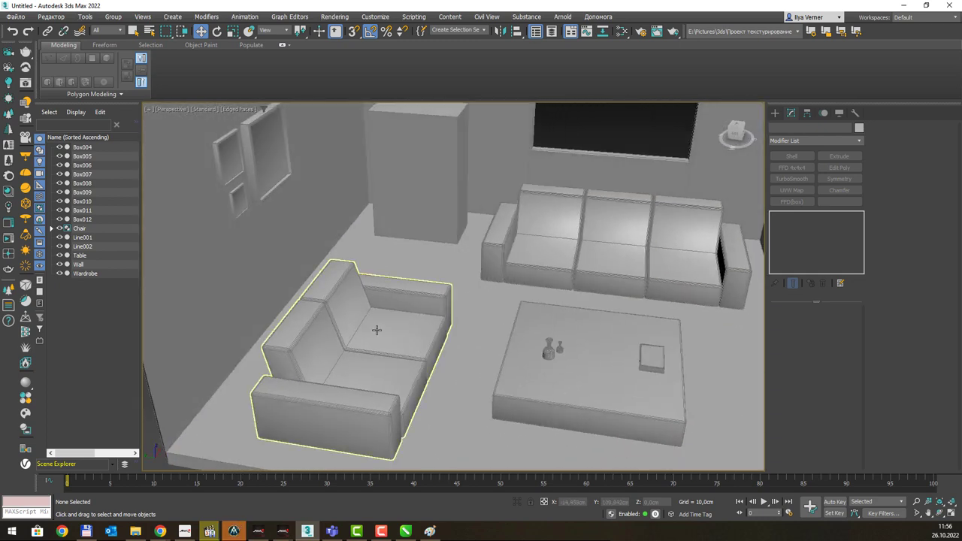
left_click(376, 329)
key("alt+Tab")
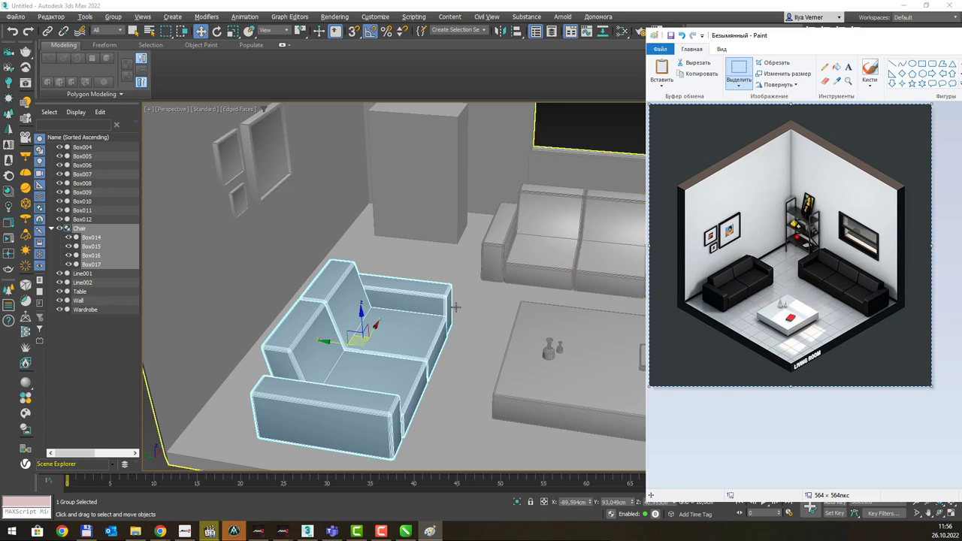
left_click(429, 291)
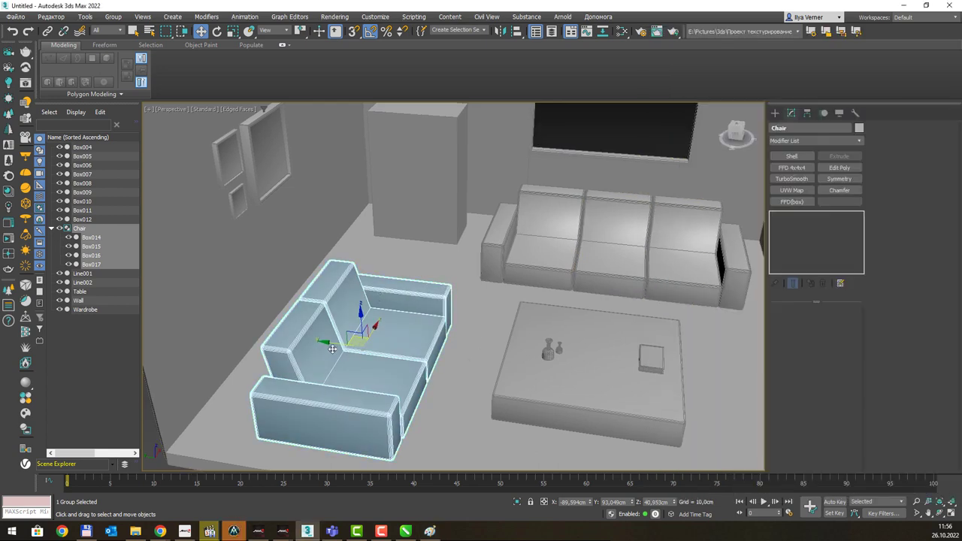
mouse_move(333, 345)
left_mouse_down()
mouse_move(318, 343)
mouse_move(319, 316)
left_mouse_up()
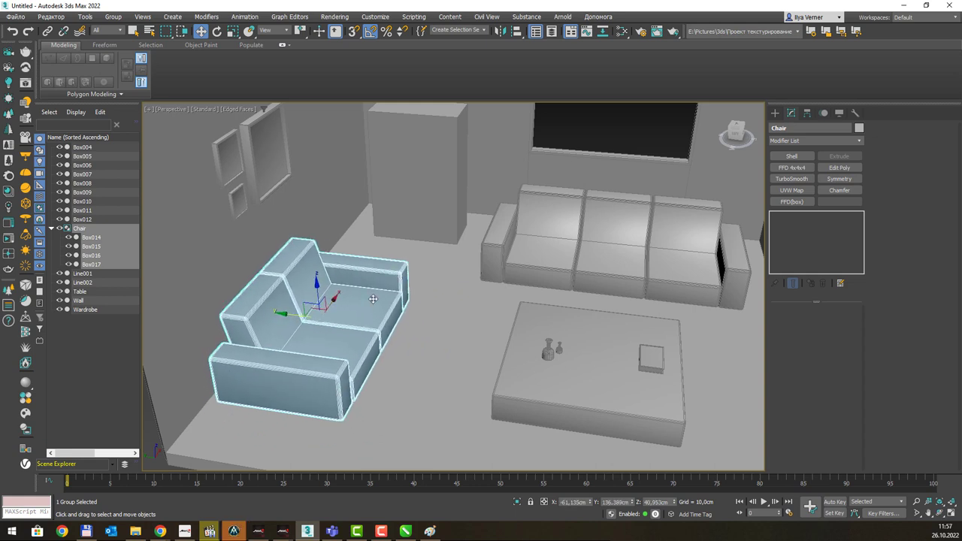
mouse_move(319, 316)
middle_mouse_down("alt")
mouse_move(353, 289)
mouse_move(363, 307)
middle_mouse_up("alt")
Move the three wall frames Box004–Box006 left and lower, then recheck the reference.
left_click(302, 196)
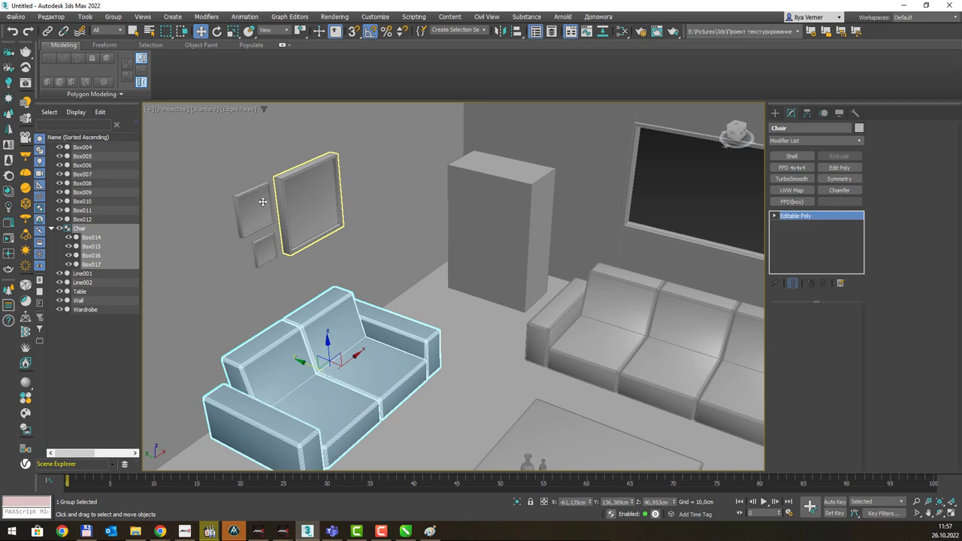
left_click(258, 207, "ctrl")
left_click(265, 248, "ctrl")
left_click_drag(295, 207, 222, 235)
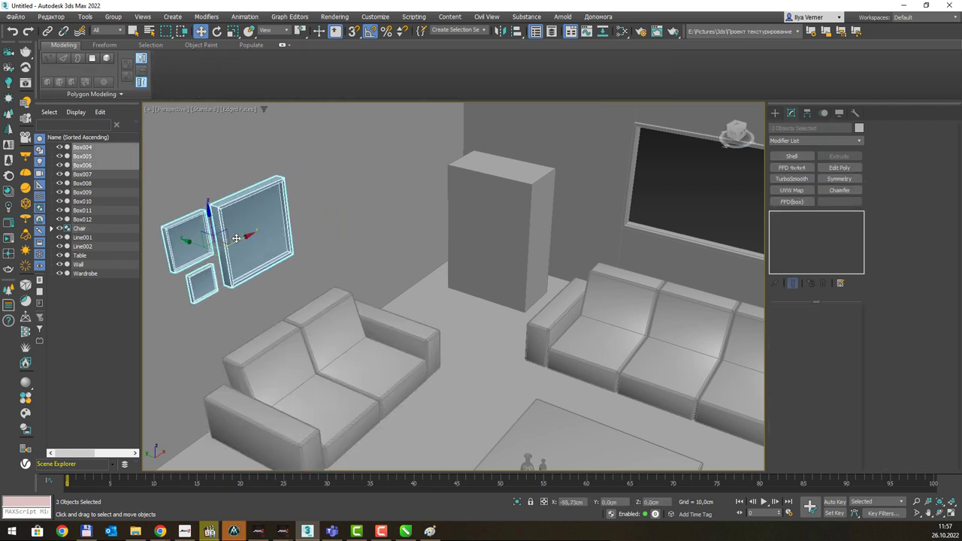
middle_click_drag(387, 274, 377, 262)
key("alt+Tab")
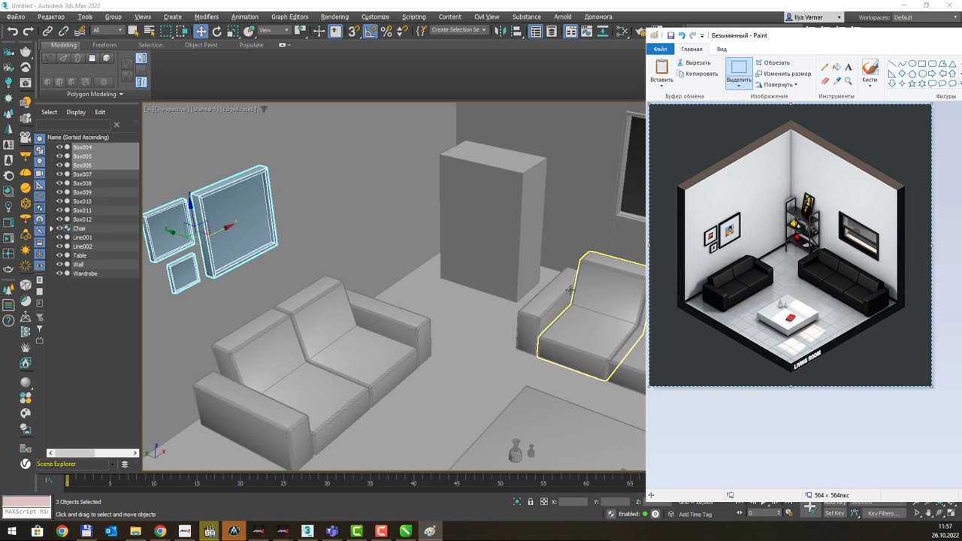
key("alt+Tab")
middle_click_drag(624, 299, 468, 279, "alt")
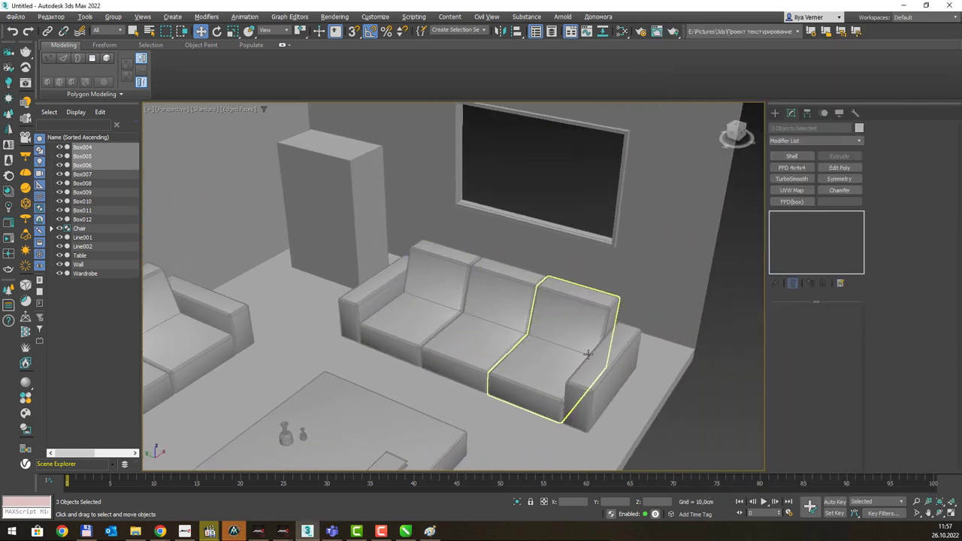
Group all sofa boxes as 'Tofa' and nudge the group along X.
left_click(587, 361, "ctrl")
left_click(565, 315, "ctrl")
left_click(499, 323, "ctrl")
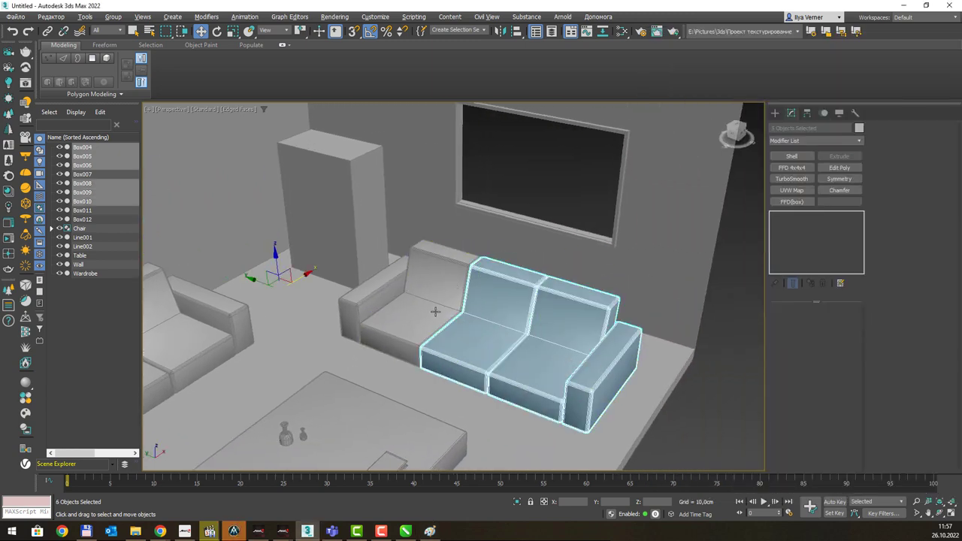
left_click(426, 310, "ctrl")
left_click(380, 286, "ctrl")
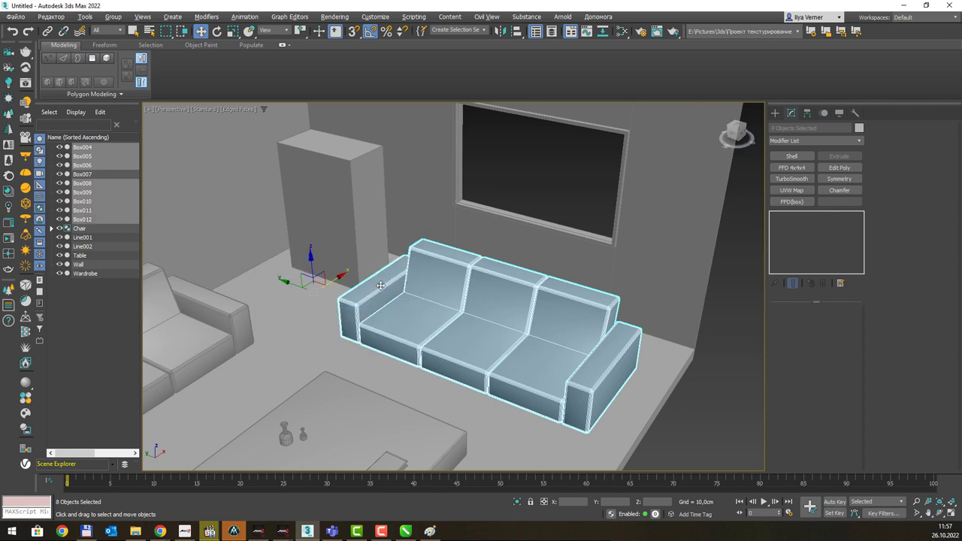
left_click(112, 16)
left_click(119, 28)
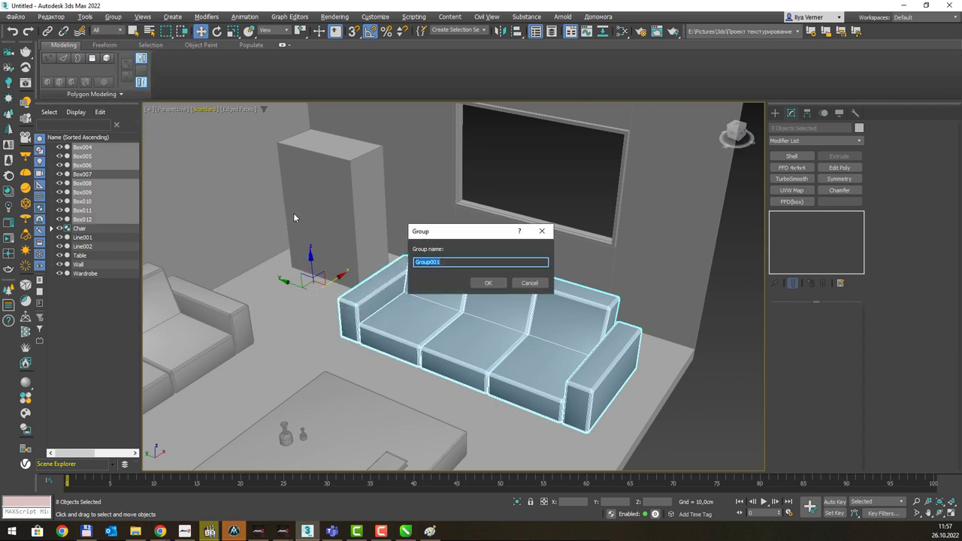
type("Top")
type("a")
key("Return")
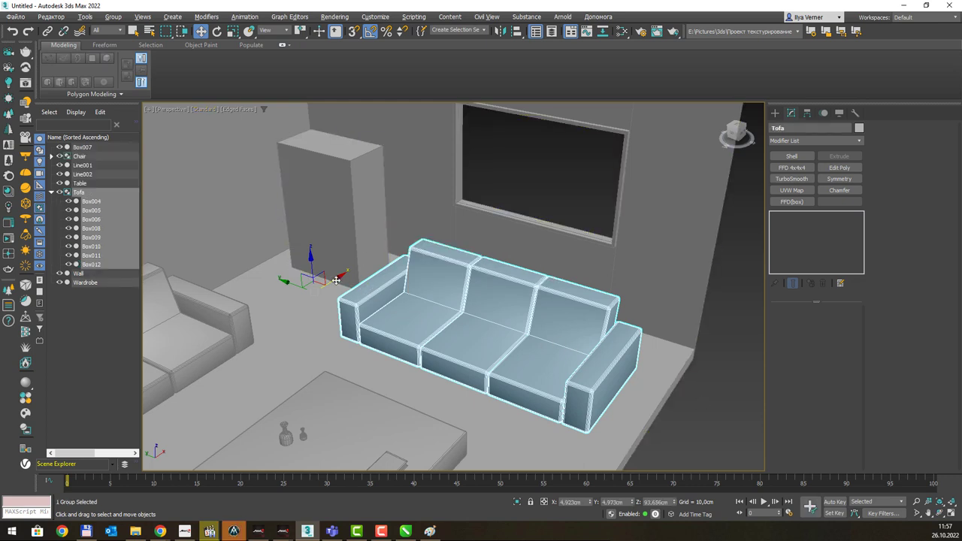
mouse_move(337, 279)
left_mouse_down()
mouse_move(385, 252)
mouse_move(374, 264)
left_mouse_up()
scroll(468, 275, "down", 3)
Compare the room with the Paint reference image and select the wardrobe.
middle_click_drag(474, 266, 526, 278, "alt")
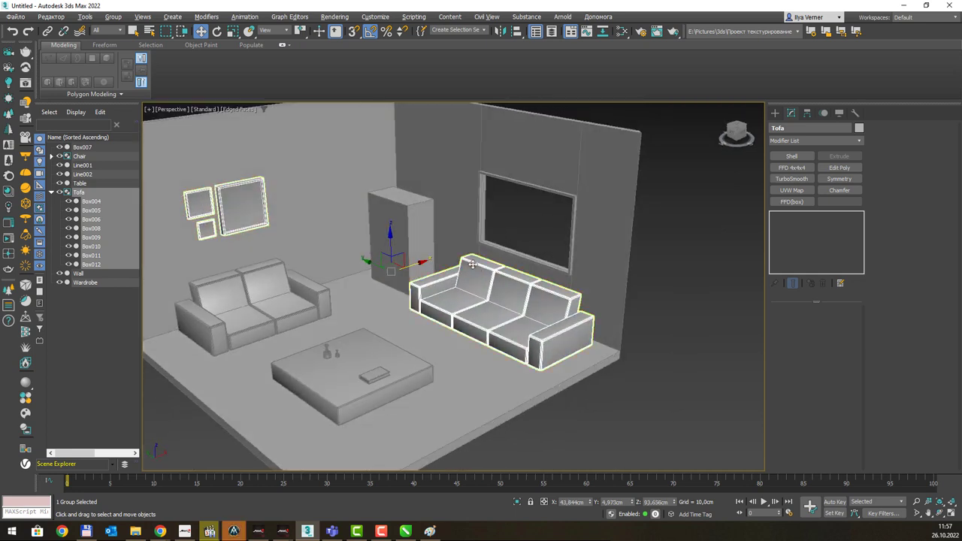
key("alt+Tab")
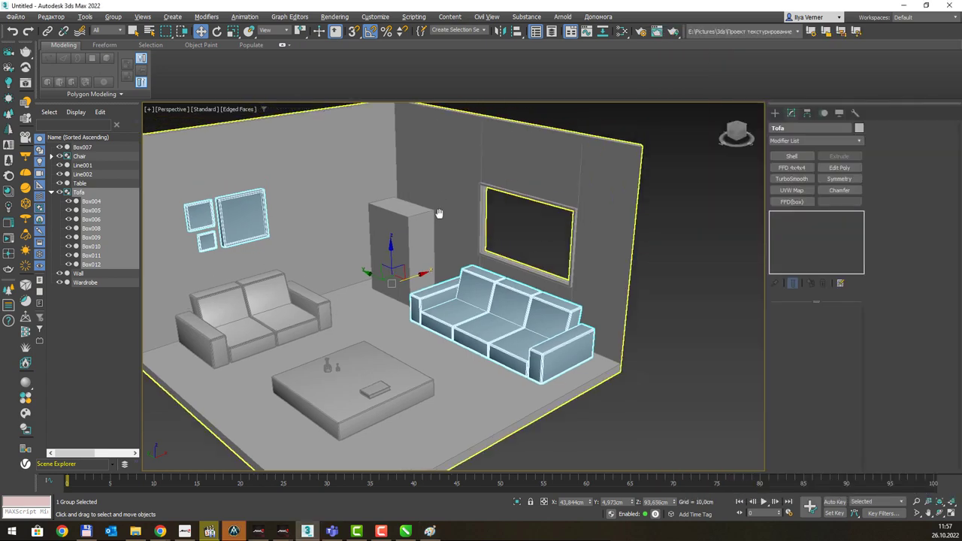
middle_click_drag(438, 196, 443, 226)
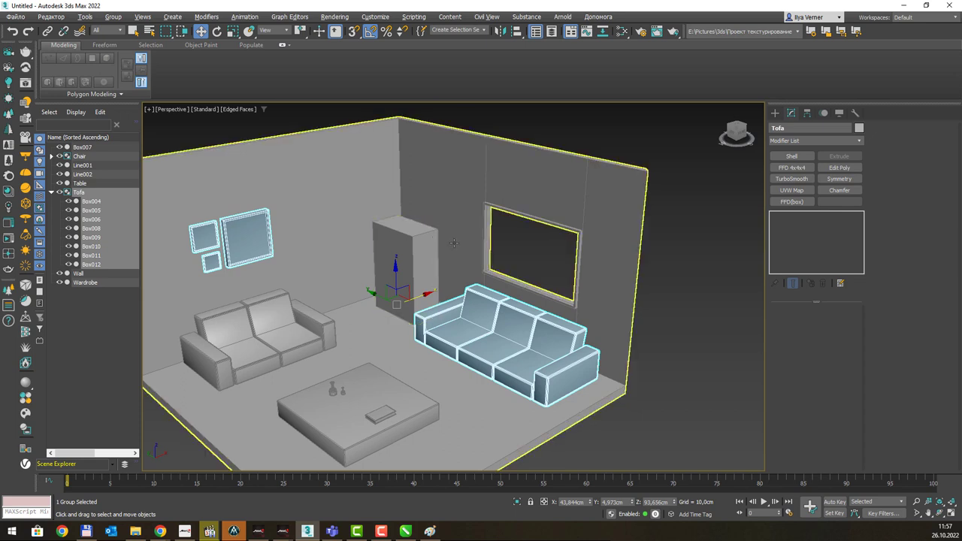
left_click(395, 235)
key("alt+Tab")
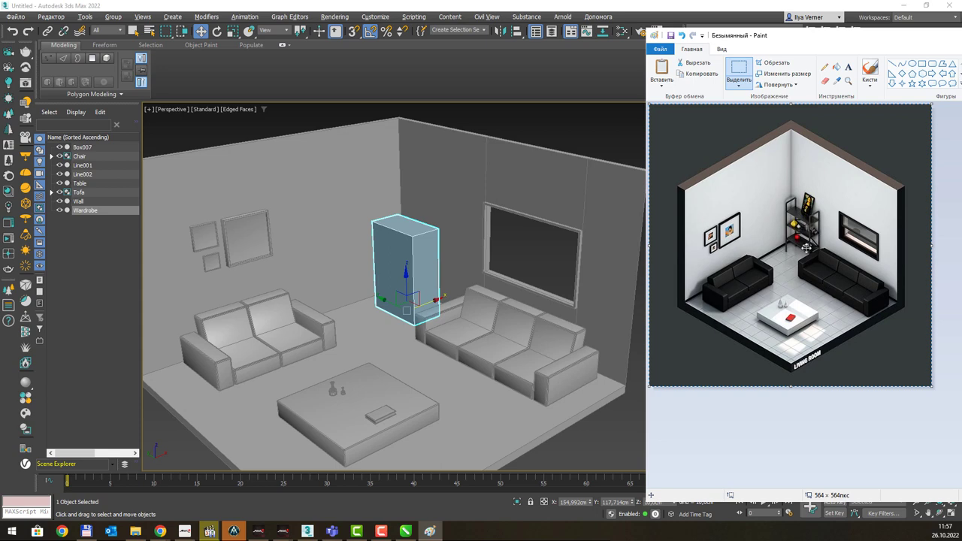
Isolate the Wardrobe and centre it in the Front view.
left_click(413, 238)
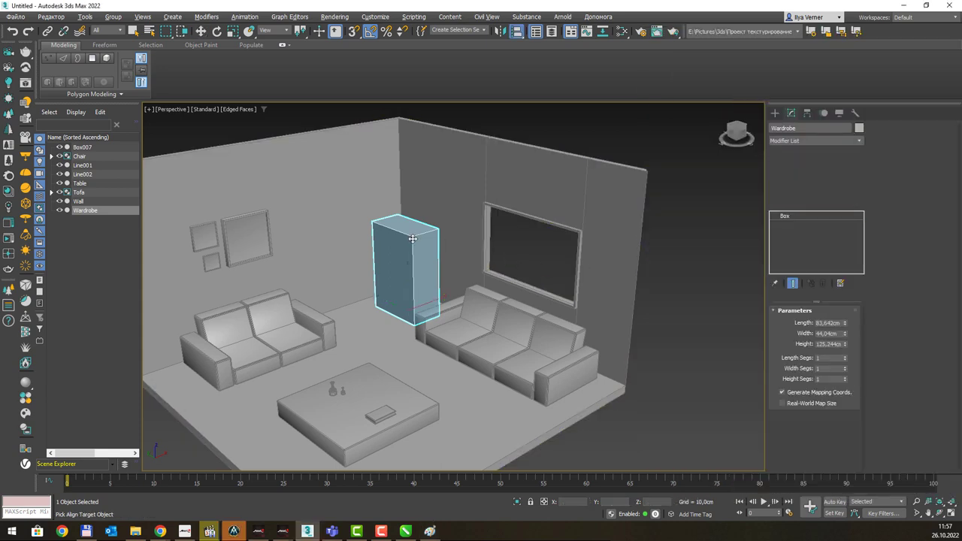
key("alt+a")
key("alt+q")
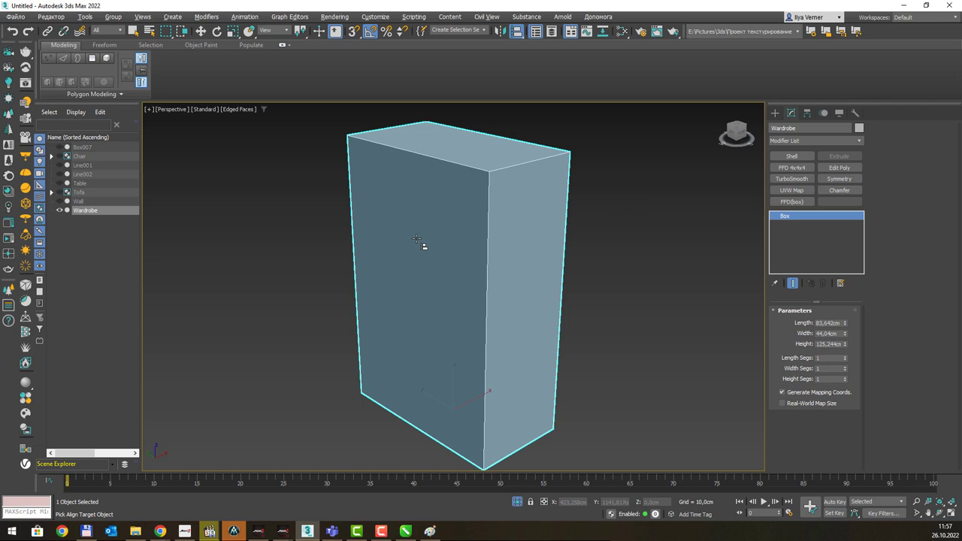
key("f")
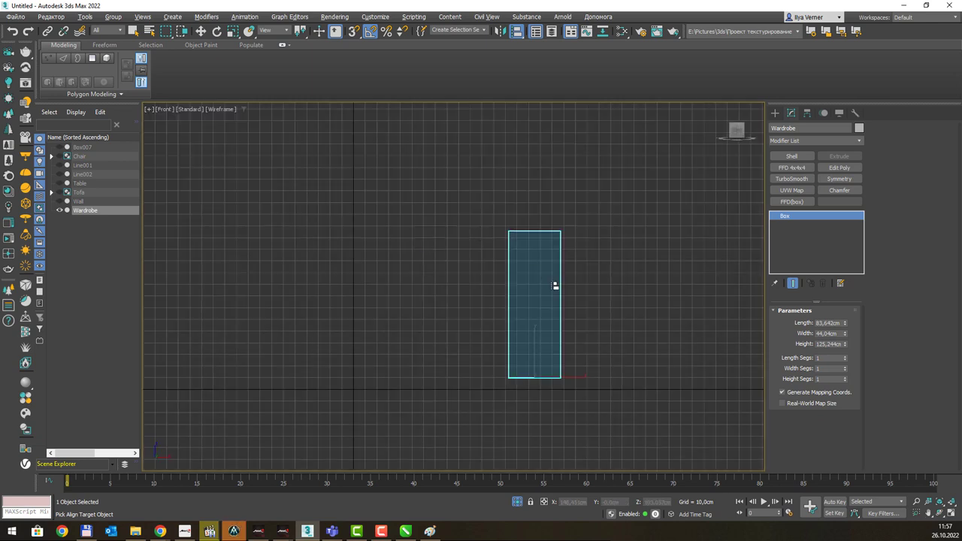
scroll(554, 281, "up", 3)
mouse_move(577, 277)
middle_mouse_down()
mouse_move(564, 210)
mouse_move(545, 223)
middle_mouse_up()
Turn on snapping and choose the Line tool under Create > Shapes.
key("s")
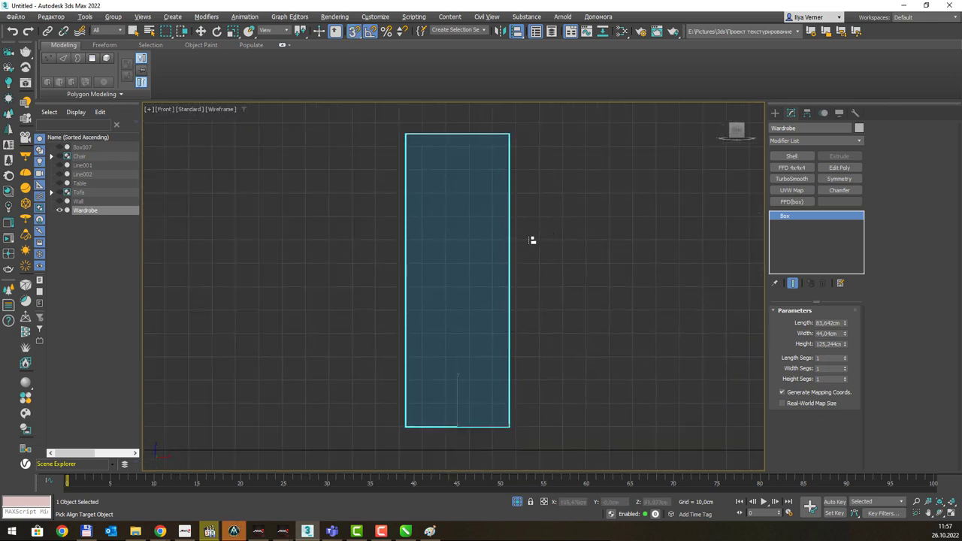
left_click(775, 113)
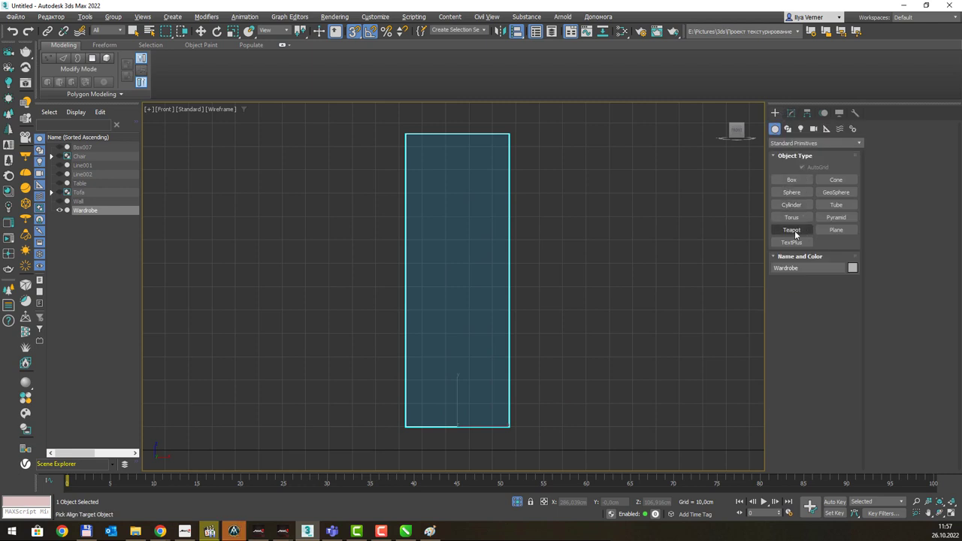
left_click(787, 129)
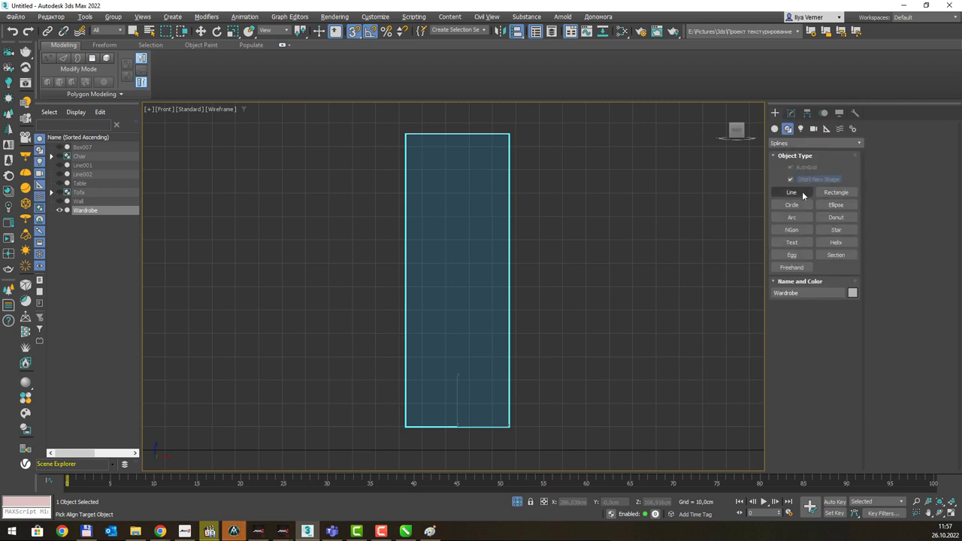
left_click(791, 192)
Draw Line003 along the Wardrobe's left, top and right edges, corner to corner.
left_click(406, 426)
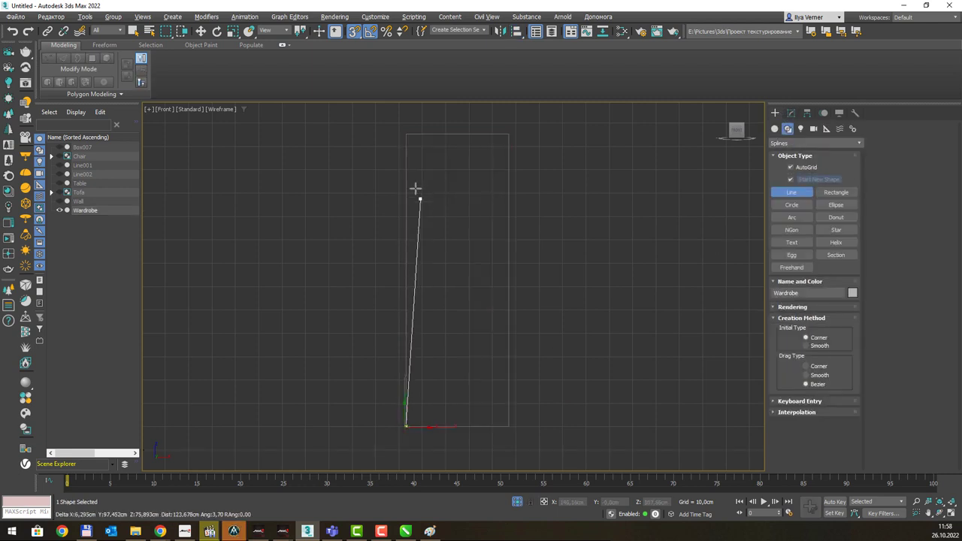
left_click(409, 135)
left_click(508, 135)
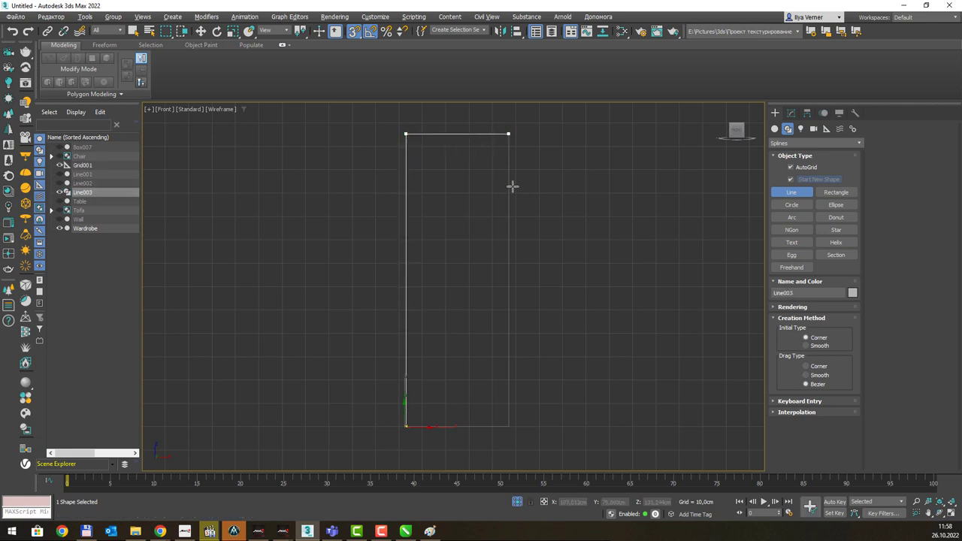
left_click(509, 426)
right_click(549, 389)
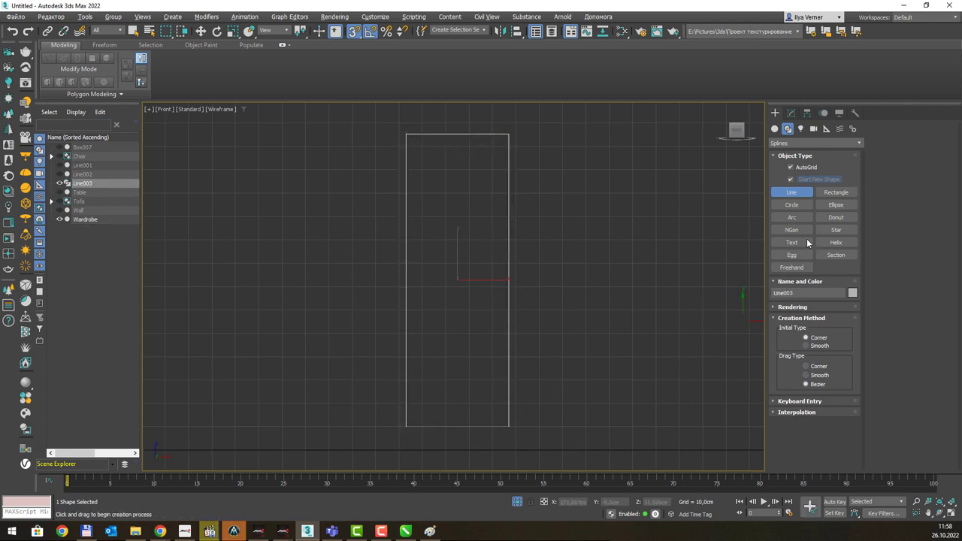
Enable the line in renderer and viewport, with mapping coordinates and 1.911 cm thickness.
left_click(793, 115)
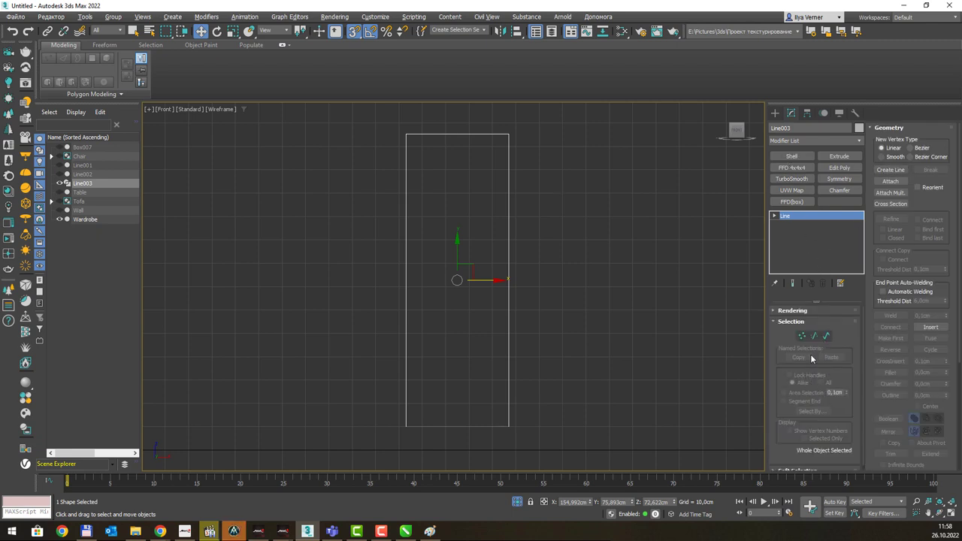
left_click(772, 311)
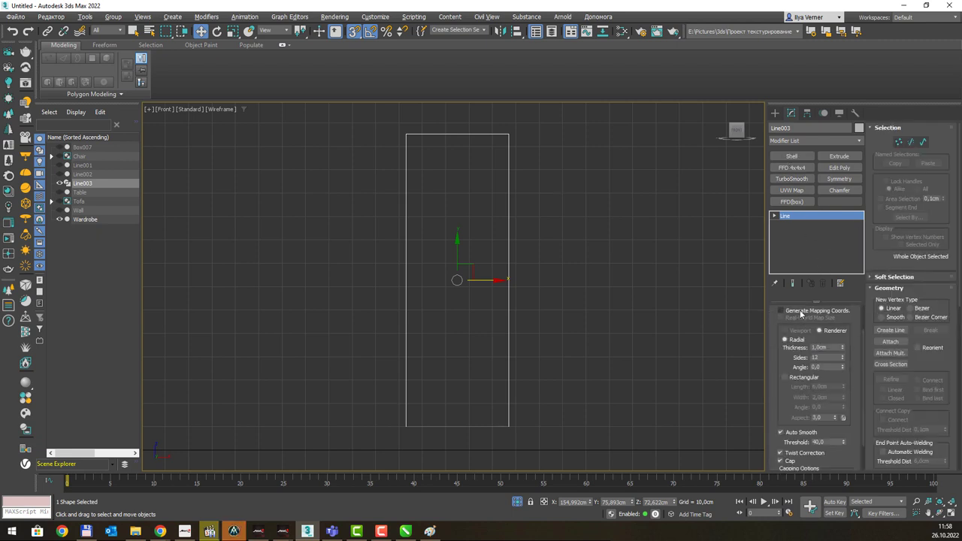
left_click(799, 311)
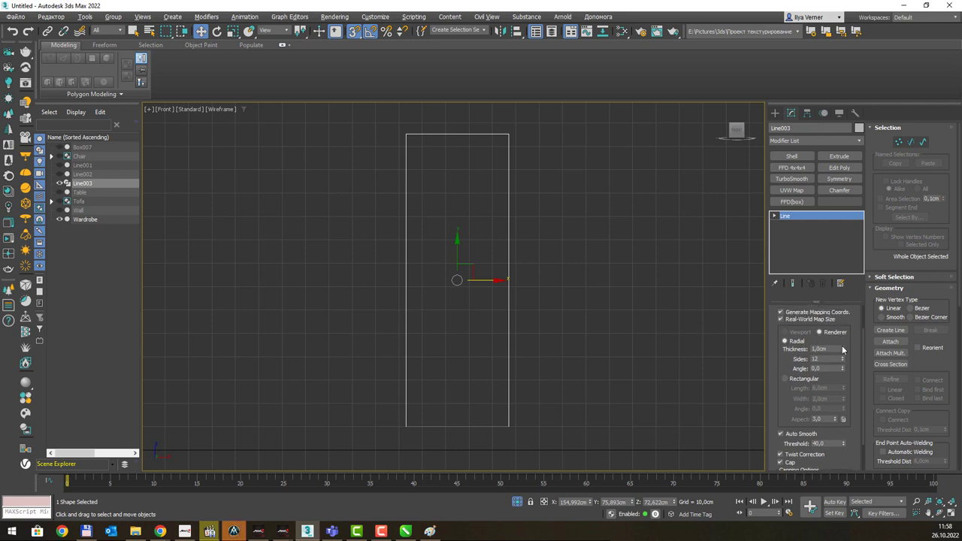
left_click_drag(842, 346, 849, 298)
scroll(819, 329, "up", 1)
scroll(815, 347, "up", 1)
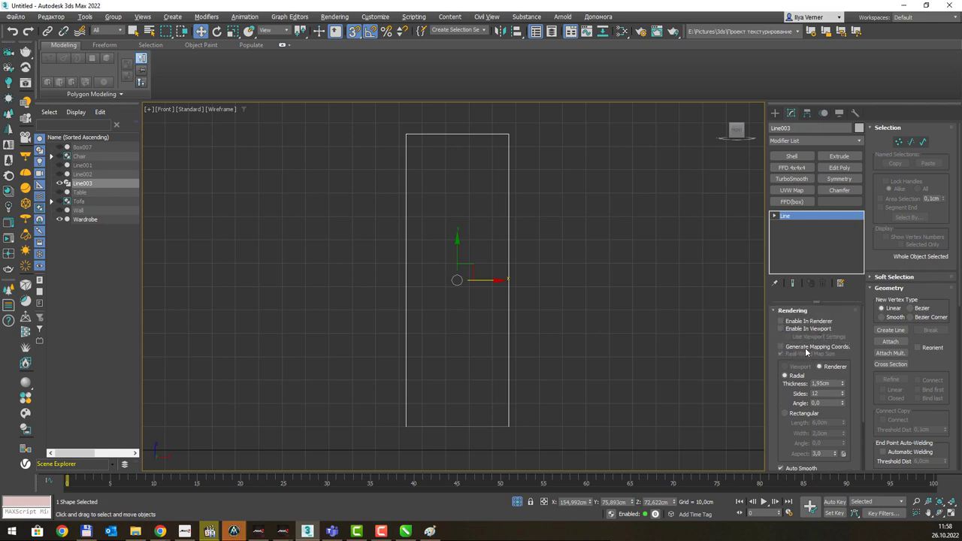
left_click(796, 347)
left_click(804, 321)
left_click(804, 328)
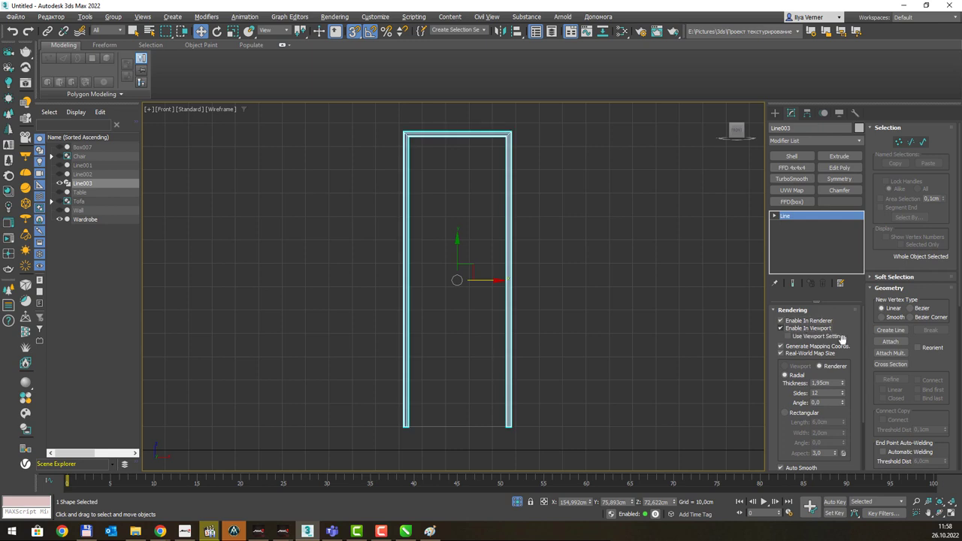
left_click_drag(842, 383, 843, 384)
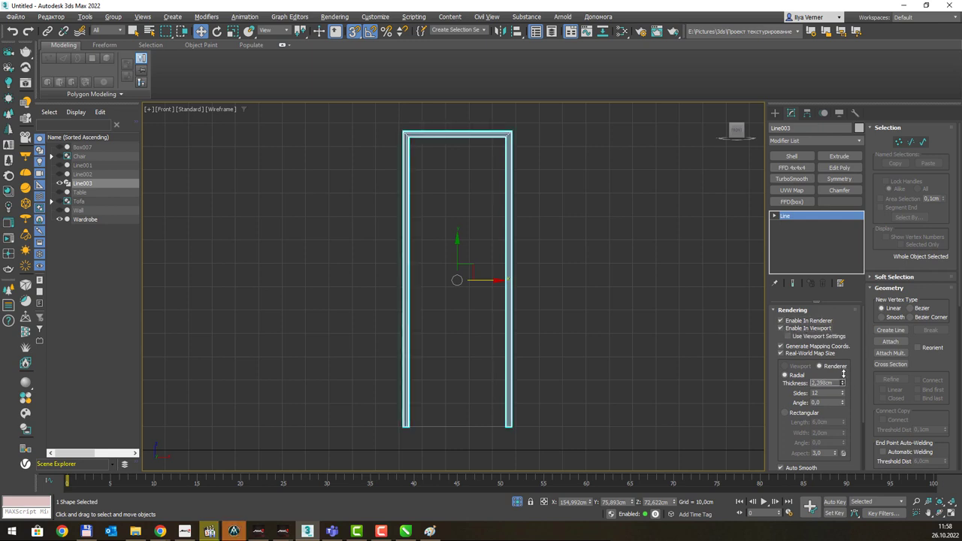
Return to perspective, exit isolation and compare with the reference image.
key("p")
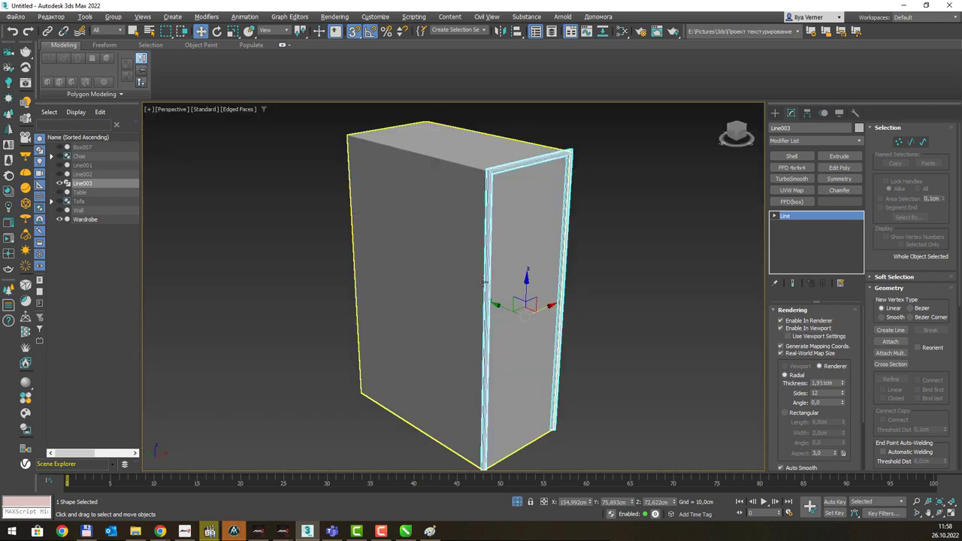
scroll(566, 239, "down", 5)
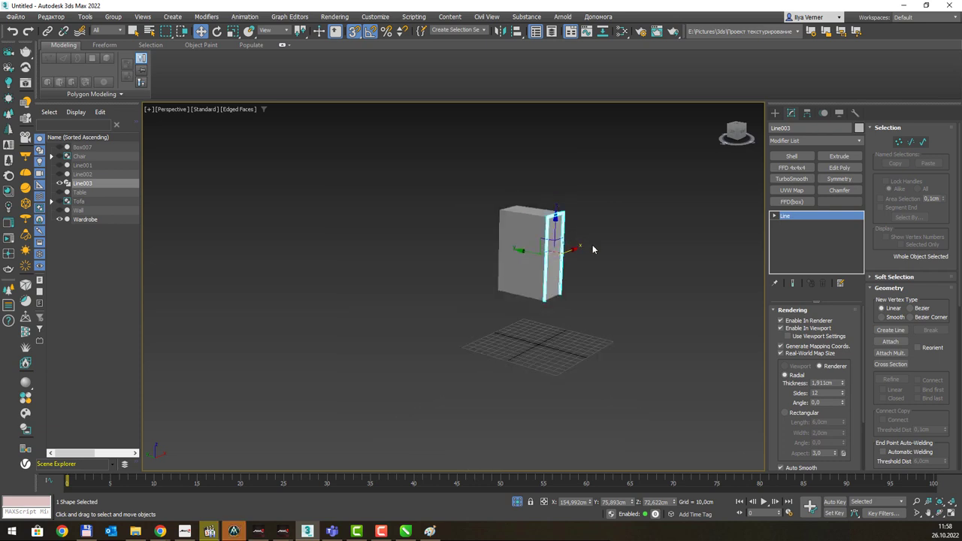
left_click(516, 501)
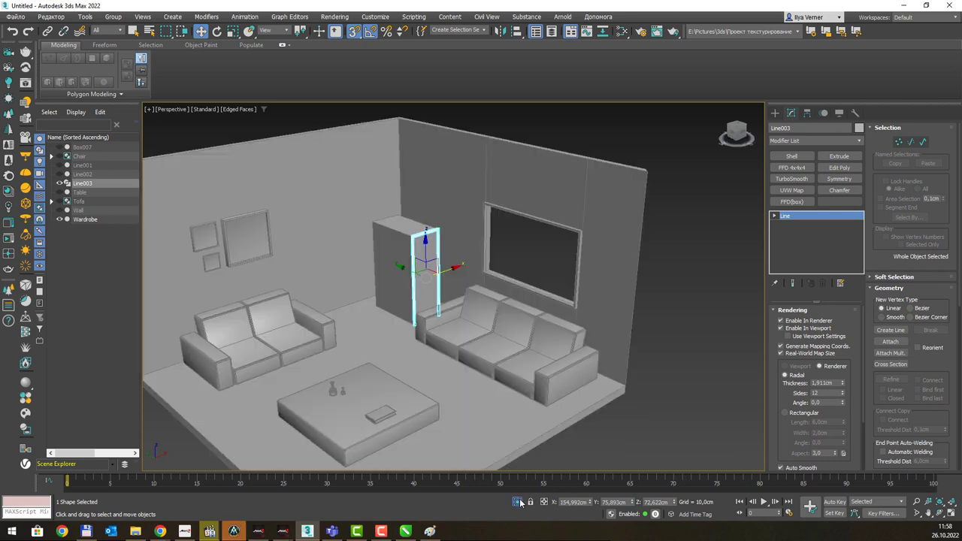
key("alt+Tab")
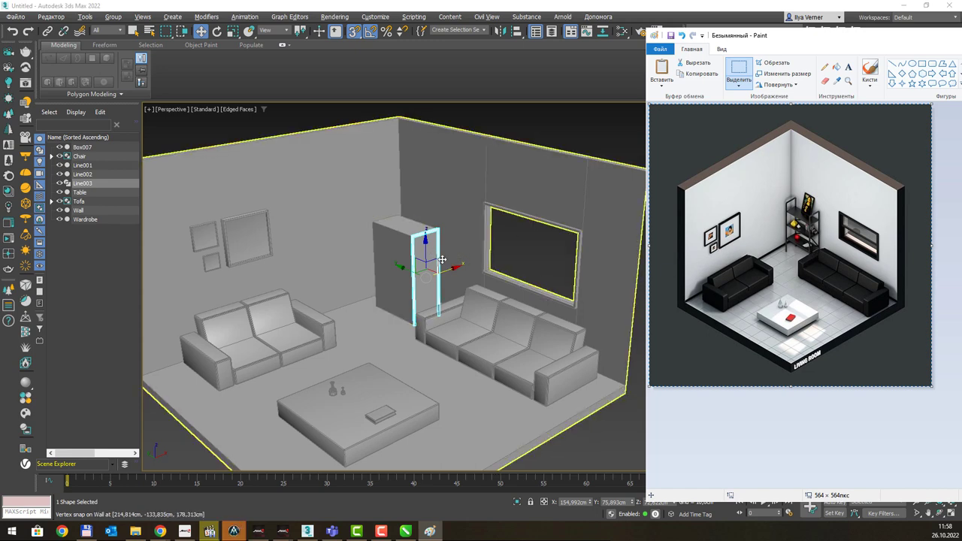
Isolate Line003 and frame it in the Front view.
left_click(511, 87)
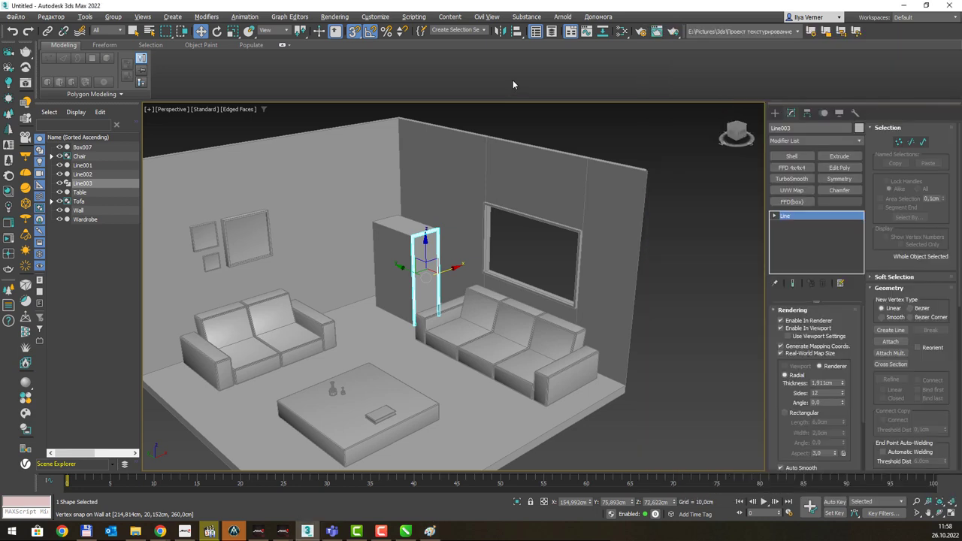
key("alt+q")
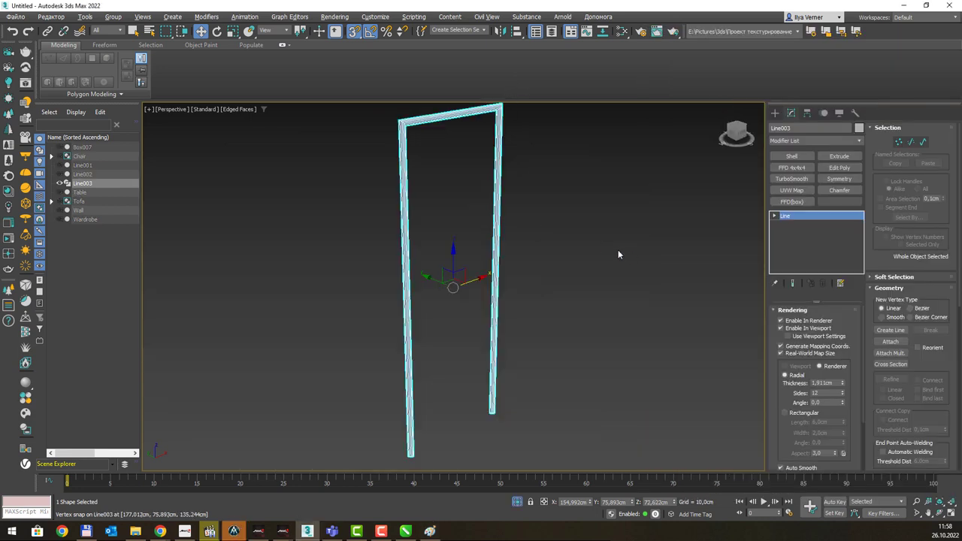
key("f")
middle_click_drag(536, 188, 529, 215)
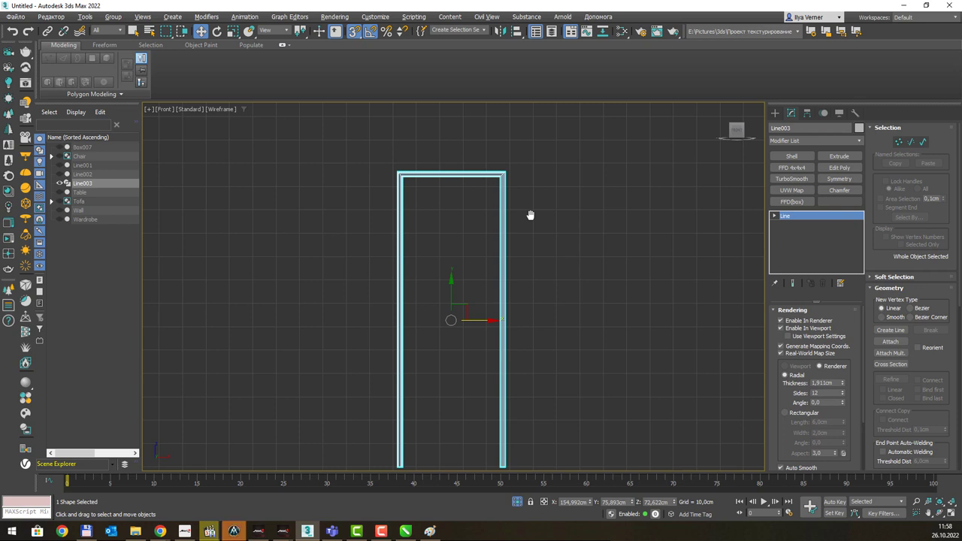
Select the two top vertices and fillet them by 5 cm.
left_click(898, 142)
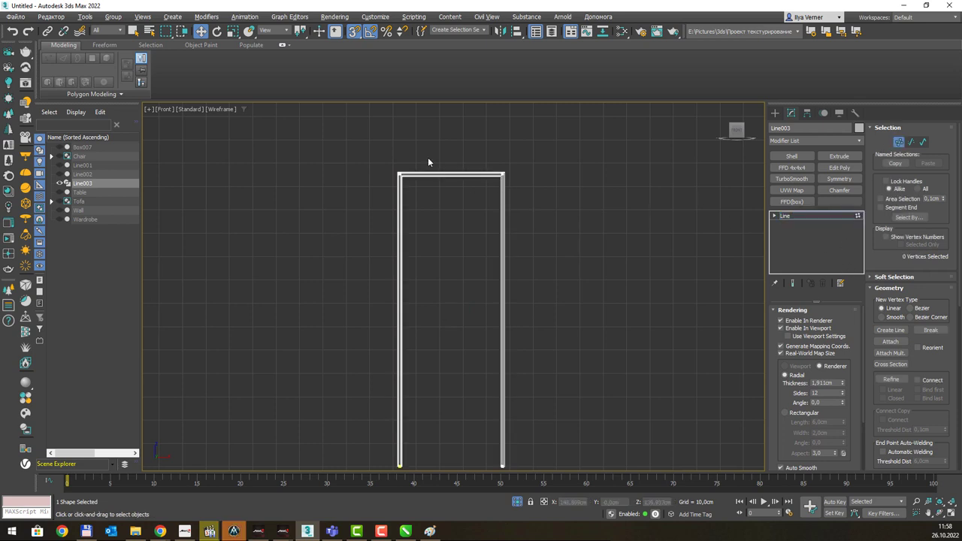
left_click_drag(593, 265, 640, 253)
scroll(909, 347, "down", 3)
scroll(909, 347, "down", 2)
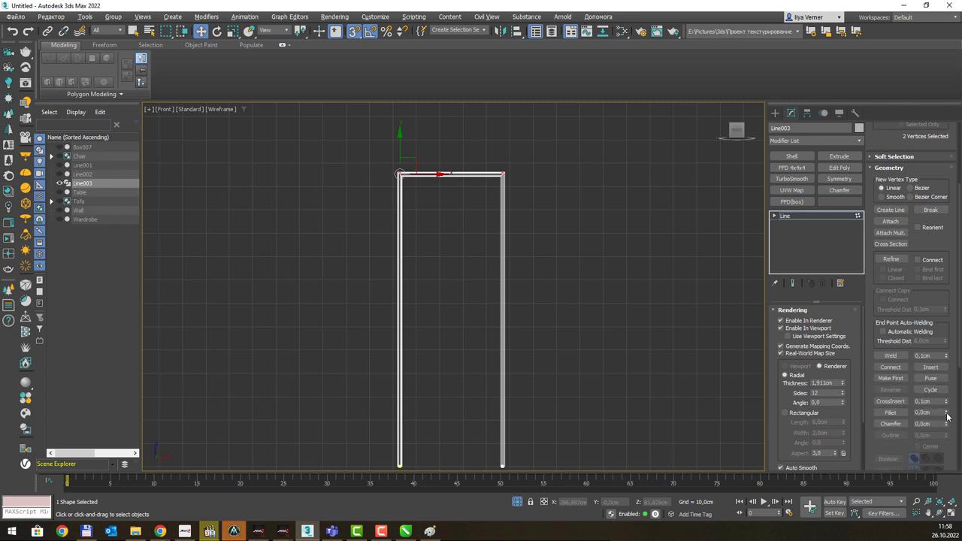
left_click_drag(946, 413, 946, 410)
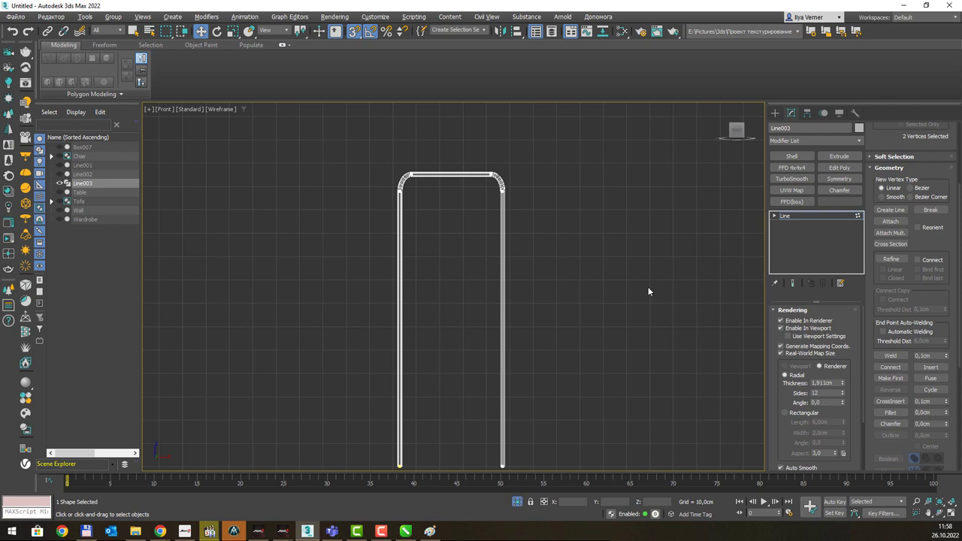
Exit isolation and return to the perspective view of the room.
left_click(517, 501)
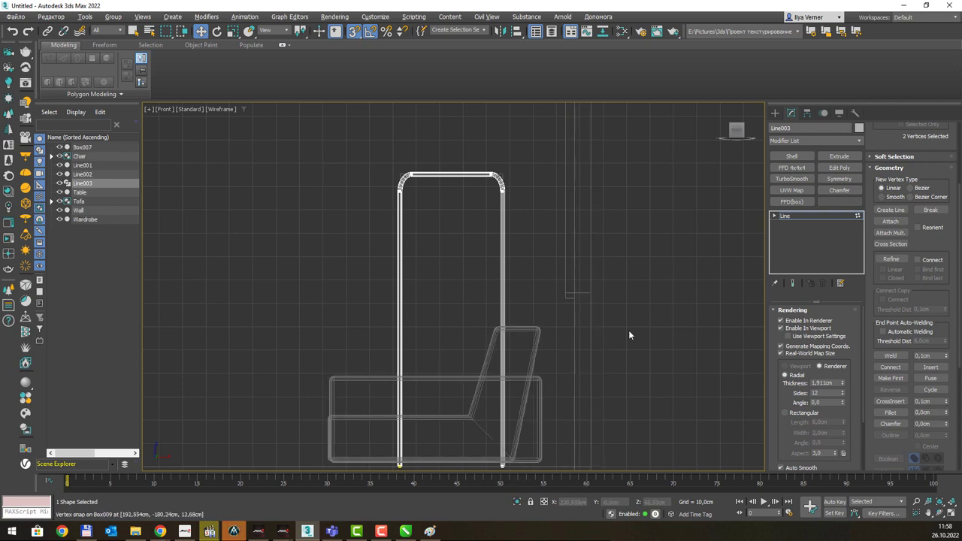
key("p")
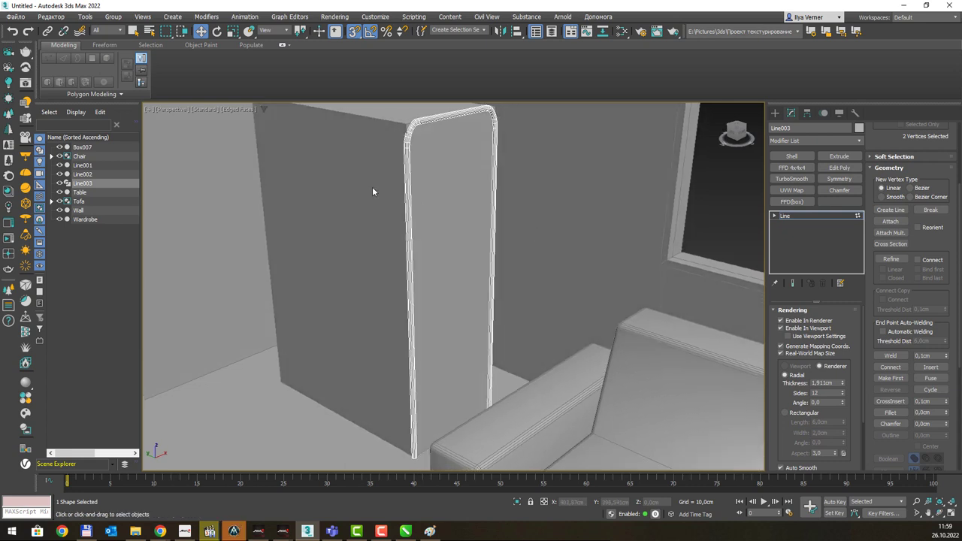
scroll(426, 161, "down", 2)
scroll(441, 178, "down", 3)
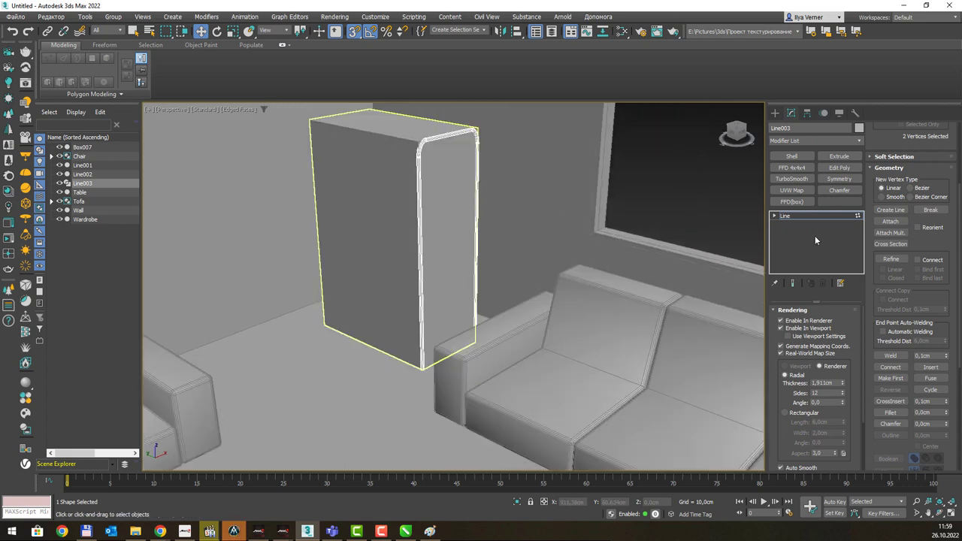
Isolate the Wardrobe with Line003, then select only Line003.
left_click(790, 217)
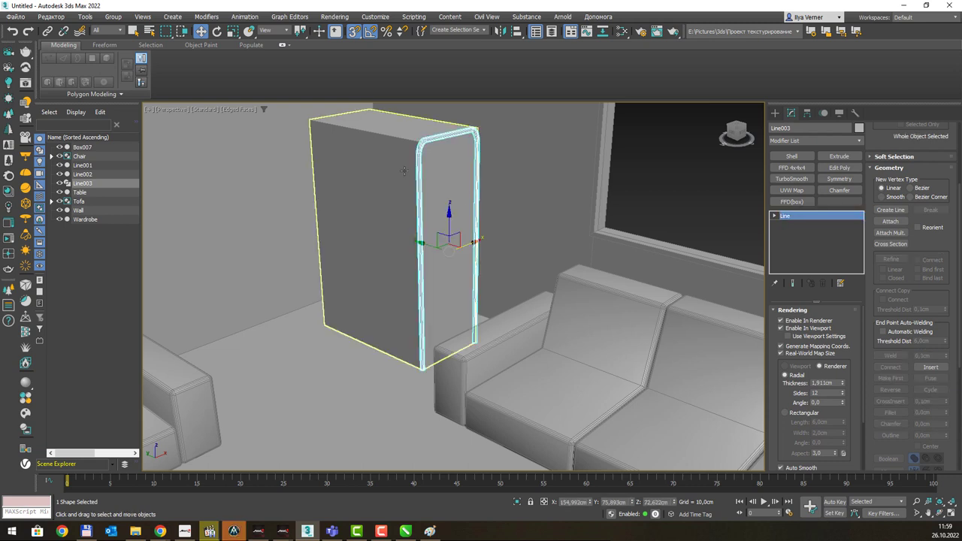
left_click(404, 171)
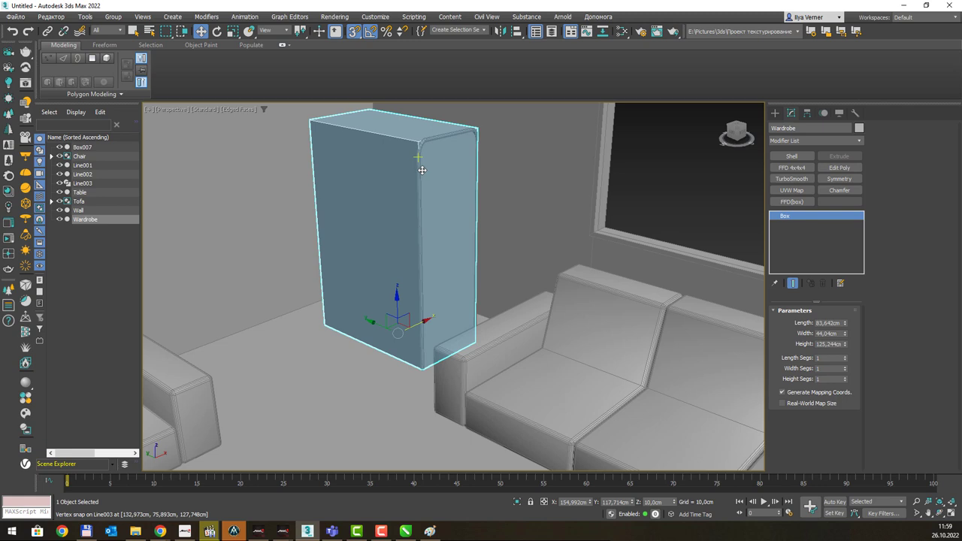
left_click(421, 167, "ctrl")
key("z")
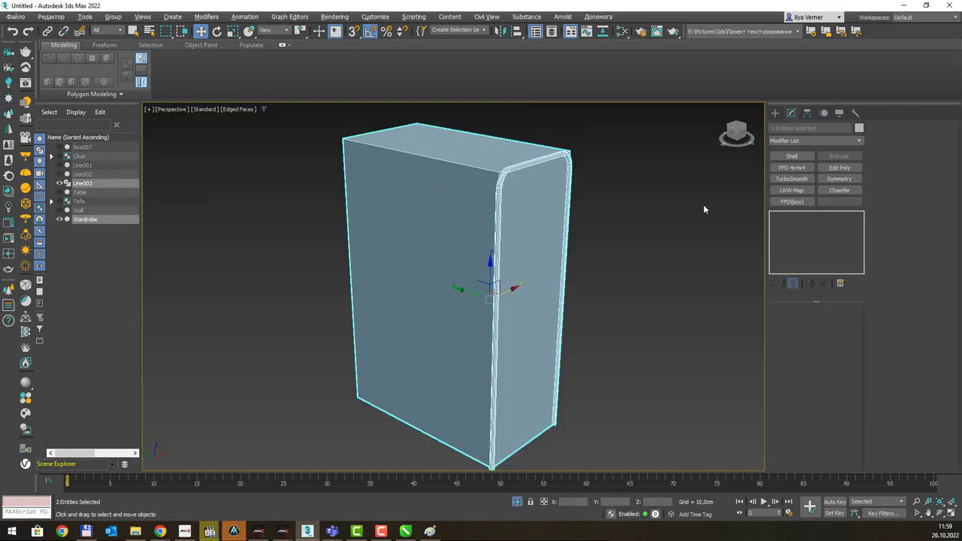
left_click(593, 237)
left_click(496, 231)
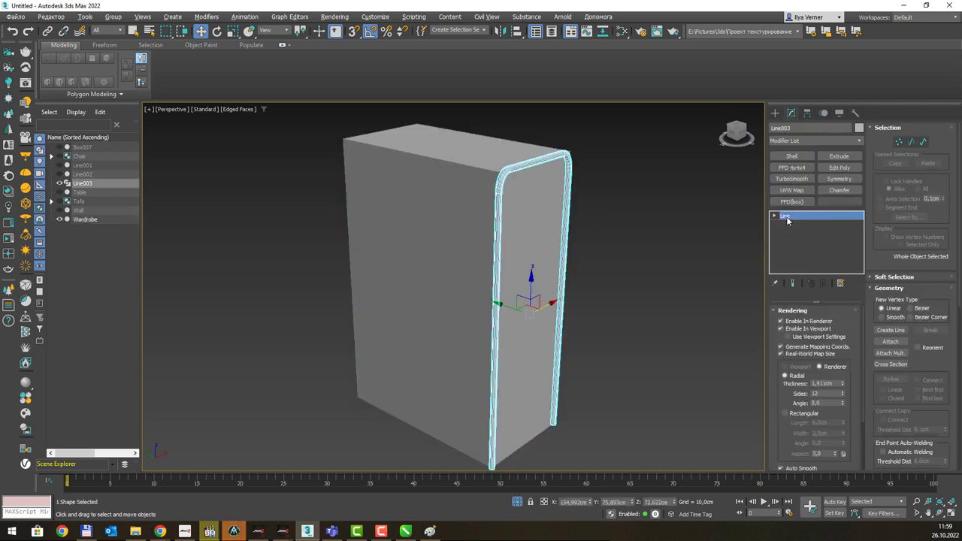
In Spline mode, Shift-drag a copy of the U frame to the wardrobe's other side.
key("3")
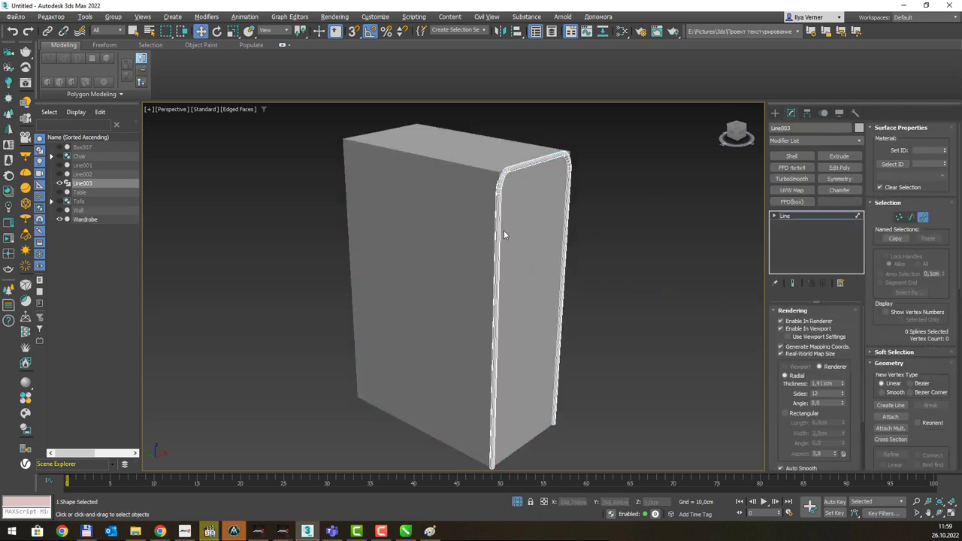
left_click(499, 228)
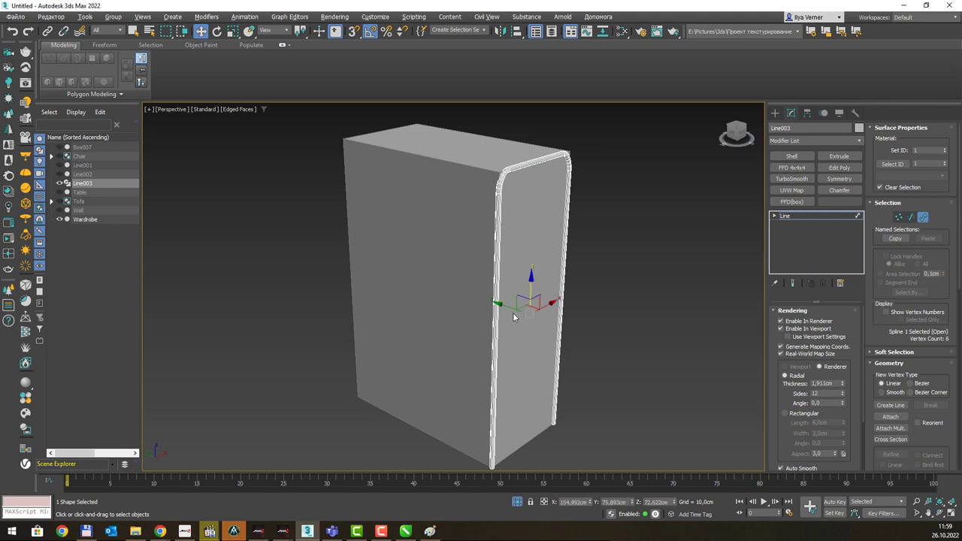
left_click_drag(500, 304, 368, 253, "shift")
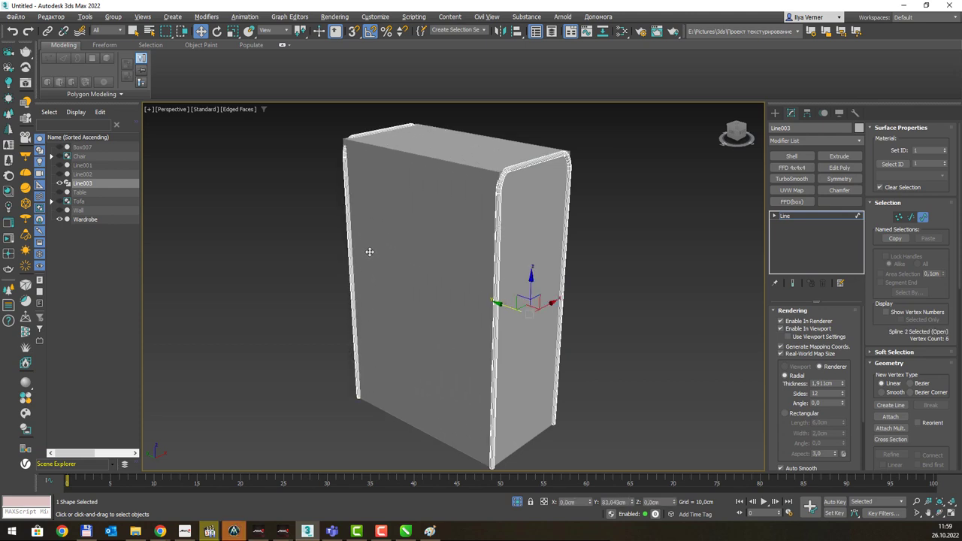
left_click(784, 216)
Try moving the frames, undo that move, and exit isolation.
scroll(599, 256, "down", 4)
scroll(601, 263, "down", 2)
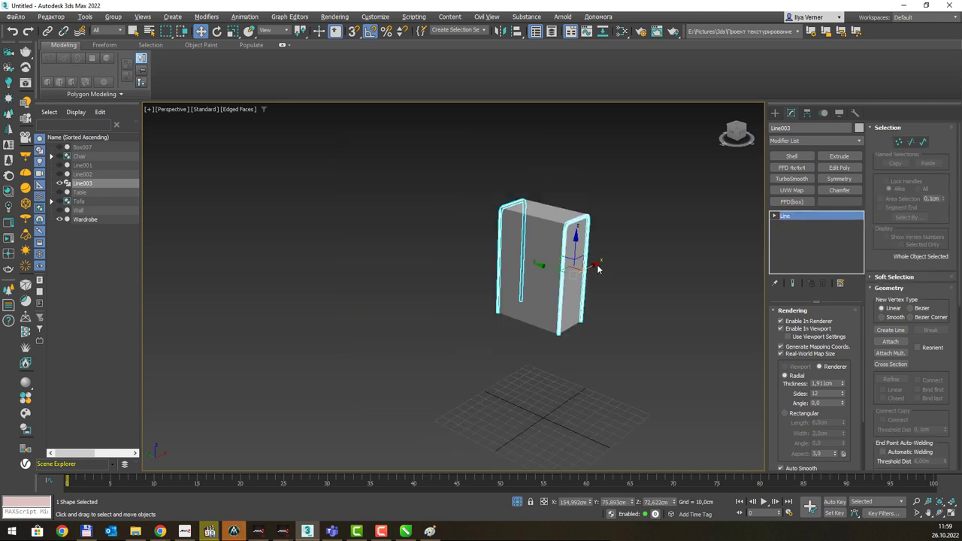
left_click_drag(594, 263, 483, 302)
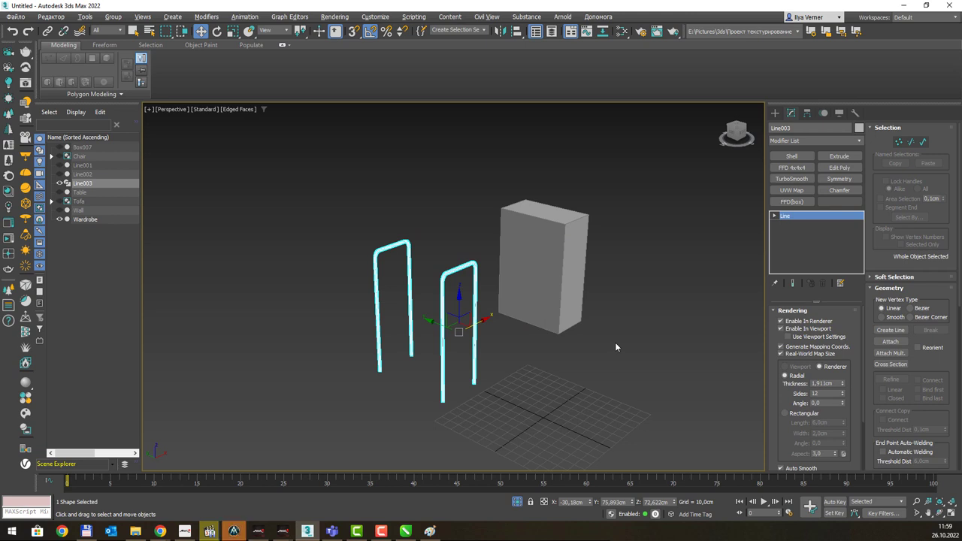
key("ctrl+z")
left_click(517, 501)
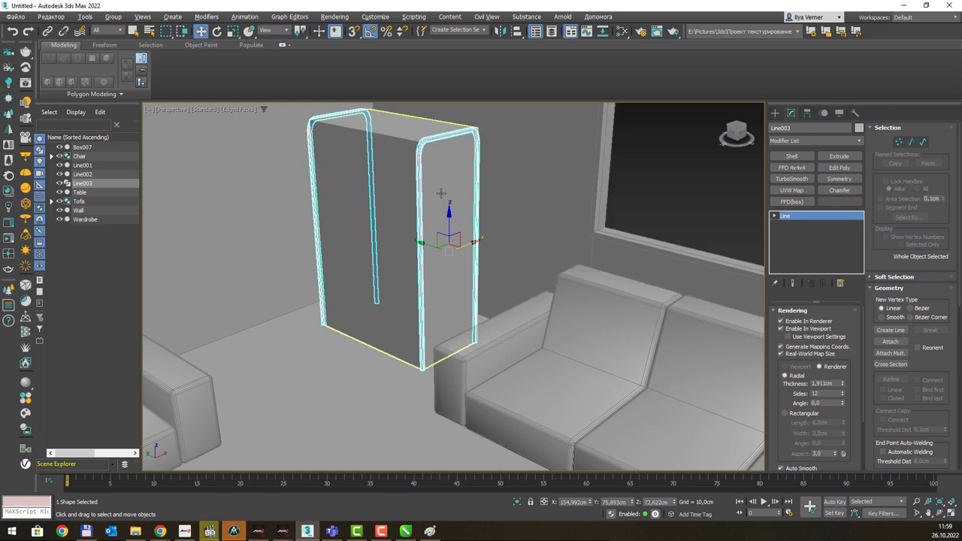
Isolate the Wardrobe, set its Height to 2 cm and raise it between the frames.
left_click(420, 162, "ctrl")
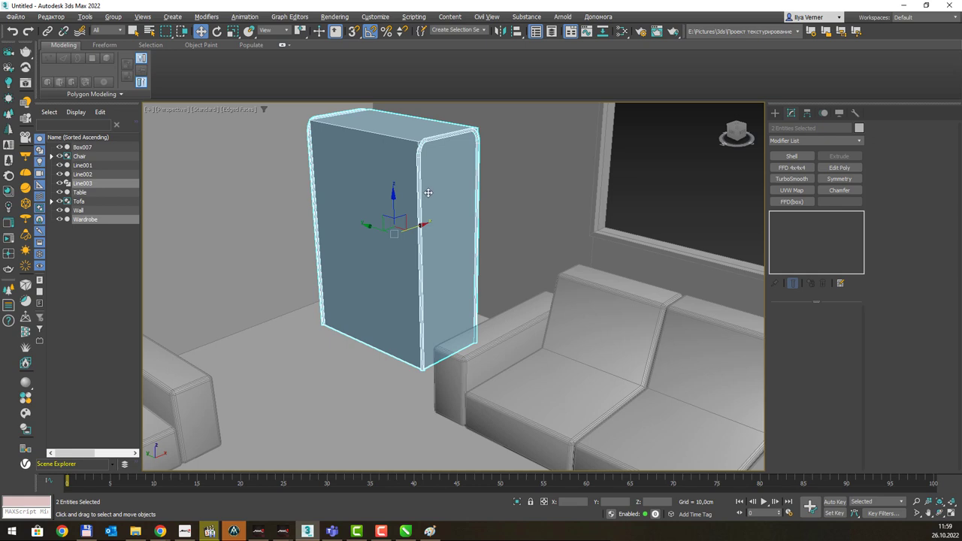
key("alt+q")
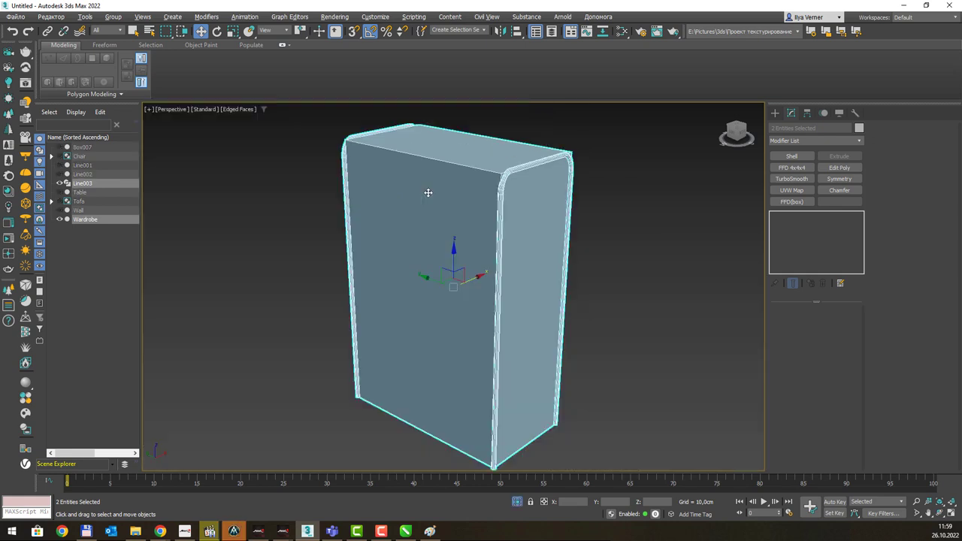
left_click(447, 141)
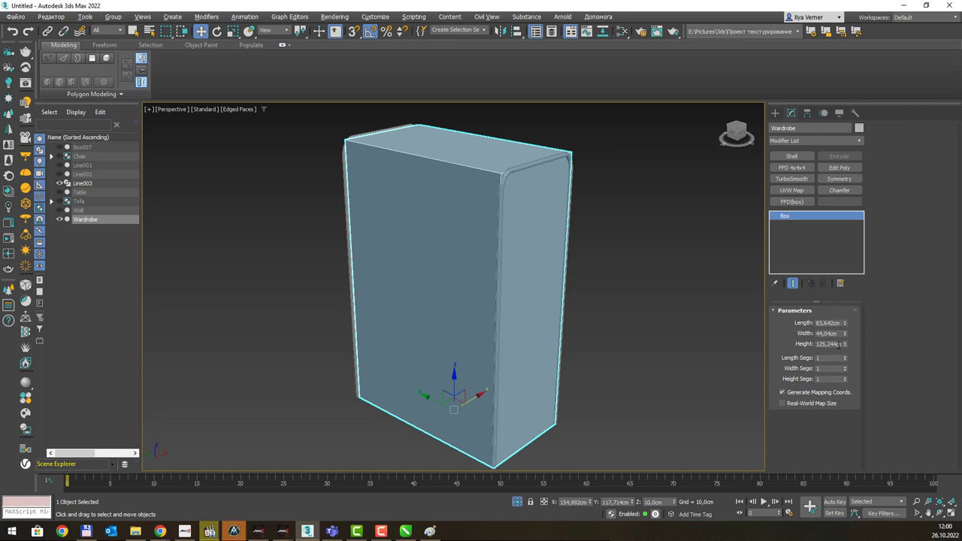
double_click(838, 345)
type("2")
key("Return")
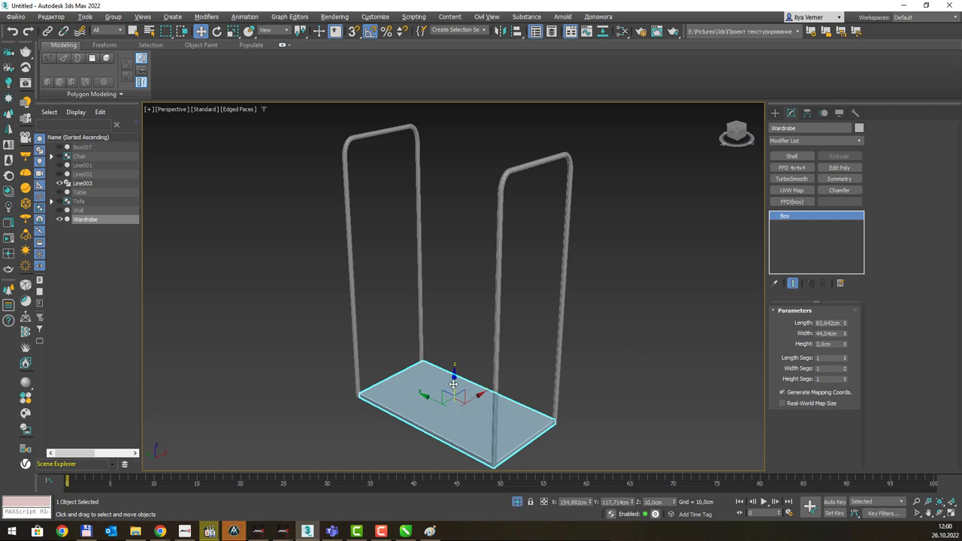
left_click_drag(453, 378, 457, 350)
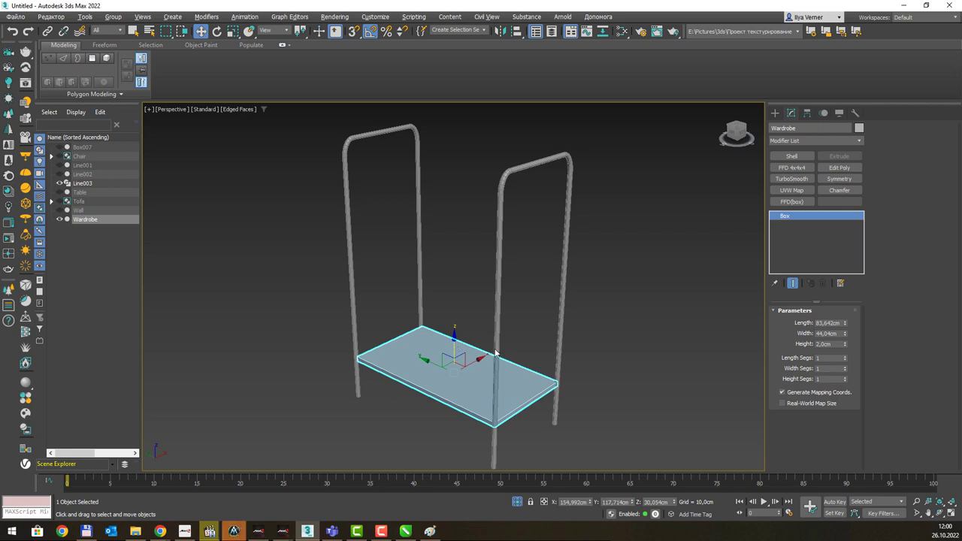
Reduce the shelf Height to 1 cm and Shift-drag it upward to clone.
double_click(826, 344)
type("1")
key("Return")
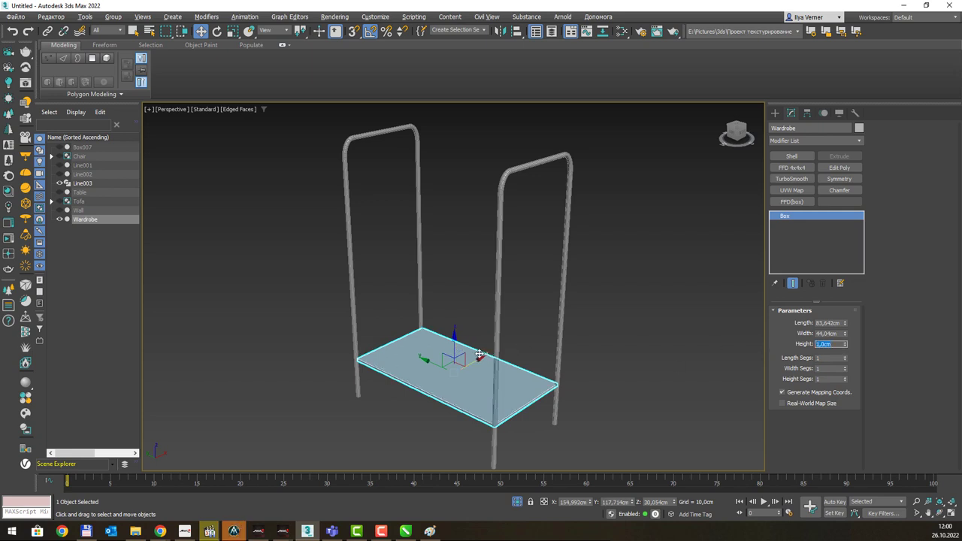
key("alt+Tab")
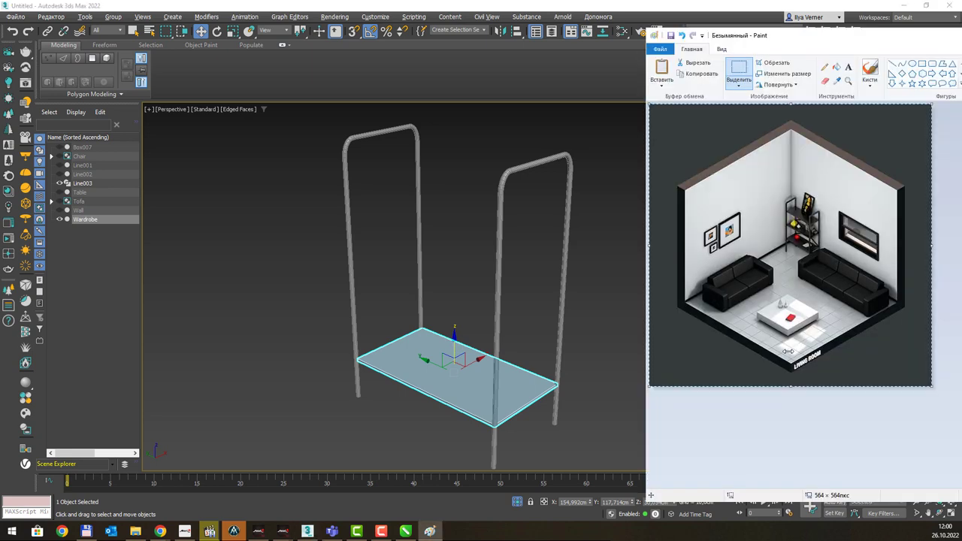
key("alt+Tab")
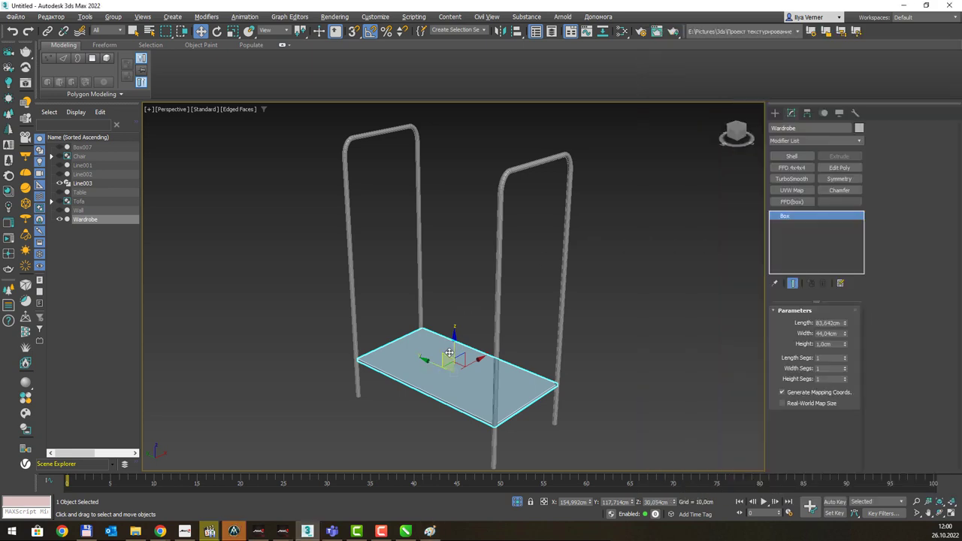
mouse_move(464, 350)
left_mouse_down("shift")
mouse_move(464, 280)
mouse_move(514, 271)
left_mouse_up("shift")
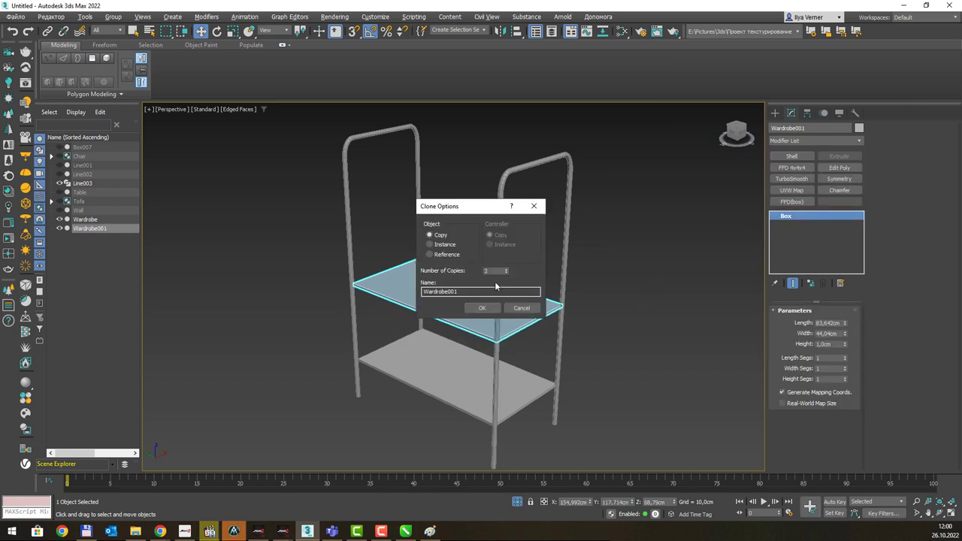
Create instance shelf copies Wardrobe001 and Wardrobe002, then exit isolation.
left_click(448, 246)
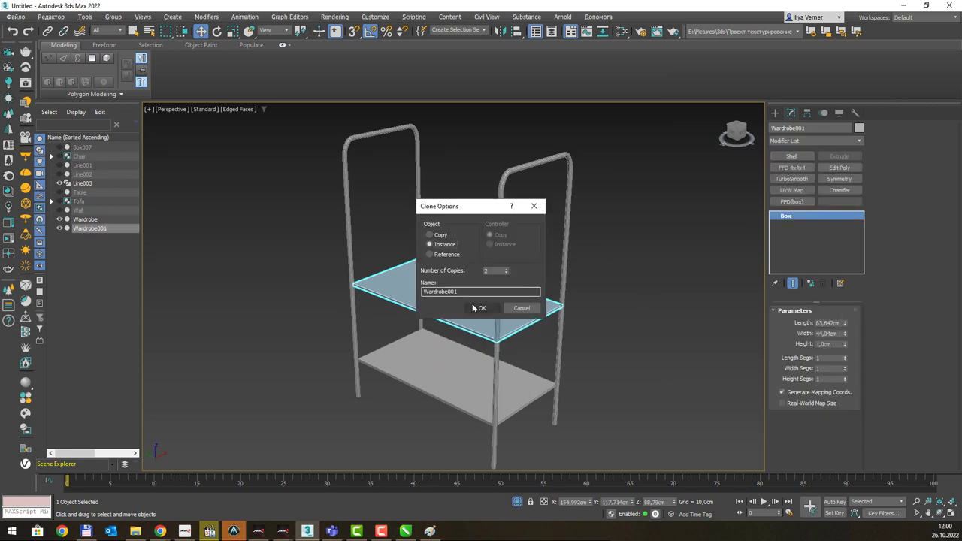
left_click(472, 305)
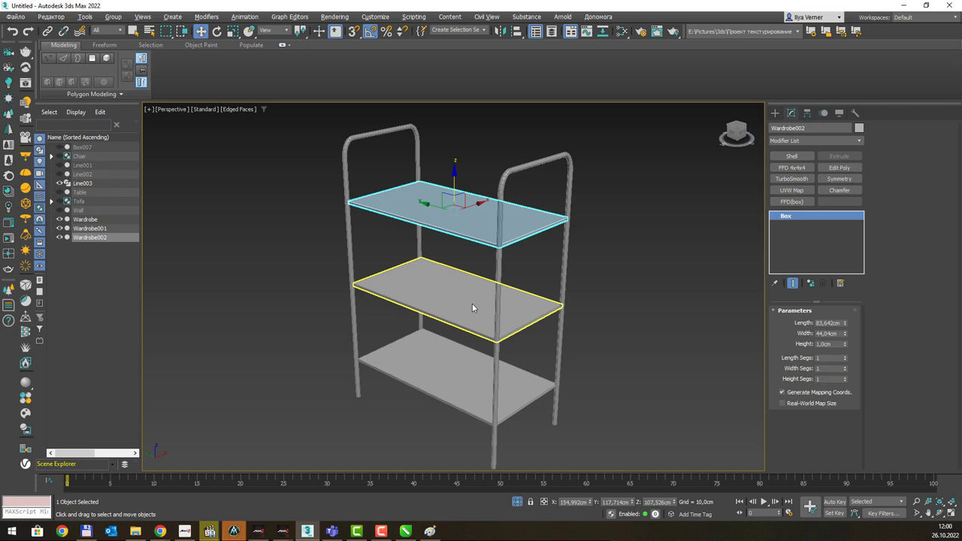
mouse_move(522, 278)
middle_mouse_down("alt")
mouse_move(529, 260)
mouse_move(579, 270)
mouse_move(519, 269)
mouse_move(582, 244)
mouse_move(560, 252)
middle_mouse_up("alt")
key("q")
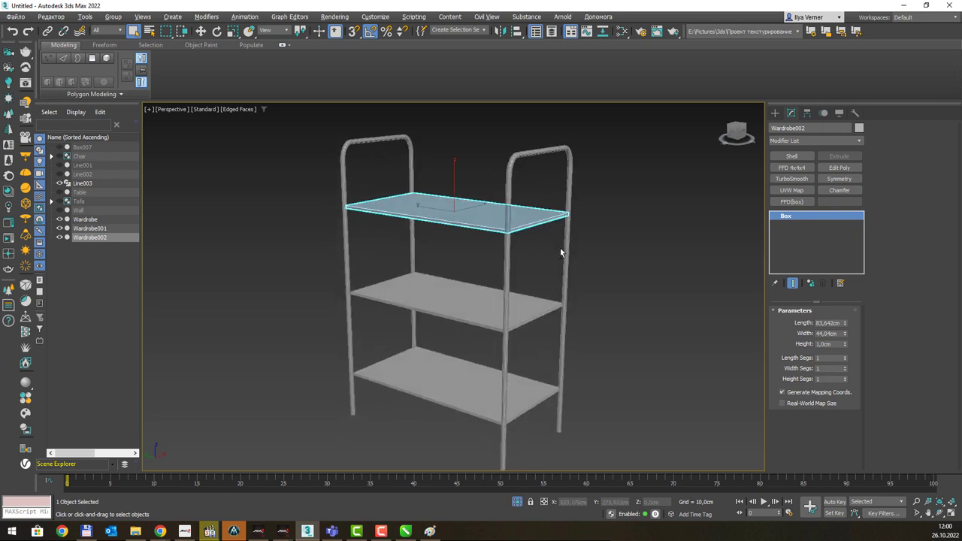
key("alt+Tab")
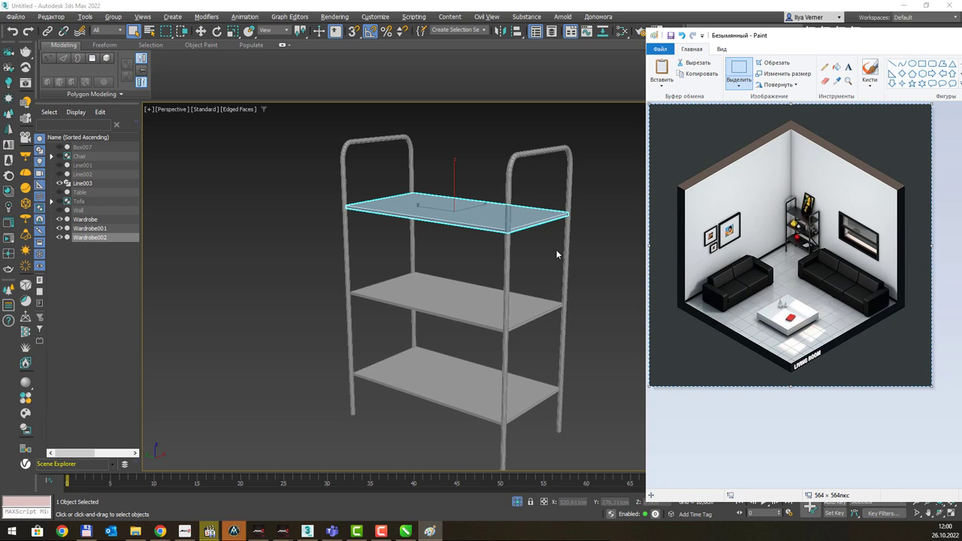
left_click(579, 140)
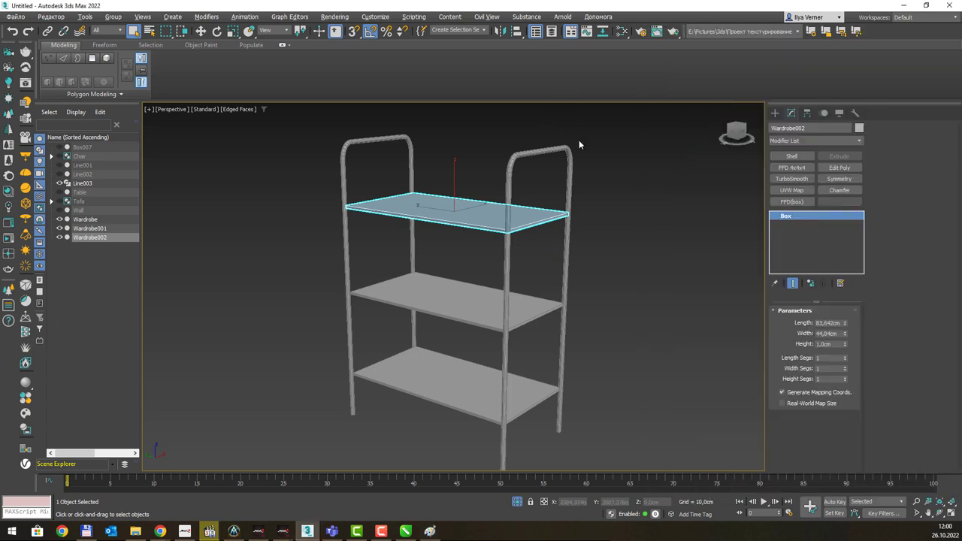
left_click(517, 501)
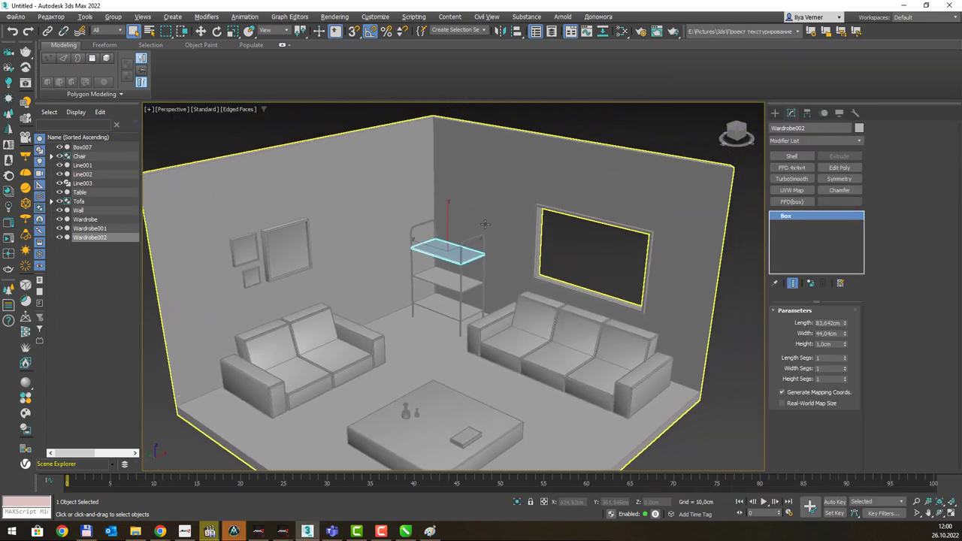
Deselect the shelf, review the reference image, then zoom in and select the Wall.
left_click(593, 255)
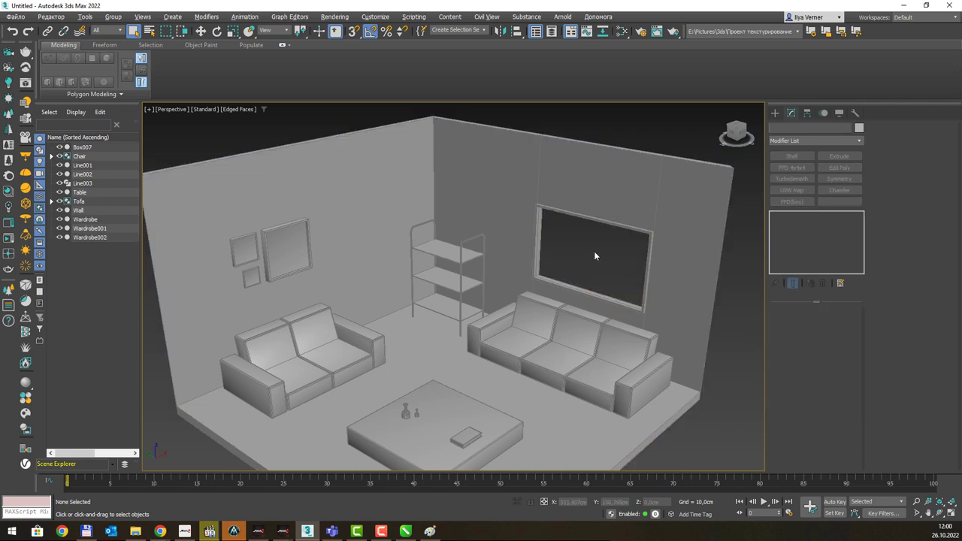
key("alt+Tab")
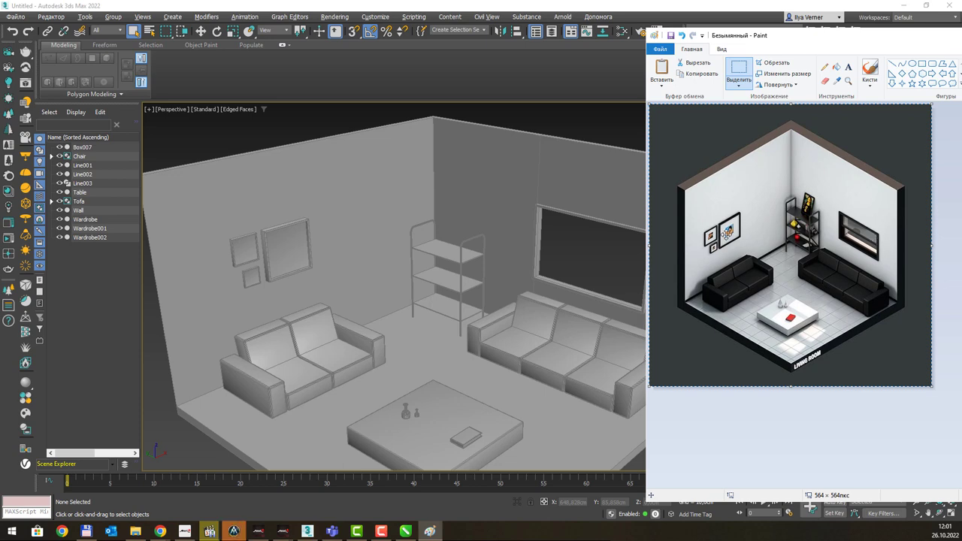
left_click(599, 183)
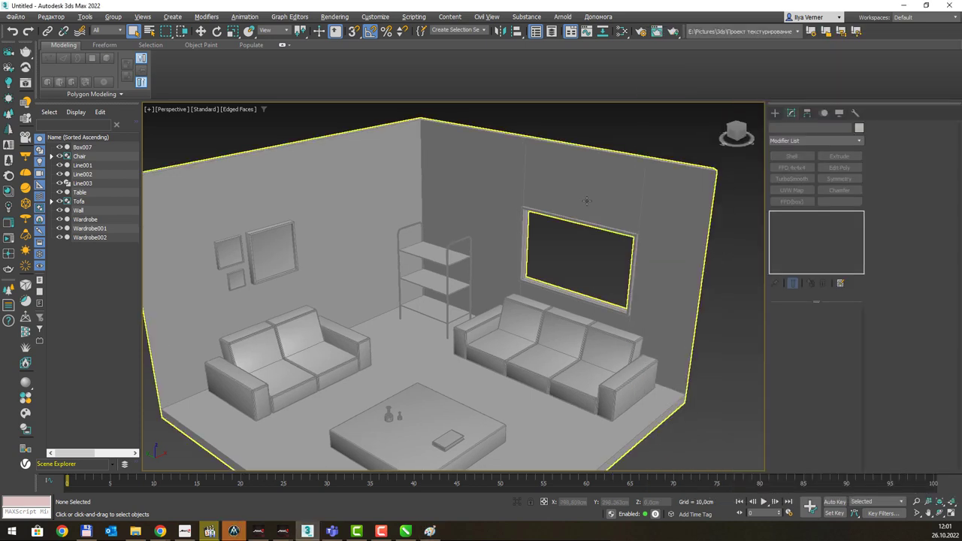
scroll(594, 220, "up", 5)
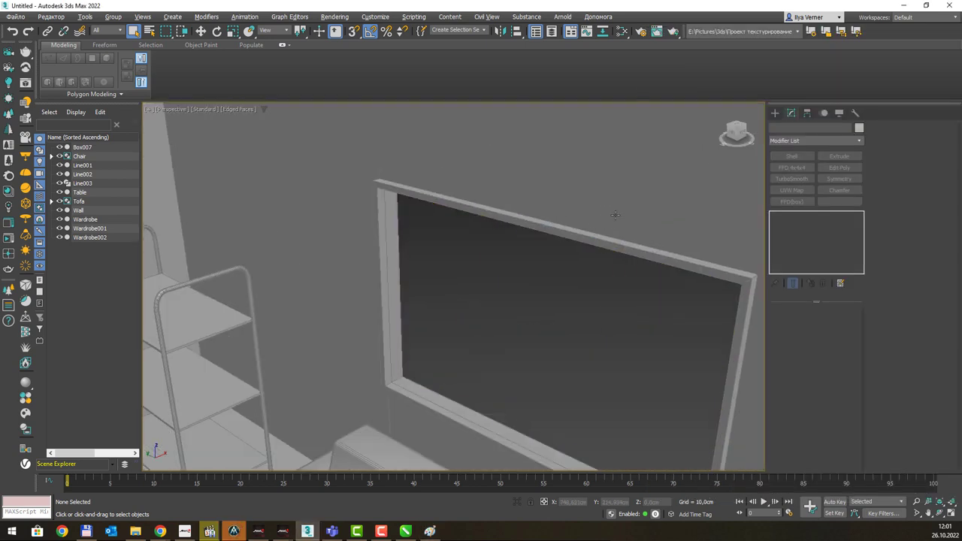
left_click(616, 226)
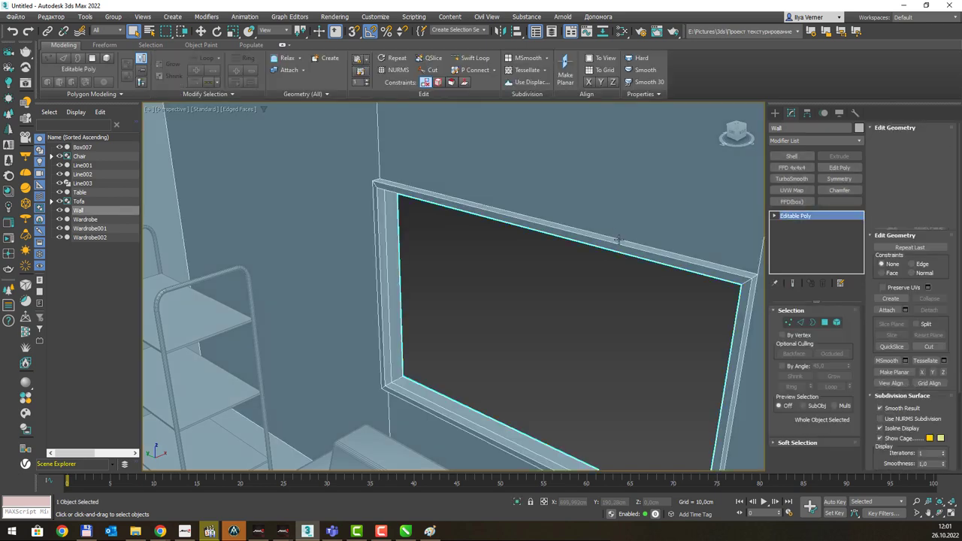
In Polygon mode, select only the top strip of the TV niche frame.
key("4")
middle_click_drag(616, 239, 647, 191, "alt")
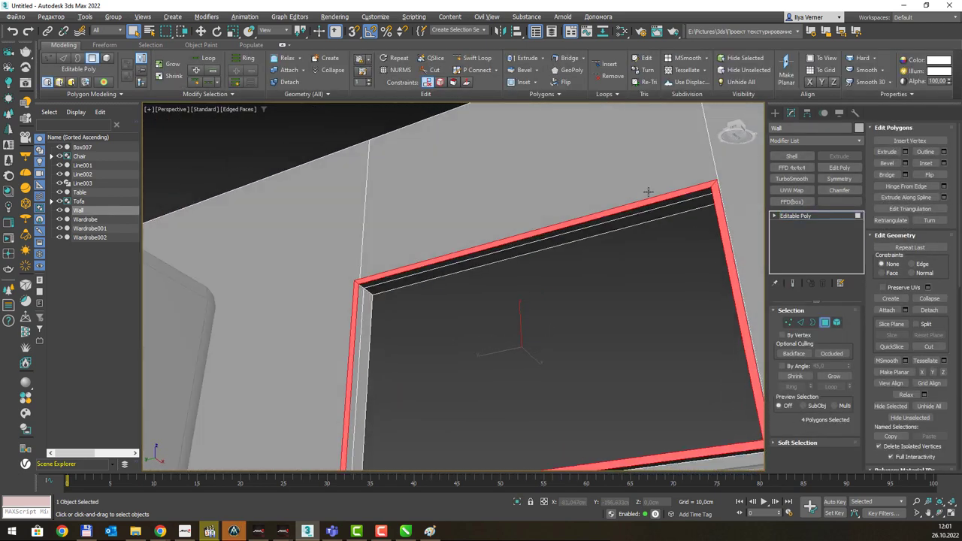
left_click(521, 248)
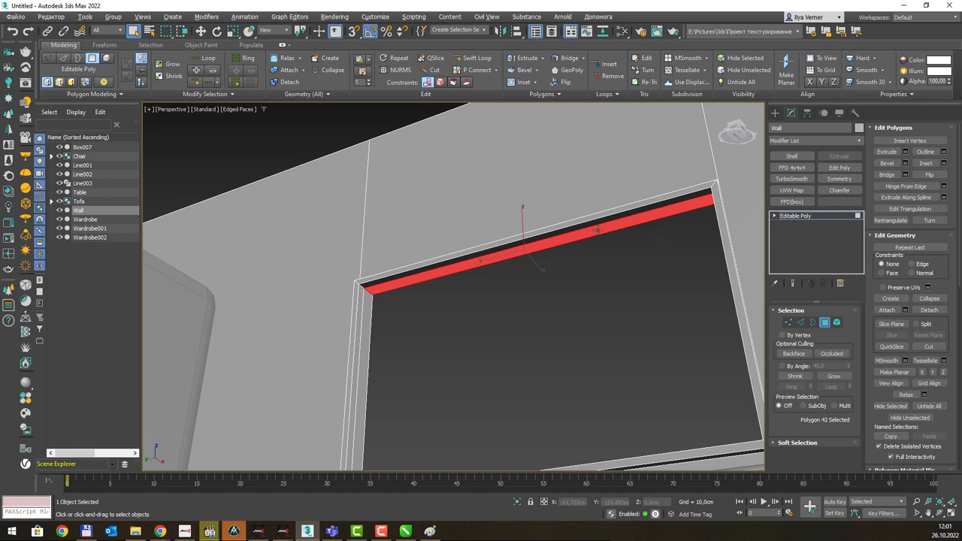
mouse_move(597, 231)
middle_mouse_down("alt")
mouse_move(601, 238)
mouse_move(575, 215)
middle_mouse_up("alt")
Move the niche's top face down along Z and inspect the opening.
key("w")
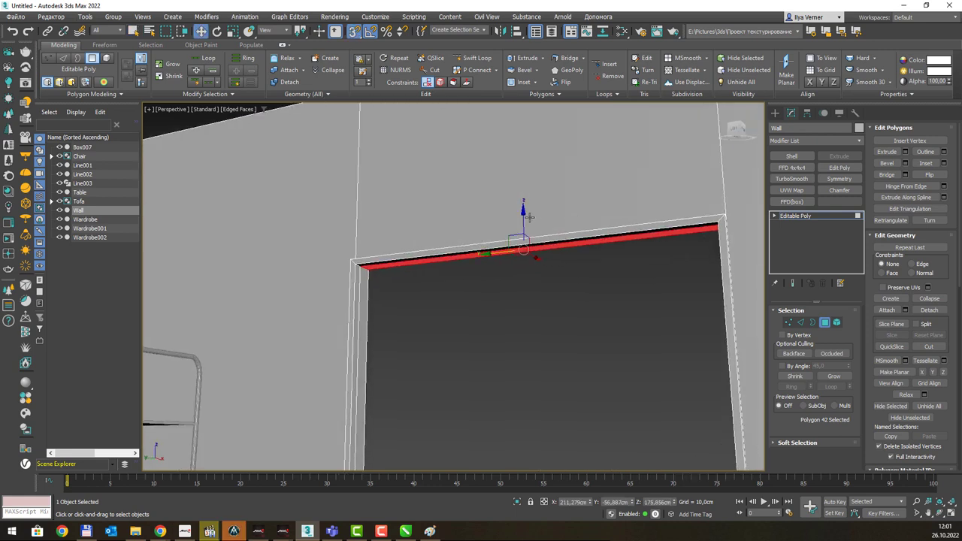
left_click_drag(524, 218, 516, 278)
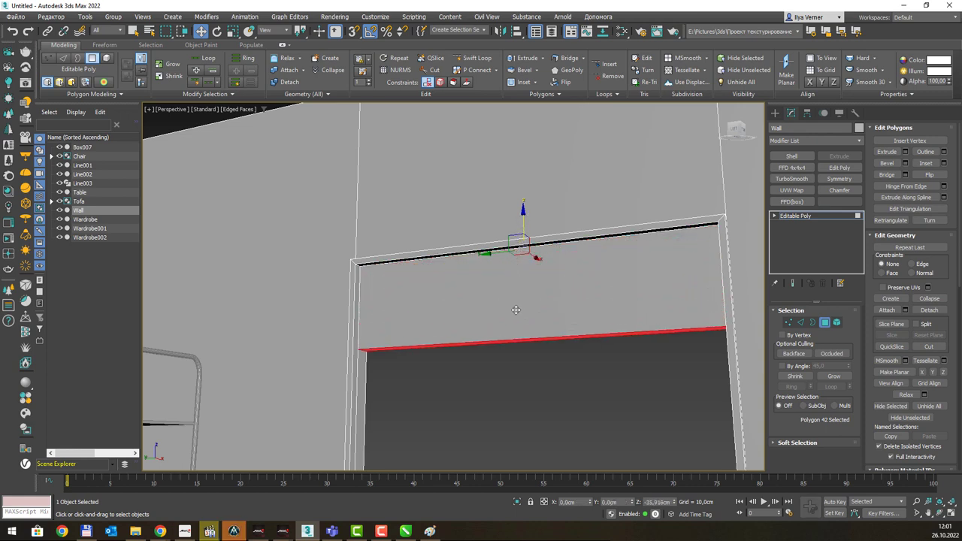
mouse_move(516, 278)
left_mouse_down()
mouse_move(515, 362)
mouse_move(527, 325)
left_mouse_up()
scroll(526, 333, "down", 3)
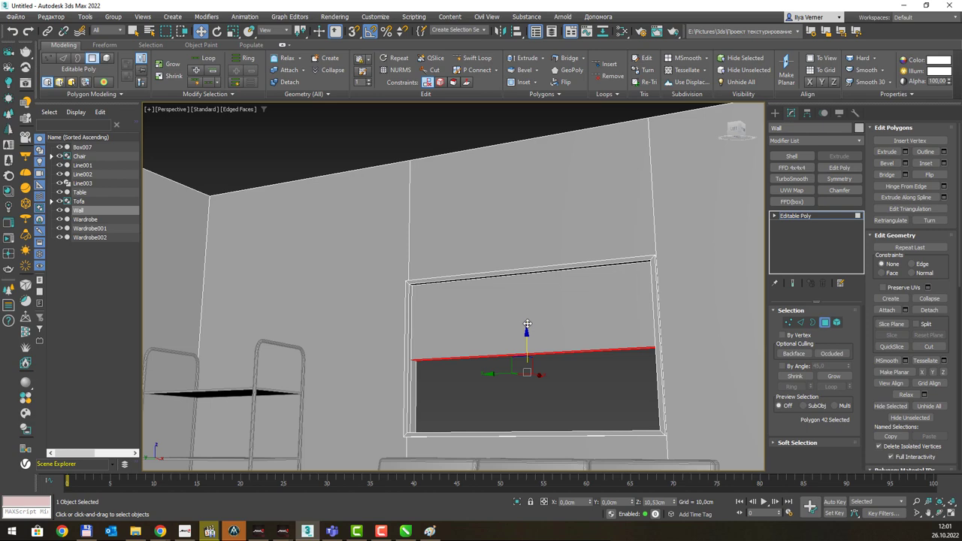
left_click_drag(527, 325, 526, 325)
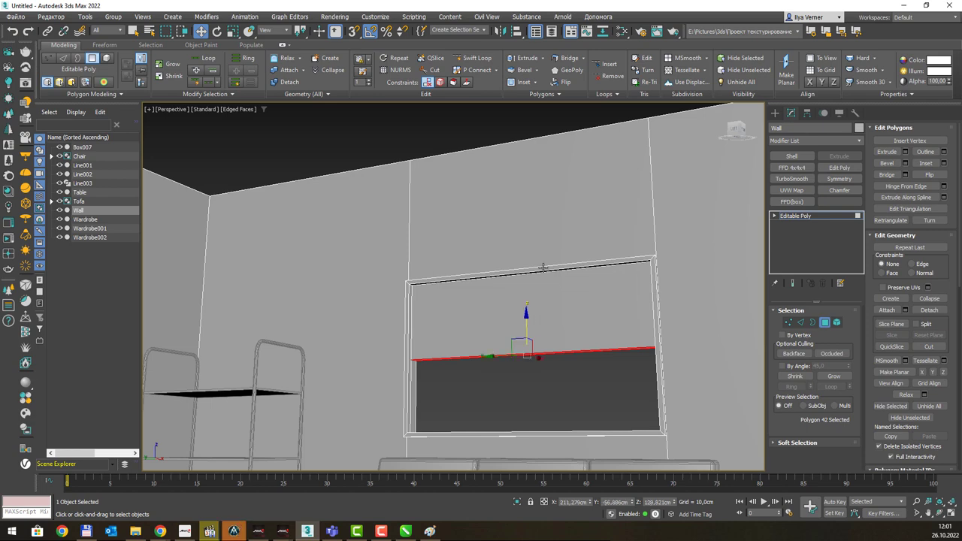
middle_click_drag(555, 278, 560, 275, "alt")
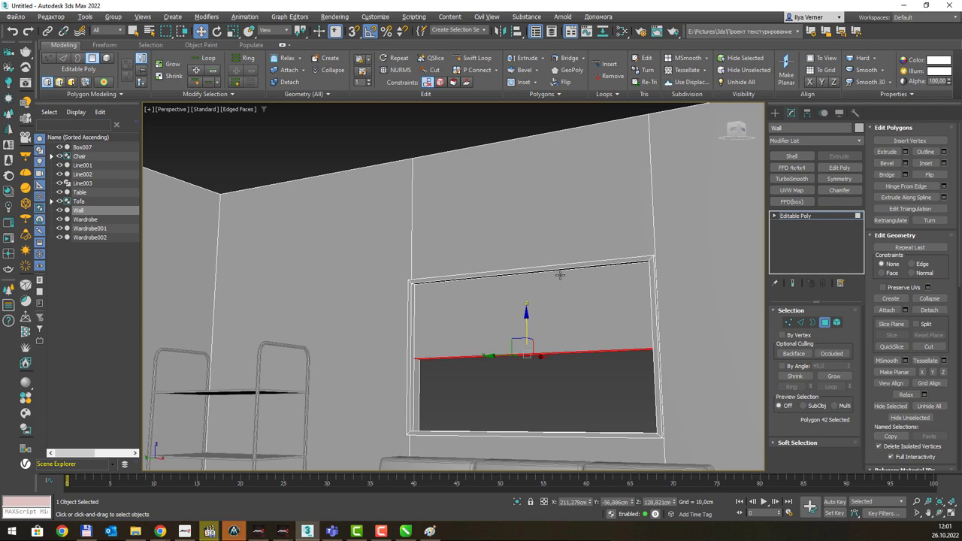
scroll(546, 286, "up", 3)
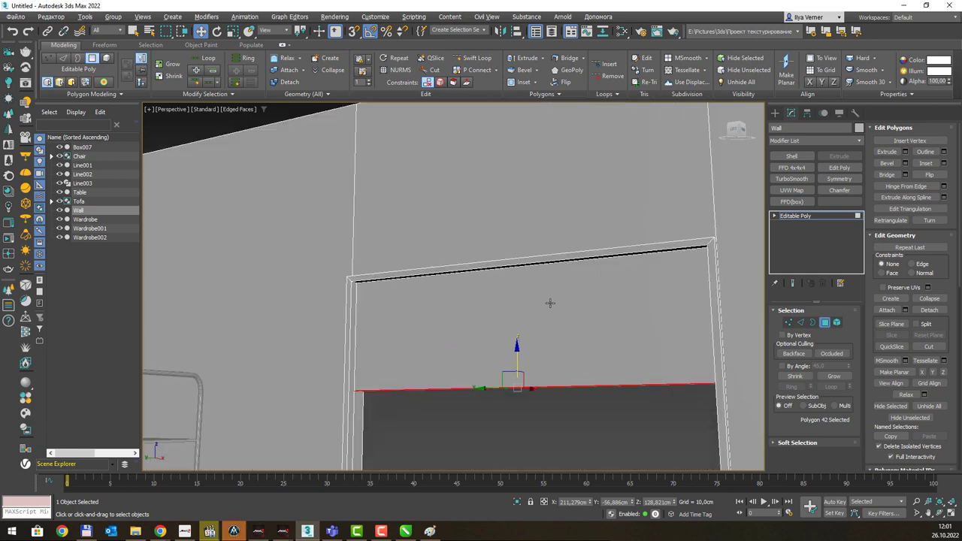
middle_click_drag(549, 305, 556, 287, "alt")
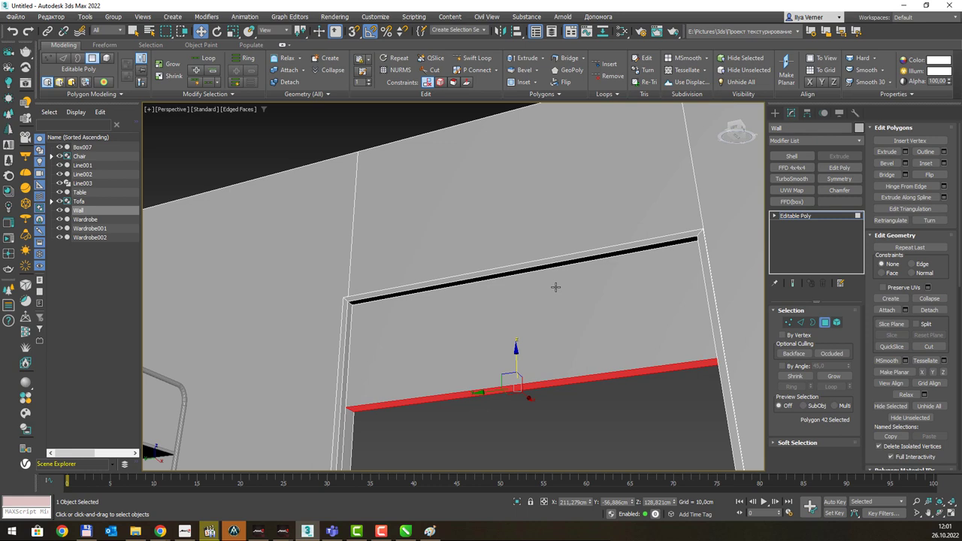
Inset the large face above the opening and extrude it back into the wall.
middle_click_drag(559, 269, 557, 281, "alt")
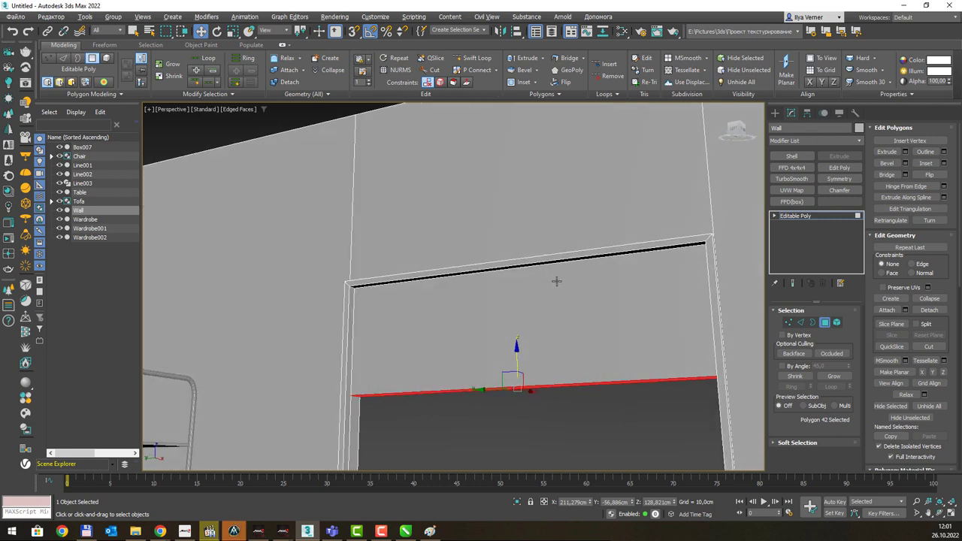
left_click(579, 306)
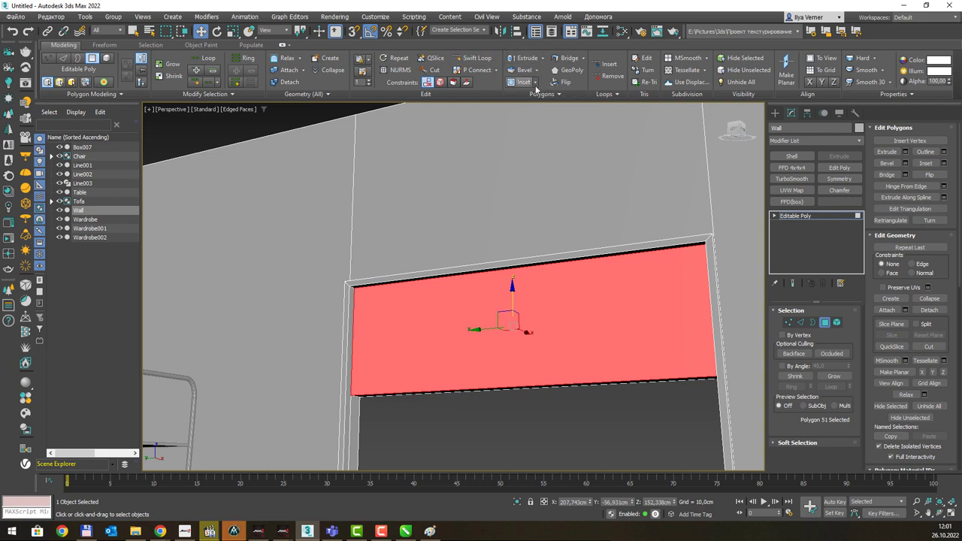
left_click(518, 82)
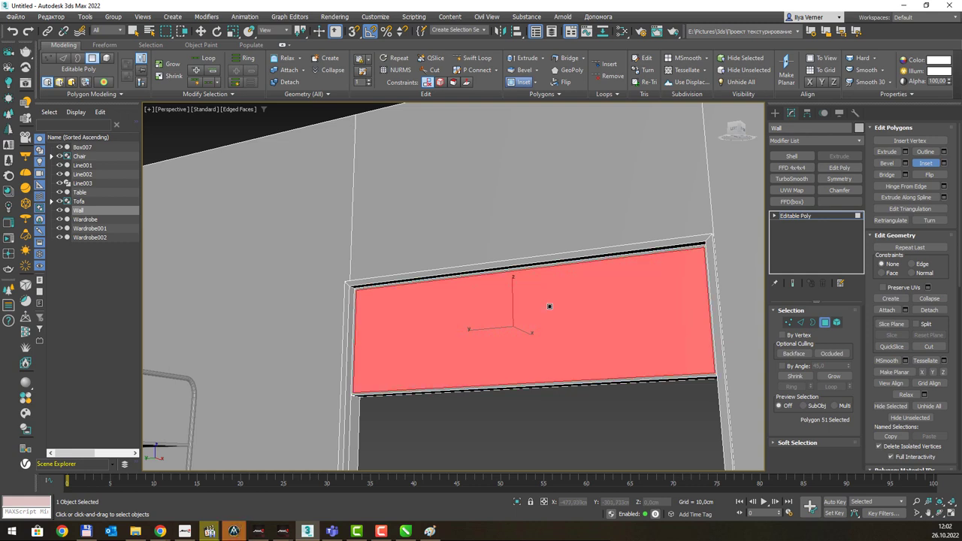
left_click(525, 58)
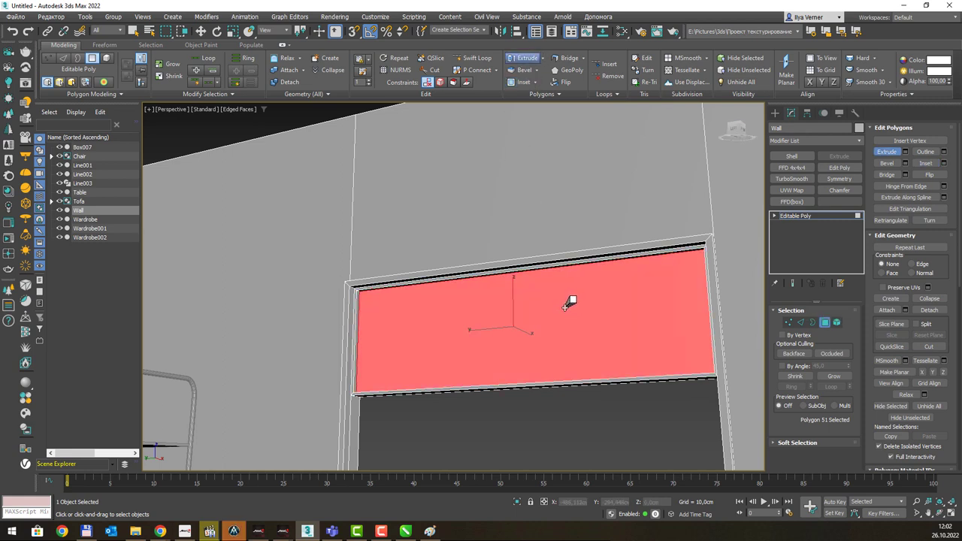
left_click(556, 417)
Select the thin strip face beneath the recessed panel.
mouse_move(540, 309)
middle_mouse_down("alt")
mouse_move(554, 344)
mouse_move(515, 278)
middle_mouse_up("alt")
key("w")
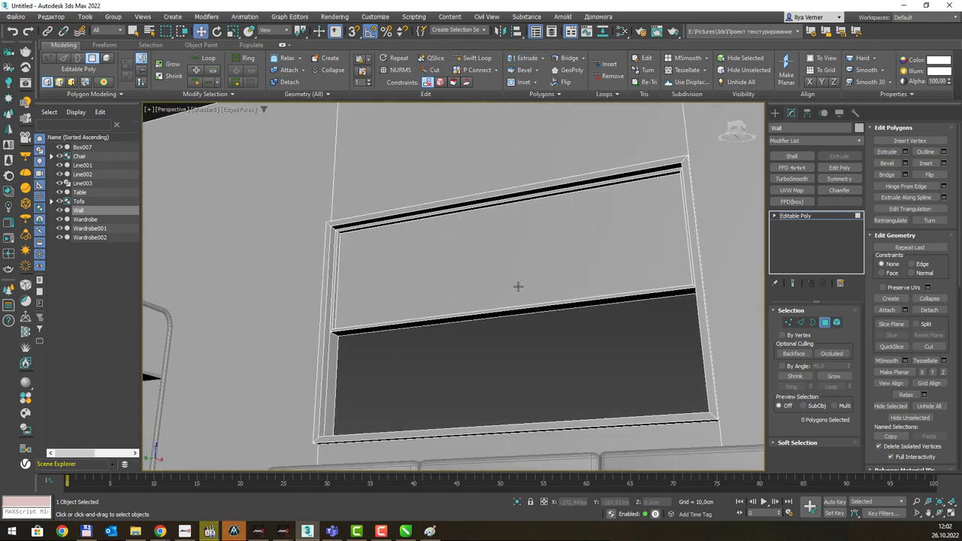
left_click(511, 366)
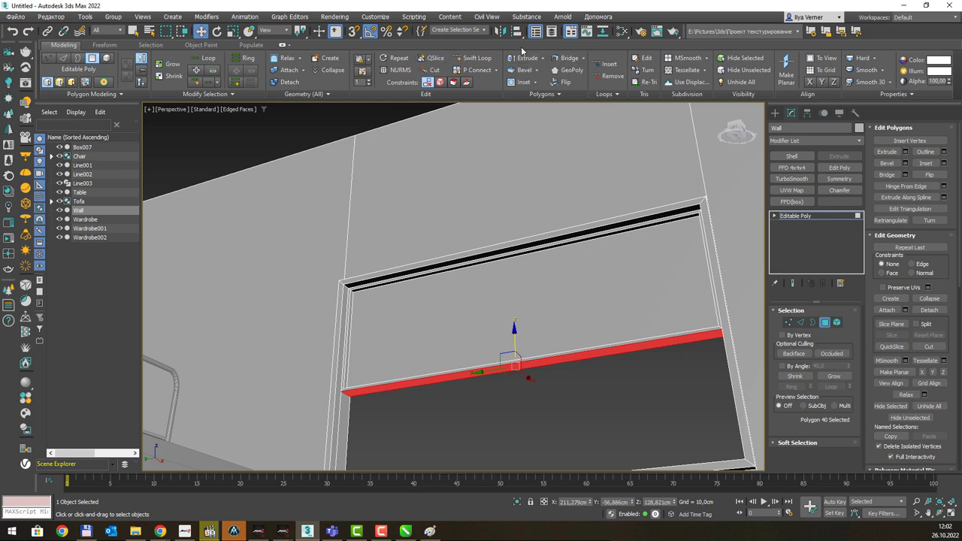
Inset the thin strip face to give it an inner border.
left_click(524, 82)
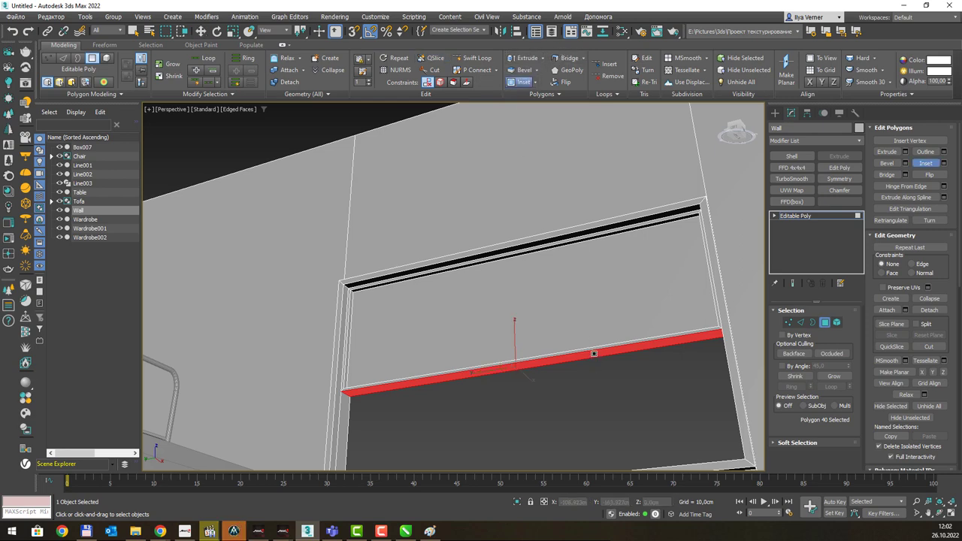
scroll(597, 359, "up", 3)
left_click_drag(600, 343, 601, 343)
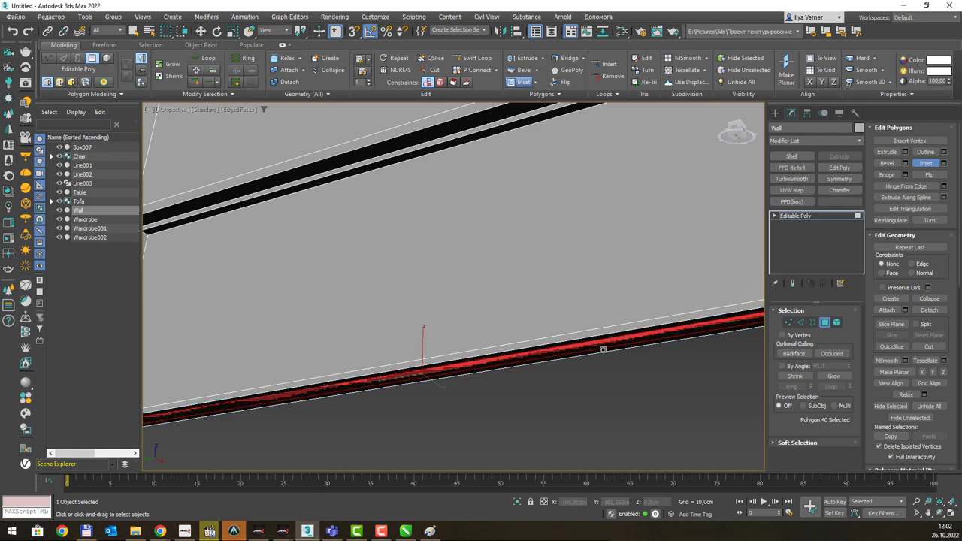
scroll(591, 336, "down", 3)
scroll(591, 335, "down", 3)
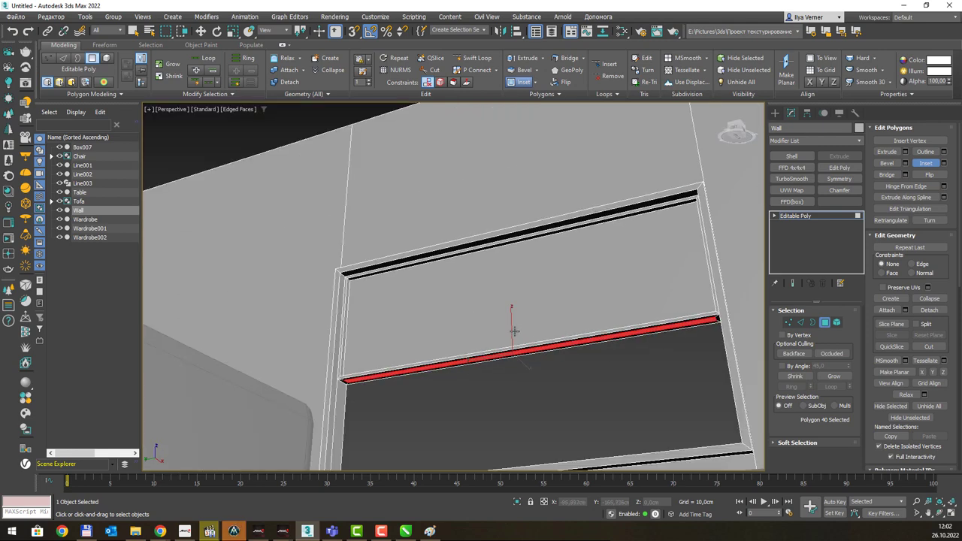
key("w")
Adjust the polygon selection to just the strip and zoom out to view it whole.
scroll(357, 387, "up", 2)
key("q")
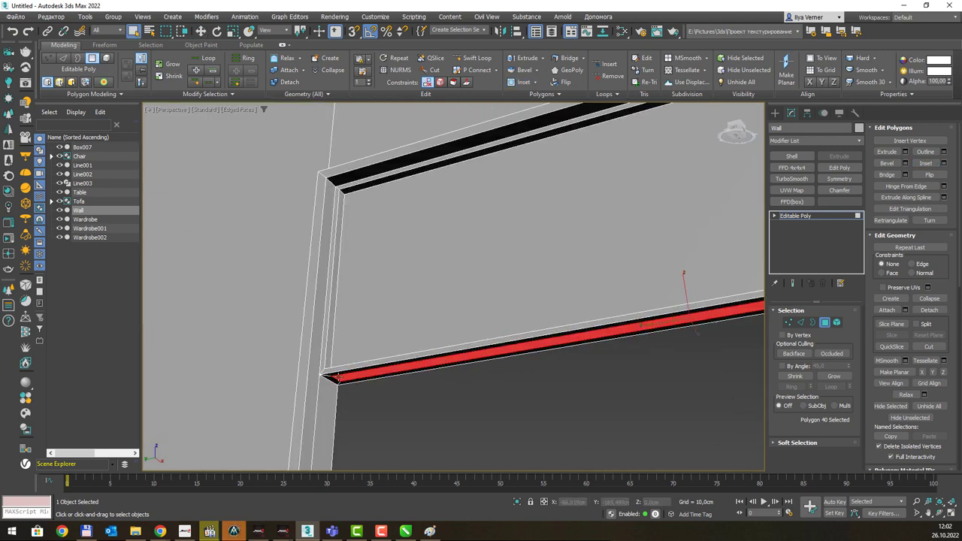
left_click(331, 378, "ctrl")
middle_click_drag(571, 306, 518, 306)
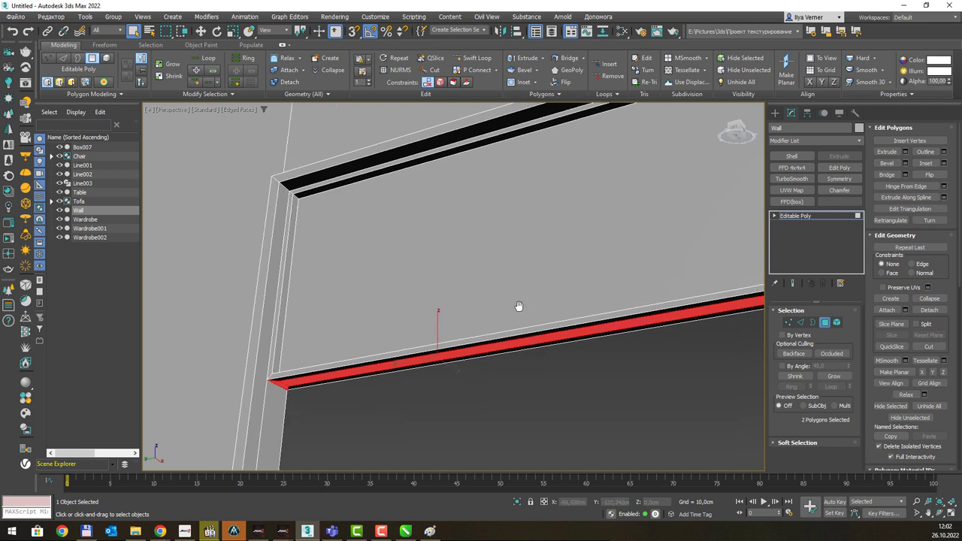
scroll(292, 383, "up", 4)
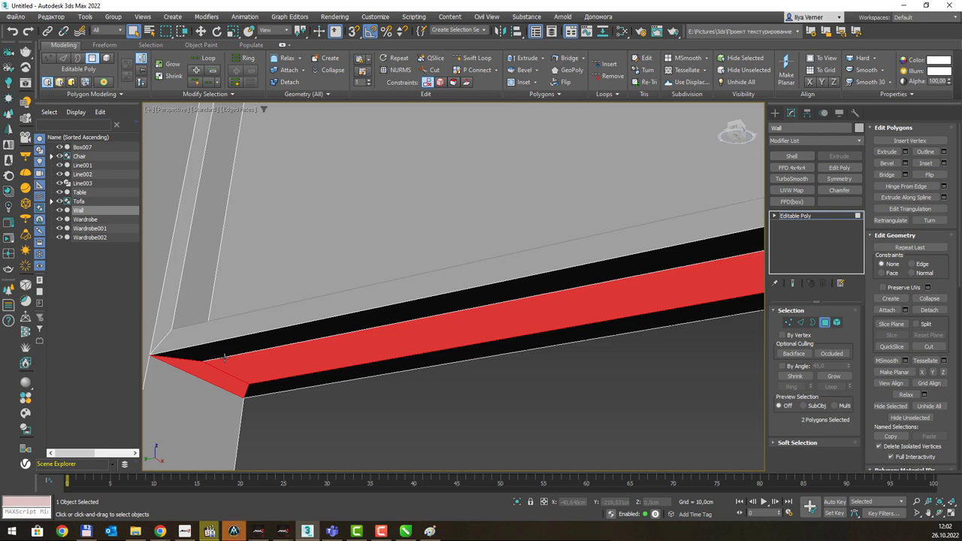
left_click(225, 358)
middle_click_drag(224, 358, 258, 339, "alt")
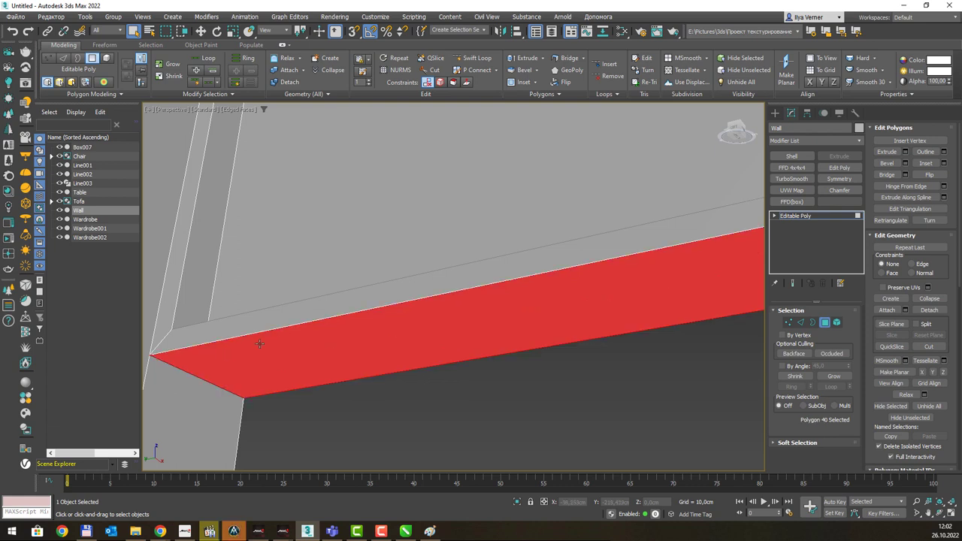
scroll(257, 339, "down", 2)
scroll(263, 339, "down", 2)
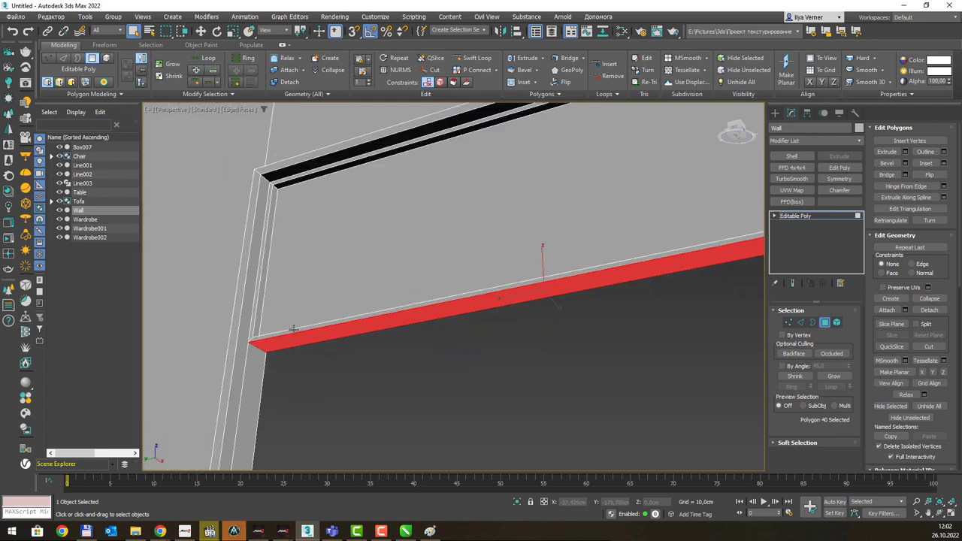
Connect two niche edges to add a new edge across the wall niche.
key("2")
left_click(259, 347)
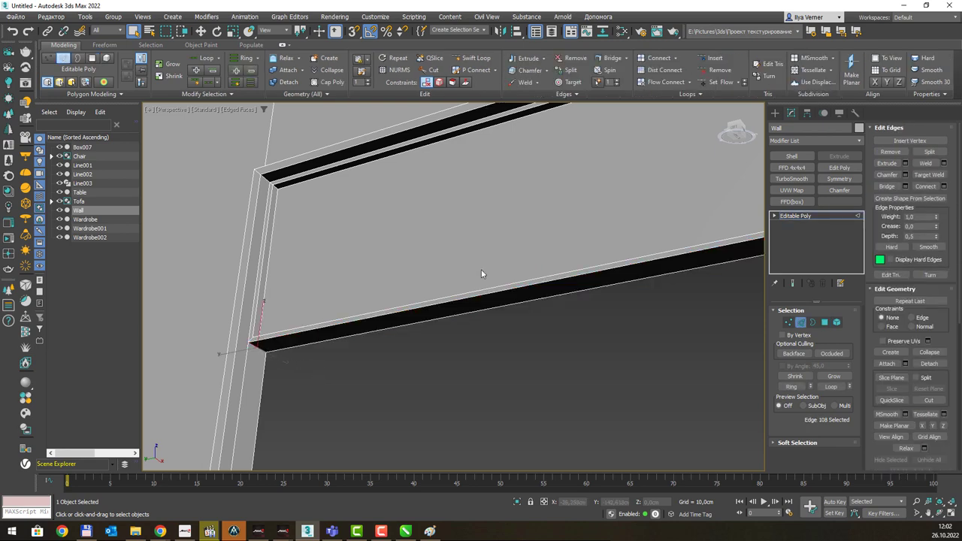
mouse_move(483, 275)
middle_mouse_down("alt")
mouse_move(526, 279)
mouse_move(609, 398)
middle_mouse_up("alt")
left_click(607, 389, "ctrl")
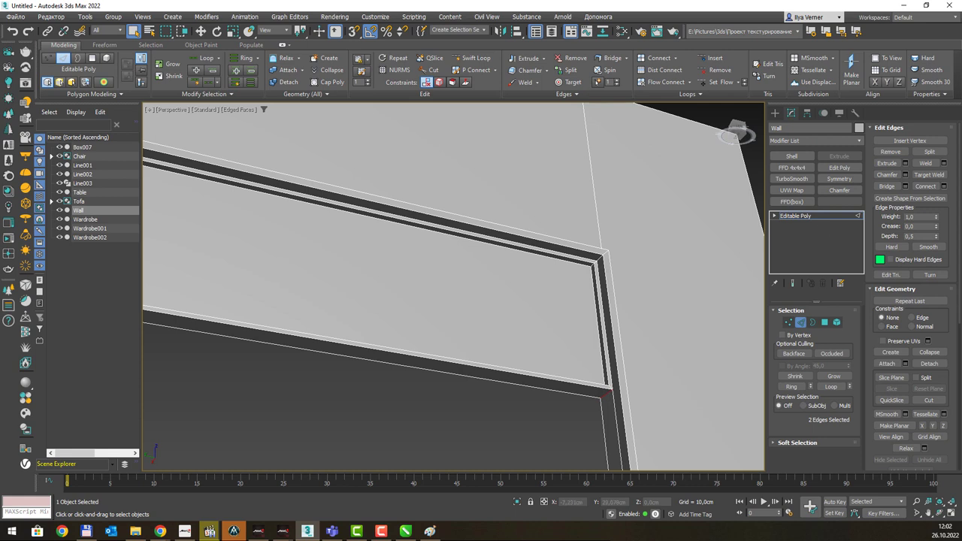
left_click(944, 187)
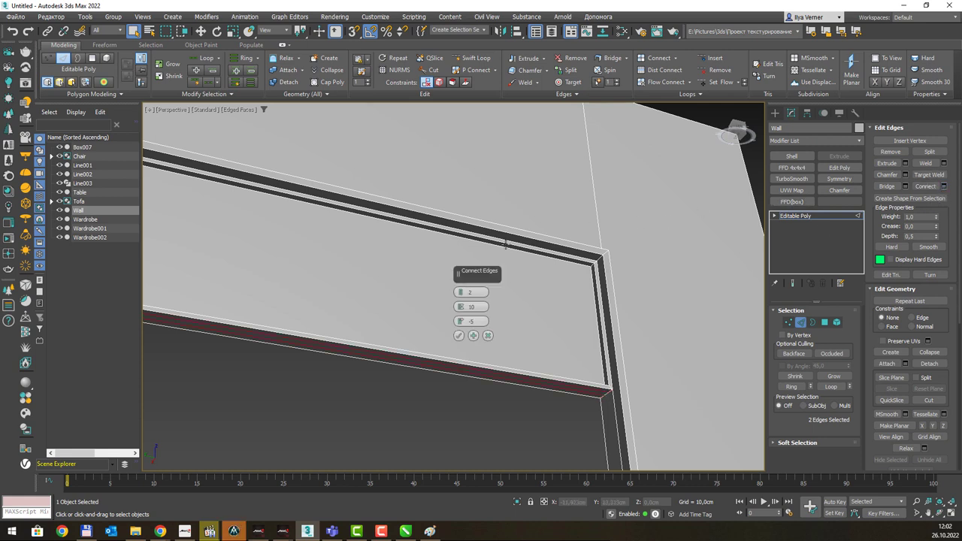
left_click(458, 335)
left_click(459, 335)
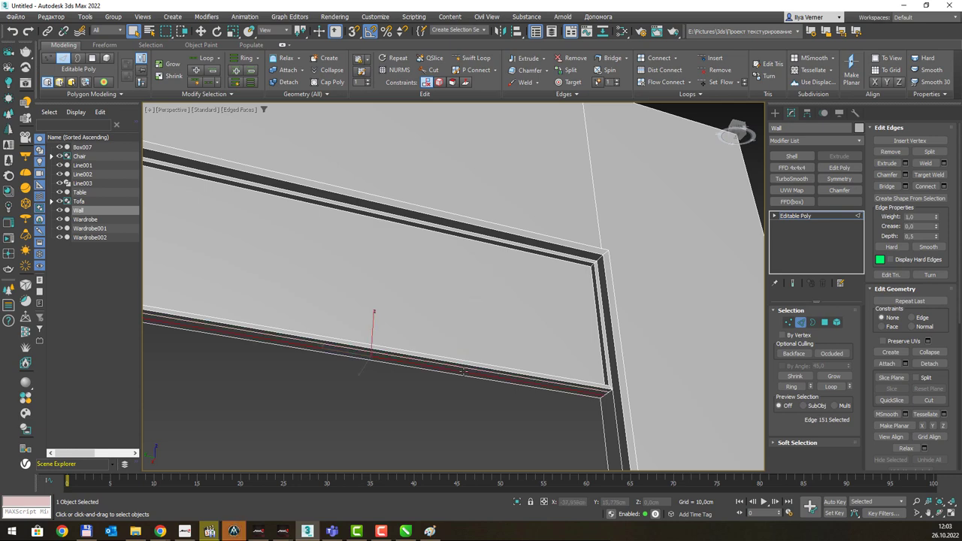
Select the thin strip faces in Polygon mode and move them down toward the niche bottom.
key("4")
left_click(466, 358)
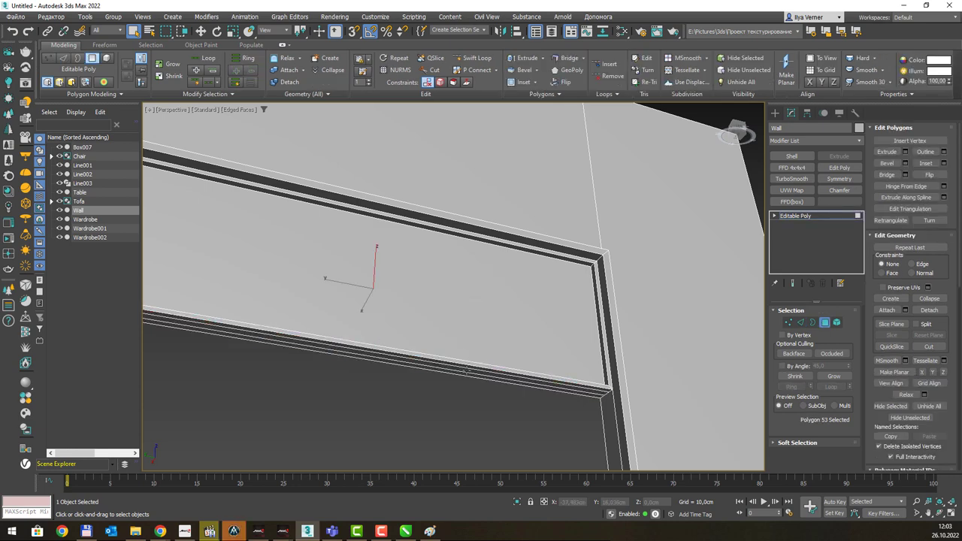
left_click(466, 371)
mouse_move(466, 360)
middle_mouse_down("alt")
mouse_move(433, 317)
mouse_move(441, 308)
middle_mouse_up("alt")
scroll(421, 323, "down", 3)
scroll(429, 311, "down", 2)
key("w")
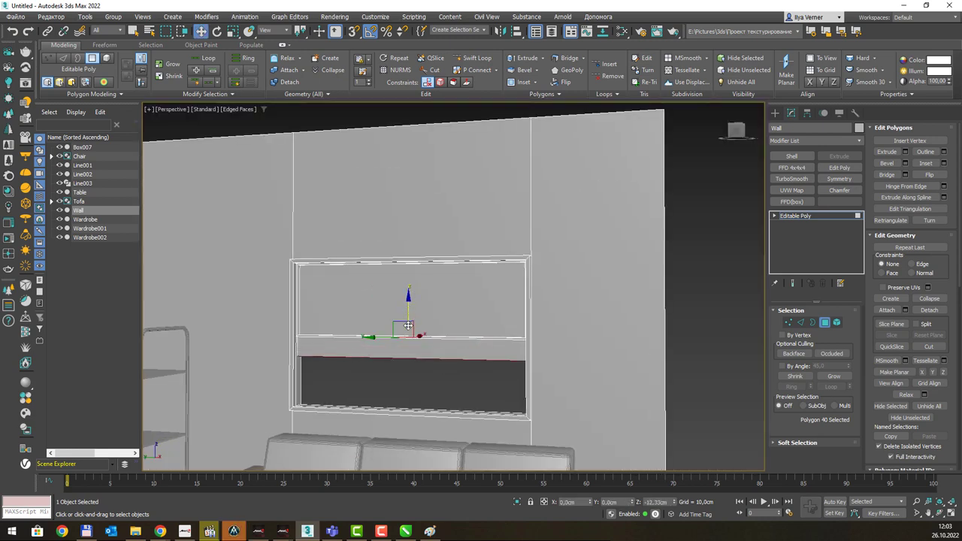
left_click_drag(408, 326, 406, 367)
Snap the niche's thin bottom strip into the niche corner.
scroll(402, 370, "up", 2)
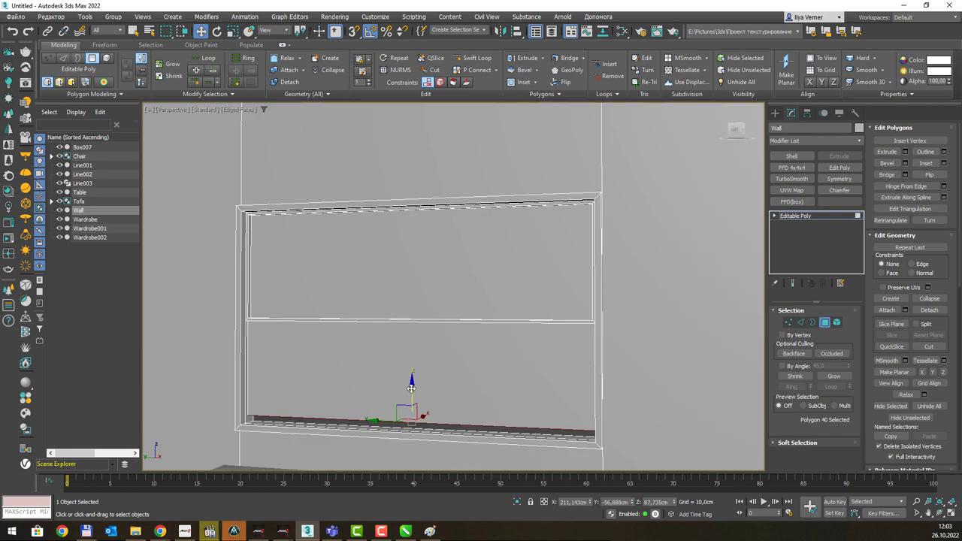
left_click(411, 387)
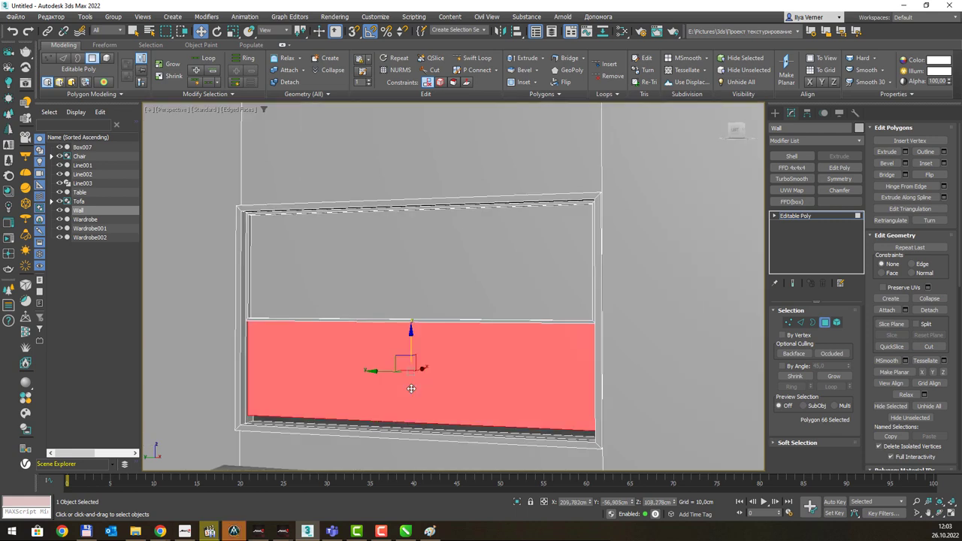
key("ctrl+z")
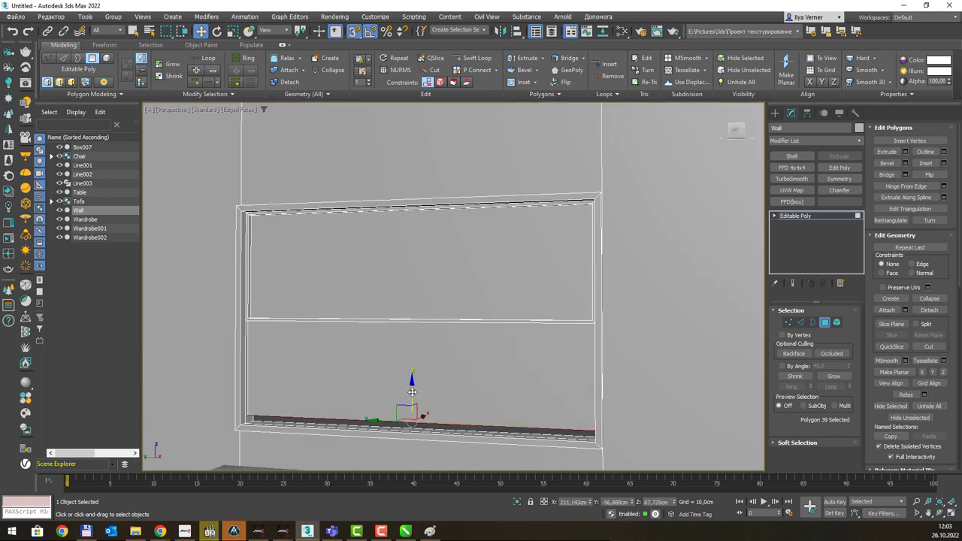
left_click_drag(411, 391, 250, 424)
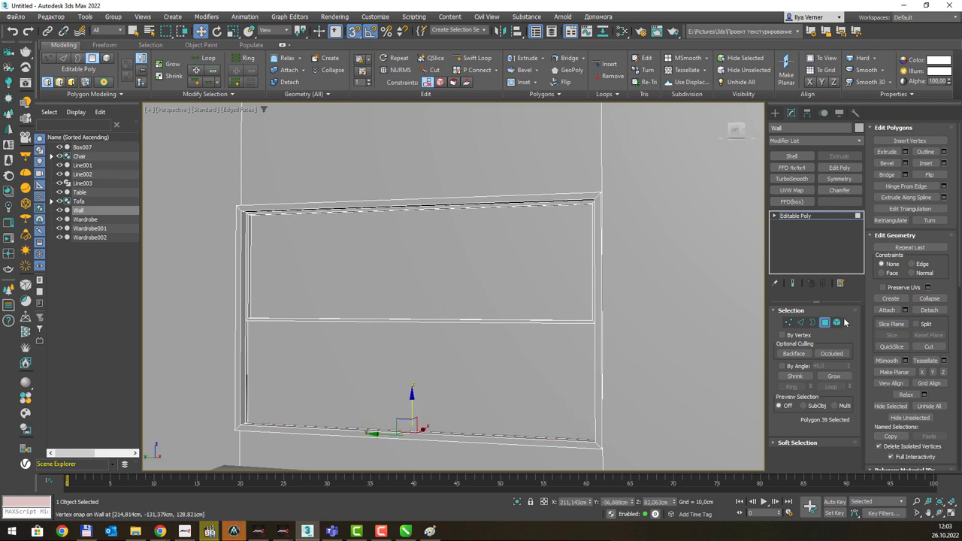
Inset the lower niche panel with a thin border and extrude it into the wall.
left_click(481, 369)
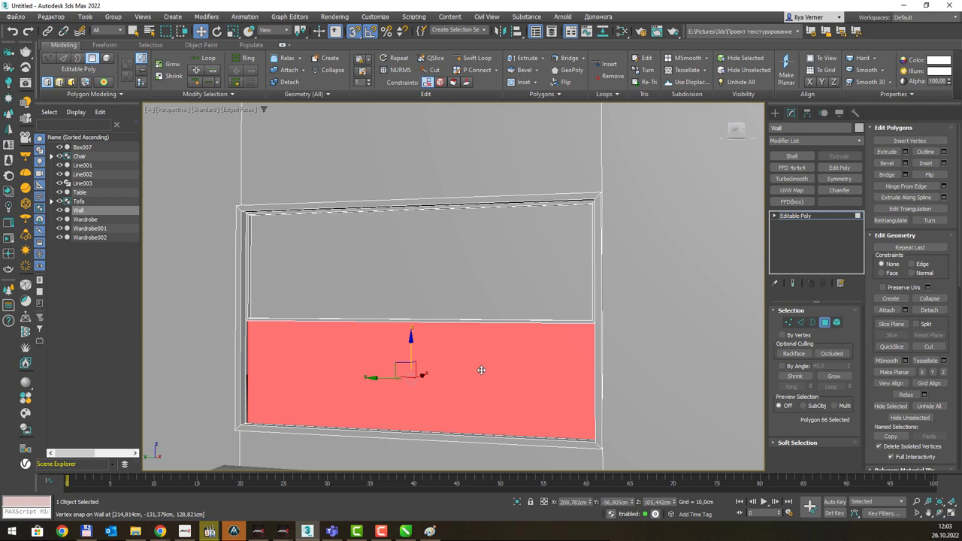
left_click(462, 61)
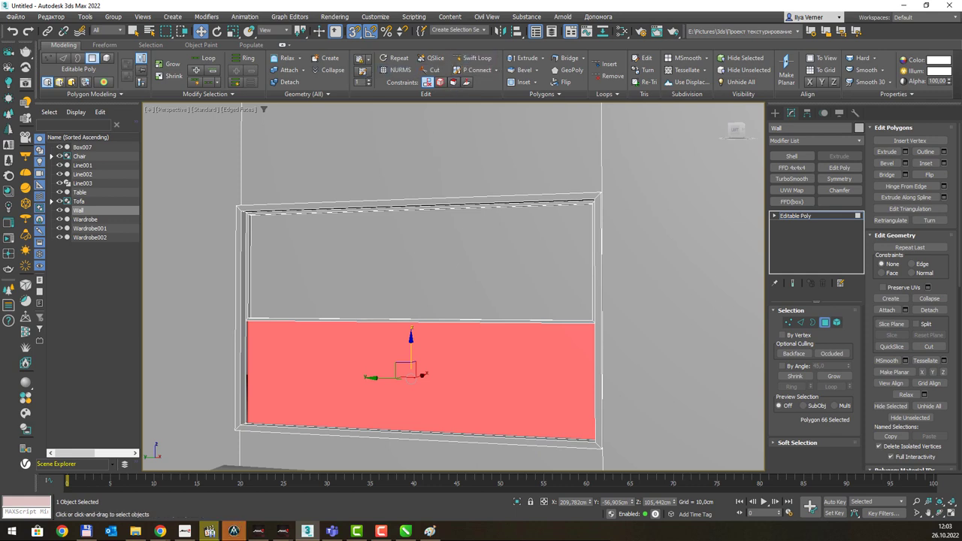
left_click(518, 82)
key("s")
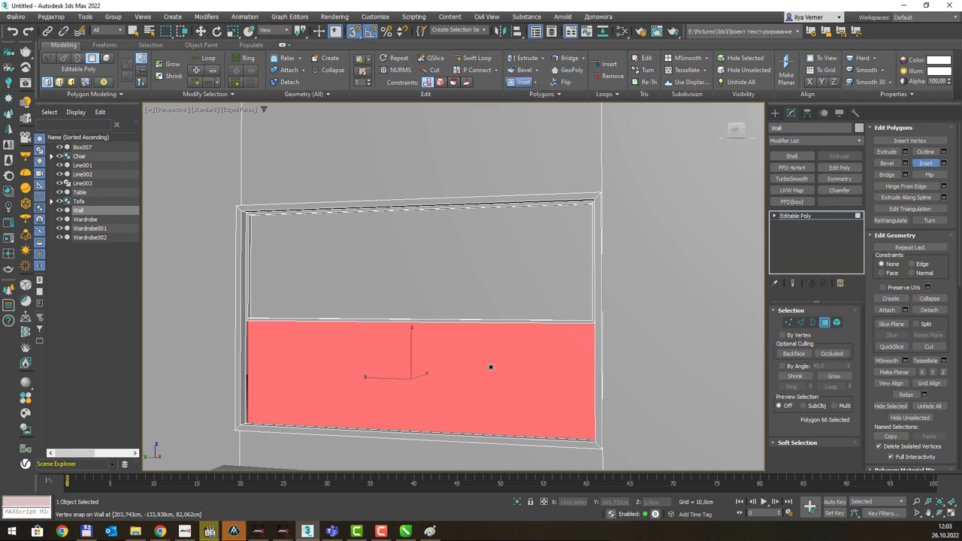
left_click_drag(491, 367, 491, 371)
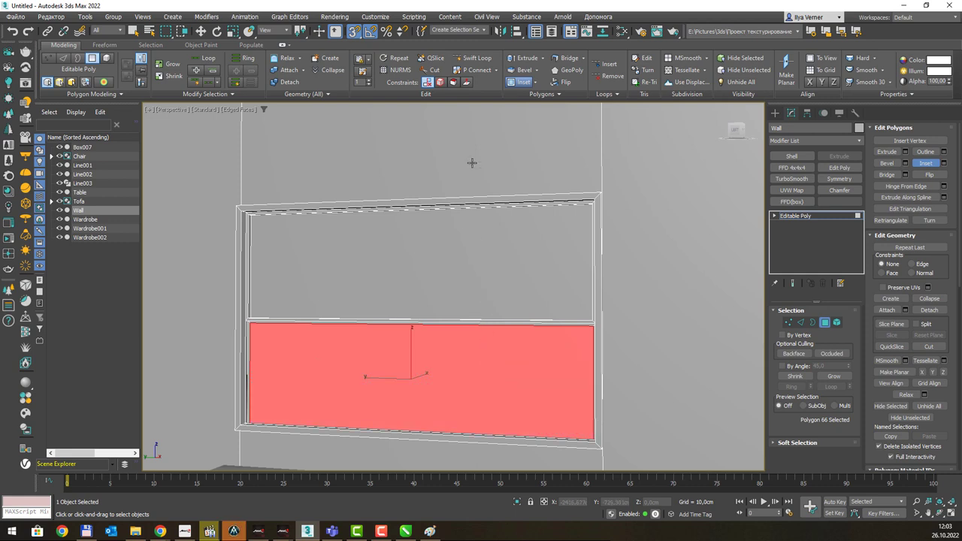
left_click(526, 58)
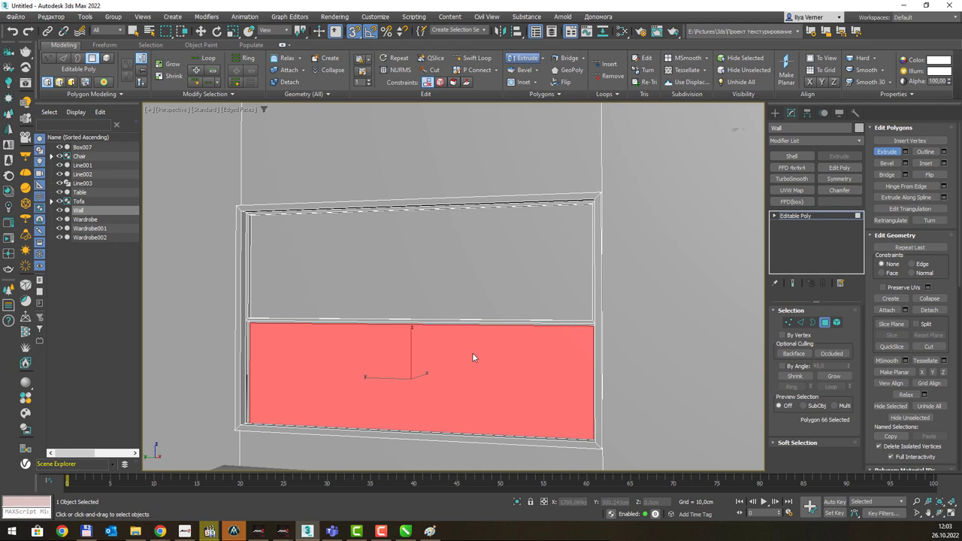
left_click_drag(472, 352, 476, 350)
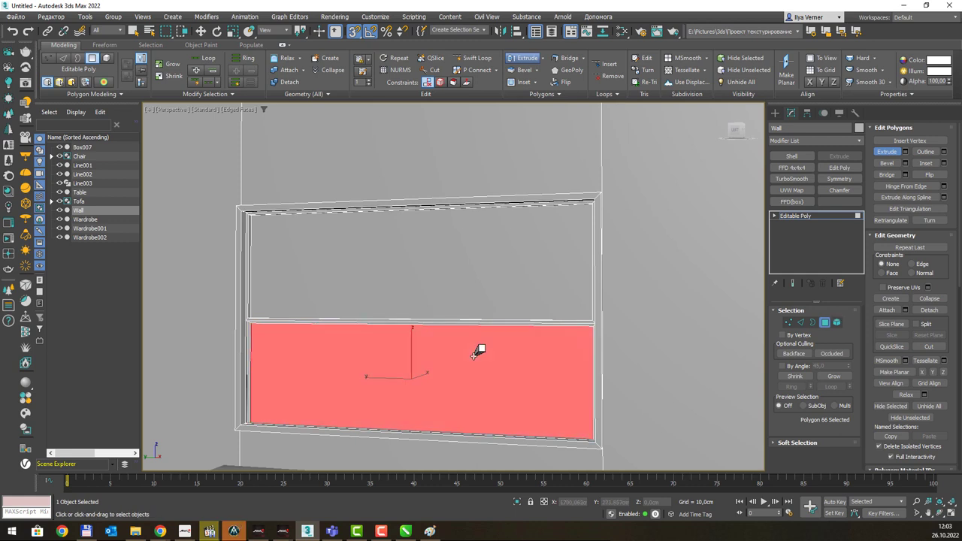
left_click(473, 348)
Exit Polygon mode and zoom out to show the whole living room.
scroll(449, 344, "up", 2)
scroll(450, 342, "down", 2)
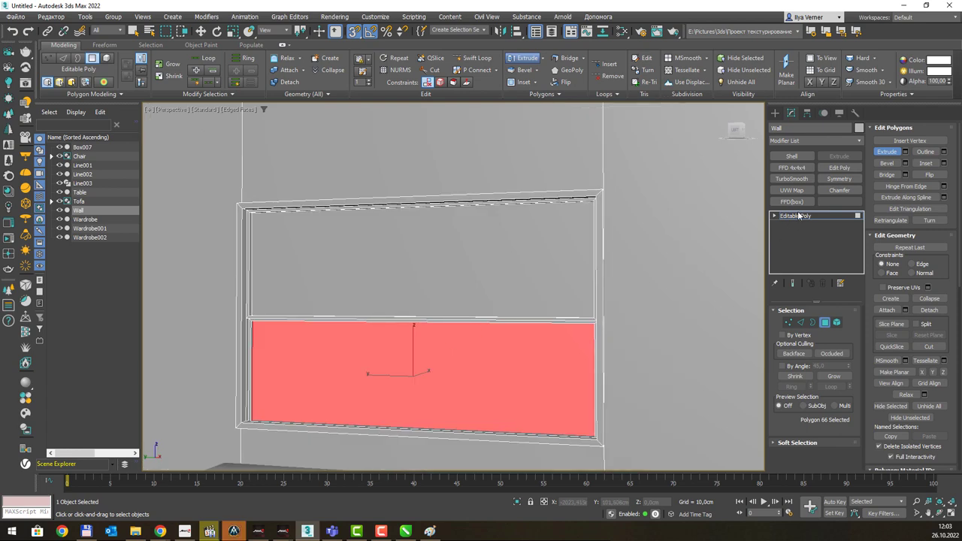
left_click(794, 215)
scroll(497, 212, "down", 3)
scroll(496, 212, "down", 3)
left_click(571, 198)
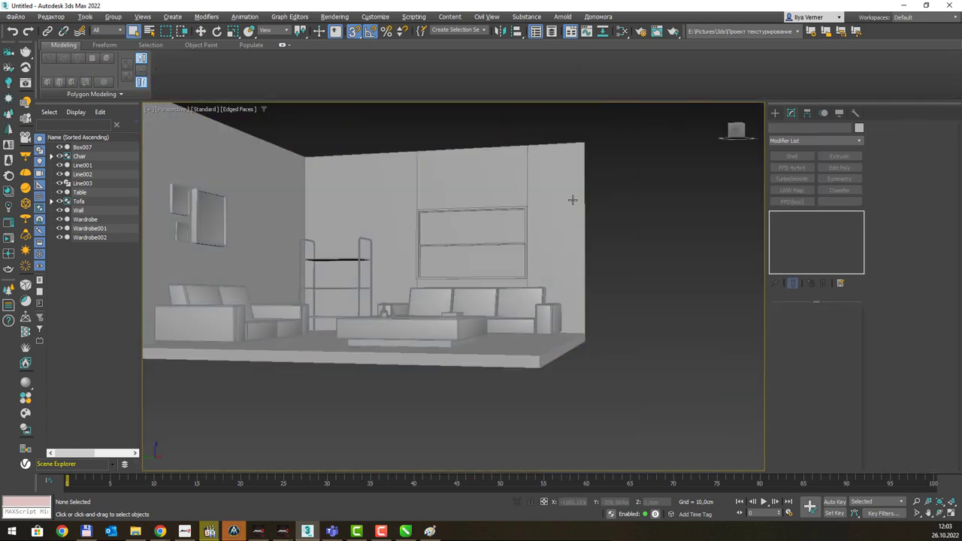
mouse_move(571, 198)
middle_mouse_down("alt")
mouse_move(447, 246)
mouse_move(550, 246)
middle_mouse_up("alt")
scroll(448, 246, "up", 5)
scroll(550, 246, "down", 3)
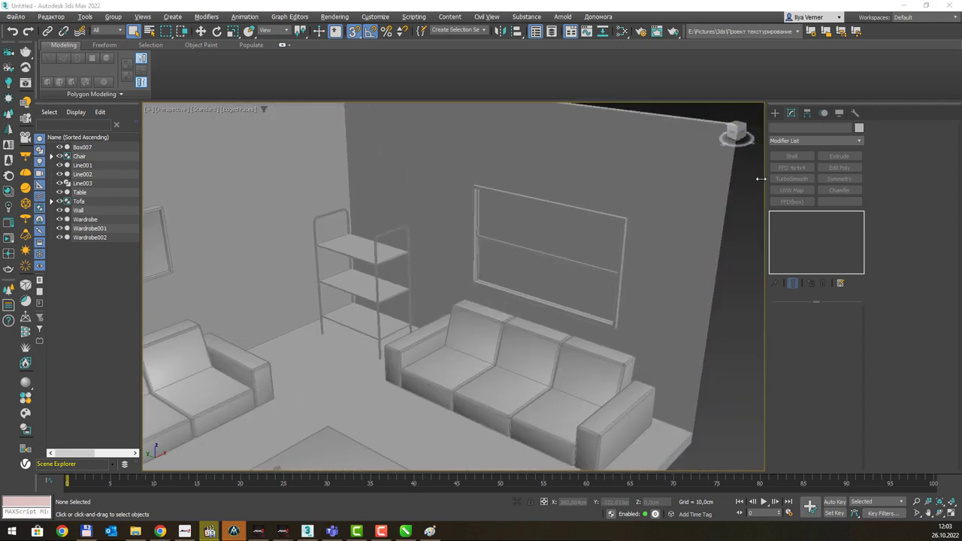
key("alt+Tab")
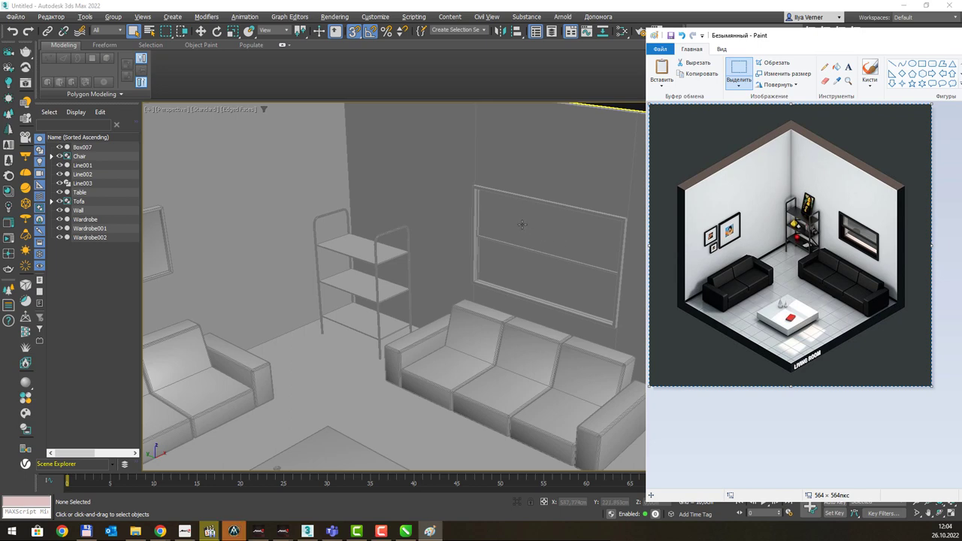
middle_click_drag(362, 225, 377, 225)
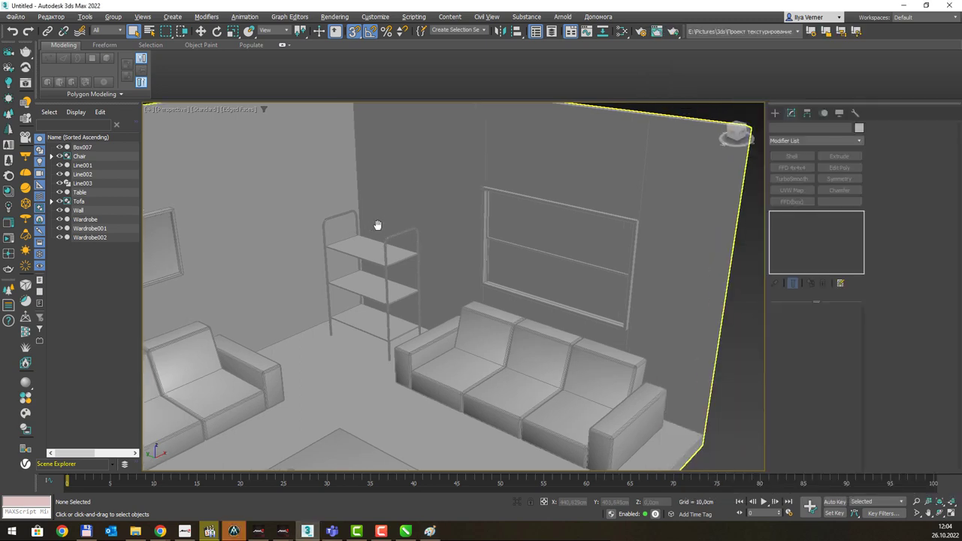
scroll(377, 225, "down", 4)
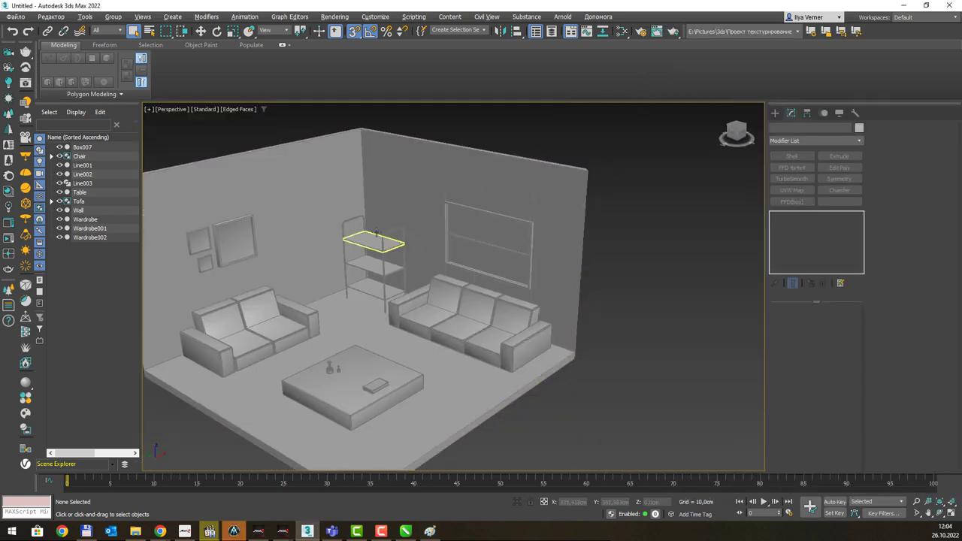
mouse_move(387, 225)
middle_mouse_down("alt")
mouse_move(365, 249)
mouse_move(372, 259)
middle_mouse_up("alt")
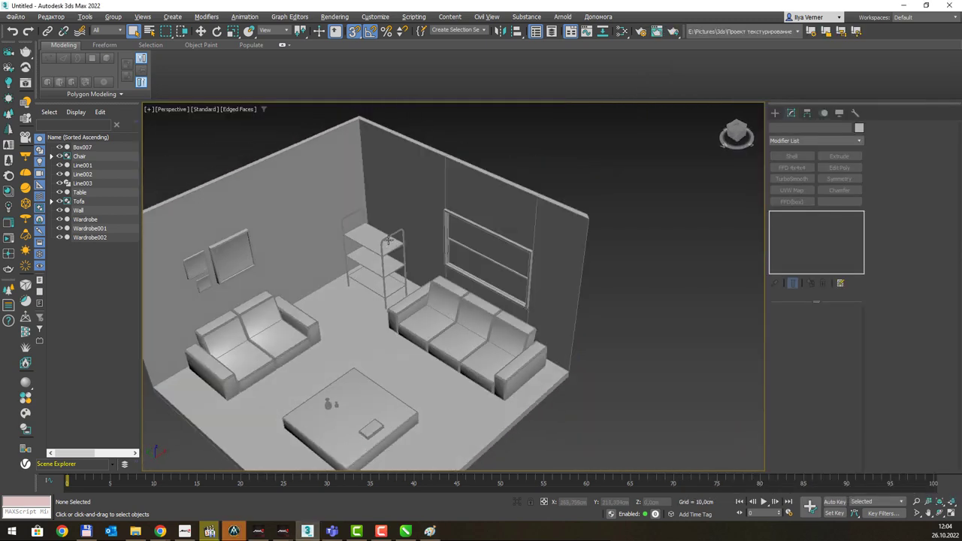
key("alt+Tab")
key("alt+Tab")
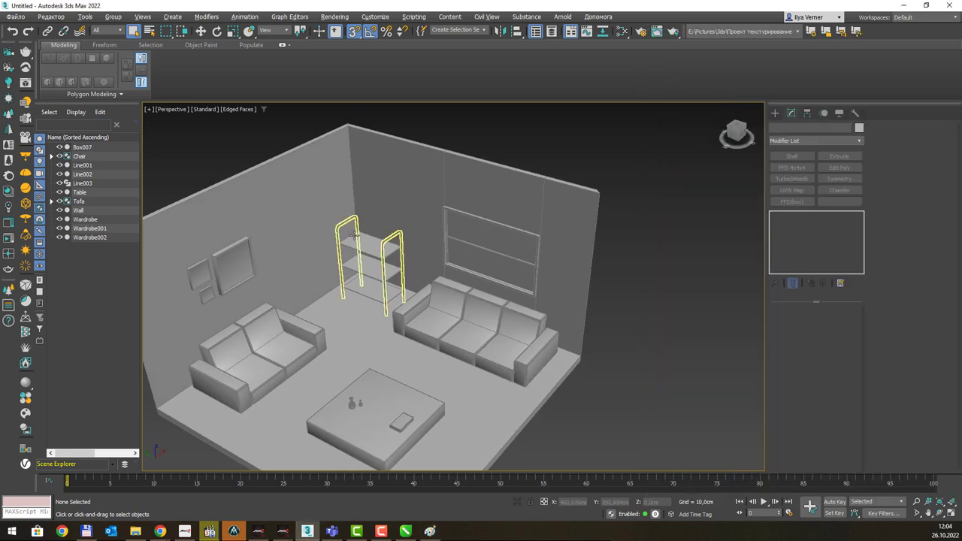
Group the shelf frame and its three boards into a group named 'Shelf'.
left_click(369, 244)
scroll(368, 244, "up", 4)
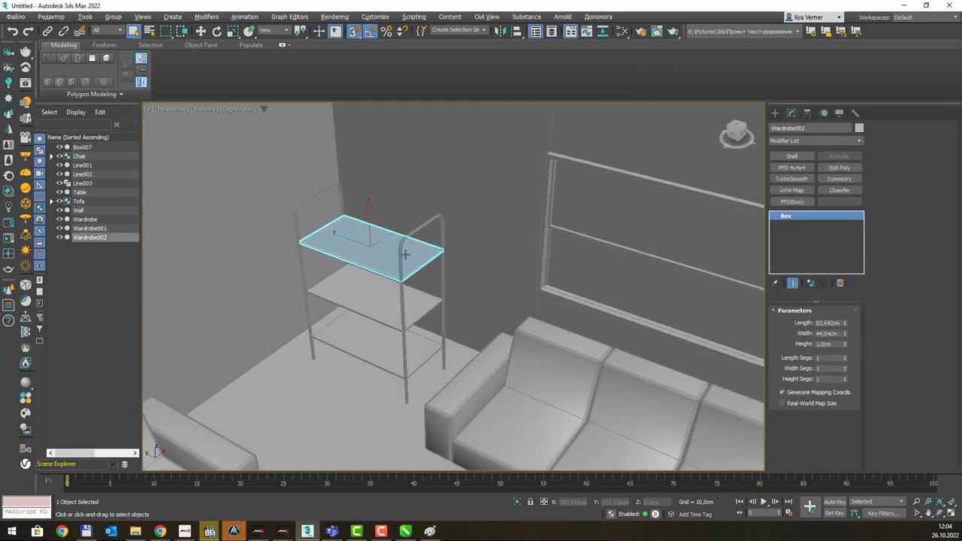
left_click(405, 255, "ctrl")
left_click(381, 294, "ctrl")
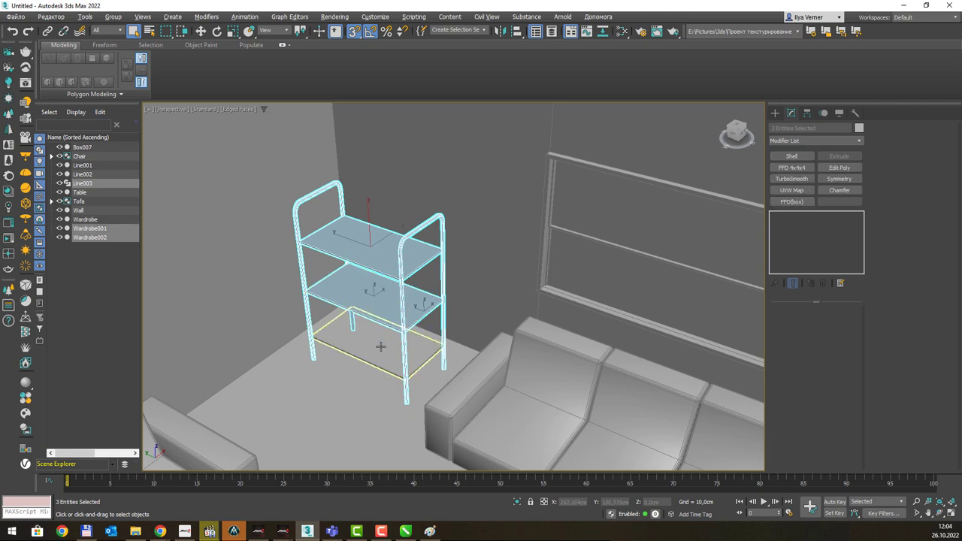
left_click(382, 342, "ctrl")
left_click(113, 16)
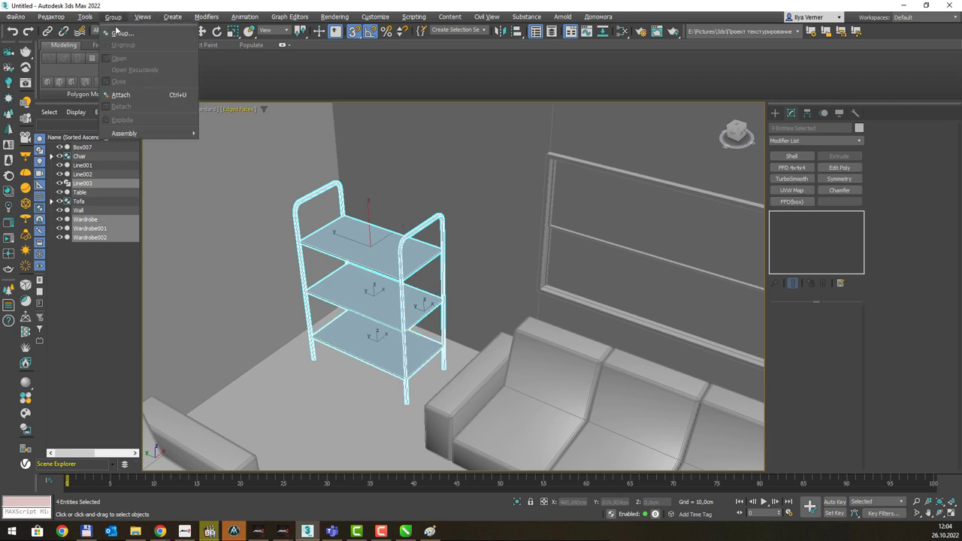
left_click(120, 33)
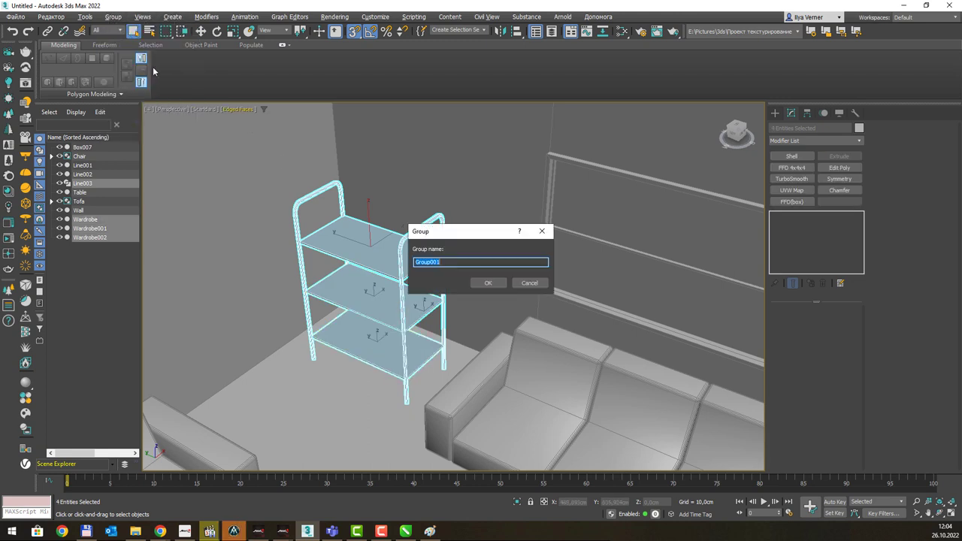
type("Shelf")
key("Return")
Move the shelf group near the wall, checking it against the reference render.
key("w")
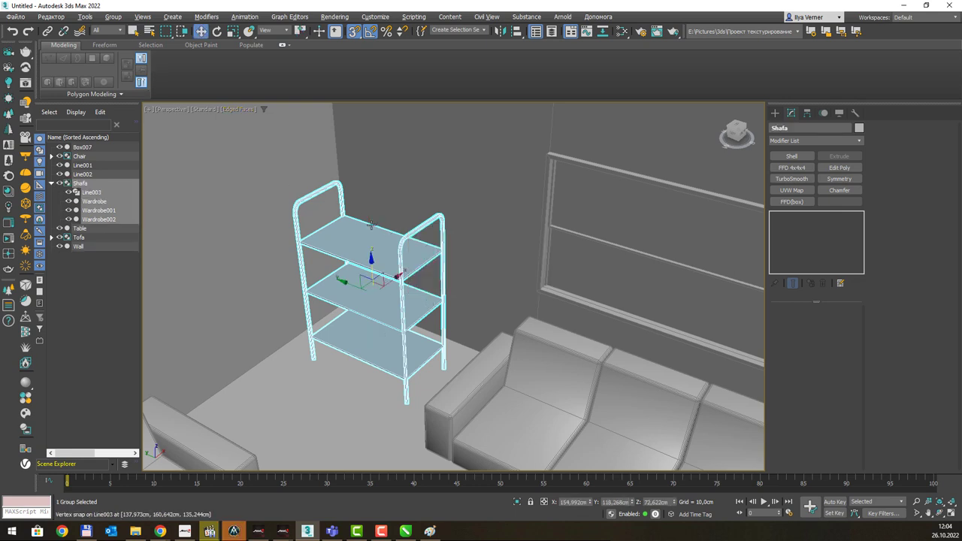
left_click_drag(394, 294, 399, 274)
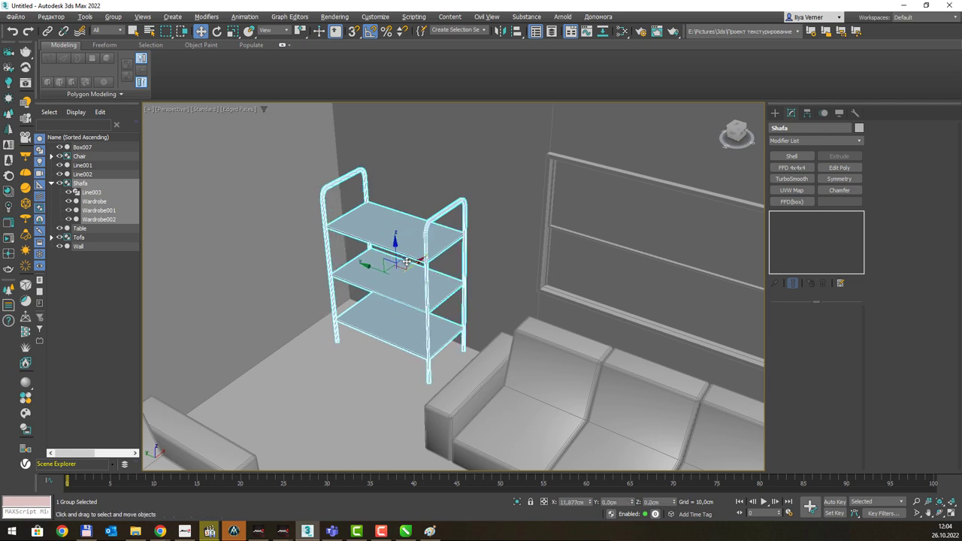
mouse_move(399, 274)
left_mouse_down()
mouse_move(401, 264)
mouse_move(361, 272)
left_mouse_up()
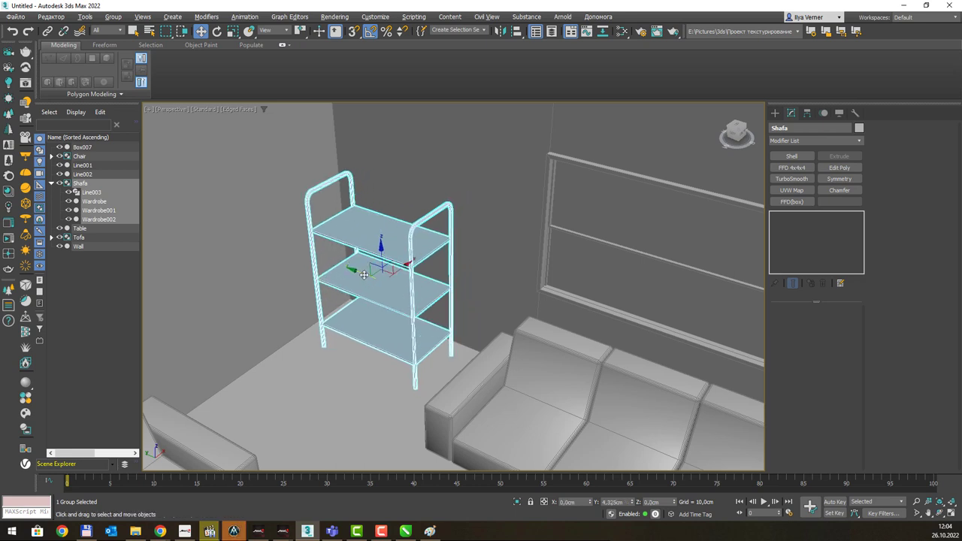
key("alt+Tab")
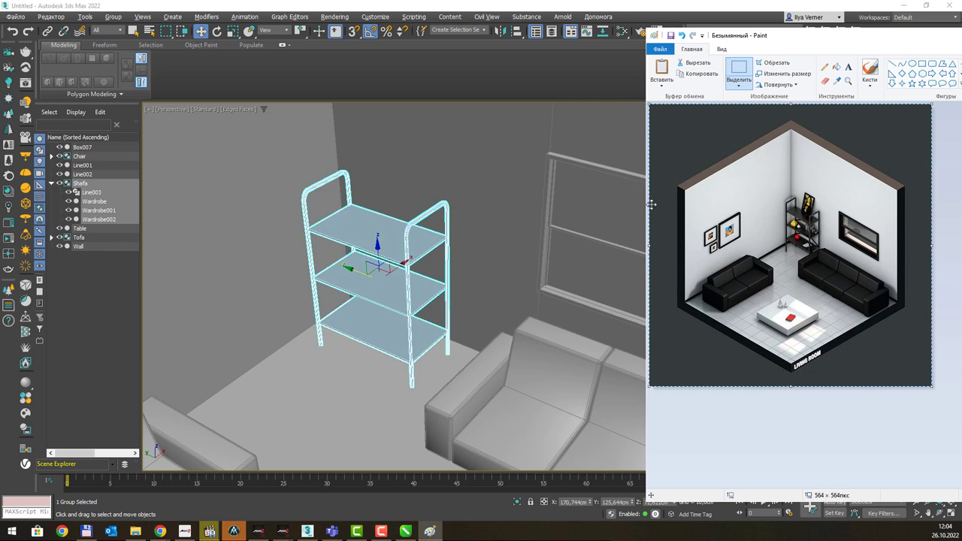
key("alt+Tab")
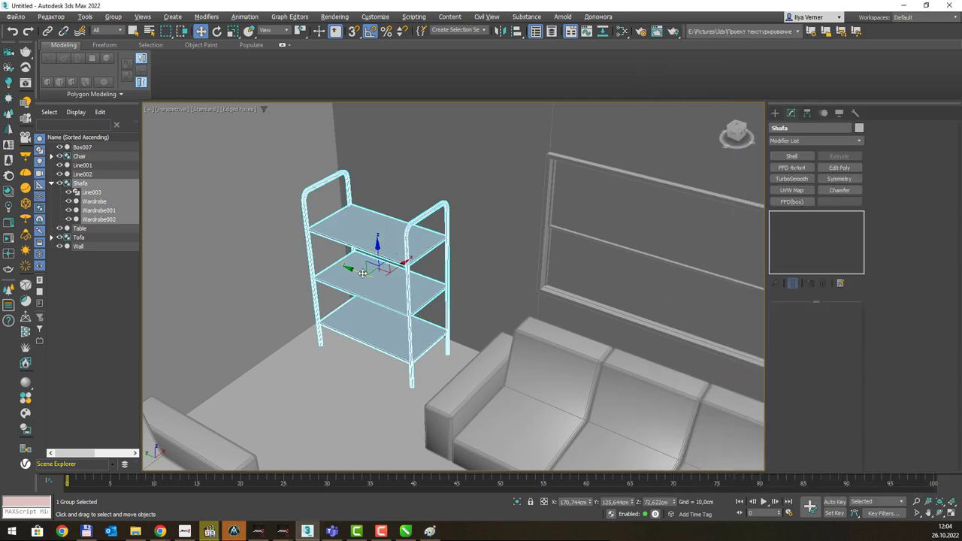
left_click_drag(365, 273, 355, 267)
Compare the scene with the Paint reference render and frame the shelf in view.
key("alt+Tab")
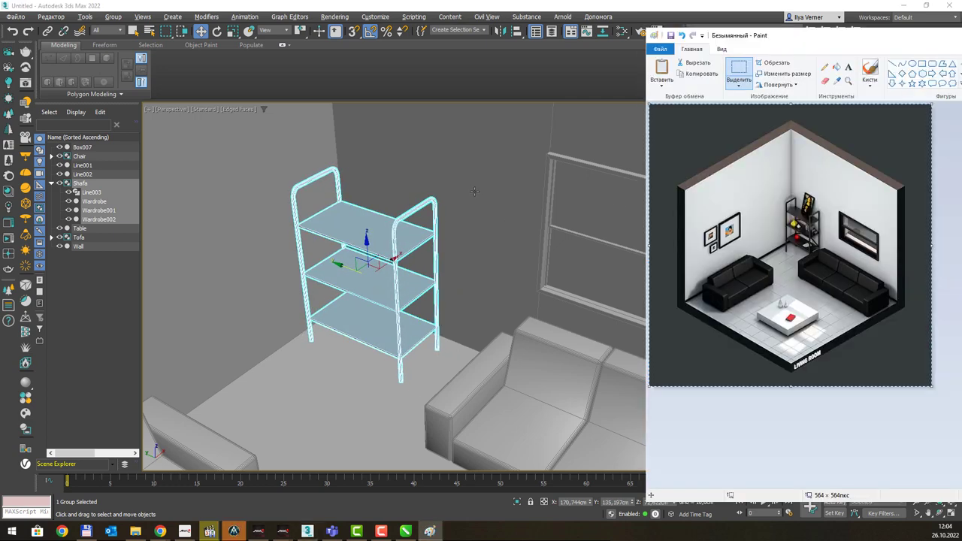
scroll(469, 193, "down", 5)
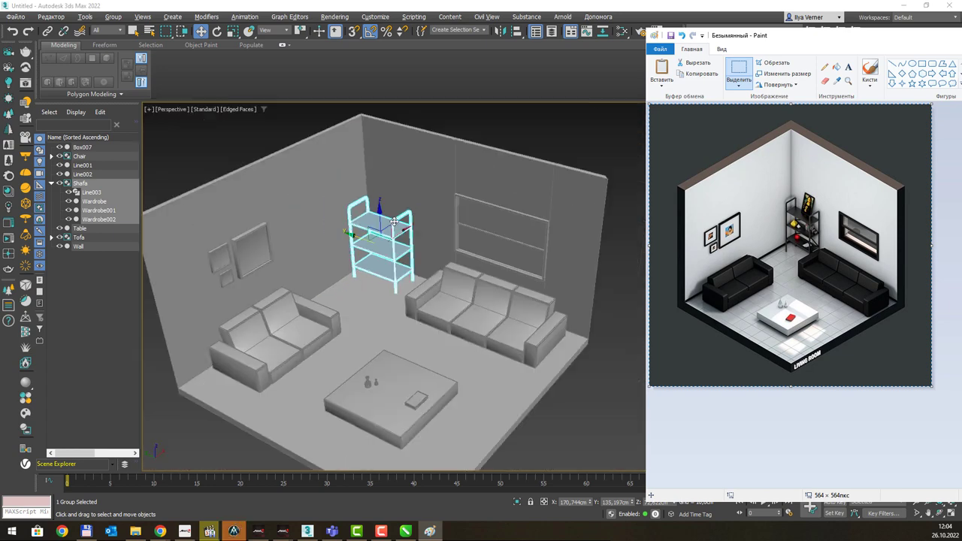
scroll(430, 203, "down", 2)
key("alt+Tab")
key("z")
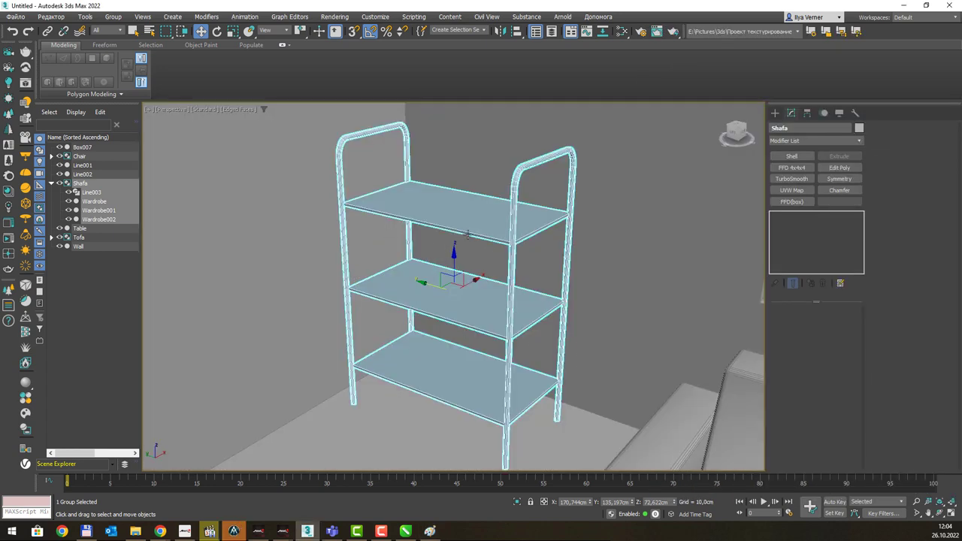
scroll(499, 214, "down", 3)
scroll(494, 217, "down", 2)
key("alt+Tab")
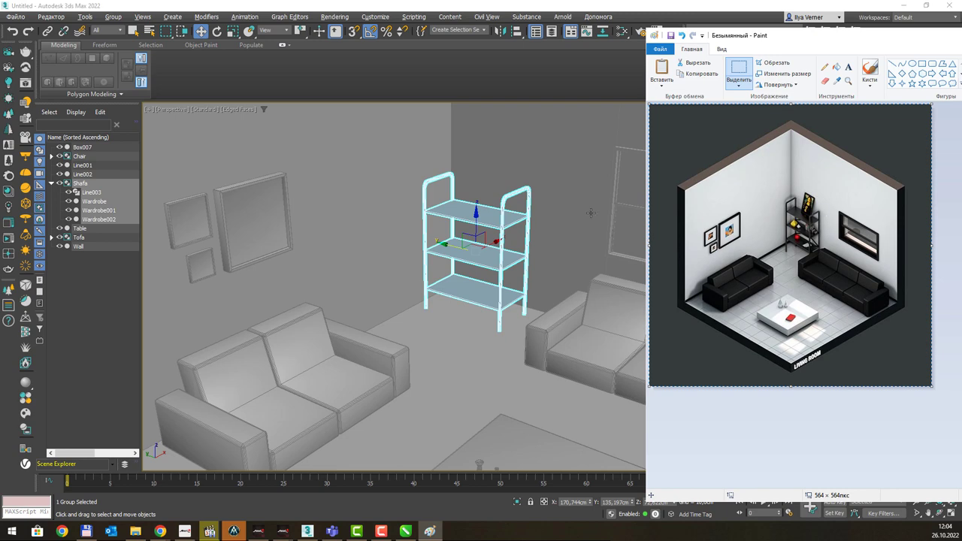
Select the Tofa sofa-and-frames group and nudge it slightly right and up.
left_click(187, 211)
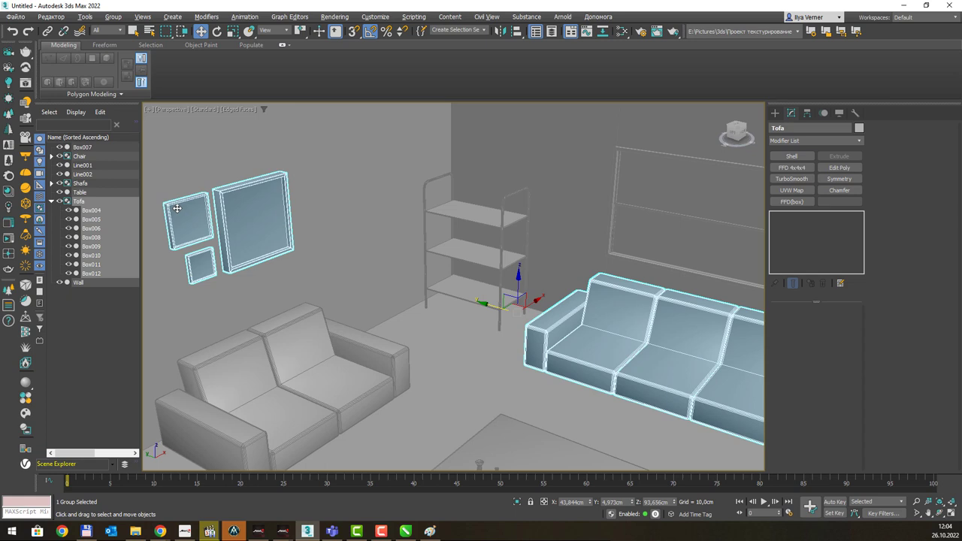
scroll(227, 189, "down", 3)
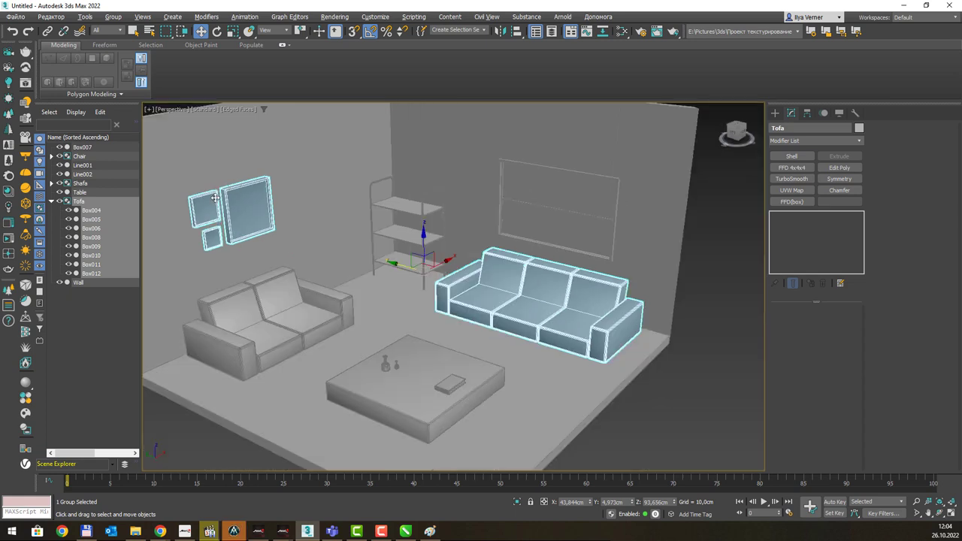
middle_click_drag(234, 180, 259, 261)
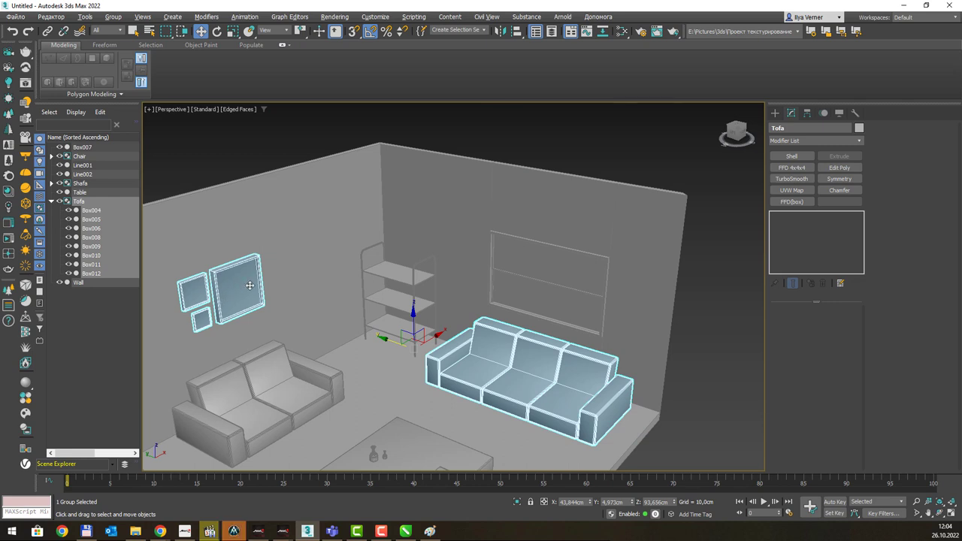
scroll(252, 283, "down", 3)
scroll(267, 293, "down", 2)
left_click(251, 215)
left_click(254, 288)
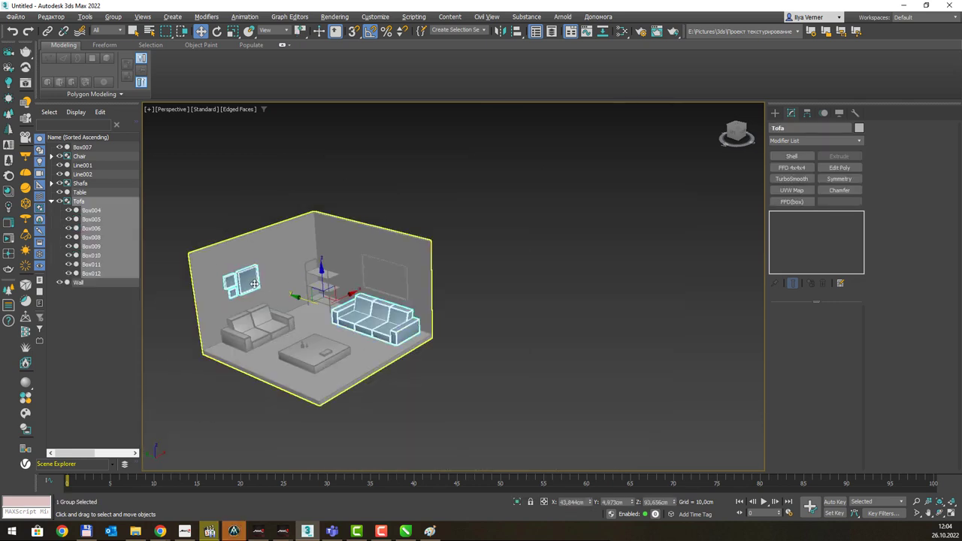
left_click_drag(354, 291, 365, 280)
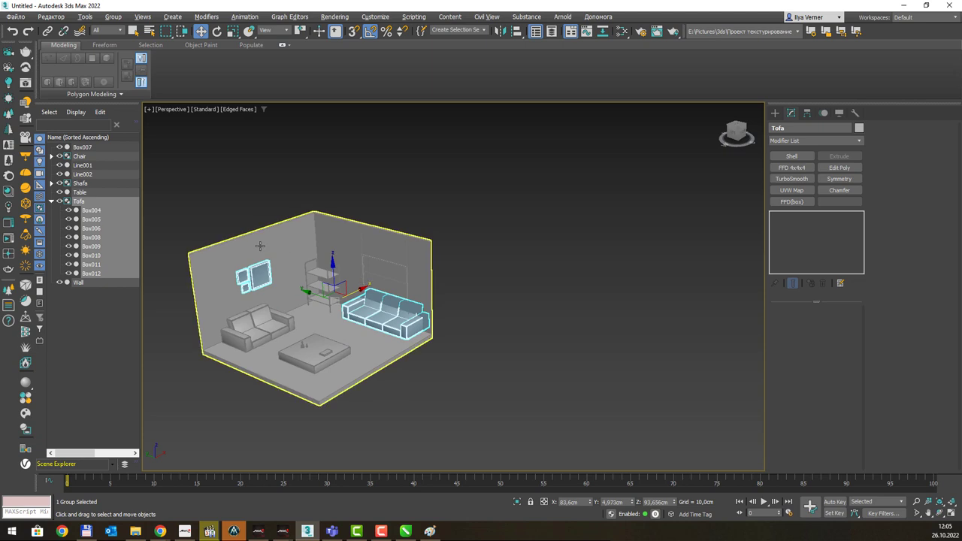
scroll(259, 246, "up", 3)
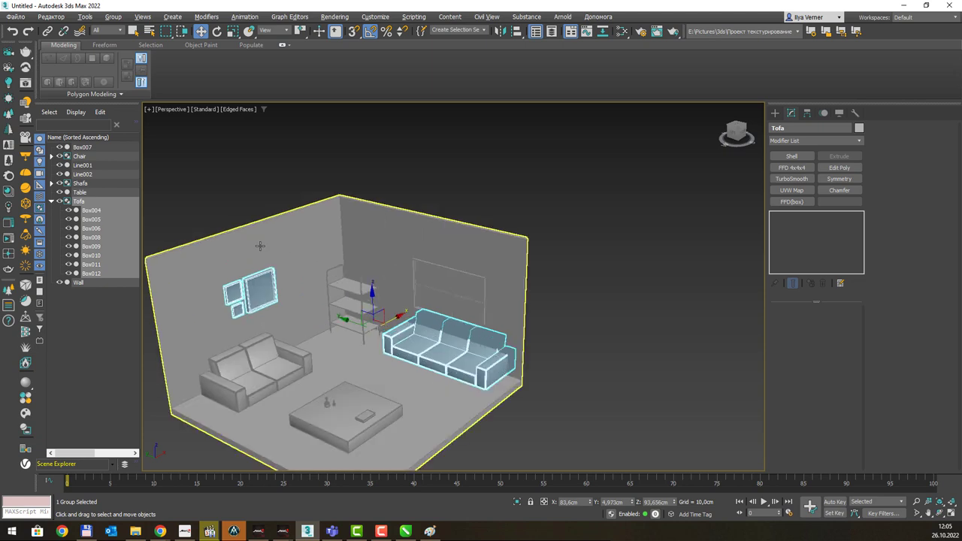
Ungroup the sofa set and make an instanced copy of the small wall picture frame.
left_click(115, 18)
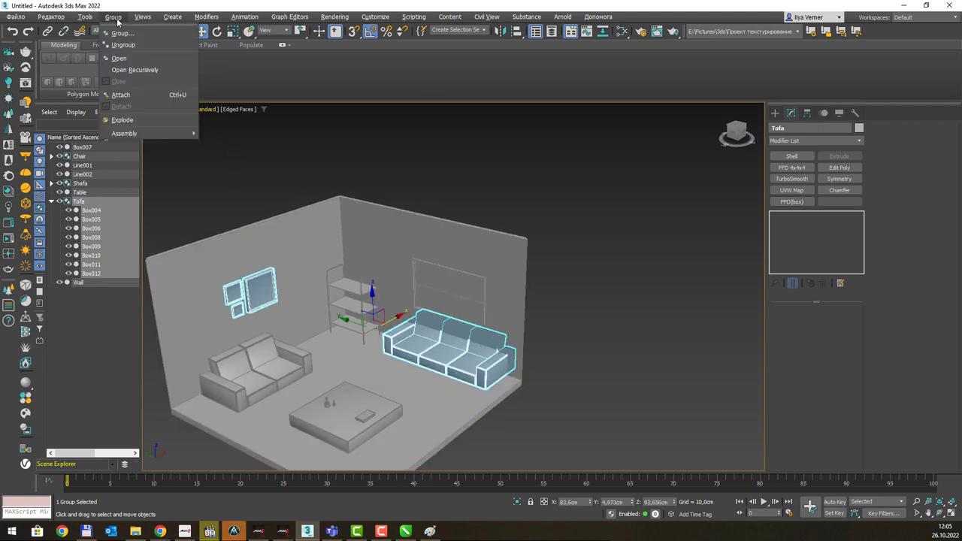
left_click(145, 45)
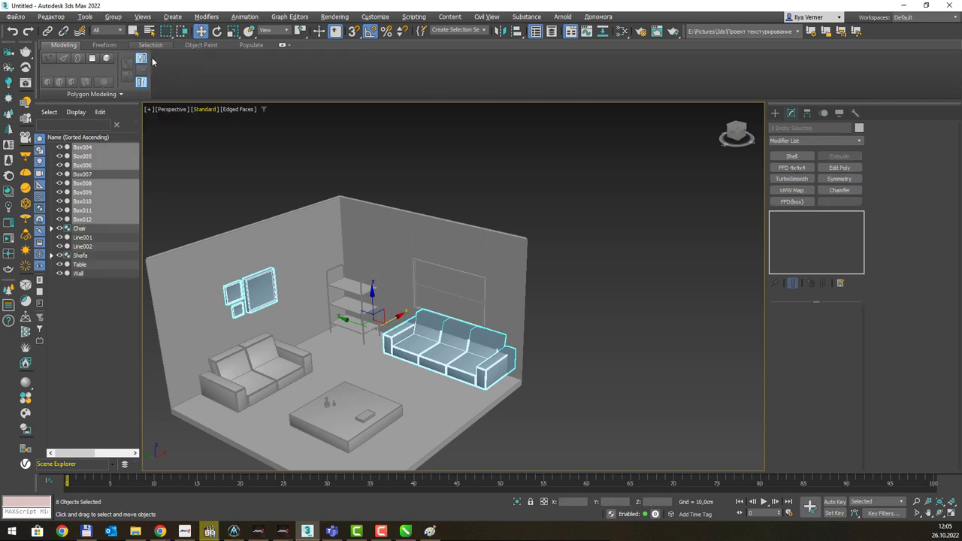
left_click(365, 172)
left_click(239, 293)
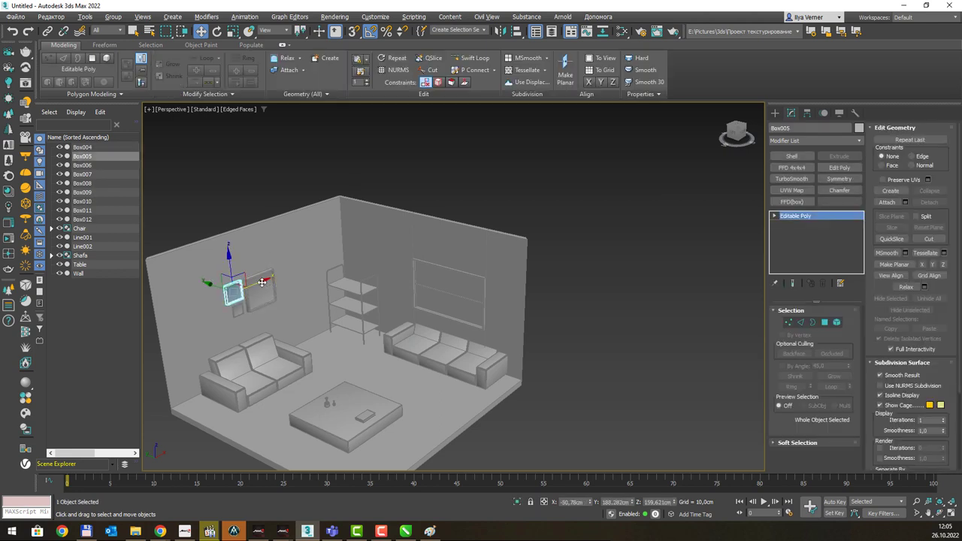
left_click_drag(238, 291, 306, 267, "shift")
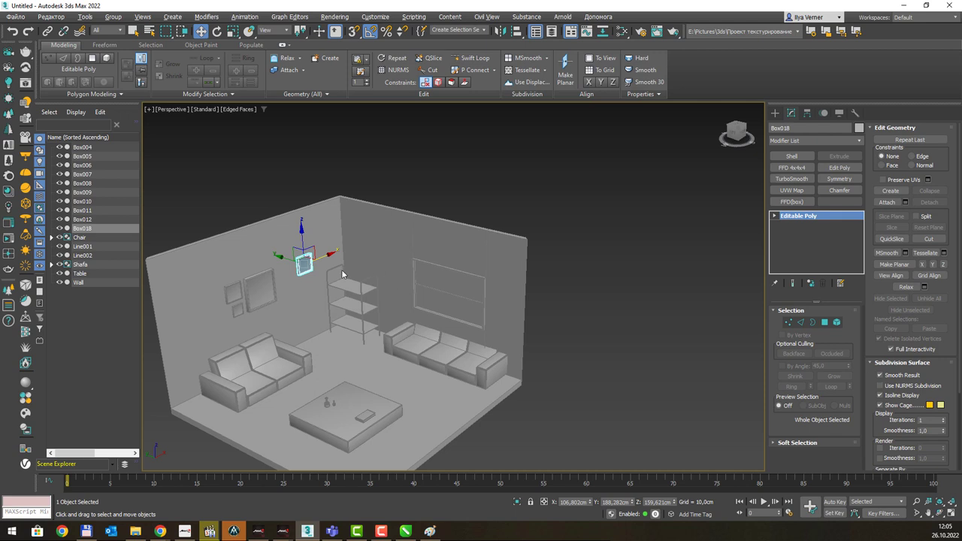
Rotate the frame copy 90° about its vertical axis using Angle Snap.
key("e")
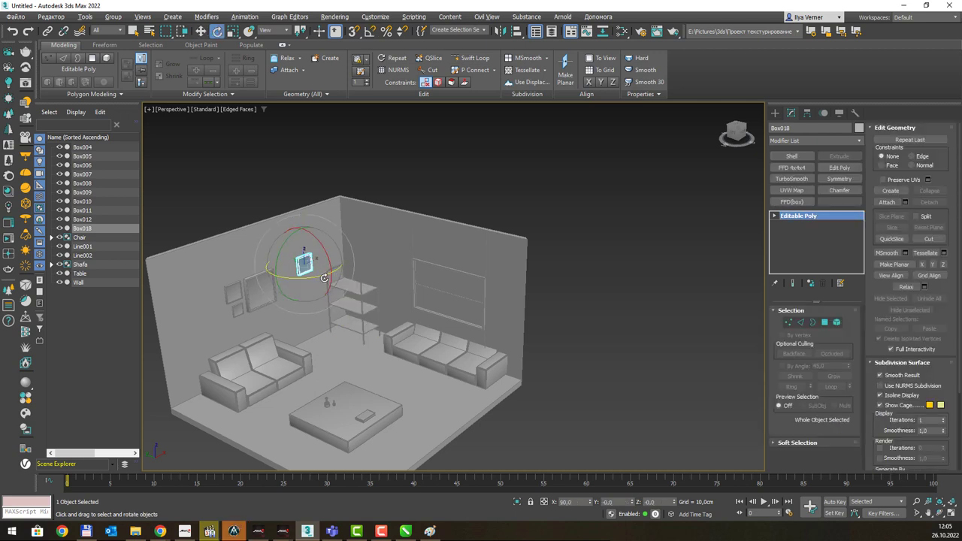
left_click_drag(324, 277, 266, 276)
key("a")
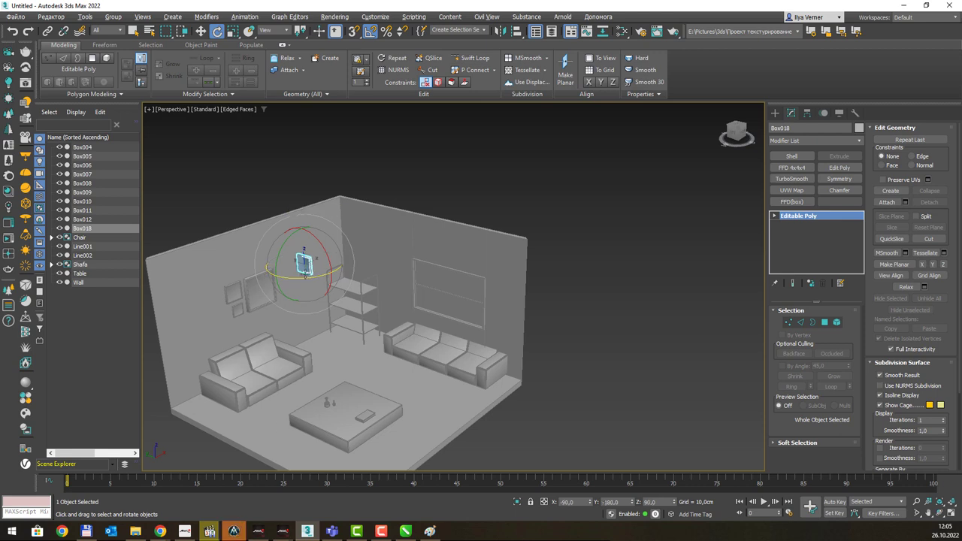
key("w")
Centre-align the frame copy to the shelf on X/Y and lower it onto the shelf top.
key("alt+a")
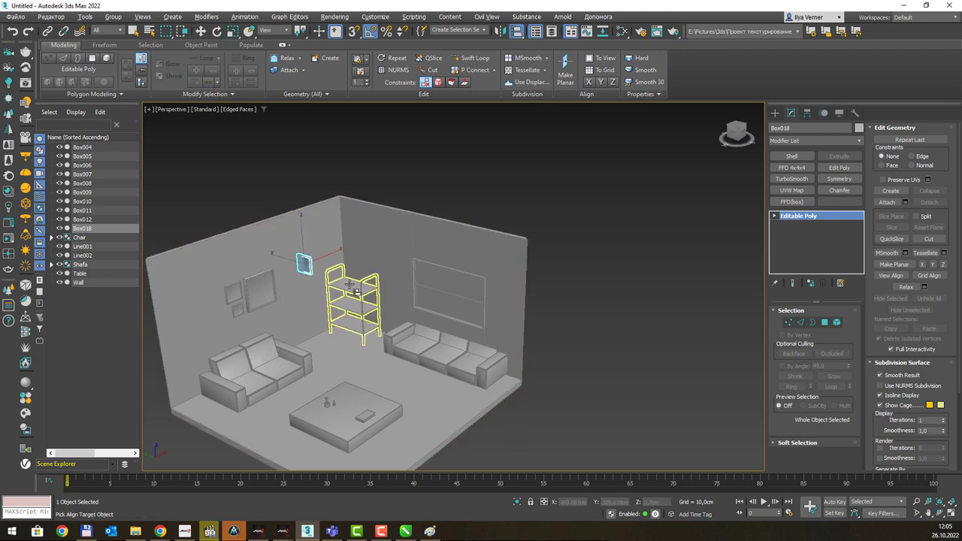
left_click(350, 284)
left_click(435, 200)
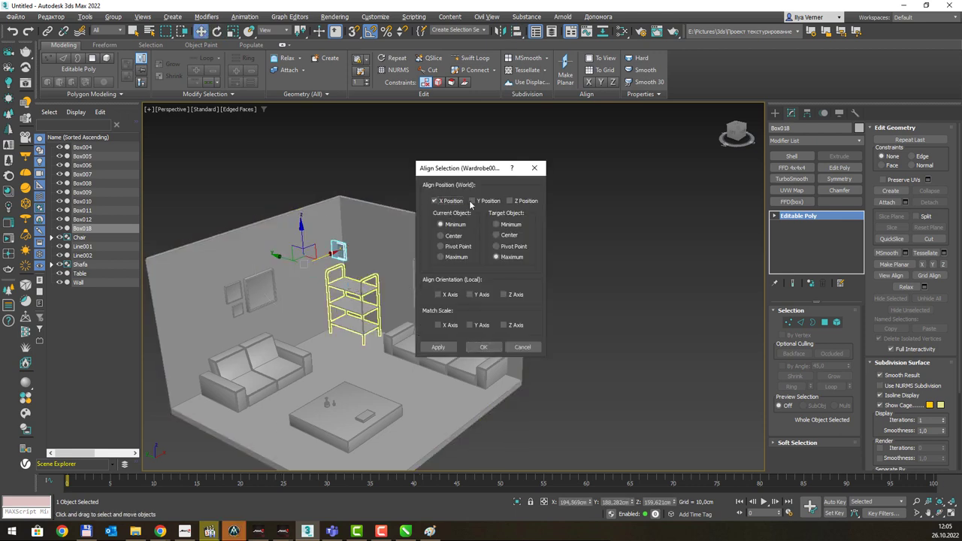
left_click(442, 235)
left_click(508, 236)
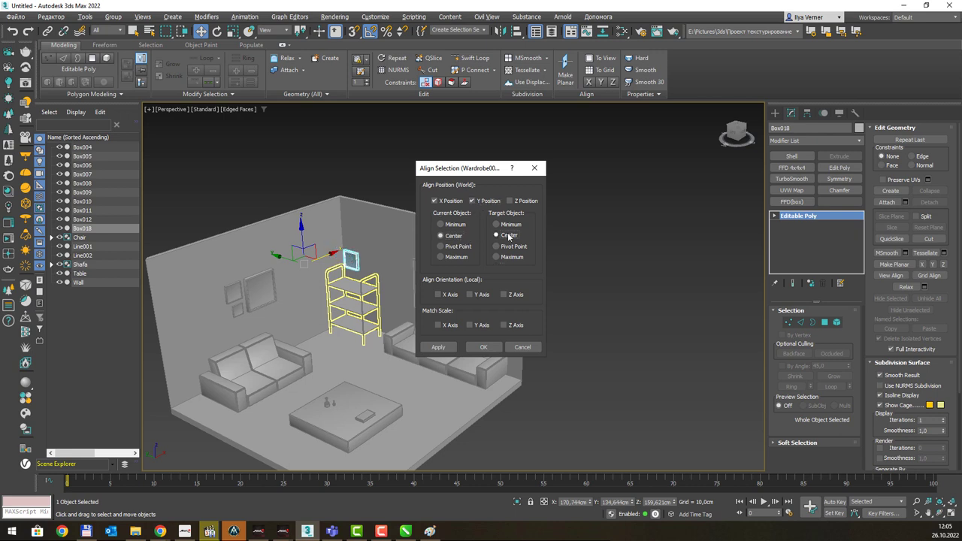
left_click(438, 346)
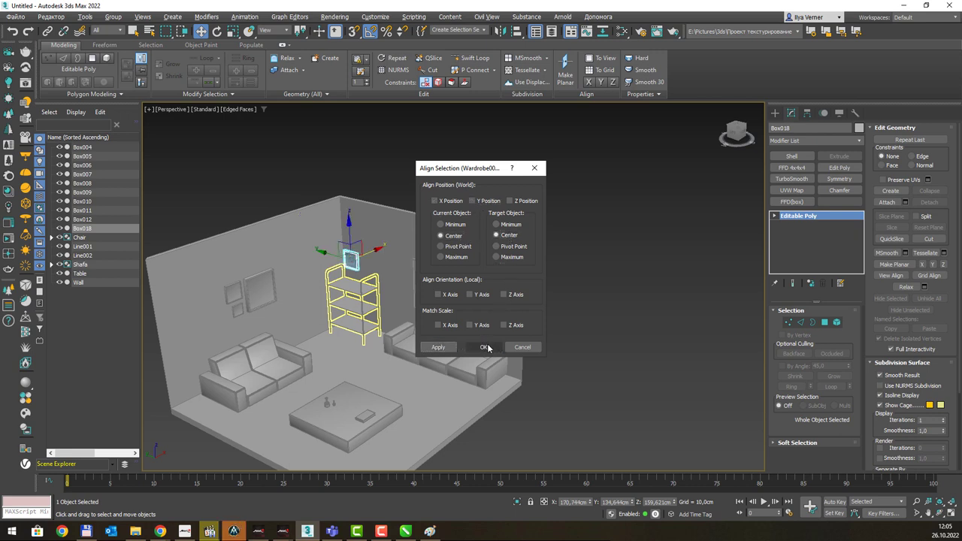
left_click(483, 346)
left_click_drag(349, 235, 348, 250)
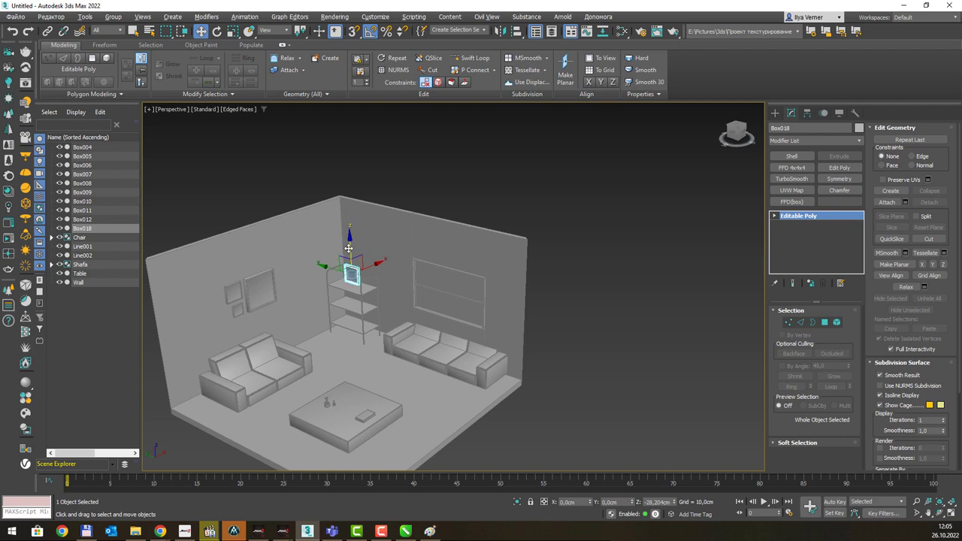
Select the frame's top vertices and raise them to make the frame taller.
scroll(343, 264, "up", 4)
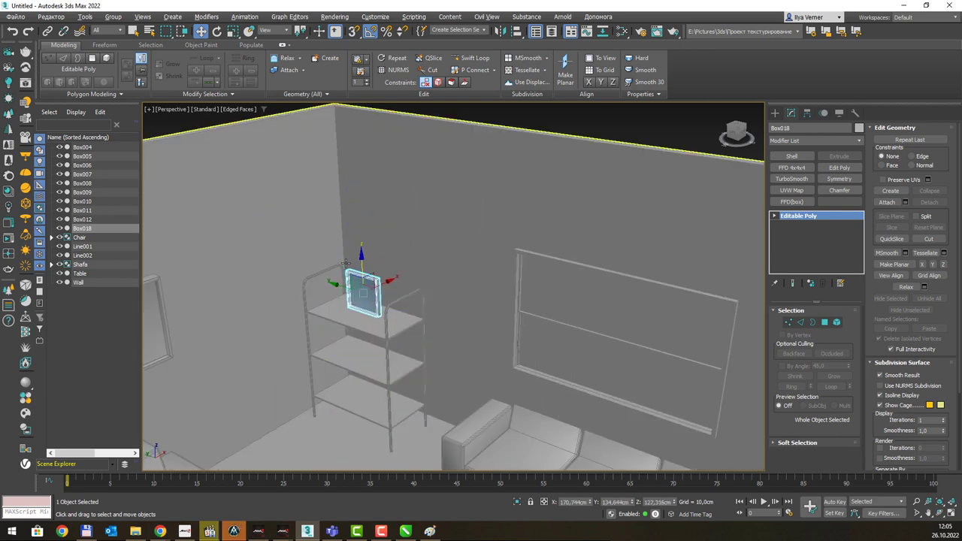
key("alt+Tab")
key("alt+Tab")
scroll(352, 271, "up", 2)
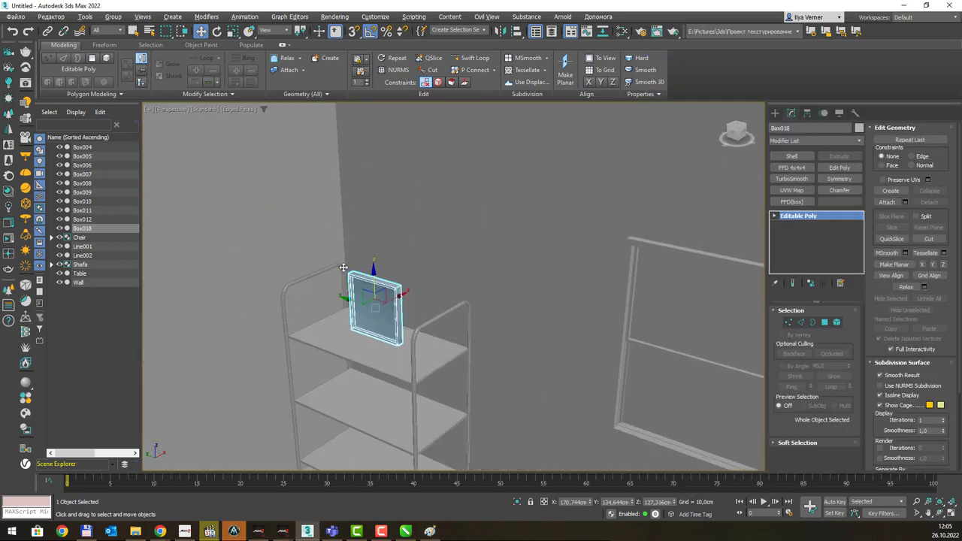
scroll(352, 271, "up", 2)
scroll(421, 291, "up", 2)
key("1")
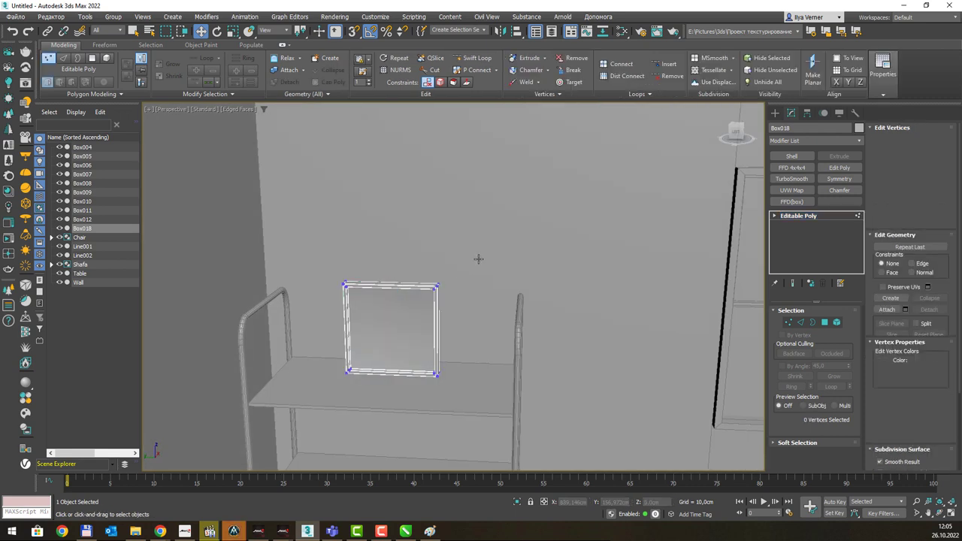
left_click_drag(461, 324, 472, 324)
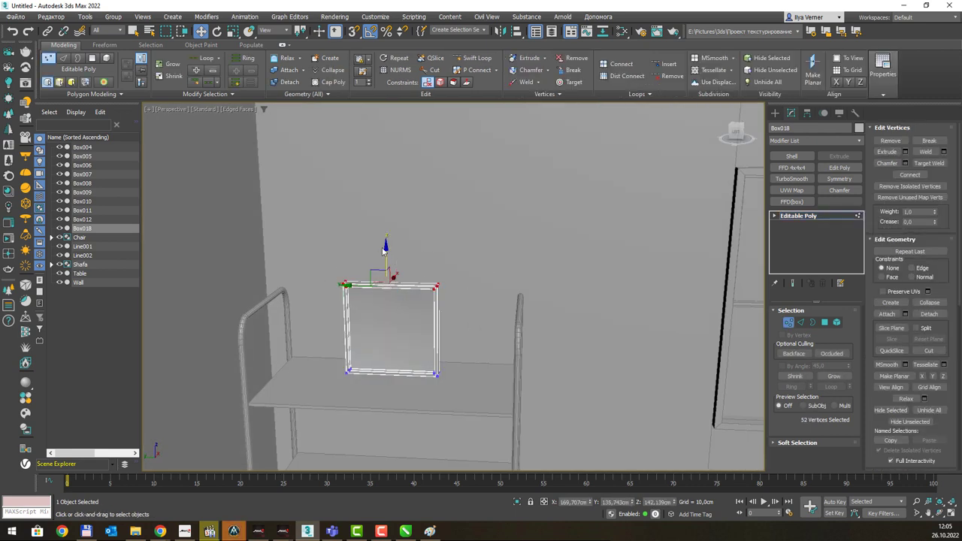
left_click_drag(386, 254, 394, 203)
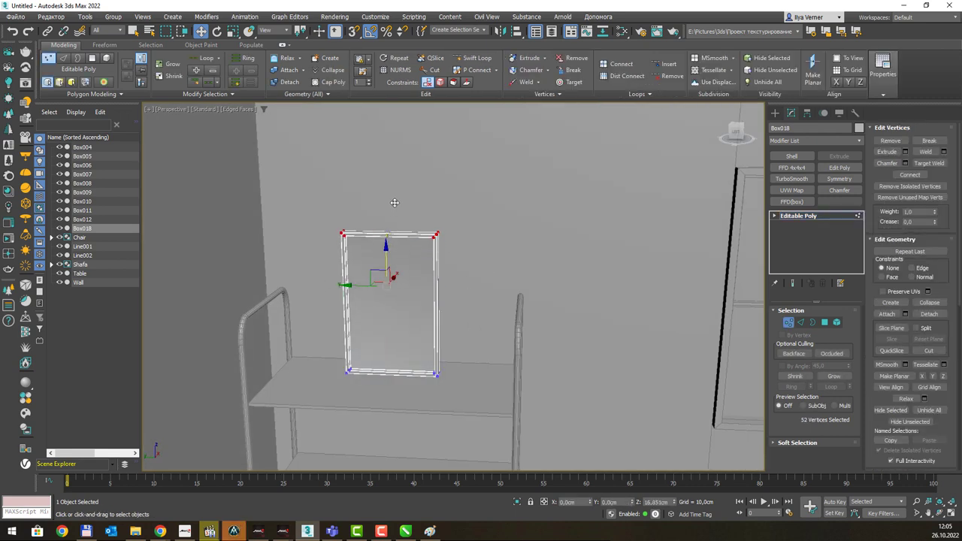
Narrow the frame by moving its right vertices left, then lower the top slightly.
left_click_drag(407, 399, 407, 398)
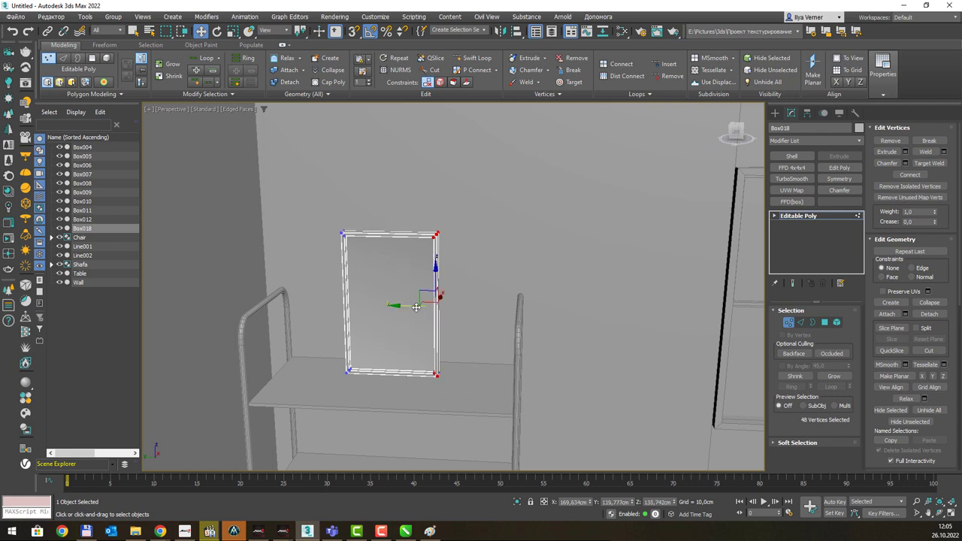
left_click_drag(415, 306, 407, 307)
left_click_drag(319, 204, 468, 268)
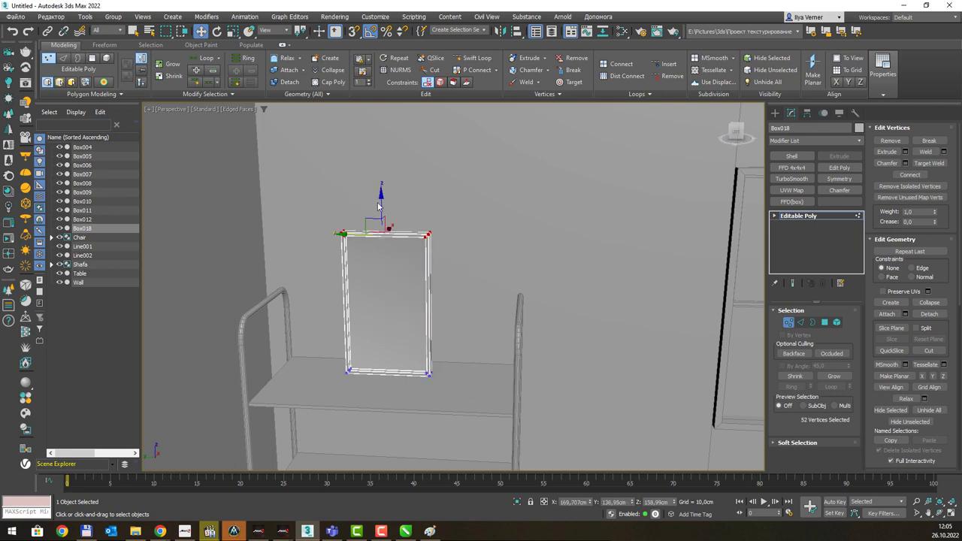
left_click_drag(382, 199, 380, 216)
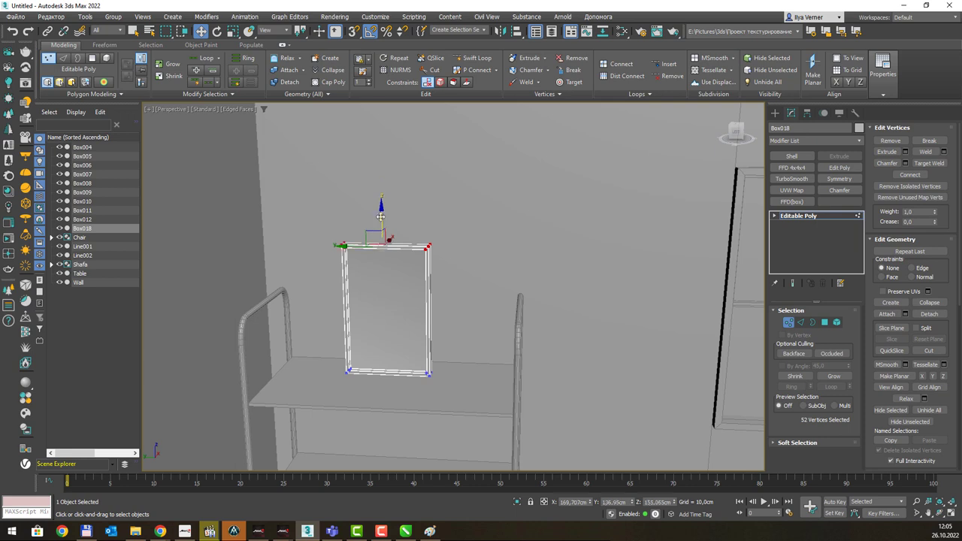
key("alt+Tab")
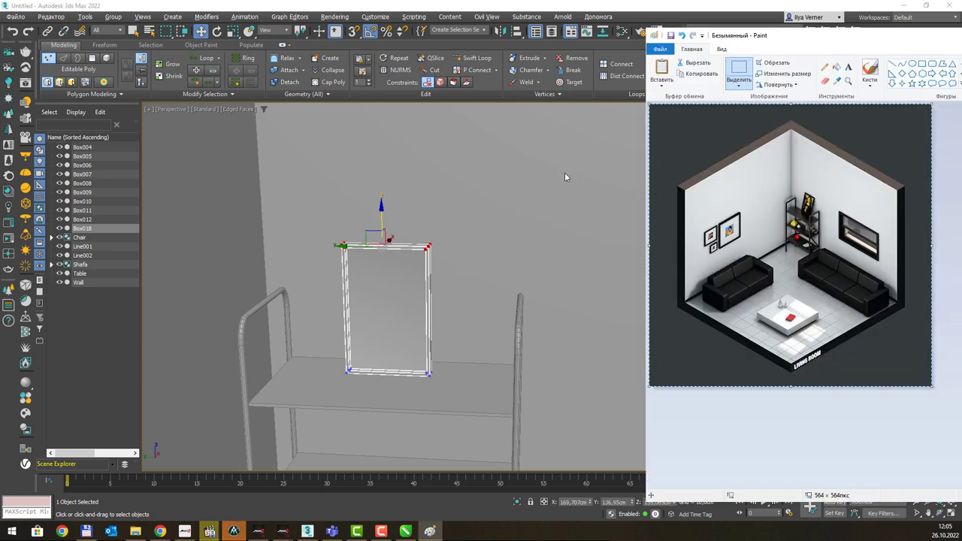
key("alt+Tab")
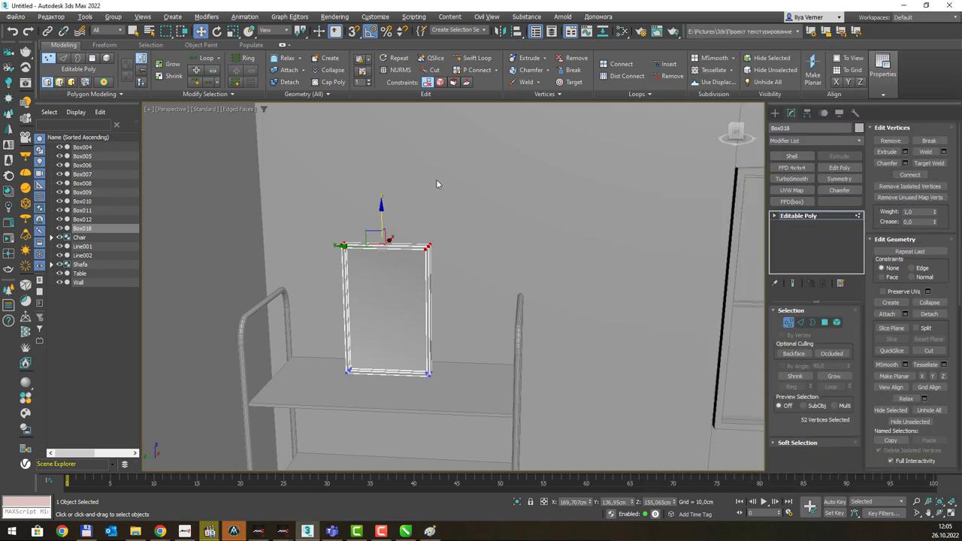
Return to object level and shift the Shafa shelf group slightly right and up.
left_click(798, 215)
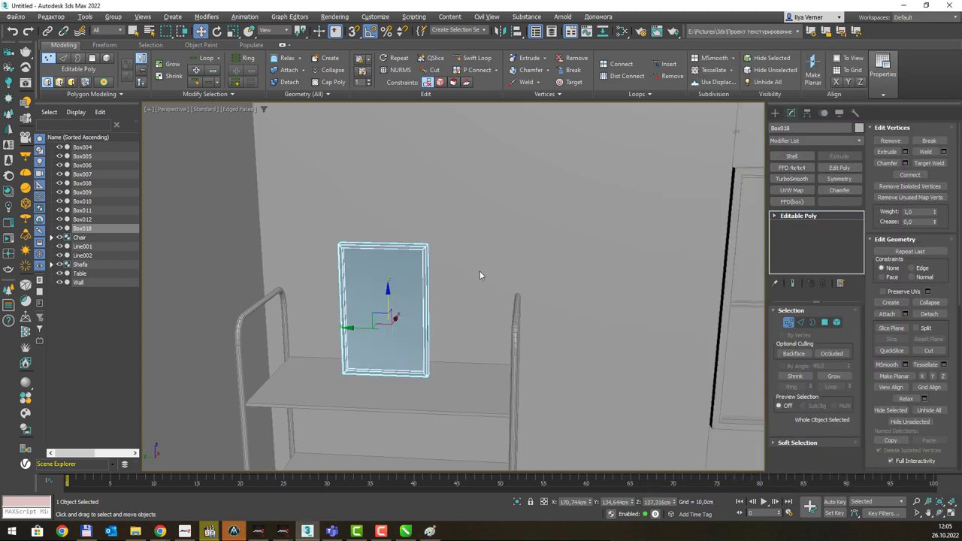
mouse_move(616, 262)
middle_mouse_down("alt")
mouse_move(429, 263)
mouse_move(469, 366)
middle_mouse_up("alt")
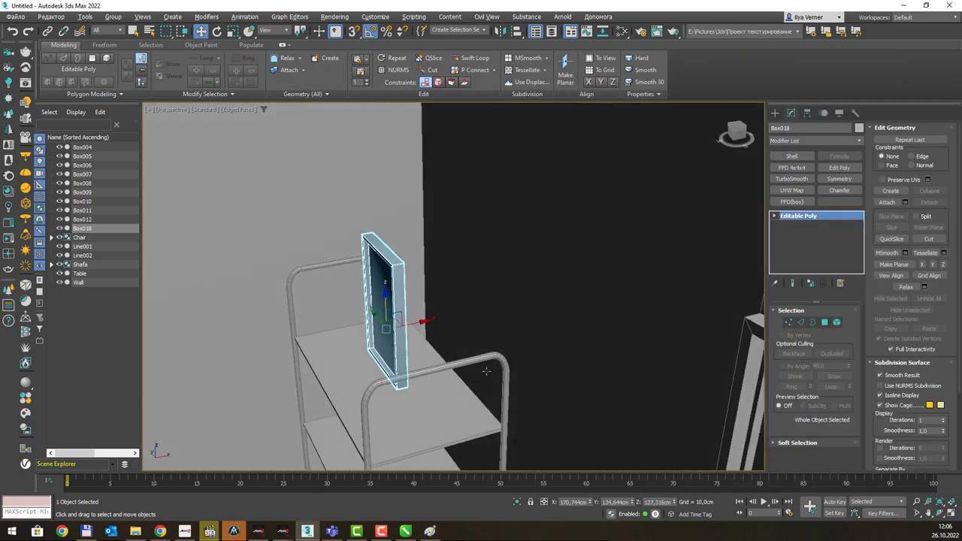
left_click(466, 362)
scroll(466, 362, "down", 5)
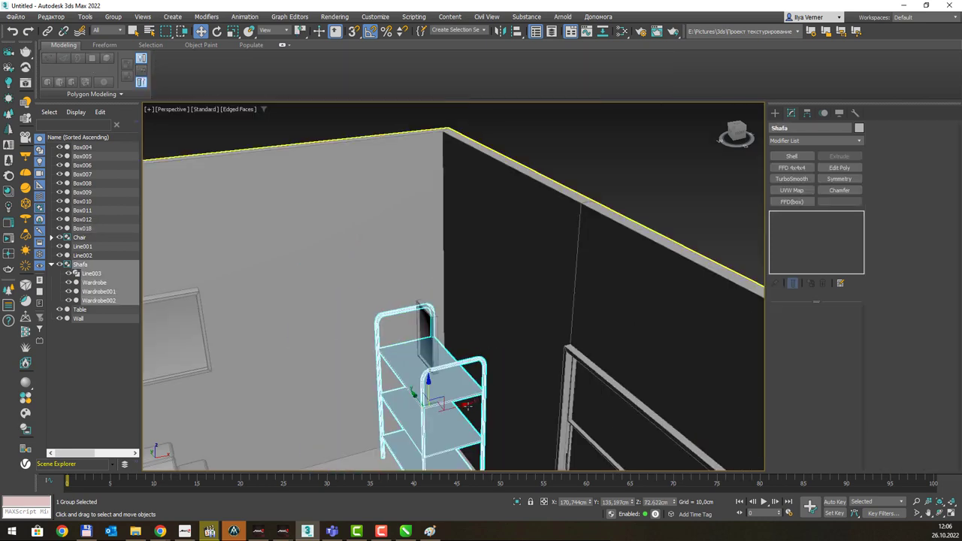
left_click(468, 405)
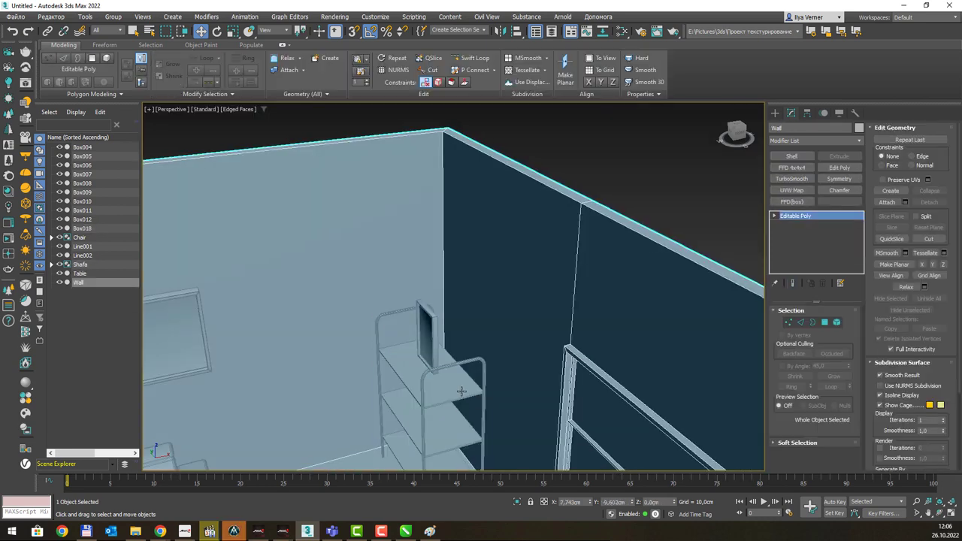
left_click(472, 408)
left_click_drag(472, 409, 482, 398)
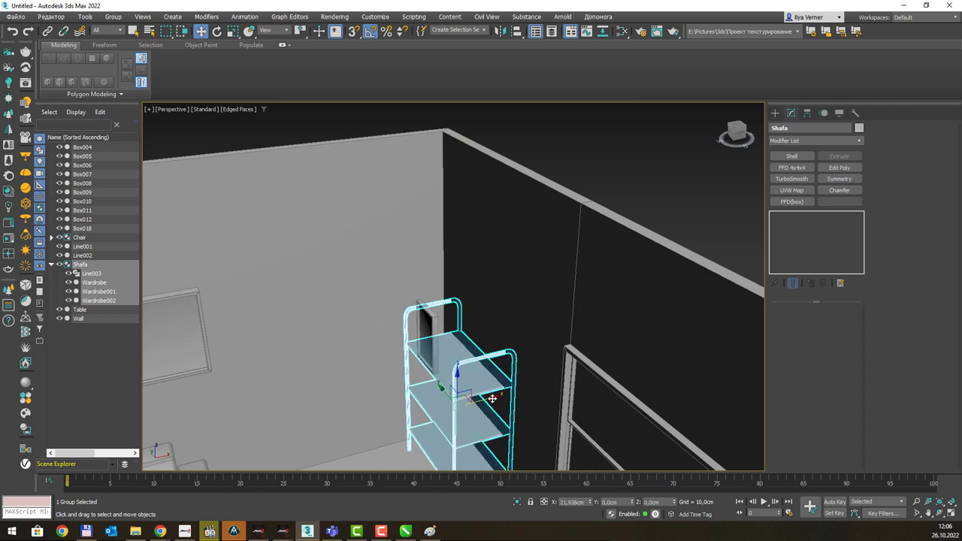
Slide Box018 along the shelf and tilt it about -15° in Front view.
left_click(435, 336)
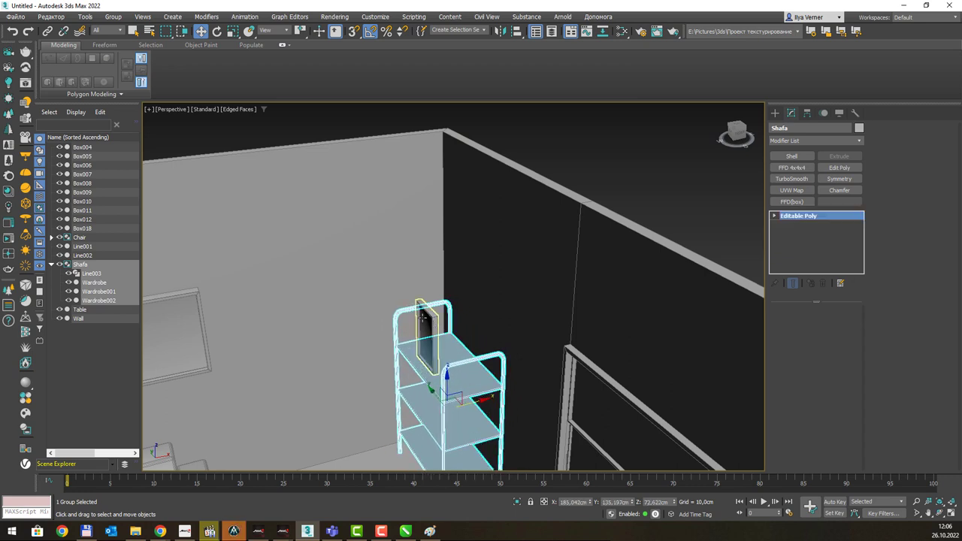
left_click_drag(460, 339, 489, 336)
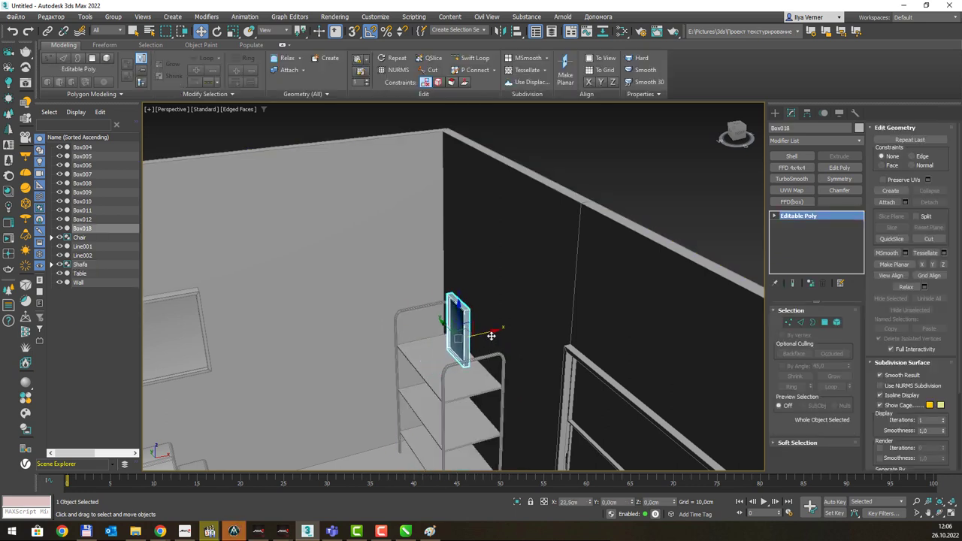
middle_click_drag(488, 336, 536, 329, "alt")
key("e")
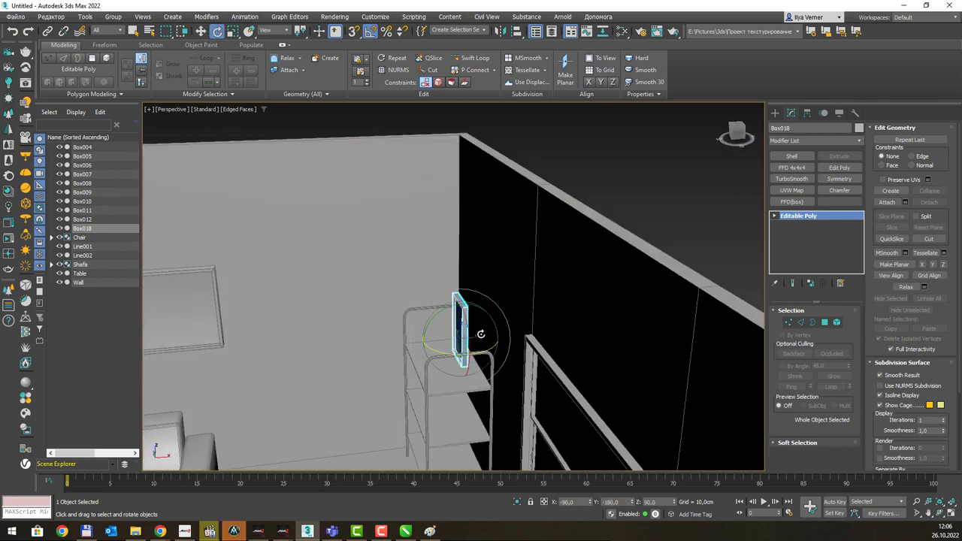
key("f")
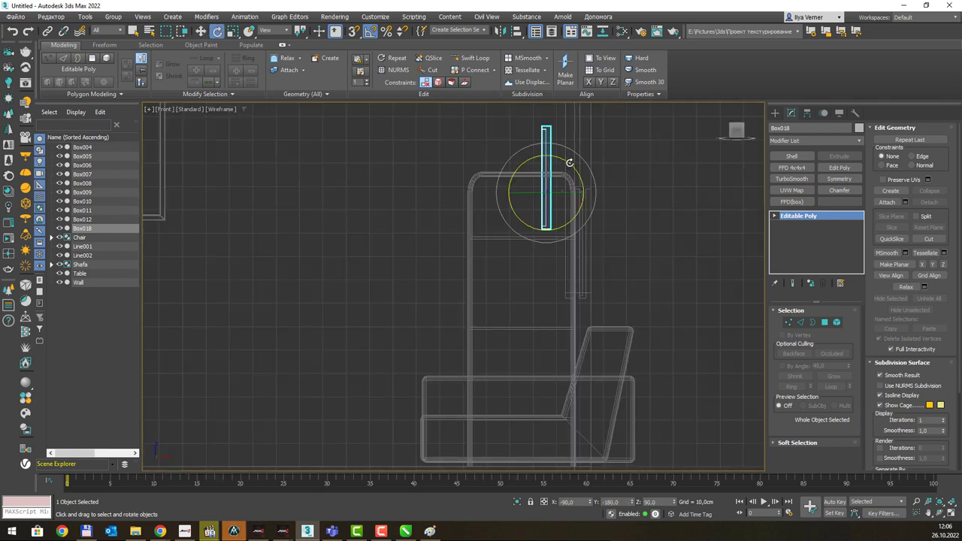
left_click_drag(570, 163, 576, 166)
scroll(576, 166, "up", 3)
scroll(576, 166, "up", 2)
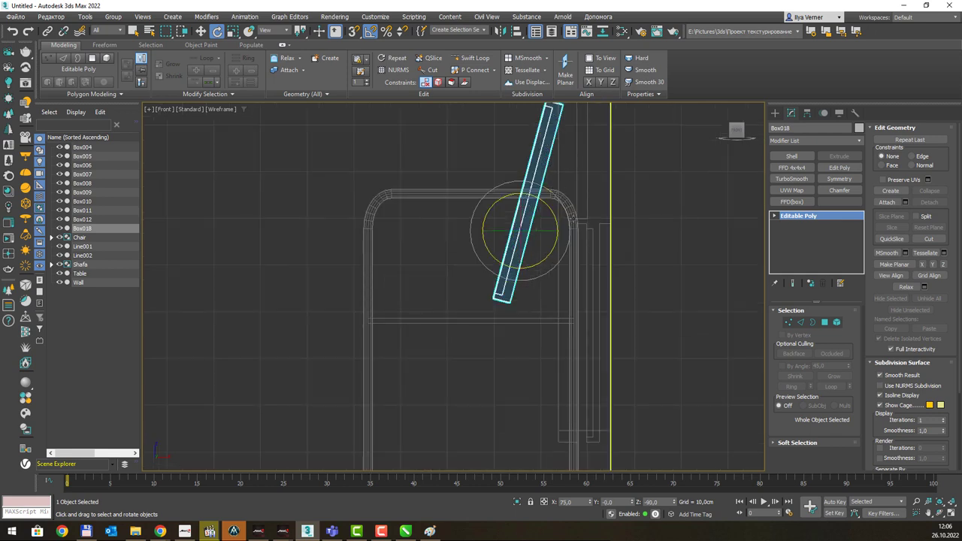
Lower the tilted frame onto the shelf and go back to the perspective view.
key("w")
left_click_drag(539, 215, 531, 229)
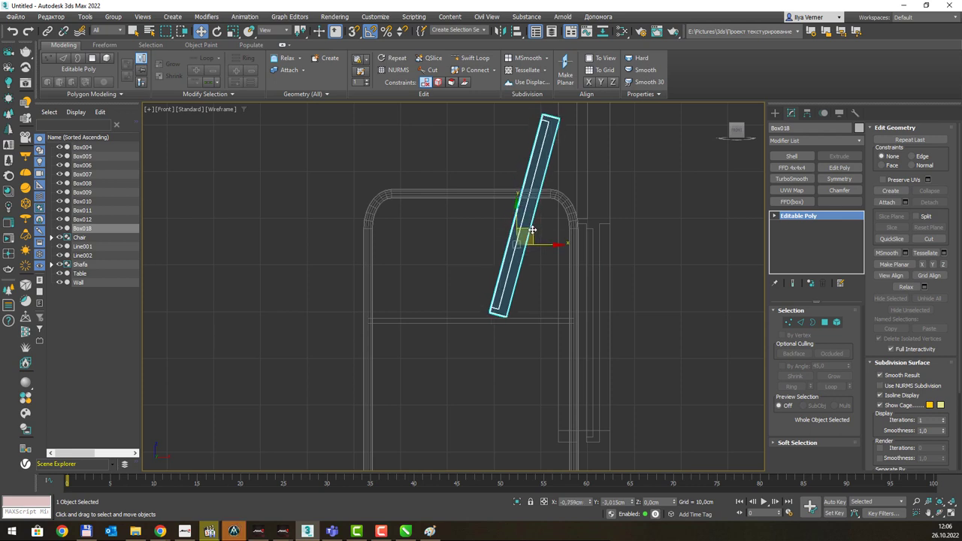
key("p")
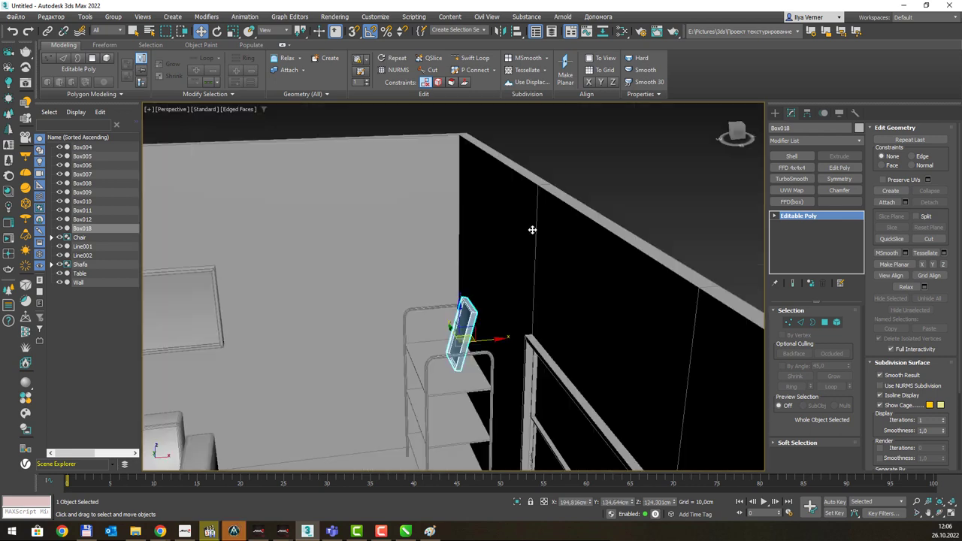
mouse_move(522, 247)
middle_mouse_down("alt")
mouse_move(576, 248)
mouse_move(490, 247)
middle_mouse_up("alt")
scroll(584, 246, "up", 2)
Compare with the reference and shift the three wall frames Box004–Box006 left along the wall.
scroll(584, 245, "down", 3)
key("alt+Tab")
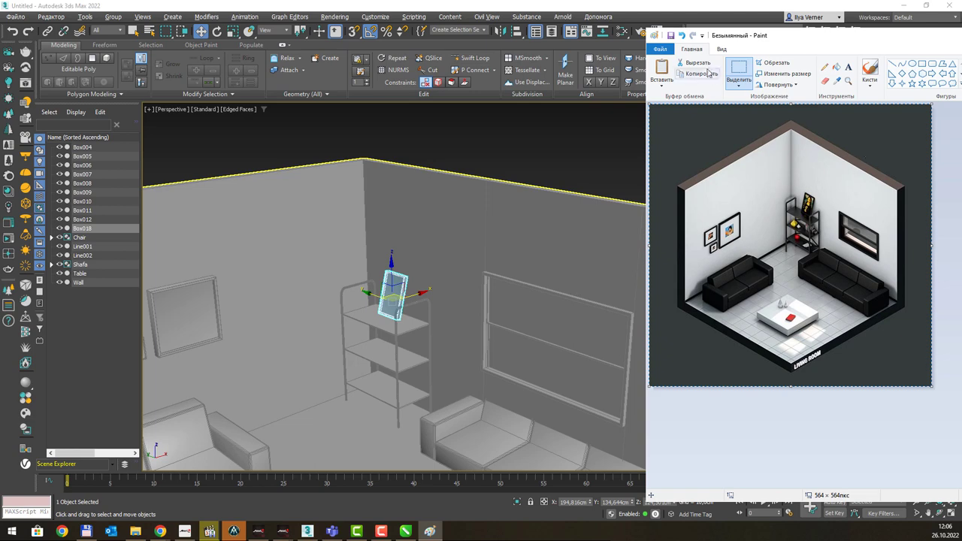
left_click(531, 241)
scroll(531, 241, "down", 3)
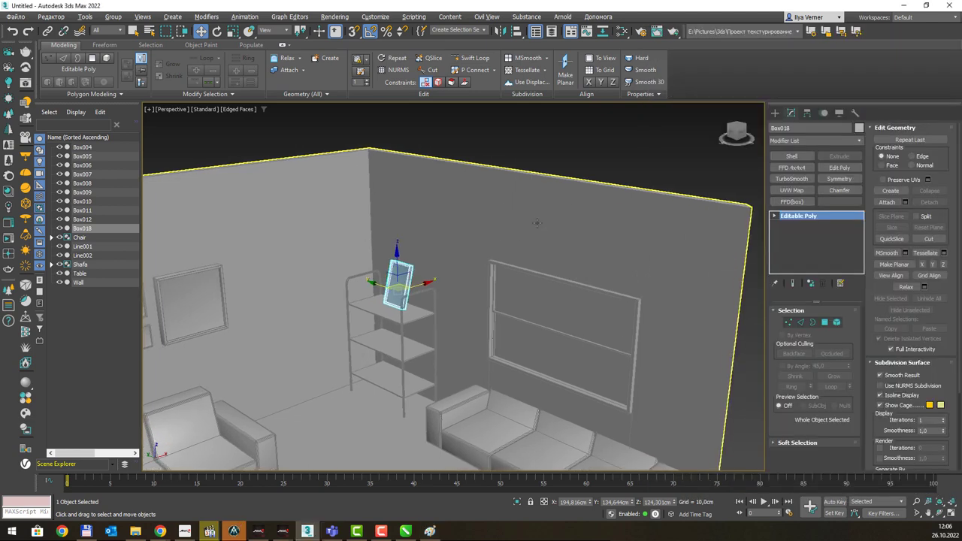
scroll(519, 276, "up", 1)
key("alt+Tab")
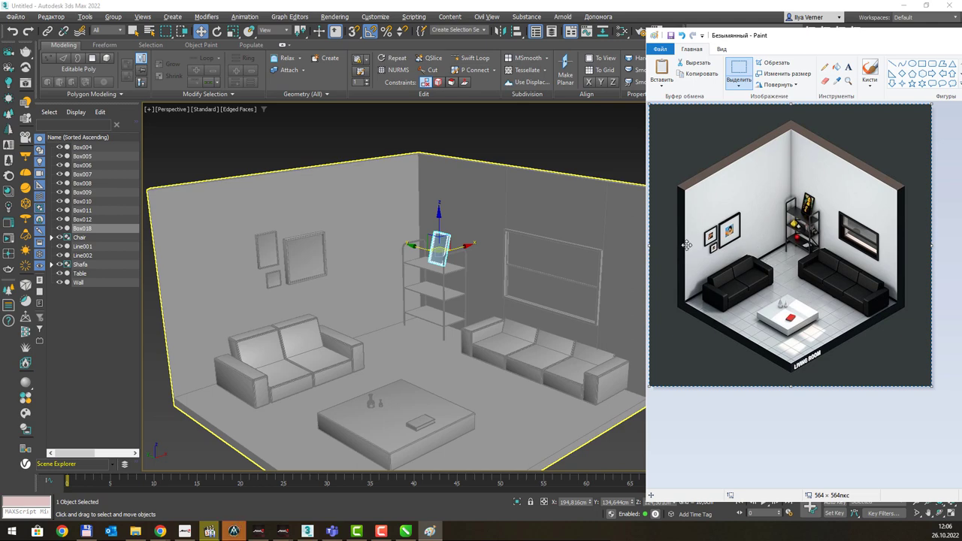
left_click(304, 240)
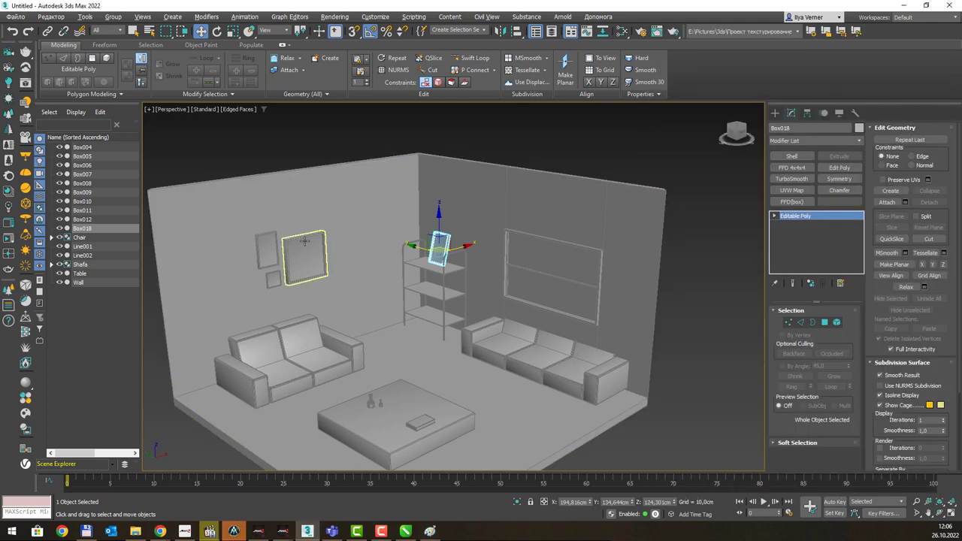
left_click(263, 243)
left_click(305, 248, "ctrl")
left_click(273, 278, "ctrl")
left_click_drag(284, 259, 237, 260)
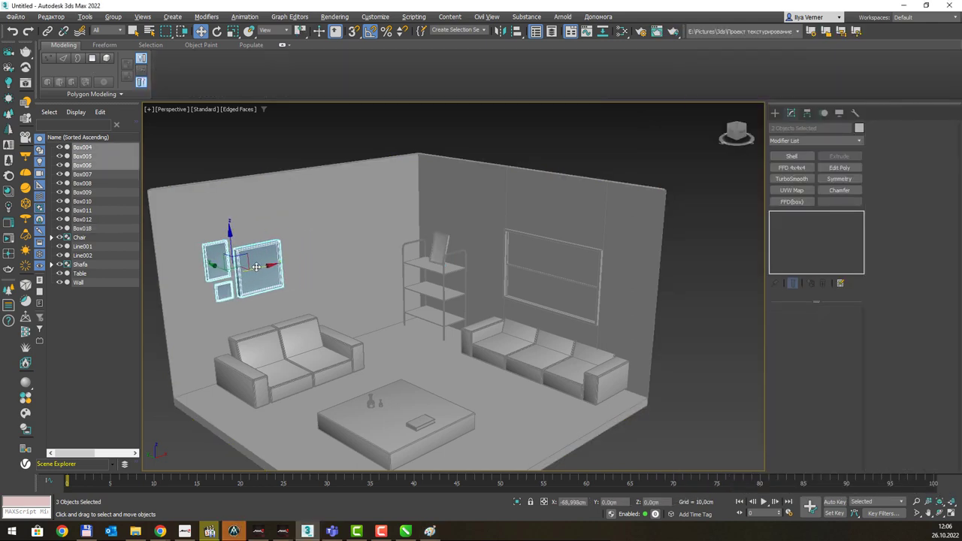
Delete the raised seat piece Box010 from the right sofa.
left_click(304, 347)
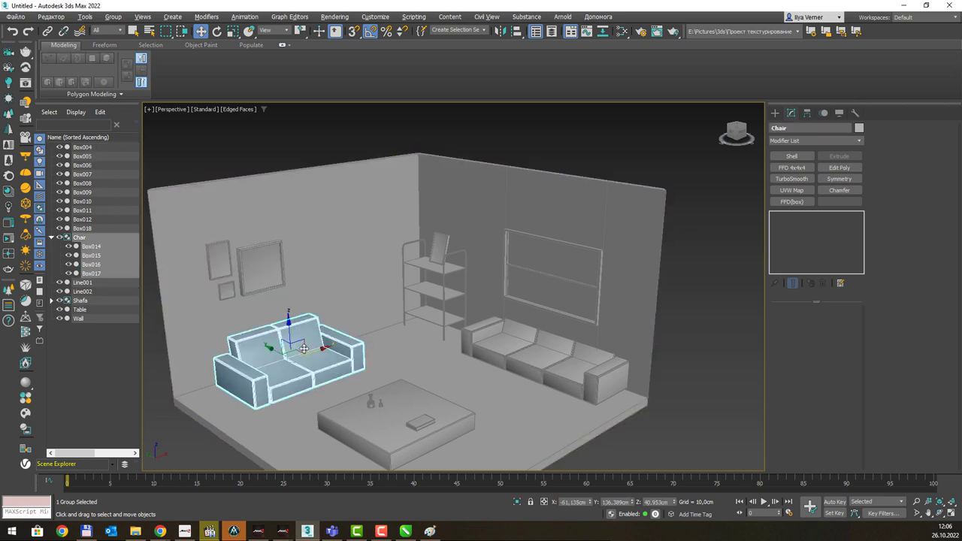
left_click(547, 347)
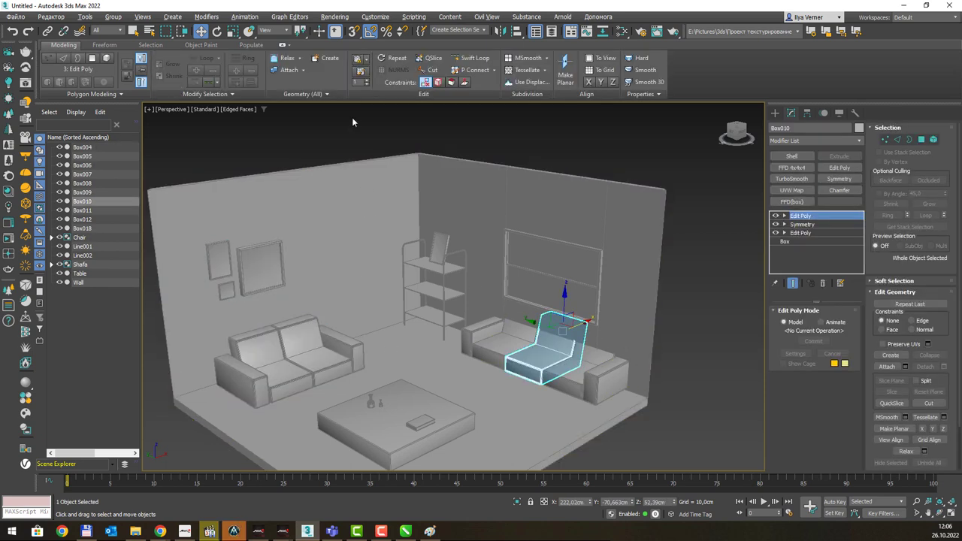
key("Delete")
scroll(449, 219, "down", 4)
middle_click_drag(449, 219, 429, 243)
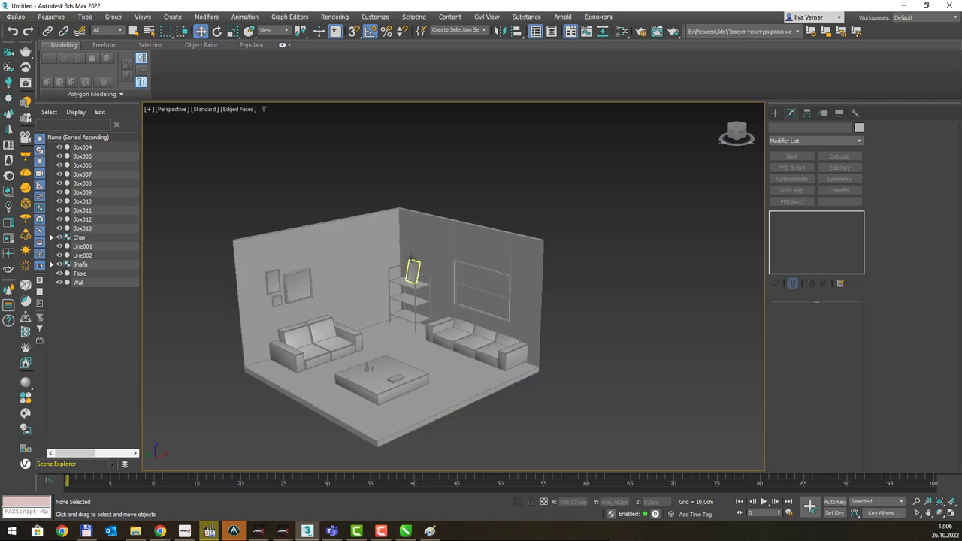
Nudge the small slab Box007 slightly left along the coffee table top.
key("alt+Tab")
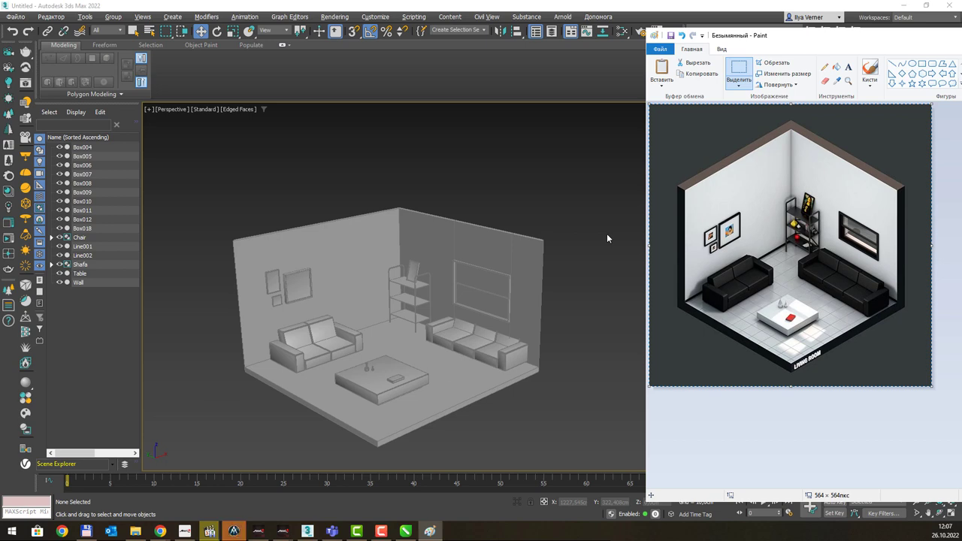
left_click(398, 385)
scroll(397, 383, "up", 2)
key("e")
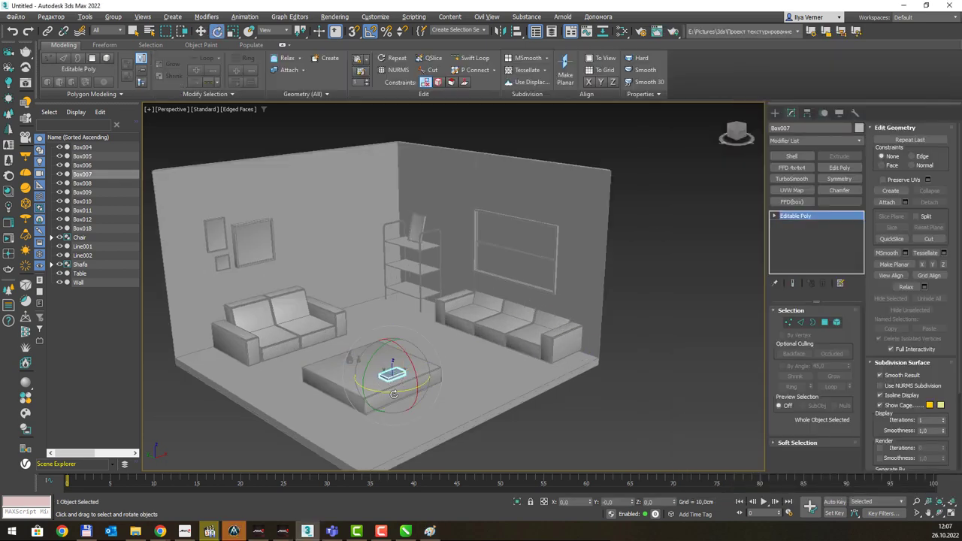
key("w")
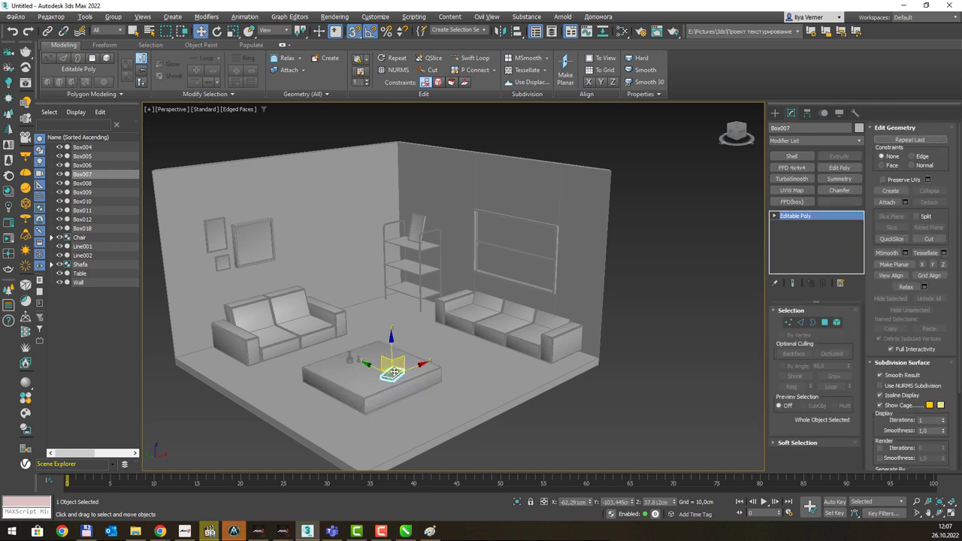
left_click_drag(386, 373, 378, 373)
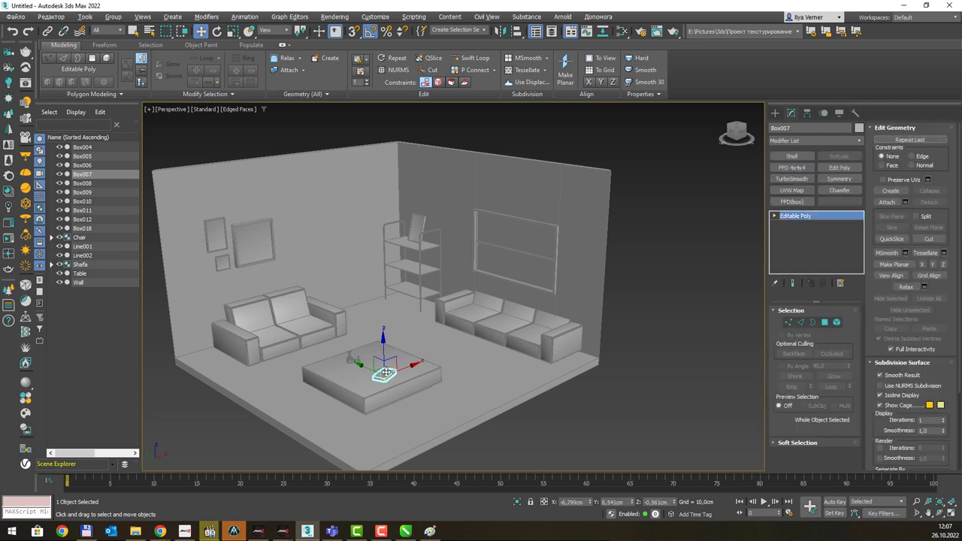
key("alt+Tab")
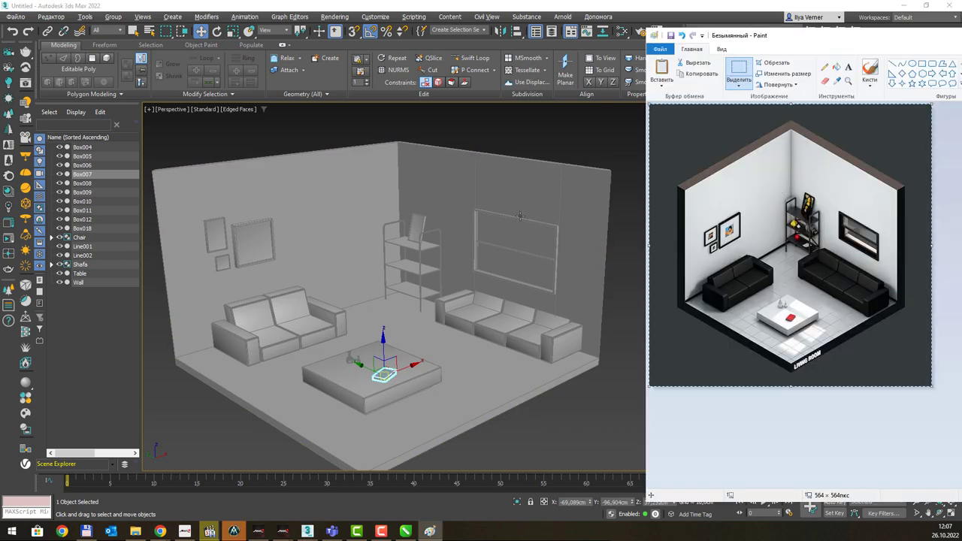
left_click(415, 250)
key("z")
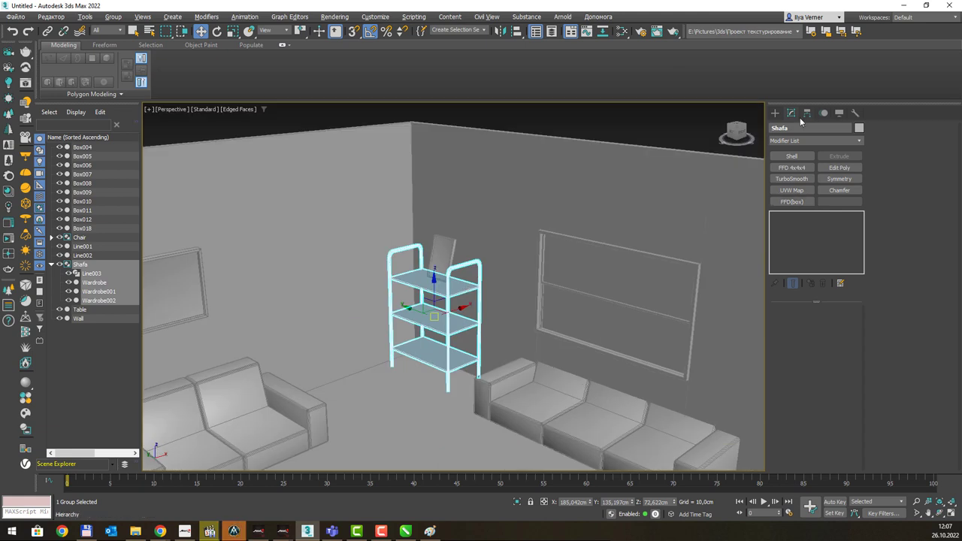
Create a small Standard Primitives pyramid on the bottom shelf of the shelving unit.
left_click(775, 113)
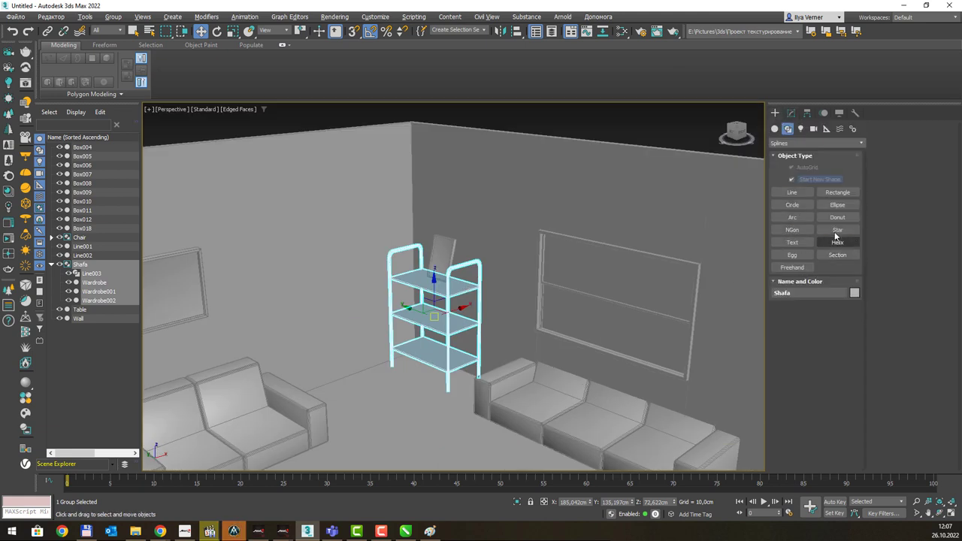
left_click(815, 143)
left_click(775, 129)
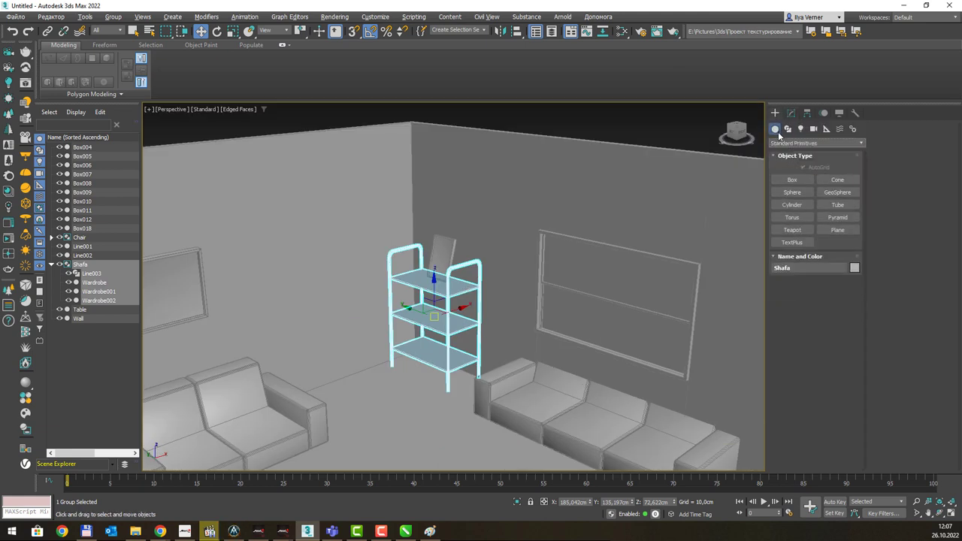
left_click(835, 217)
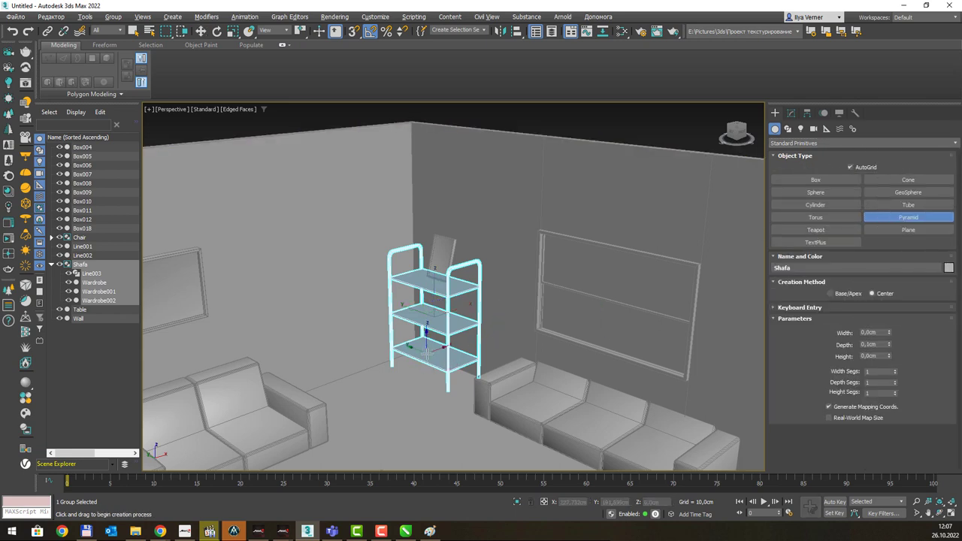
left_click_drag(426, 353, 429, 355)
left_click(428, 344)
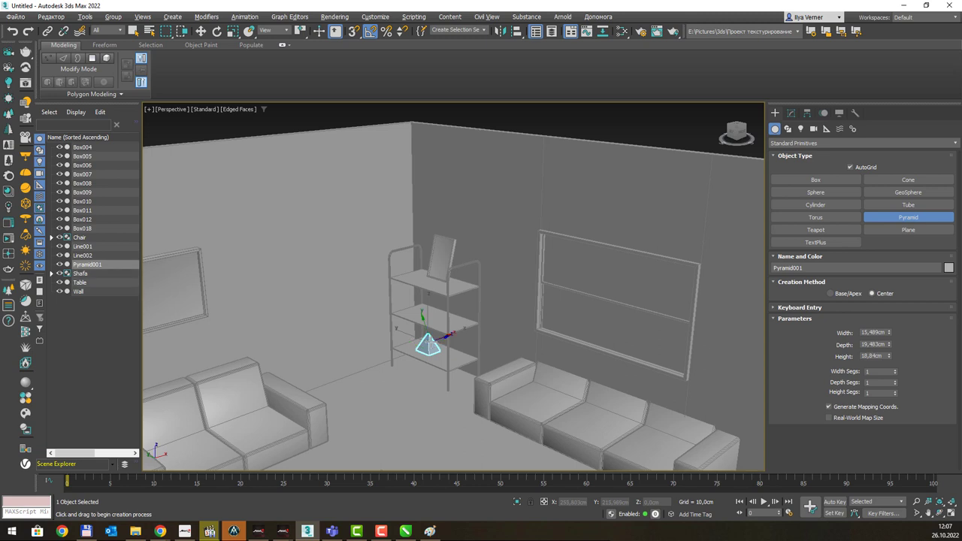
key("w")
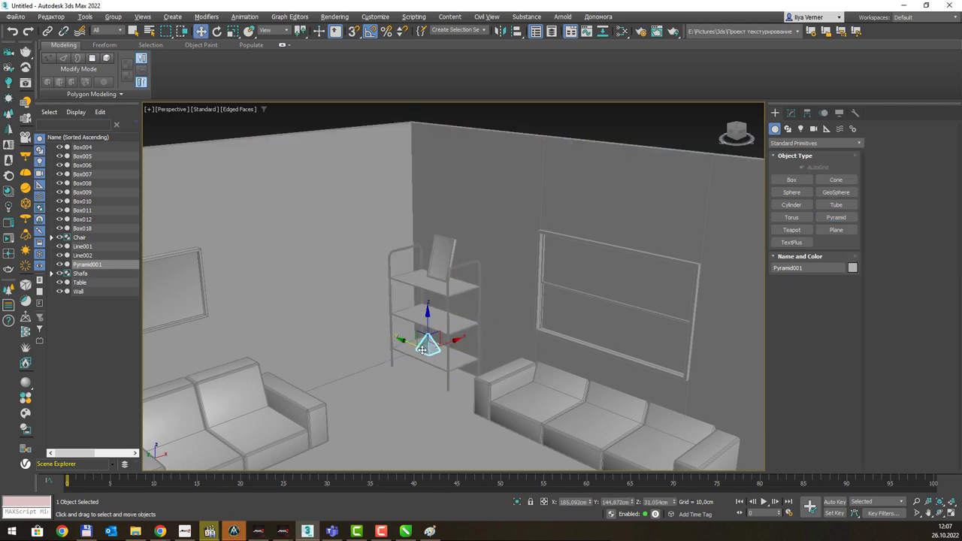
Draw Pyramid002, about 19.6 cm tall, on the Shafa unit's middle shelf.
key("alt+Tab")
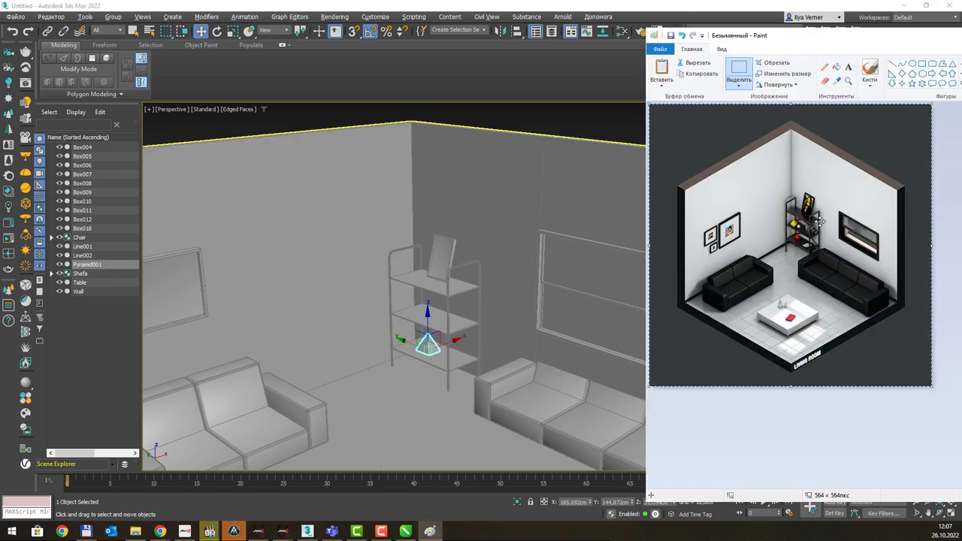
key("alt+Tab")
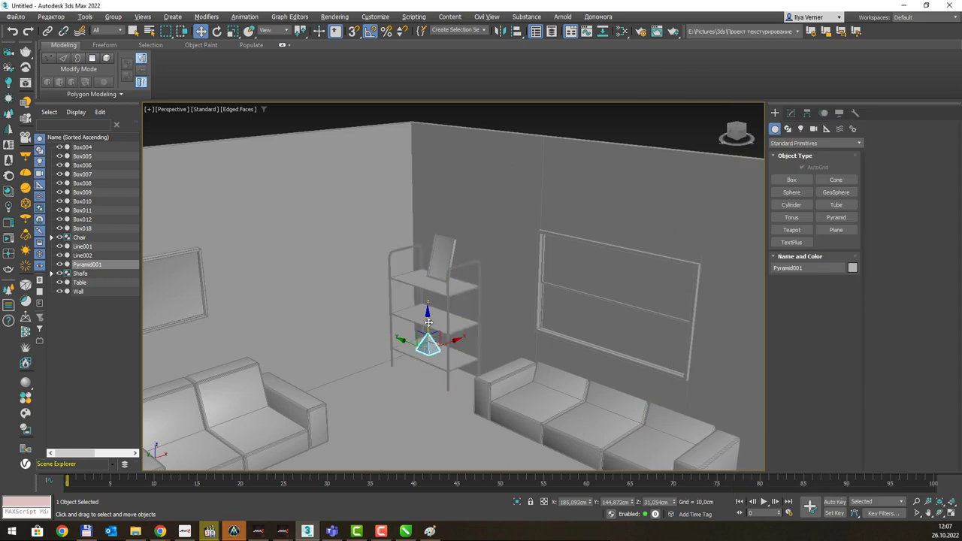
scroll(465, 303, "up", 3)
scroll(434, 299, "up", 2)
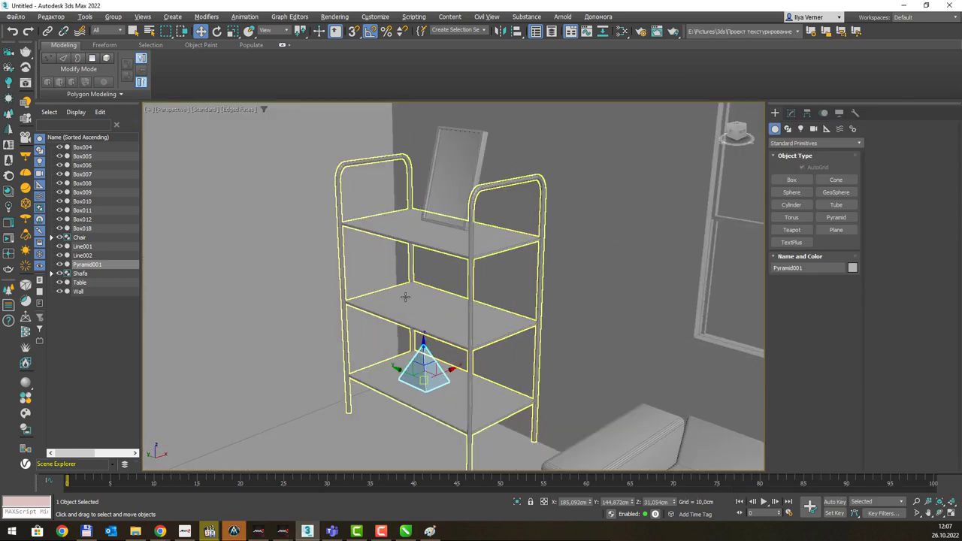
left_click(405, 297)
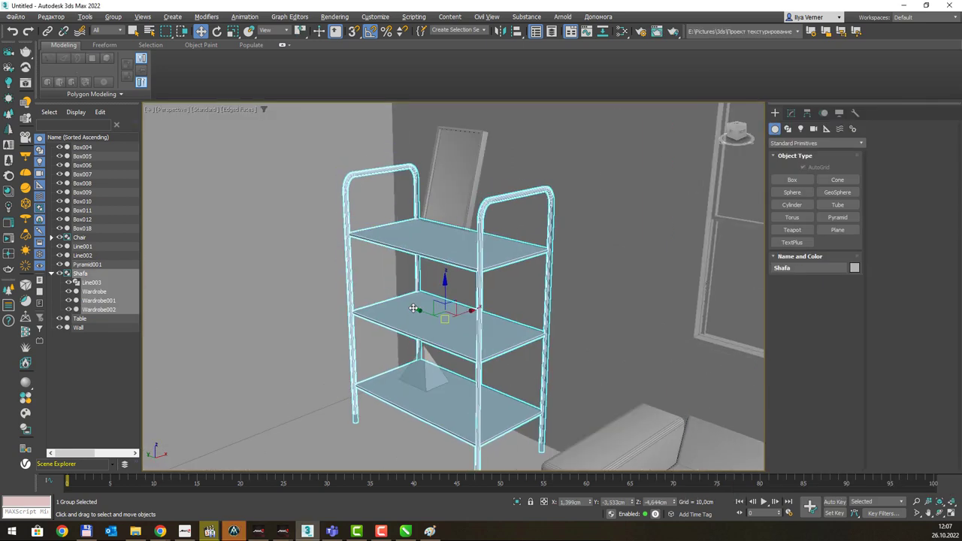
left_click(840, 219)
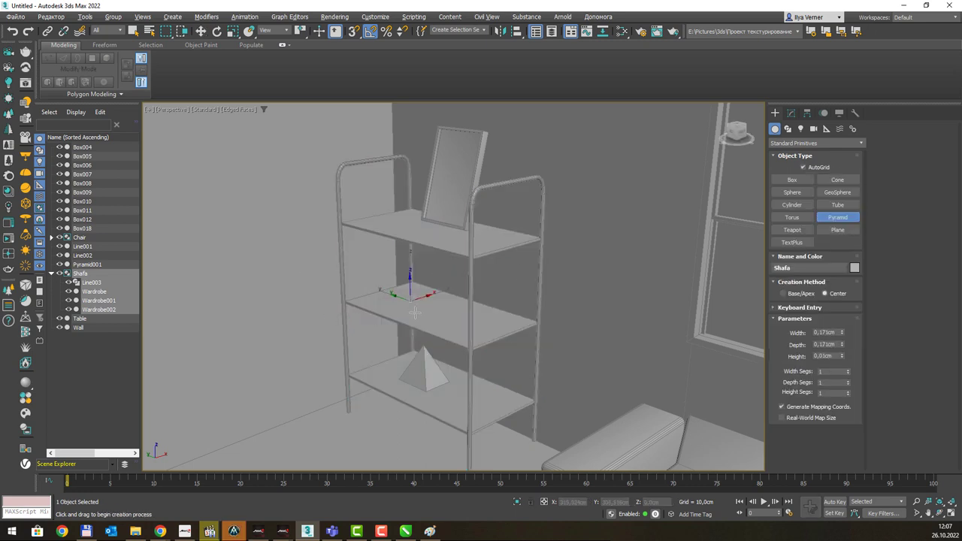
left_click_drag(414, 313, 413, 319)
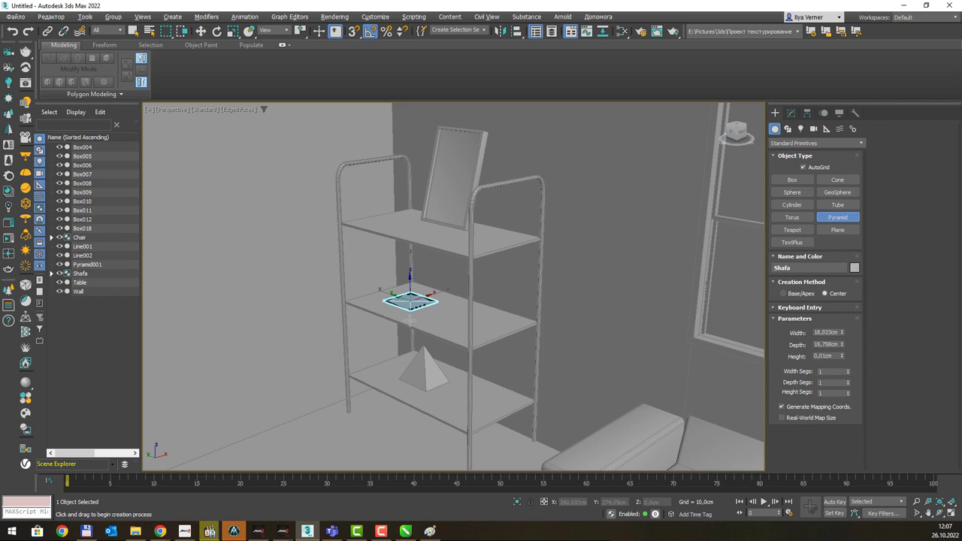
left_click(411, 294)
left_click(410, 280)
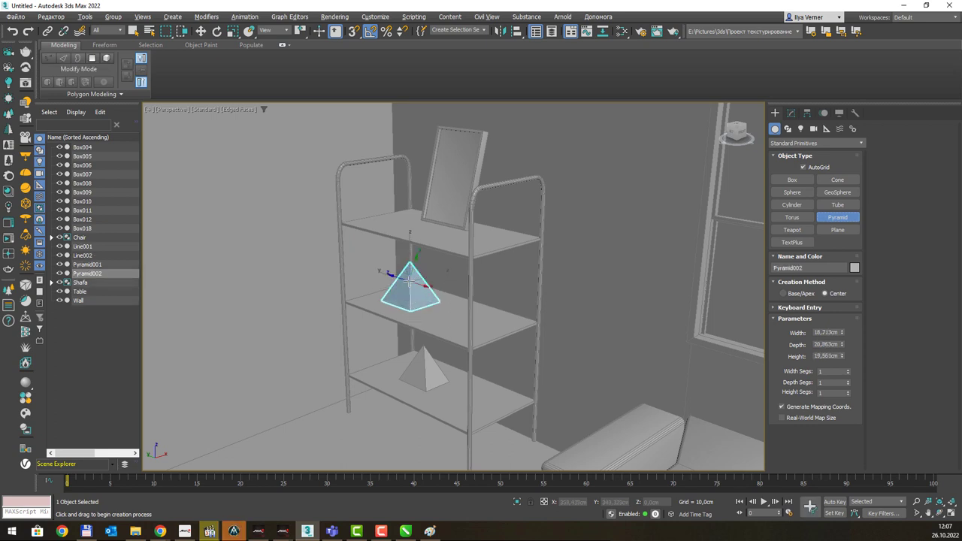
scroll(410, 280, "up", 3)
Convert Pyramid002 to Editable Poly and chamfer its four slanted edges about 2.1 cm, 2 segments.
right_click(420, 280)
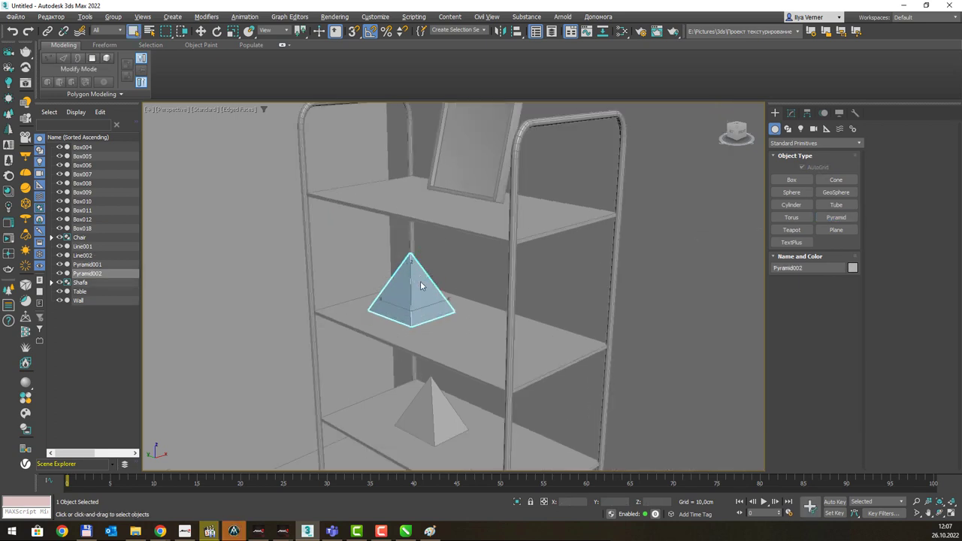
right_click(423, 286)
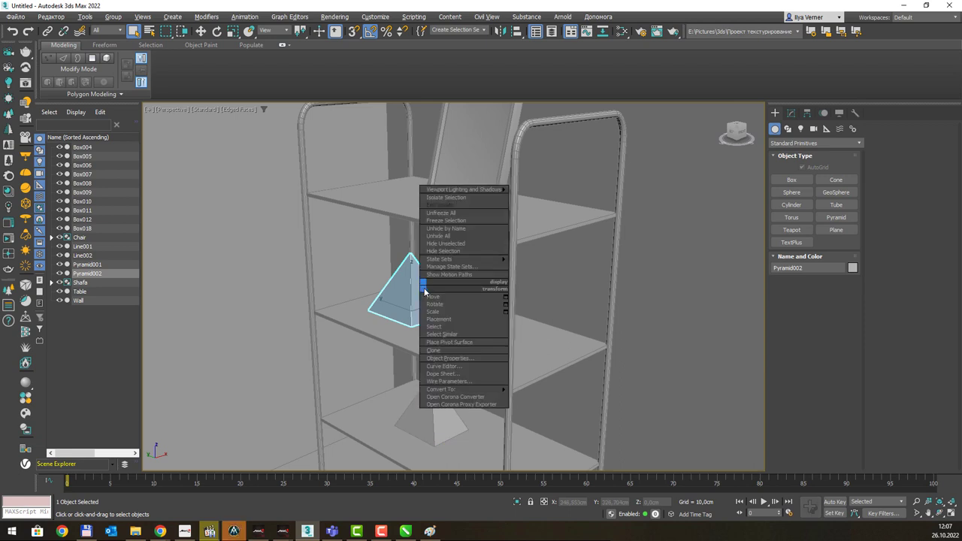
left_click(528, 397)
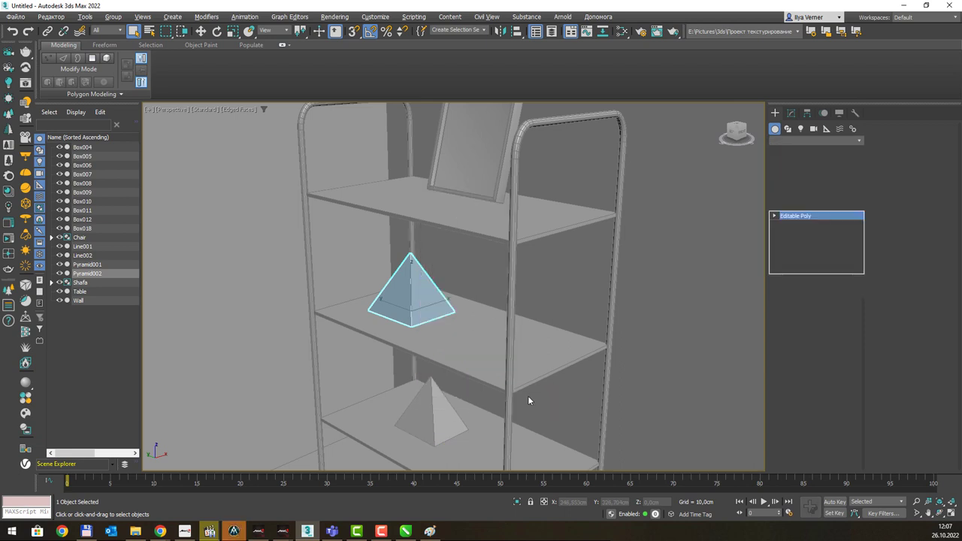
key("2")
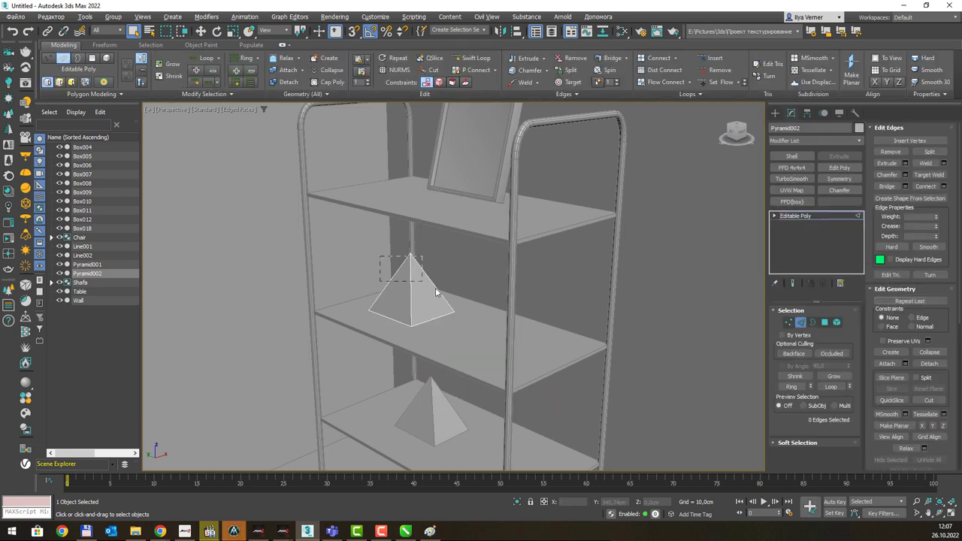
left_click(438, 289)
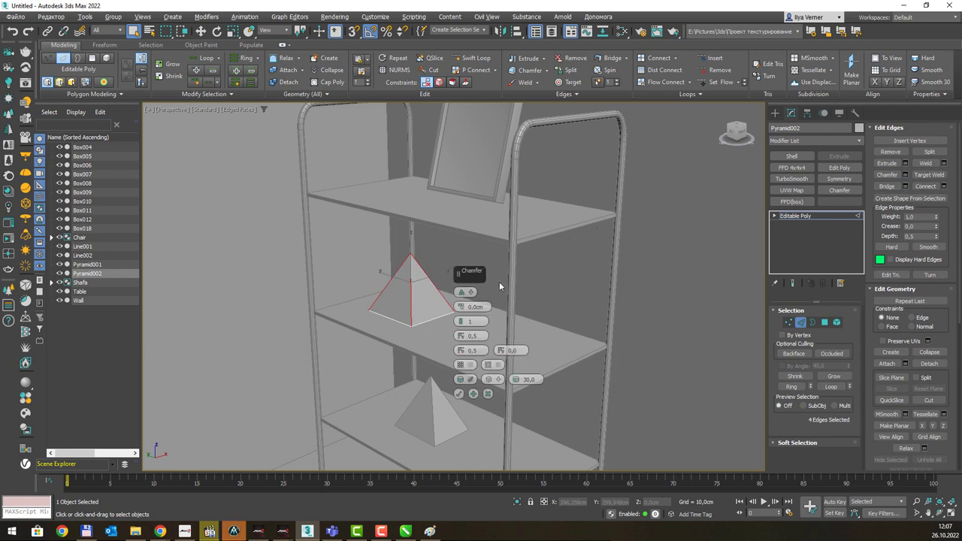
left_click_drag(461, 308, 459, 327)
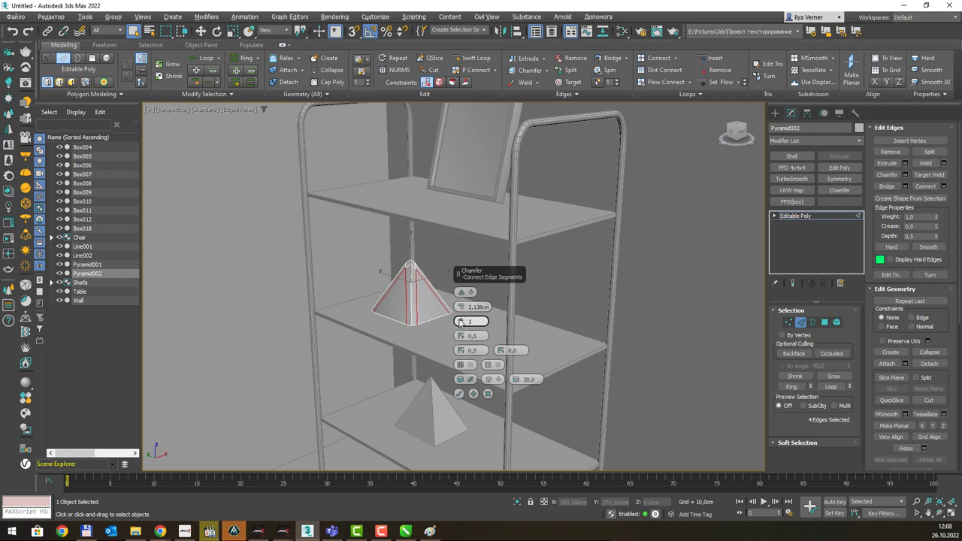
left_click_drag(459, 327, 461, 322)
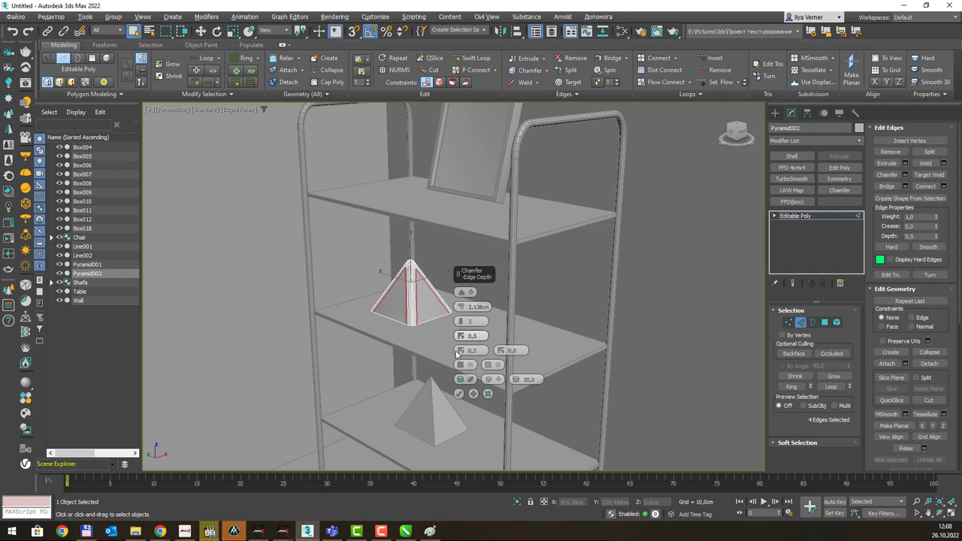
left_click(460, 394)
Move the pyramid's top vertices down to lower its apex.
key("1")
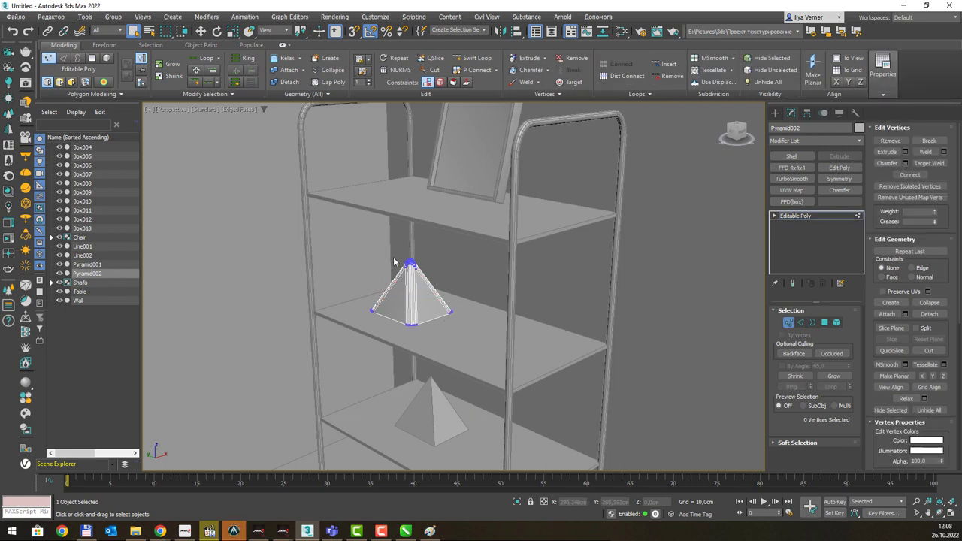
left_click_drag(391, 257, 442, 288)
key("w")
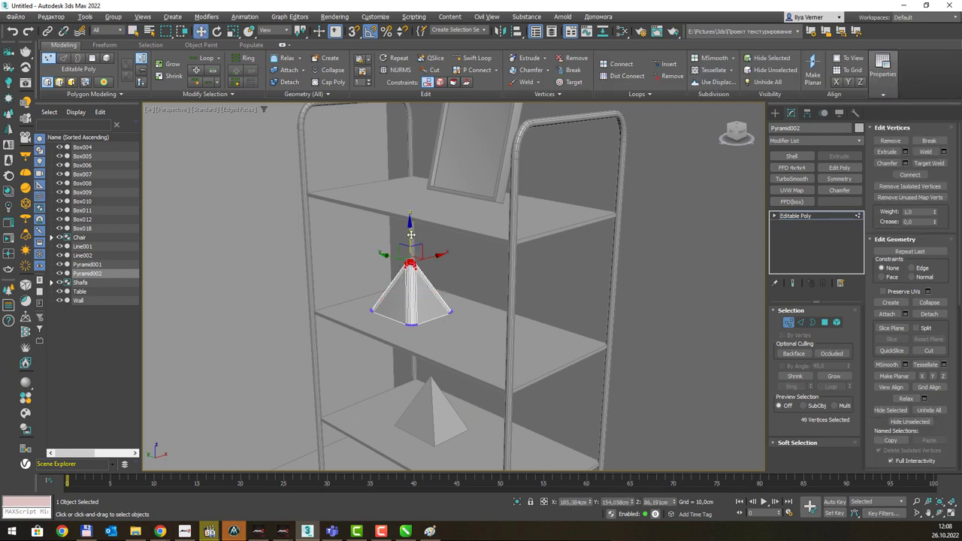
left_click_drag(410, 234, 378, 287)
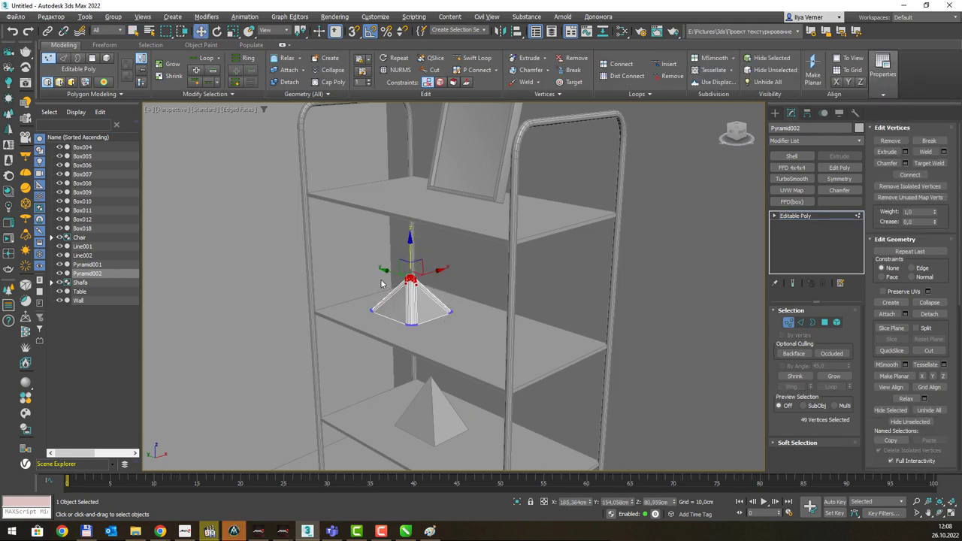
Tilt the middle-shelf pyramid over at an angle, then select the lower pyramid.
key("1")
key("e")
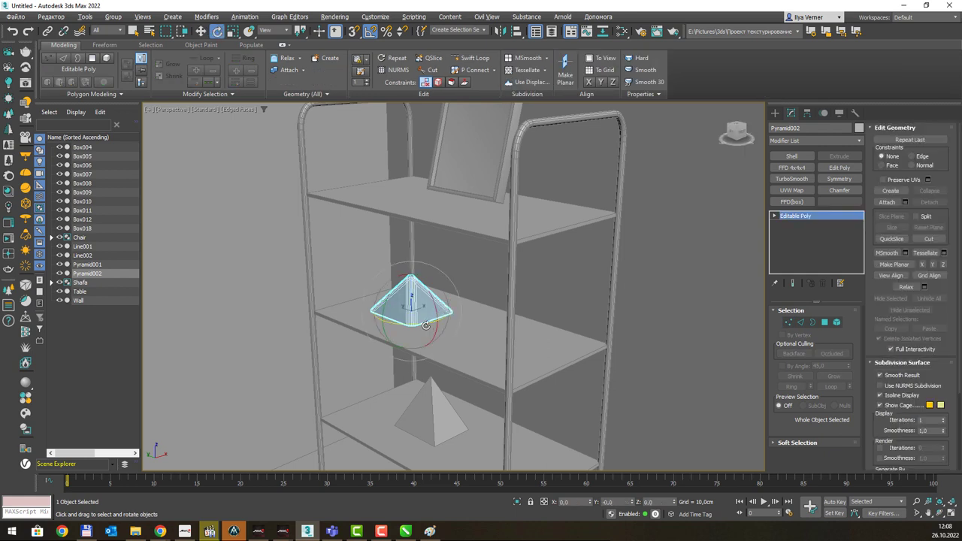
left_click_drag(425, 325, 420, 322)
left_click(430, 420)
key("w")
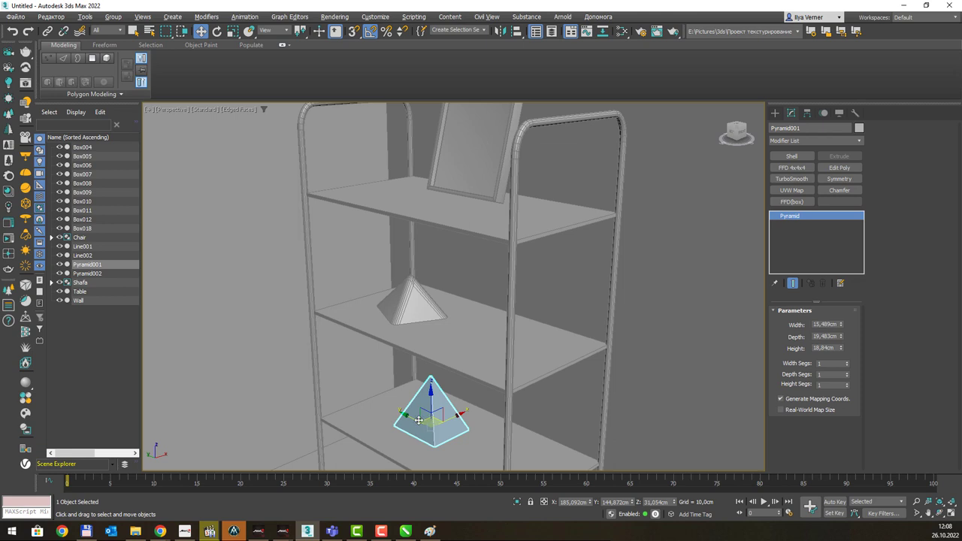
Move Pyramid001 slightly back along Y and draw an 8.7 cm Tube001 on the middle shelf.
left_click_drag(419, 420, 409, 411)
scroll(406, 398, "down", 3)
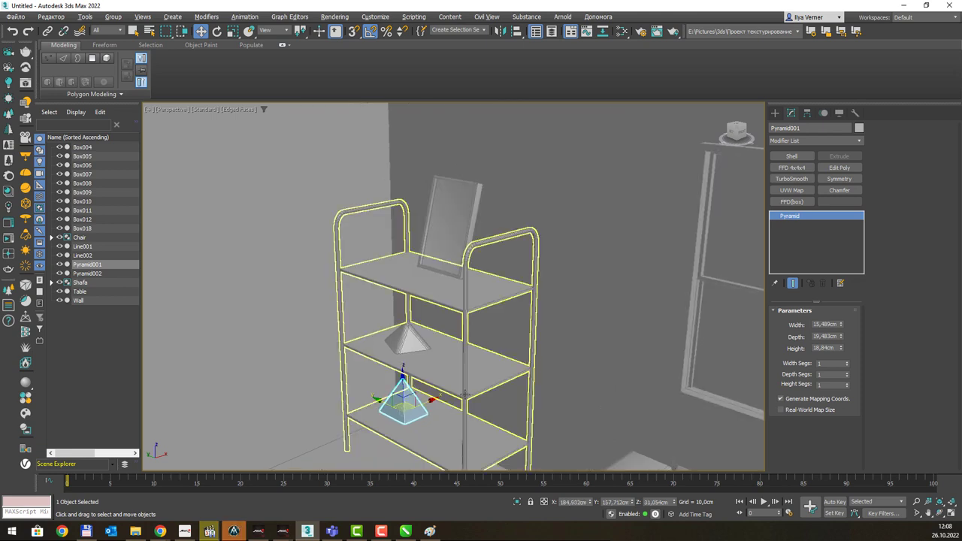
left_click(775, 112)
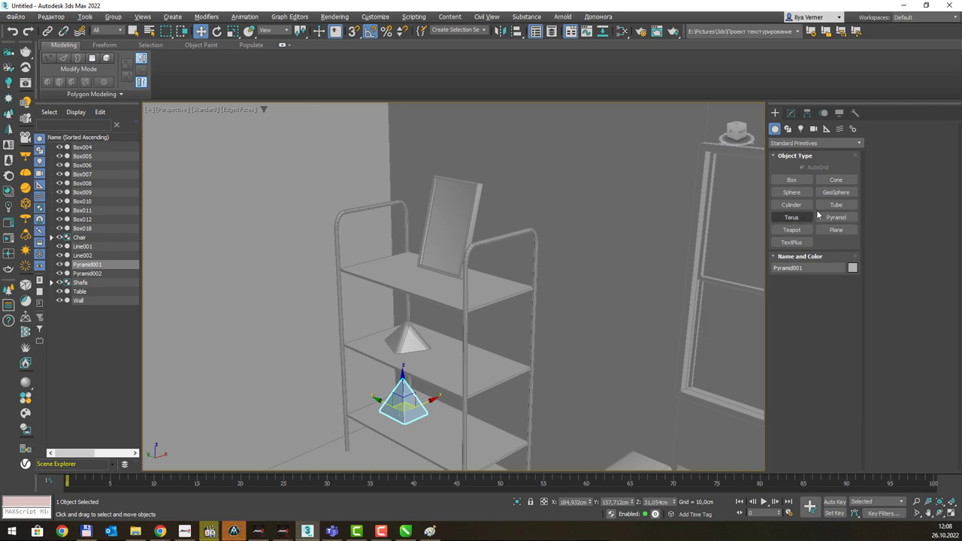
left_click(835, 204)
scroll(449, 359, "up", 3)
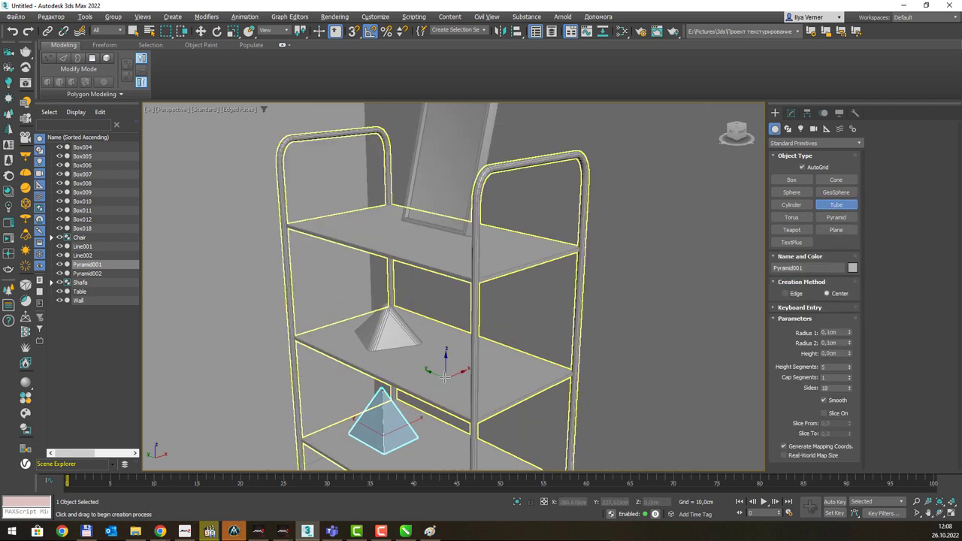
left_click_drag(440, 370, 443, 377)
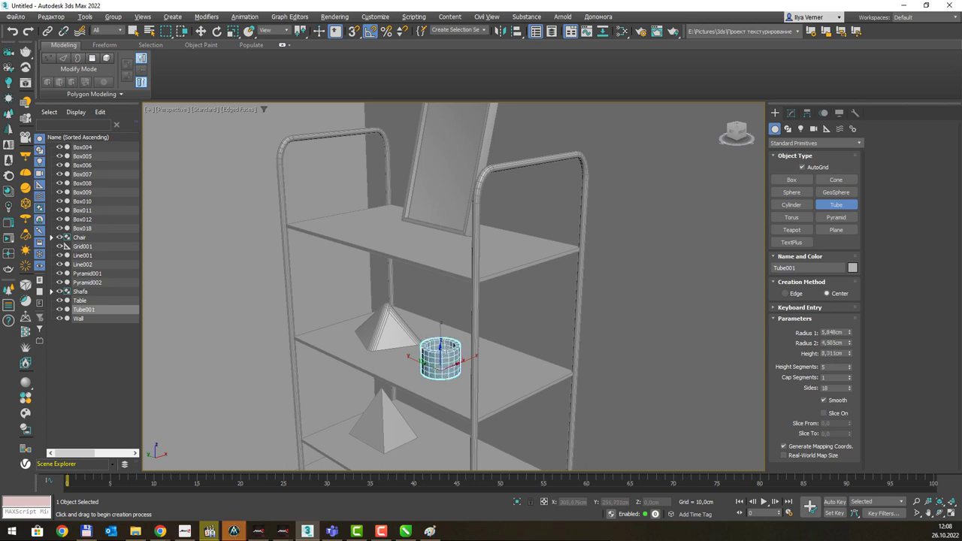
key("w")
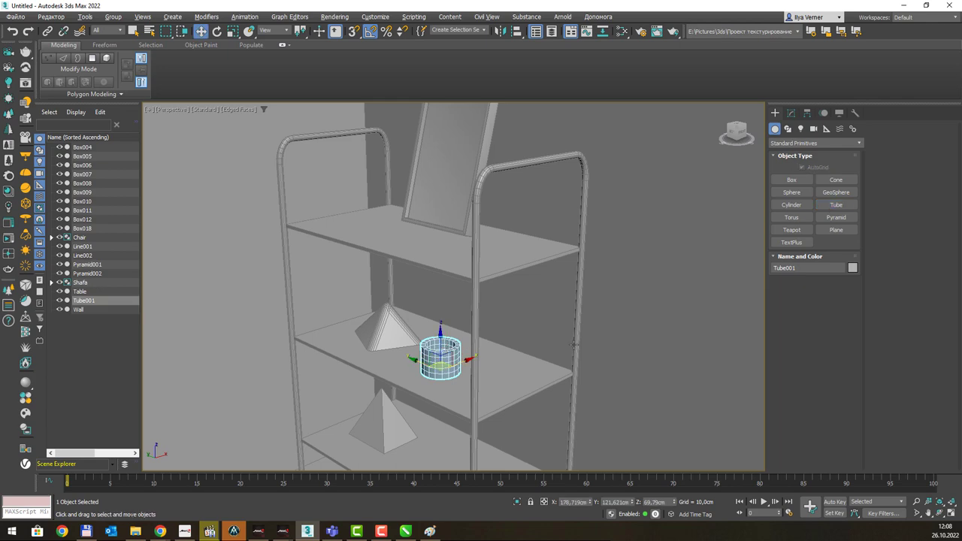
scroll(578, 293, "down", 5)
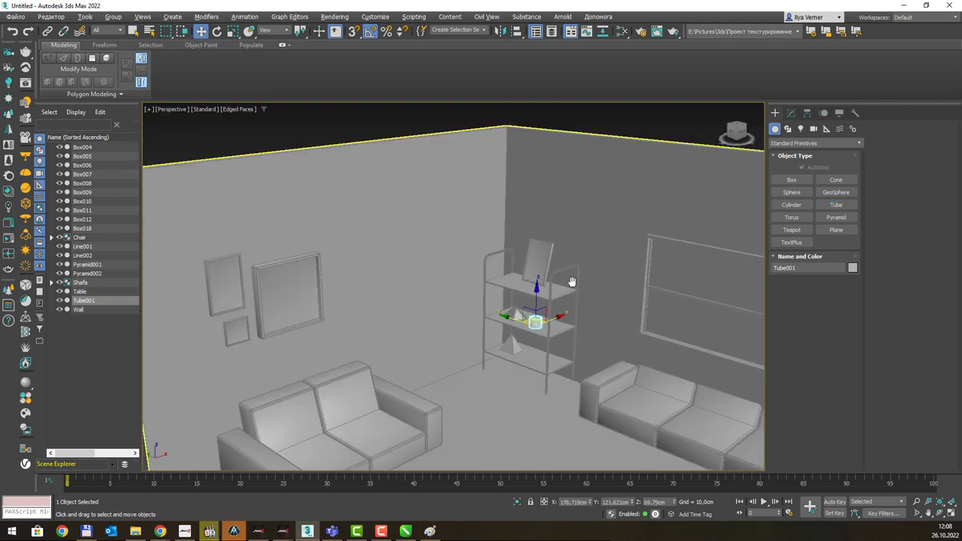
Zoom out, orbit and pan to frame the whole living room.
key("z")
scroll(563, 260, "down", 2)
scroll(564, 261, "down", 5)
scroll(571, 256, "down", 5)
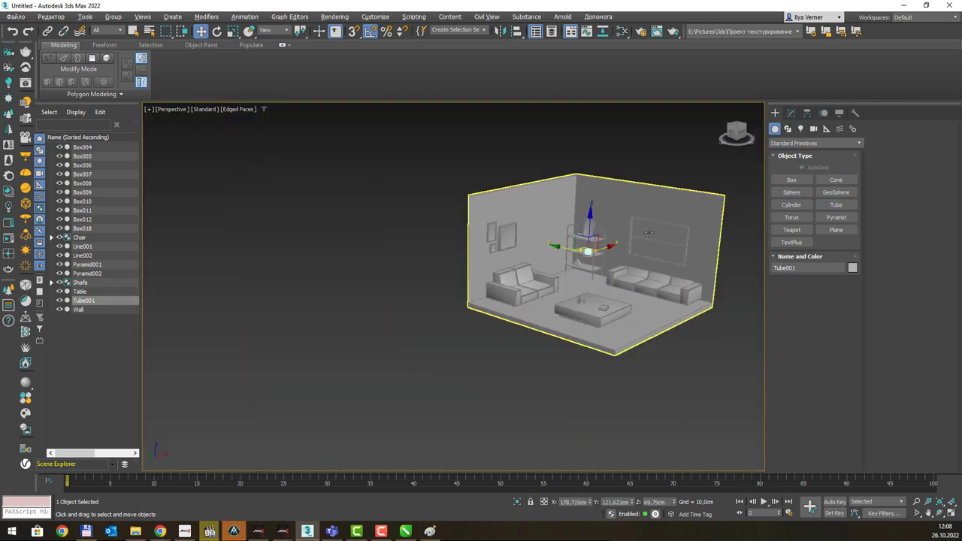
mouse_move(595, 251)
middle_mouse_down("alt")
mouse_move(625, 262)
mouse_move(545, 234)
middle_mouse_up("alt")
left_click(597, 248)
scroll(595, 246, "up", 3)
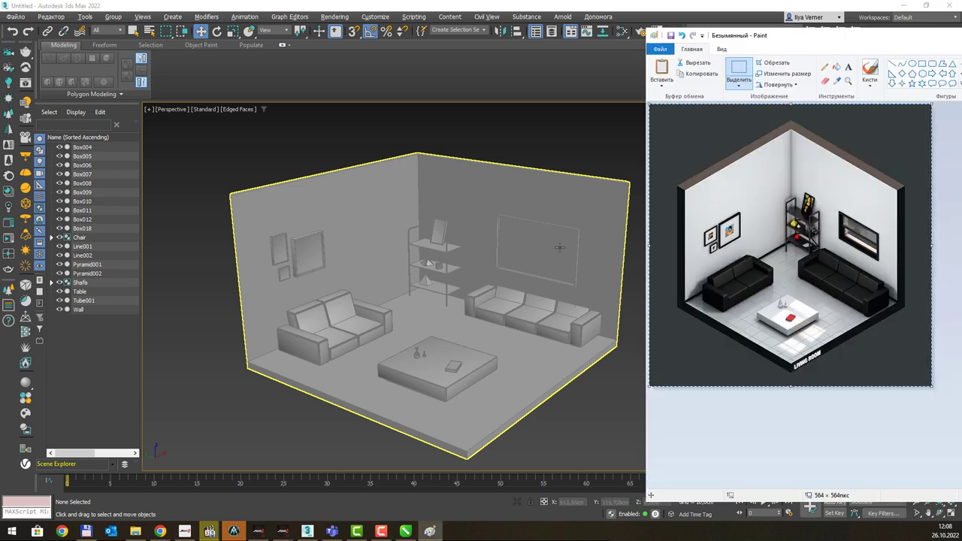
left_click(558, 247)
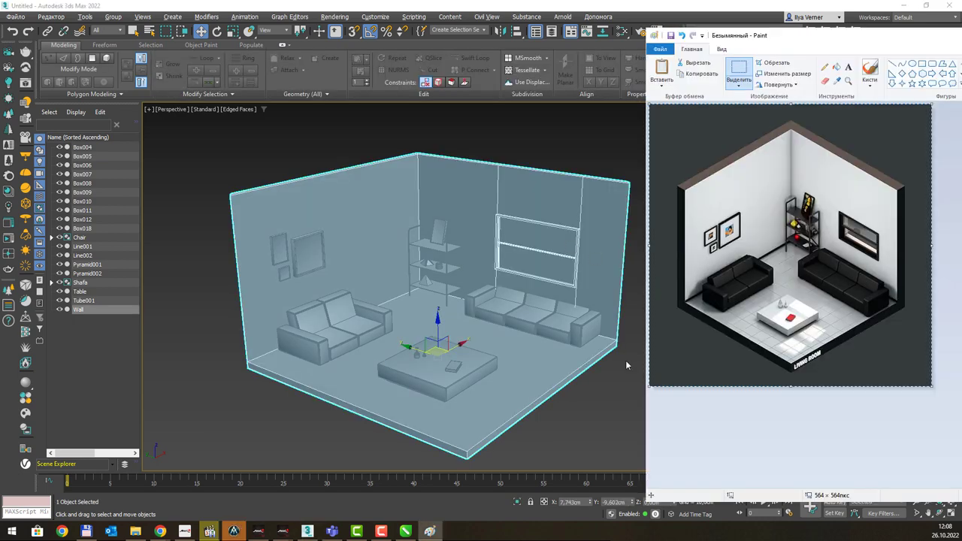
left_click(607, 410)
middle_click_drag(609, 347, 578, 359)
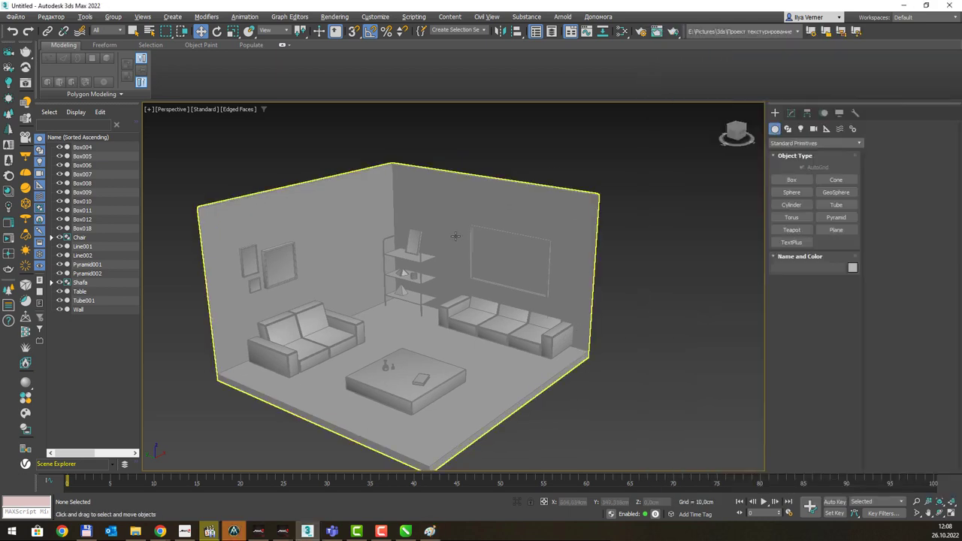
Switch the viewport from Perspective to Orthographic and pan to frame the room.
left_click(166, 109)
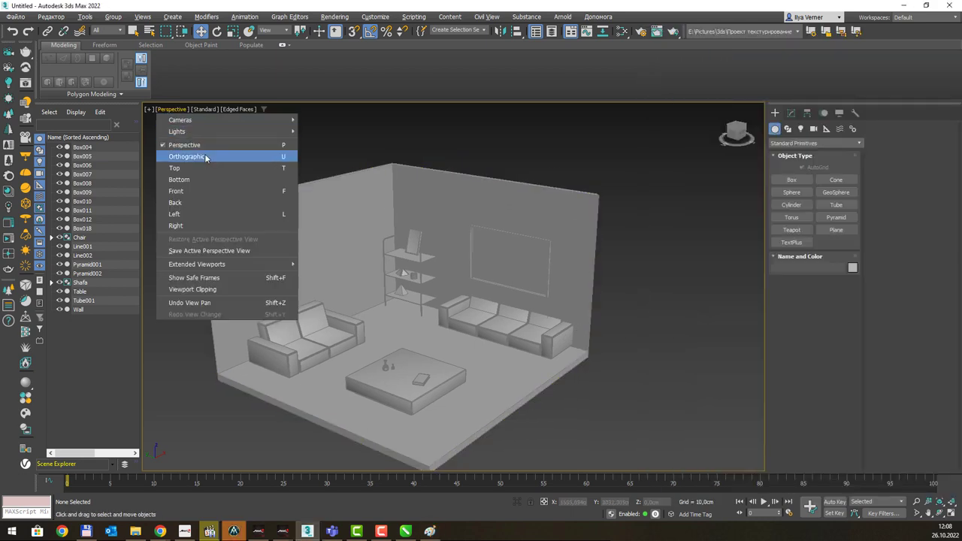
left_click(204, 153)
scroll(440, 242, "up", 3)
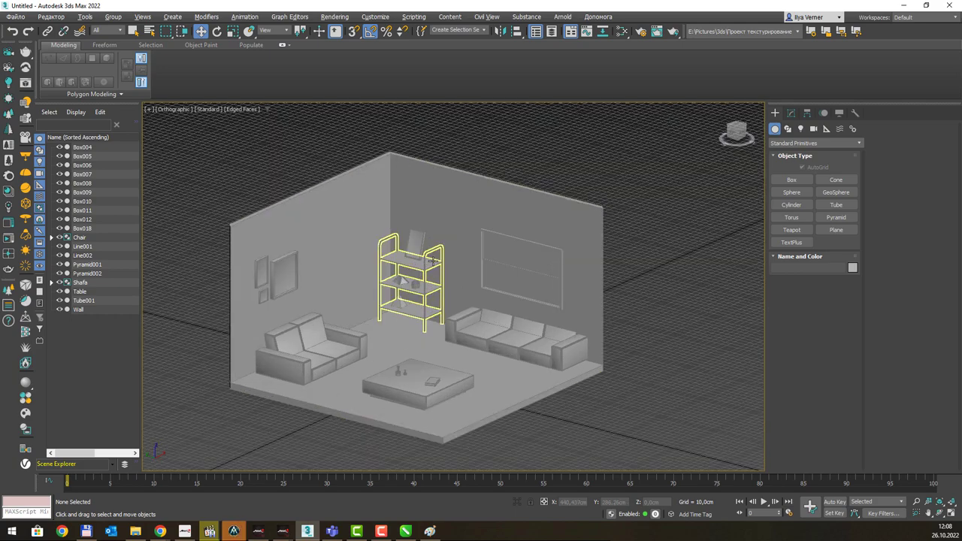
middle_click_drag(440, 243, 380, 246)
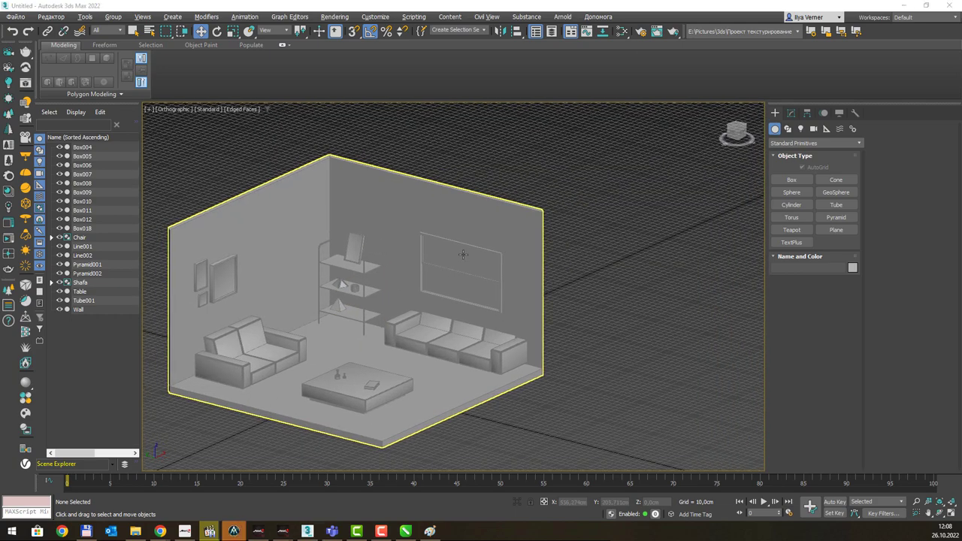
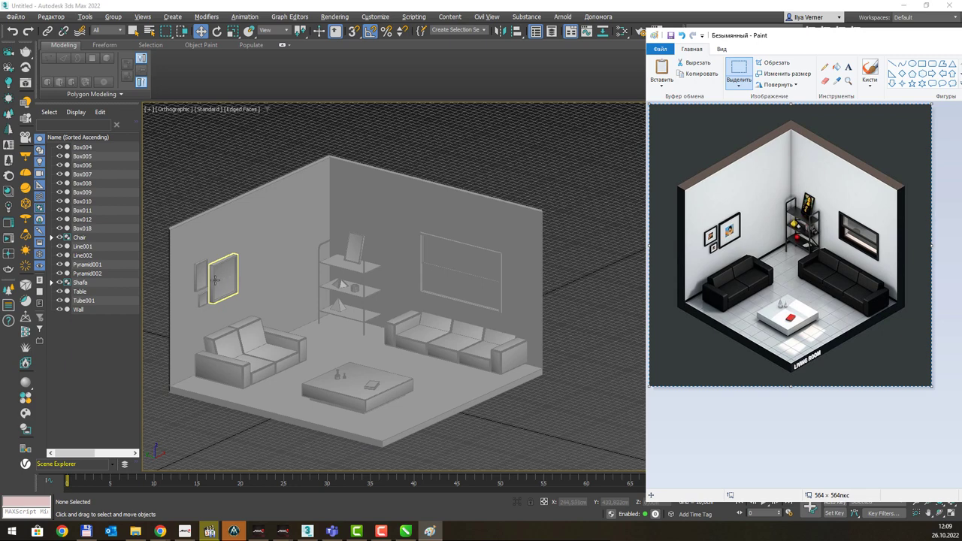
Make the Box004 frame taller by raising its top vertices and wider by moving its right-edge vertices right.
left_click(220, 276)
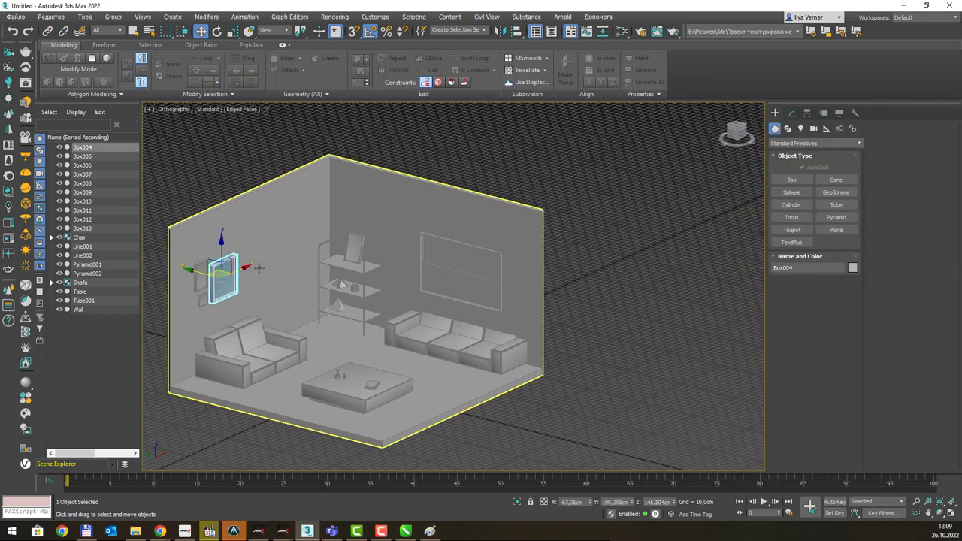
key("1")
middle_click_drag(271, 236, 233, 221, "alt")
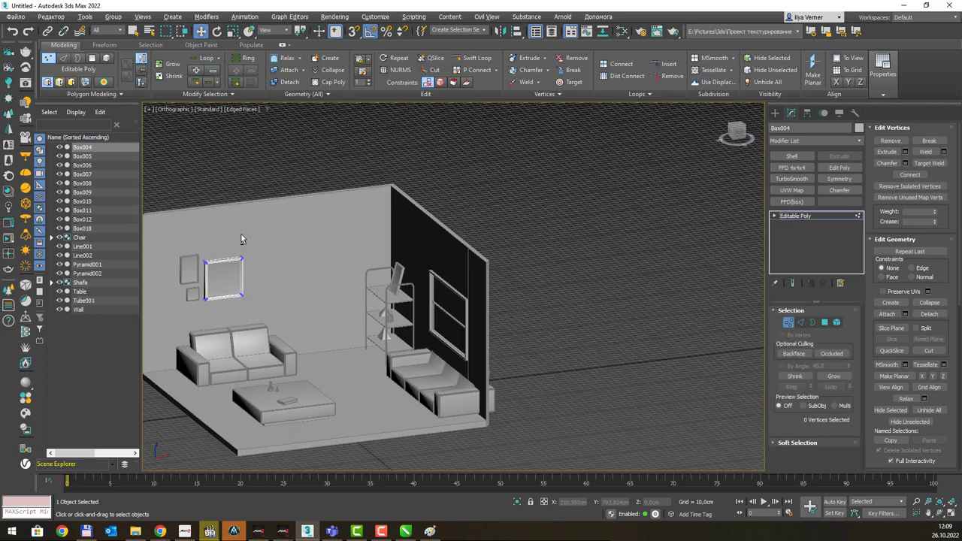
scroll(232, 247, "up", 3)
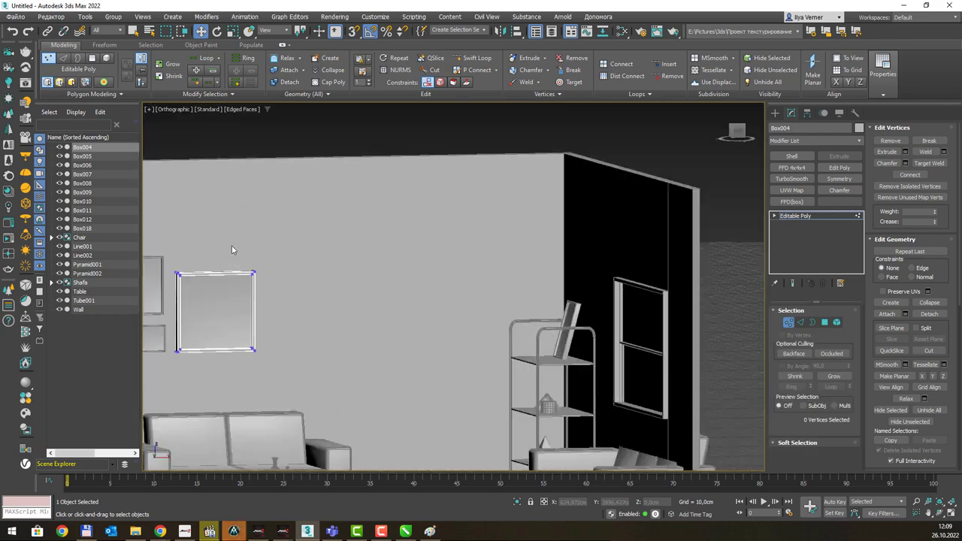
scroll(285, 232, "up", 2)
scroll(326, 268, "up", 1)
left_click_drag(353, 238, 230, 288)
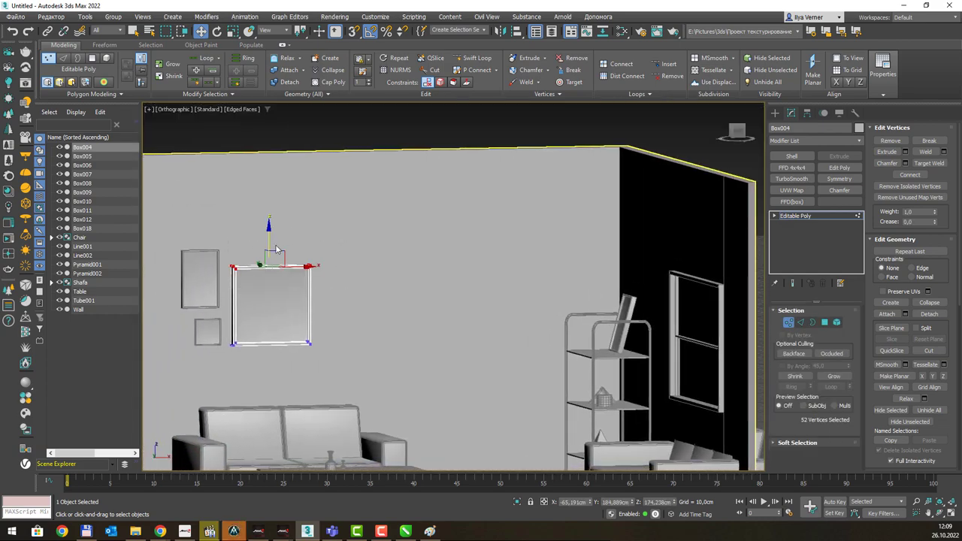
mouse_move(267, 242)
left_mouse_down()
mouse_move(343, 233)
mouse_move(299, 342)
left_mouse_up()
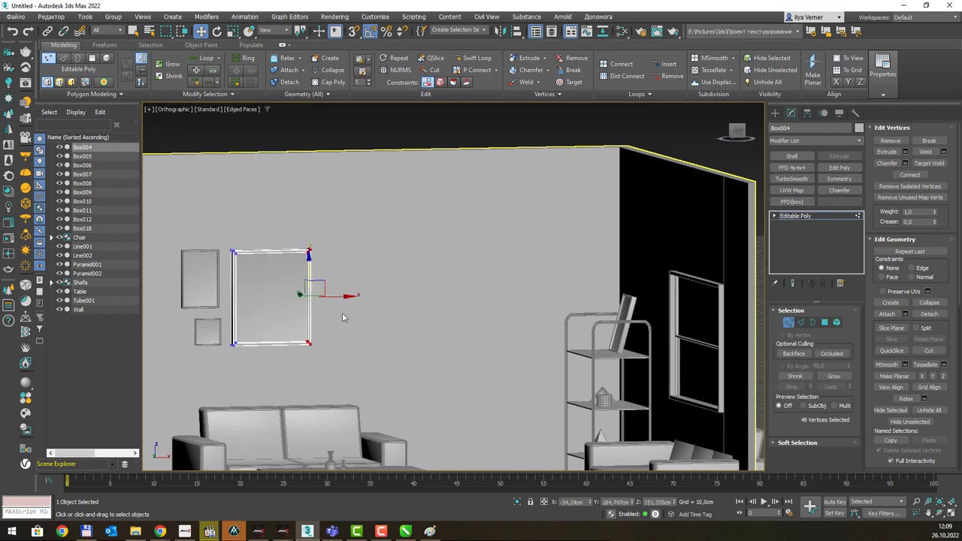
left_click_drag(337, 295, 377, 294)
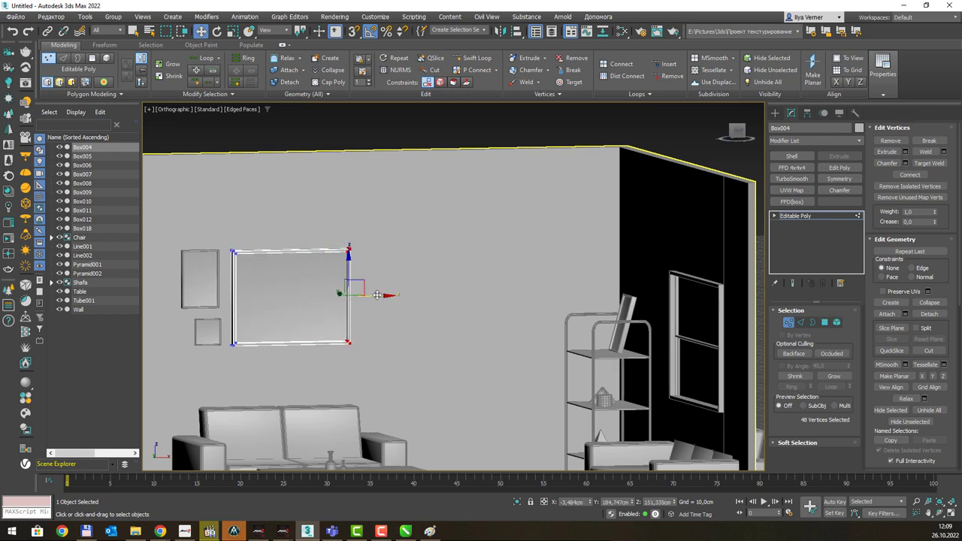
Leave vertex mode, reorient the view, and select the small frame below the tall one.
scroll(376, 295, "down", 5)
middle_click_drag(377, 294, 415, 304, "alt")
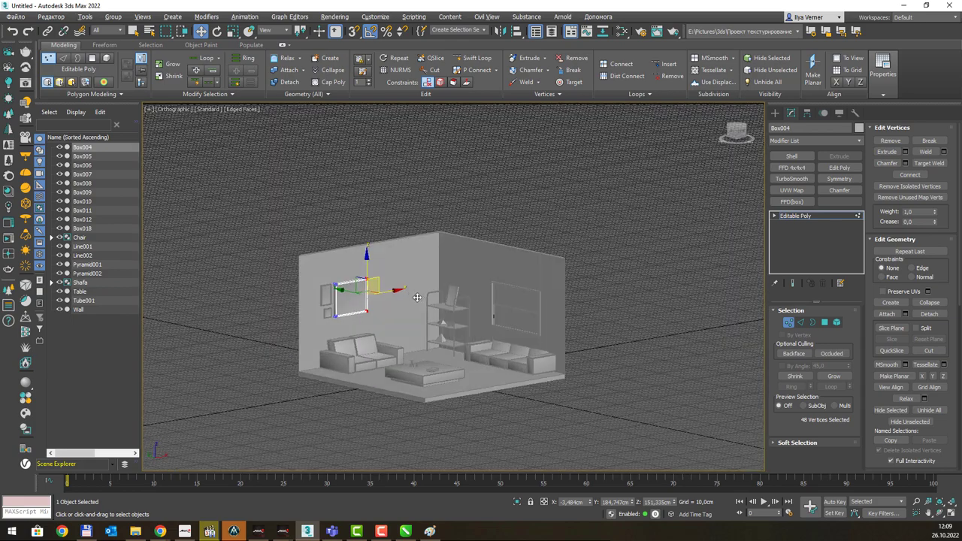
scroll(355, 296, "up", 2)
scroll(355, 296, "up", 3)
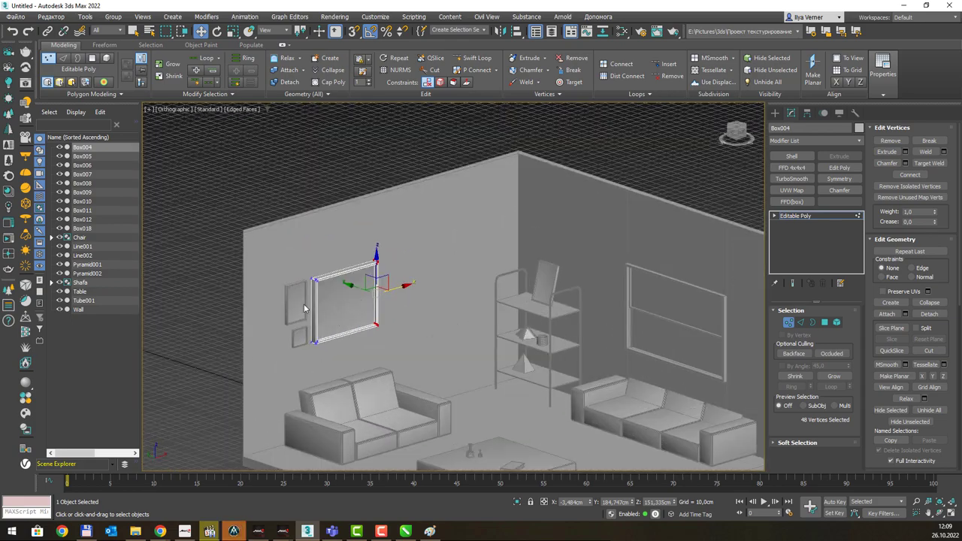
key("1")
middle_click_drag(299, 301, 249, 268, "alt")
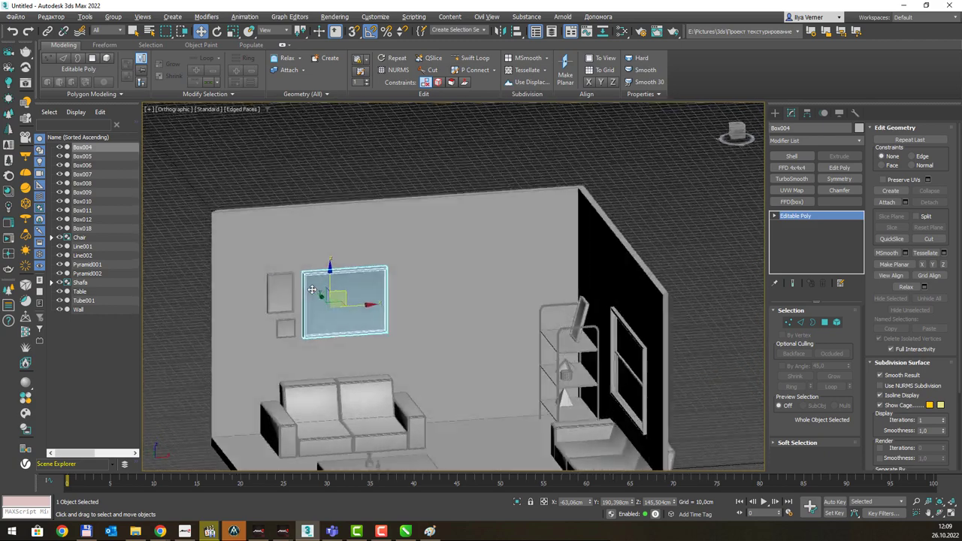
left_click(285, 328)
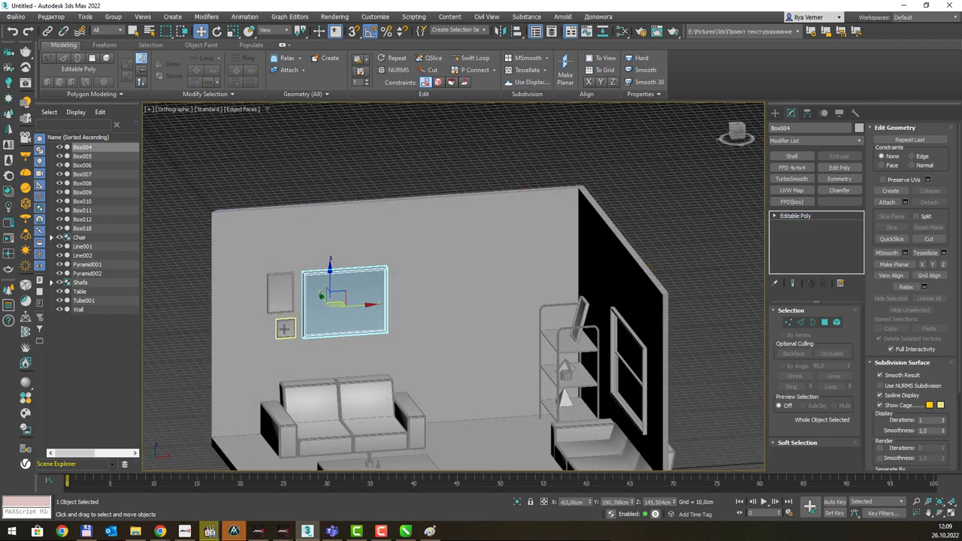
scroll(284, 330, "up", 2)
Undo a stray vertex edit on the small frame, then select the tall frame's left-side vertices.
key("1")
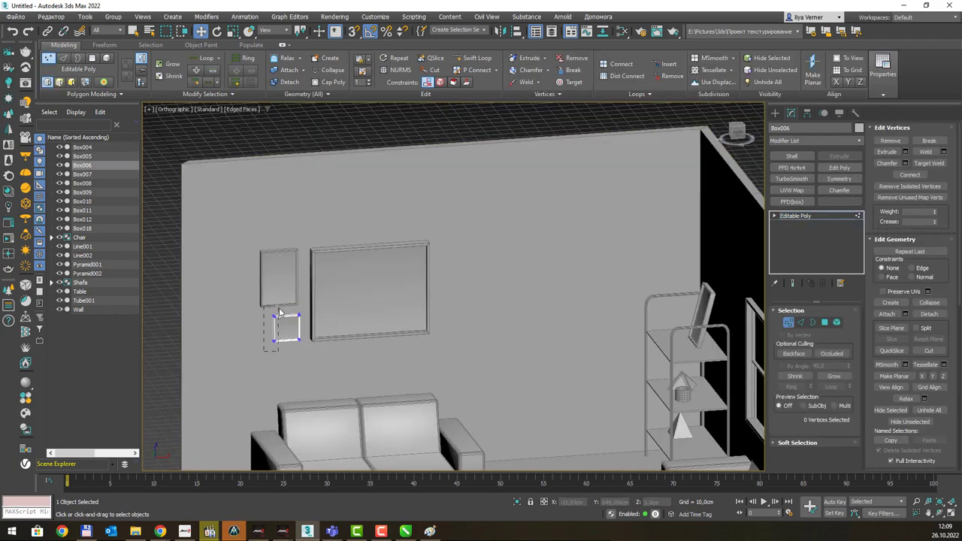
left_click_drag(280, 312, 283, 314)
key("ctrl+z")
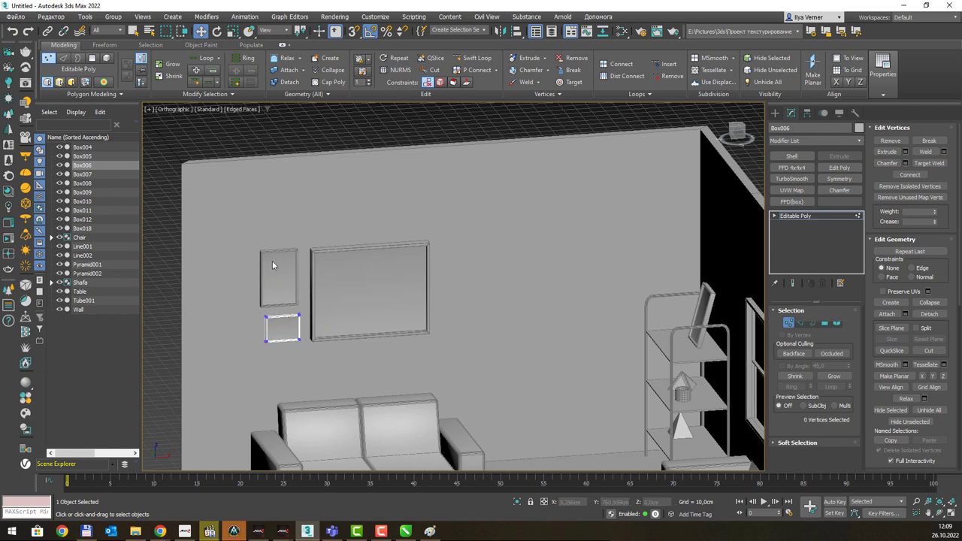
left_click(272, 262)
key("1")
mouse_move(245, 239)
left_mouse_down()
mouse_move(264, 300)
mouse_move(279, 278)
left_mouse_up()
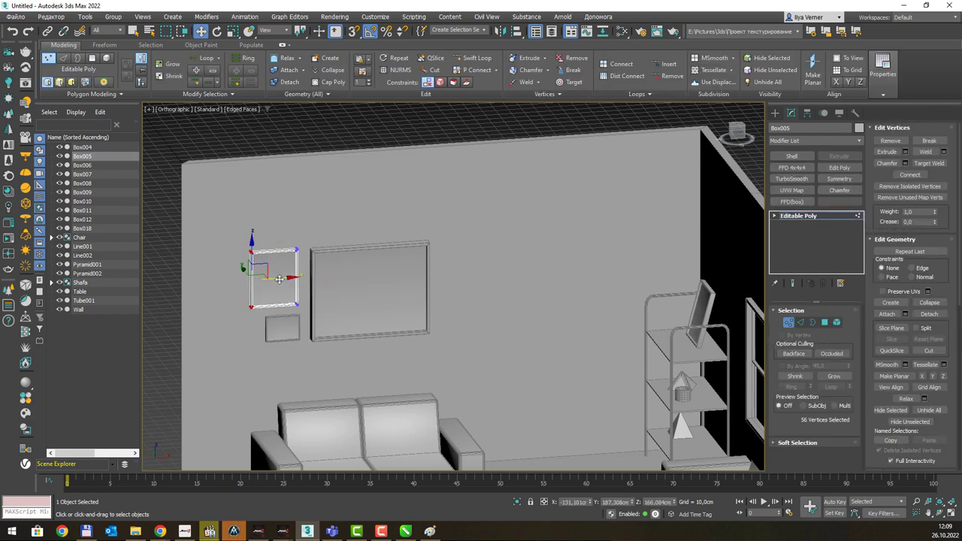
middle_click_drag(332, 285, 518, 234, "alt")
key("1")
Widen the shelf picture frame Box018 by moving its left-side vertices outward.
left_click(523, 233)
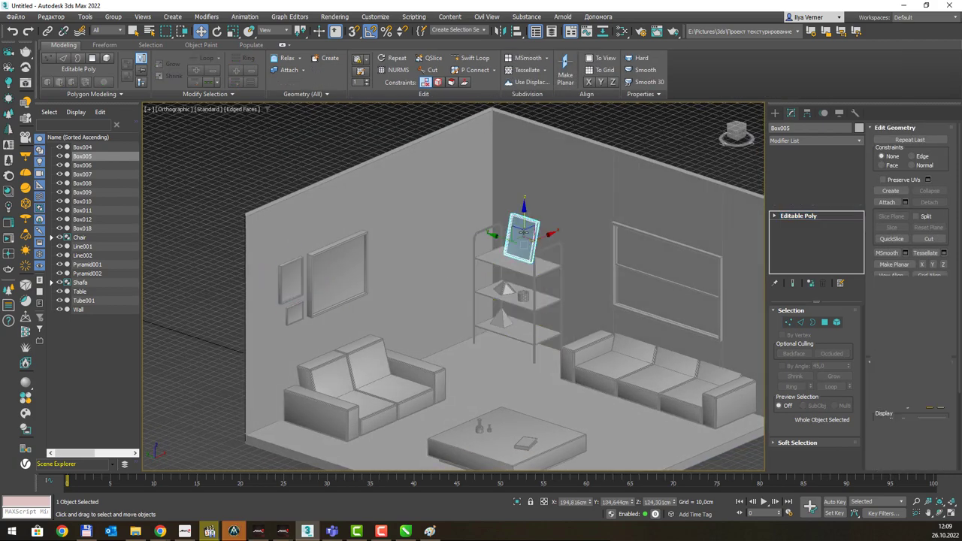
scroll(524, 233, "up", 4)
key("shift+alt+w")
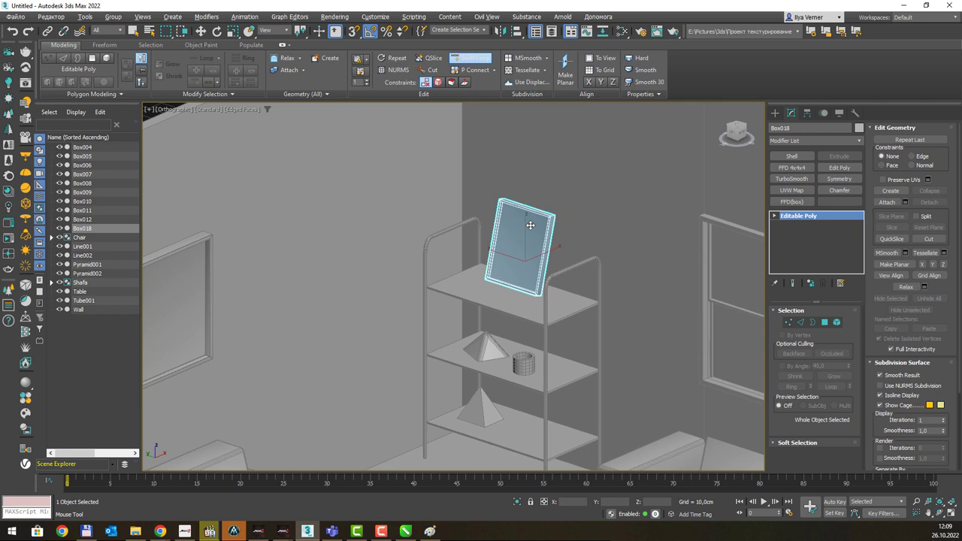
key("1")
middle_click_drag(530, 224, 510, 219, "alt")
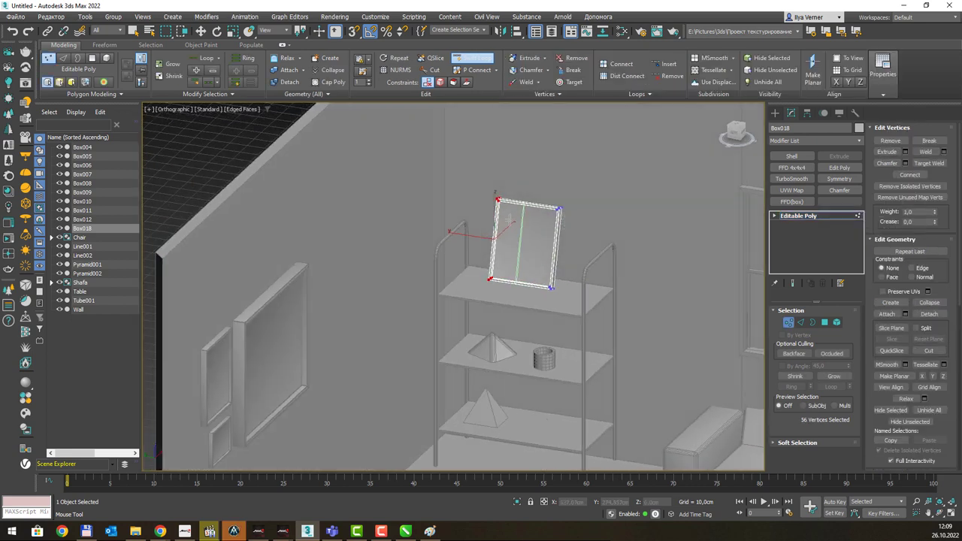
key("w")
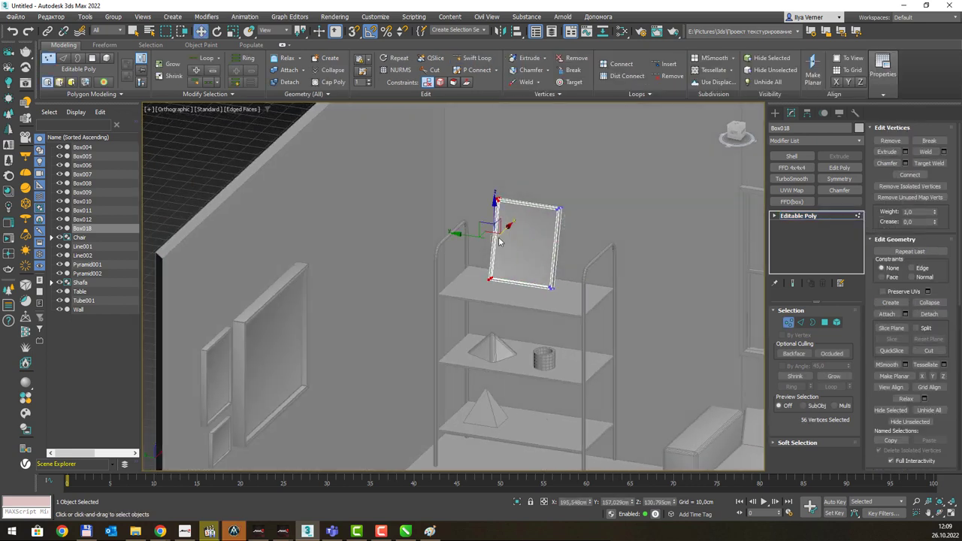
left_click_drag(473, 231, 466, 231)
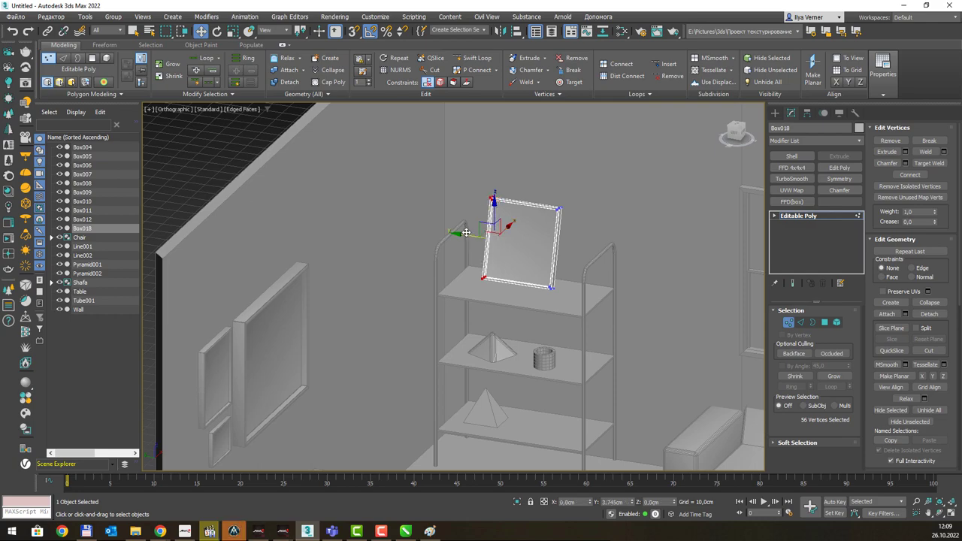
Zoom out and pan to centre the whole room, then switch to the Paint reference image.
scroll(481, 226, "down", 2)
scroll(593, 240, "down", 8)
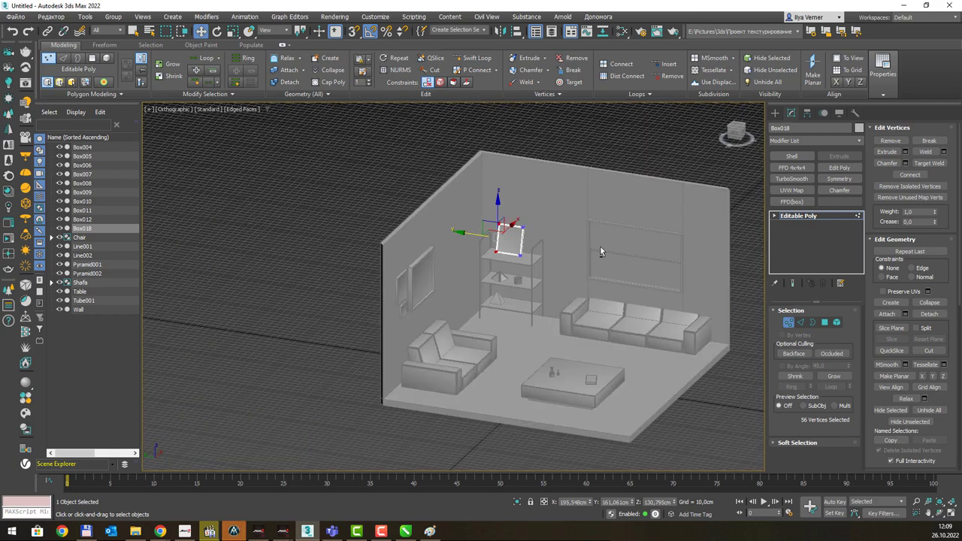
scroll(590, 236, "down", 2)
middle_click_drag(590, 237, 566, 278)
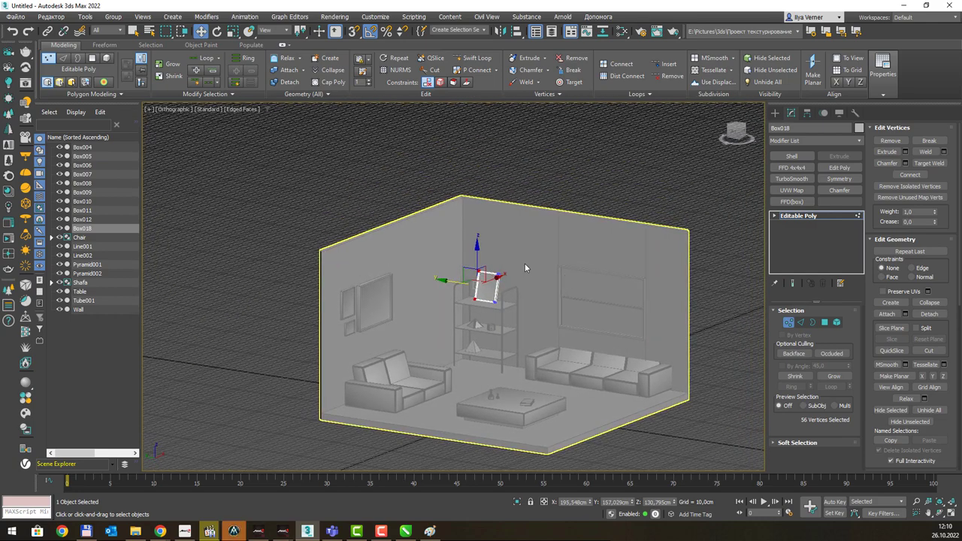
key("alt+Tab")
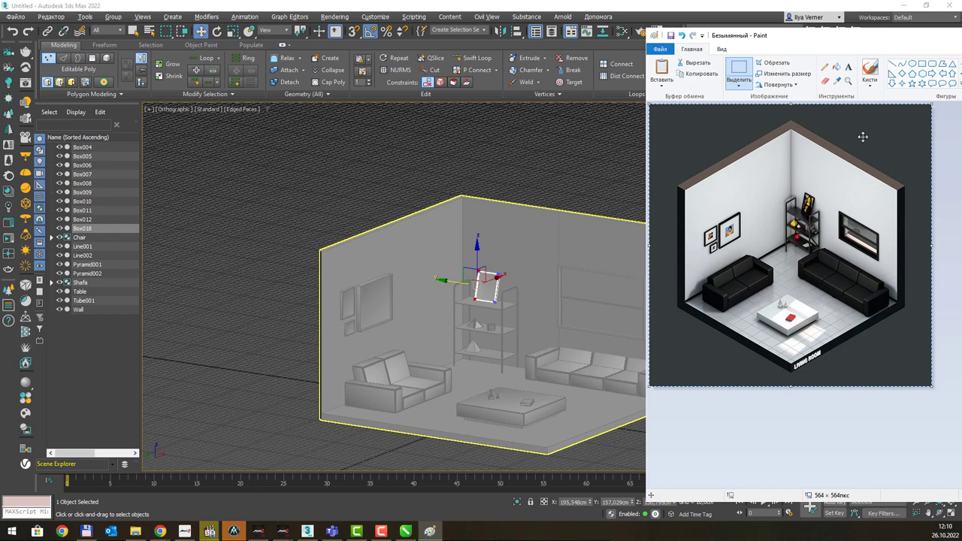
Return to the Perspective view, orbit around the room, and check the angle against the reference.
left_click_drag(932, 39, 958, 41)
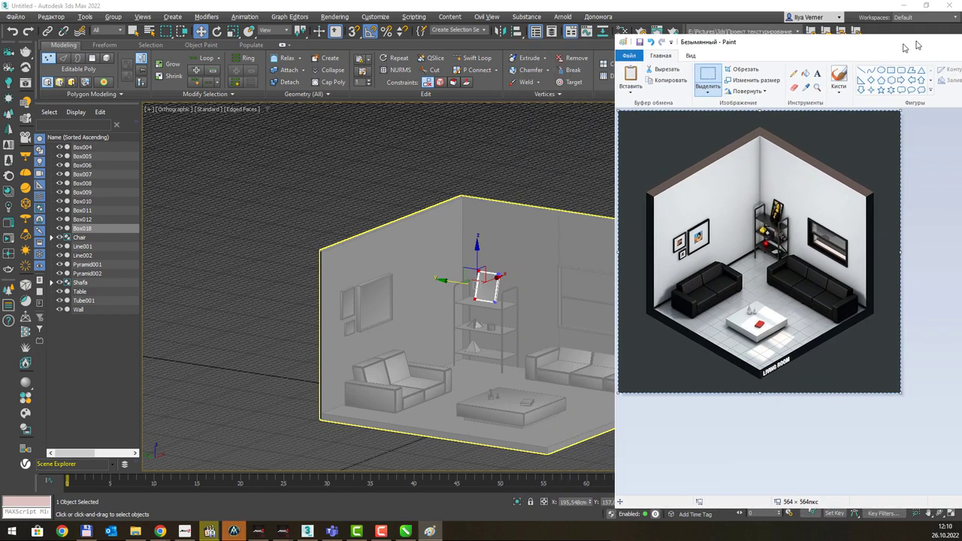
key("alt+Tab")
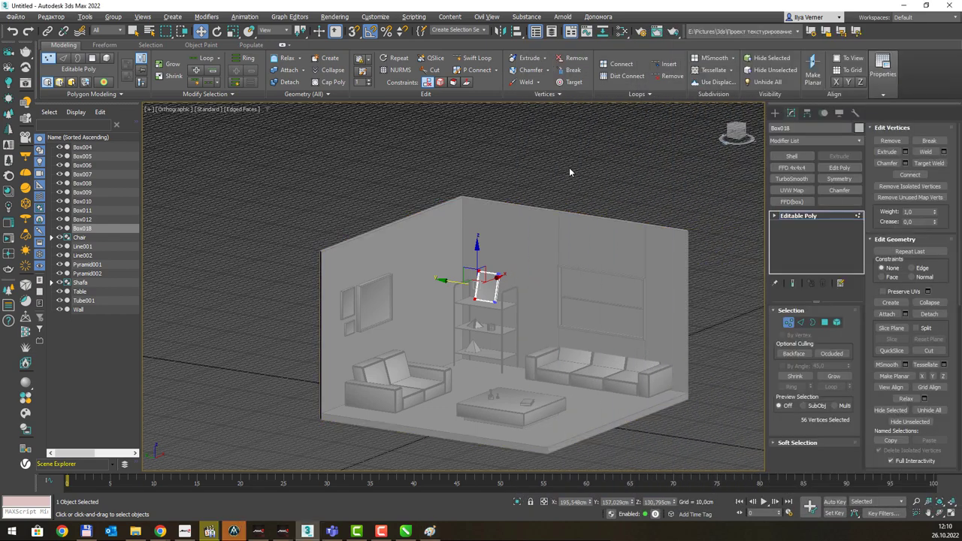
key("p")
middle_click_drag(586, 262, 539, 220)
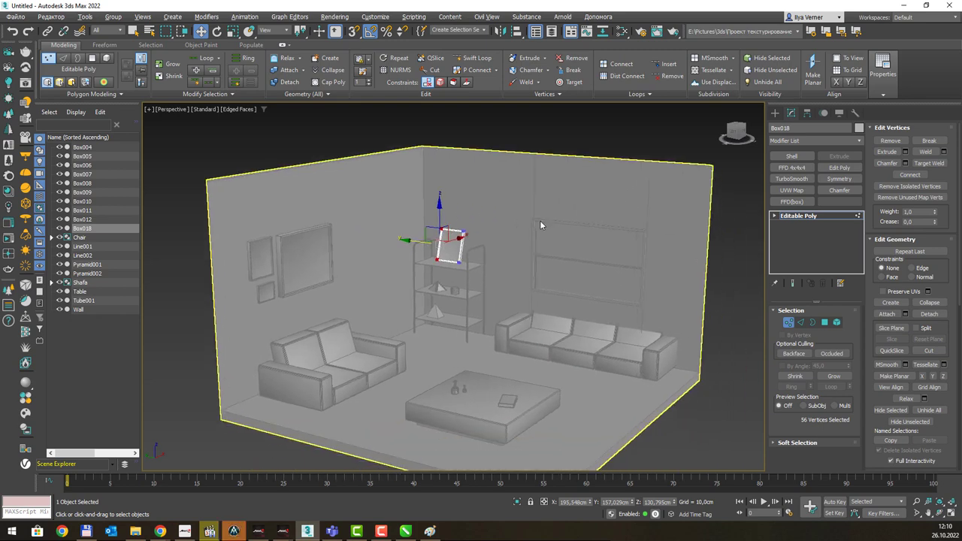
left_click(789, 217)
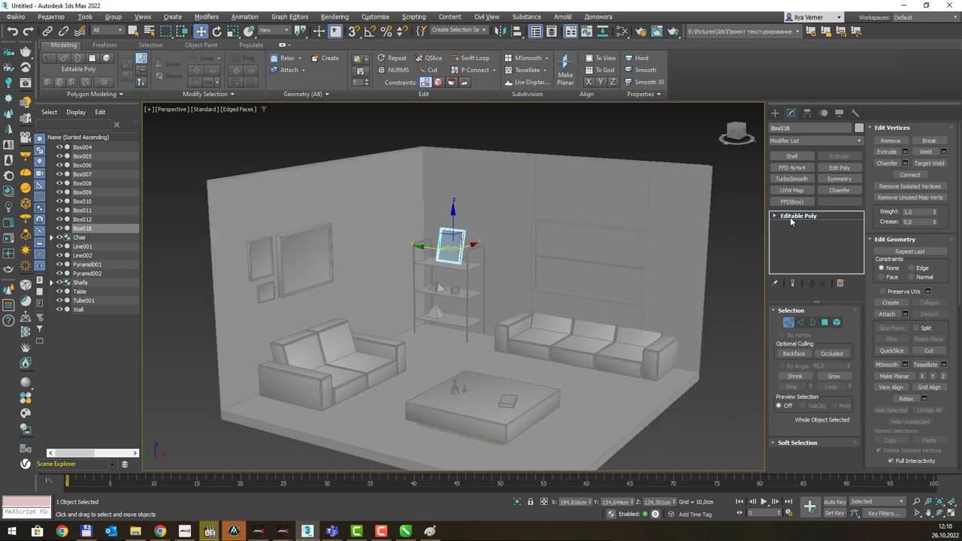
mouse_move(576, 230)
middle_mouse_down("alt")
mouse_move(562, 223)
mouse_move(557, 246)
mouse_move(521, 251)
mouse_move(539, 250)
middle_mouse_up("alt")
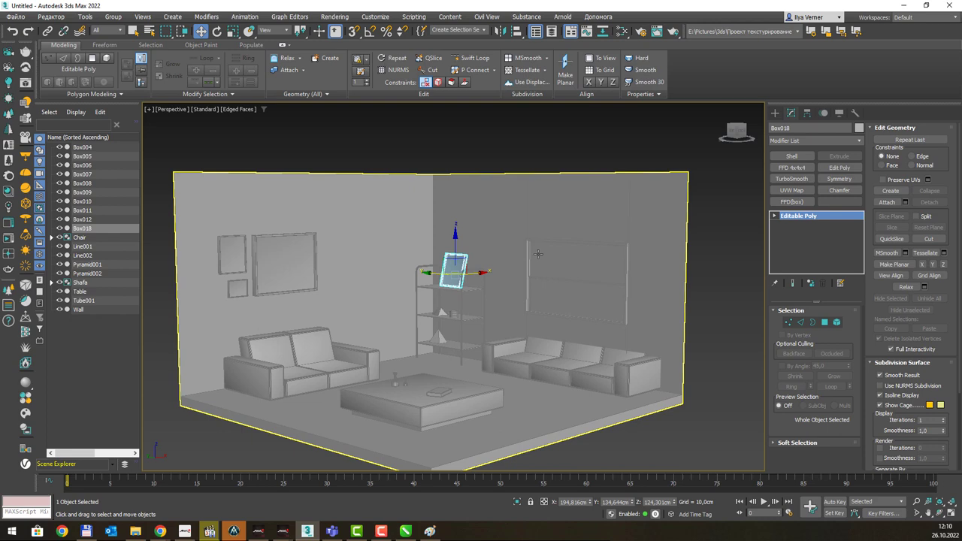
middle_click_drag(514, 257, 522, 245)
scroll(521, 242, "up", 3)
scroll(524, 248, "down", 3)
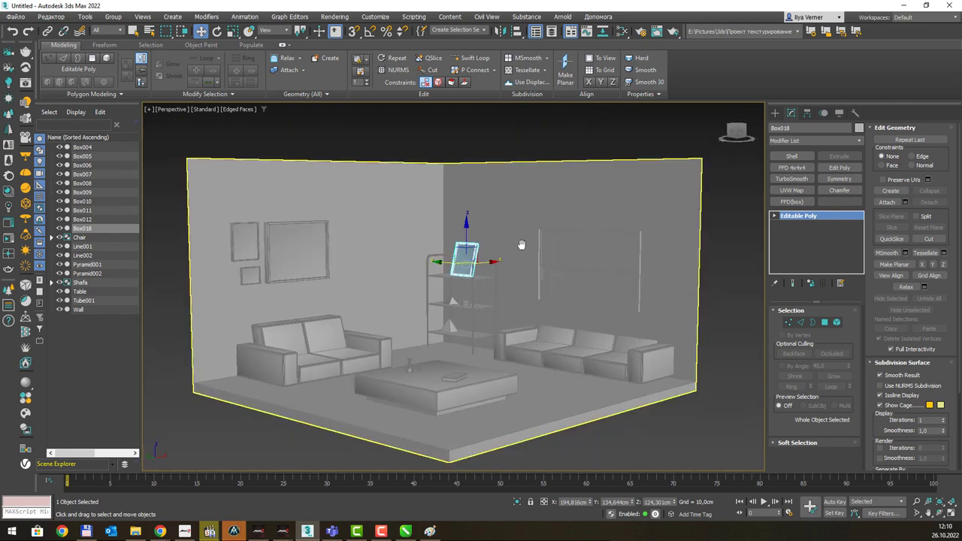
key("alt+Tab")
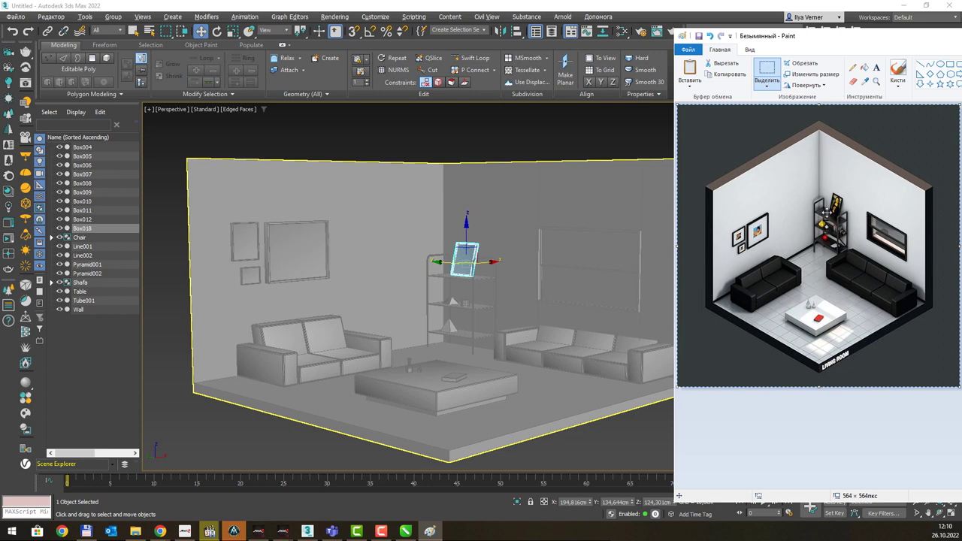
Orbit the room lower and closer, then compare with the reference again.
left_click(502, 256)
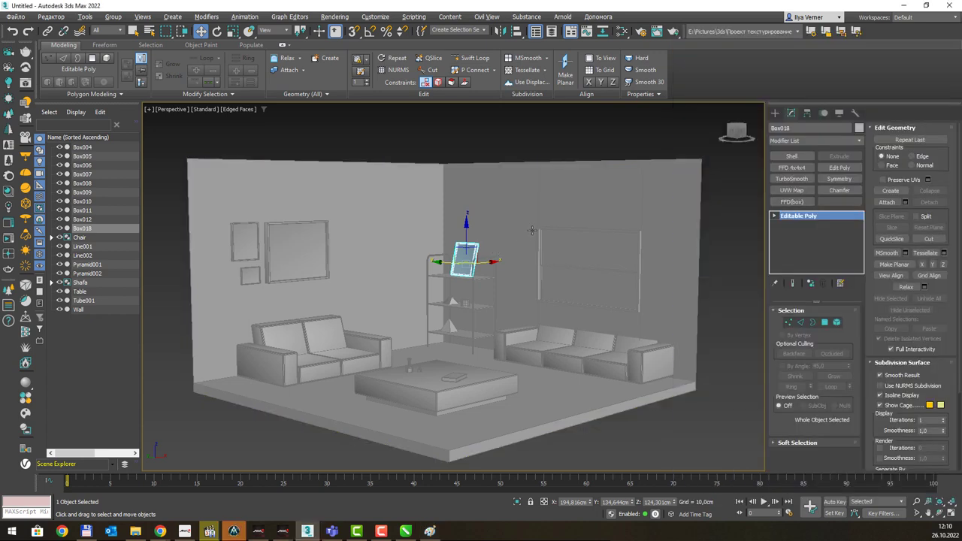
mouse_move(532, 229)
middle_mouse_down("alt")
mouse_move(530, 246)
mouse_move(503, 231)
middle_mouse_up("alt")
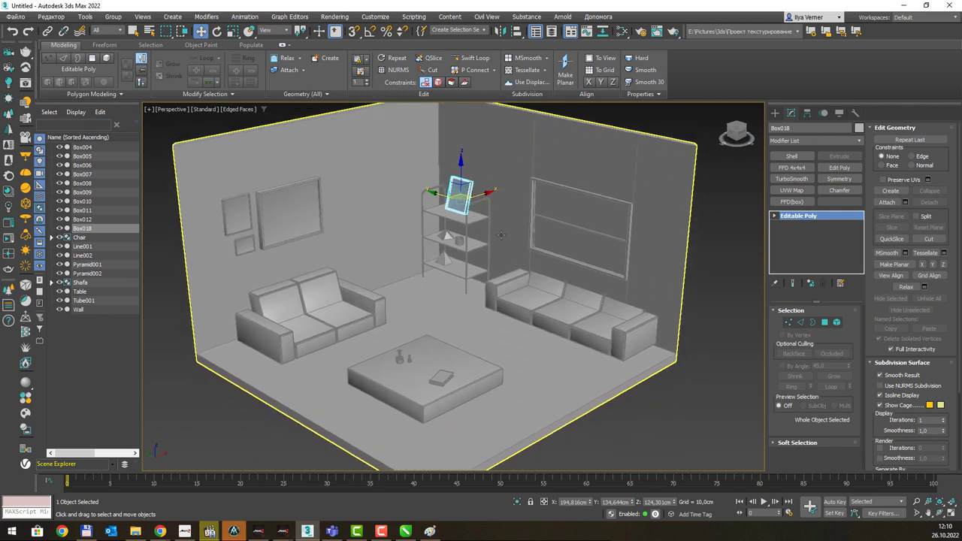
scroll(500, 235, "down", 5)
scroll(501, 242, "up", 2)
middle_click_drag(501, 248, 518, 225, "alt")
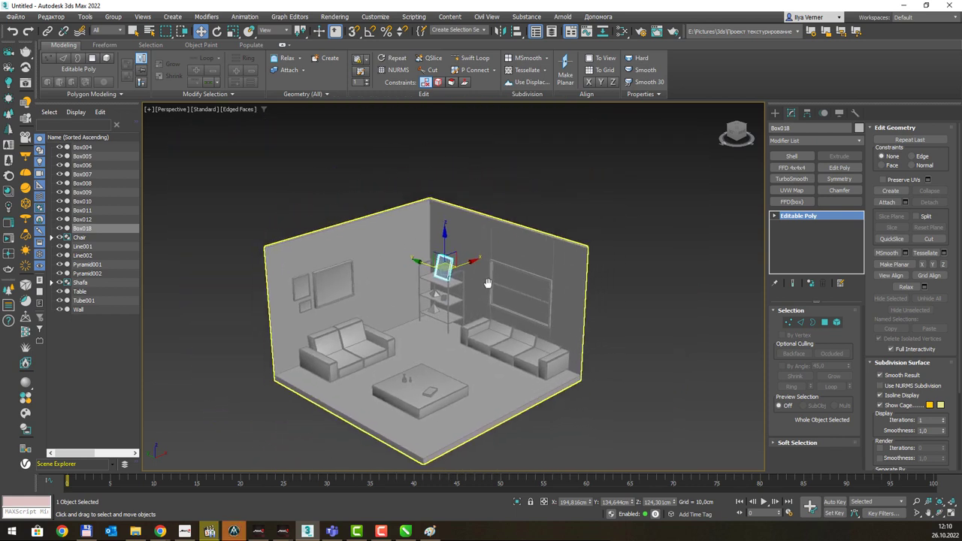
key("alt+Tab")
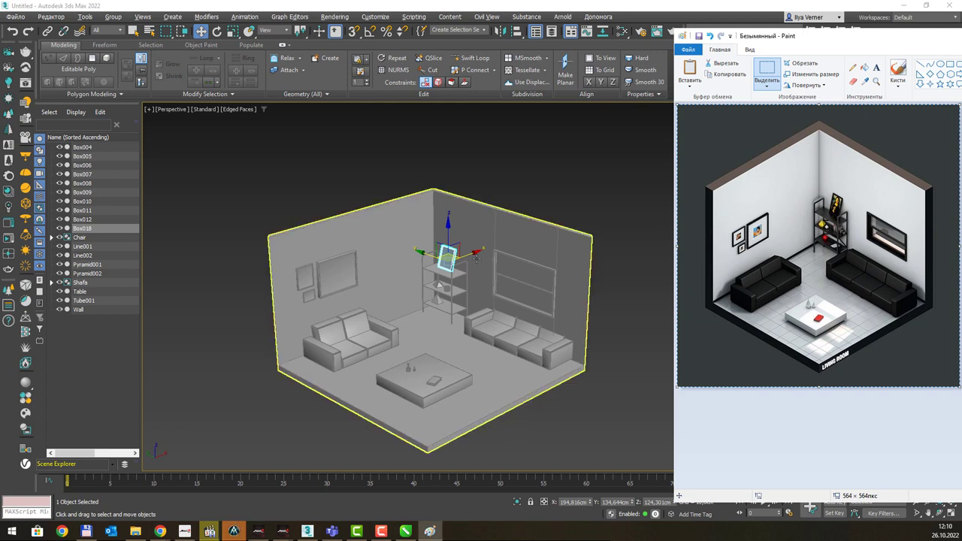
Fine-tune pan and rotation until the room matches the isometric reference angle.
key("alt+Tab")
middle_click_drag(477, 255, 451, 233, "alt")
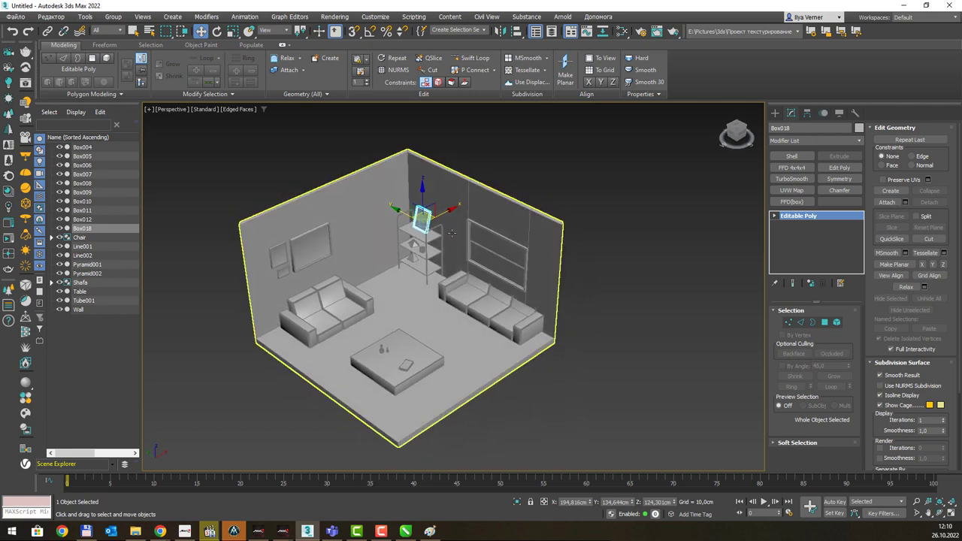
key("alt+Tab")
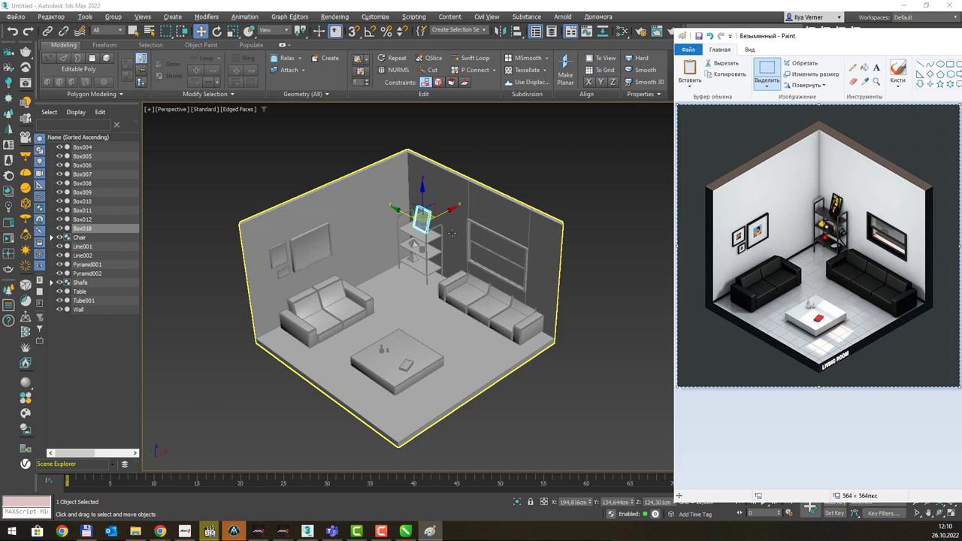
key("alt+Tab")
middle_click_drag(476, 331, 482, 338, "alt")
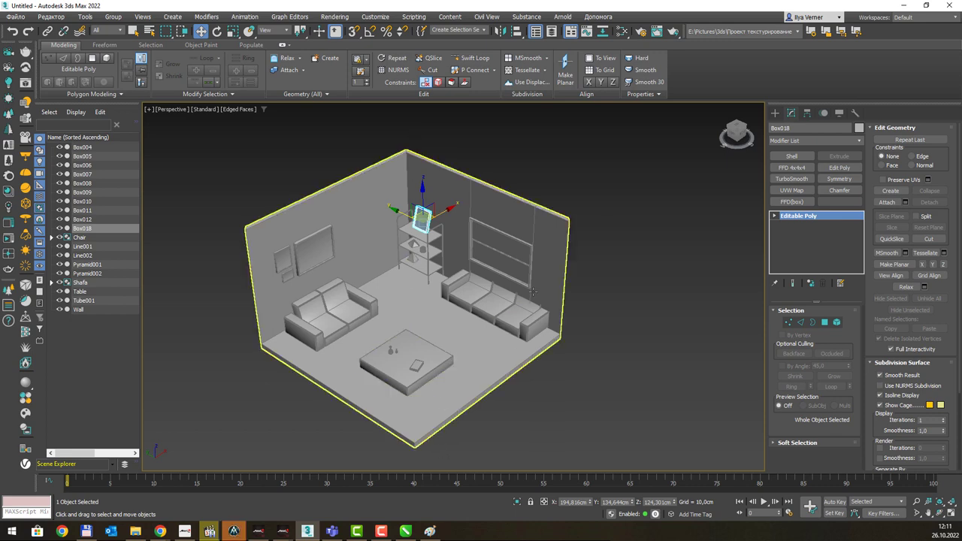
middle_click_drag(532, 292, 526, 273, "alt")
key("alt+Tab")
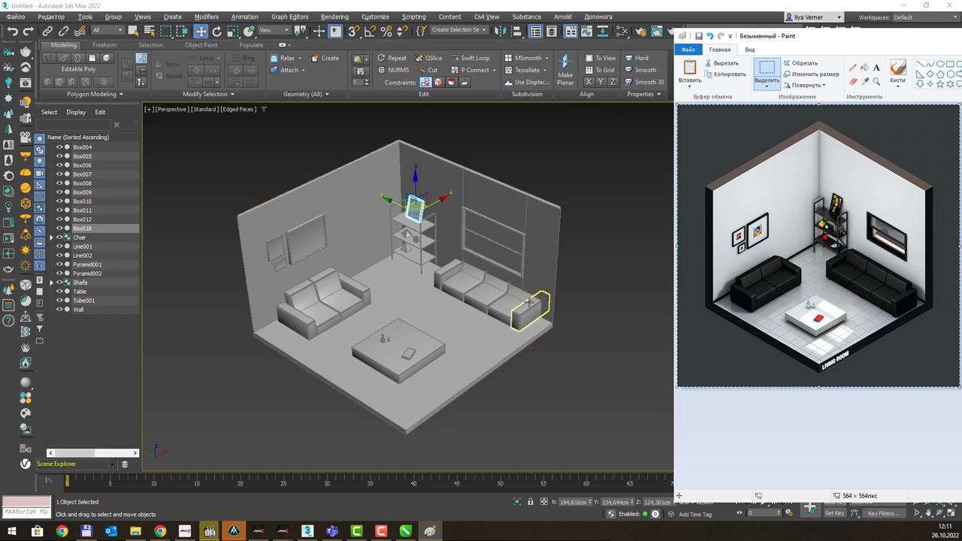
Group the five sofa pieces Box008–Box012 into a group named Divan.
left_click(529, 301)
left_click(513, 301)
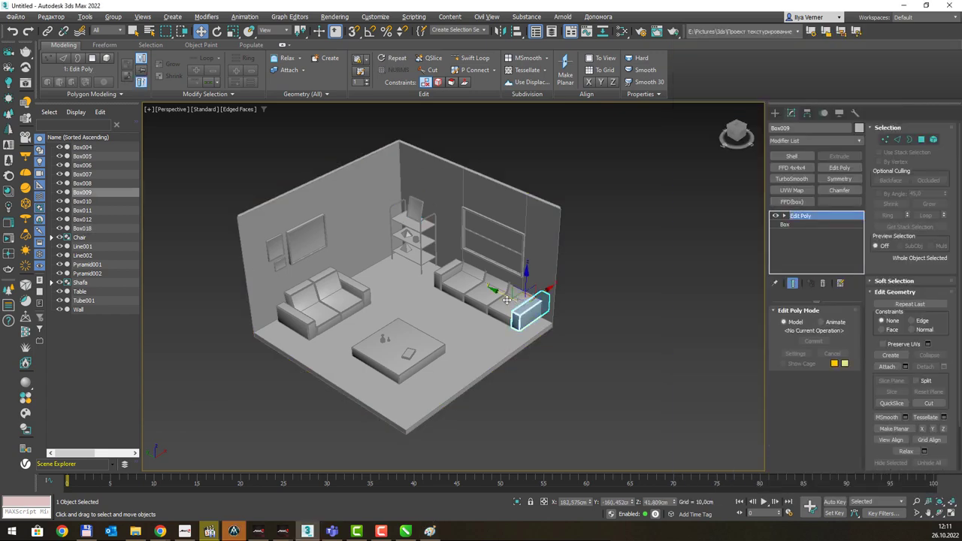
left_click(514, 293, "ctrl")
left_click(473, 282, "ctrl")
left_click(468, 280, "ctrl")
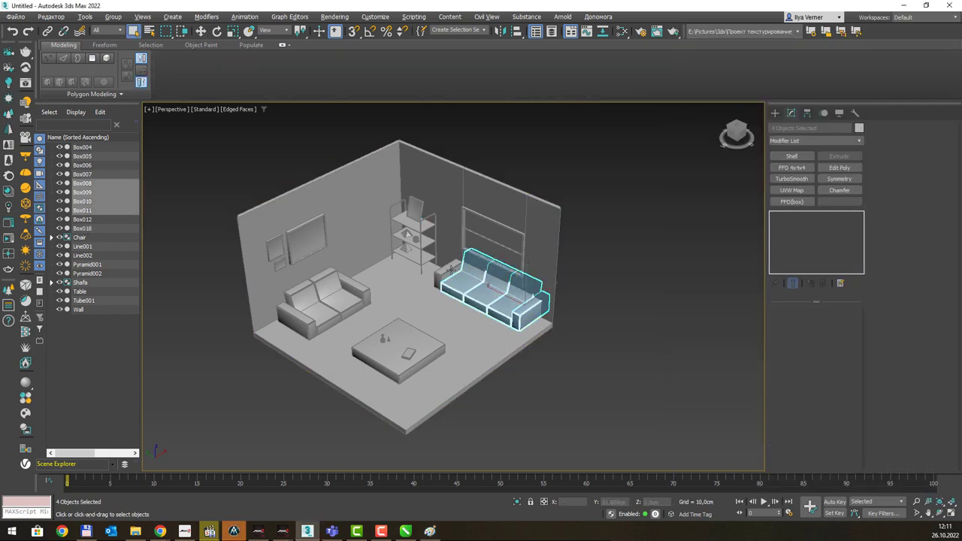
left_click(446, 269, "ctrl")
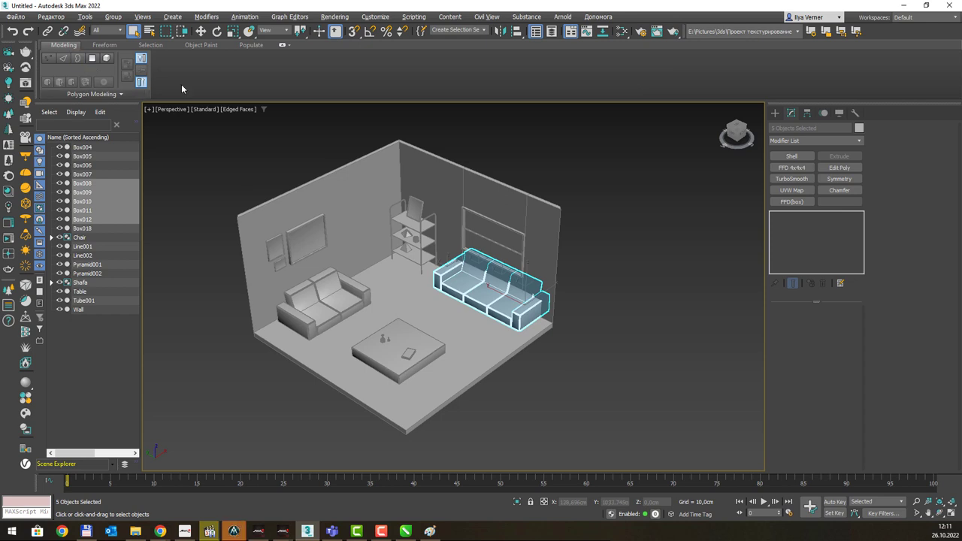
left_click(86, 17)
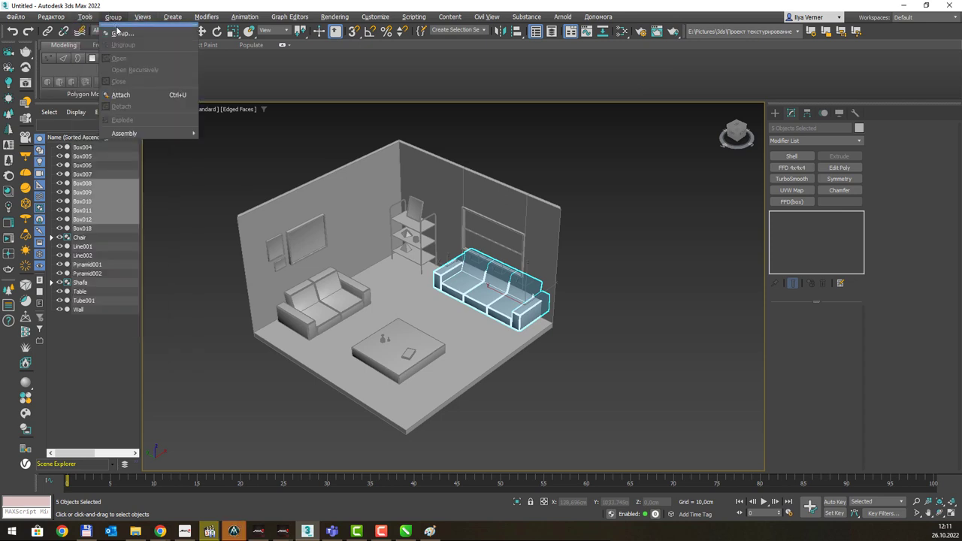
left_click(117, 28)
type("Divan")
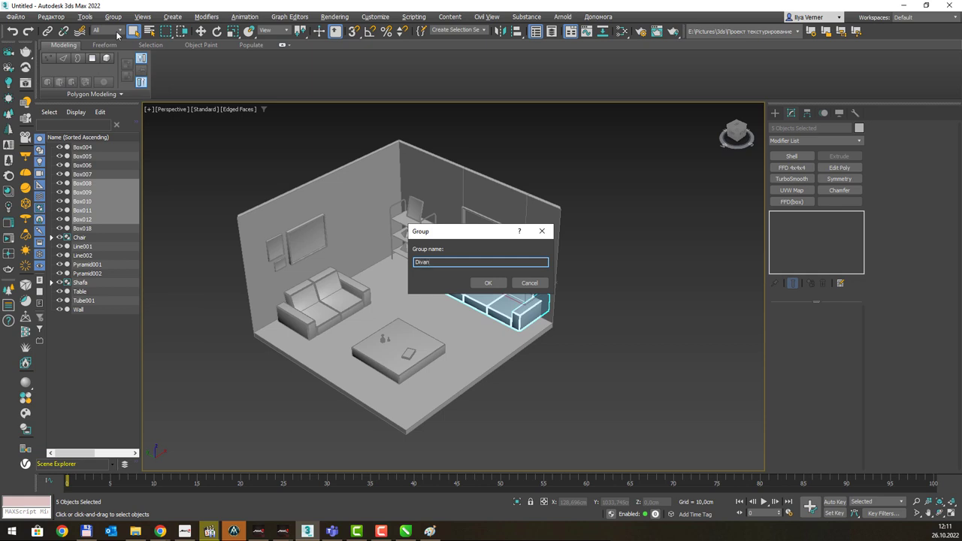
key("Return")
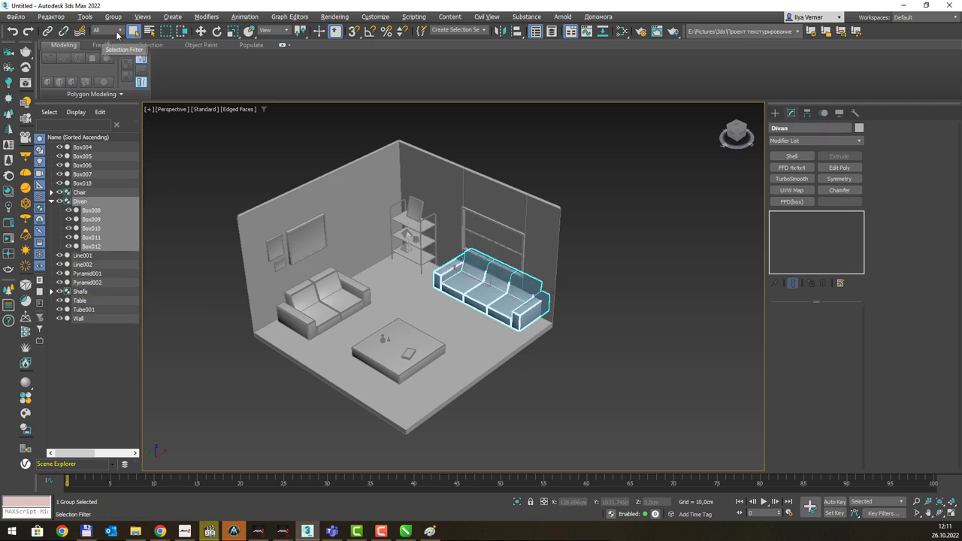
Nudge the Divan group slightly left and forward, deselect, and compare with the reference.
key("w")
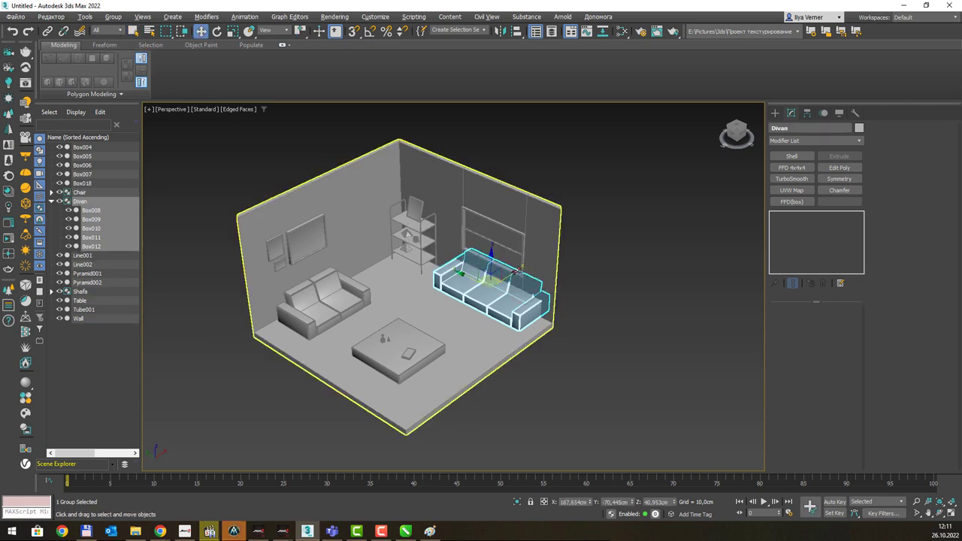
left_click_drag(510, 271, 501, 277)
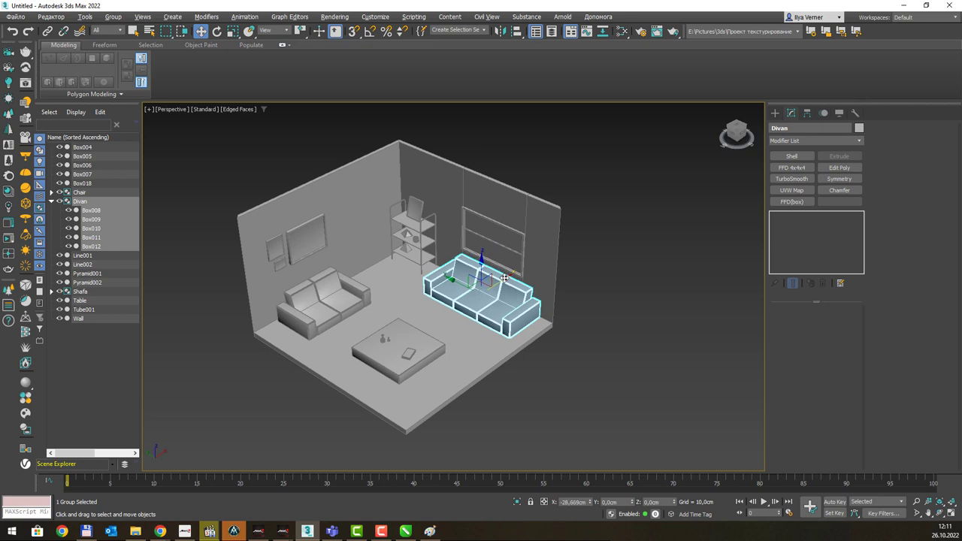
key("q")
left_click(602, 286)
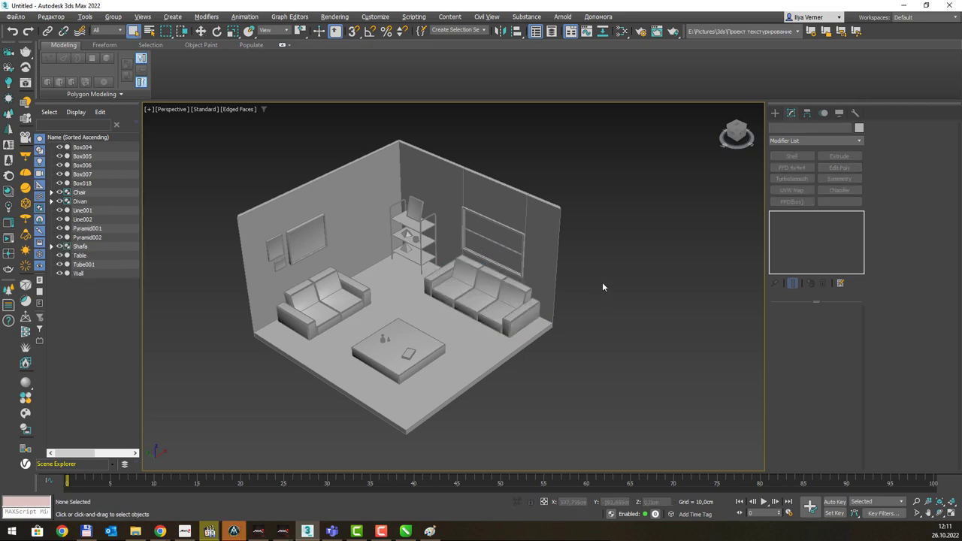
key("alt+Tab")
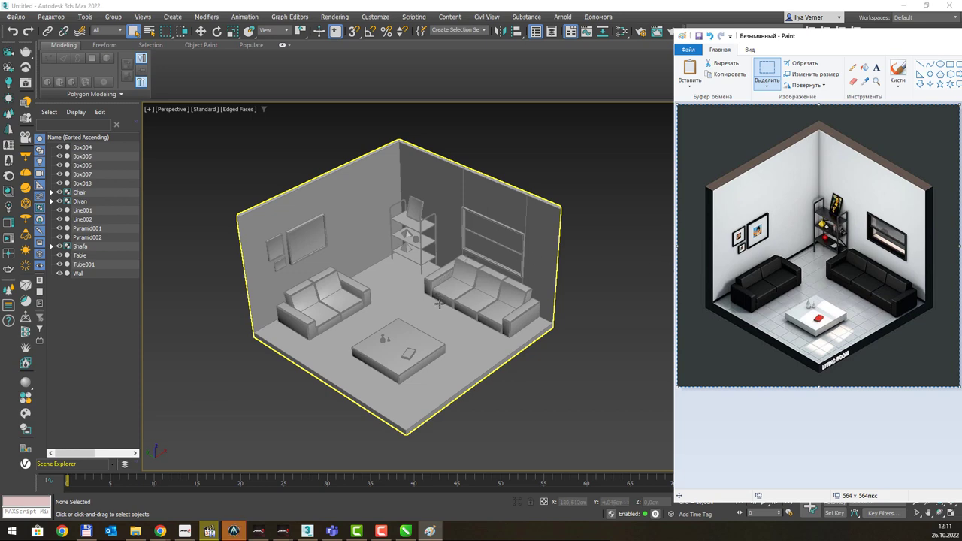
key("alt+Tab")
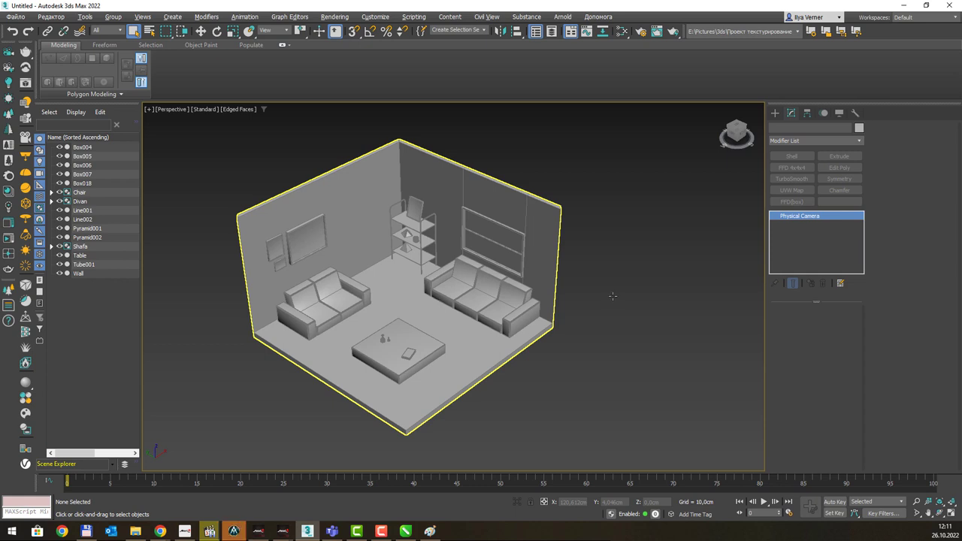
Create a Physical Camera from the current view with Ctrl+C and zoom out to locate it.
key("ctrl+c")
scroll(615, 278, "down", 3)
middle_click_drag(615, 278, 485, 221, "alt")
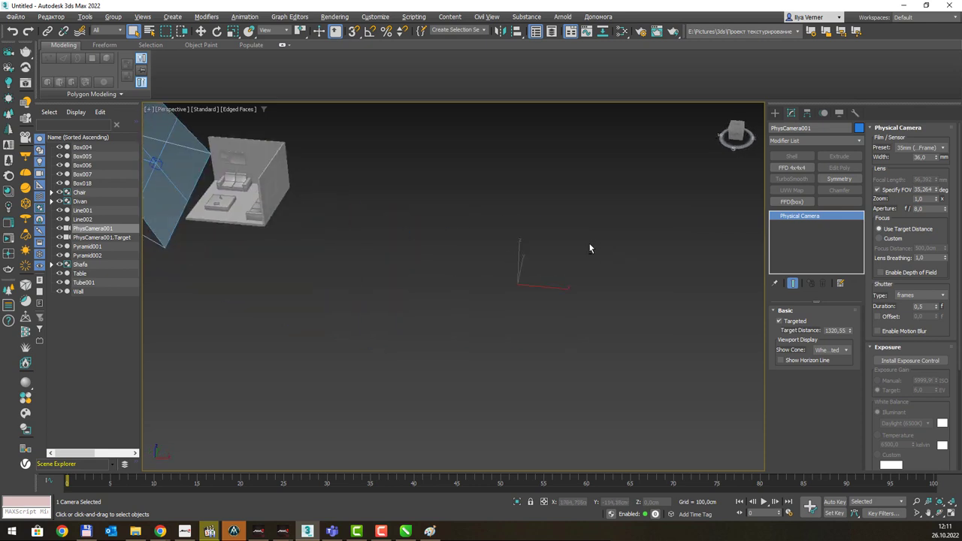
scroll(340, 229, "up", 2)
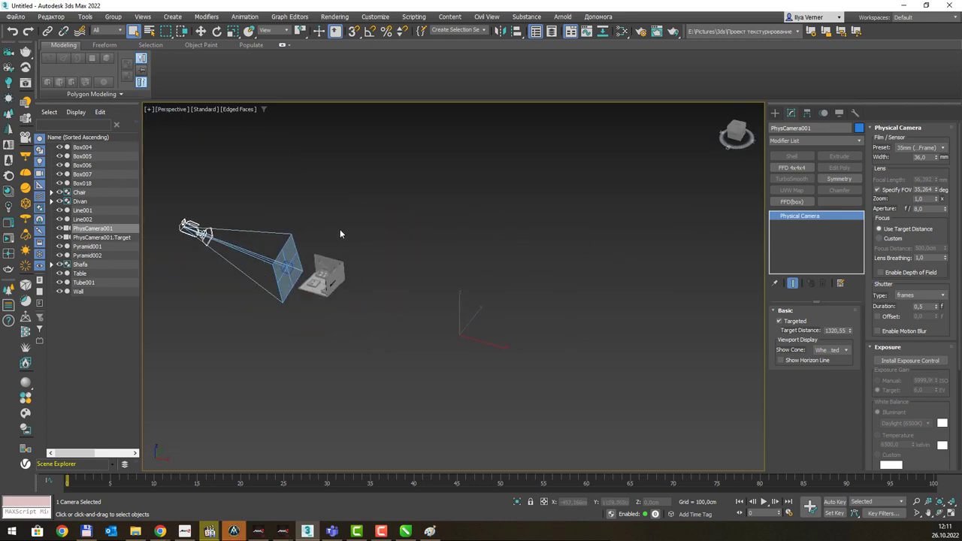
scroll(340, 229, "up", 3)
middle_click_drag(360, 275, 571, 255)
scroll(564, 259, "down", 5)
scroll(300, 240, "up", 2)
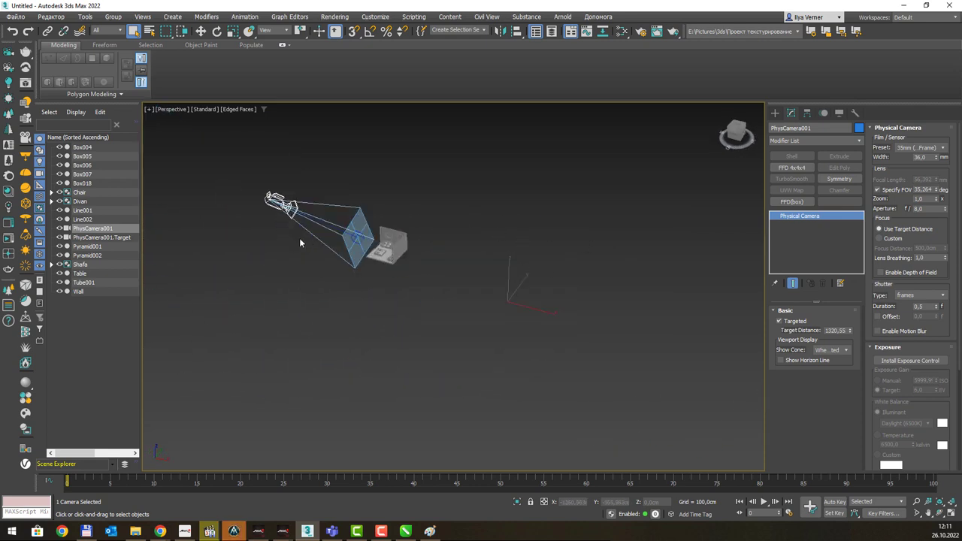
scroll(301, 241, "up", 3)
scroll(315, 241, "up", 1)
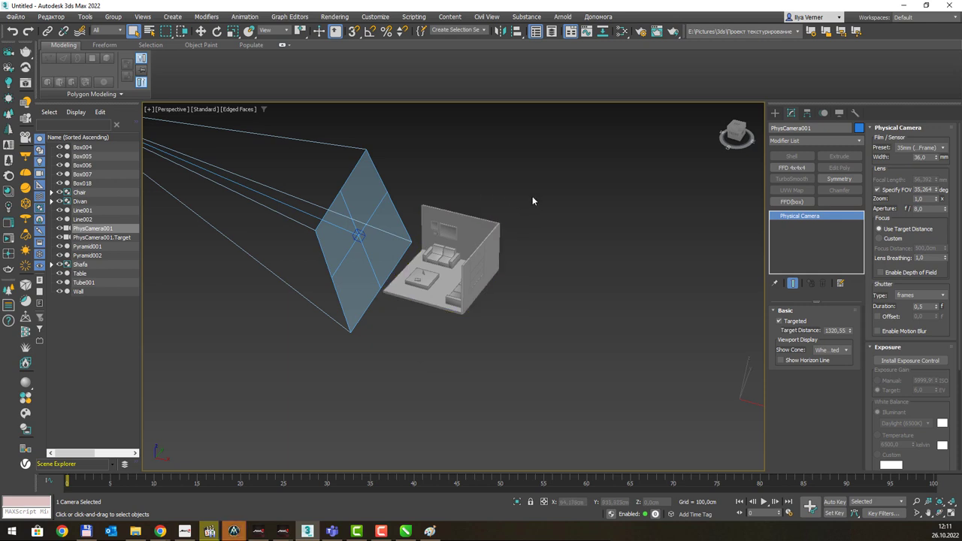
Frame all scene objects, then select PhysCamera001.
key("ctrl+a")
key("z")
scroll(374, 255, "down", 2)
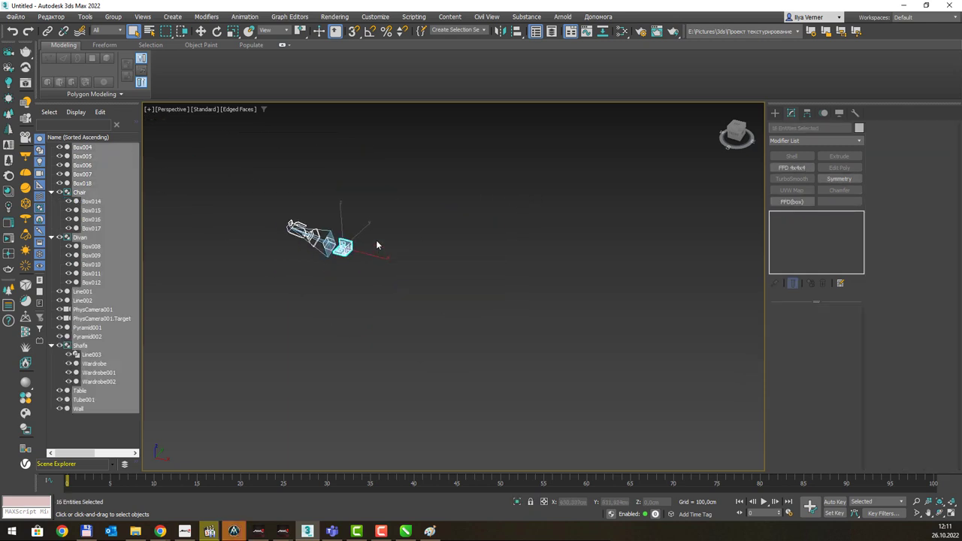
scroll(279, 221, "up", 3)
scroll(382, 242, "up", 3)
left_click(534, 239)
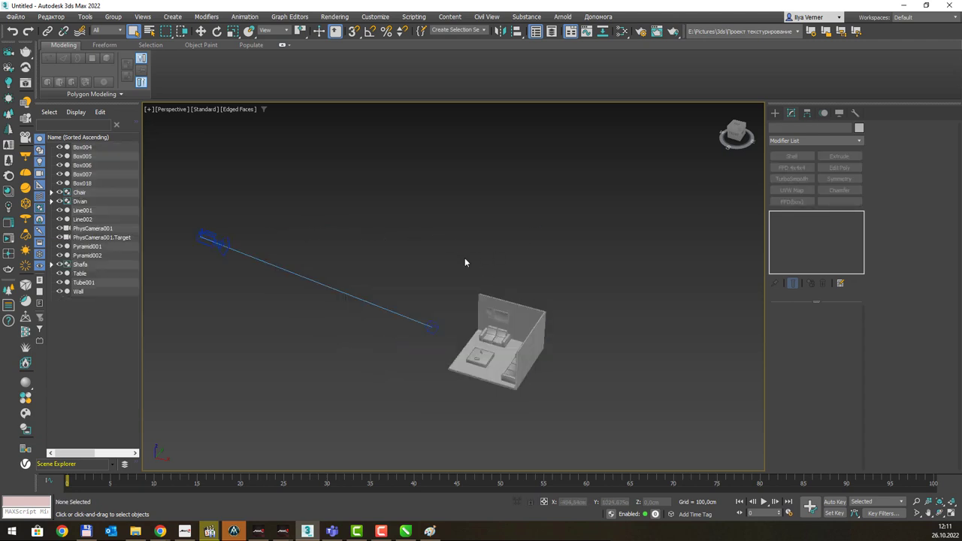
left_click(213, 242)
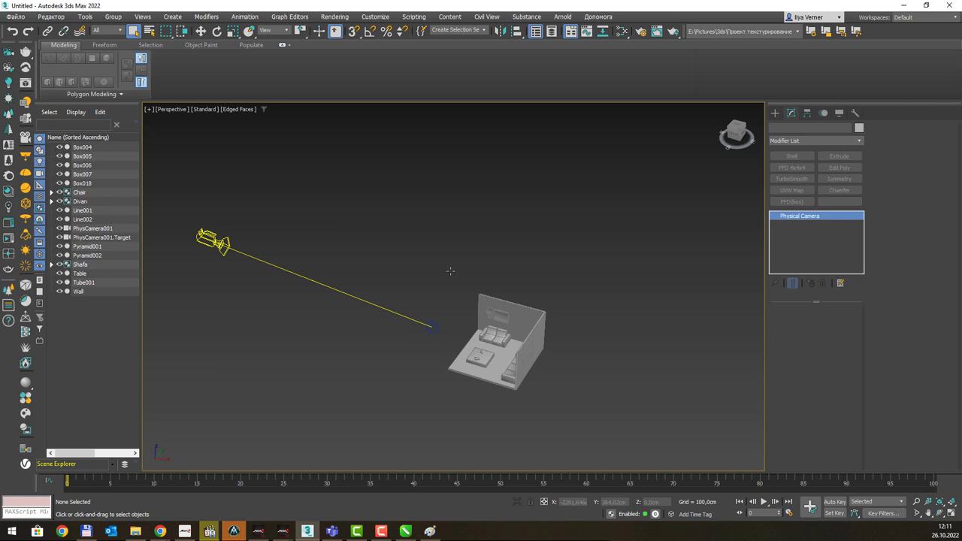
left_click(423, 260)
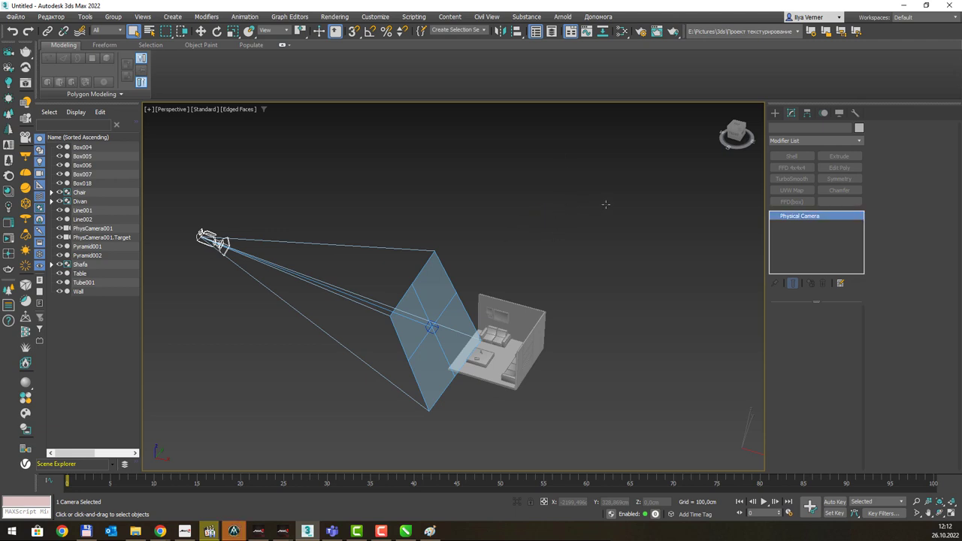
scroll(589, 193, "down", 2)
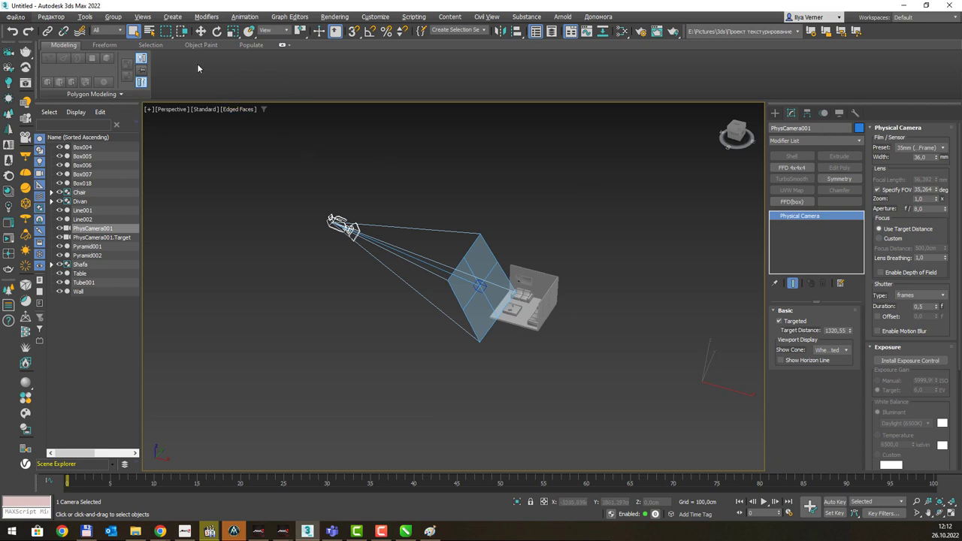
Save the scene via Save As under the file name 'ізометрична кімната'.
left_click(16, 17)
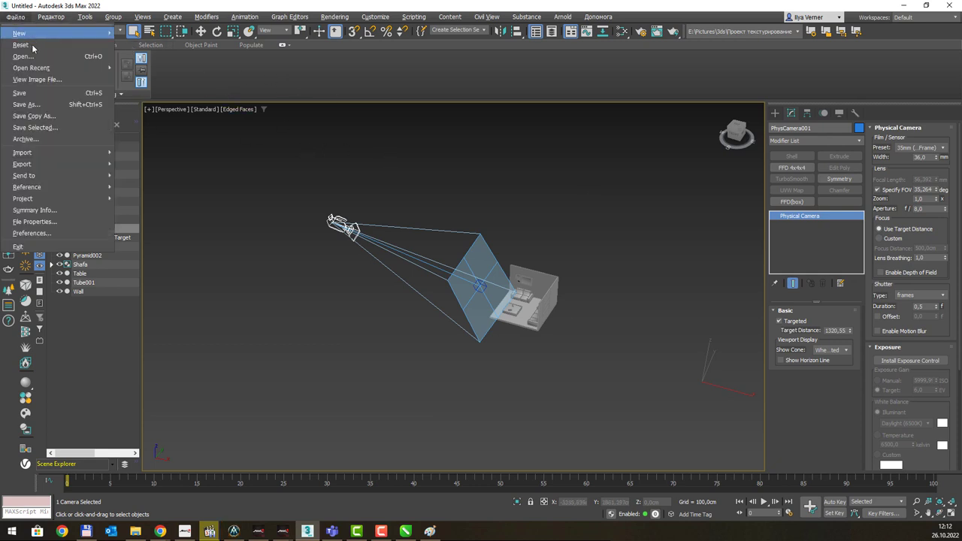
left_click(49, 93)
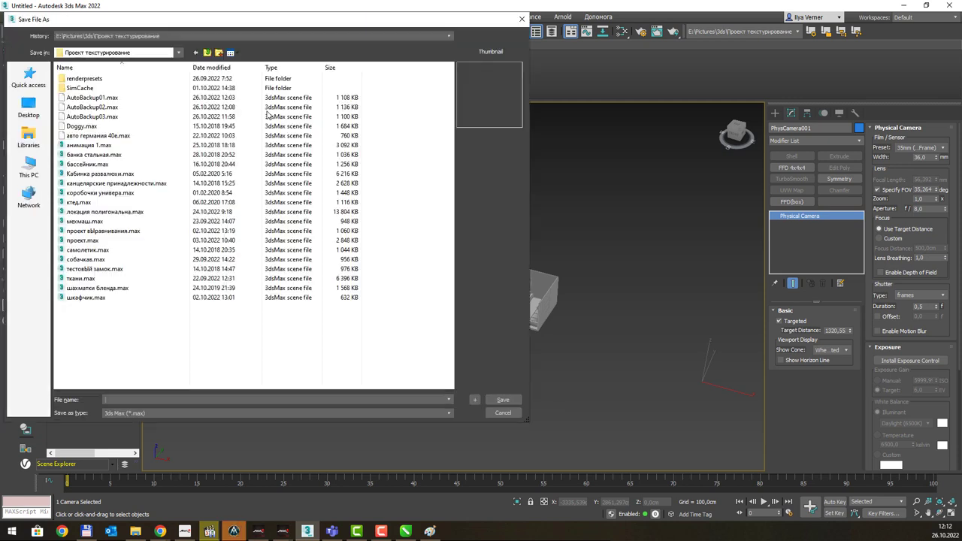
left_click(210, 400)
type("ызо")
type("нсе")
key("BackSpace")
key("BackSpace")
key("BackSpace")
type("someтрична")
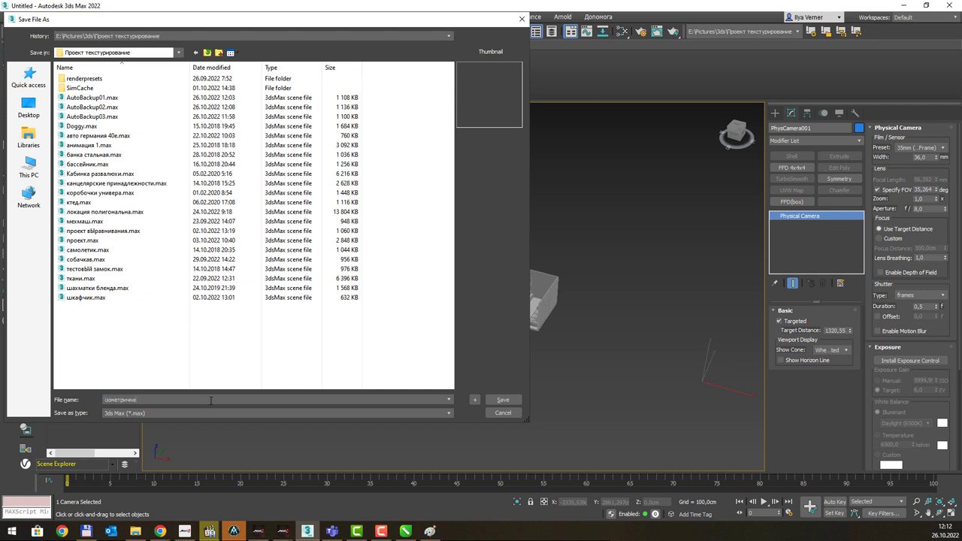
type("ната")
key("Return")
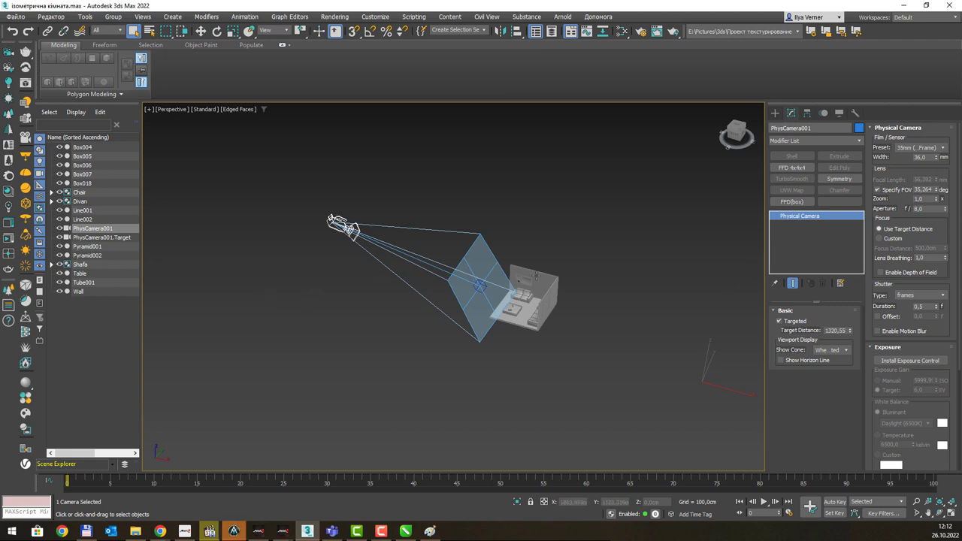
Move PhysCamera001.Target onto the room and lower it in the Front view.
left_click(479, 285)
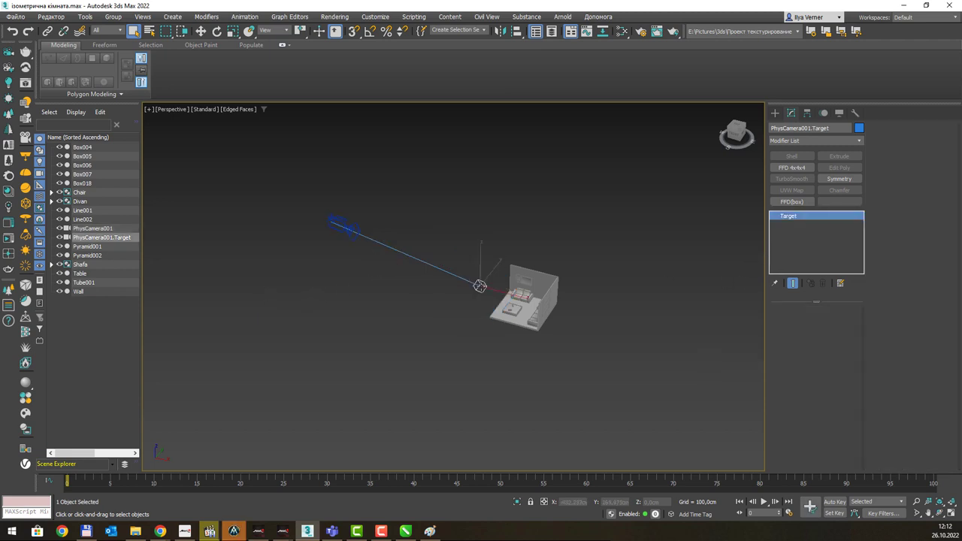
key("w")
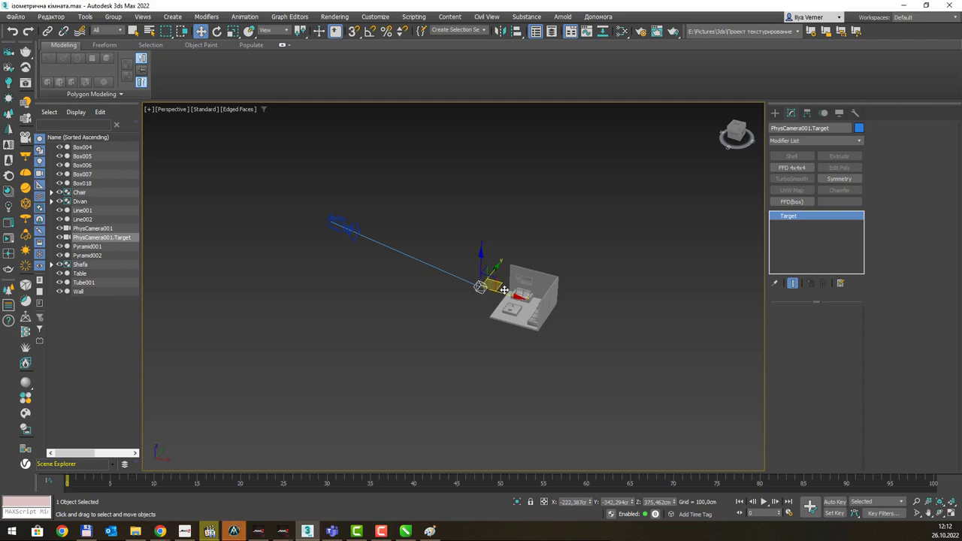
left_click_drag(504, 290, 543, 302)
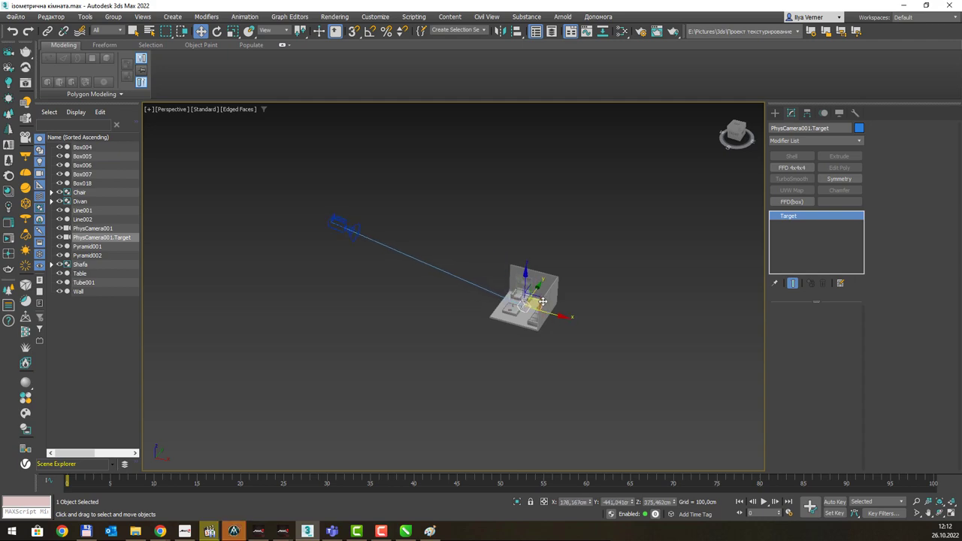
key("f")
scroll(538, 293, "down", 5)
scroll(535, 297, "down", 3)
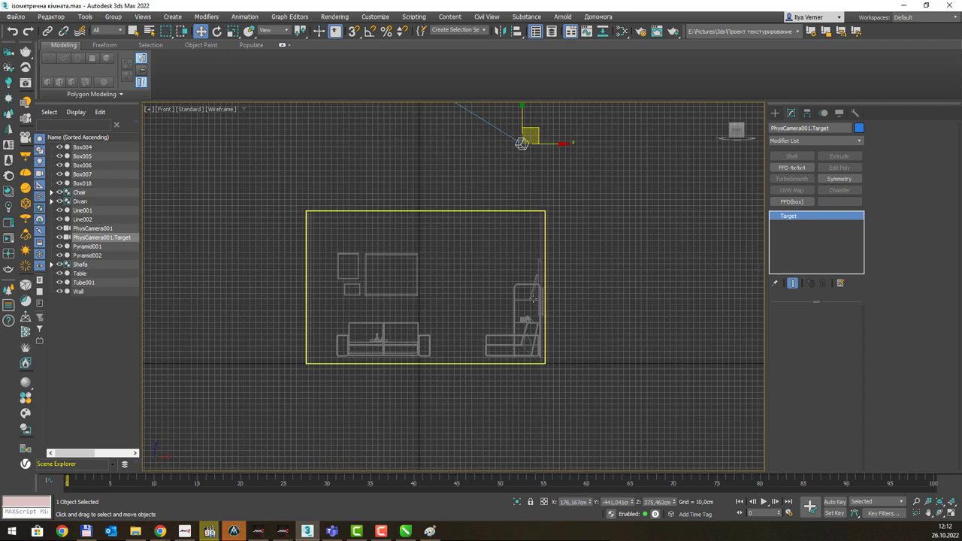
left_click_drag(540, 130, 518, 316)
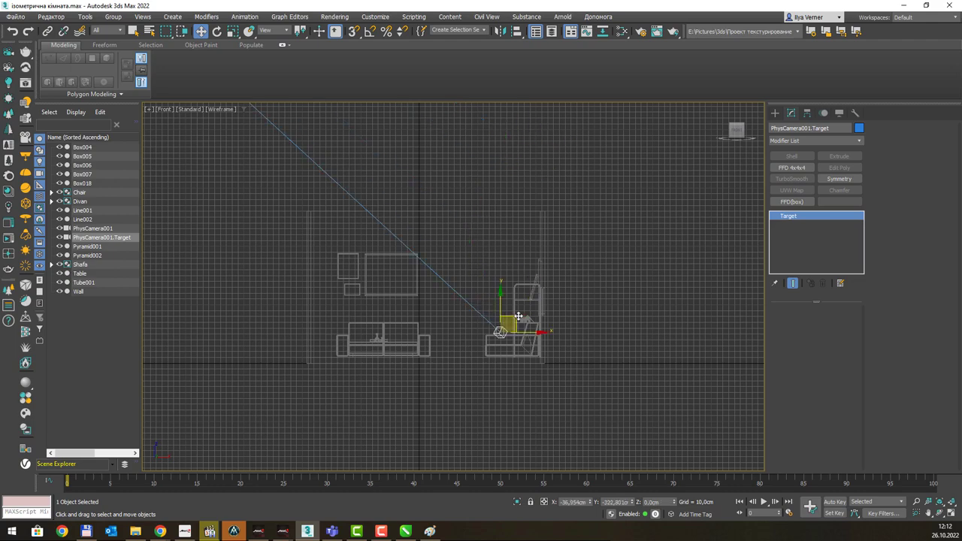
Slide the target to the room's far corner by the shelf in Top view and check the camera view.
key("t")
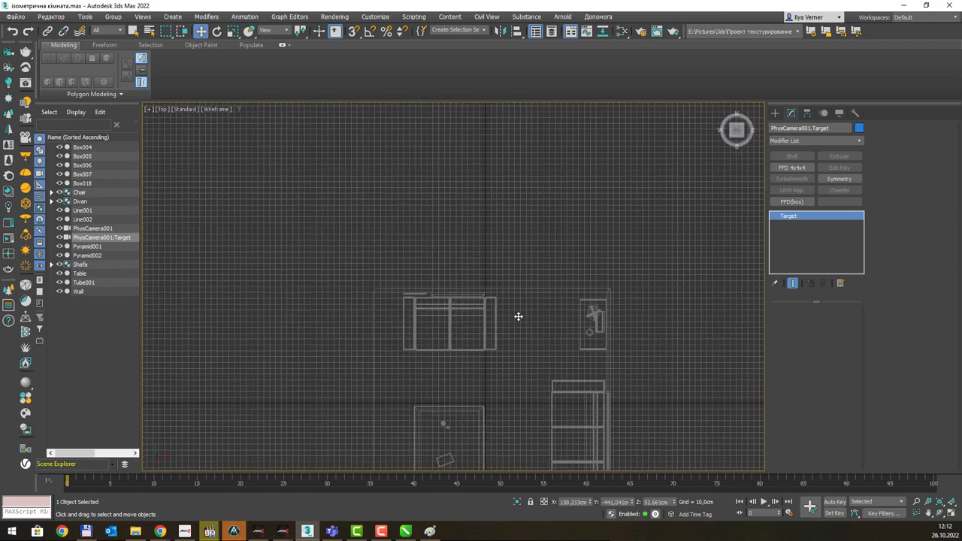
scroll(517, 317, "up", 5)
scroll(512, 316, "down", 4)
scroll(513, 312, "down", 2)
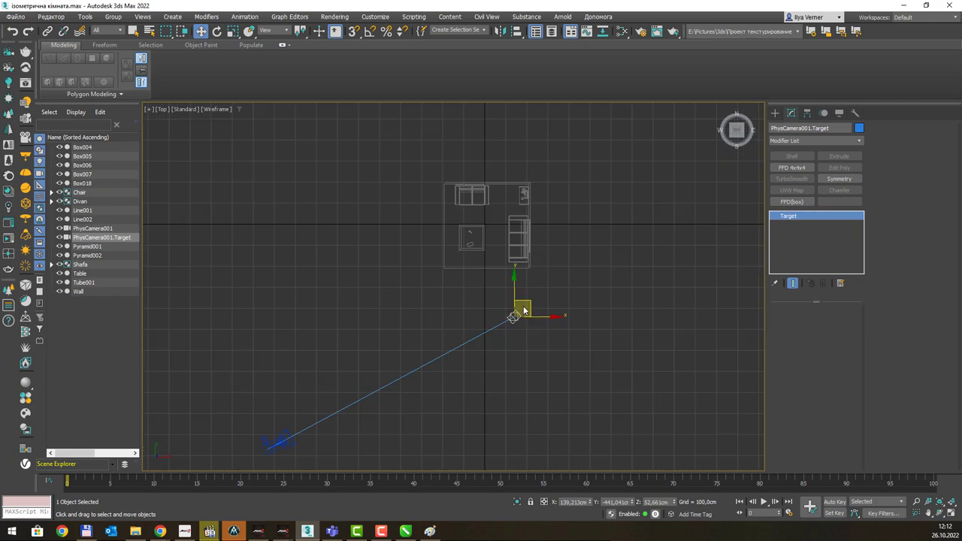
left_click_drag(527, 299, 526, 177)
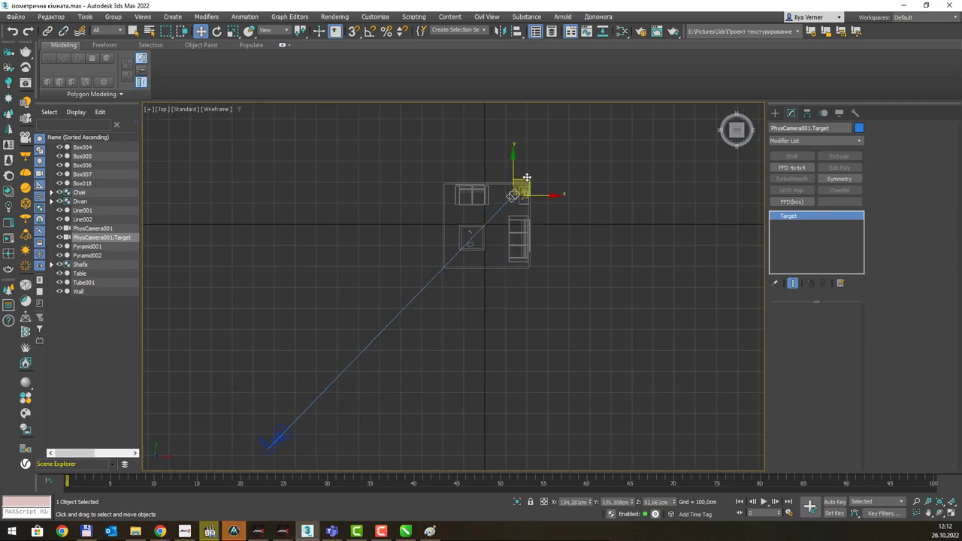
key("f")
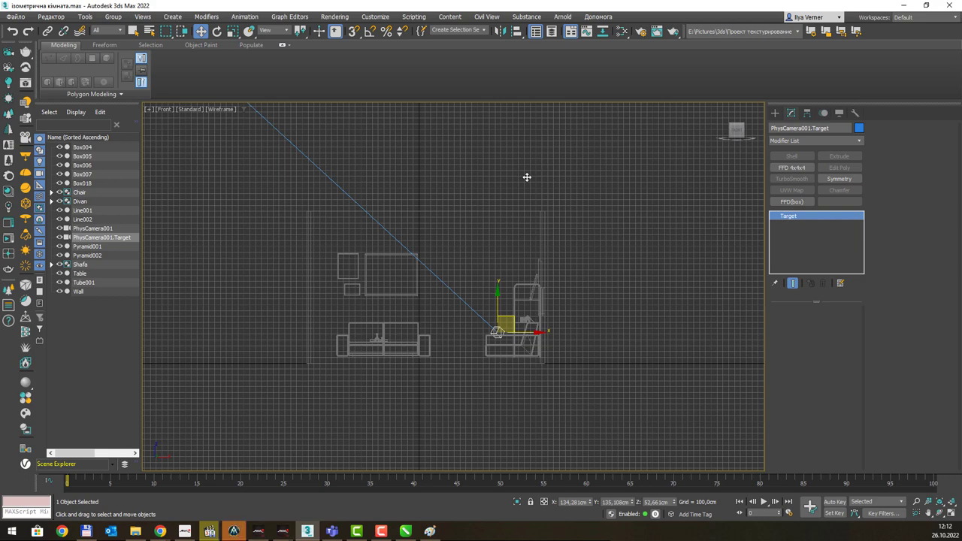
key("p")
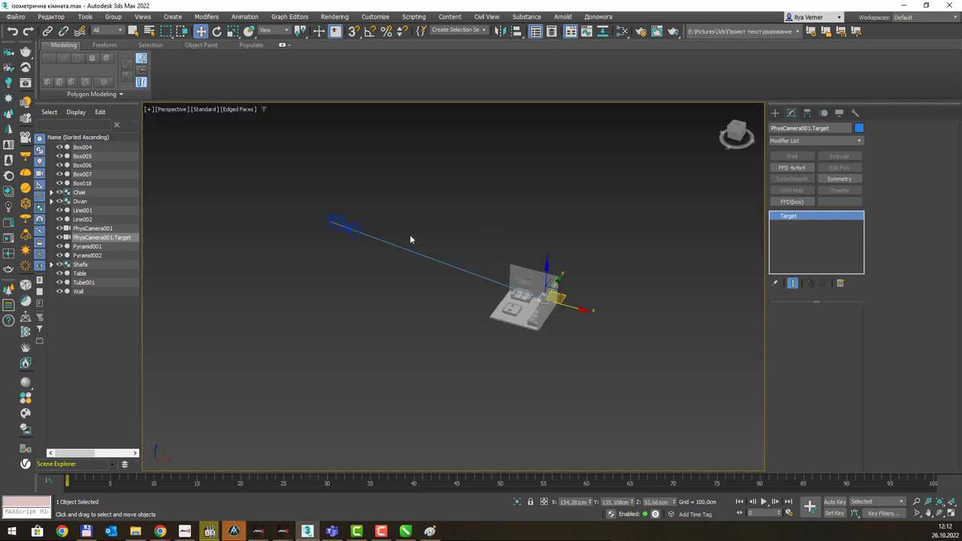
key("c")
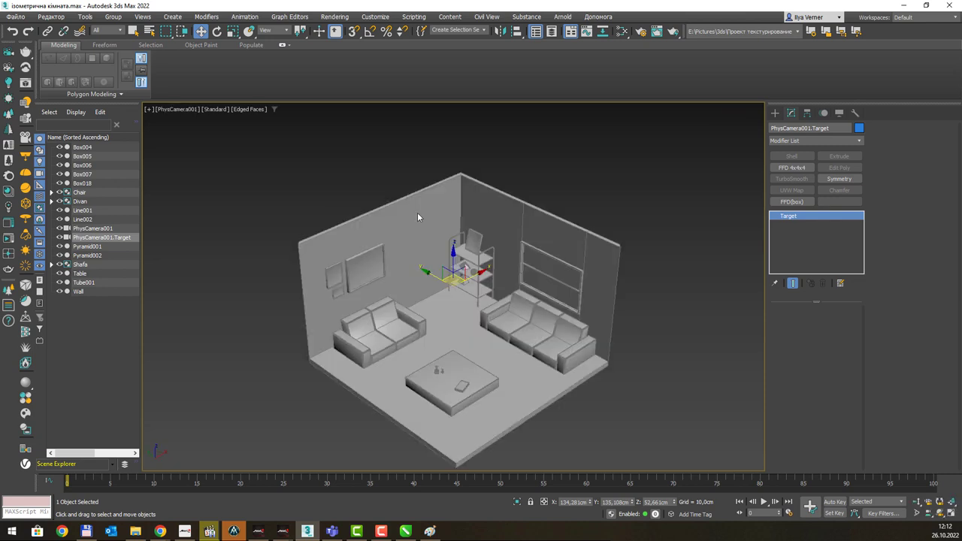
key("p")
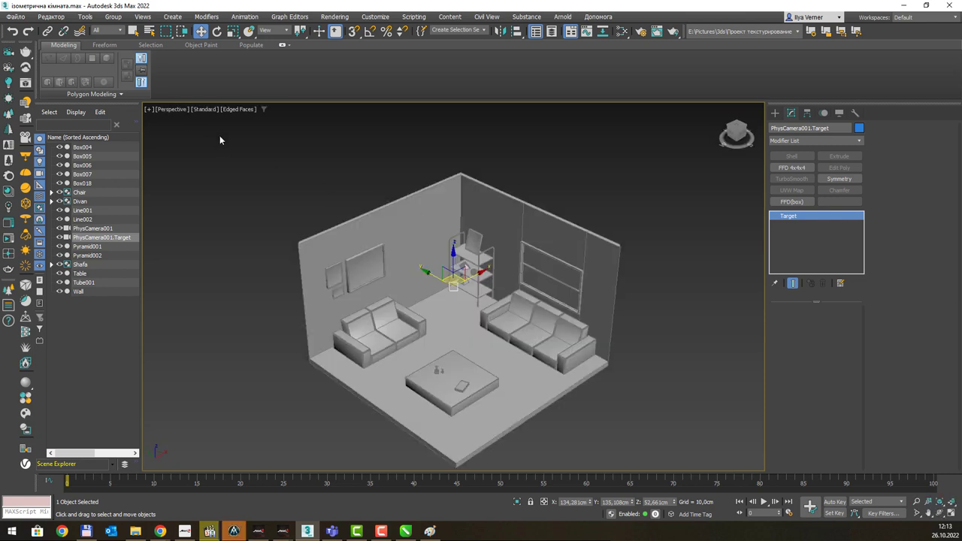
scroll(239, 152, "down", 10)
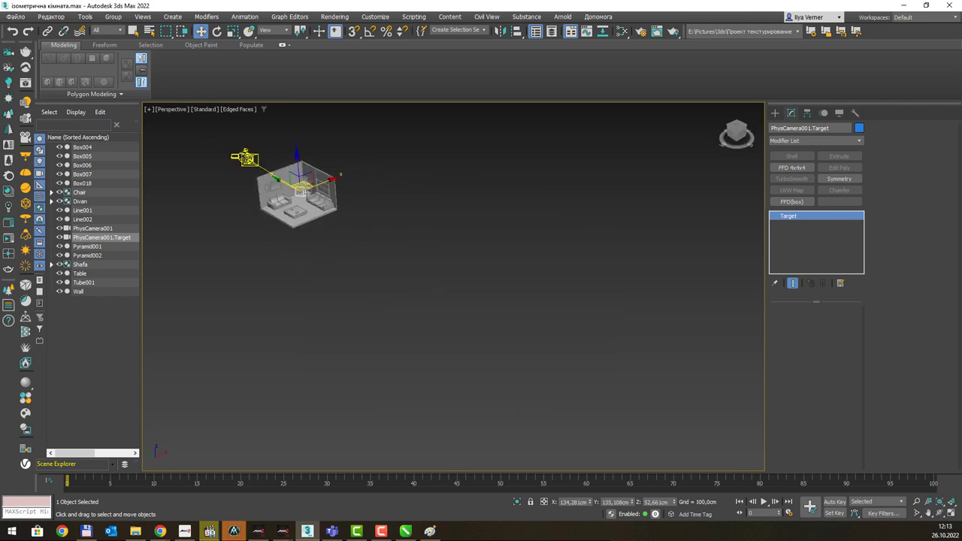
Set the viewport to PhysCamera001 and choose Select Camera from the POV label menu.
left_click(178, 111)
mouse_move(226, 120)
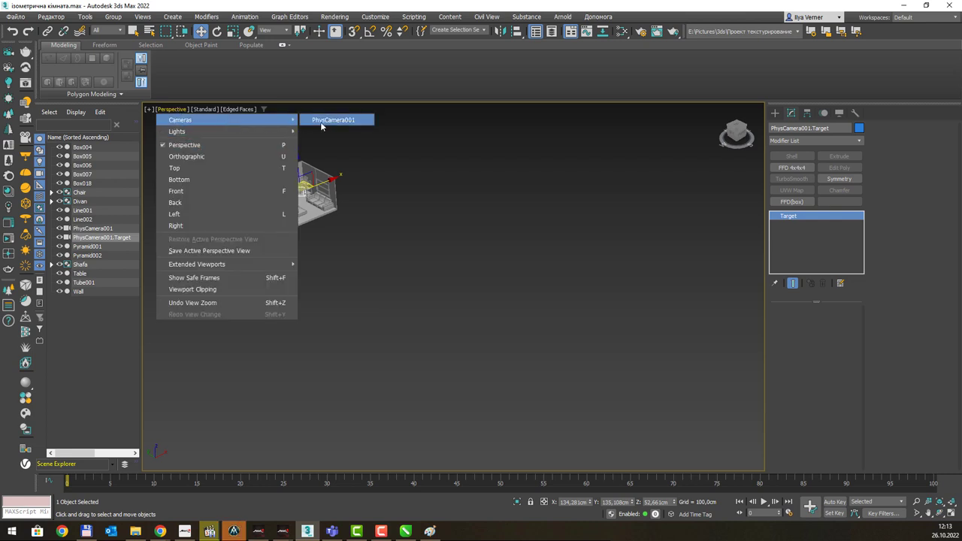
left_click(331, 120)
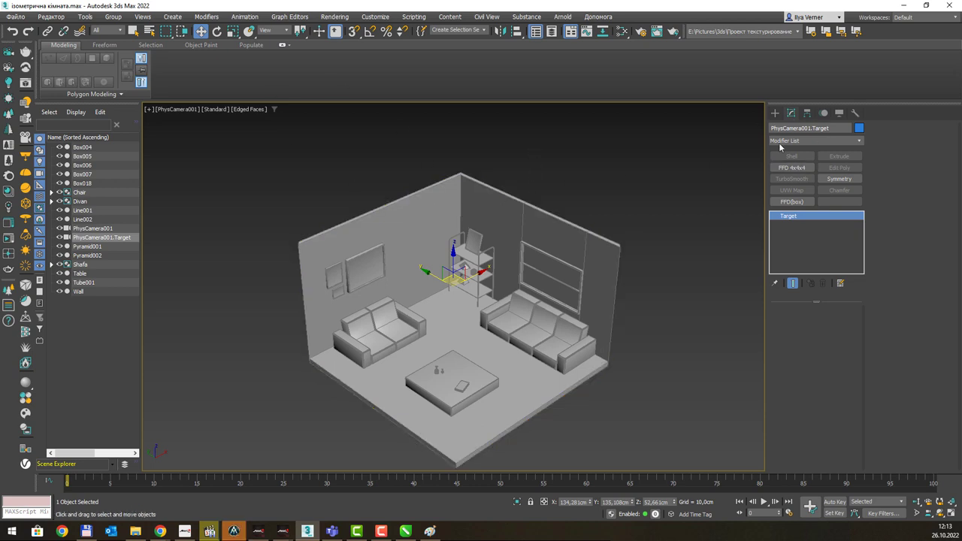
left_click(184, 110)
mouse_move(181, 120)
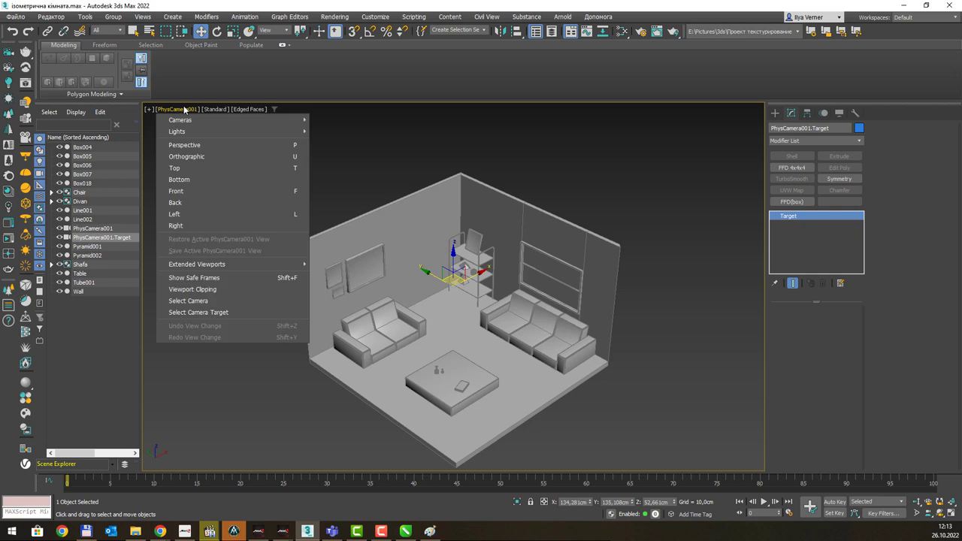
left_click(203, 302)
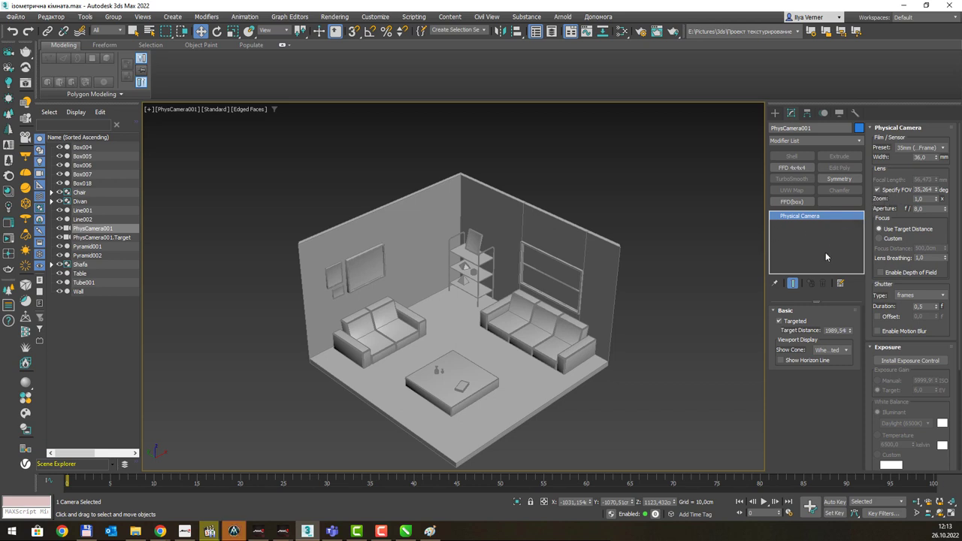
Toggle the camera's horizon line display and expand the Bokeh depth-of-field rollout.
left_click(807, 361)
left_click(807, 361)
left_click(844, 351)
left_click(844, 350)
scroll(929, 337, "down", 2)
scroll(928, 337, "down", 5)
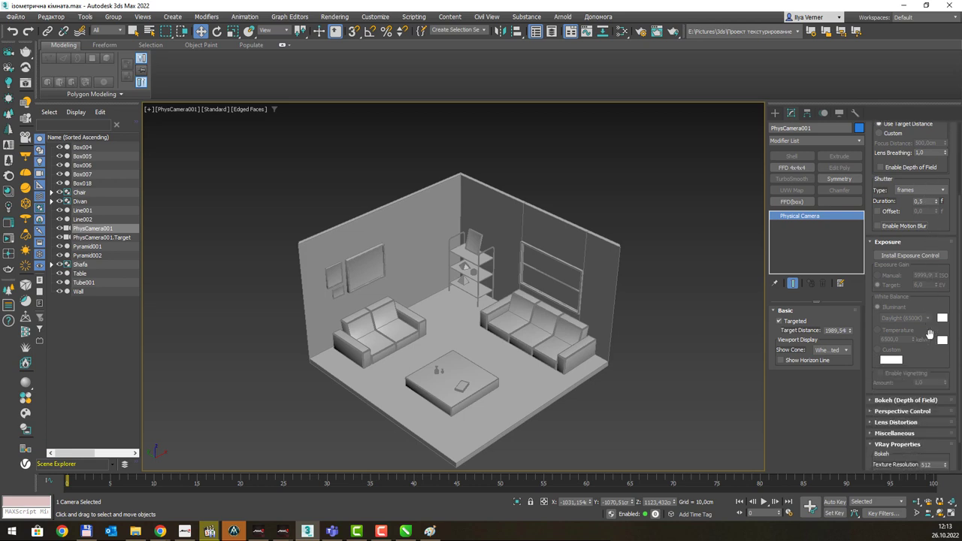
scroll(929, 335, "down", 1)
scroll(928, 335, "down", 2)
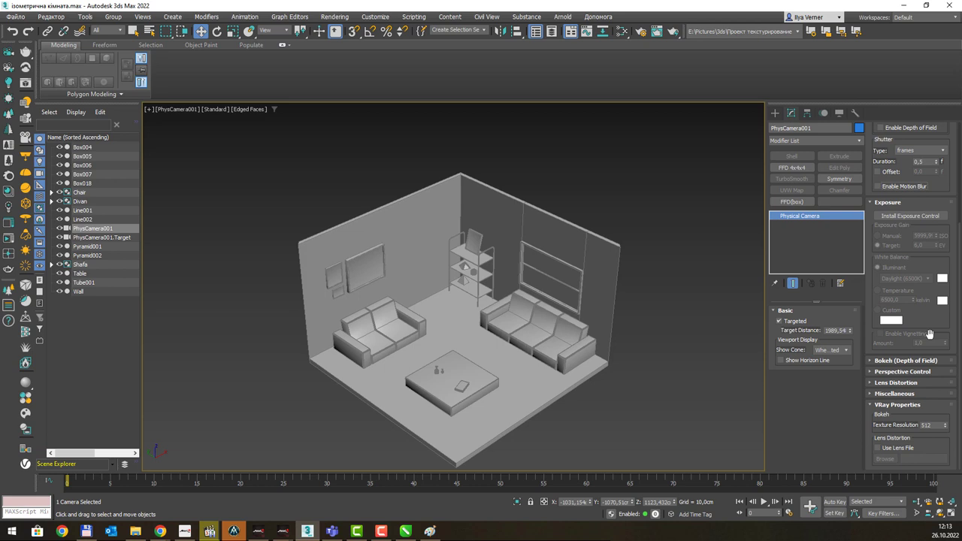
left_click(872, 361)
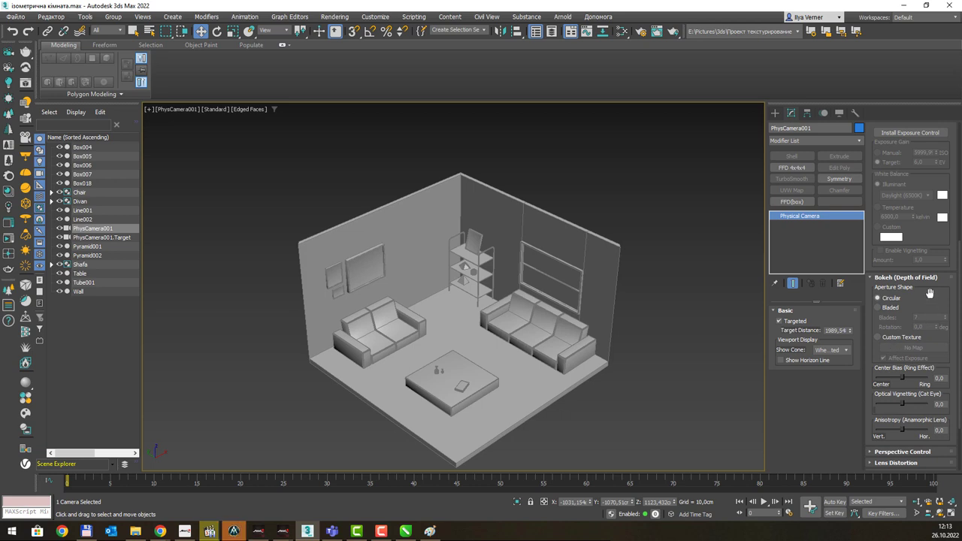
Scroll through PhysCamera001's parameters and expand the Perspective Control rollout.
scroll(927, 299, "up", 3)
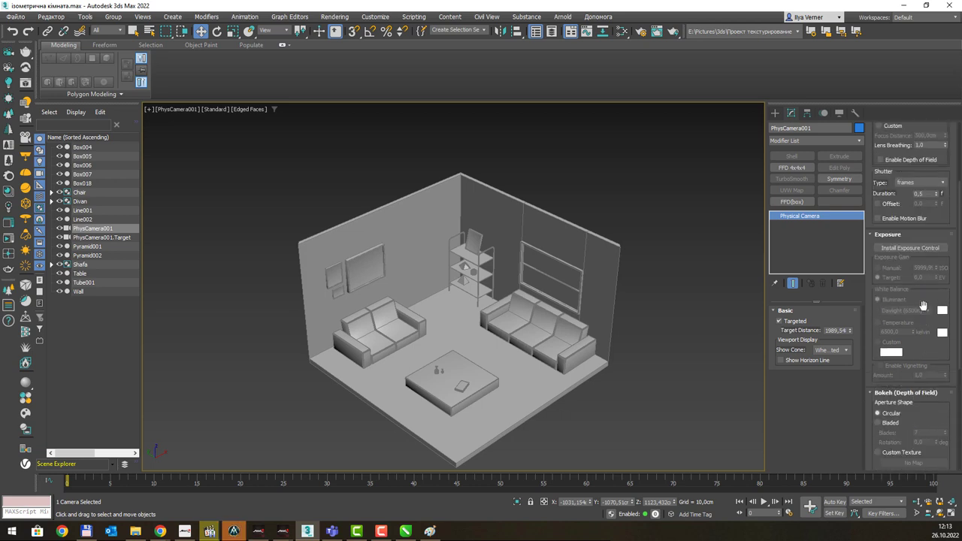
scroll(923, 305, "up", 2)
scroll(923, 305, "up", 1)
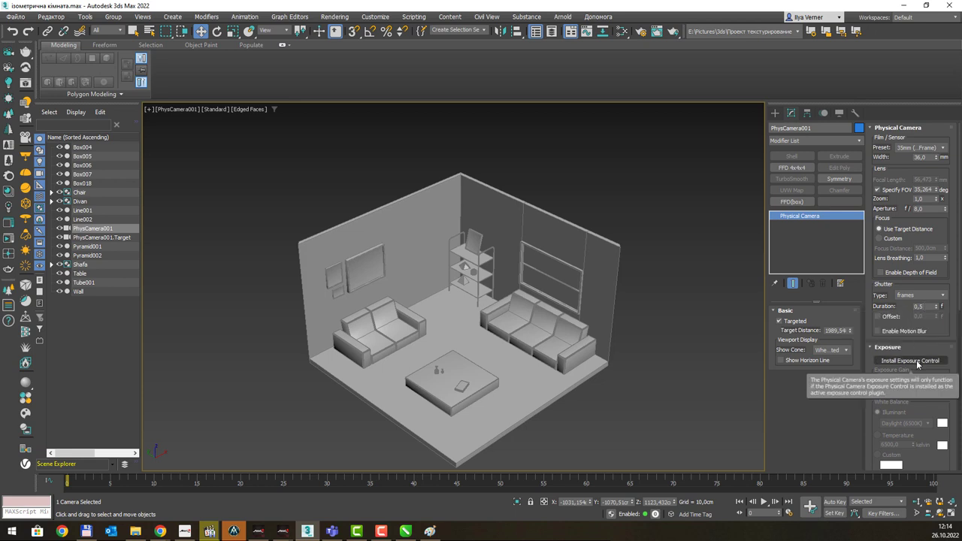
scroll(916, 365, "down", 2)
scroll(916, 363, "down", 1)
scroll(916, 362, "down", 1)
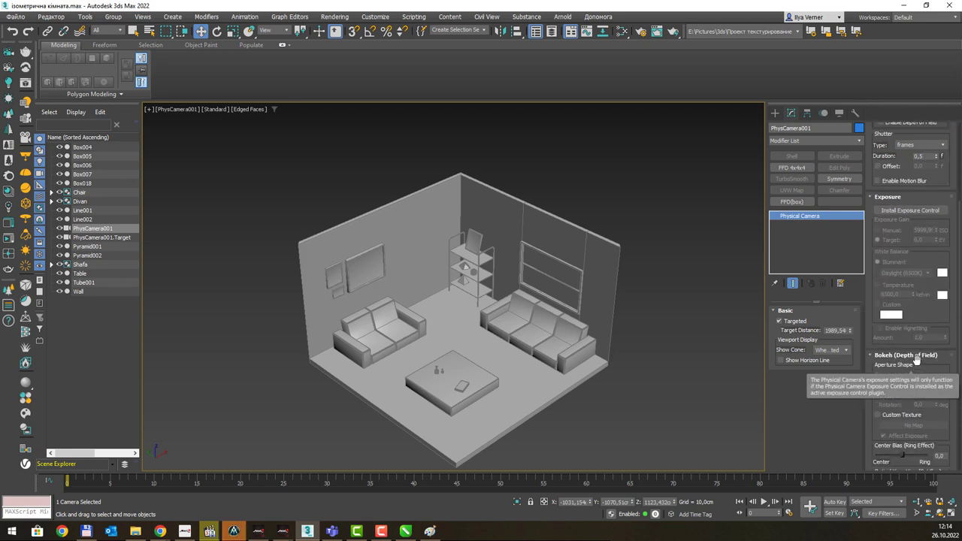
scroll(916, 361, "down", 1)
scroll(915, 360, "down", 1)
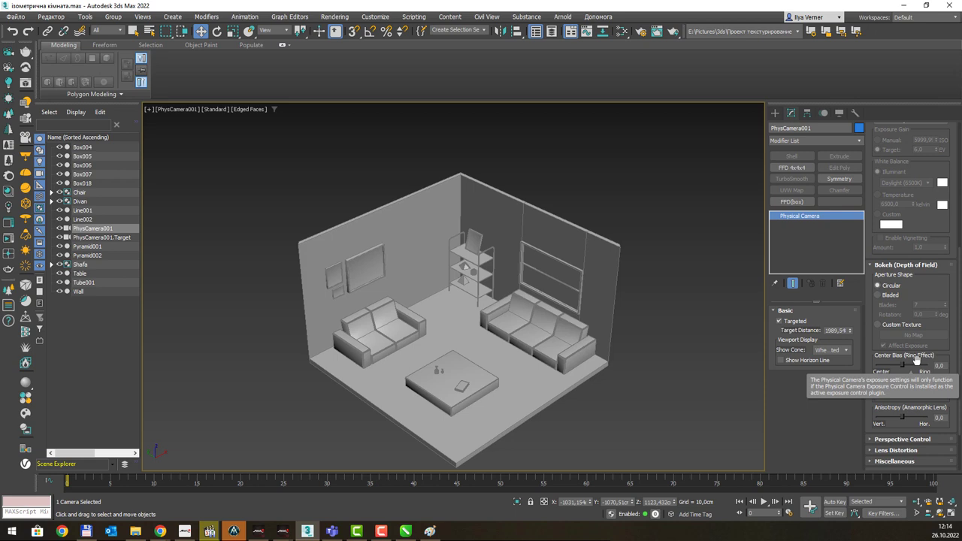
scroll(915, 361, "down", 1)
scroll(915, 361, "down", 1)
scroll(909, 364, "down", 1)
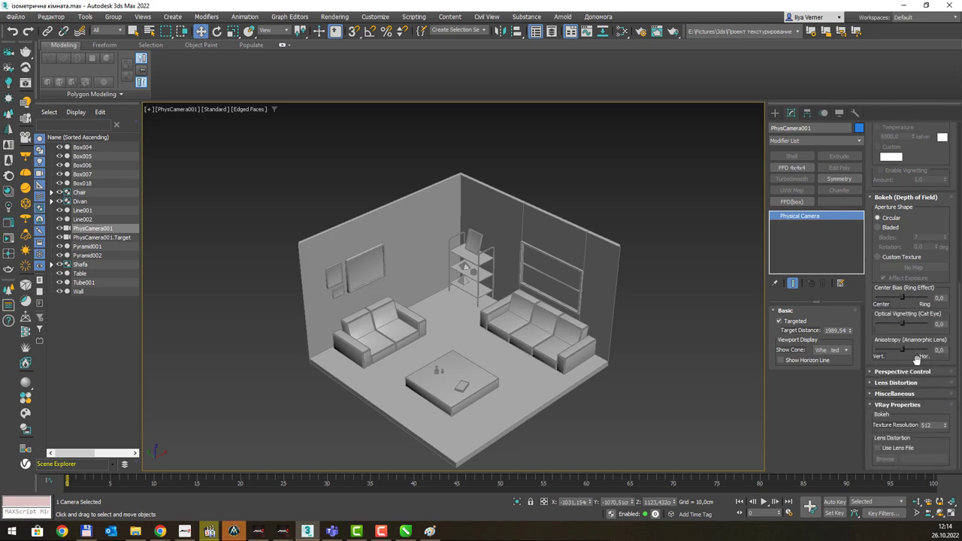
left_click(873, 372)
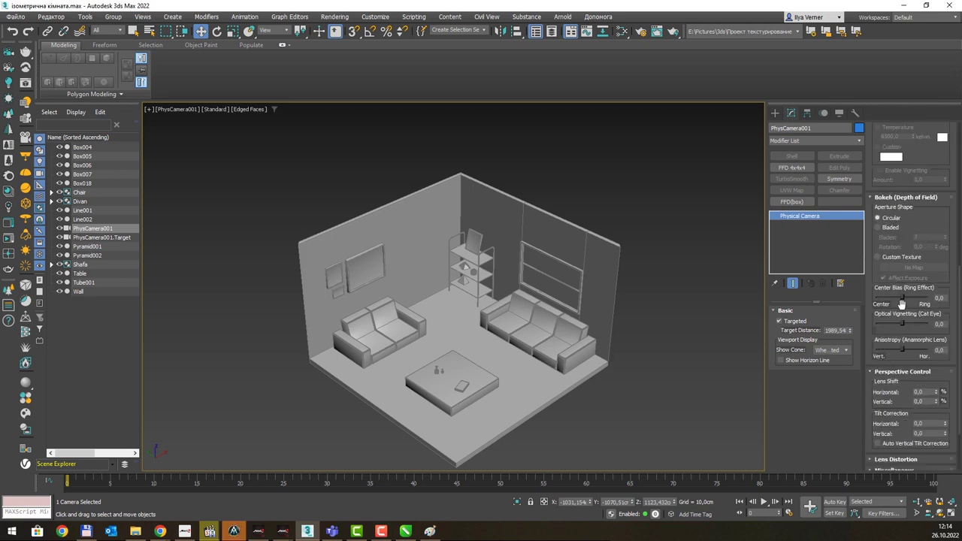
Turn Auto Vertical Tilt Correction on, then off, keeping vertical tilt at -0,639.
scroll(921, 362, "down", 1)
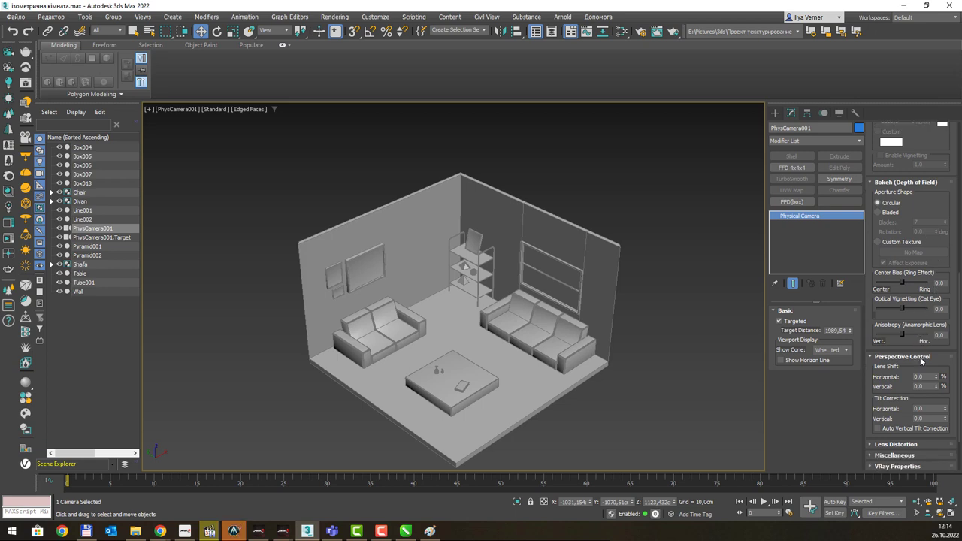
scroll(921, 362, "down", 1)
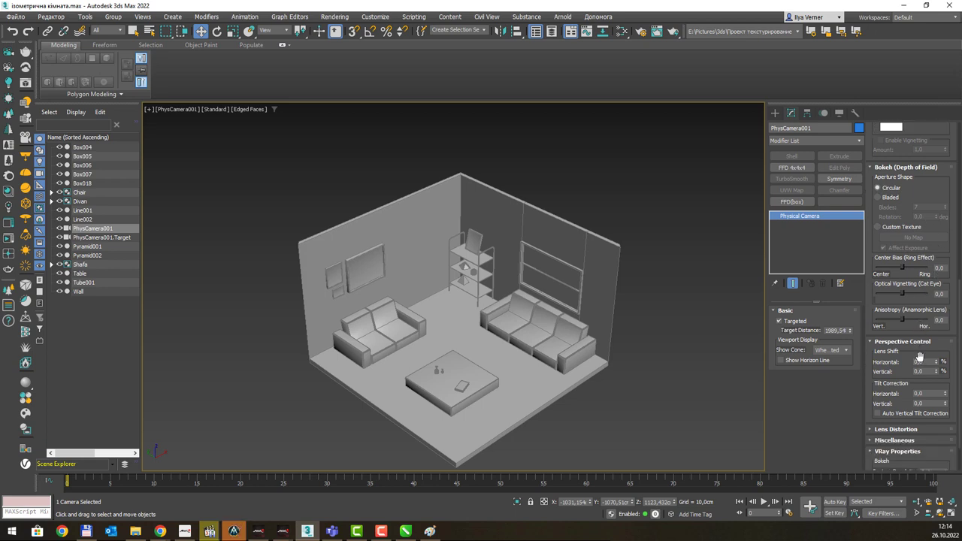
scroll(918, 356, "down", 1)
left_click(897, 400)
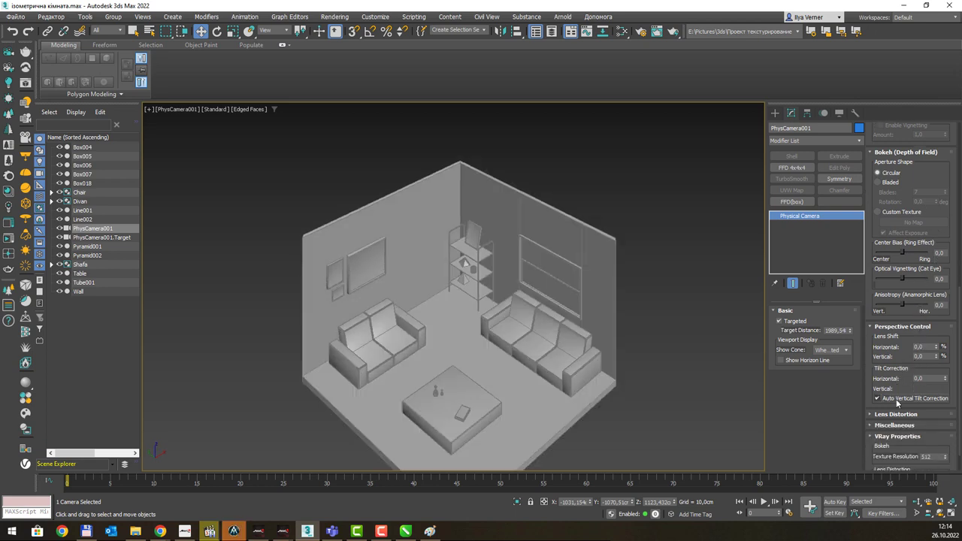
left_click(878, 398)
key("Page_Down")
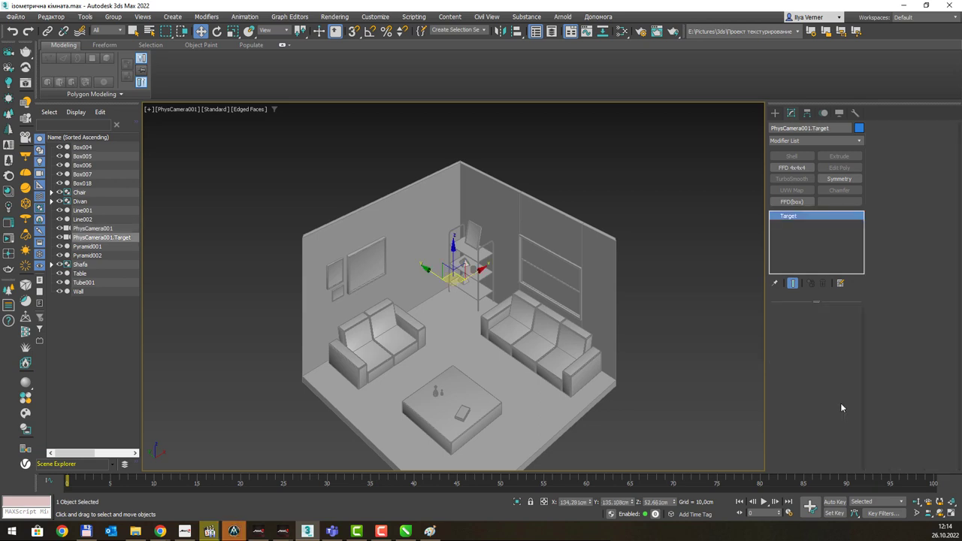
left_click(178, 109)
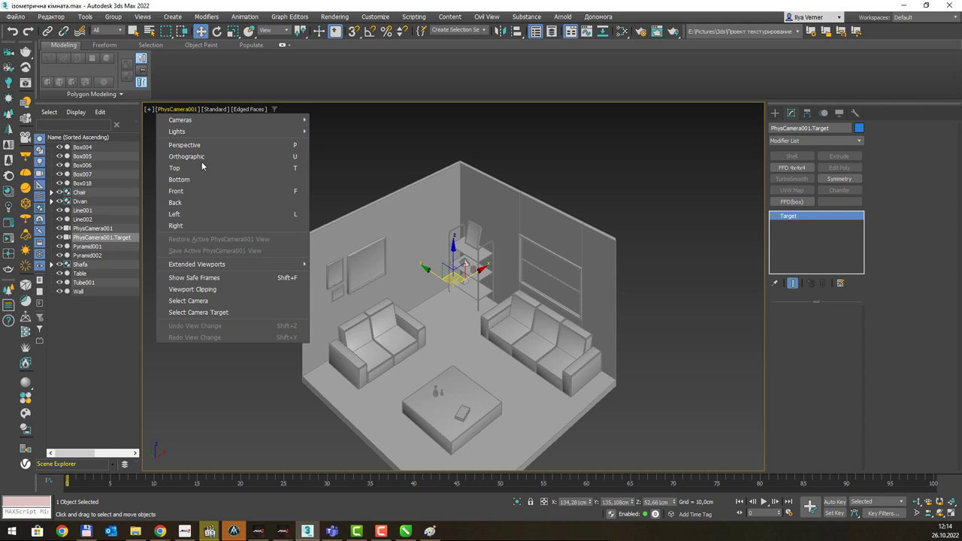
left_click(217, 302)
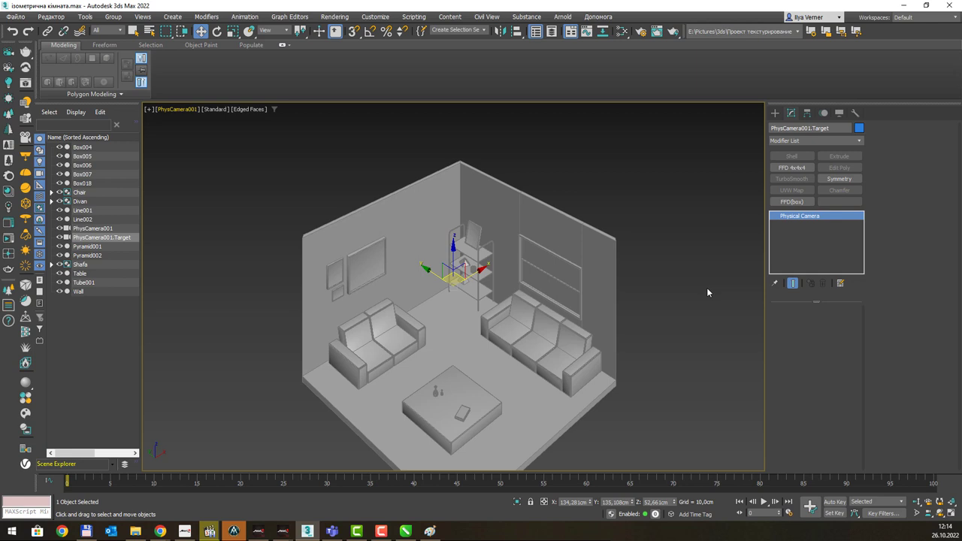
key("Up")
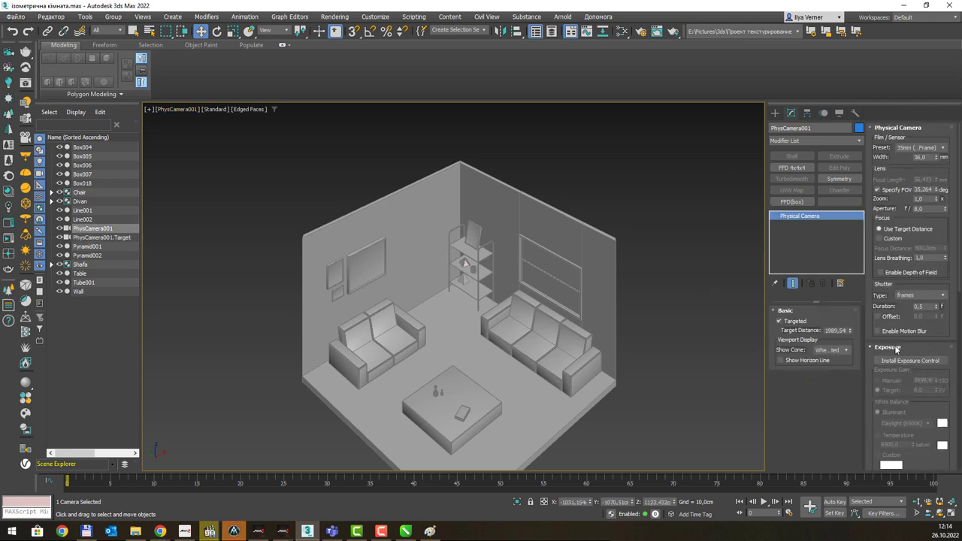
left_click(894, 347)
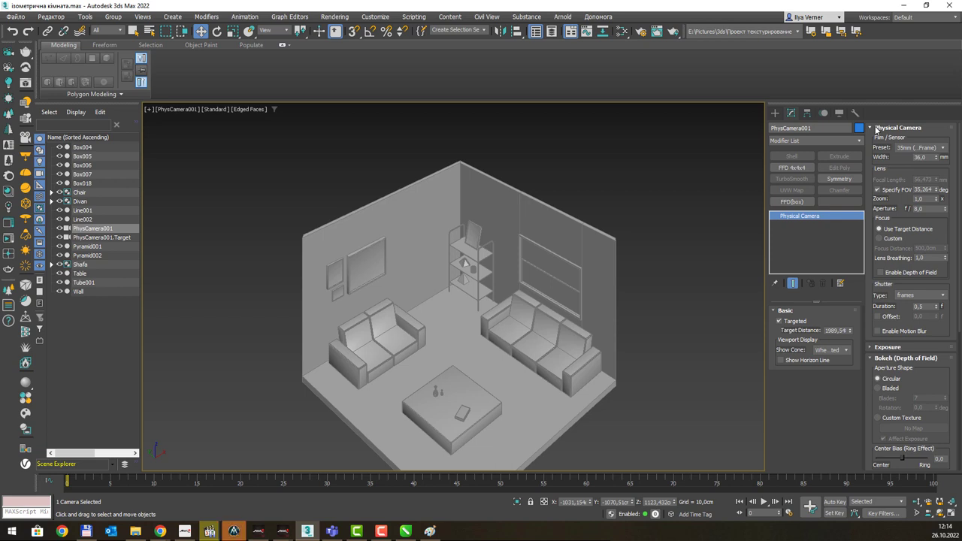
left_click(875, 129)
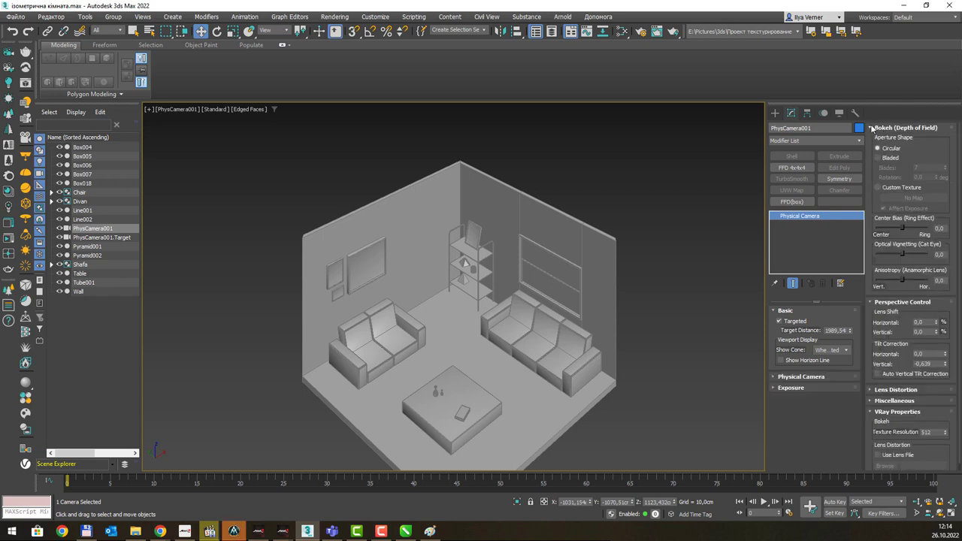
left_click(872, 128)
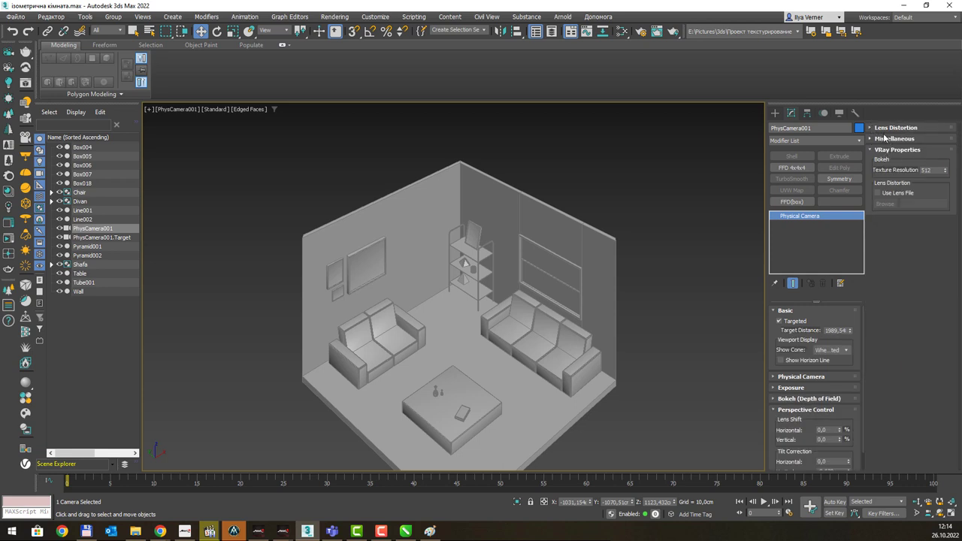
left_click(878, 130)
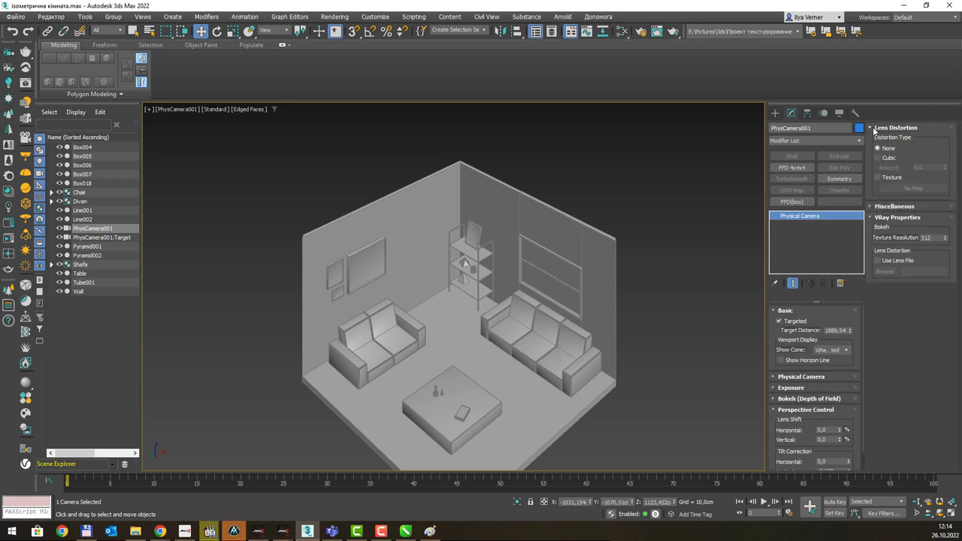
left_click(877, 157)
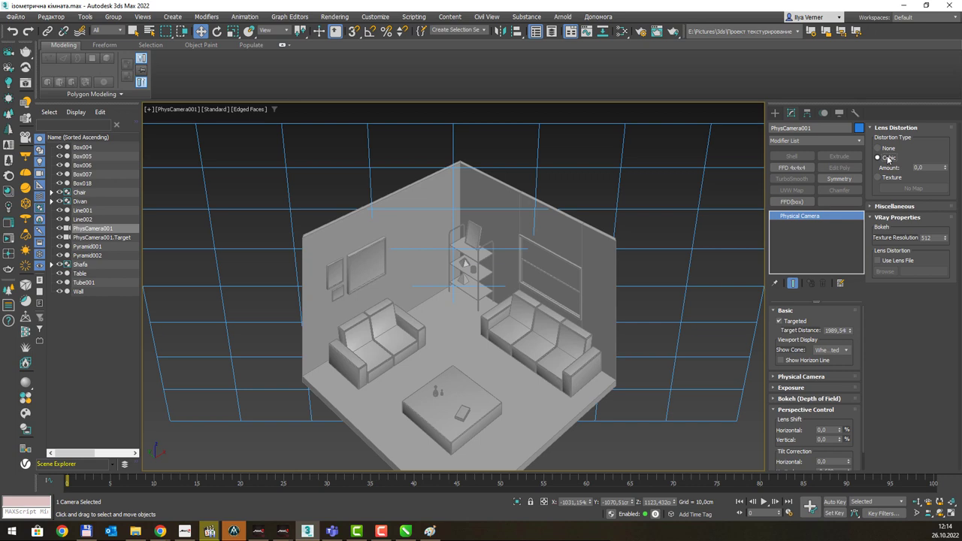
left_click(888, 149)
left_click(890, 177)
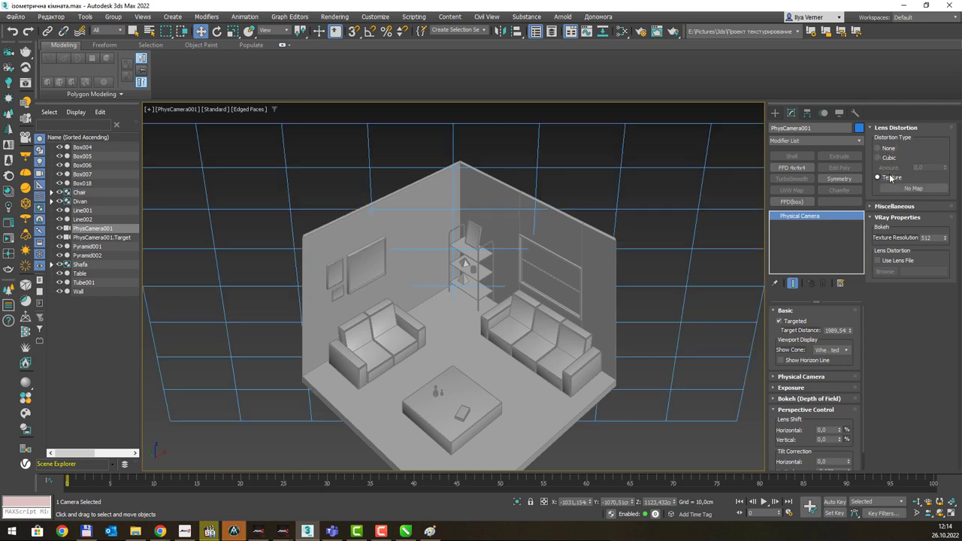
left_click(877, 148)
left_click(879, 128)
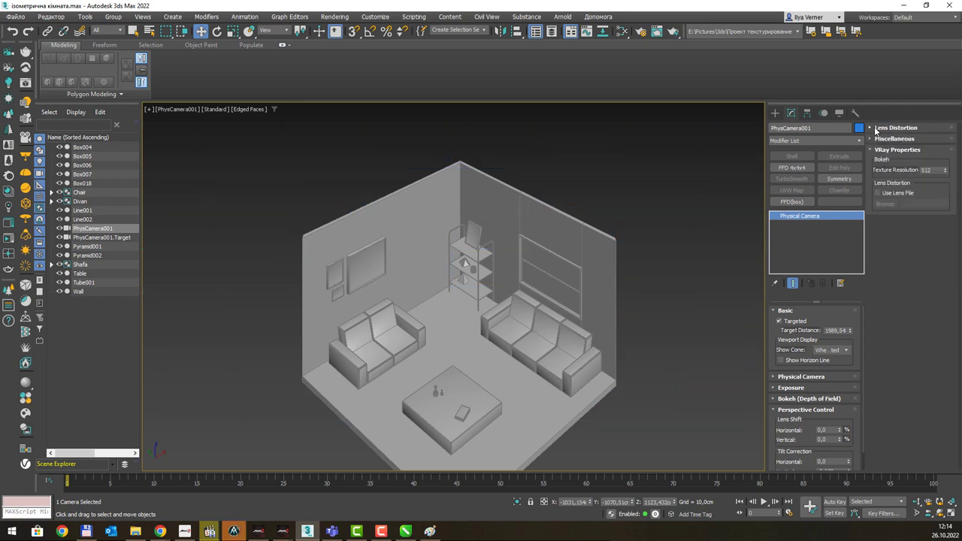
Set PhysCamera001's Tilt Correction Vertical to 0.
scroll(817, 439, "down", 1)
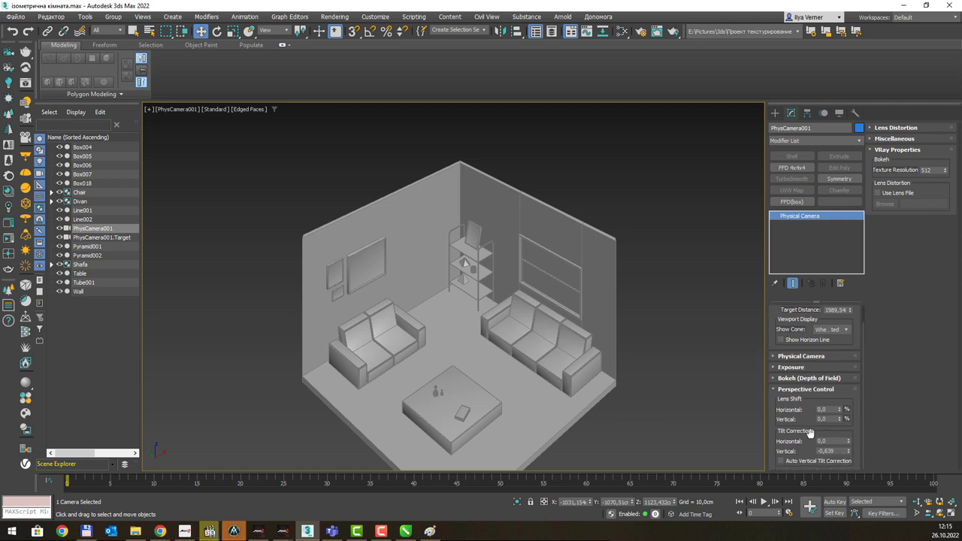
left_click(830, 451)
type("0")
key("Return")
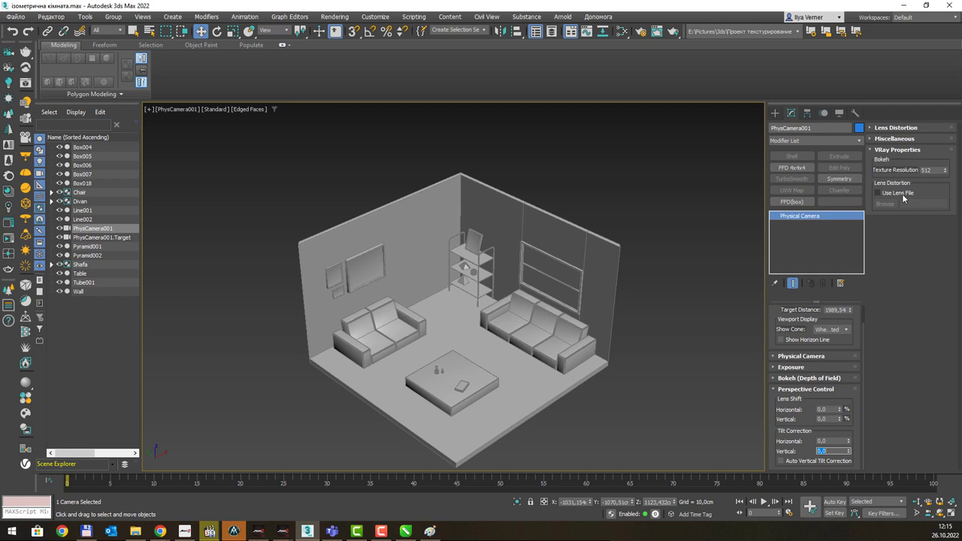
Expand and collapse the Miscellaneous rollout, then collapse Lens Distortion.
left_click(873, 140)
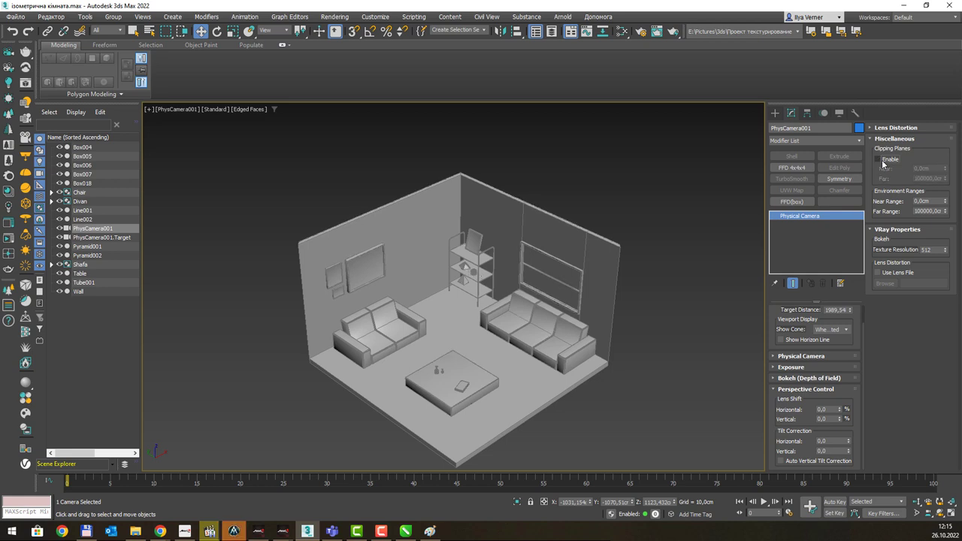
left_click(873, 139)
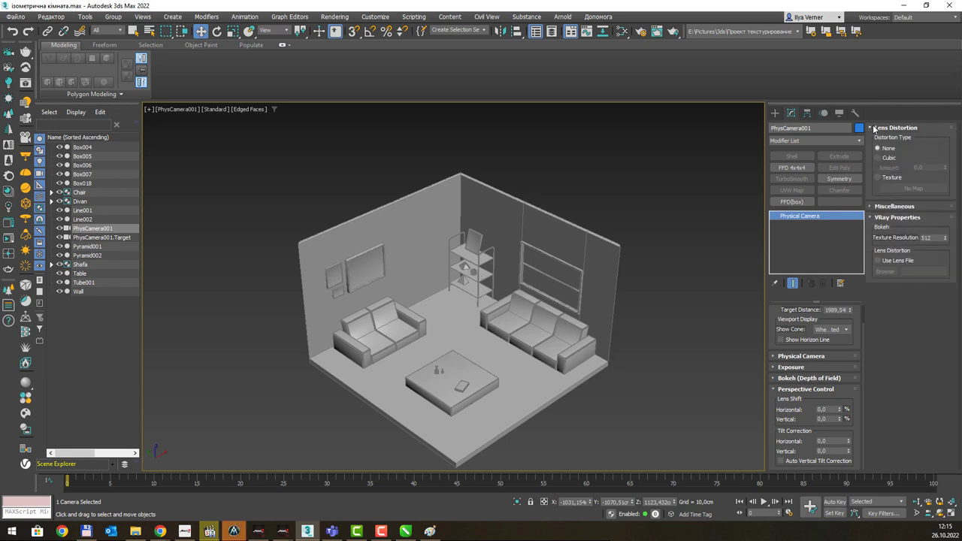
left_click(873, 129)
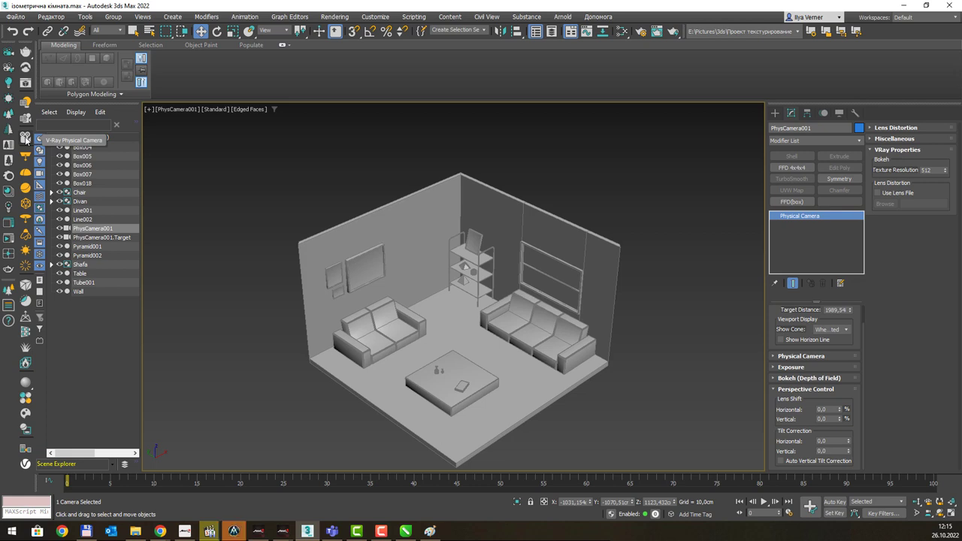
left_click(8, 55)
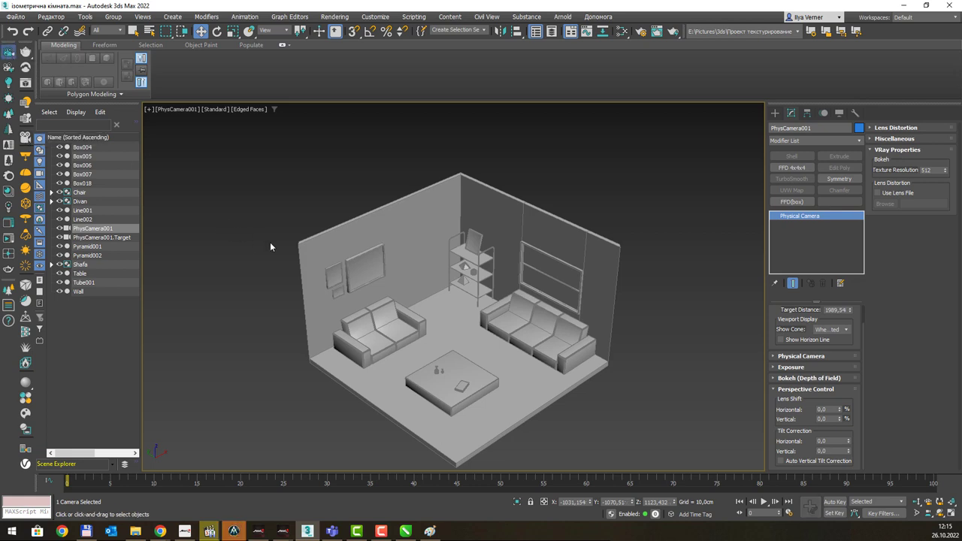
left_click_drag(218, 223, 284, 235)
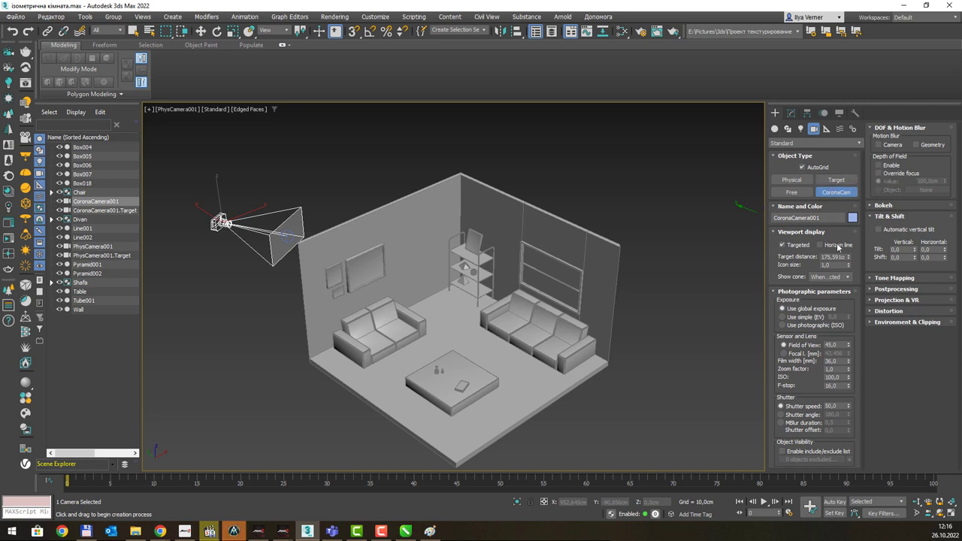
left_click(894, 312)
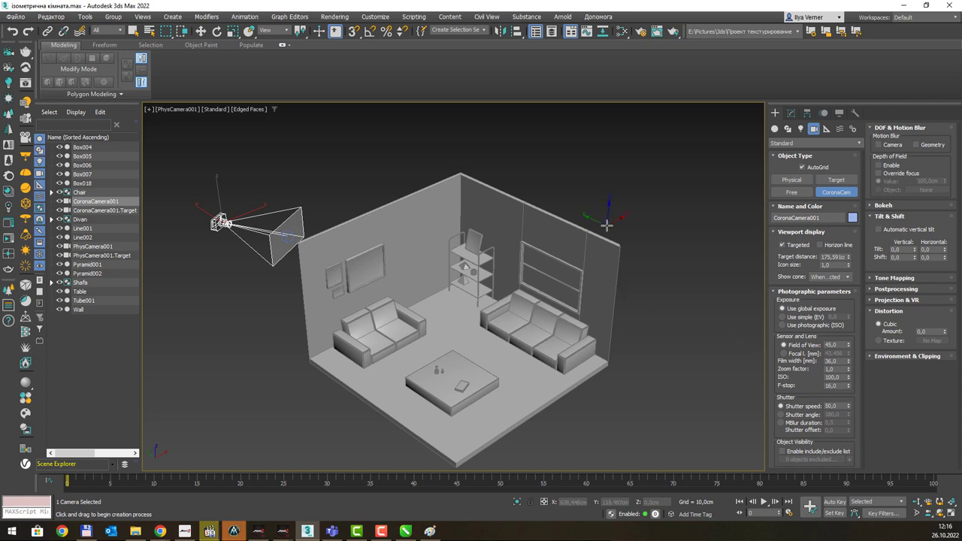
key("w")
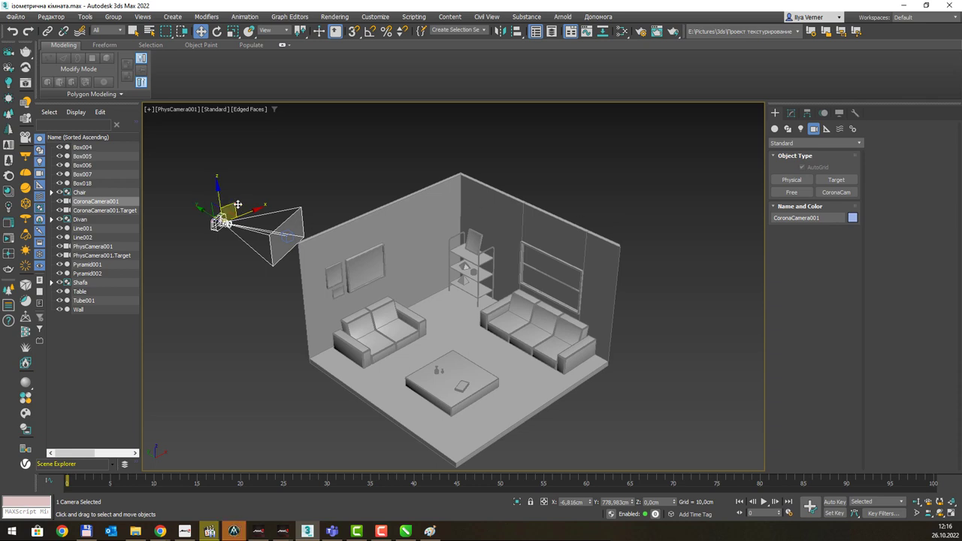
key("Delete")
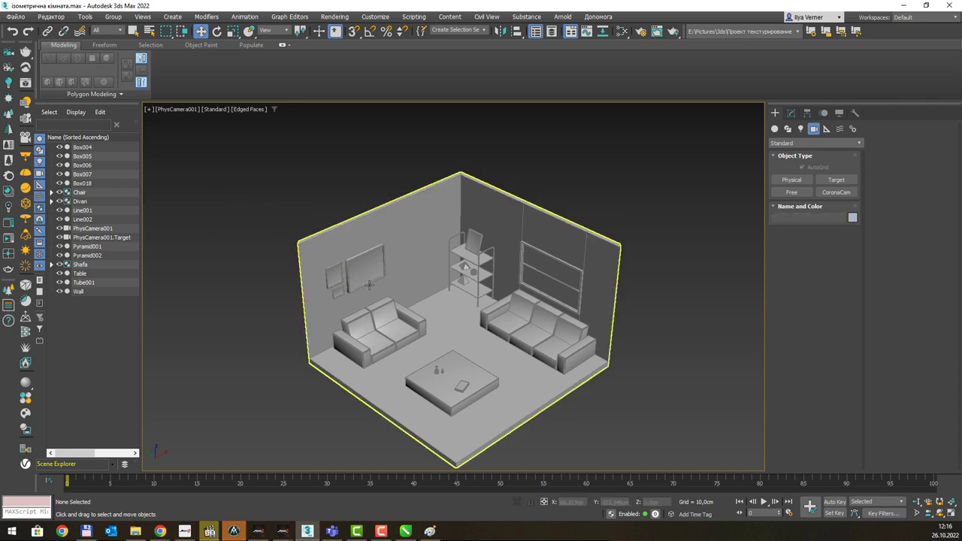
Switch the viewport from PhysCamera001 to Orthographic projection and zoom to frame the room.
mouse_move(650, 286)
middle_mouse_down()
mouse_move(633, 275)
mouse_move(650, 283)
middle_mouse_up()
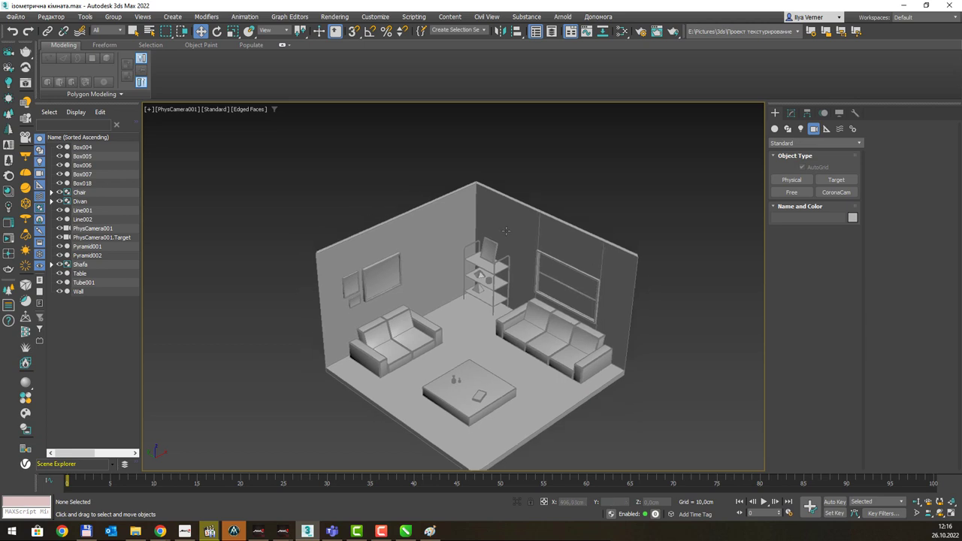
left_click(168, 109)
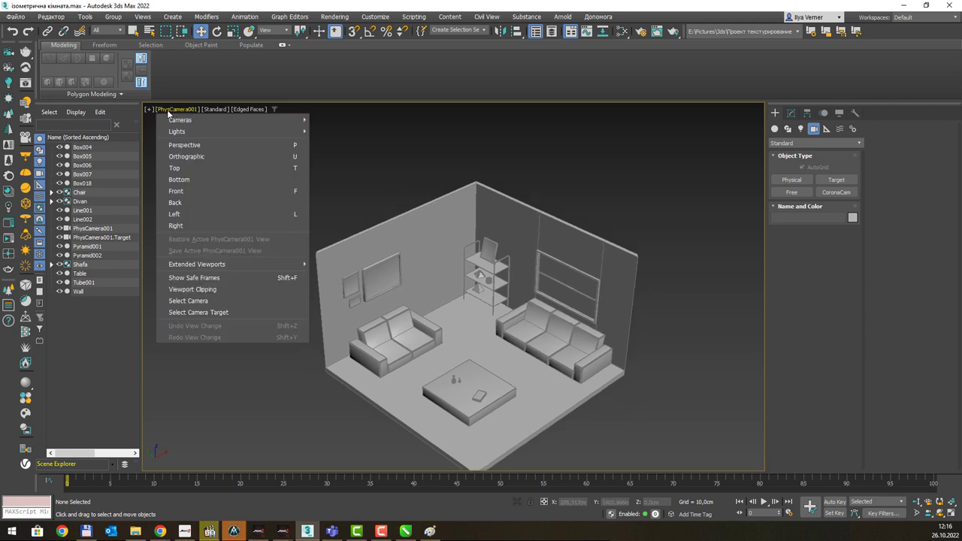
left_click(170, 111)
key("p")
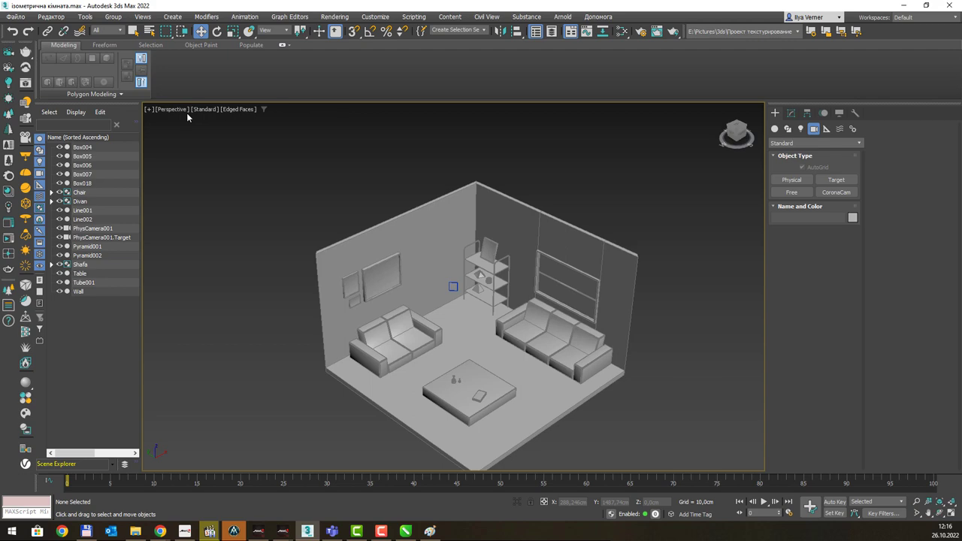
left_click(181, 111)
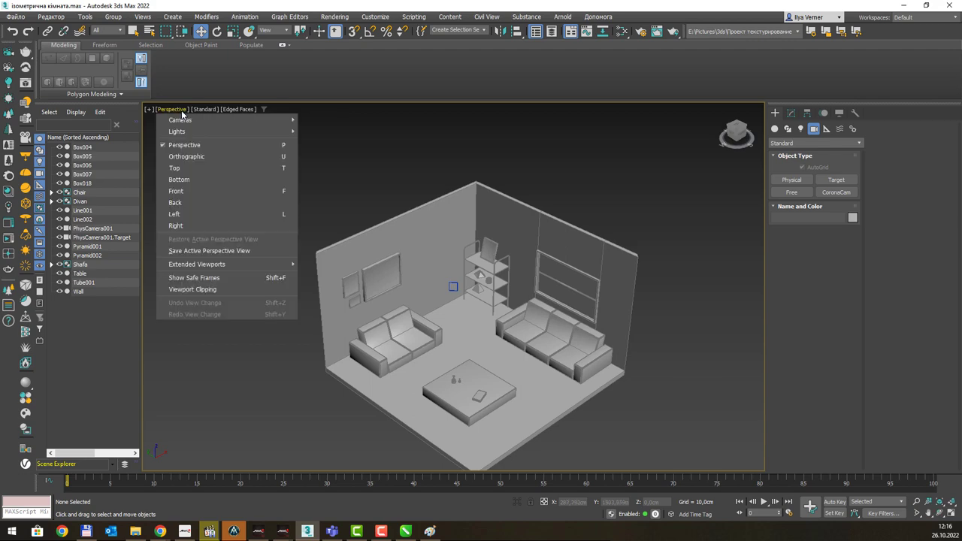
left_click(187, 157)
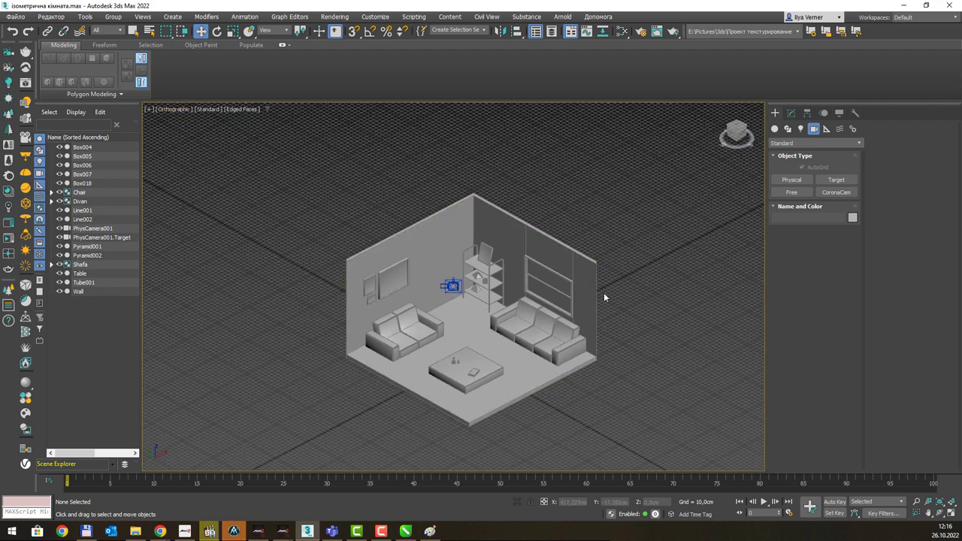
scroll(603, 295, "up", 3)
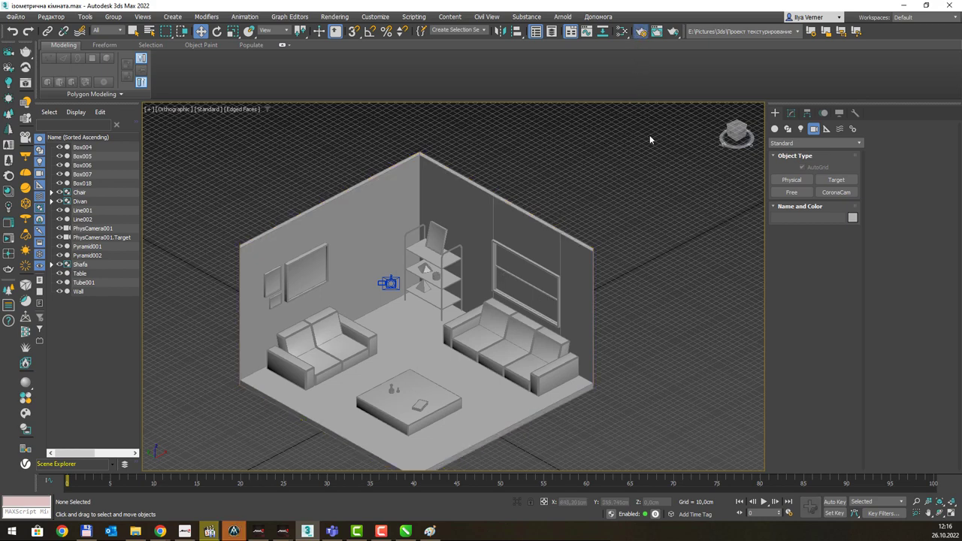
Switch the renderer from Arnold to ART Renderer and render the orthographic room view.
key("F10")
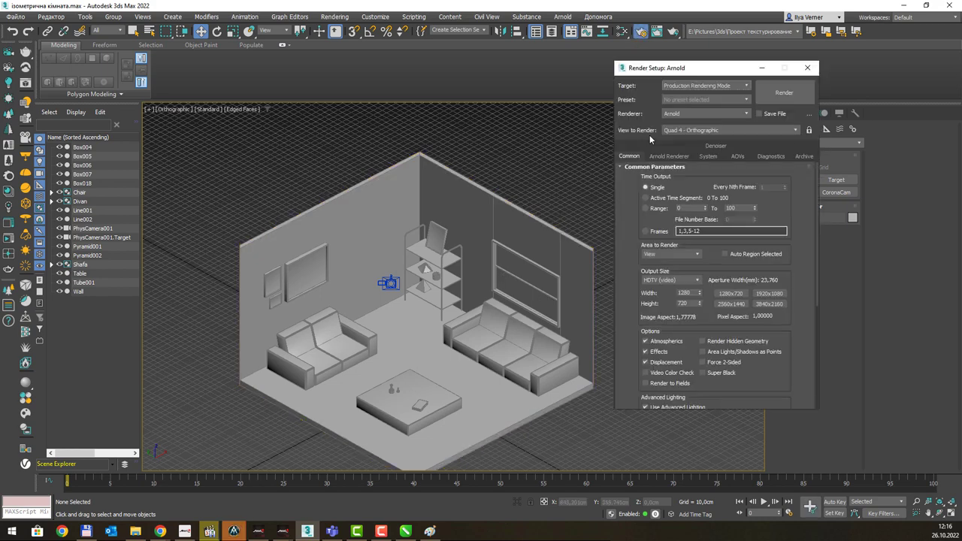
left_click(687, 114)
left_click(684, 132)
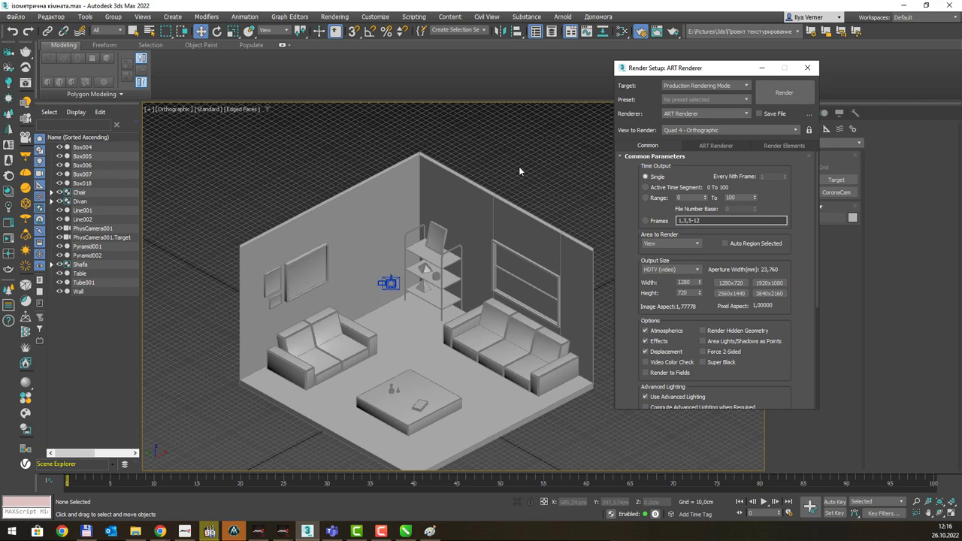
middle_click_drag(521, 162, 533, 154)
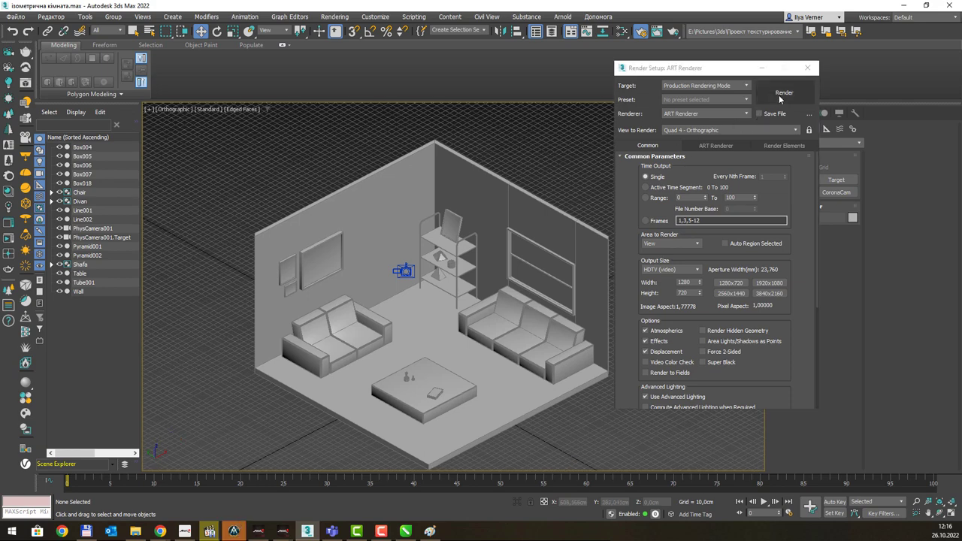
left_click(781, 91)
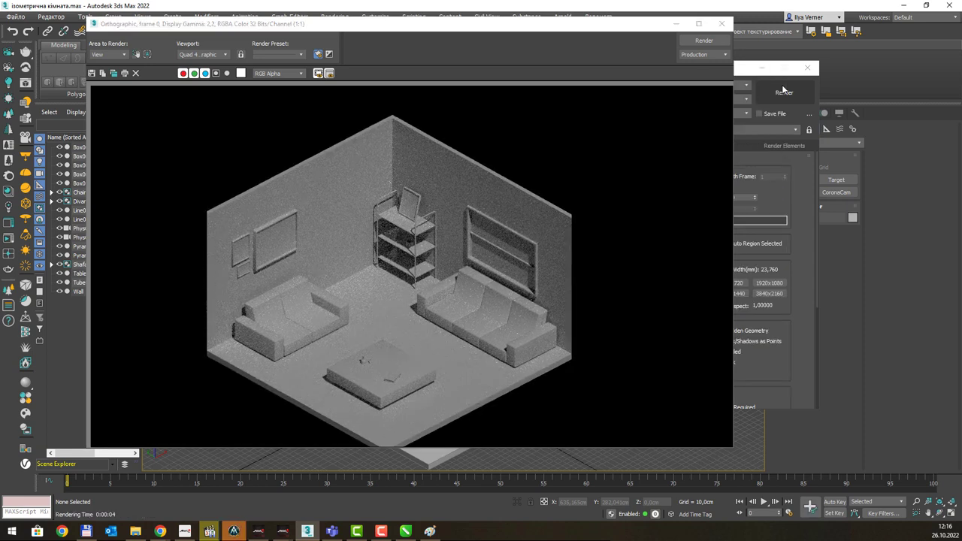
Compare the render against the Paint reference image, then close the Rendered Frame Window.
key("alt+Tab")
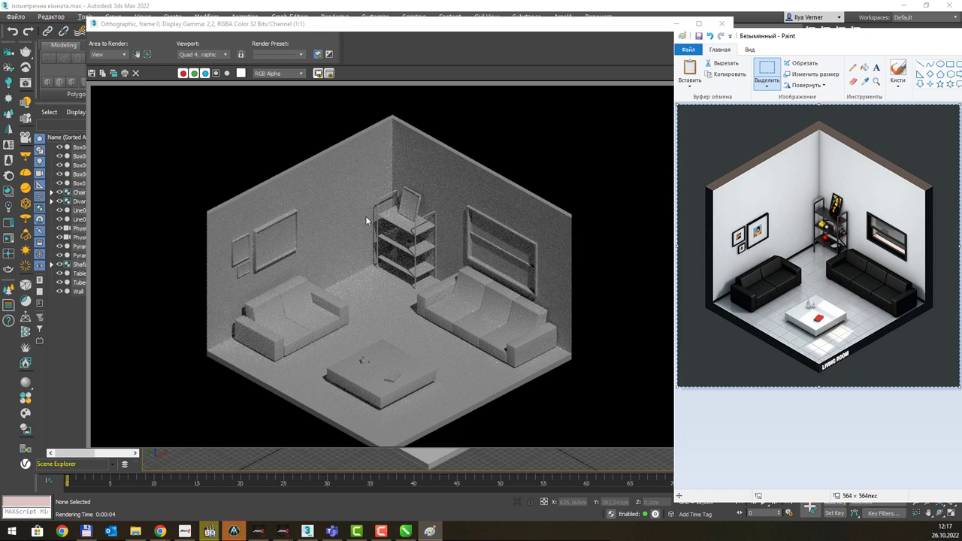
left_click(635, 40)
left_click(721, 23)
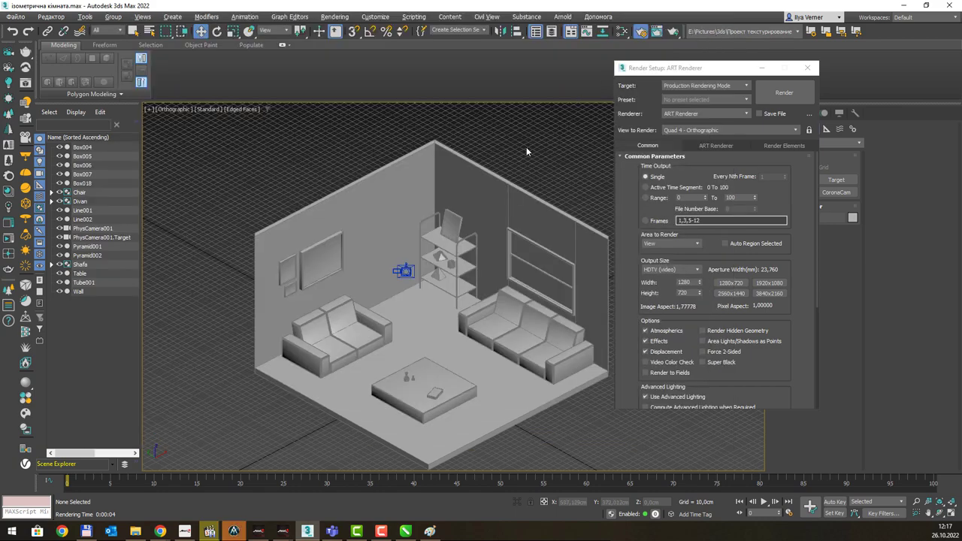
Isolate the Wall, select its window-opening vertices, and move them right and down.
left_click(516, 192)
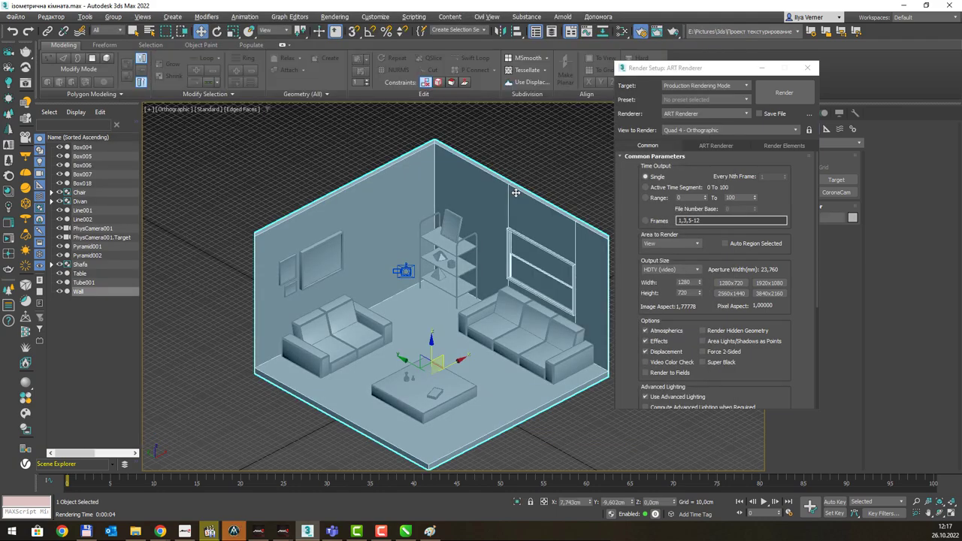
key("alt+q")
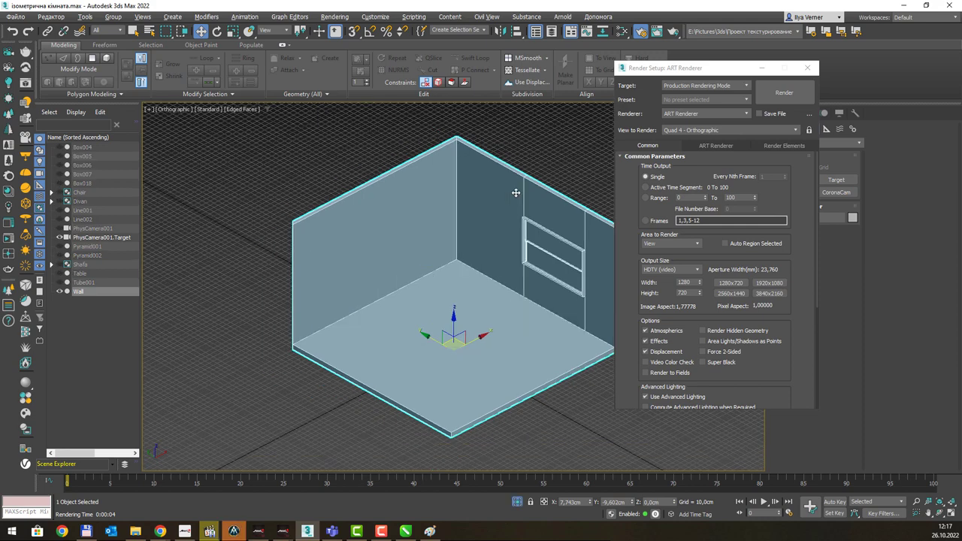
key("1")
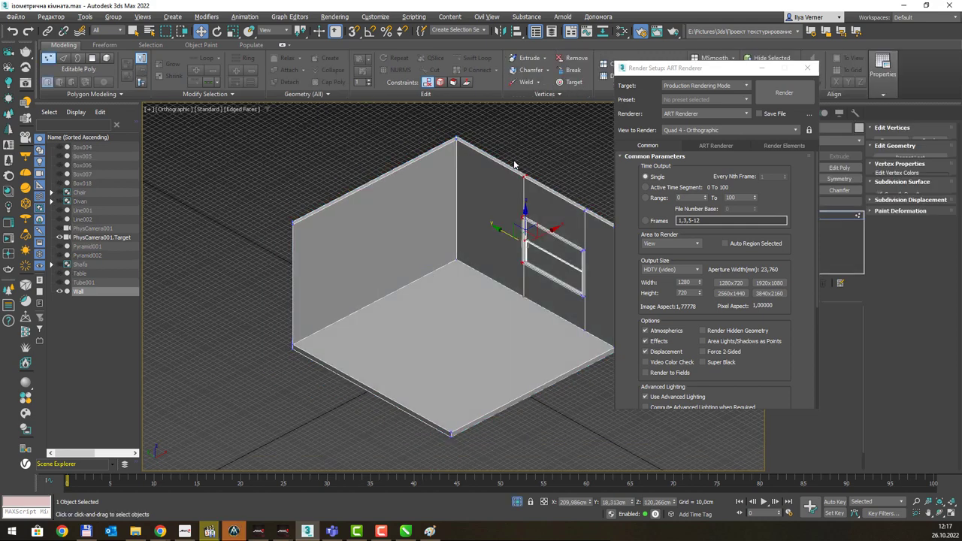
left_click_drag(510, 156, 596, 350)
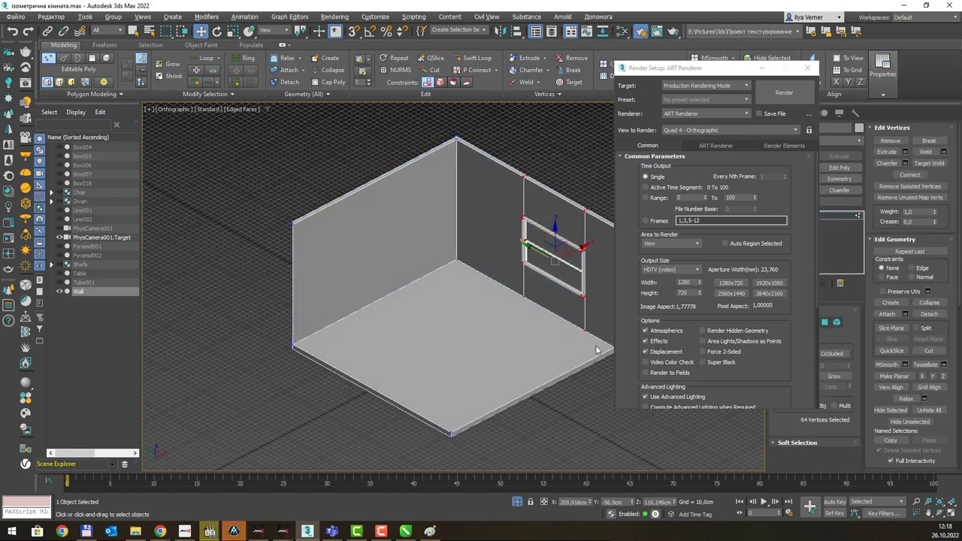
left_click(806, 67)
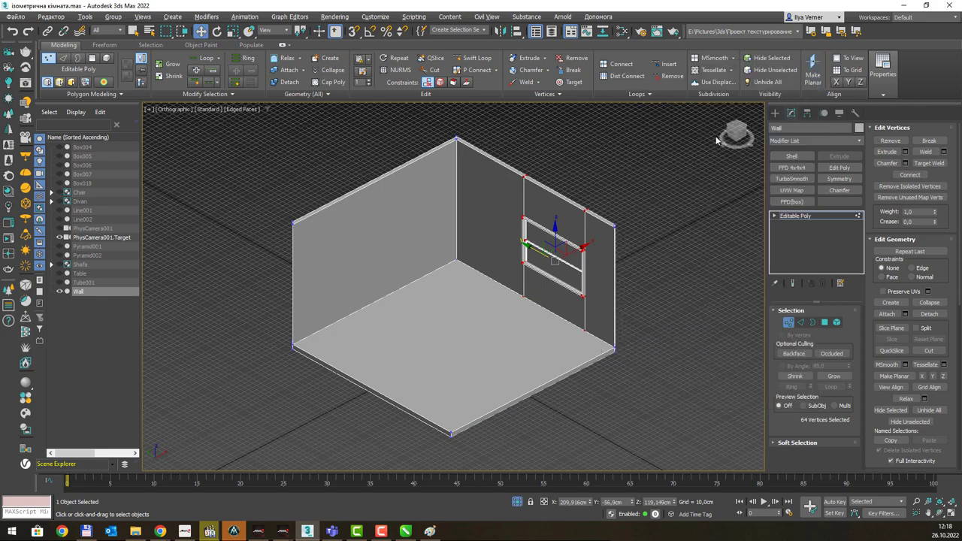
left_click(516, 501)
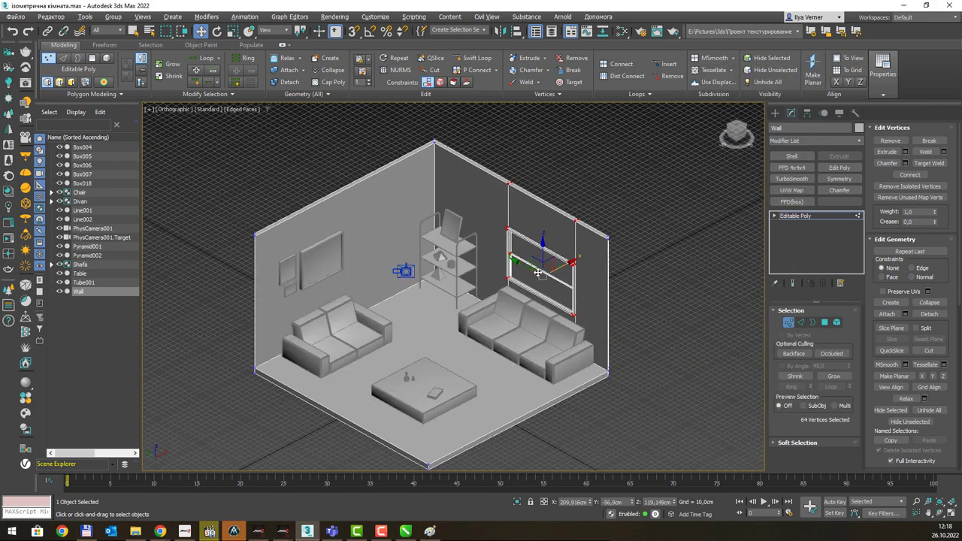
left_click_drag(524, 265, 535, 273)
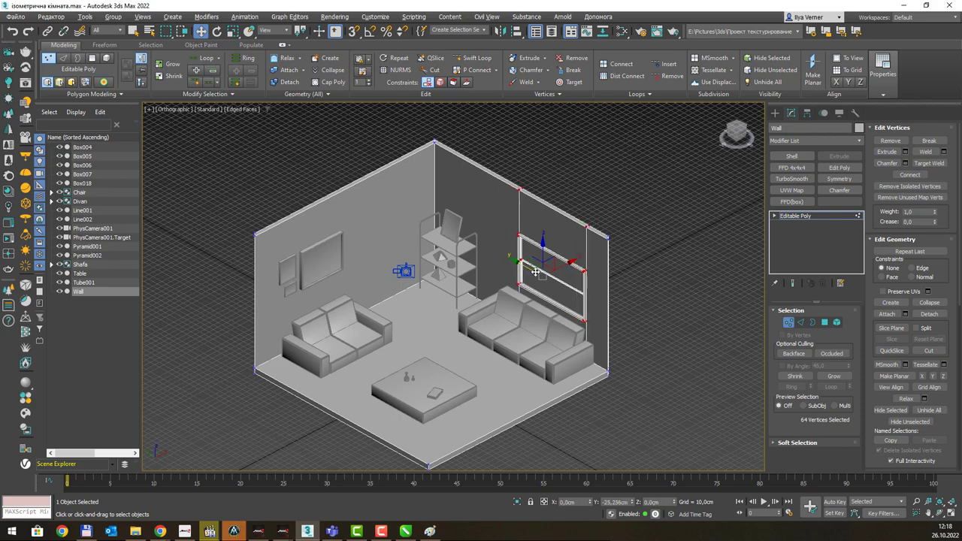
In the Left view, slide the window vertices slightly left along X.
key("f")
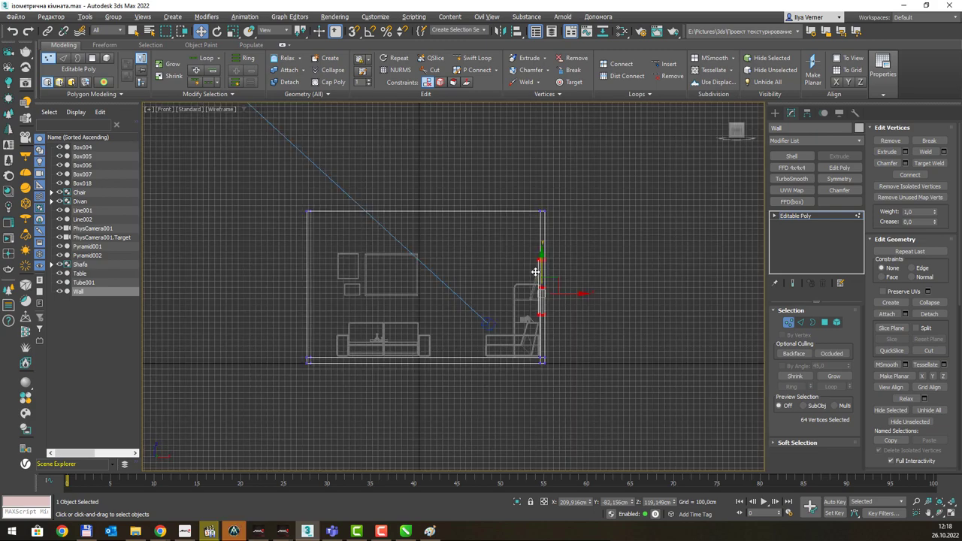
key("l")
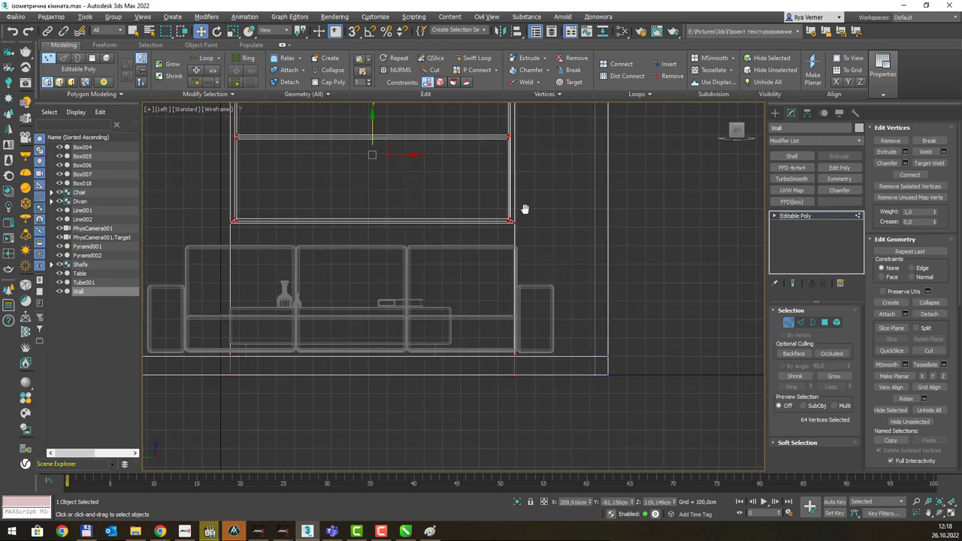
scroll(525, 208, "down", 2)
scroll(530, 311, "down", 2)
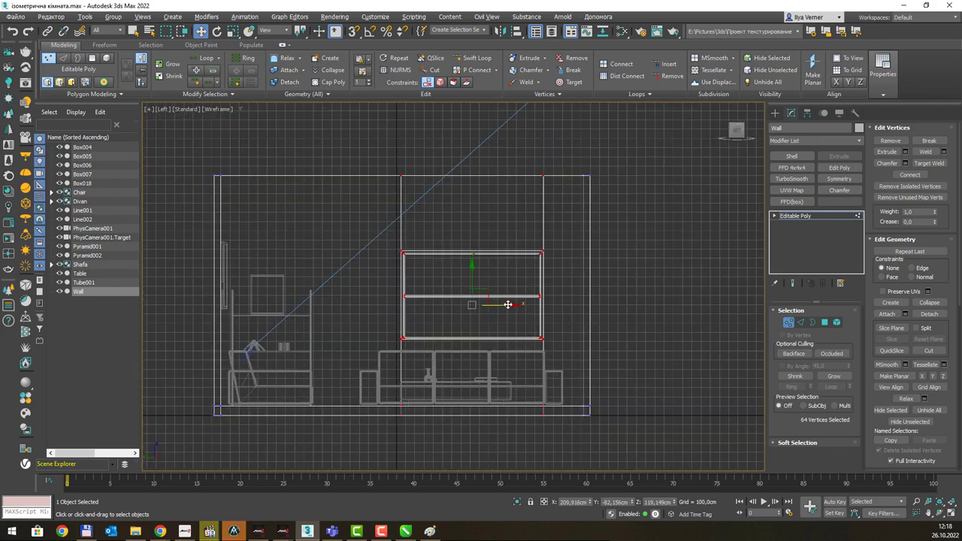
left_click_drag(508, 305, 496, 304)
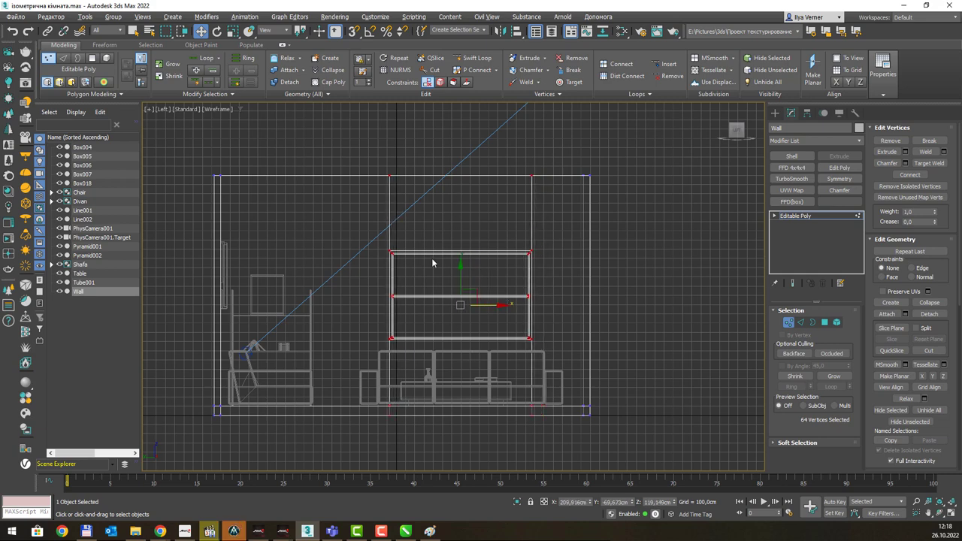
Switch to a shaded Perspective view with edged faces and orbit around to check the room.
key("p")
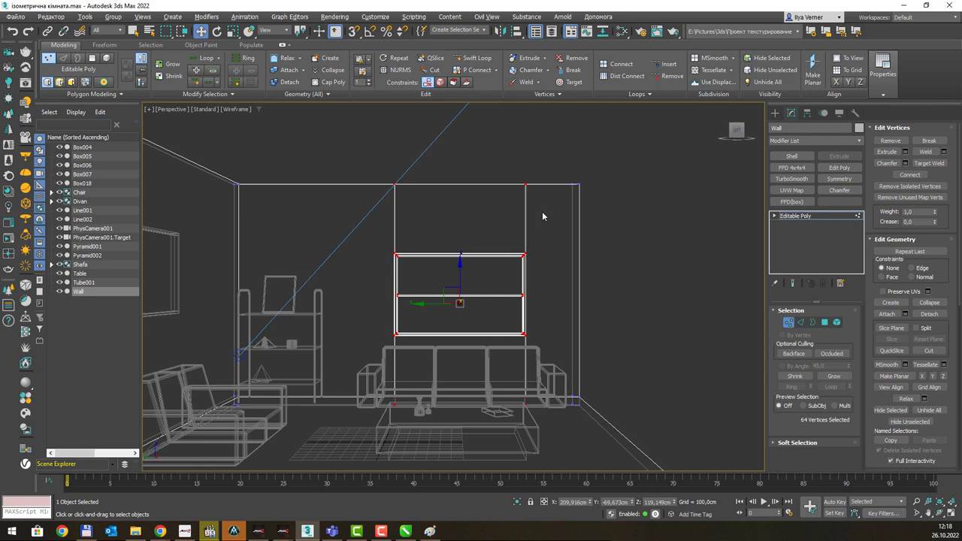
key("F3")
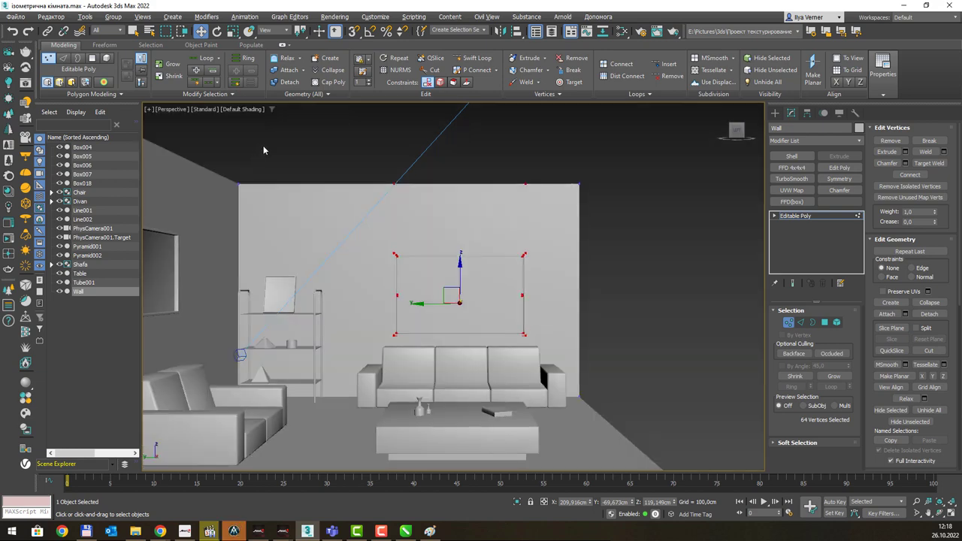
mouse_move(589, 264)
middle_mouse_down("alt")
mouse_move(501, 275)
mouse_move(506, 266)
middle_mouse_up("alt")
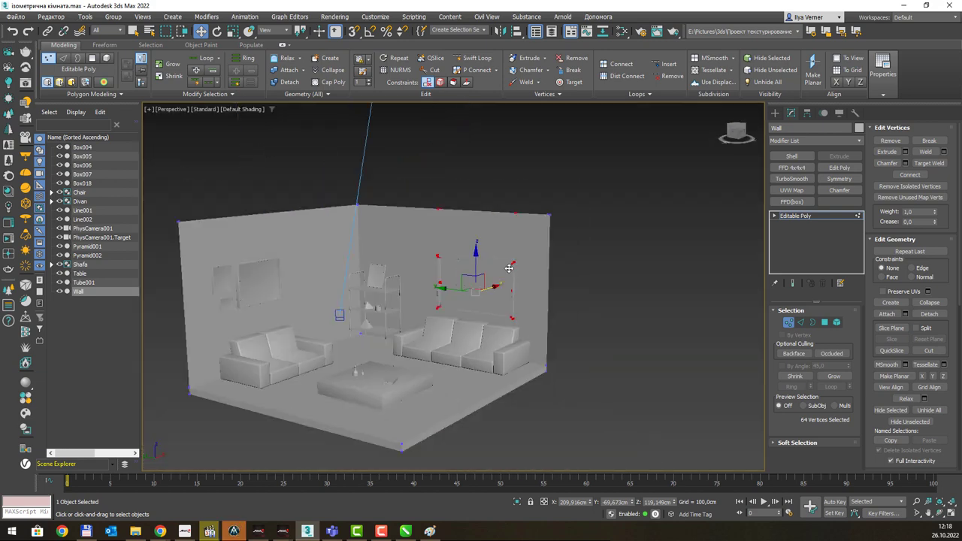
scroll(506, 266, "down", 3)
key("F4")
scroll(489, 262, "up", 1)
scroll(496, 259, "up", 1)
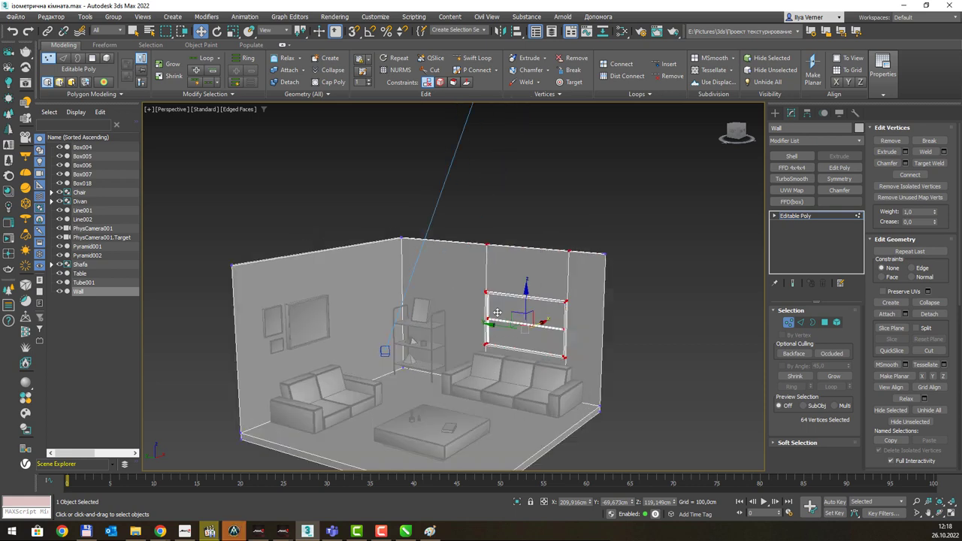
scroll(503, 250, "up", 1)
middle_click_drag(504, 249, 504, 249, "alt")
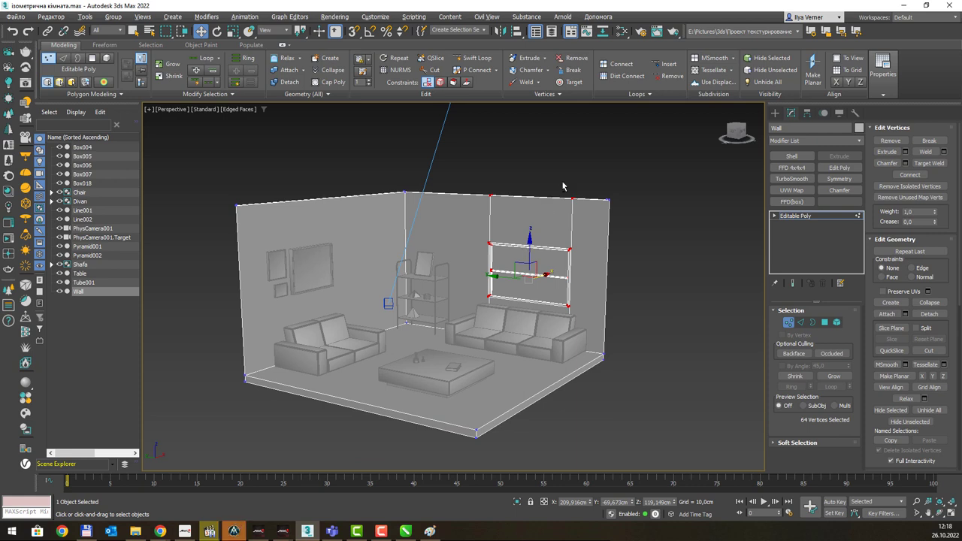
middle_click_drag(563, 187, 553, 193, "alt")
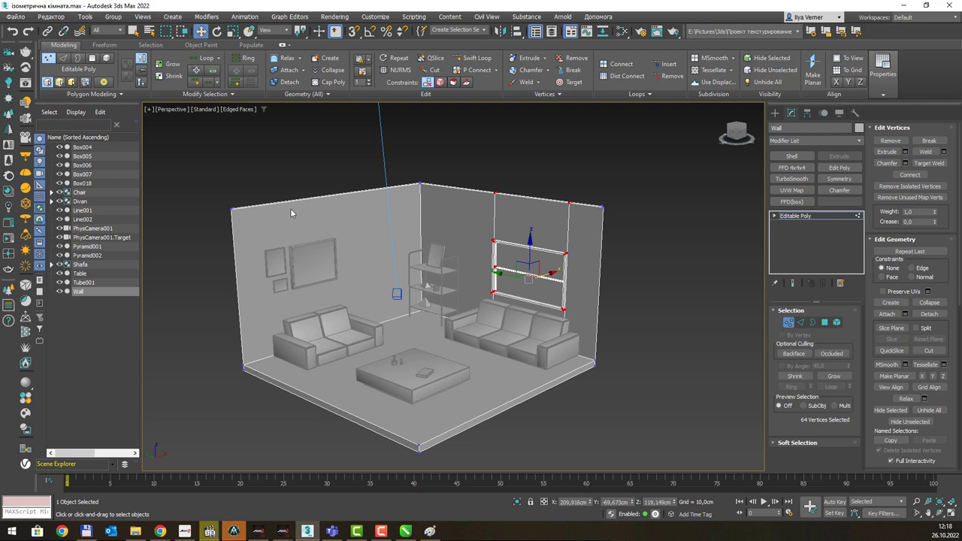
mouse_move(290, 208)
middle_mouse_down("alt")
mouse_move(328, 255)
mouse_move(277, 272)
mouse_move(283, 262)
mouse_move(406, 254)
mouse_move(359, 287)
middle_mouse_up("alt")
scroll(322, 267, "up", 2)
scroll(305, 283, "up", 2)
scroll(252, 257, "up", 1)
Select the six left-wall edge vertices and scale them to 58% along X.
middle_click_drag(310, 267, 298, 206, "alt")
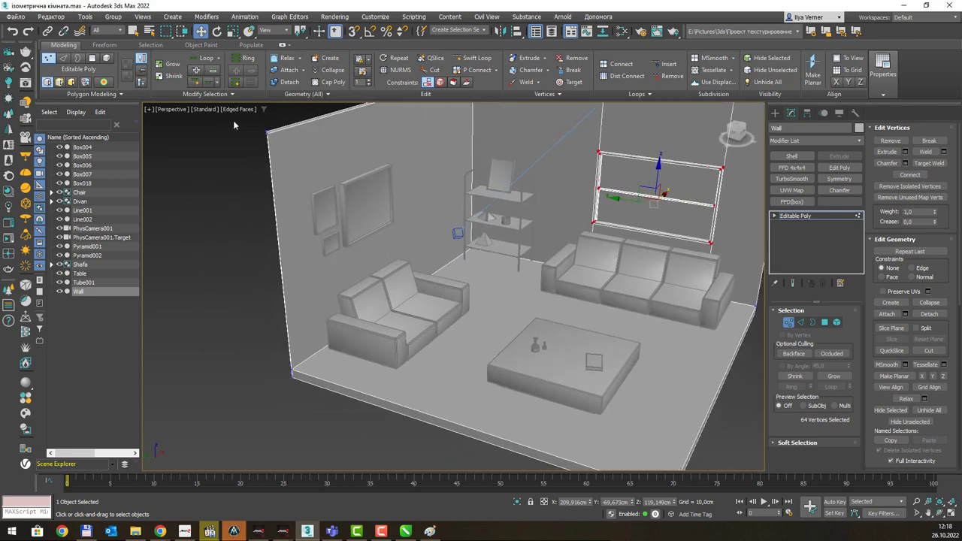
left_click_drag(292, 431, 294, 444)
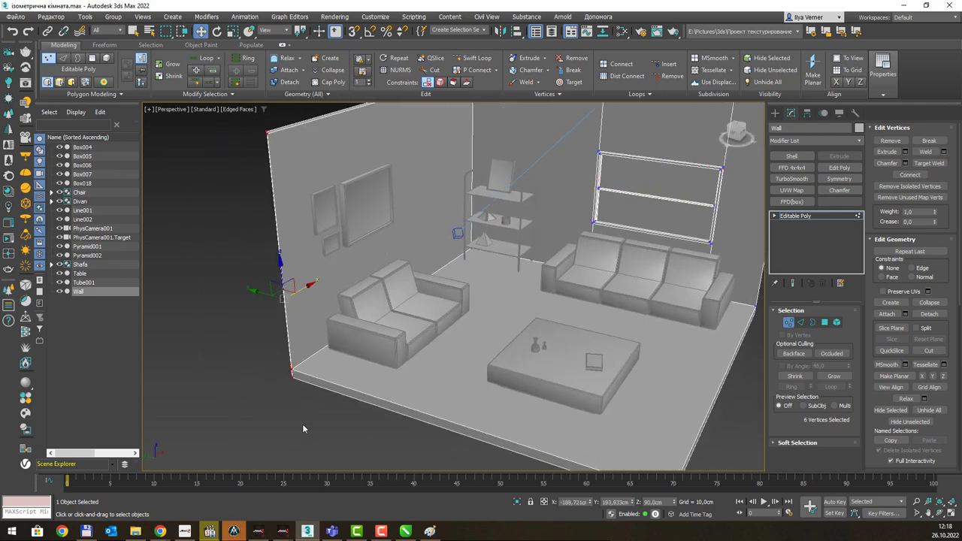
middle_click_drag(302, 424, 325, 327, "alt")
key("r")
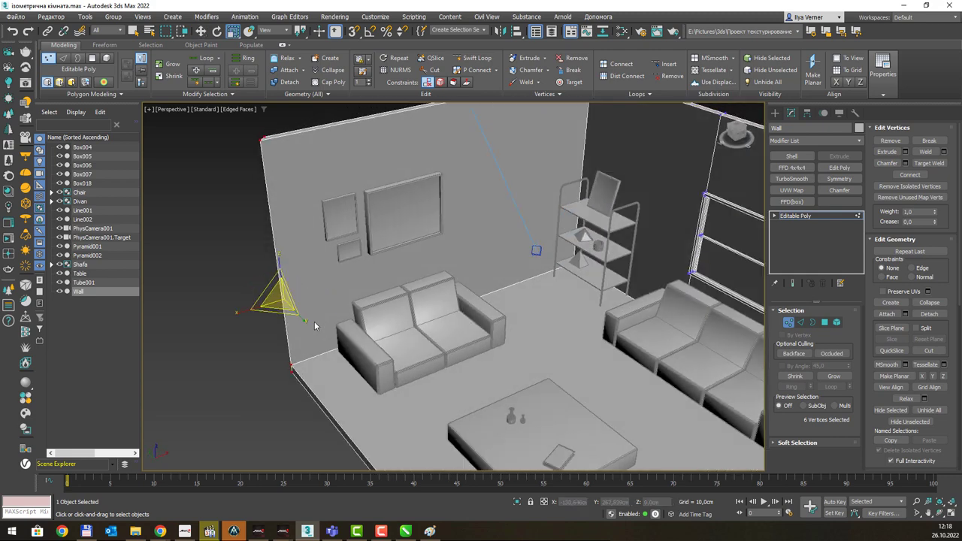
mouse_move(263, 319)
left_mouse_down()
mouse_move(289, 309)
mouse_move(275, 310)
left_mouse_up()
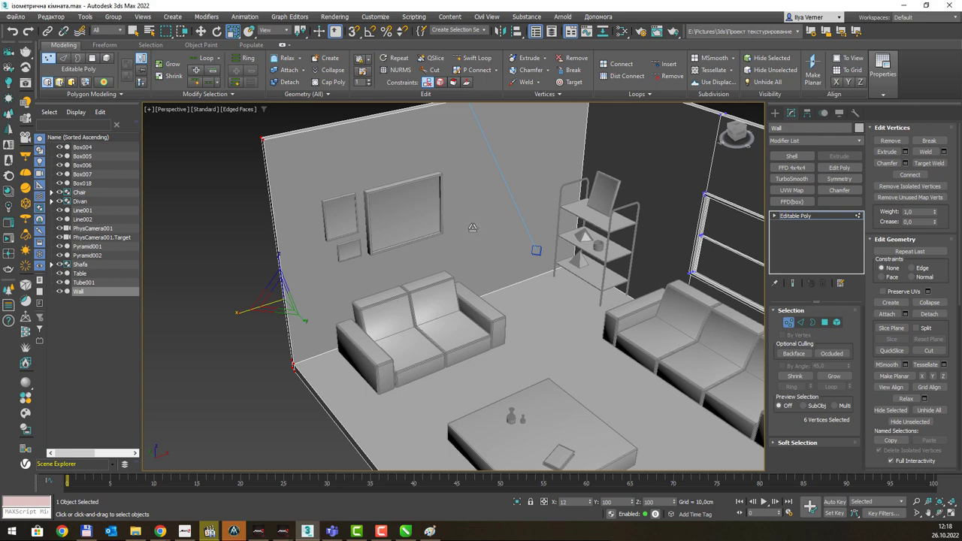
Reselect the left-edge vertices, then marquee-select the six vertices at the wall's right corner.
left_click(243, 317)
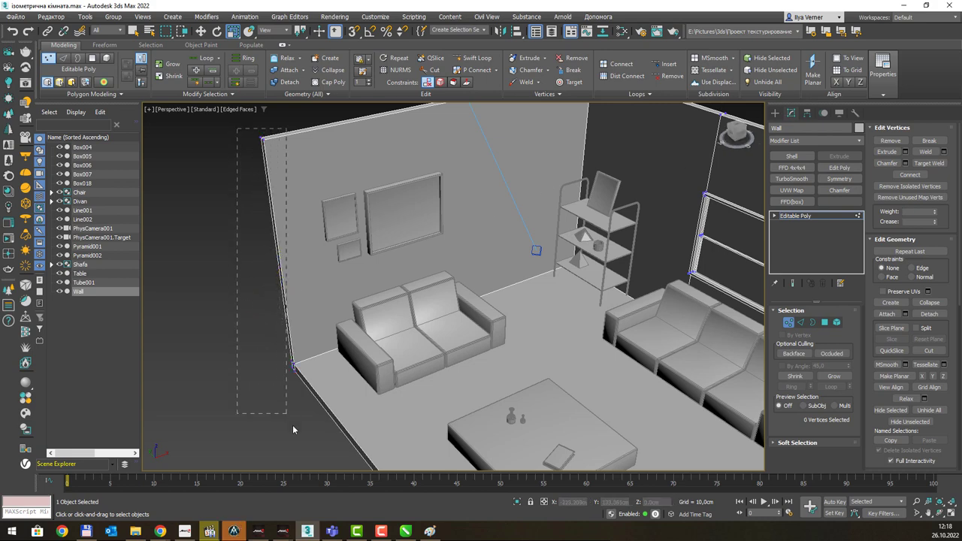
left_click_drag(293, 430, 301, 439)
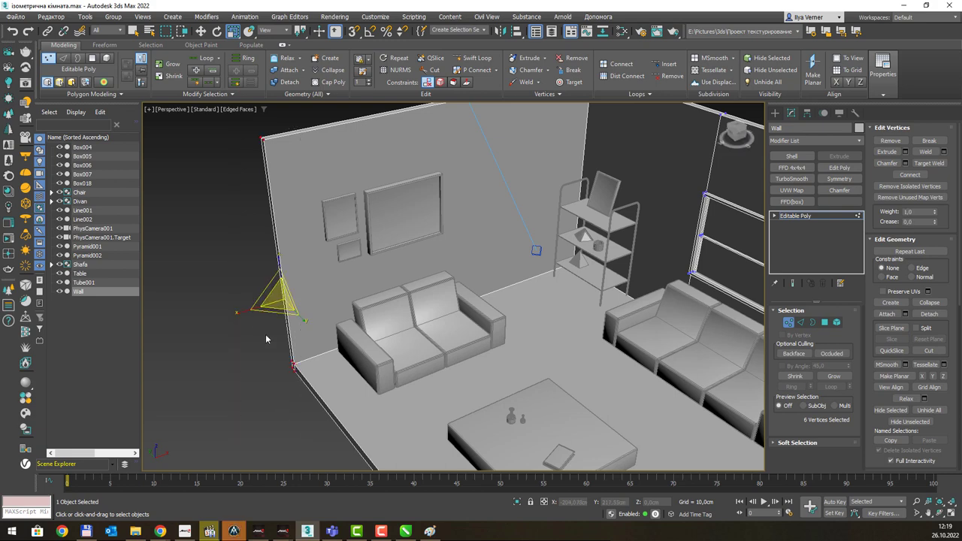
scroll(265, 339, "down", 2)
scroll(265, 339, "down", 4)
mouse_move(498, 180)
middle_mouse_down()
mouse_move(498, 254)
mouse_move(625, 176)
middle_mouse_up()
mouse_move(628, 162)
left_mouse_down()
mouse_move(535, 402)
mouse_move(556, 409)
left_mouse_up()
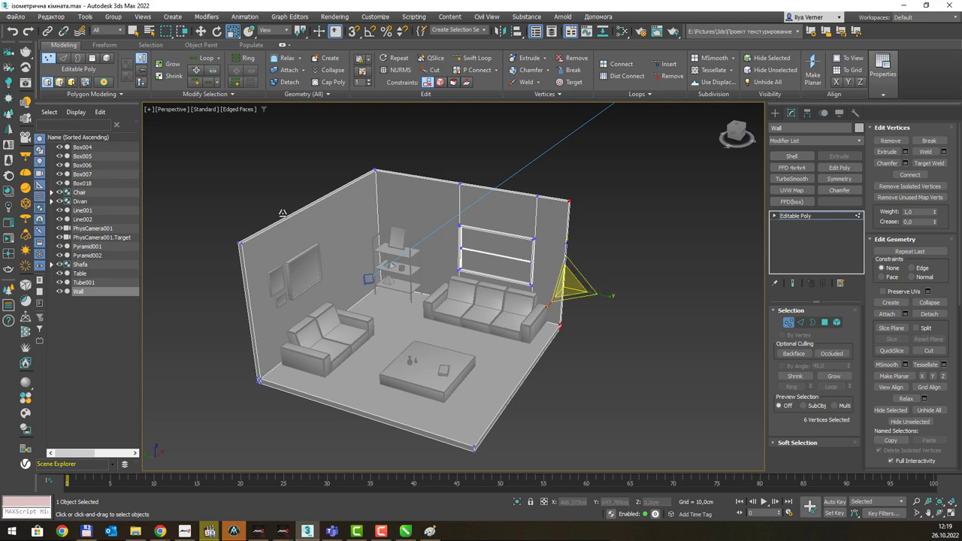
Switch to the Top view and toggle the Wall's Vertex level off and back on.
key("t")
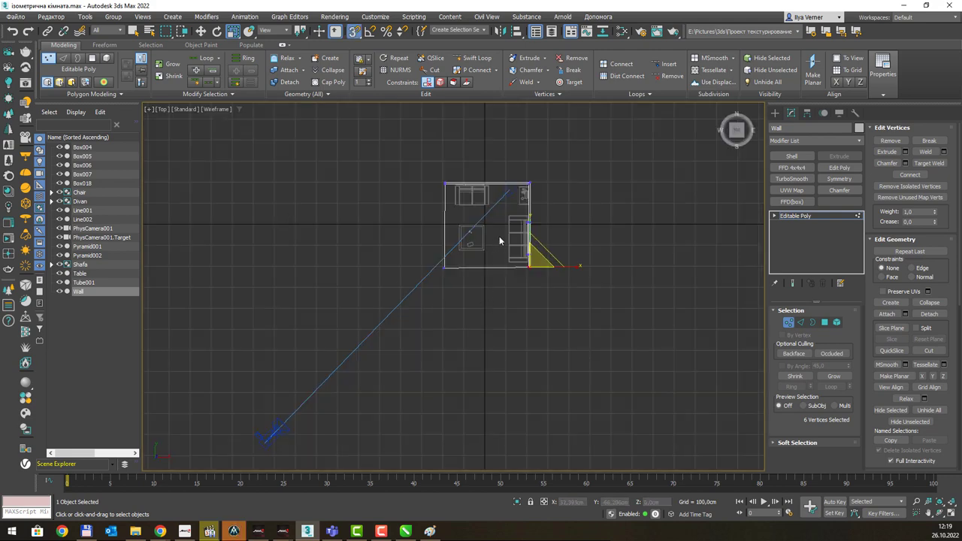
scroll(519, 204, "up", 3)
scroll(541, 255, "up", 3)
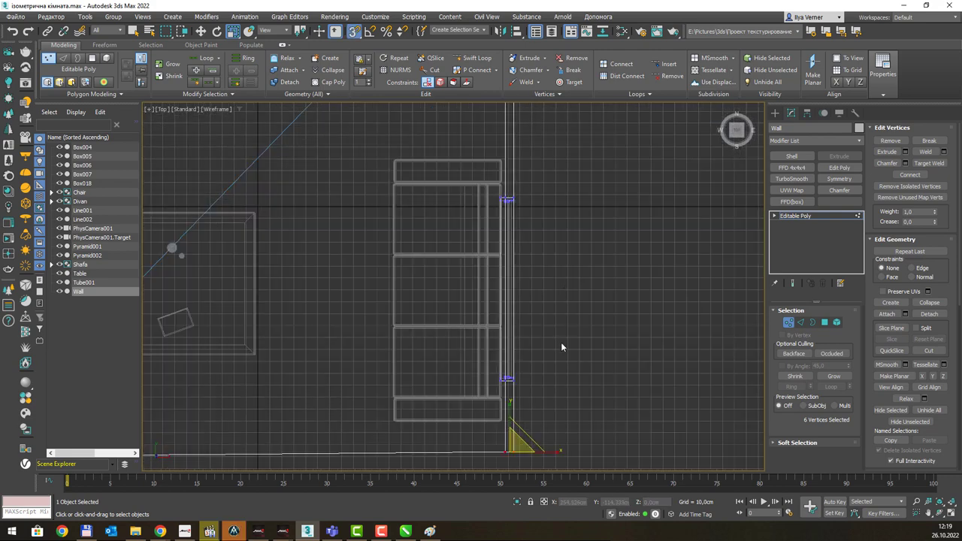
key("1")
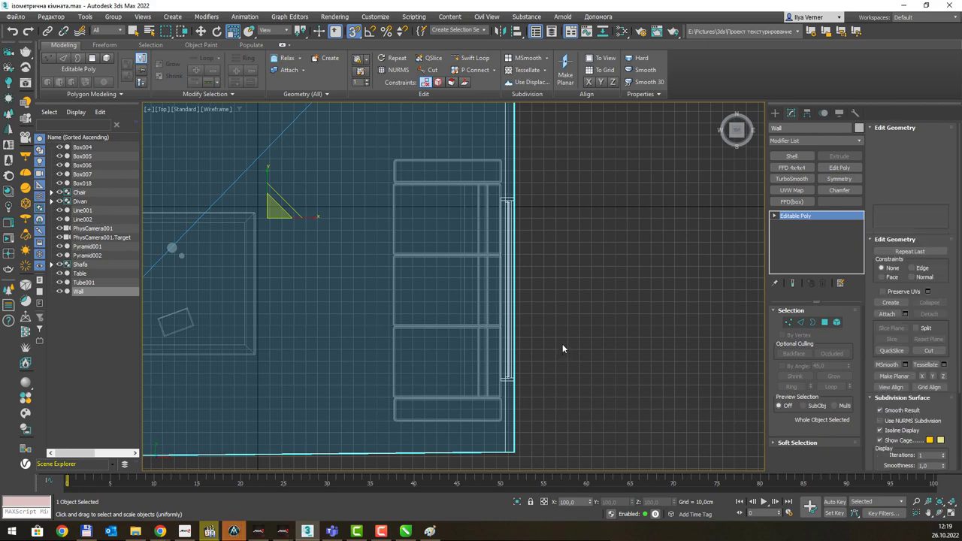
key("1")
scroll(562, 348, "down", 2)
scroll(562, 348, "down", 1)
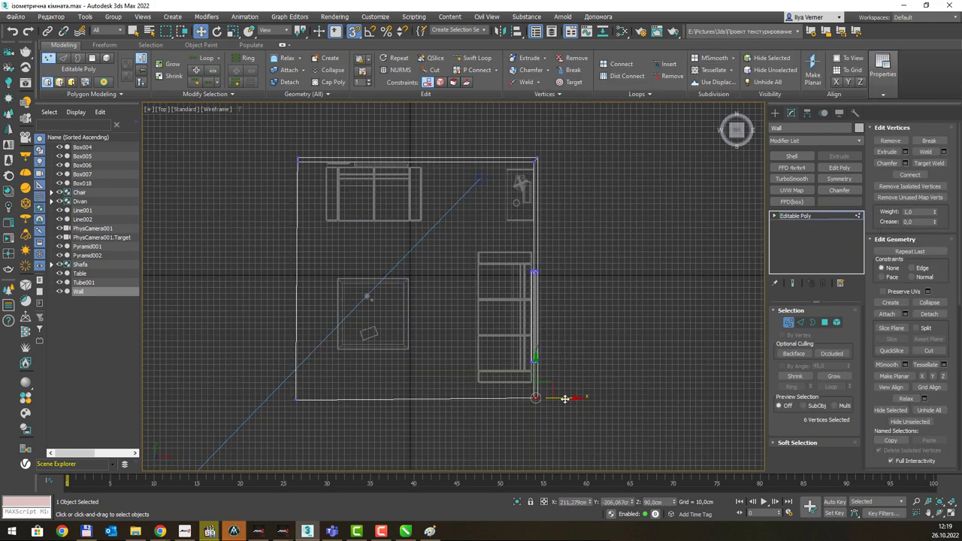
scroll(575, 373, "up", 3)
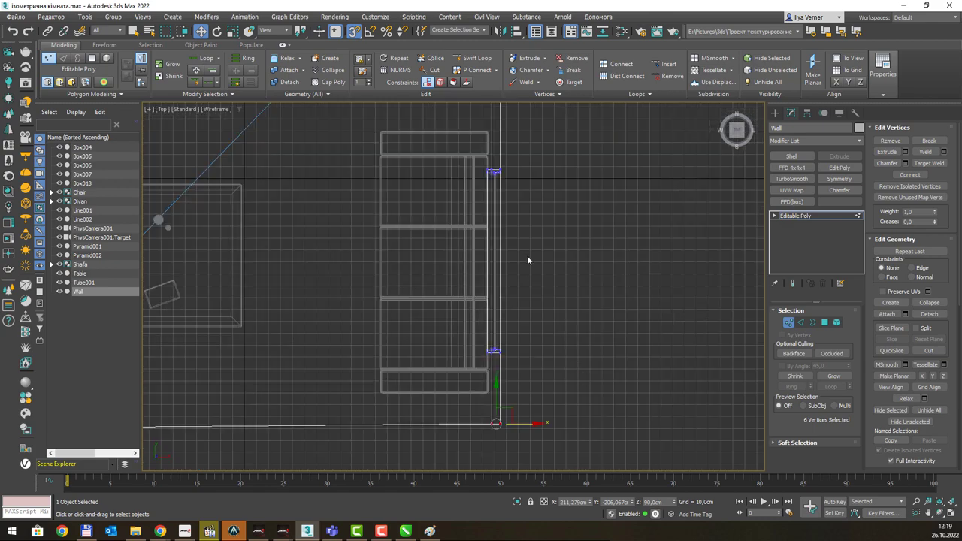
scroll(530, 254, "down", 3)
Pan and zoom the Top view around the room's wall corners.
middle_click_drag(562, 199, 549, 287)
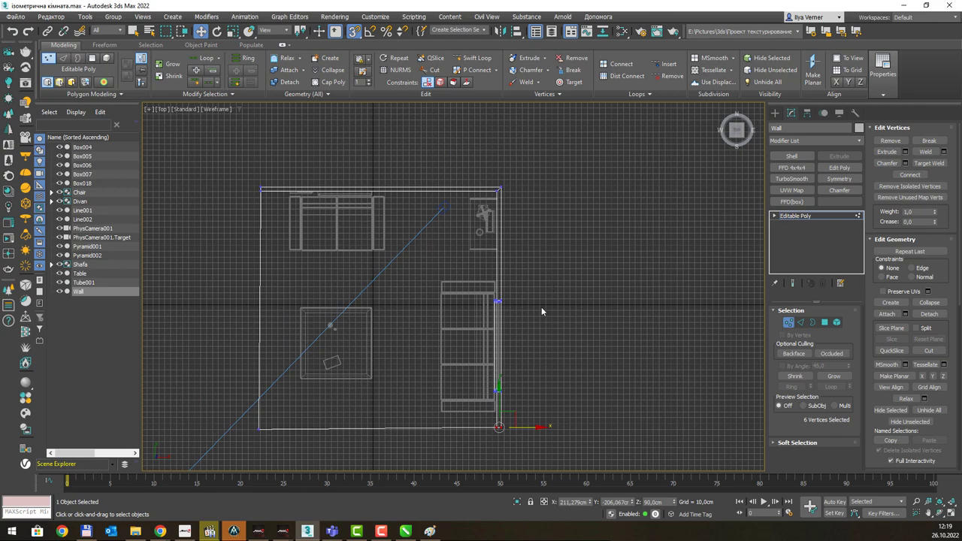
scroll(530, 248, "up", 3)
scroll(517, 380, "down", 5)
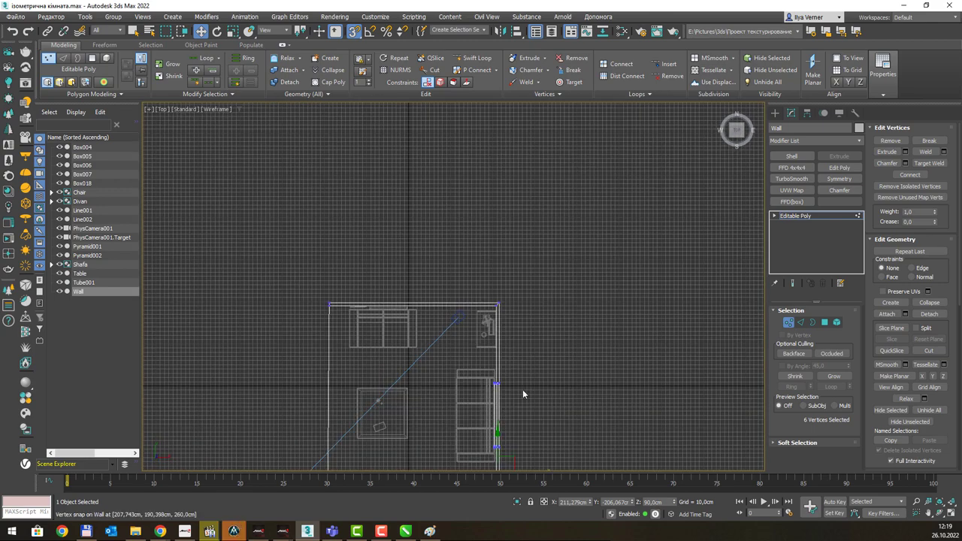
middle_click_drag(523, 394, 498, 268)
scroll(481, 341, "up", 8)
scroll(464, 323, "up", 2)
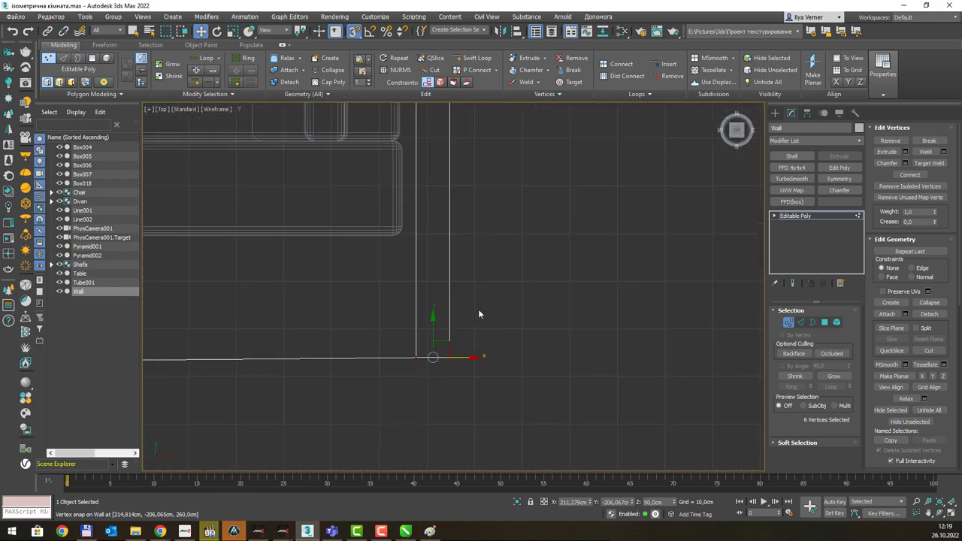
scroll(470, 256, "down", 4)
scroll(454, 178, "down", 3)
middle_click_drag(296, 189, 352, 262)
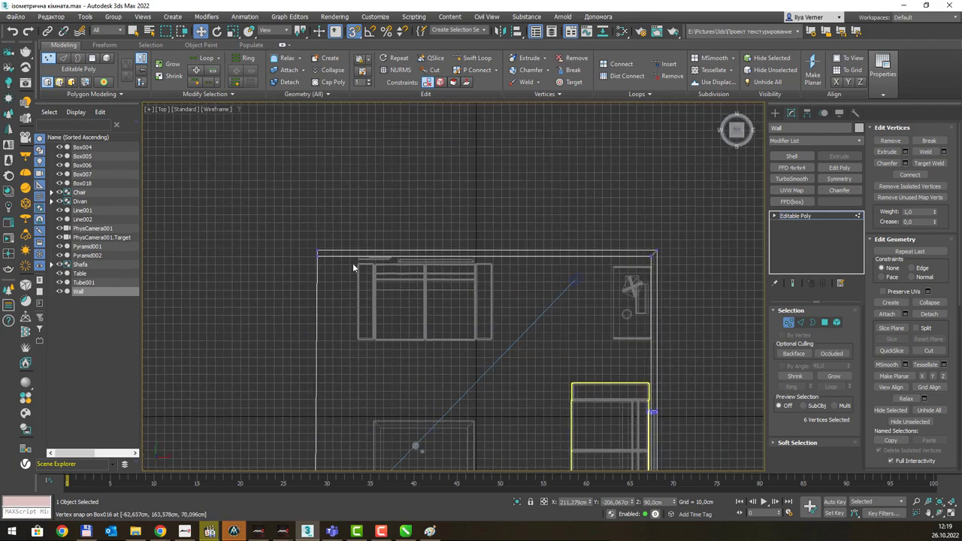
scroll(323, 251, "up", 2)
scroll(339, 249, "up", 3)
scroll(339, 250, "up", 1)
scroll(339, 250, "down", 4)
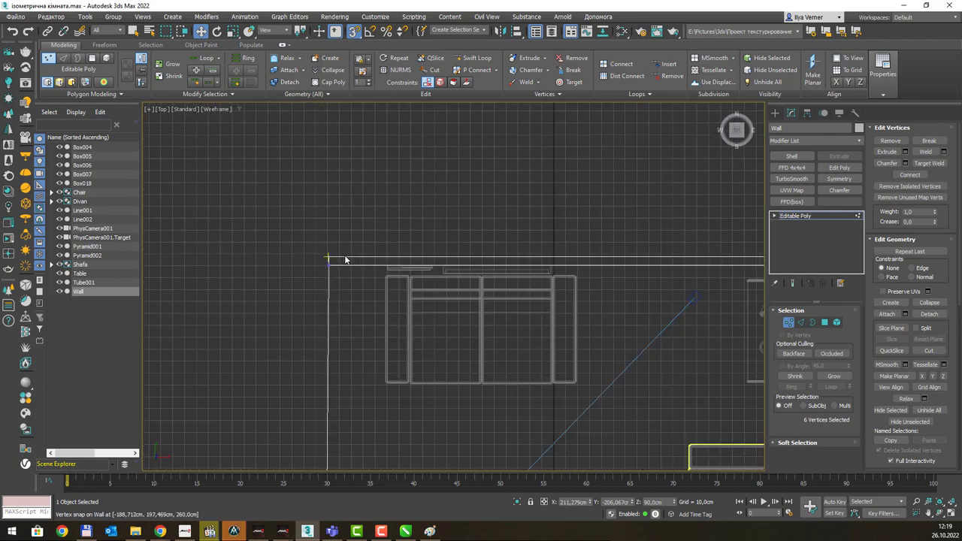
scroll(344, 259, "down", 4)
middle_click_drag(369, 322, 418, 321)
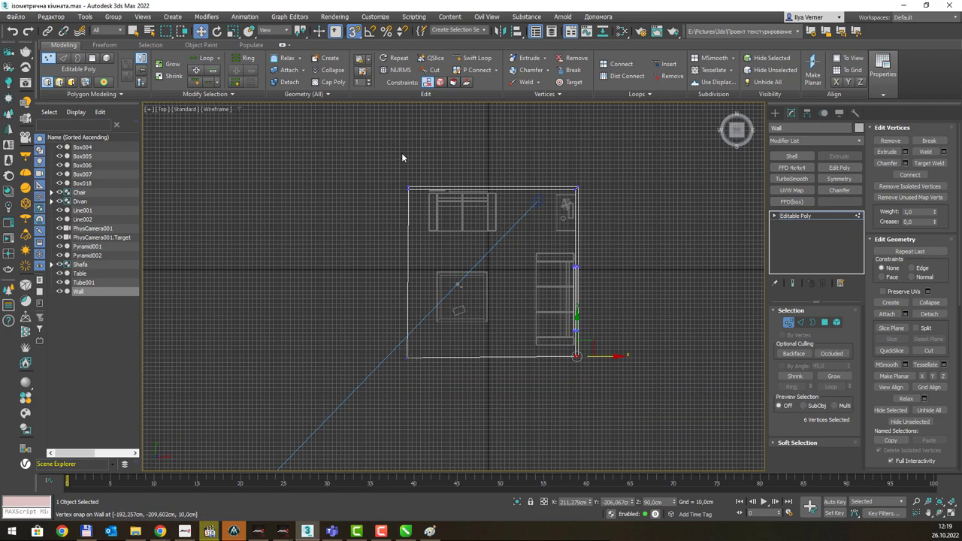
Snap the top-left corner vertices flush onto the wall, then select the bottom-right corner vertices.
middle_click_drag(379, 185, 385, 234)
scroll(384, 234, "up", 3)
left_click_drag(406, 204, 457, 298)
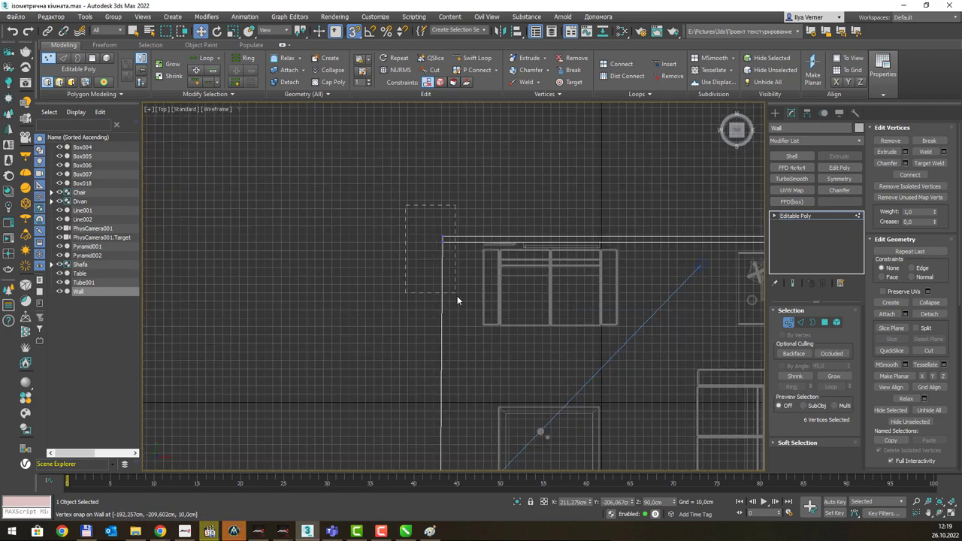
scroll(457, 297, "up", 2)
mouse_move(451, 290)
middle_mouse_down()
mouse_move(448, 195)
mouse_move(436, 331)
middle_mouse_up()
scroll(416, 251, "down", 3)
scroll(417, 175, "down", 1)
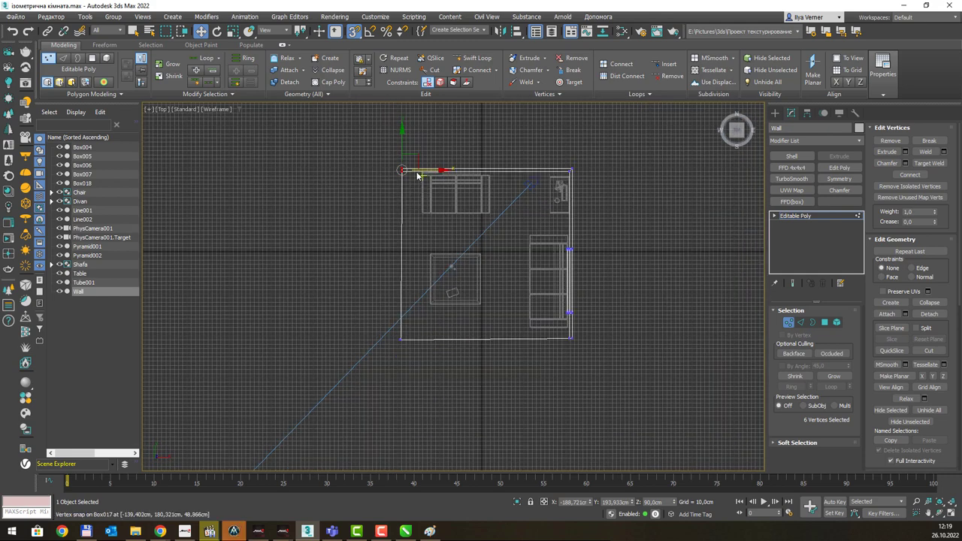
left_click_drag(426, 174, 393, 353)
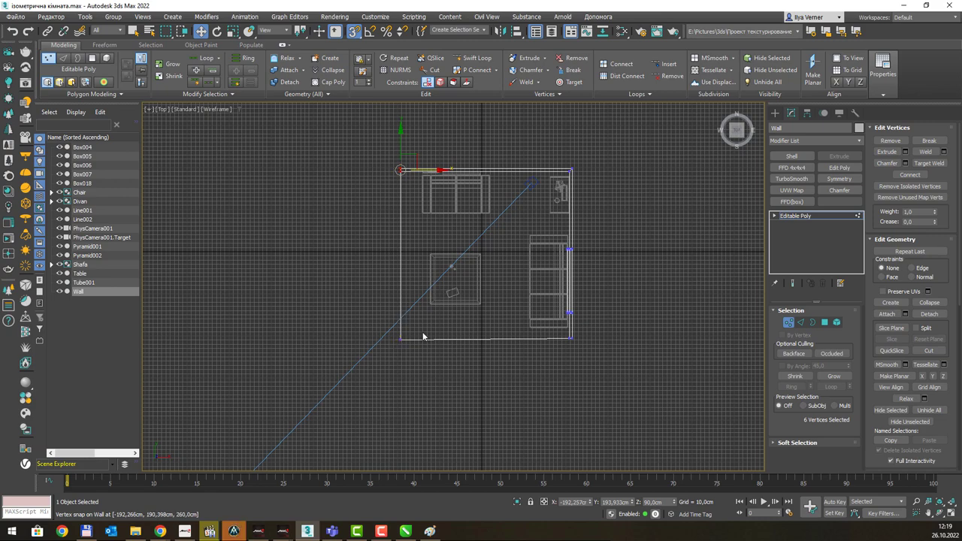
scroll(543, 378, "up", 3)
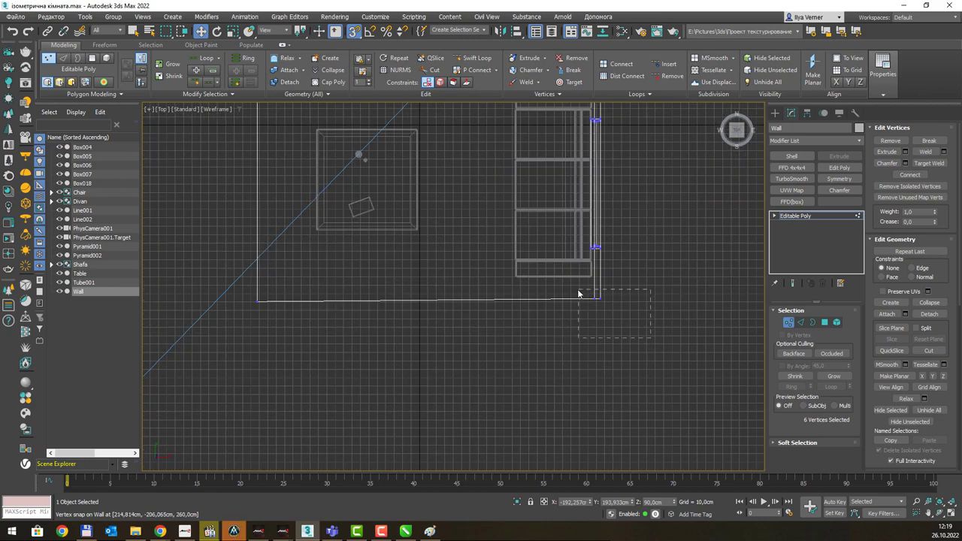
mouse_move(650, 337)
left_mouse_down()
mouse_move(578, 294)
mouse_move(255, 305)
left_mouse_up()
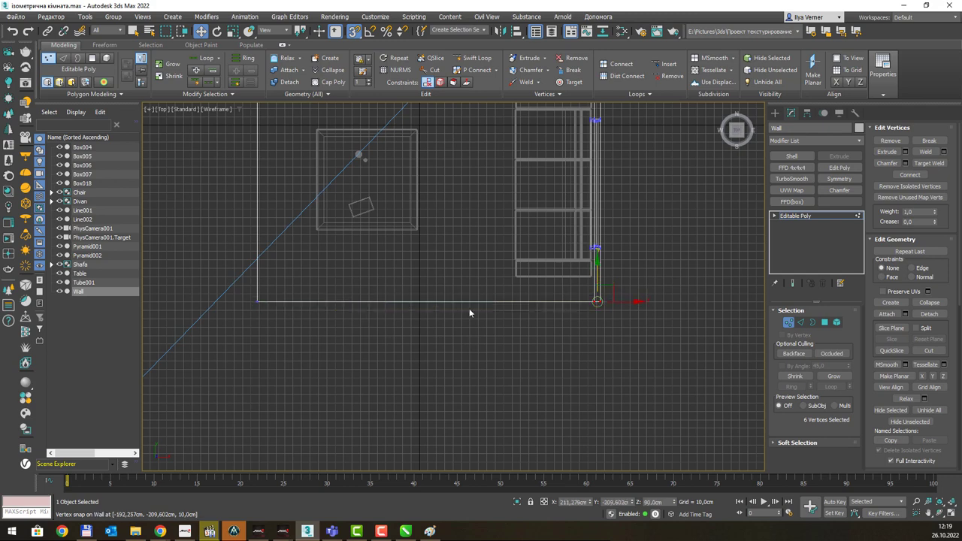
Exit Vertex level, deselect the wall, and switch the viewport to Orthographic projection.
key("p")
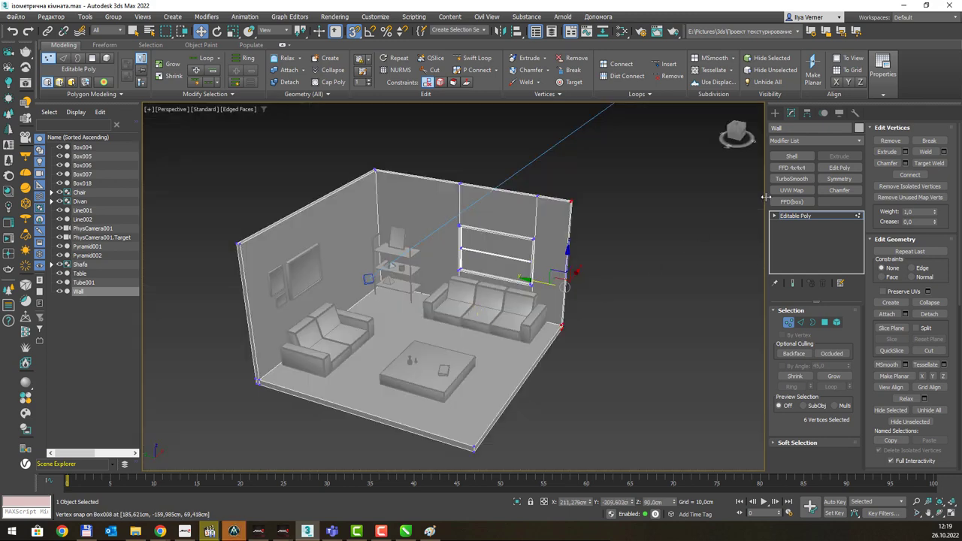
key("1")
left_click(642, 253)
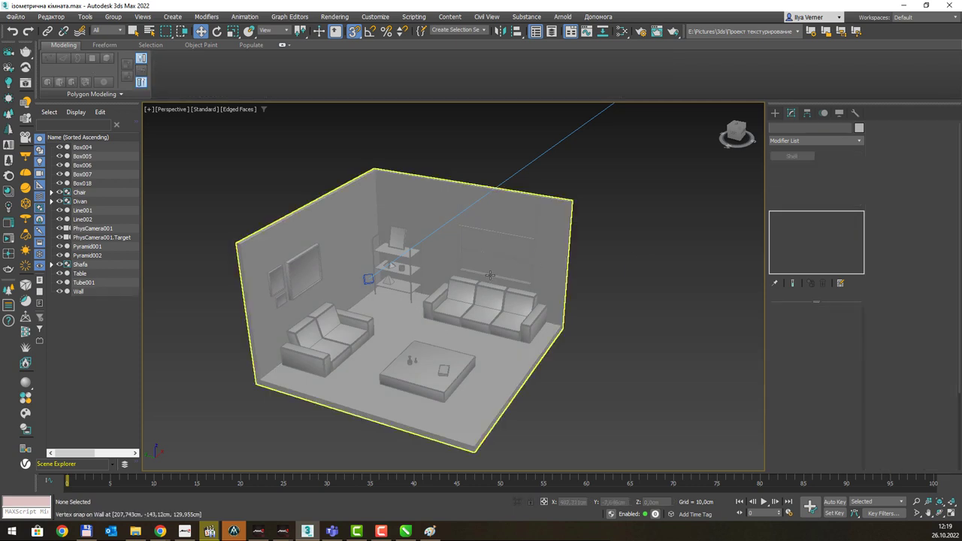
middle_click_drag(457, 263, 454, 260, "alt")
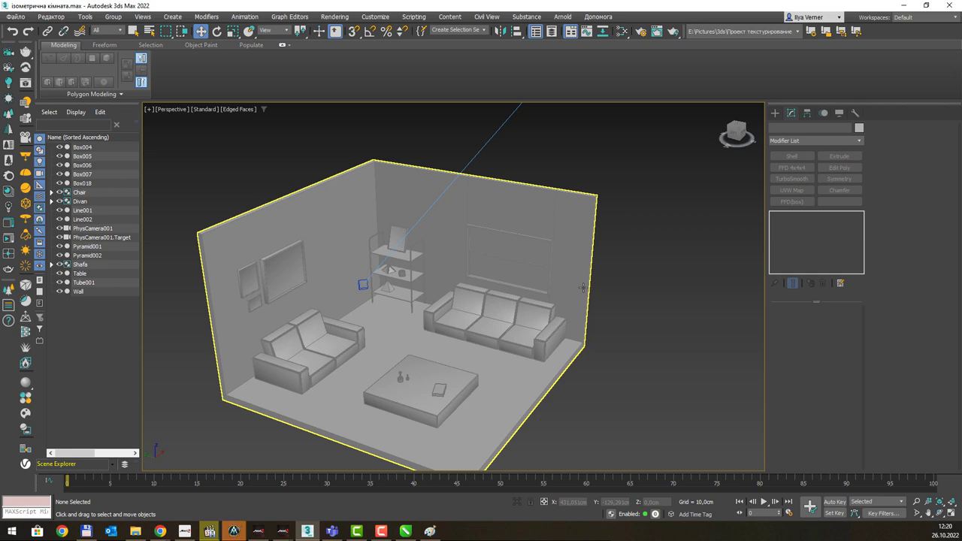
key("c")
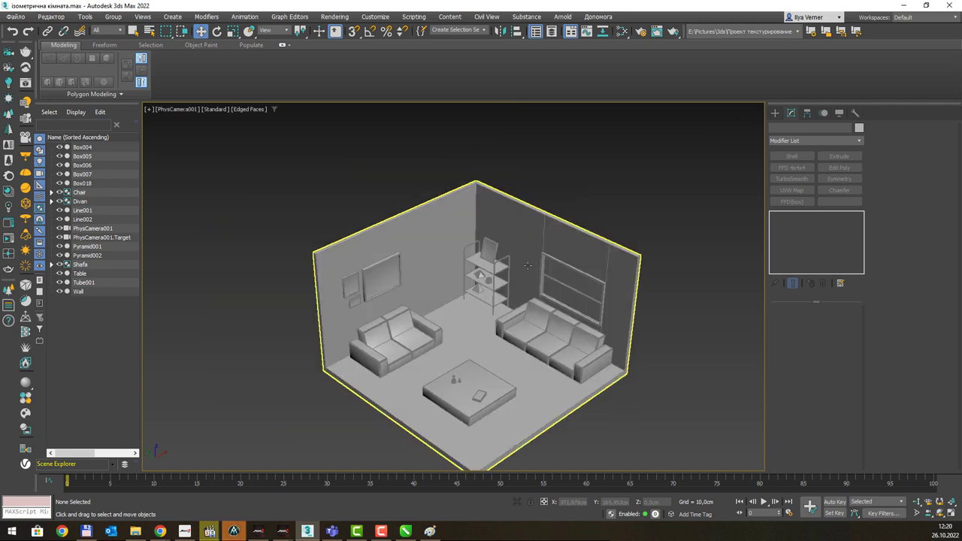
key("p")
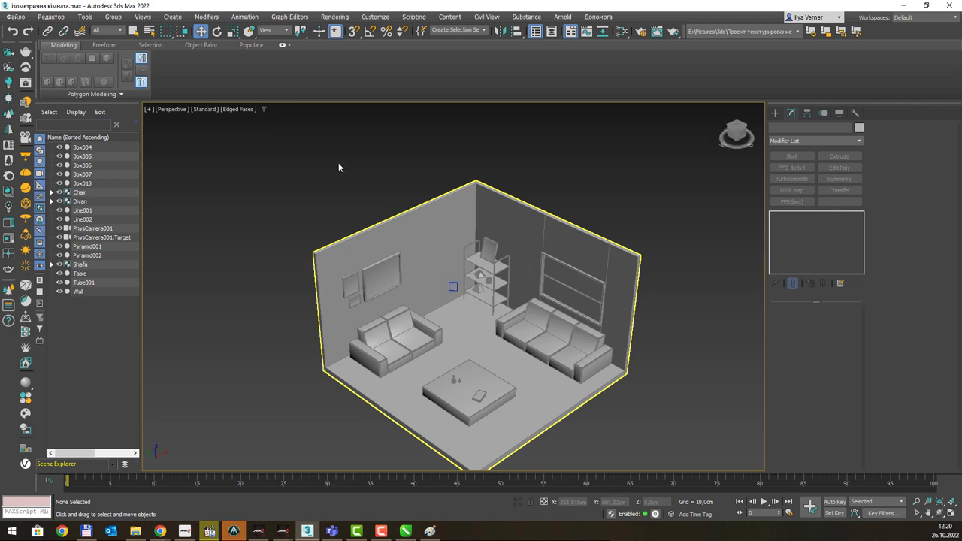
left_click(172, 108)
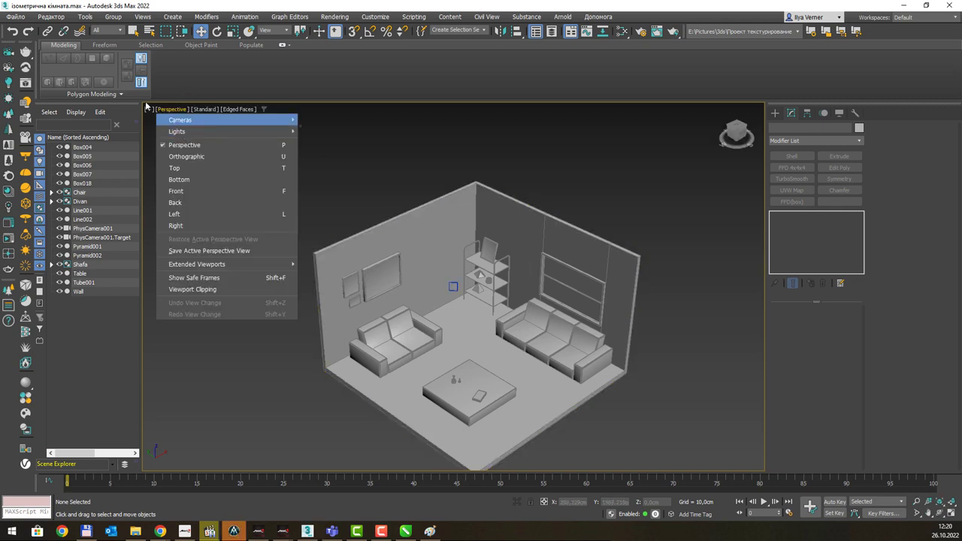
left_click(194, 156)
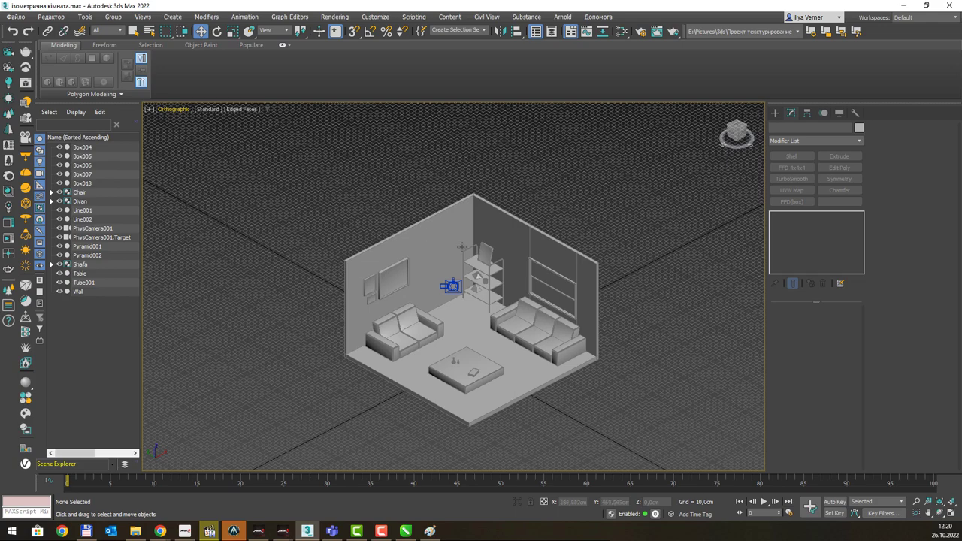
scroll(576, 290, "up", 2)
scroll(549, 261, "up", 1)
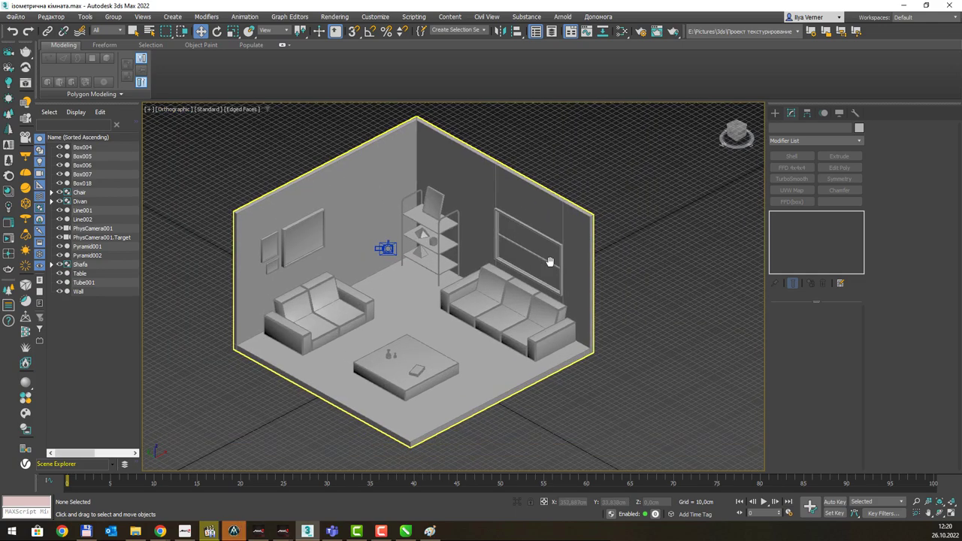
scroll(533, 224, "down", 2)
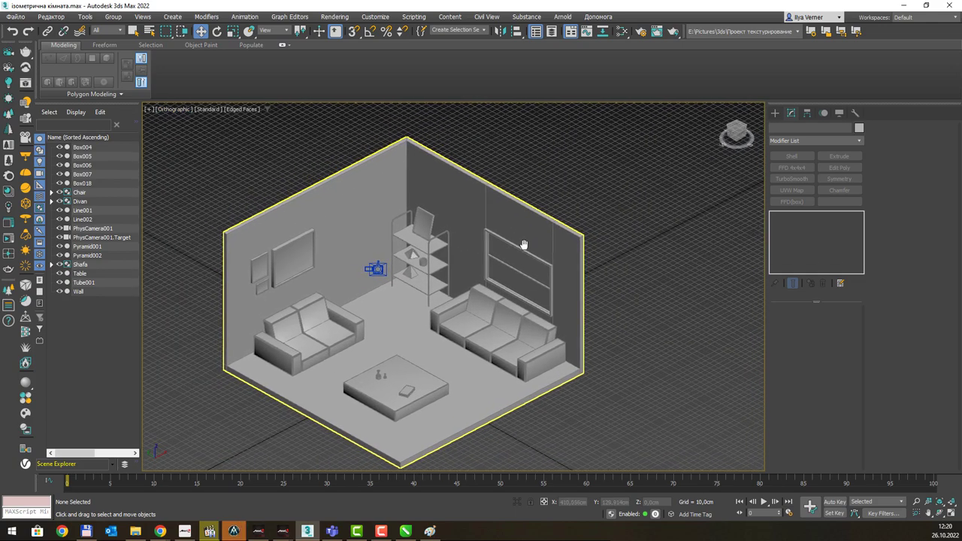
Check the room against the Paint reference, then return to 3ds Max and select the Wall.
key("alt+Tab")
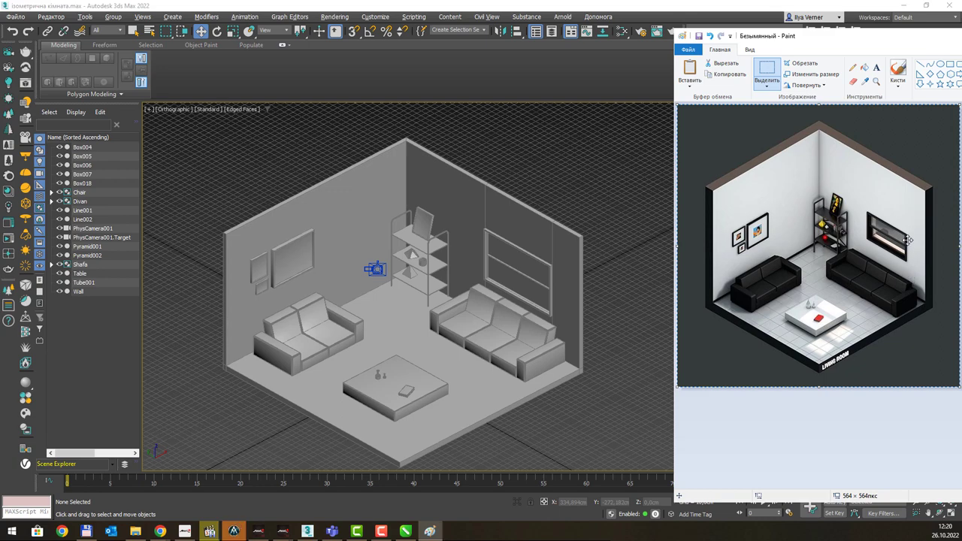
left_click(581, 264)
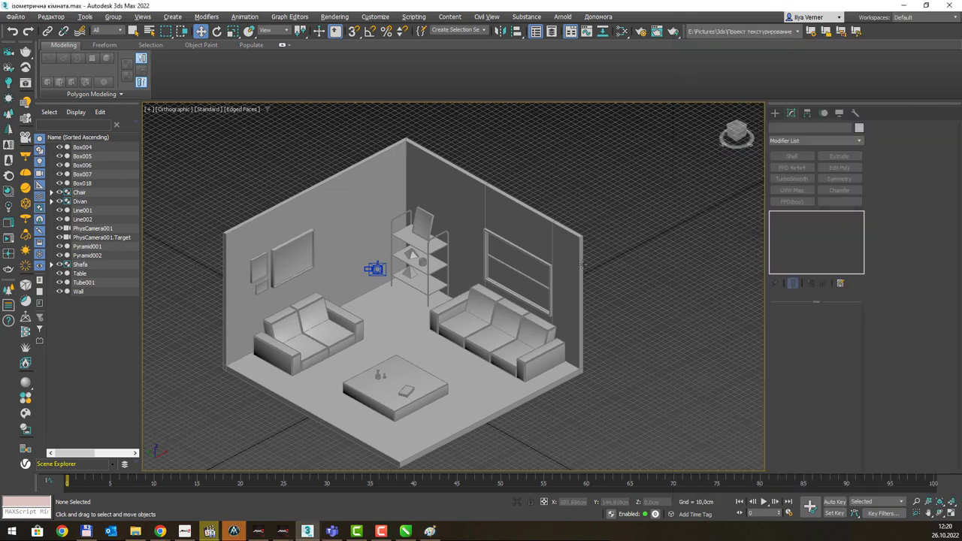
left_click(580, 271)
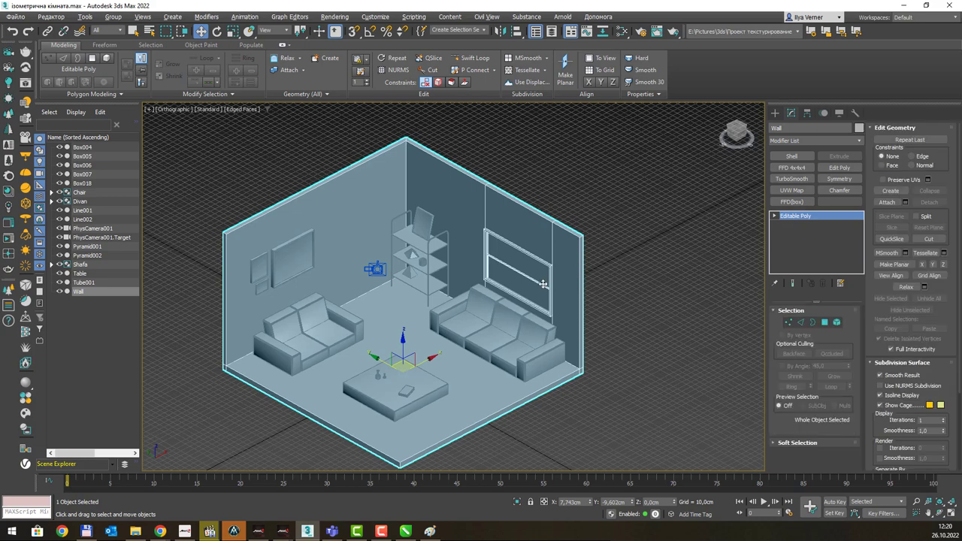
In Polygon mode with By Angle on, select the wall's outer face.
key("p")
key("4")
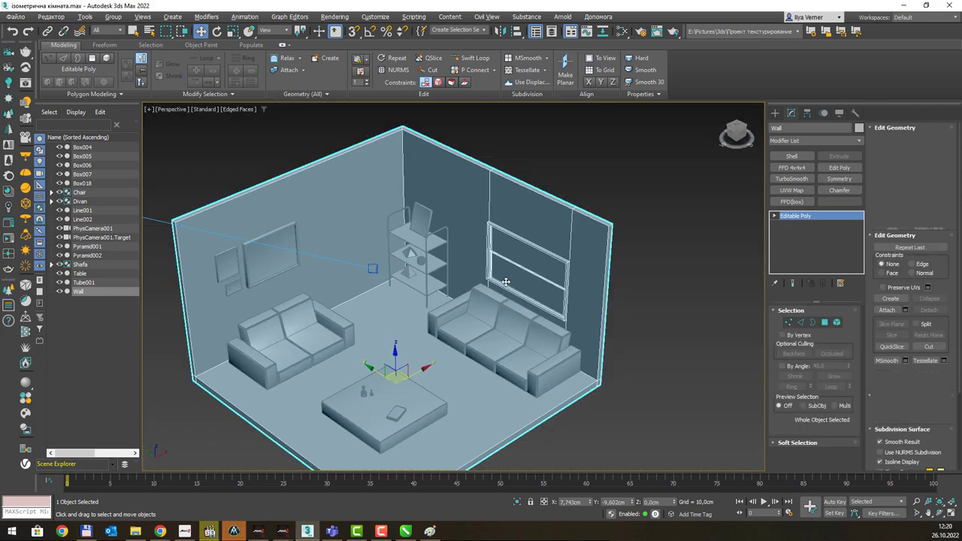
left_click(537, 286)
middle_click_drag(537, 285, 520, 243, "alt")
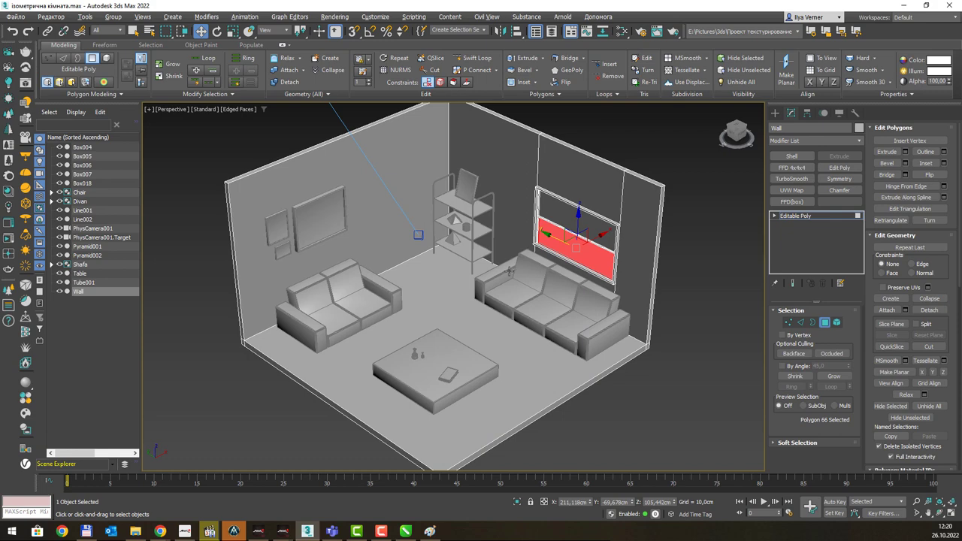
middle_click_drag(409, 236, 489, 268, "alt")
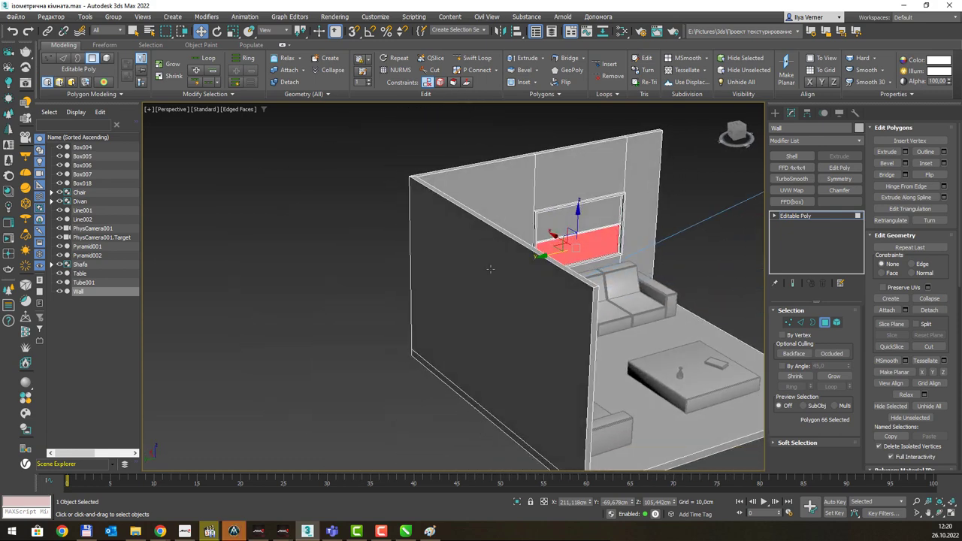
left_click(781, 366)
left_click(508, 292)
mouse_move(481, 258)
middle_mouse_down("alt")
mouse_move(518, 251)
mouse_move(326, 279)
middle_mouse_up("alt")
mouse_move(326, 242)
middle_mouse_down()
mouse_move(495, 254)
mouse_move(489, 232)
mouse_move(569, 230)
mouse_move(555, 236)
mouse_move(576, 209)
mouse_move(491, 217)
mouse_move(644, 211)
middle_mouse_up()
With Backface culling on, add the inner wall and floor underside faces, then return to camera view.
left_click(484, 252, "ctrl")
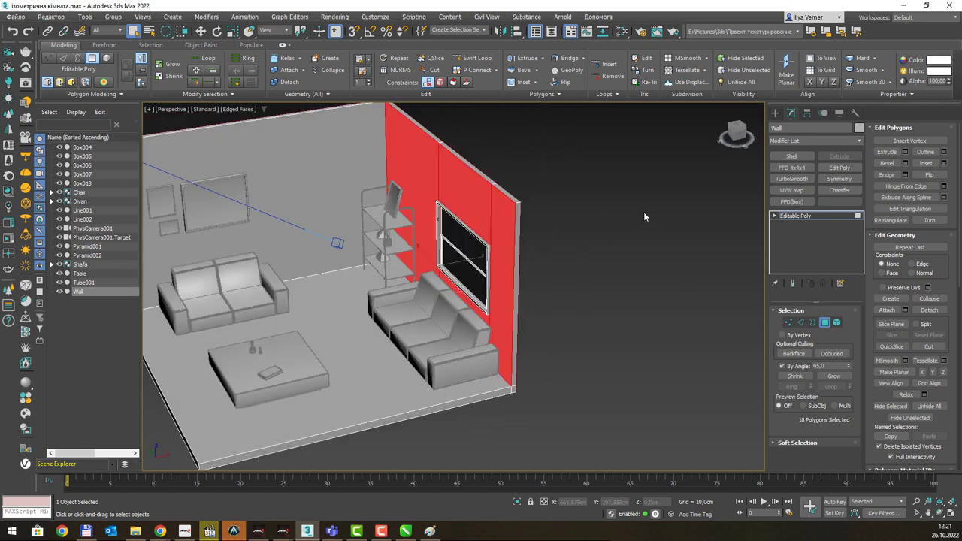
left_click(793, 353)
left_click(416, 165)
mouse_move(416, 165)
middle_mouse_down("alt")
mouse_move(575, 244)
mouse_move(530, 222)
mouse_move(531, 191)
mouse_move(440, 176)
mouse_move(451, 197)
mouse_move(429, 236)
mouse_move(532, 256)
mouse_move(581, 251)
mouse_move(593, 236)
mouse_move(333, 246)
mouse_move(388, 300)
middle_mouse_up("alt")
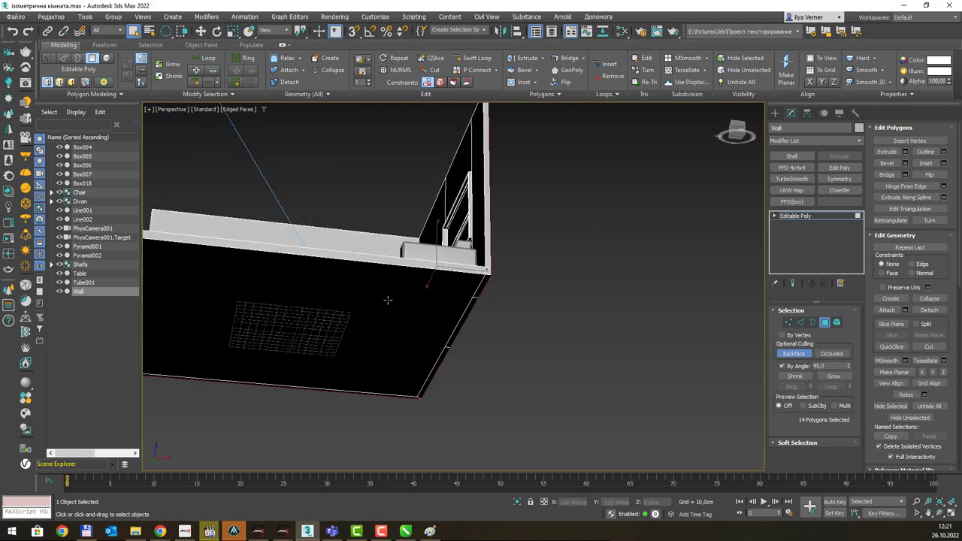
left_click(388, 299)
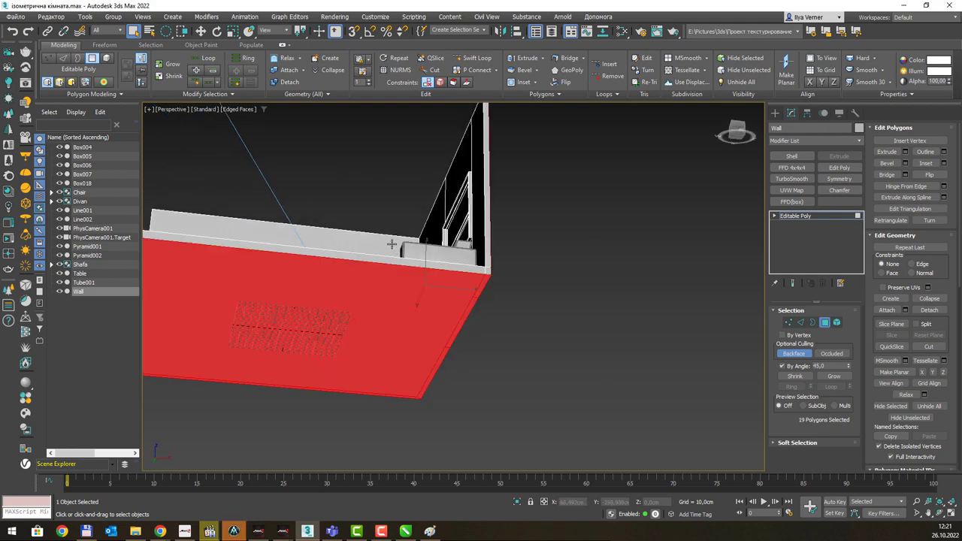
mouse_move(392, 248)
middle_mouse_down("alt")
mouse_move(353, 194)
mouse_move(339, 253)
mouse_move(419, 243)
mouse_move(461, 222)
mouse_move(419, 235)
middle_mouse_up("alt")
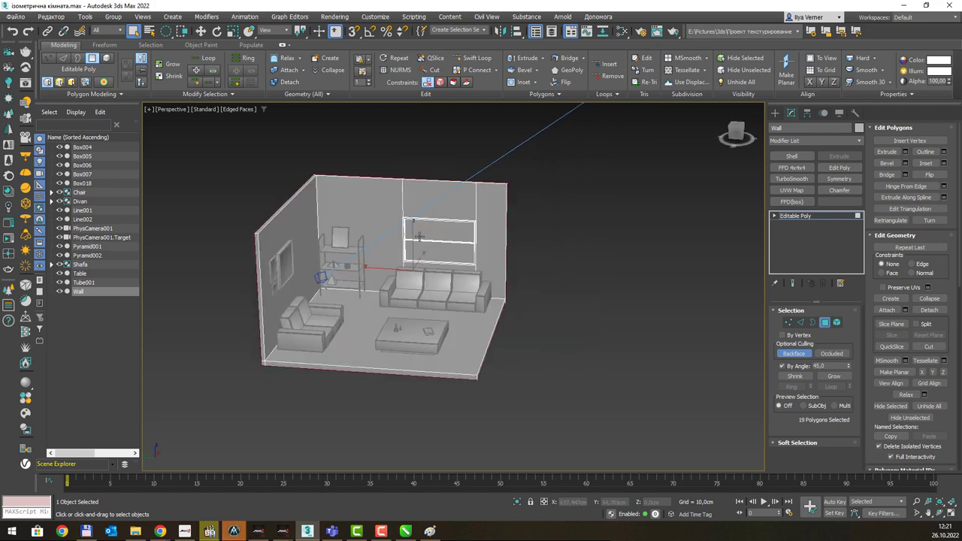
key("c")
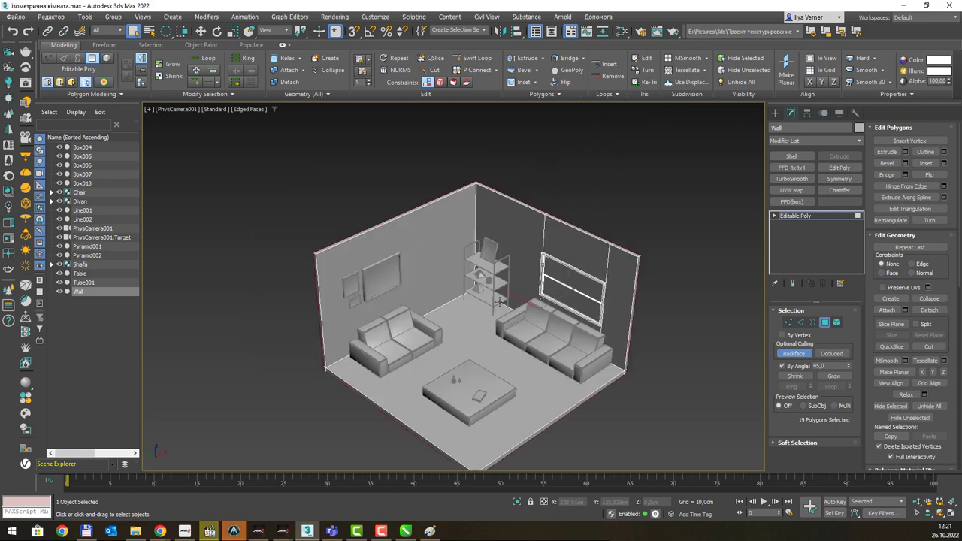
Set the polygon extrusion type and an extrusion height of 12,813 cm.
left_click(905, 152)
left_click(461, 291)
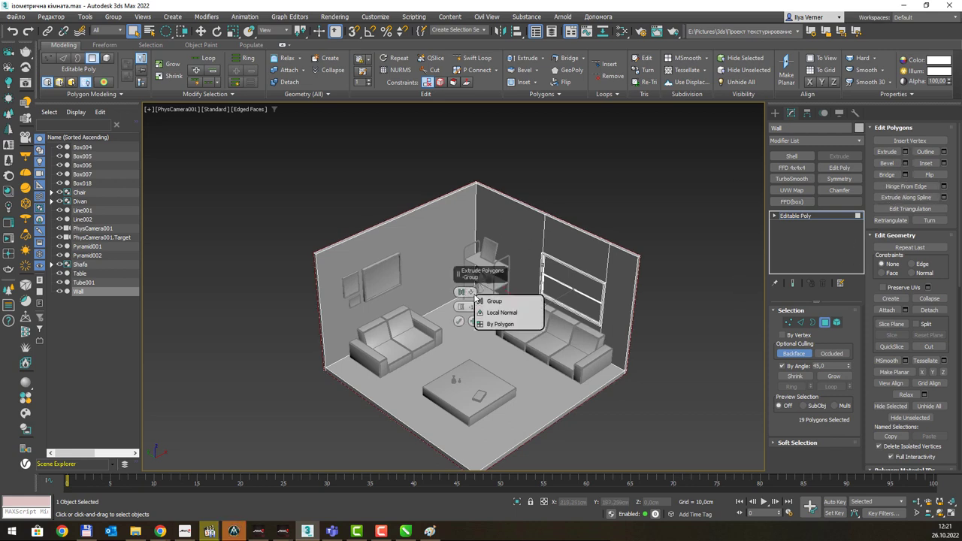
left_click(502, 312)
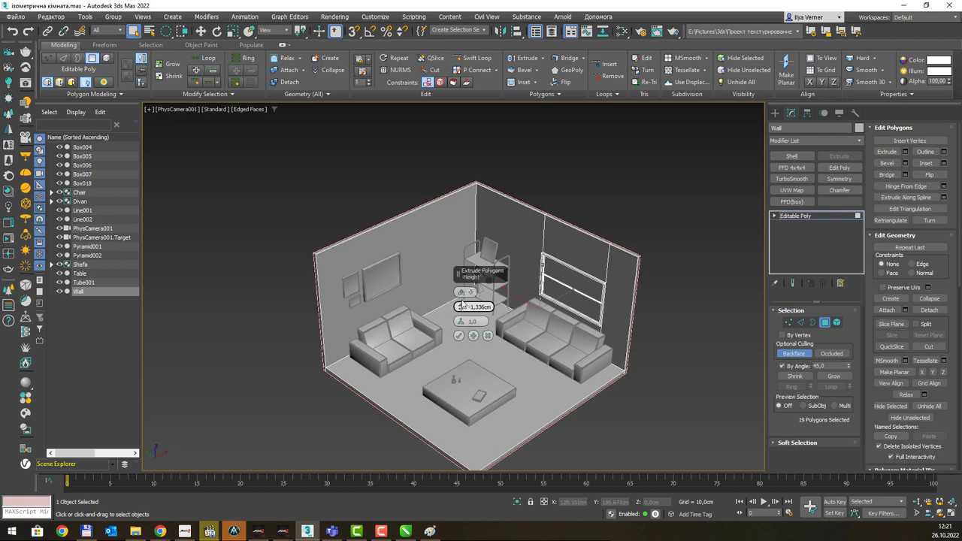
left_click_drag(461, 308, 466, 236)
Switch the viewport to an Orthographic view of the room.
left_click(153, 113)
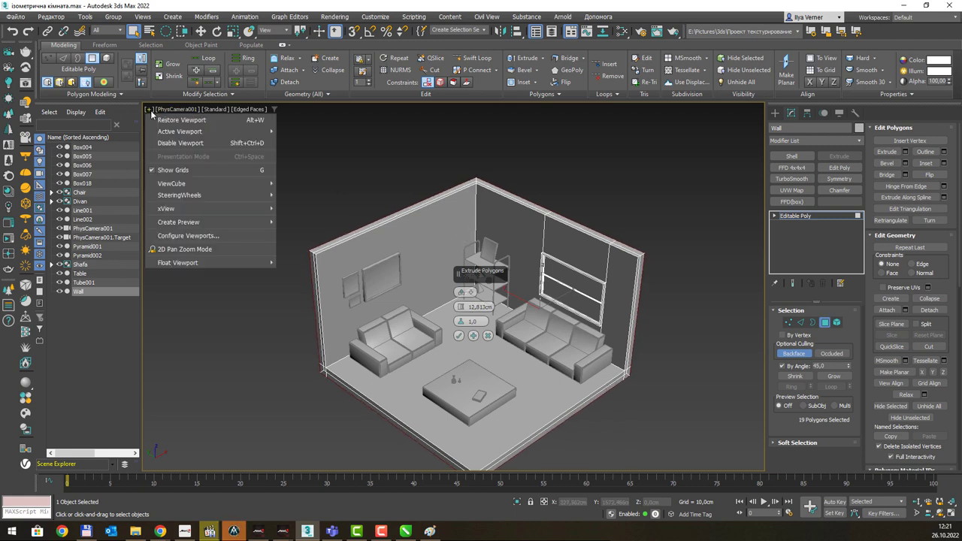
left_click(170, 111)
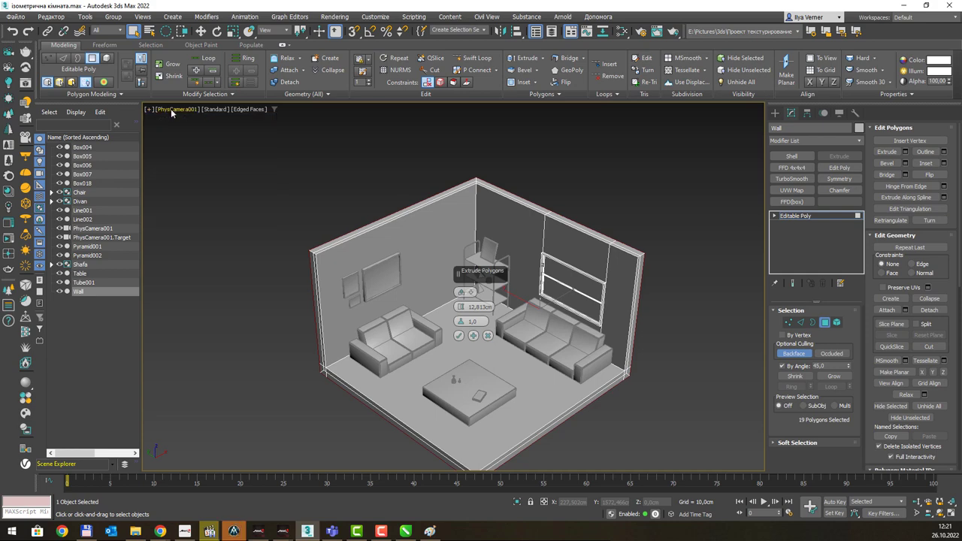
key("p")
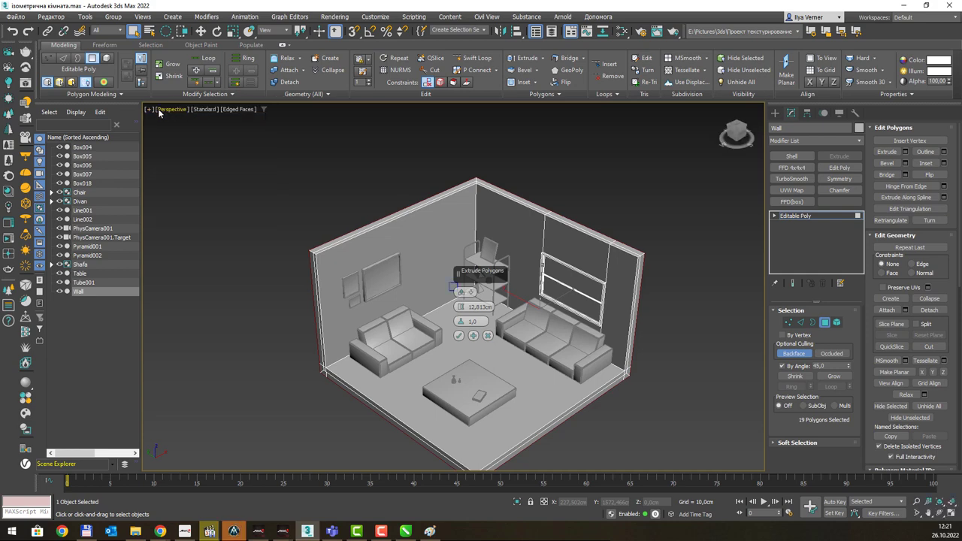
left_click(157, 108)
left_click(194, 157)
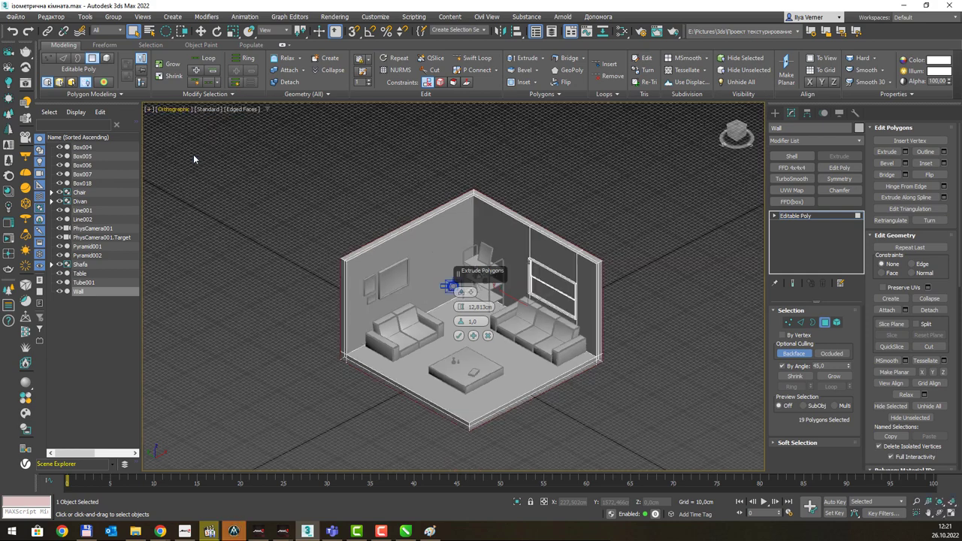
scroll(564, 295, "up", 1)
scroll(541, 285, "up", 2)
scroll(515, 278, "up", 2)
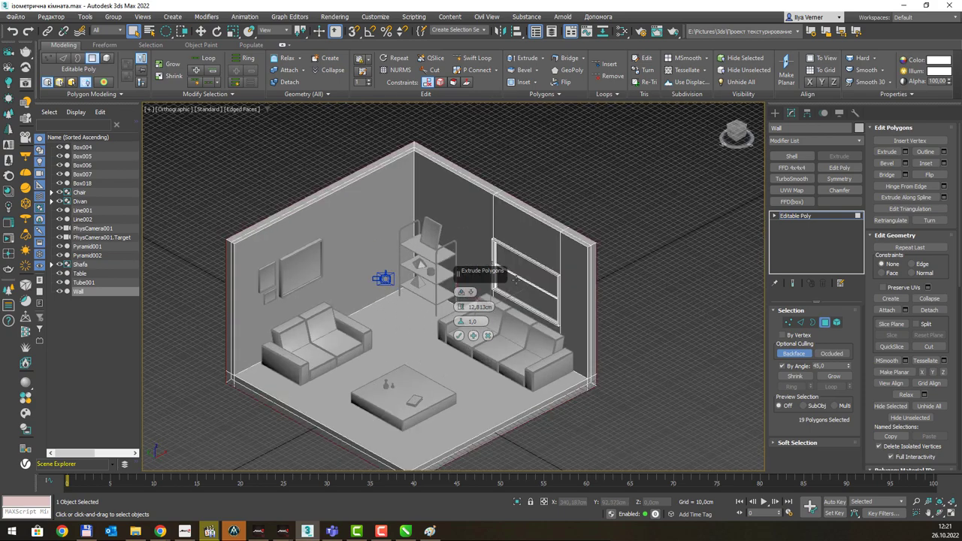
Check the Paint reference, then confirm the 12,813 cm extrusion.
key("alt+Tab")
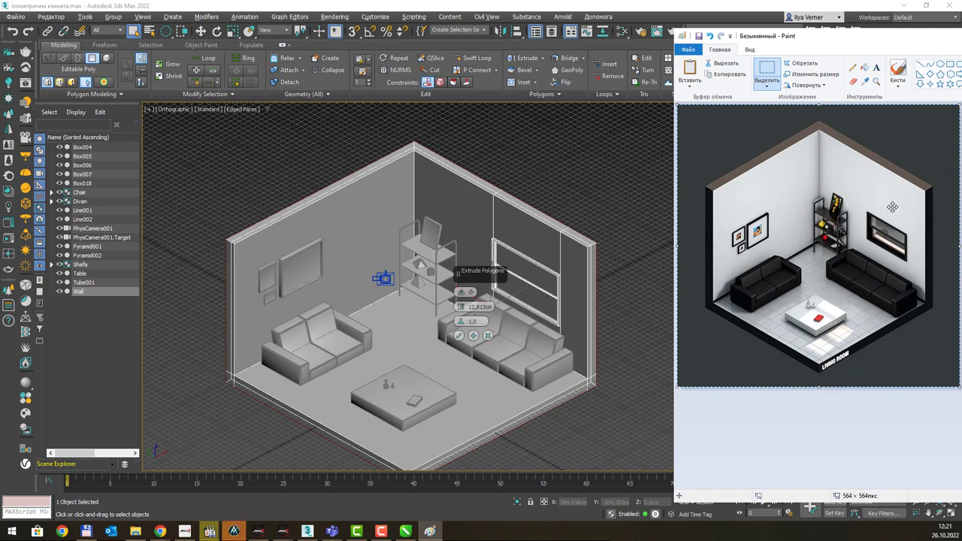
left_click(631, 17)
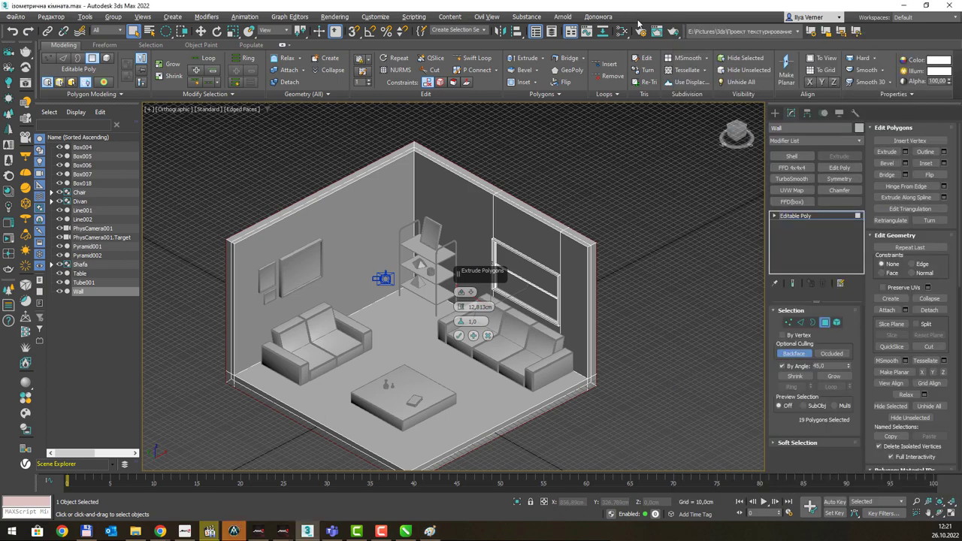
left_click(459, 335)
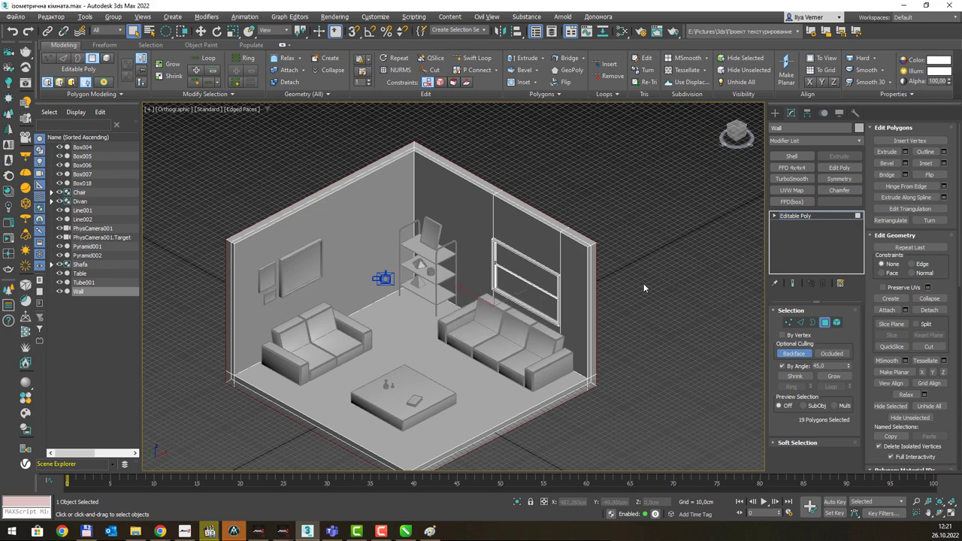
middle_click_drag(643, 284, 644, 264)
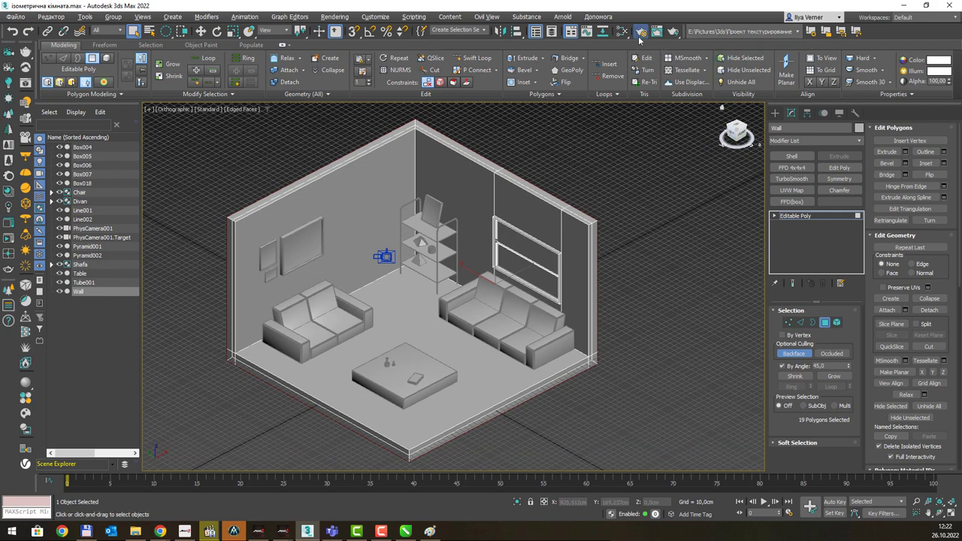
Render the orthographic room view and bring up the Paint reference beside the render.
key("F10")
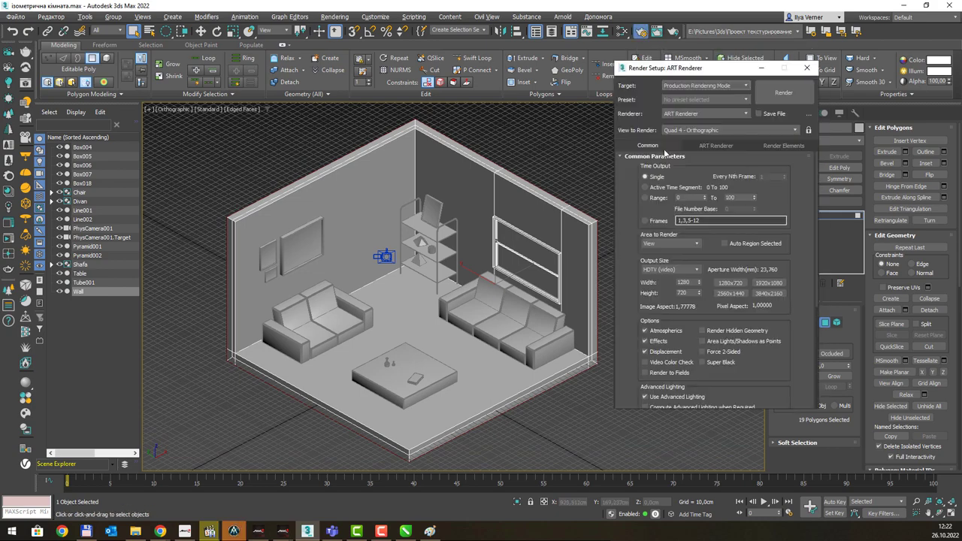
left_click(785, 93)
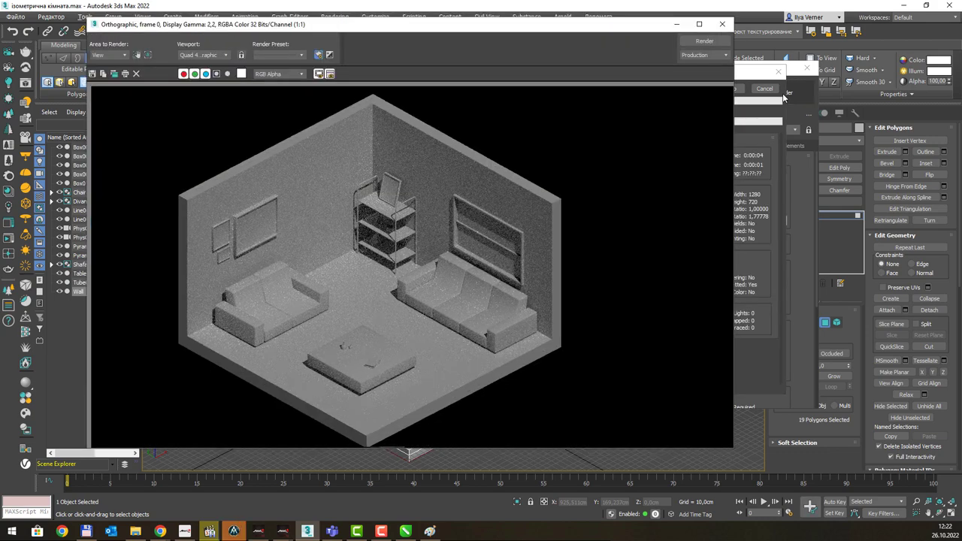
key("alt+Tab")
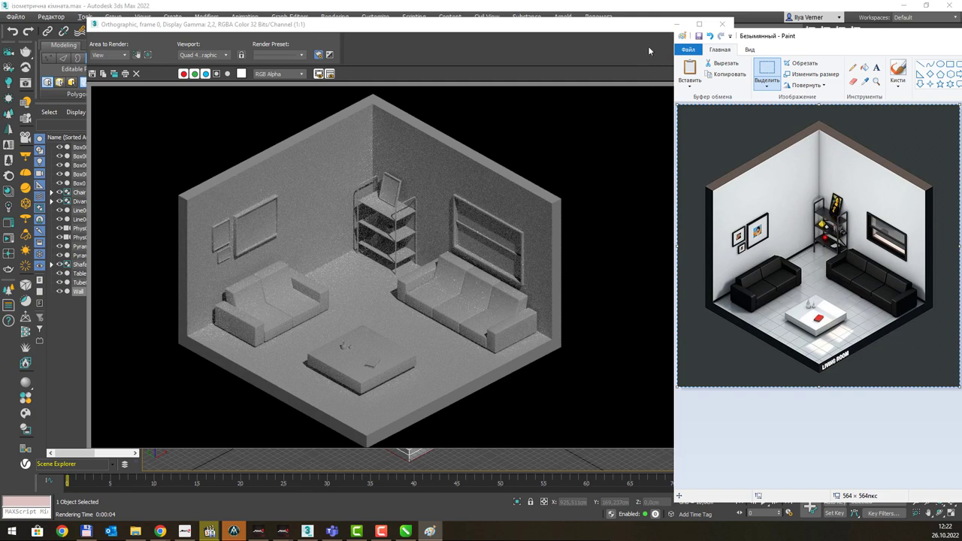
Restore the Paint window and snap it to the right half of the screen.
double_click(912, 37)
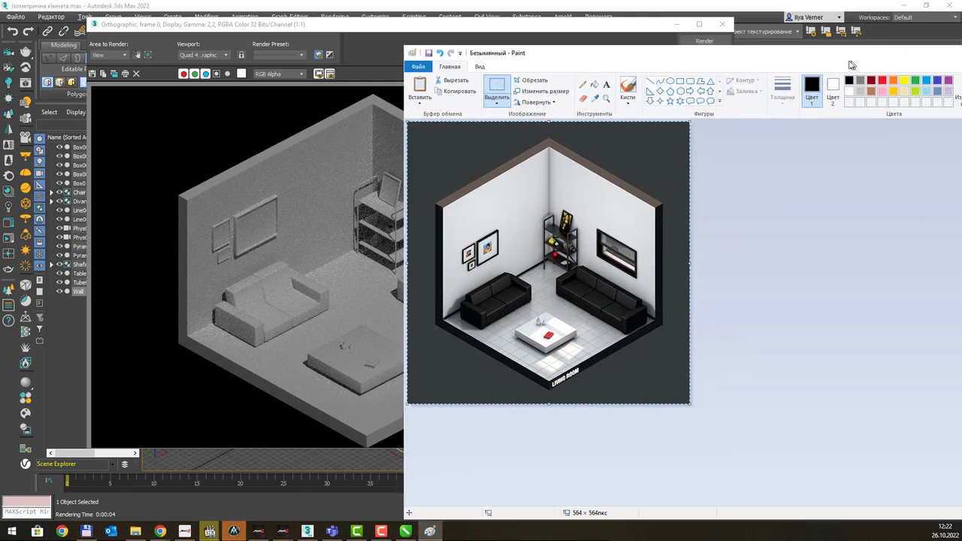
key("super+Right")
key("Return")
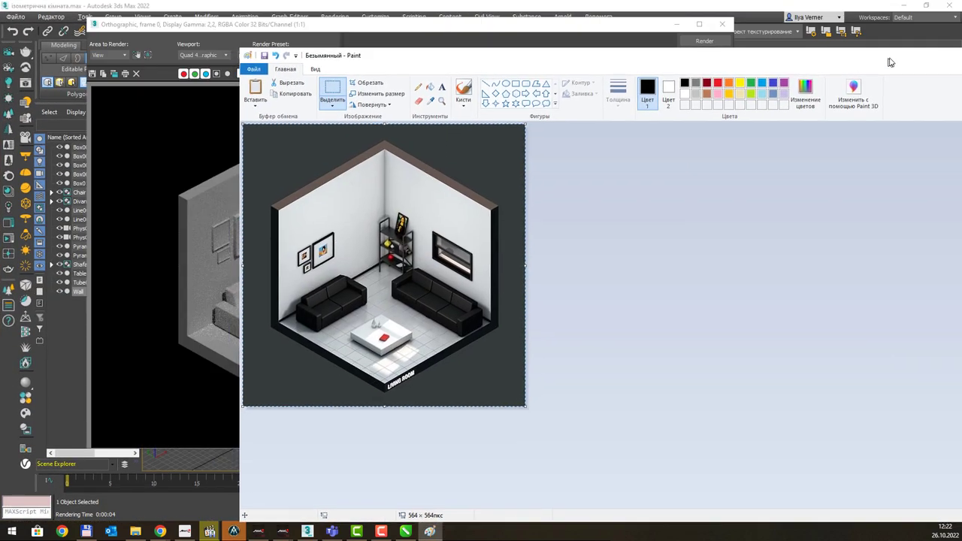
left_click_drag(468, 65, 745, 47)
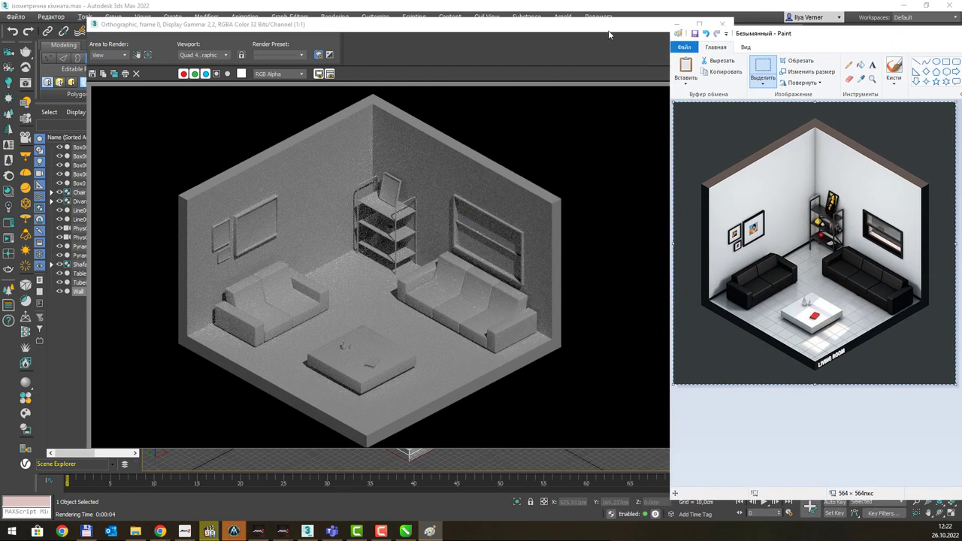
Close the Rendered Frame window and the Render Setup dialog in 3ds Max.
left_click(752, 8)
left_click(722, 24)
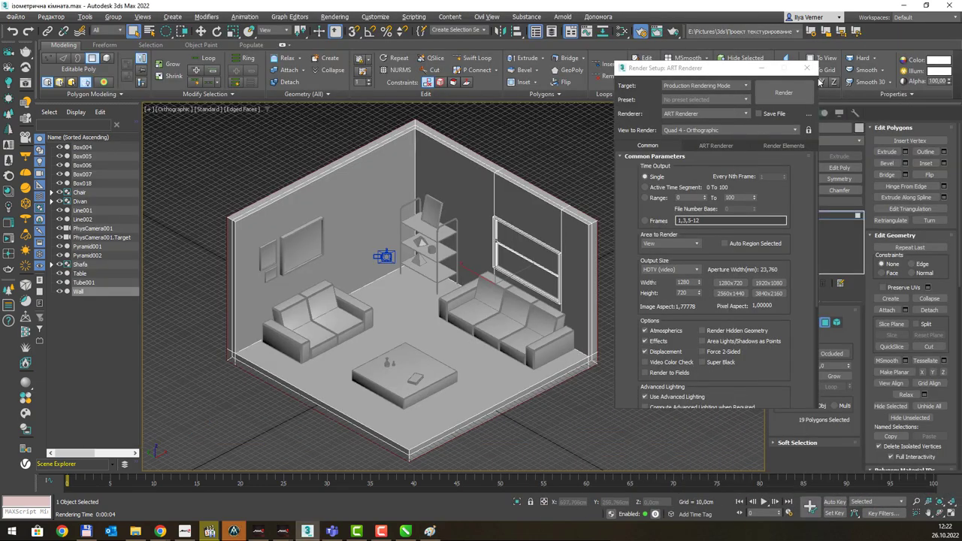
left_click(806, 68)
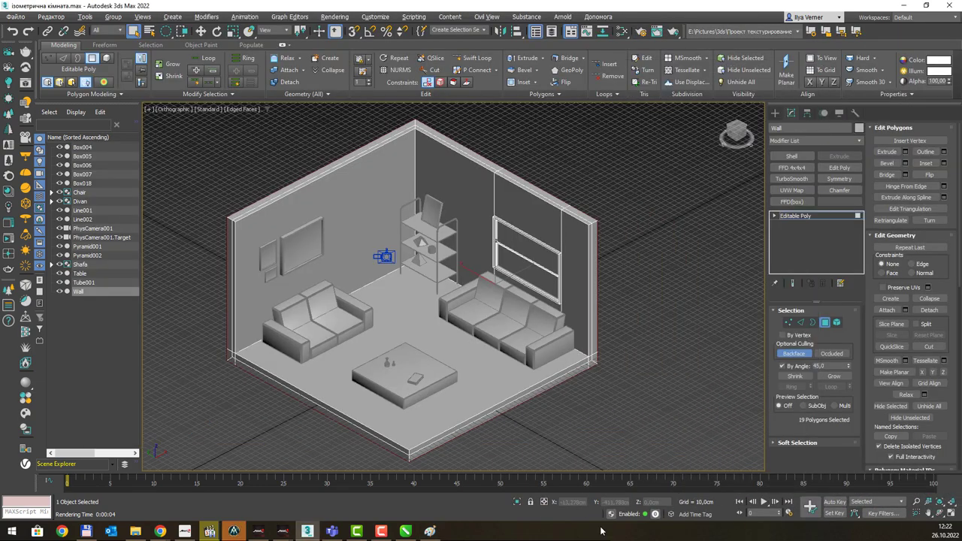